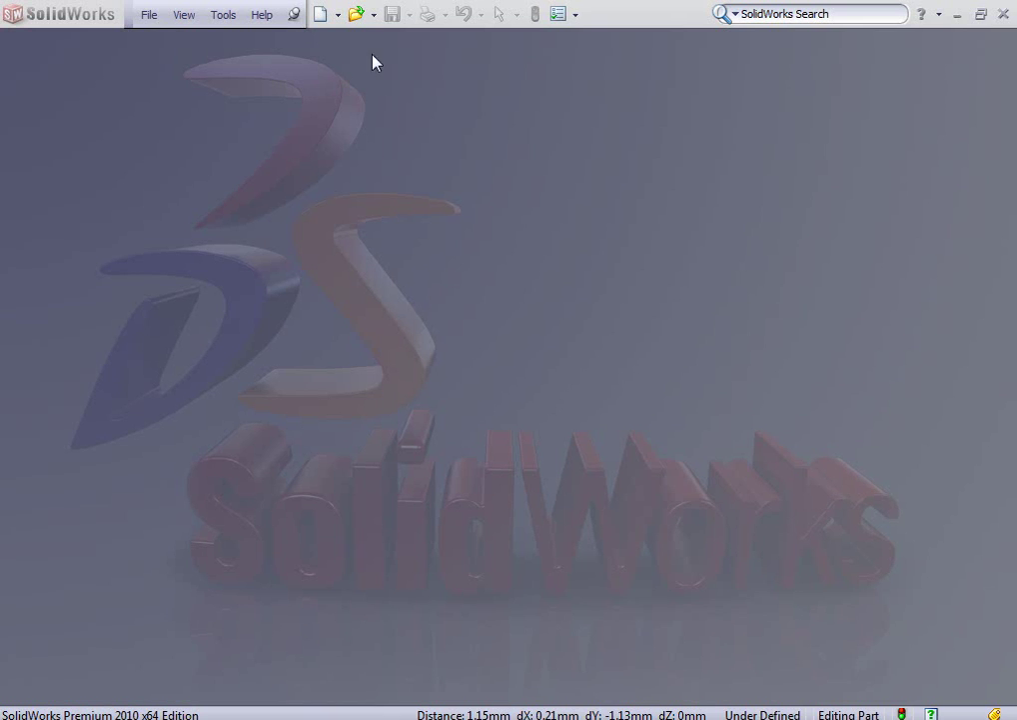
- Create a new blank Part document from the New SolidWorks Document dialog
{"action": "left_click", "coordinate": [320, 15]}
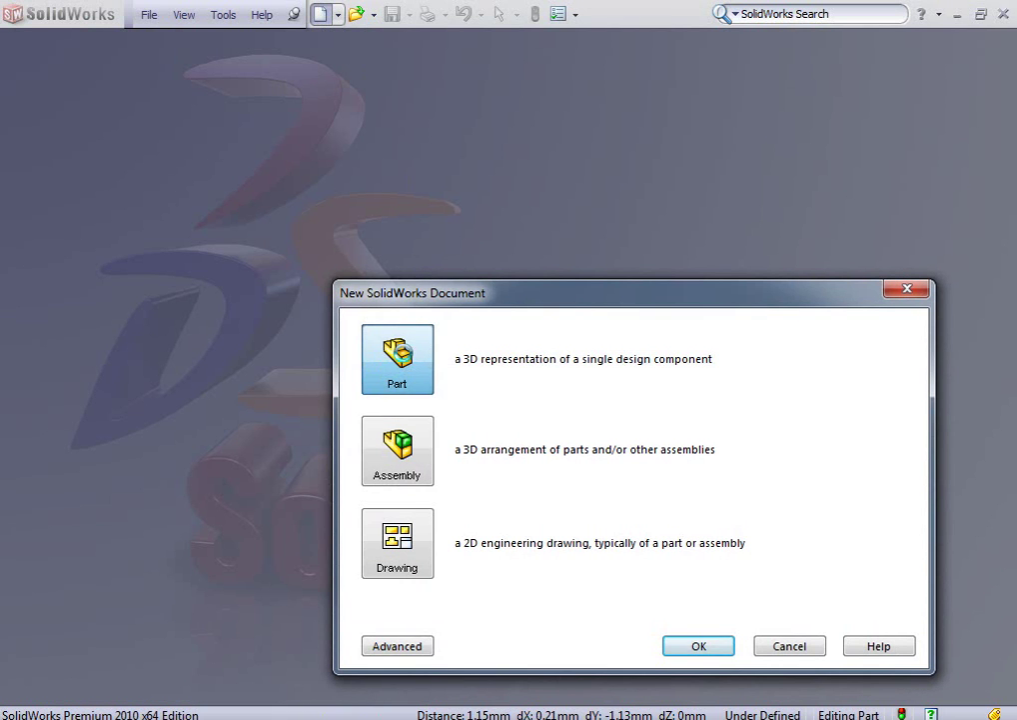
{"action": "double_click", "coordinate": [404, 354]}
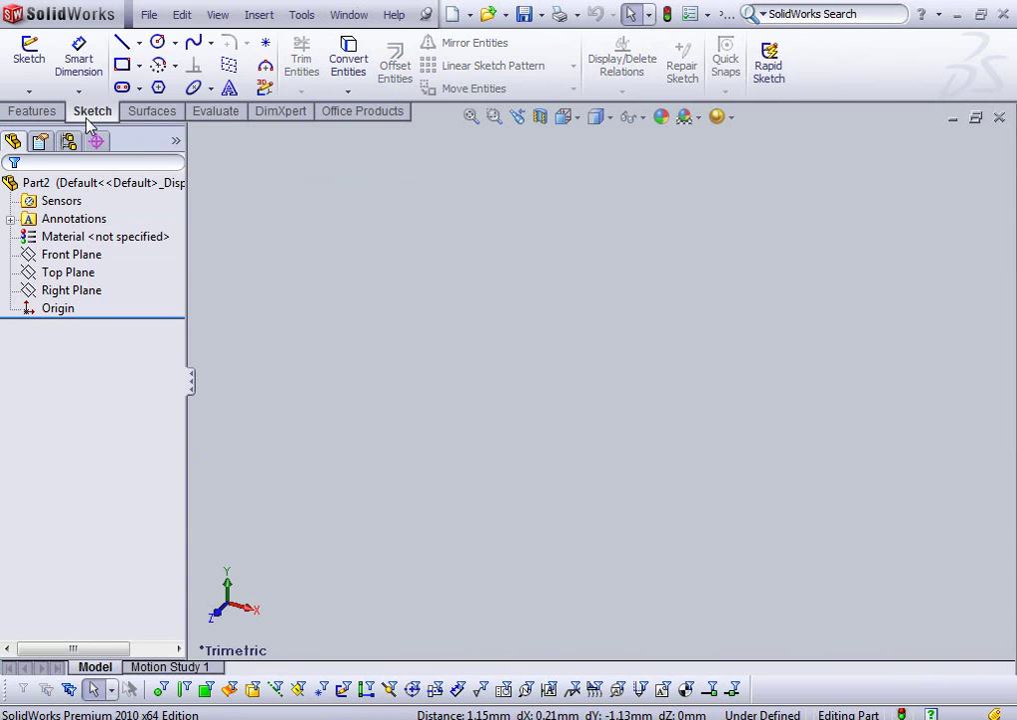
- Show the Features tab of the CommandManager
{"action": "left_click", "coordinate": [33, 111]}
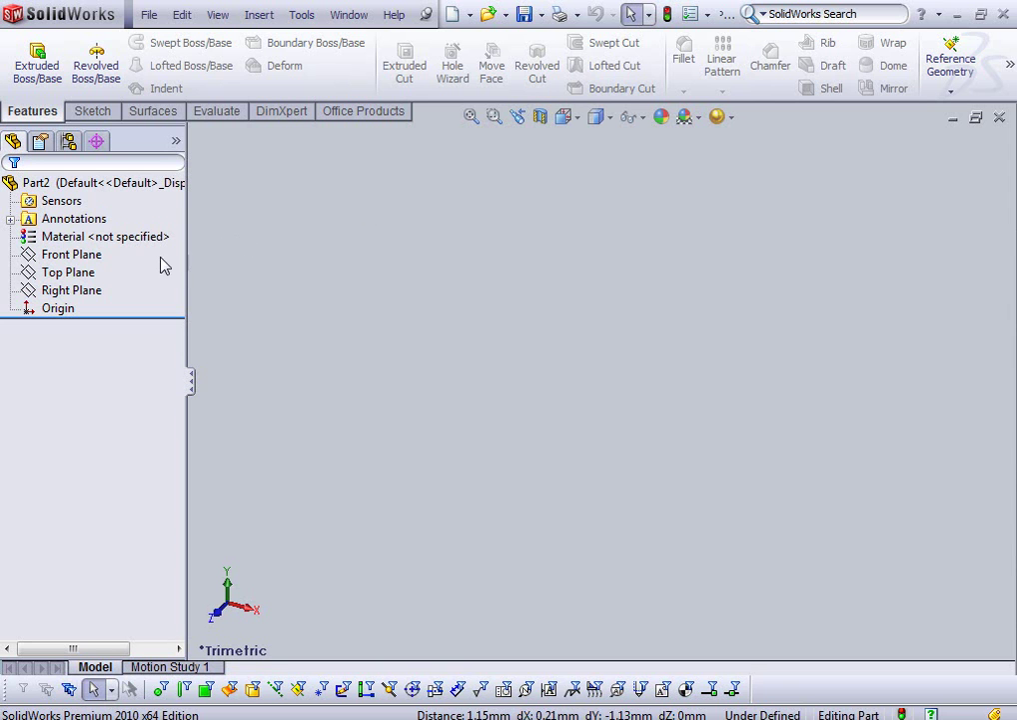
- Start a sketch on the Top Plane and draw a horizontal centerline through the origin
{"action": "left_click", "coordinate": [92, 258]}
{"action": "left_click", "coordinate": [89, 276]}
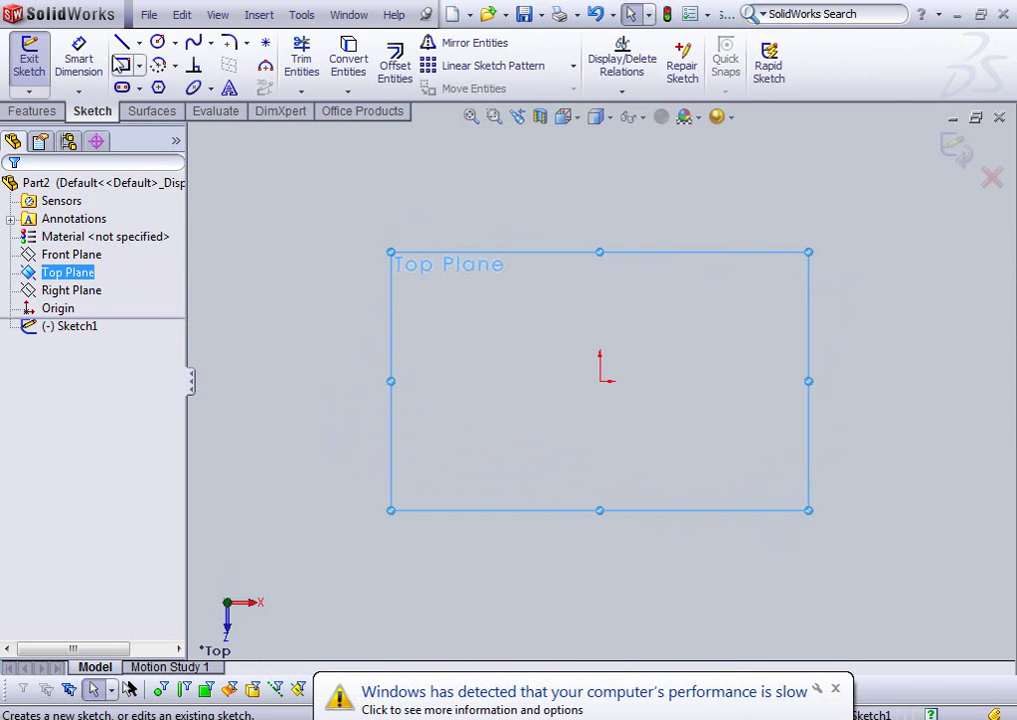
{"action": "left_click", "coordinate": [140, 43]}
{"action": "left_click", "coordinate": [121, 87]}
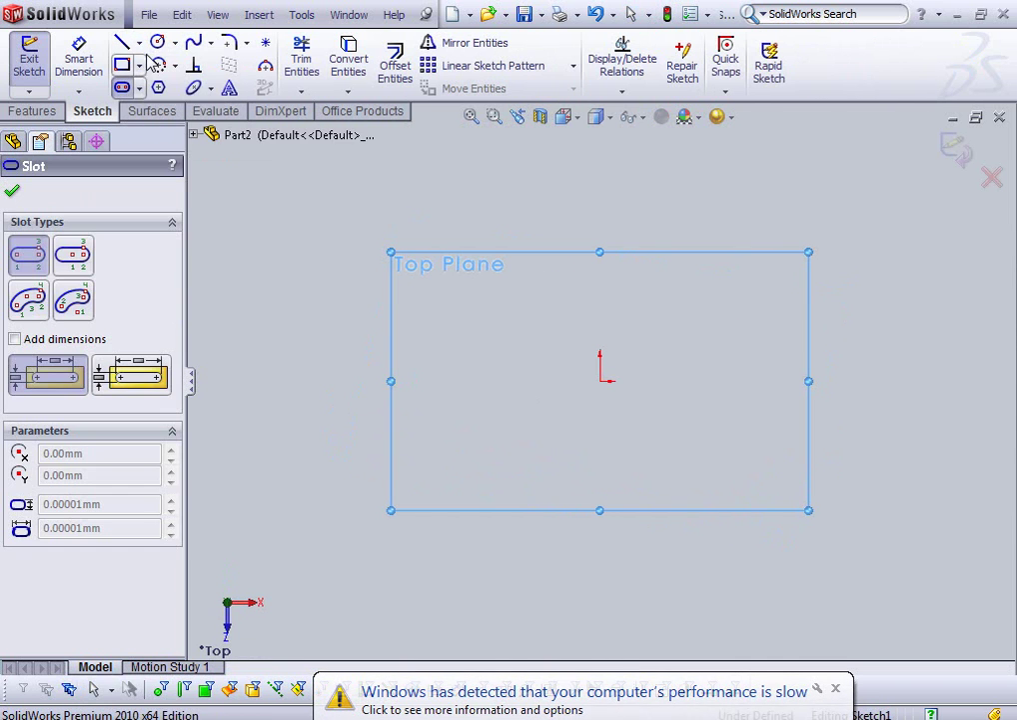
{"action": "left_click", "coordinate": [140, 43]}
{"action": "left_click", "coordinate": [165, 84]}
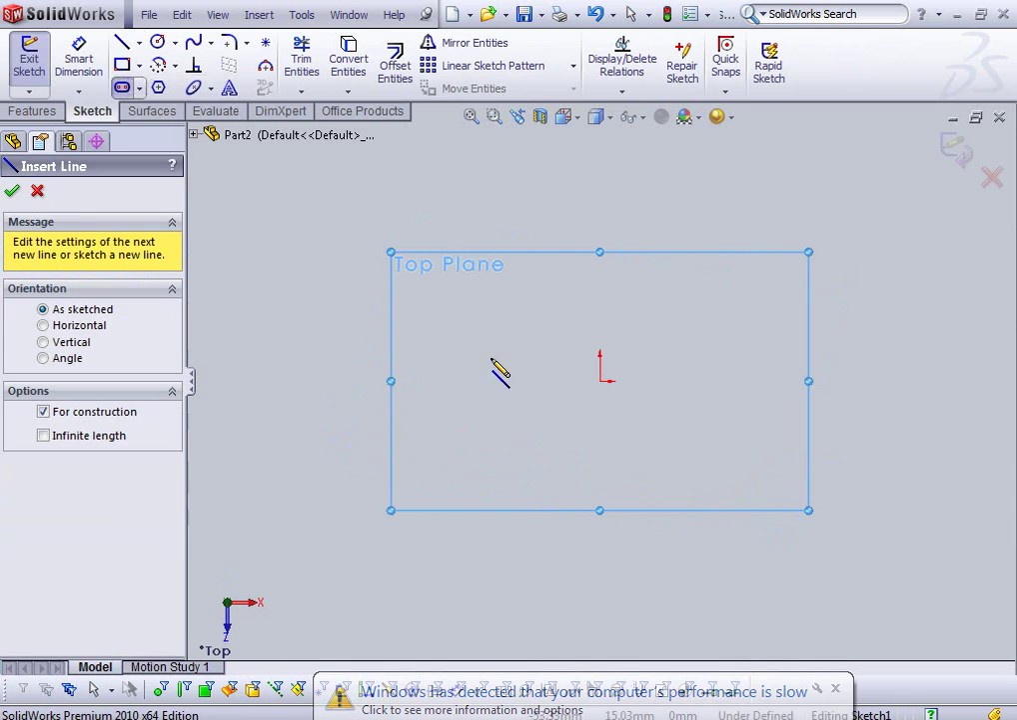
{"action": "left_click", "coordinate": [464, 381]}
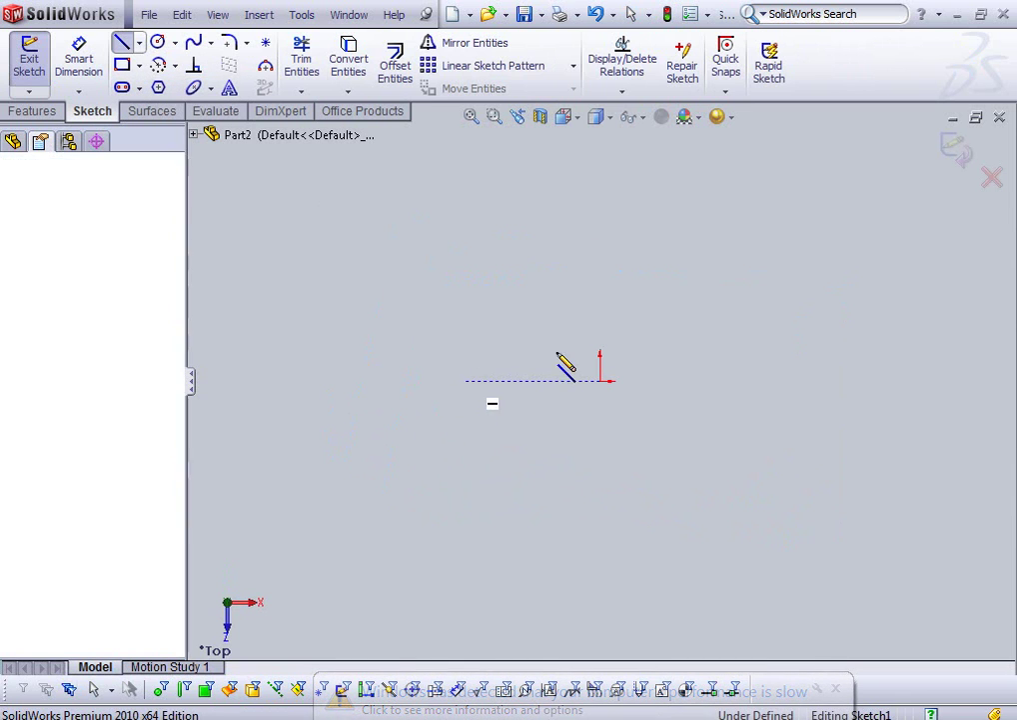
{"action": "left_click", "coordinate": [743, 381]}
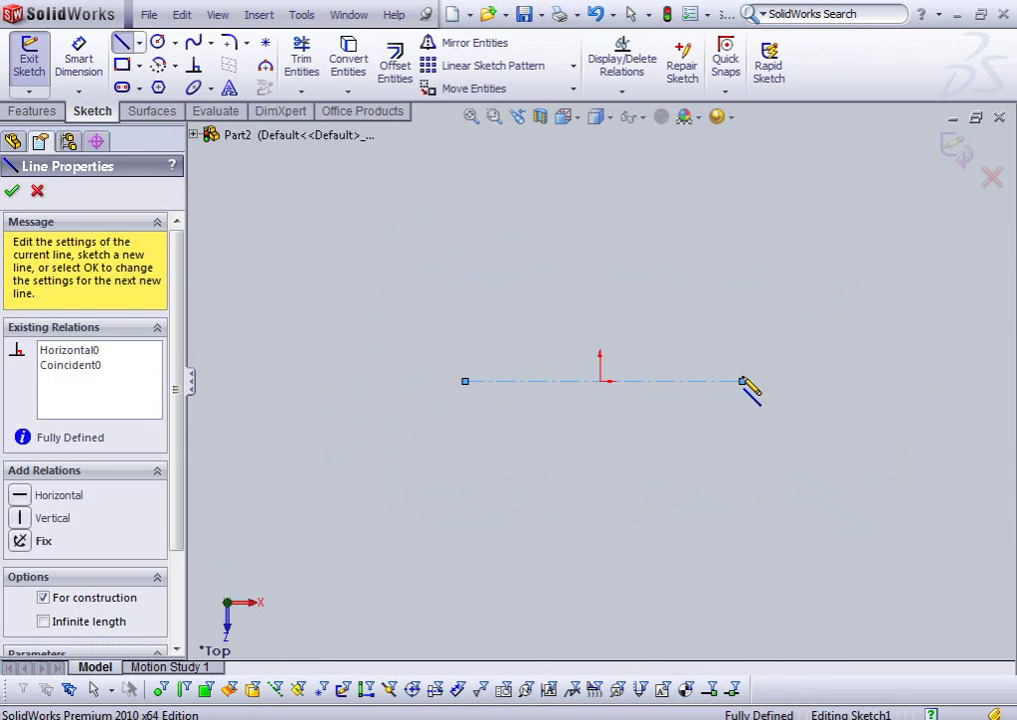
{"action": "key", "text": "Escape"}
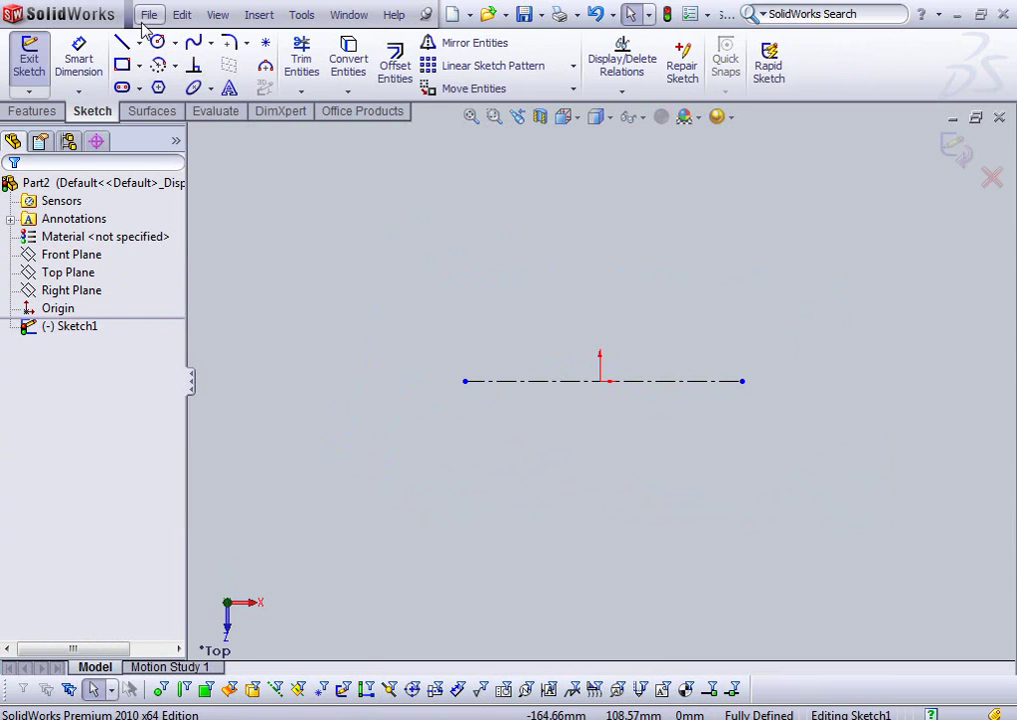
- Draw an ellipse centred at the origin out to the centerline's end, then exit the sketch
{"action": "left_click", "coordinate": [195, 89]}
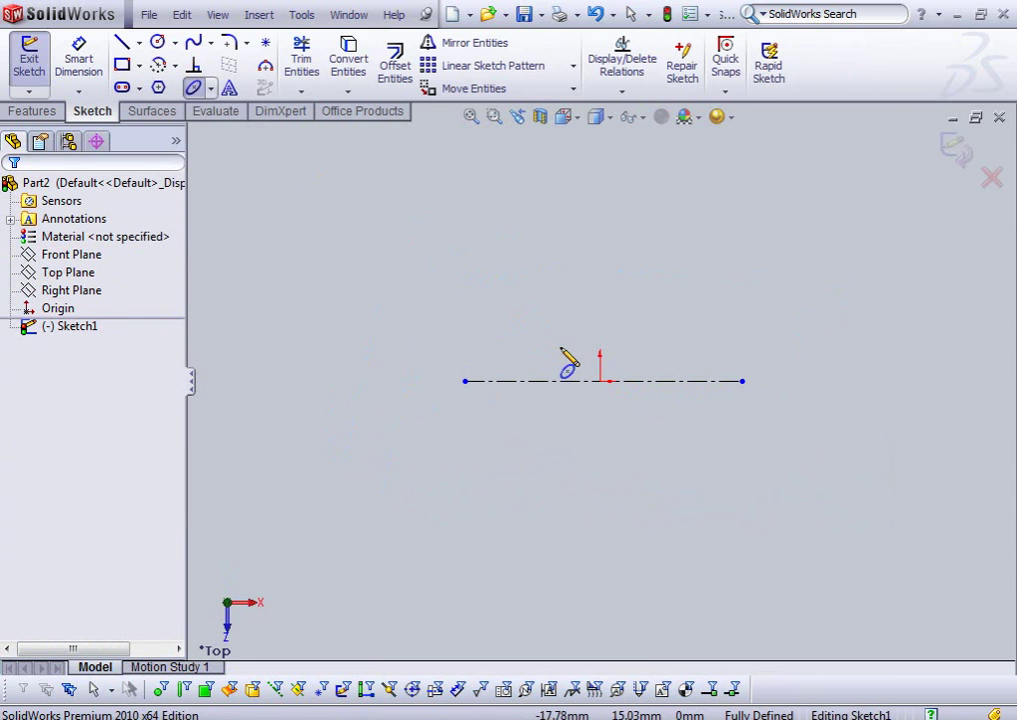
{"action": "left_click", "coordinate": [601, 380]}
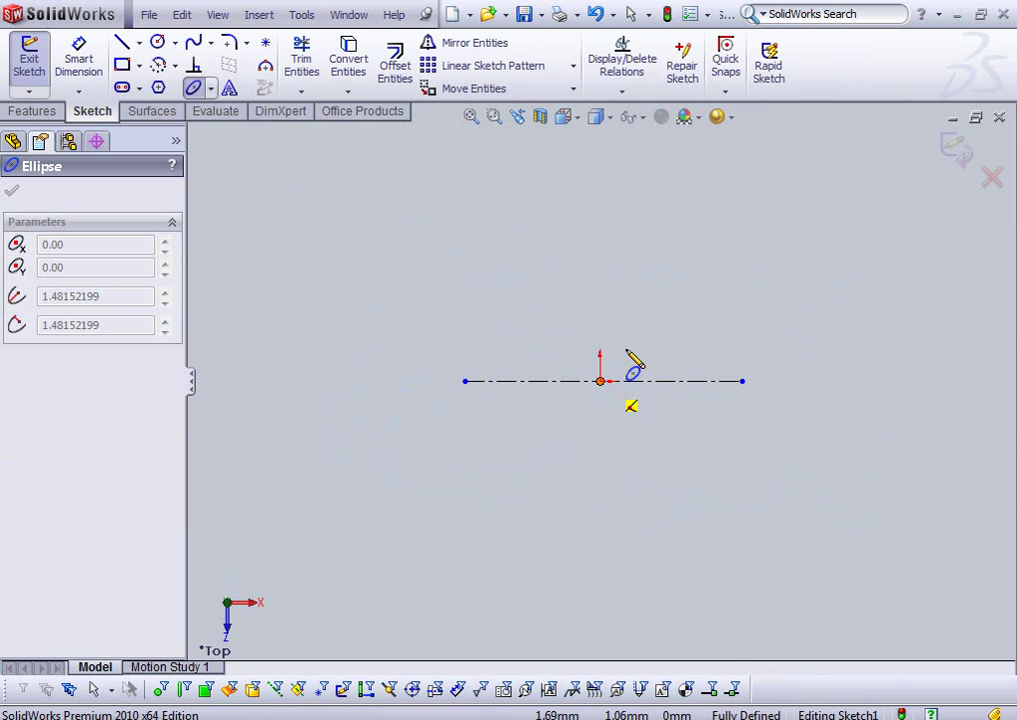
{"action": "left_click", "coordinate": [599, 305]}
{"action": "left_click", "coordinate": [801, 380]}
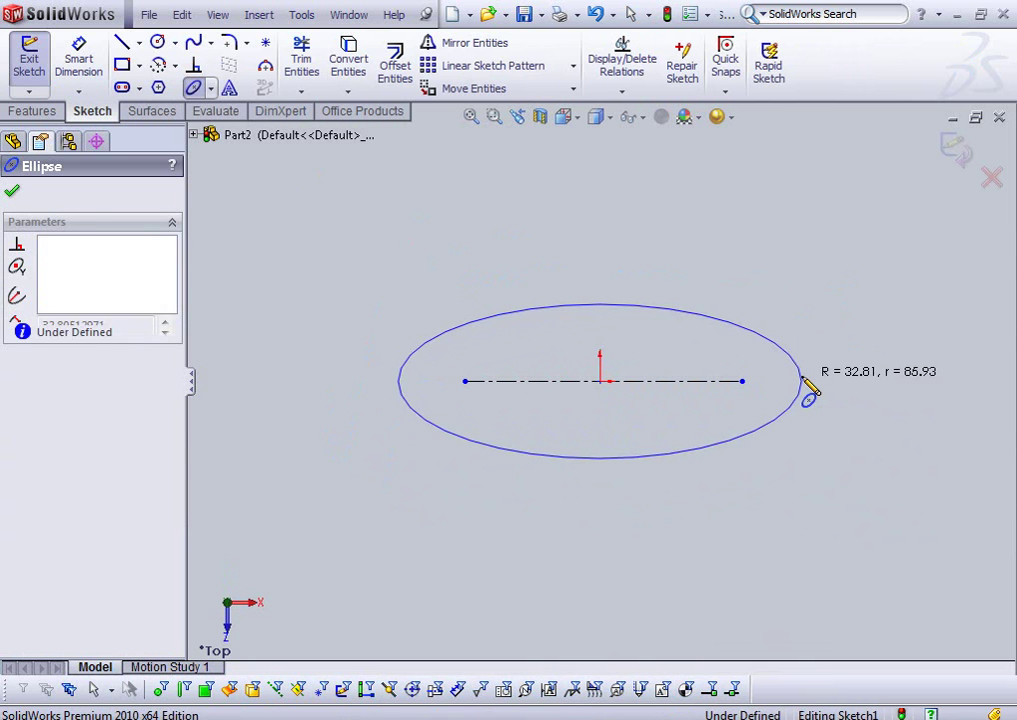
{"action": "key", "text": "Escape"}
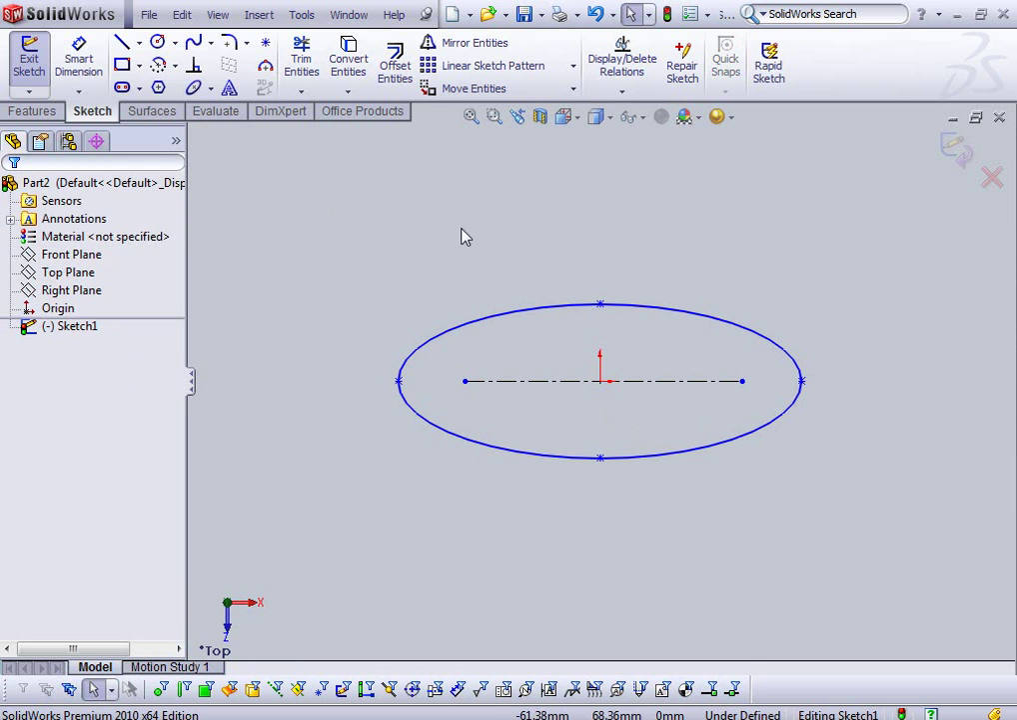
{"action": "mouse_move", "coordinate": [472, 245]}
{"action": "middle_mouse_down"}
{"action": "mouse_move", "coordinate": [502, 90]}
{"action": "mouse_move", "coordinate": [482, 198]}
{"action": "middle_mouse_up"}
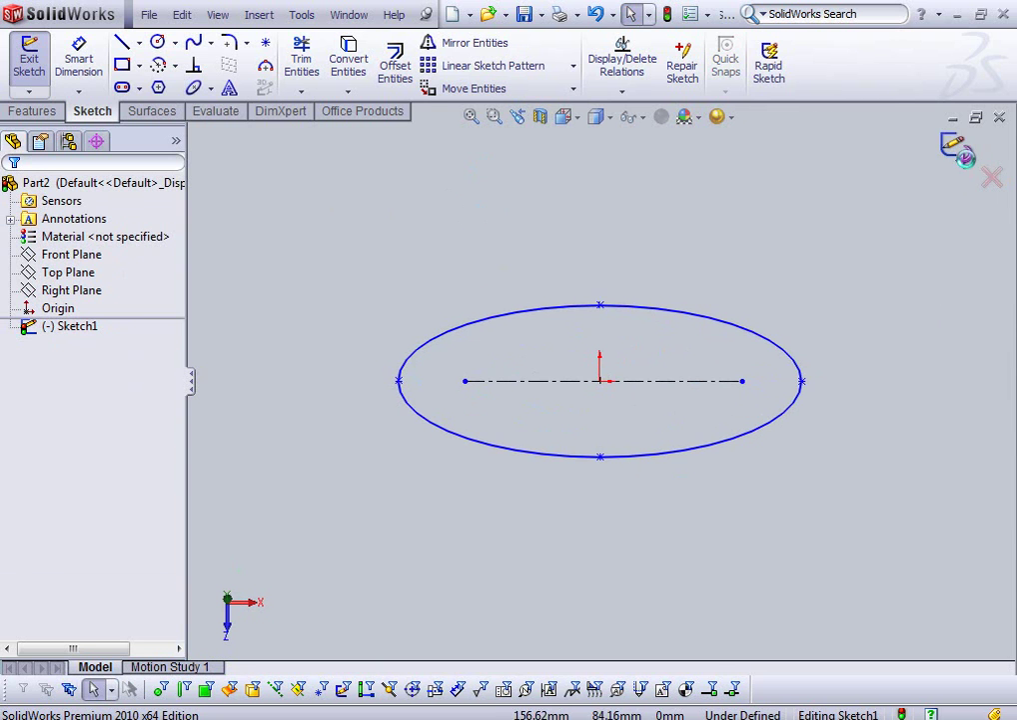
{"action": "left_click", "coordinate": [955, 145]}
{"action": "mouse_move", "coordinate": [551, 533]}
{"action": "middle_mouse_down"}
{"action": "mouse_move", "coordinate": [560, 419]}
{"action": "mouse_move", "coordinate": [387, 510]}
{"action": "mouse_move", "coordinate": [512, 563]}
{"action": "mouse_move", "coordinate": [518, 549]}
{"action": "middle_mouse_up"}
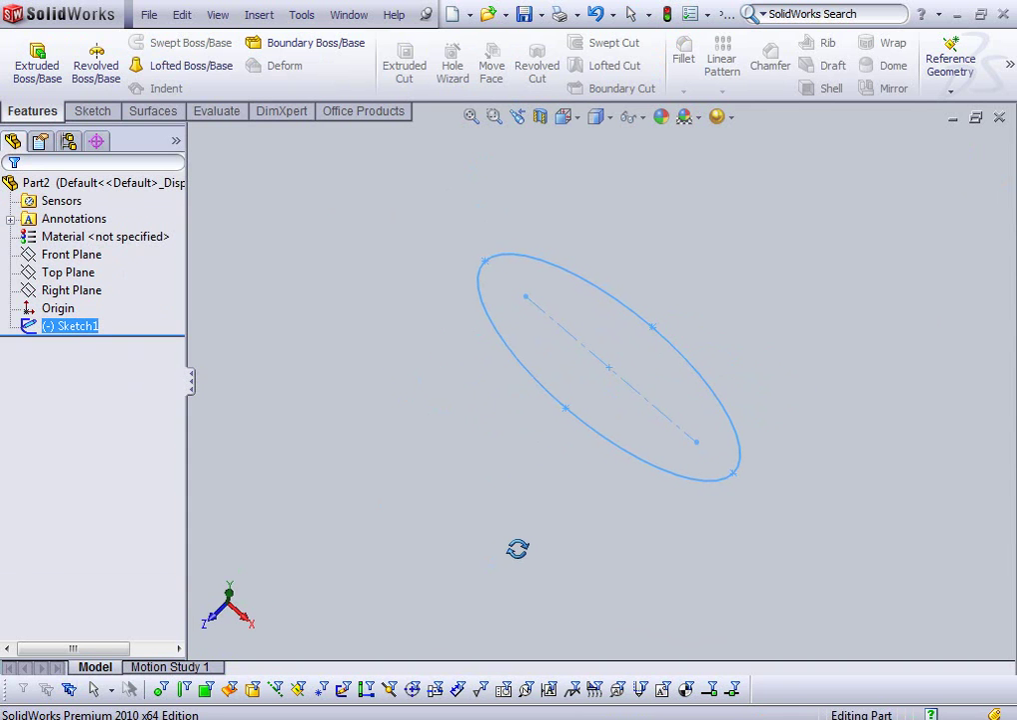
{"action": "mouse_move", "coordinate": [607, 283]}
{"action": "middle_mouse_down"}
{"action": "mouse_move", "coordinate": [627, 381]}
{"action": "mouse_move", "coordinate": [555, 483]}
{"action": "mouse_move", "coordinate": [683, 583]}
{"action": "middle_mouse_up"}
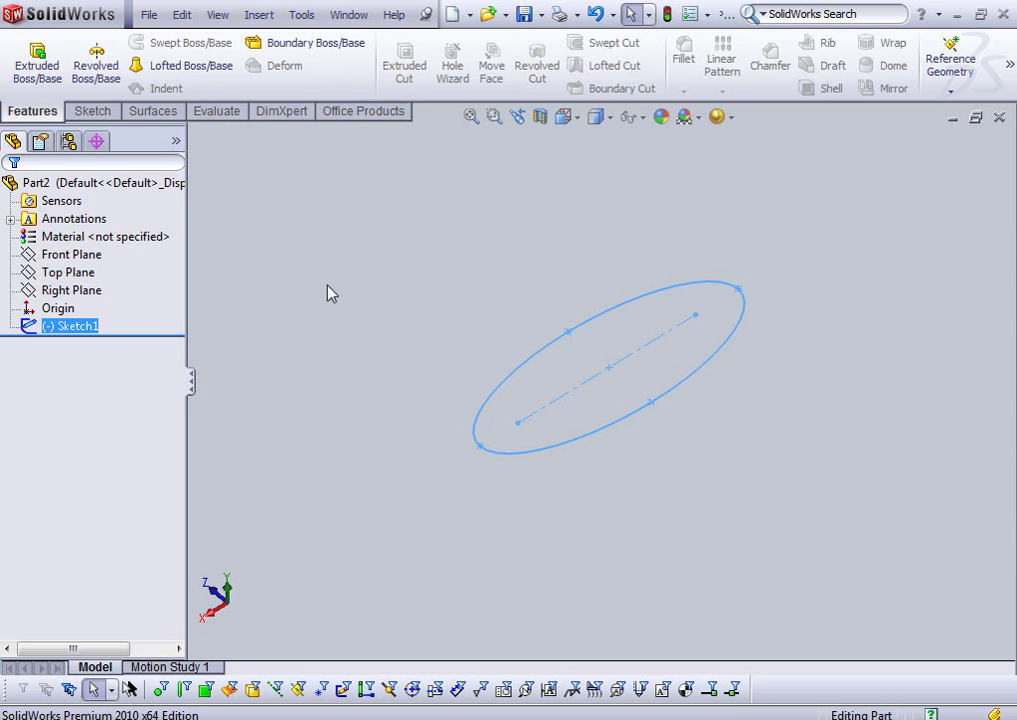
{"action": "key", "text": "z"}
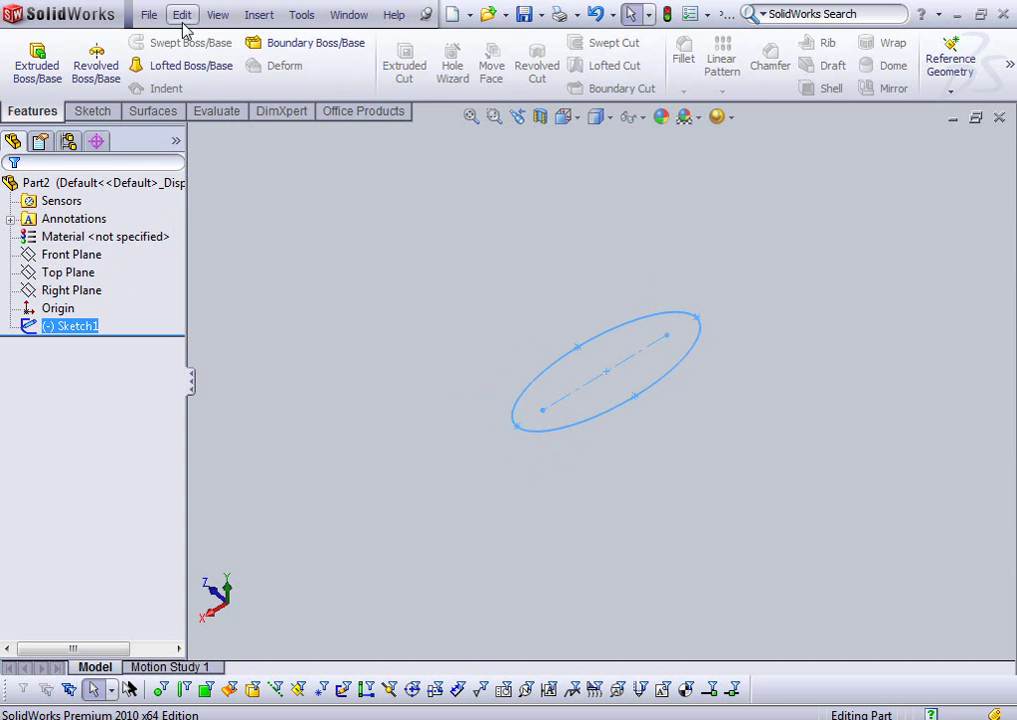
- Start a new reference plane with the Top Plane as its first reference
{"action": "left_click", "coordinate": [256, 16]}
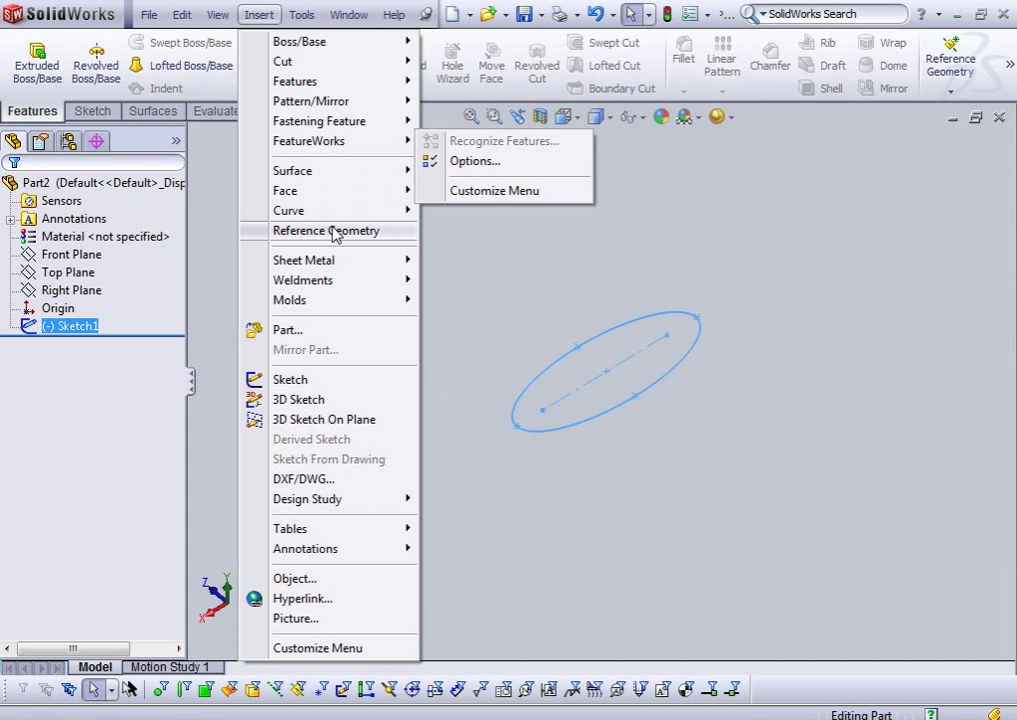
{"action": "mouse_move", "coordinate": [326, 231]}
{"action": "left_click", "coordinate": [430, 233]}
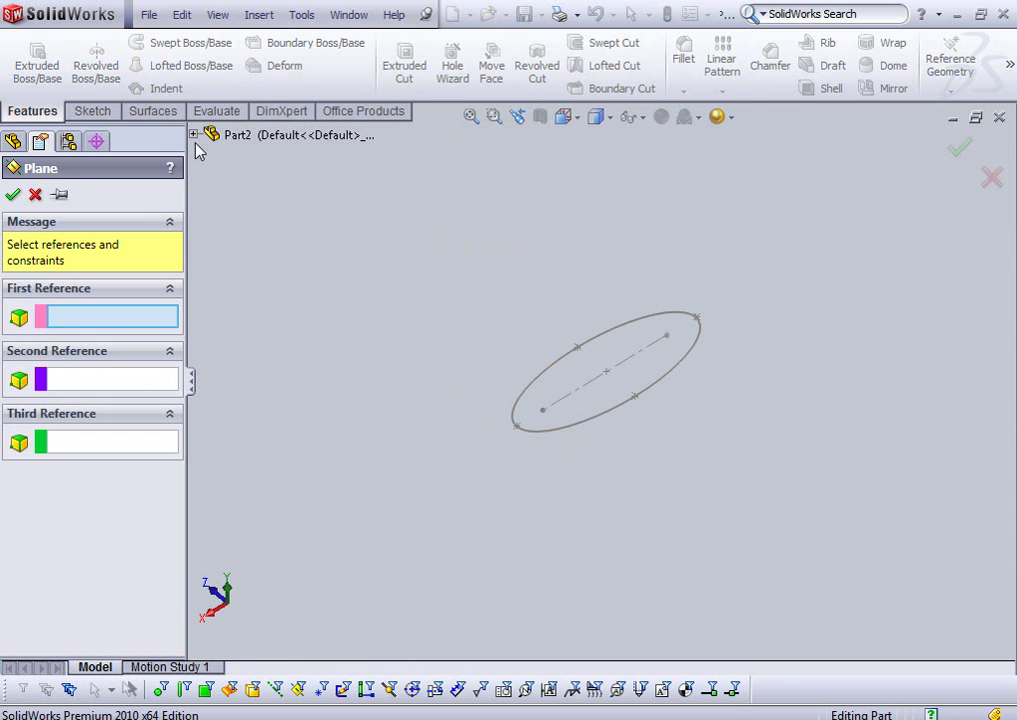
{"action": "left_click", "coordinate": [193, 134]}
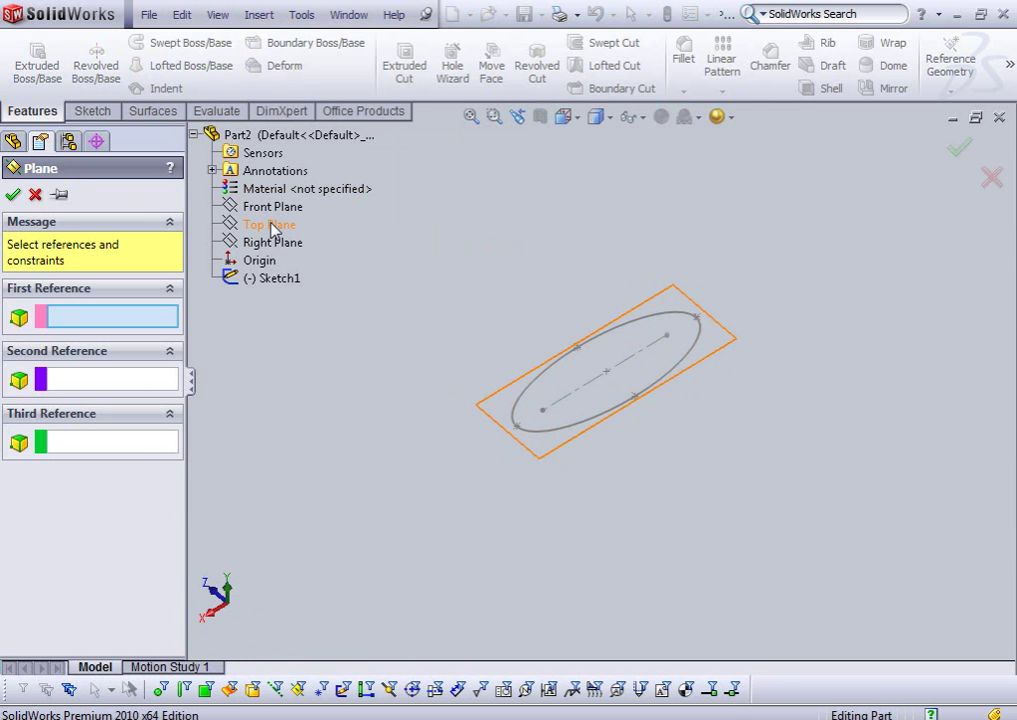
{"action": "left_click", "coordinate": [272, 226]}
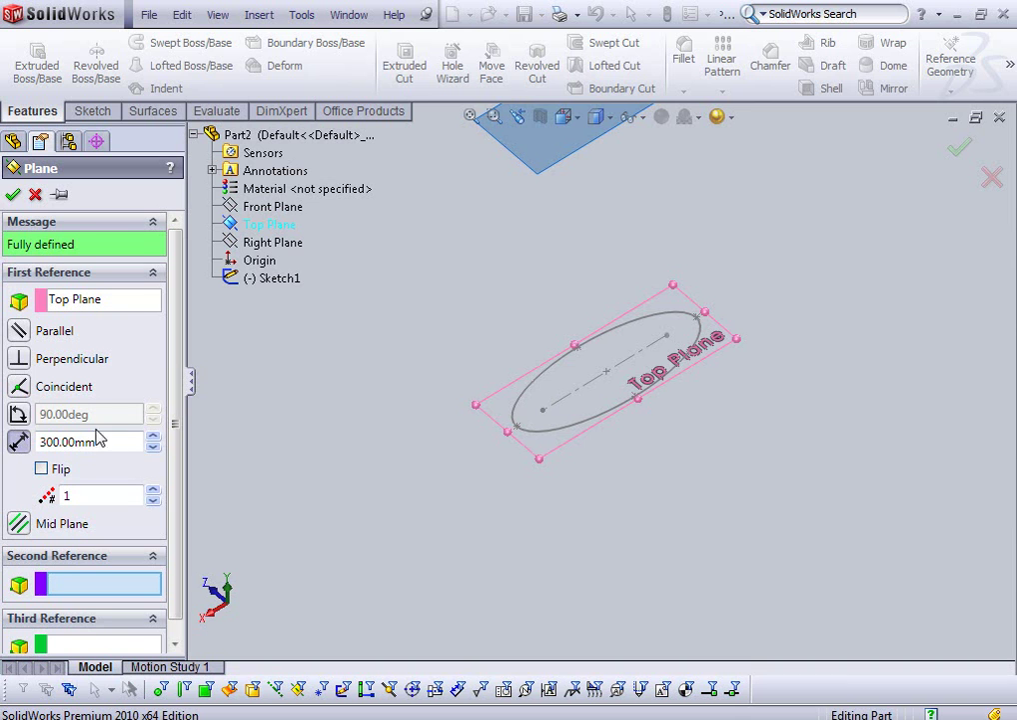
{"action": "scroll", "coordinate": [404, 410], "scroll_direction": "up", "scroll_amount": 2}
{"action": "middle_click_drag", "start_coordinate": [638, 245], "coordinate": [672, 221]}
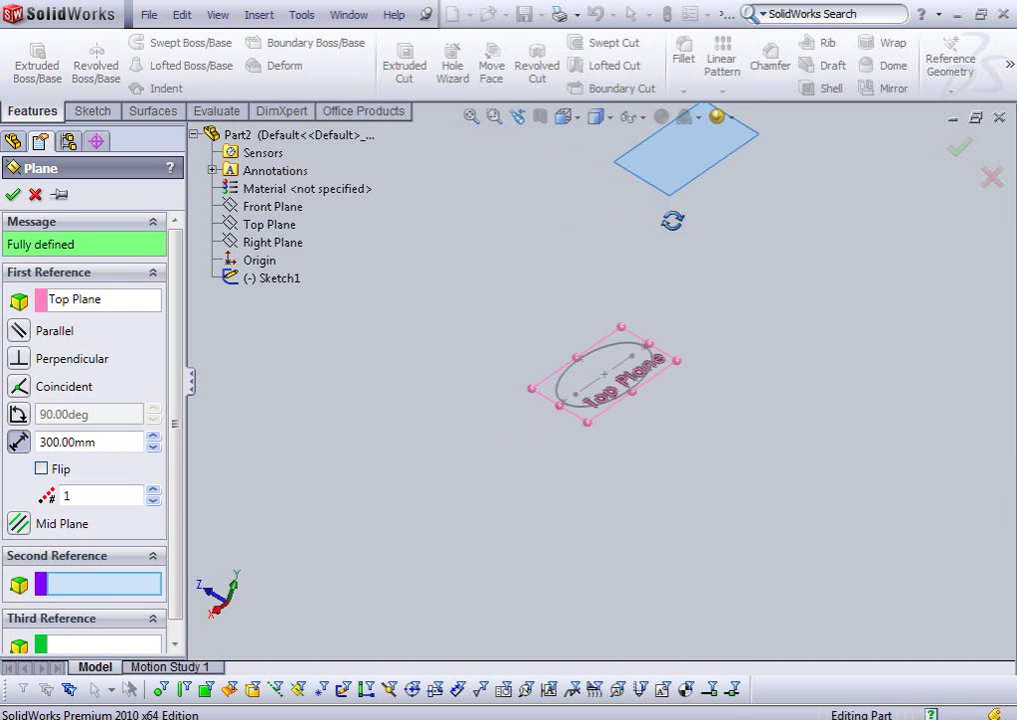
- Set the plane offset to 250 mm and confirm Plane1
{"action": "double_click", "coordinate": [118, 440]}
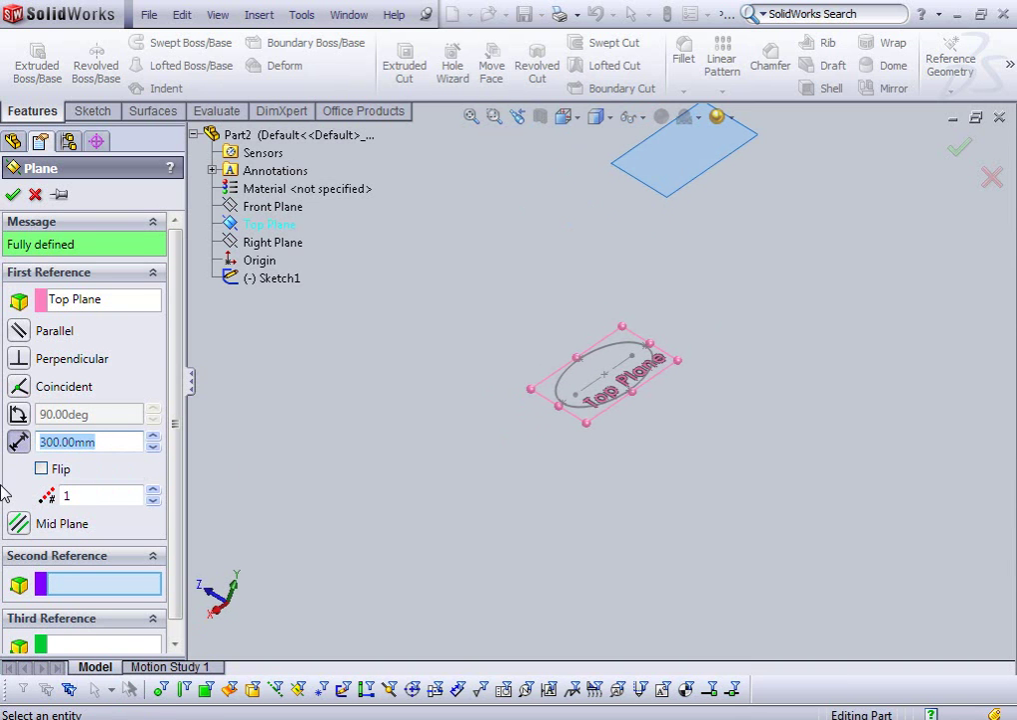
{"action": "type", "text": "250"}
{"action": "key", "text": "Return"}
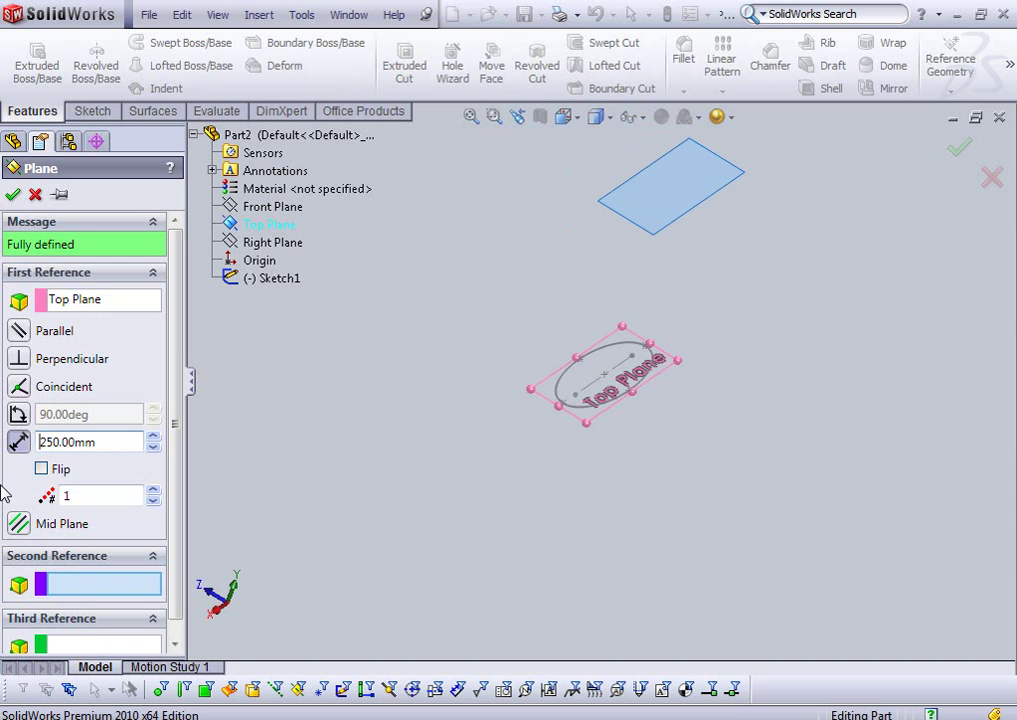
{"action": "mouse_move", "coordinate": [410, 556]}
{"action": "middle_mouse_down"}
{"action": "mouse_move", "coordinate": [400, 426]}
{"action": "mouse_move", "coordinate": [385, 422]}
{"action": "middle_mouse_up"}
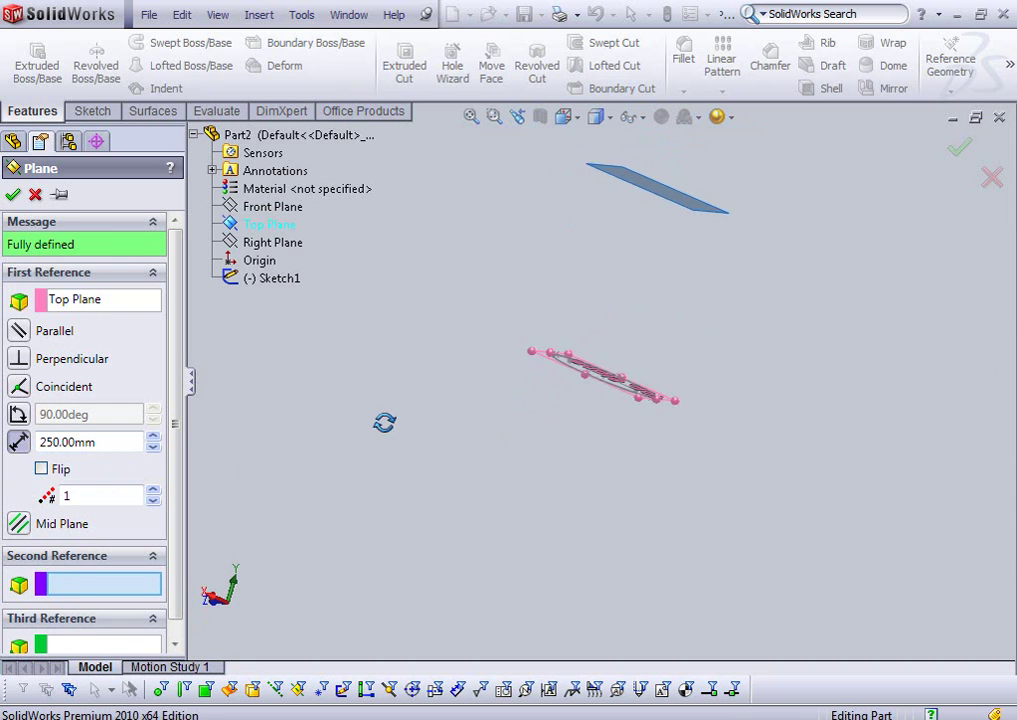
{"action": "left_click", "coordinate": [13, 194]}
{"action": "left_click", "coordinate": [57, 345]}
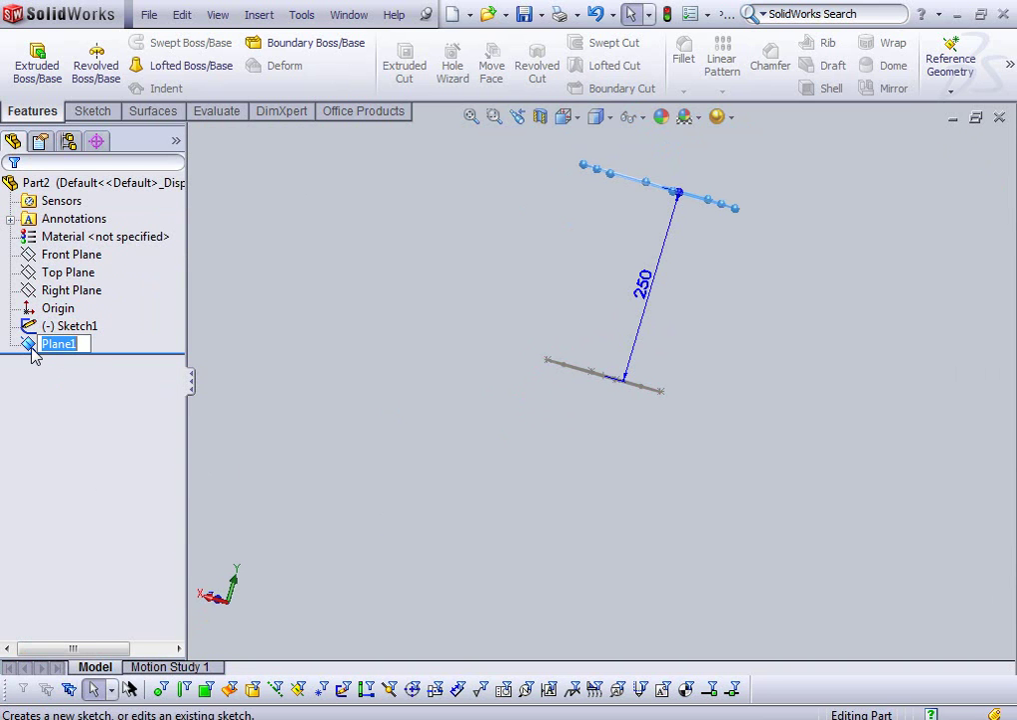
{"action": "left_click", "coordinate": [31, 347]}
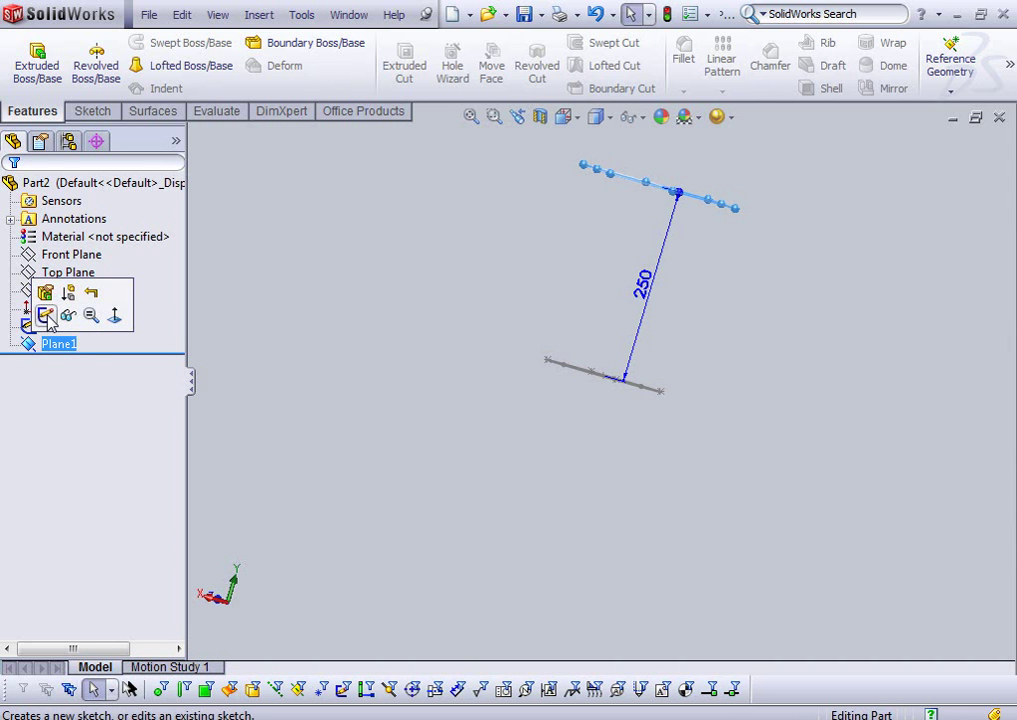
- Sketch a circle of radius about 23.3 centred at the origin on Plane1
{"action": "left_click", "coordinate": [47, 316]}
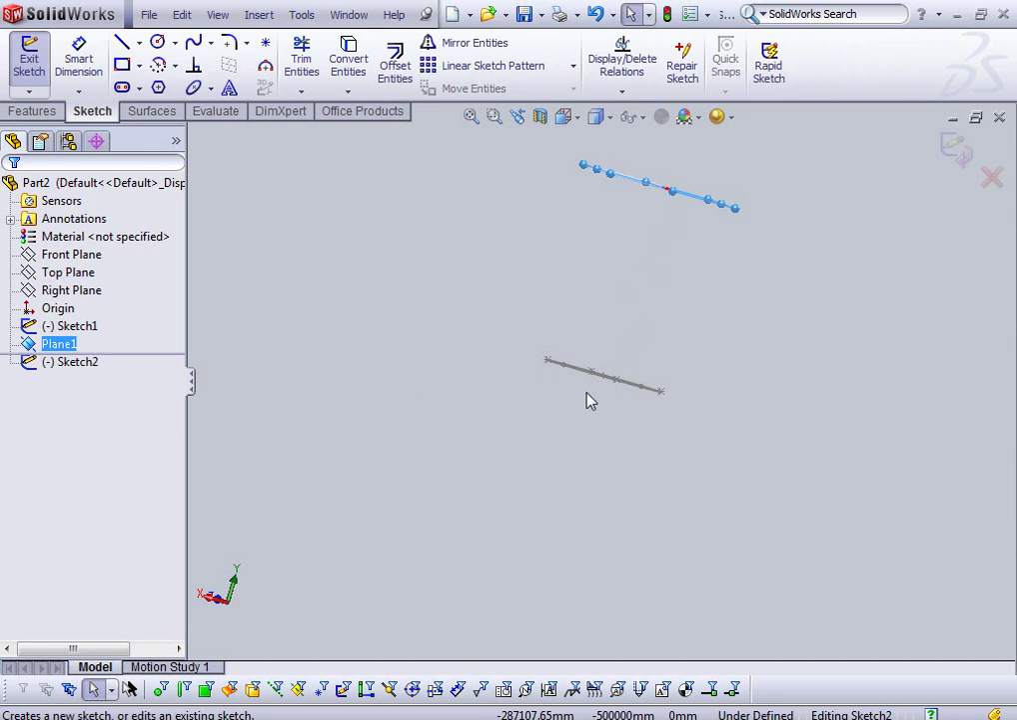
{"action": "key", "text": "space"}
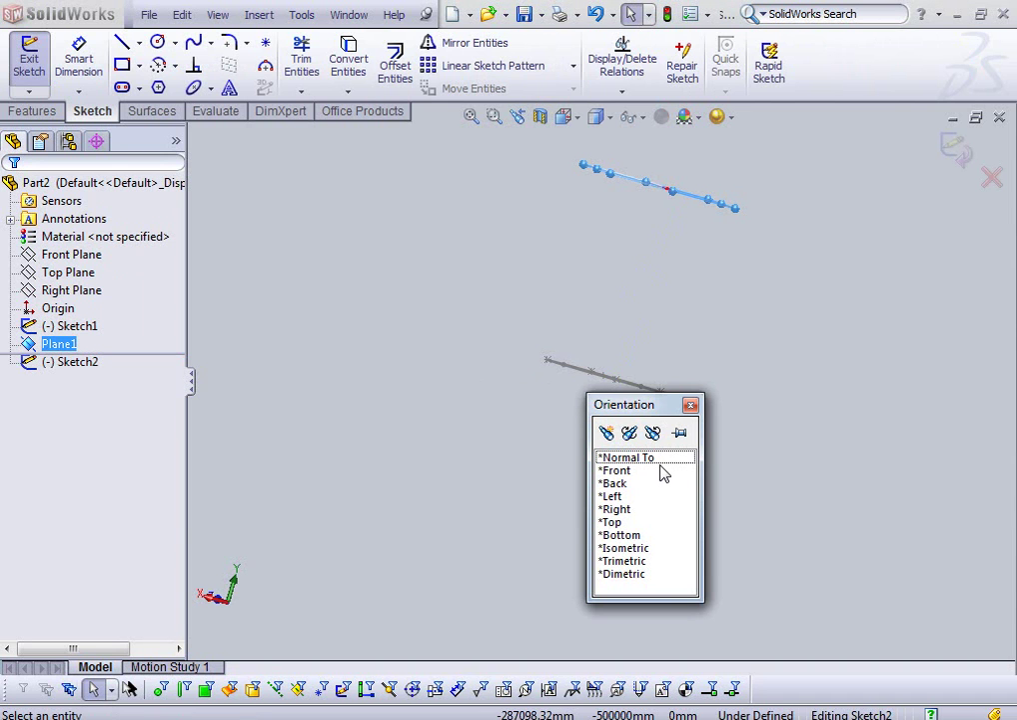
{"action": "left_click", "coordinate": [659, 460]}
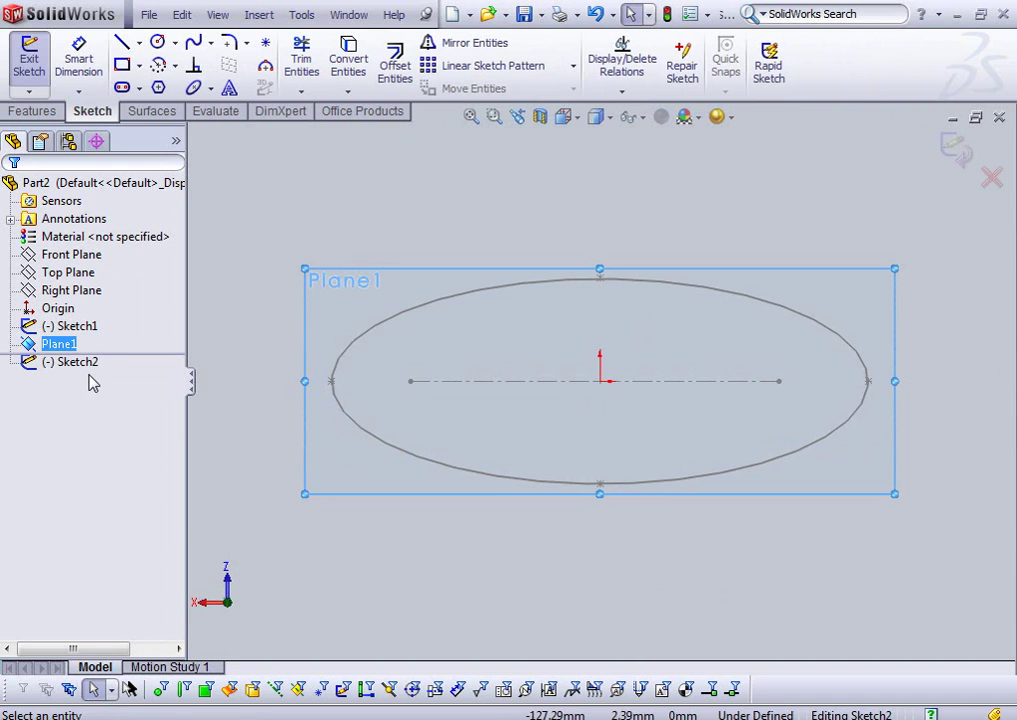
{"action": "right_click", "coordinate": [84, 363]}
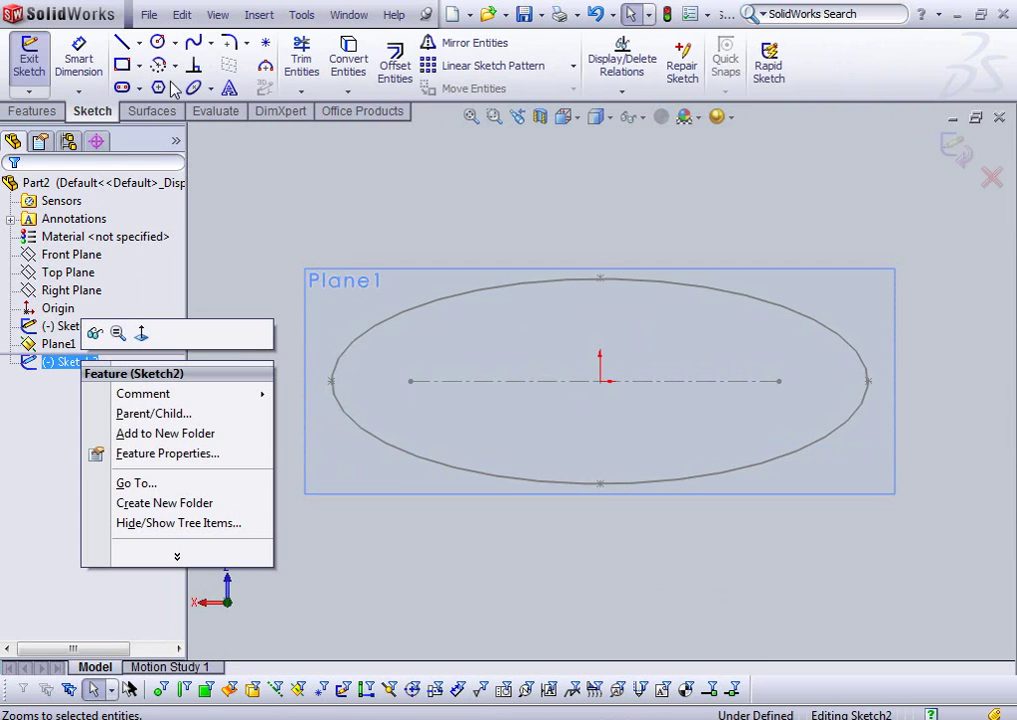
{"action": "left_click", "coordinate": [300, 175]}
{"action": "left_click", "coordinate": [157, 42]}
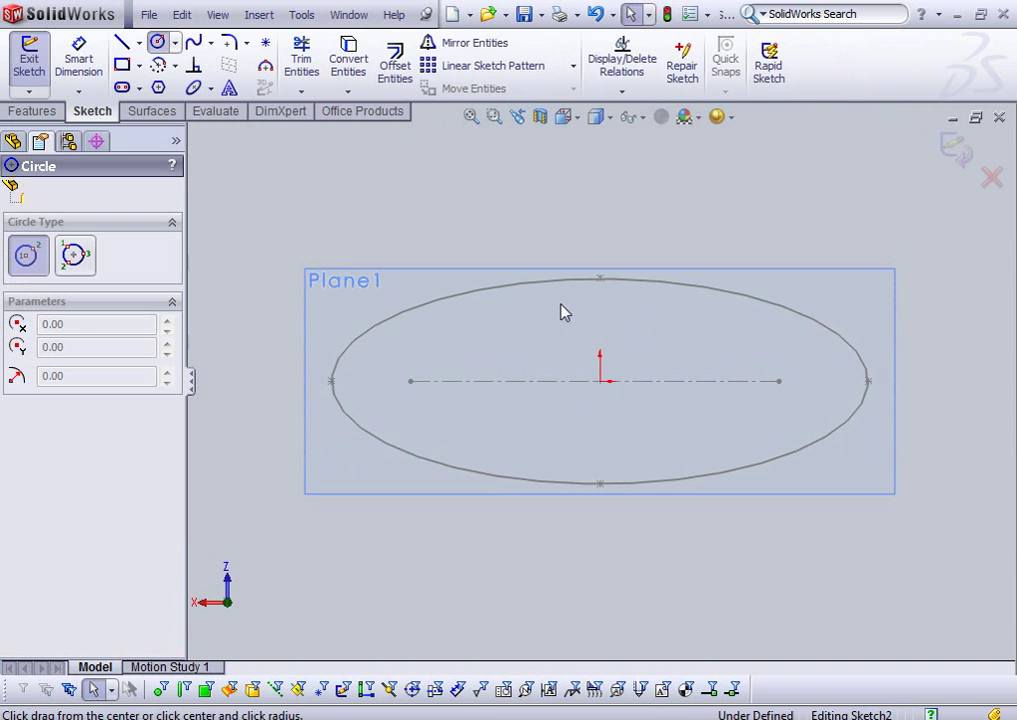
{"action": "left_click", "coordinate": [600, 380]}
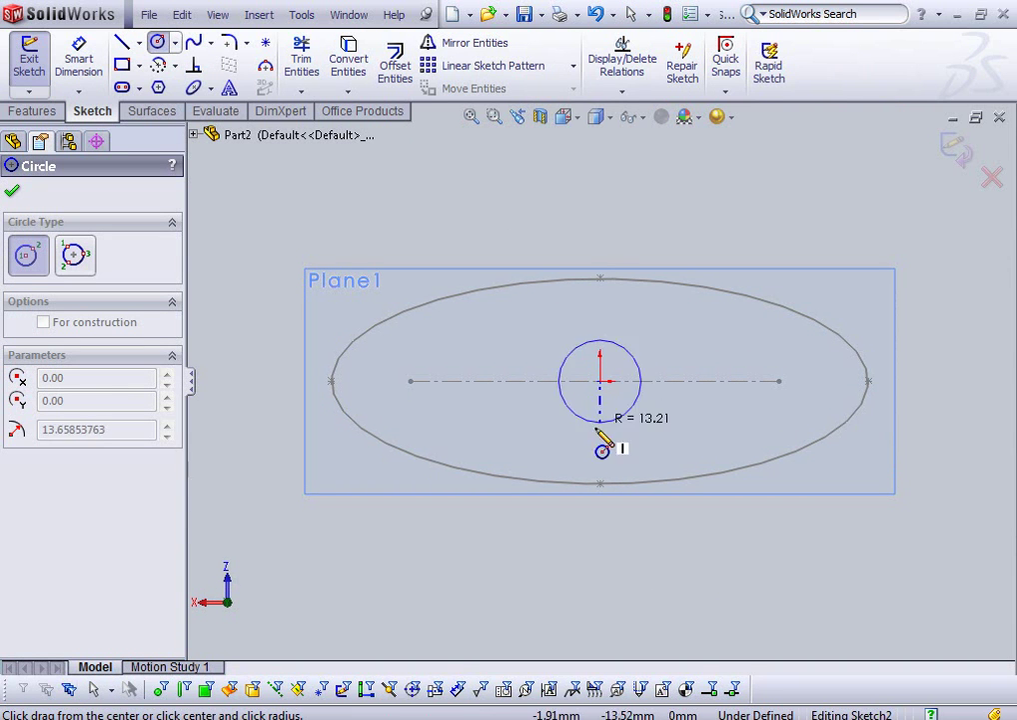
{"action": "left_click", "coordinate": [591, 455]}
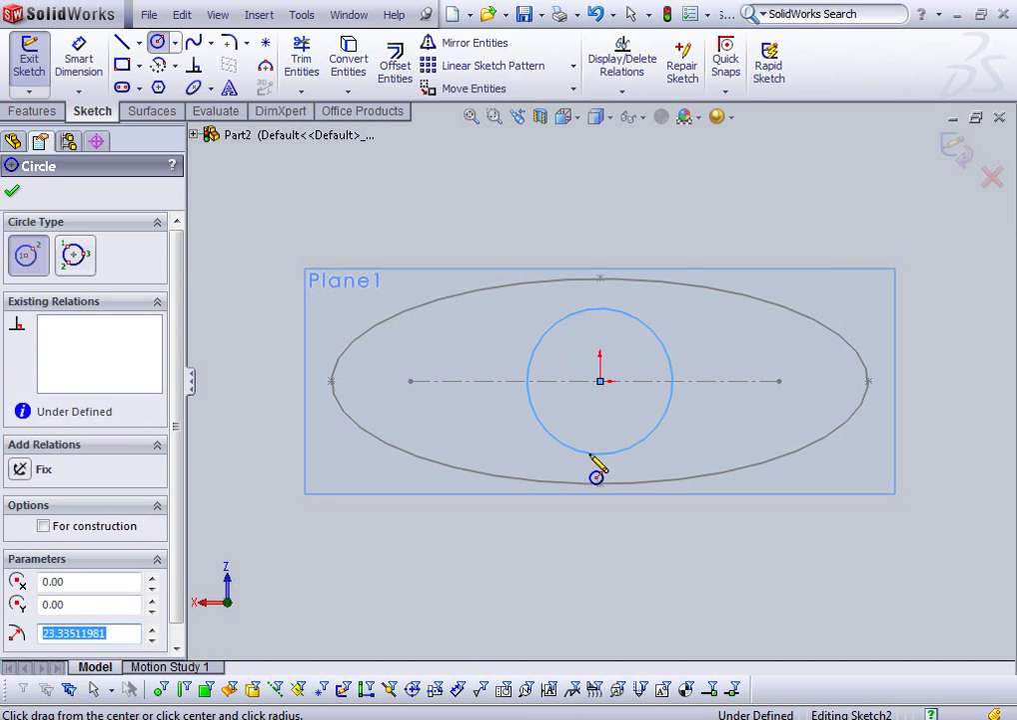
{"action": "key", "text": "Escape"}
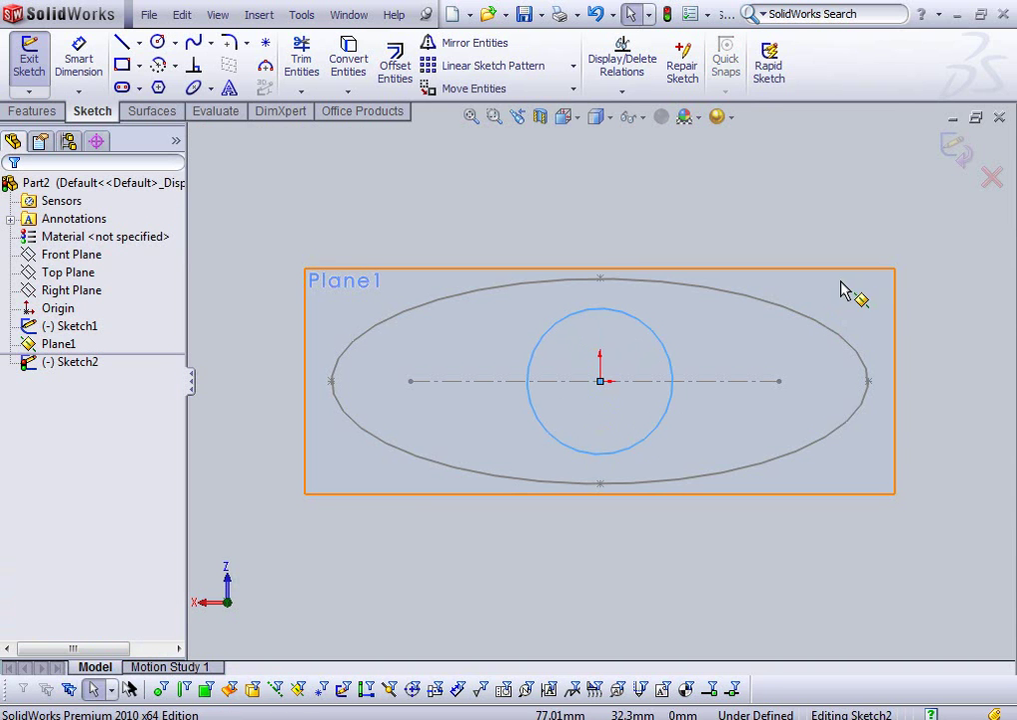
- Exit the circle sketch and view Plane1's circle floating above the ellipse
{"action": "left_click_drag", "start_coordinate": [844, 291], "coordinate": [839, 250]}
{"action": "middle_click_drag", "start_coordinate": [839, 249], "coordinate": [839, 166]}
{"action": "scroll", "coordinate": [843, 277], "scroll_direction": "up", "scroll_amount": 3}
{"action": "middle_click_drag", "start_coordinate": [677, 467], "coordinate": [674, 376]}
{"action": "left_click", "coordinate": [958, 152]}
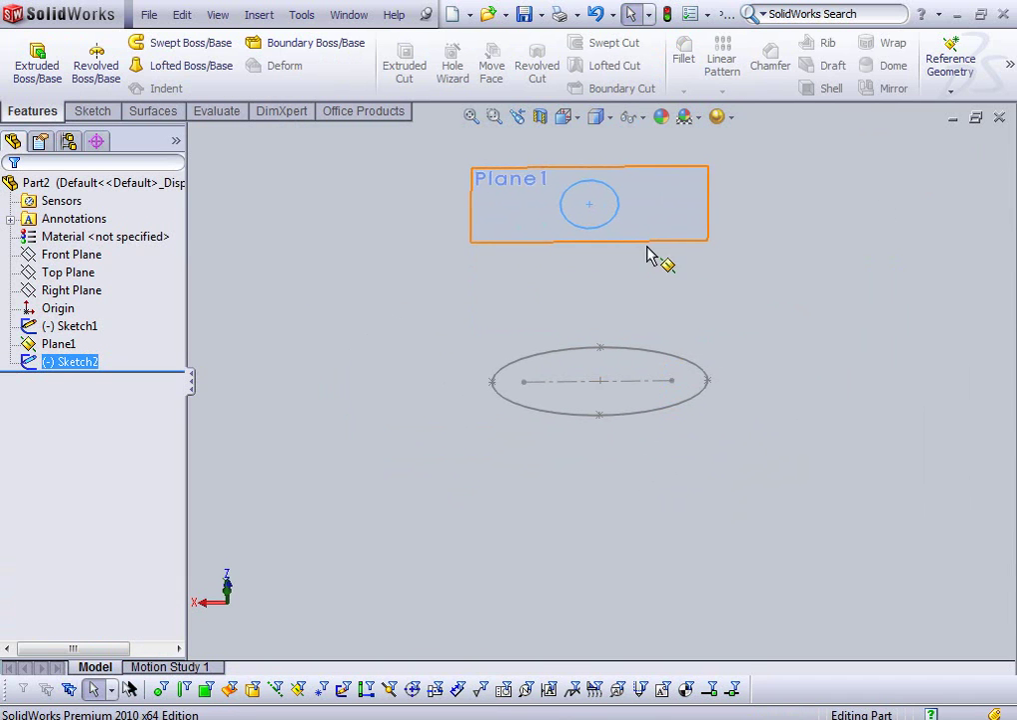
{"action": "key", "text": "z"}
{"action": "scroll", "coordinate": [649, 253], "scroll_direction": "down", "scroll_amount": 2}
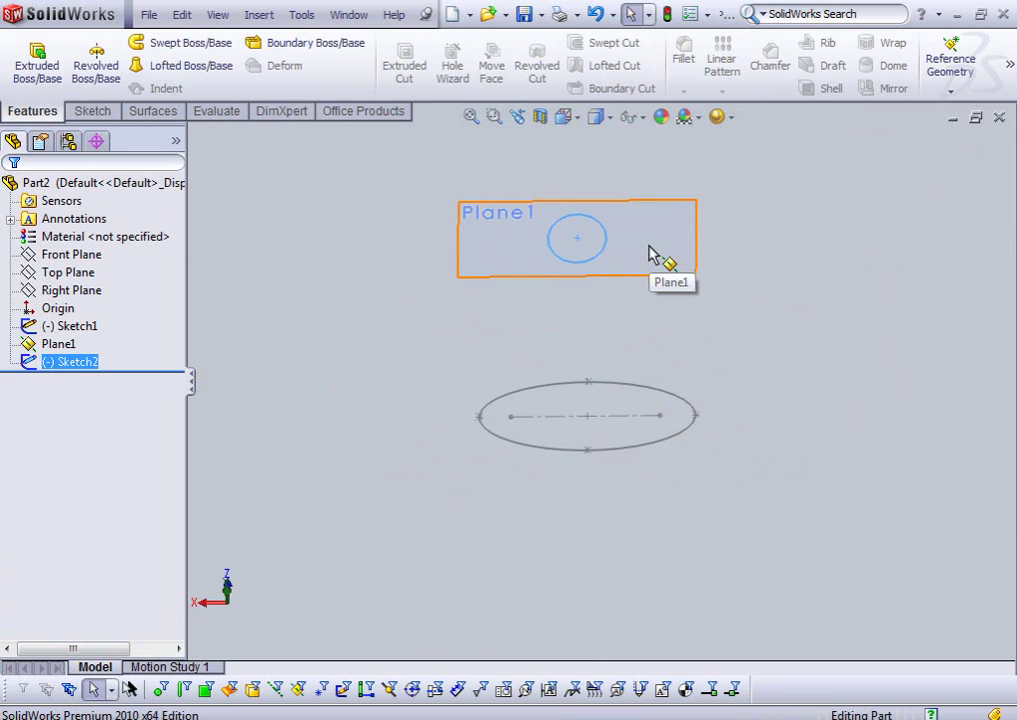
{"action": "scroll", "coordinate": [650, 253], "scroll_direction": "up", "scroll_amount": 1}
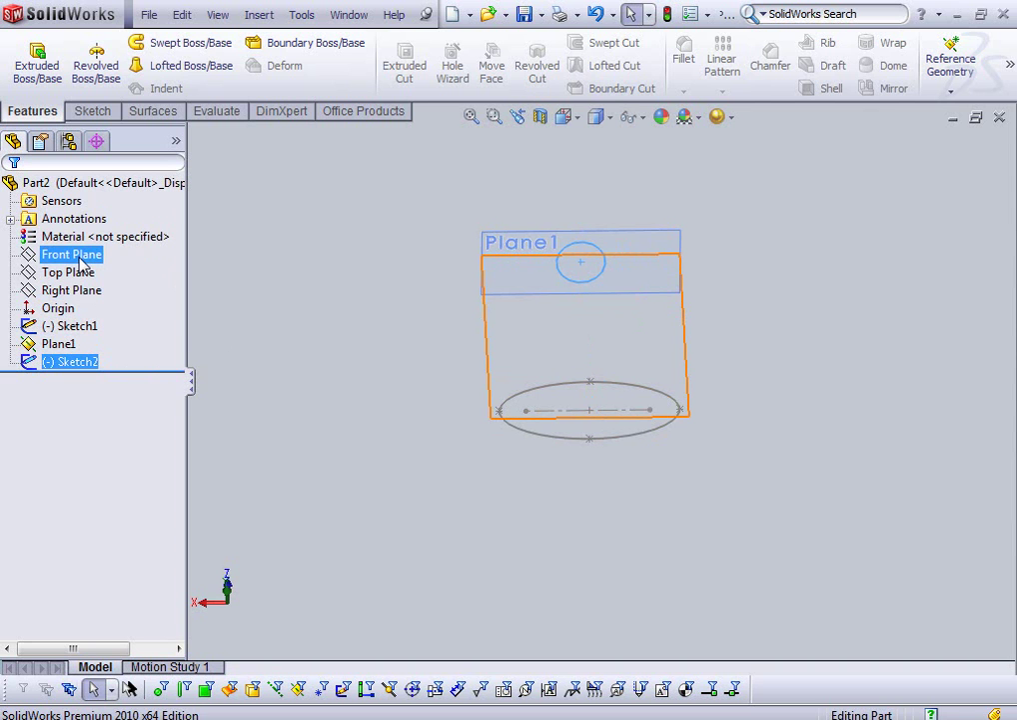
- Start a sketch on the Front Plane, viewed normal to it
{"action": "left_click", "coordinate": [82, 262]}
{"action": "left_click", "coordinate": [97, 227]}
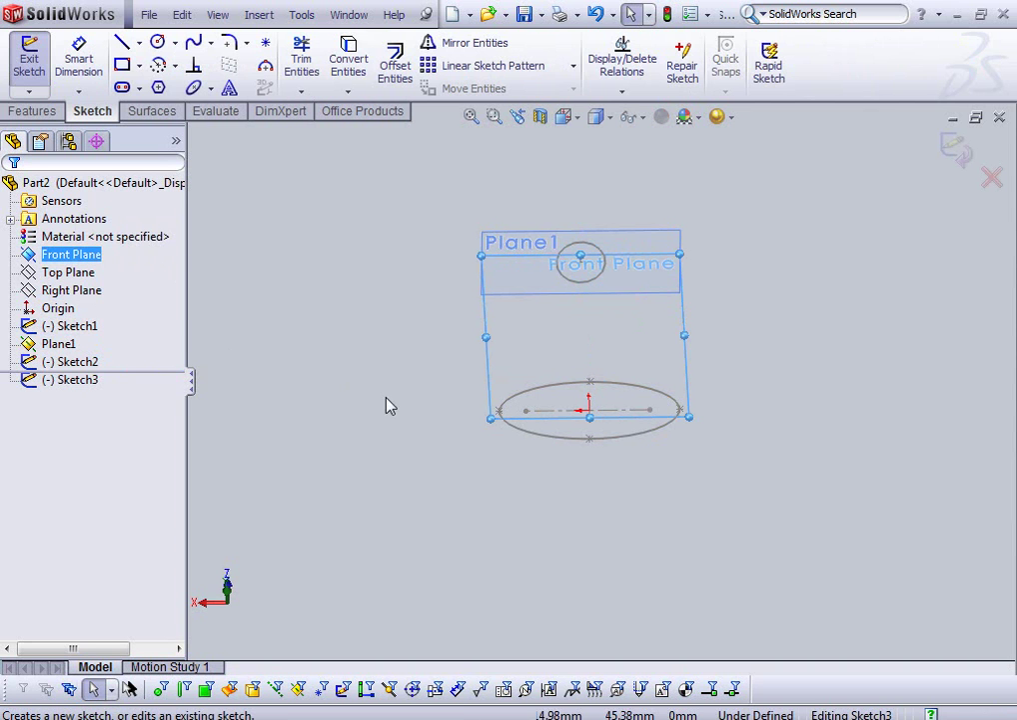
{"action": "key", "text": "space"}
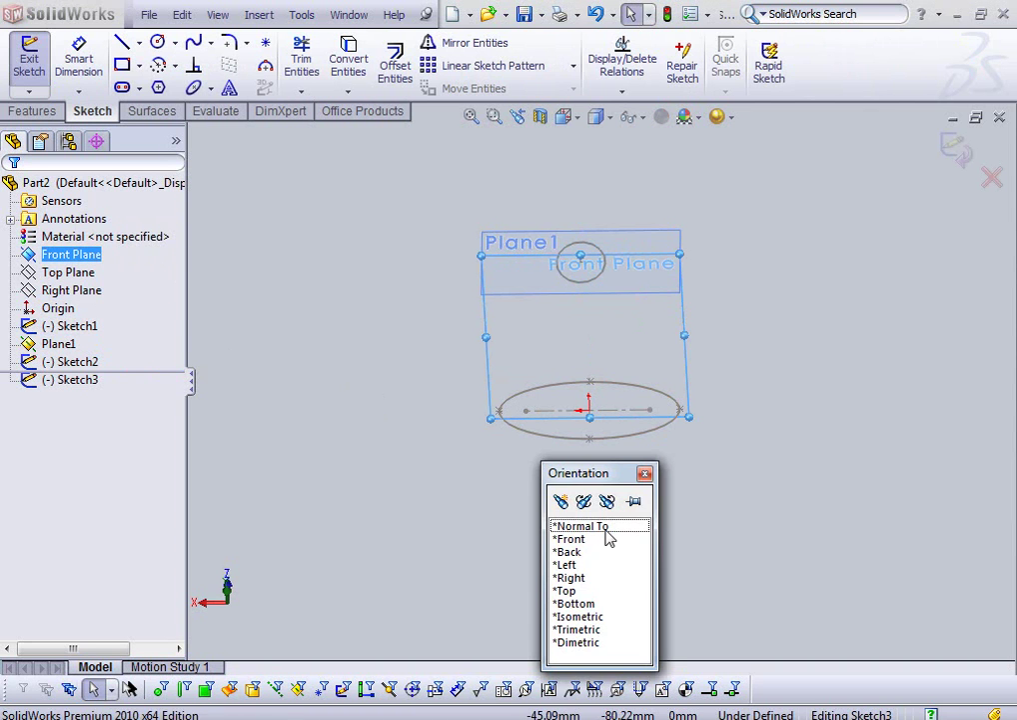
{"action": "left_click", "coordinate": [624, 526]}
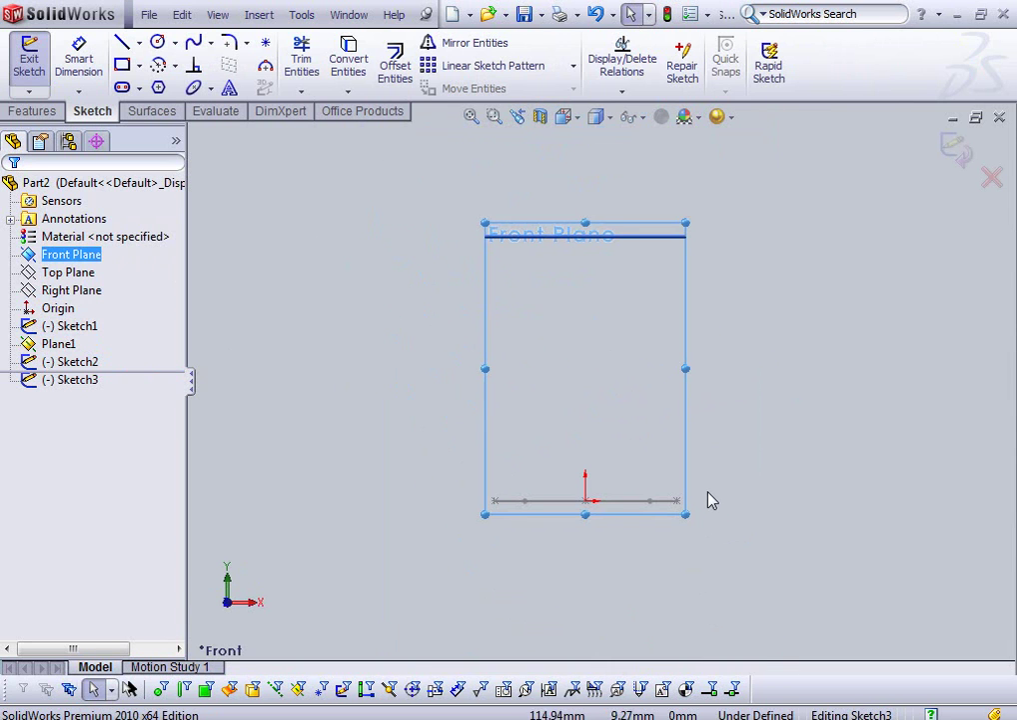
{"action": "mouse_move", "coordinate": [600, 316]}
{"action": "middle_mouse_down"}
{"action": "mouse_move", "coordinate": [589, 366]}
{"action": "mouse_move", "coordinate": [616, 314]}
{"action": "middle_mouse_up"}
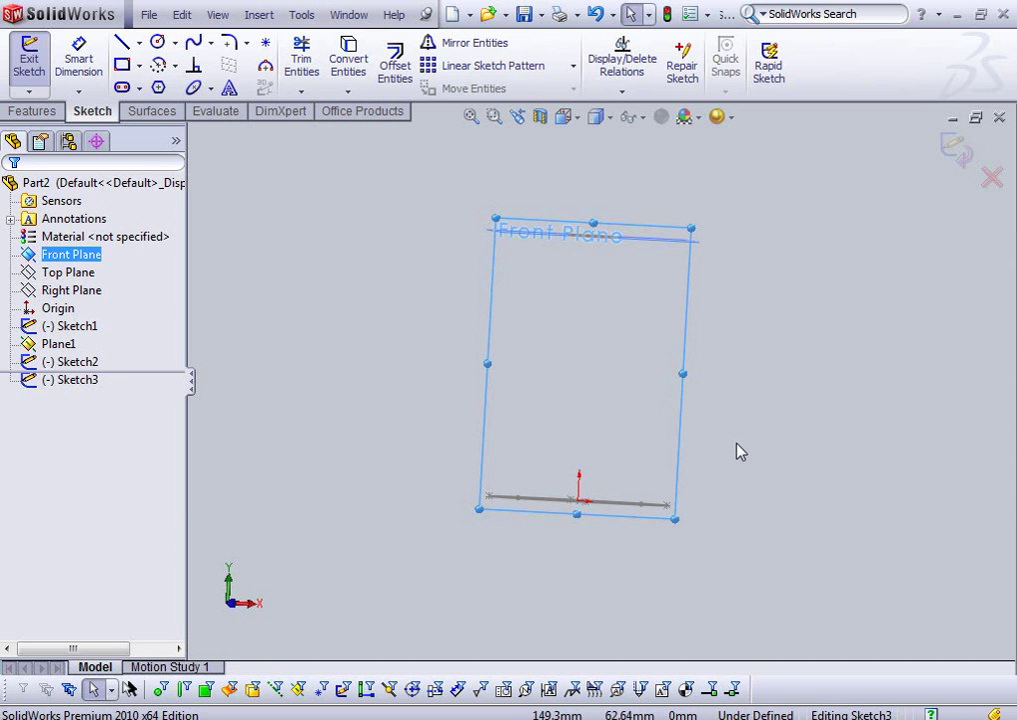
{"action": "middle_click_drag", "start_coordinate": [717, 447], "coordinate": [691, 452]}
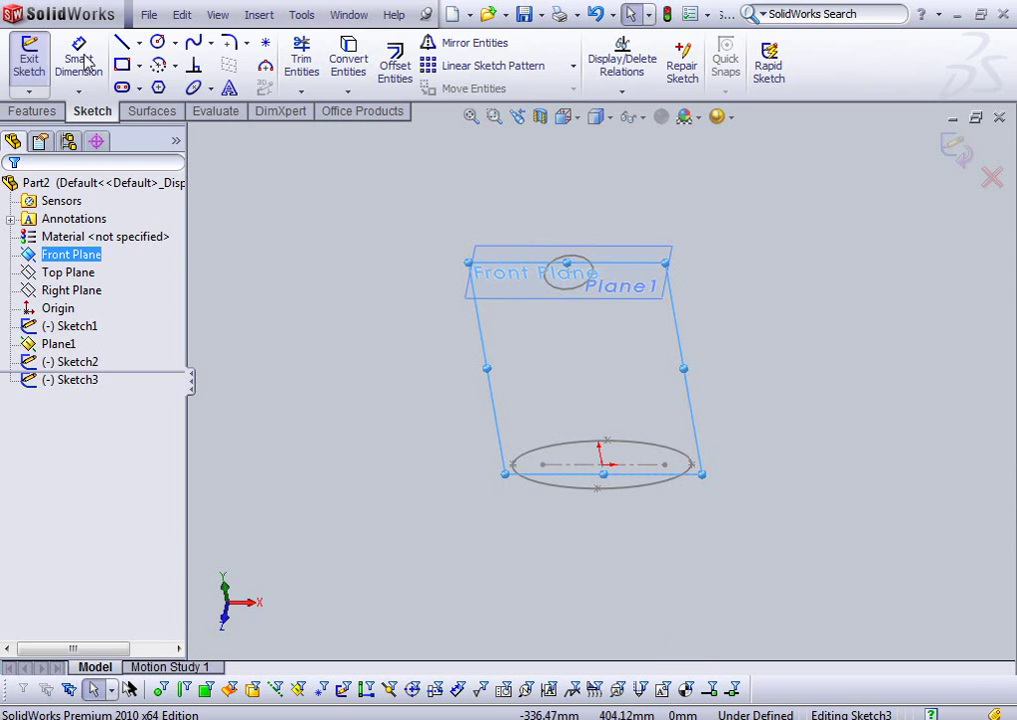
- Draw a vertical 250 mm line from the origin up to Plane1's level and exit the sketch
{"action": "left_click", "coordinate": [122, 42]}
{"action": "middle_click_drag", "start_coordinate": [586, 419], "coordinate": [592, 372]}
{"action": "key", "text": "ctrl+8"}
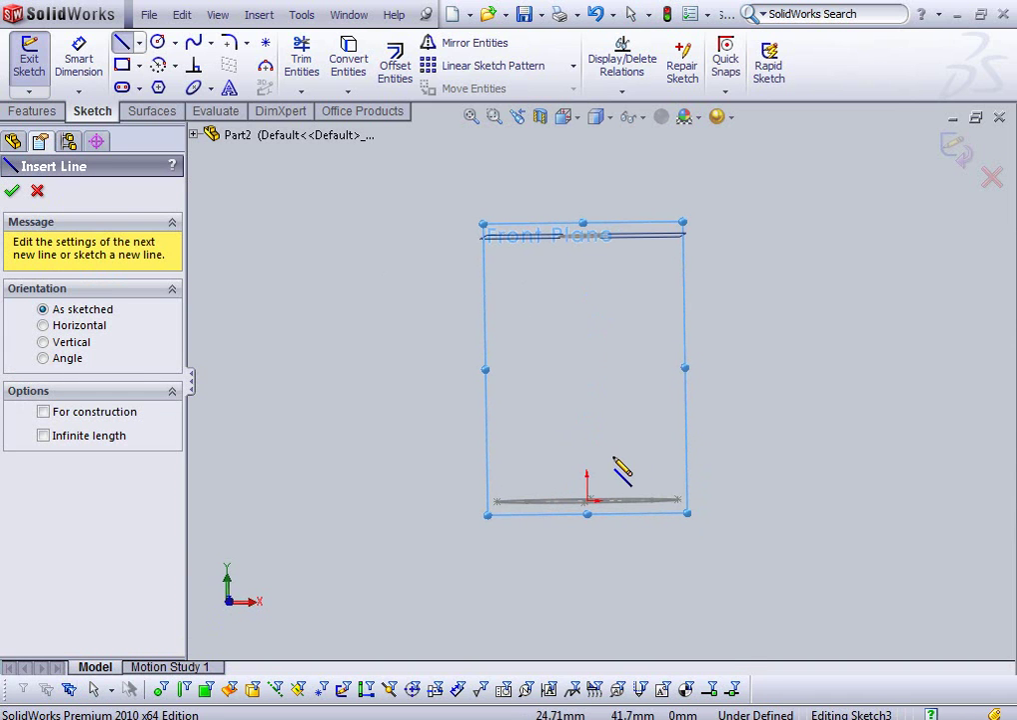
{"action": "key", "text": "space"}
{"action": "double_click", "coordinate": [643, 538]}
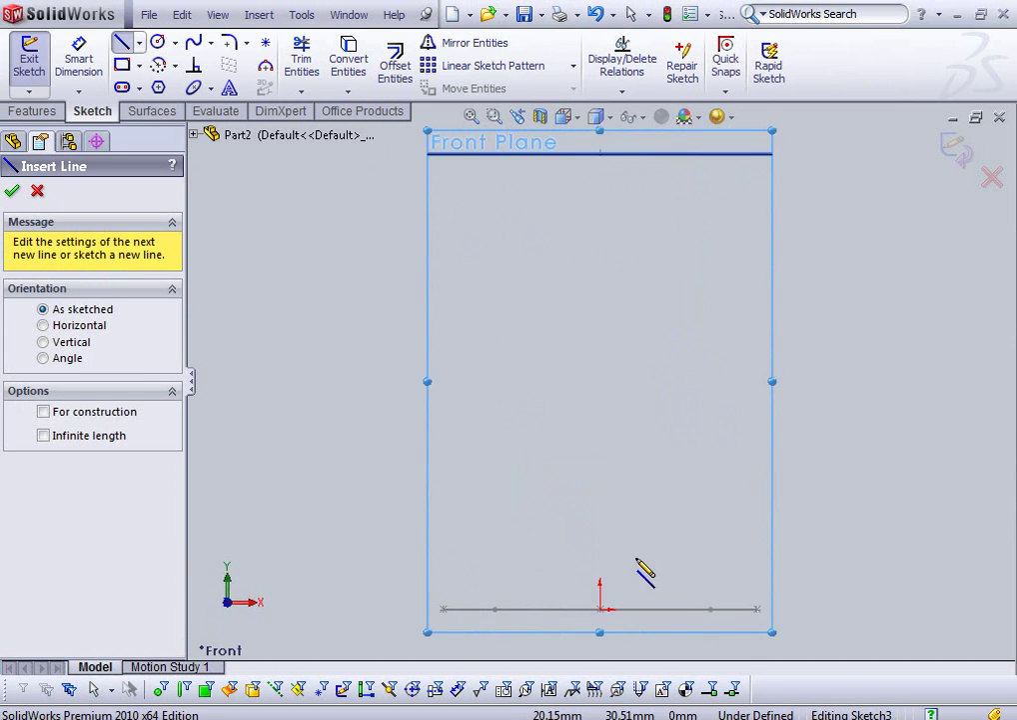
{"action": "left_click", "coordinate": [600, 608]}
{"action": "scroll", "coordinate": [630, 395], "scroll_direction": "up", "scroll_amount": 3}
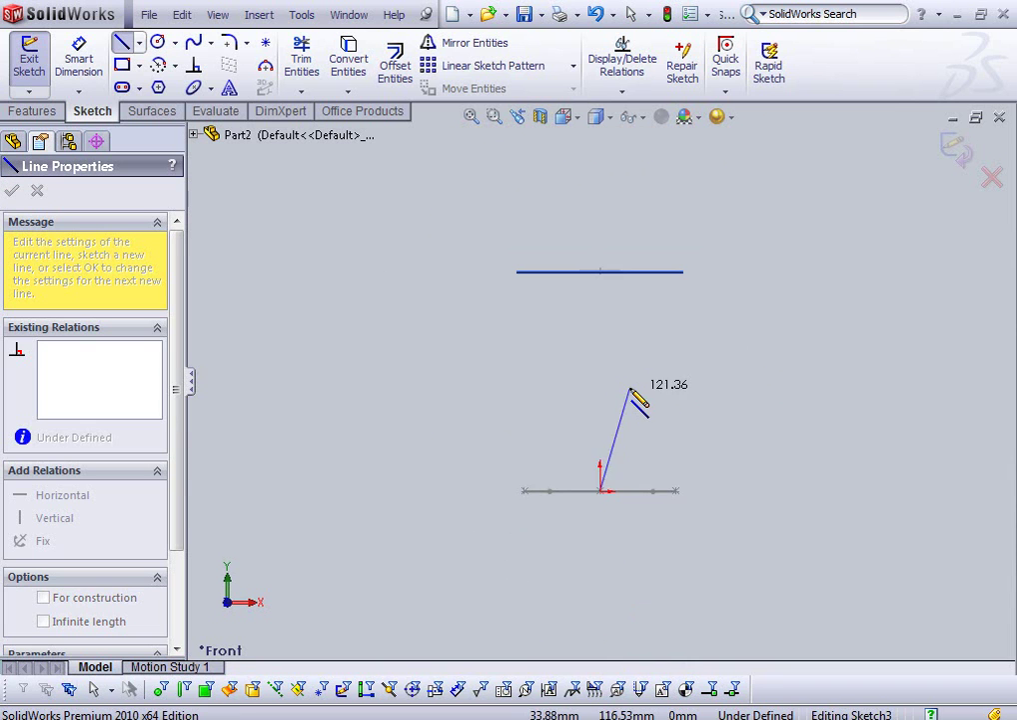
{"action": "left_click", "coordinate": [600, 270]}
{"action": "key", "text": "Escape"}
{"action": "middle_click_drag", "start_coordinate": [636, 320], "coordinate": [645, 446]}
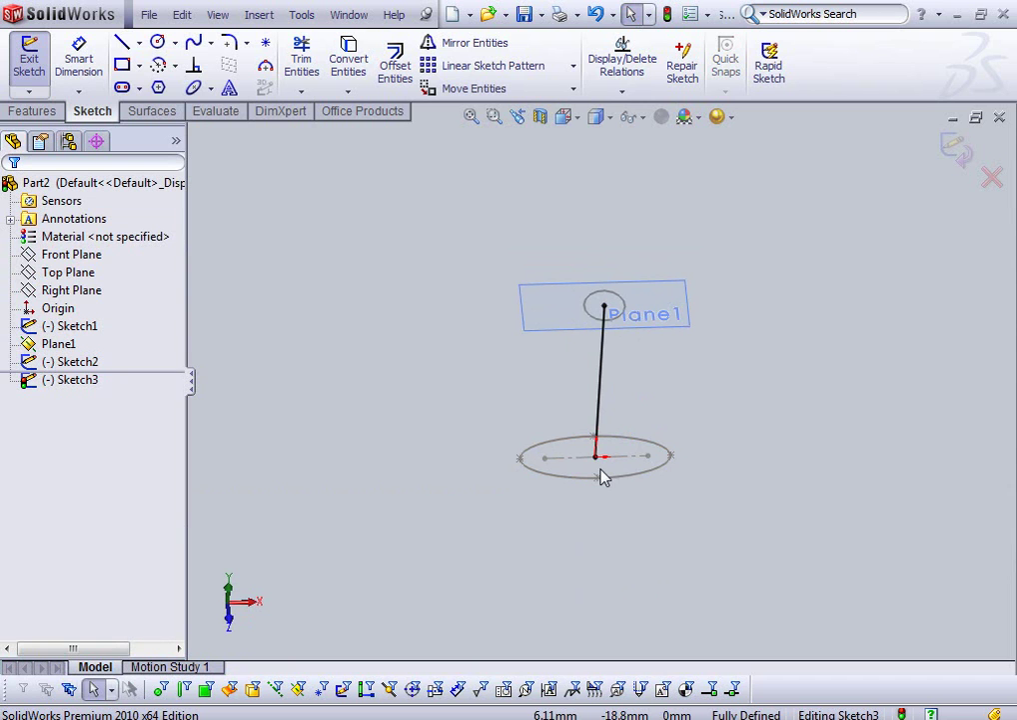
{"action": "left_click", "coordinate": [955, 148]}
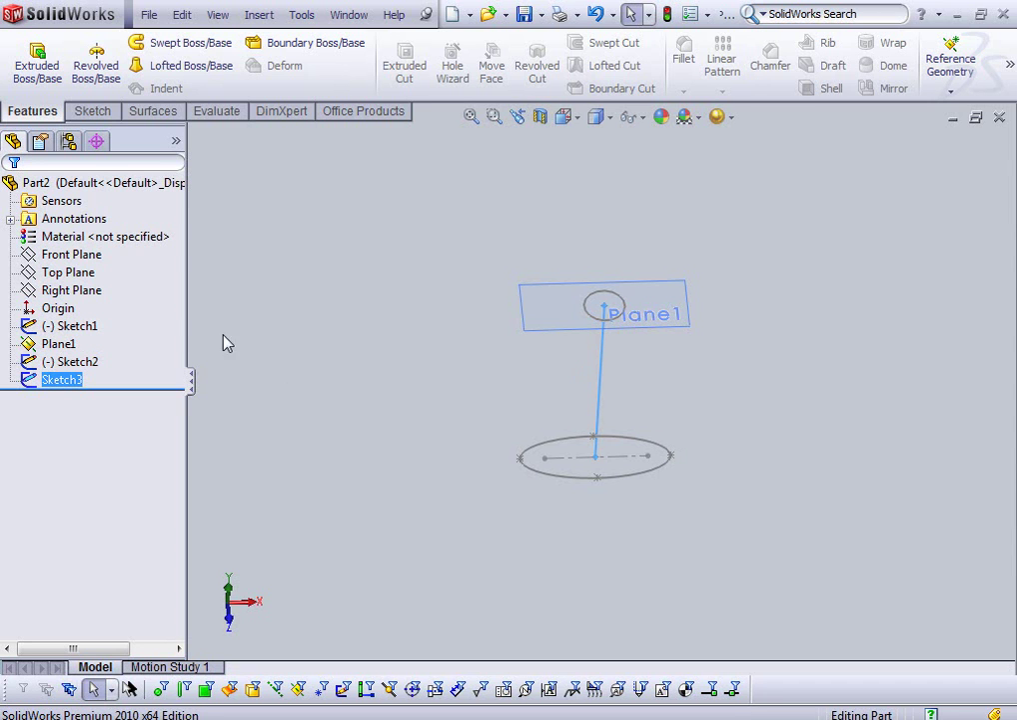
- Start another sketch on the Front Plane, viewed normal to it
{"action": "left_click", "coordinate": [83, 258]}
{"action": "left_click", "coordinate": [95, 231]}
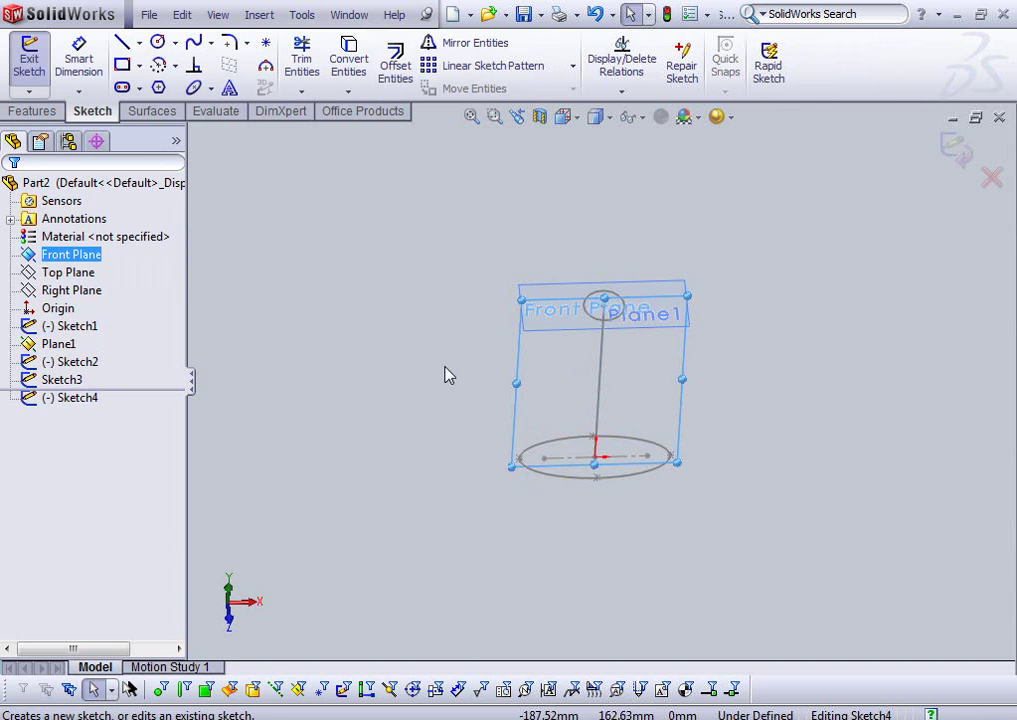
{"action": "key", "text": "space"}
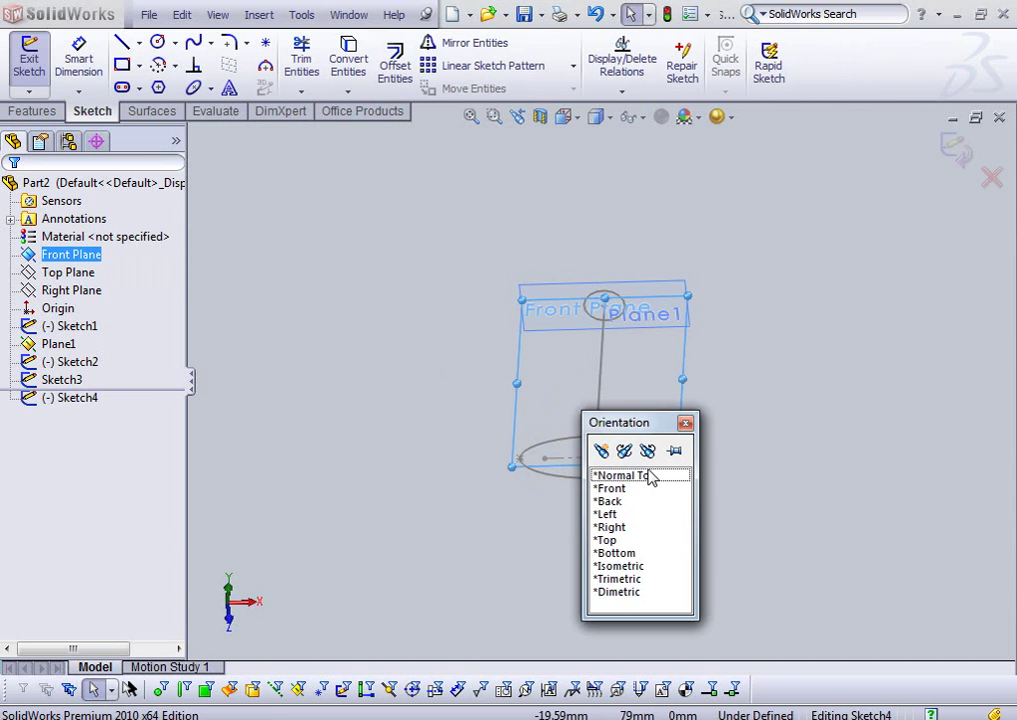
{"action": "double_click", "coordinate": [650, 475]}
- Draw a spline from the ellipse's left end through two bend points up to Plane1's circle
{"action": "left_click", "coordinate": [193, 42]}
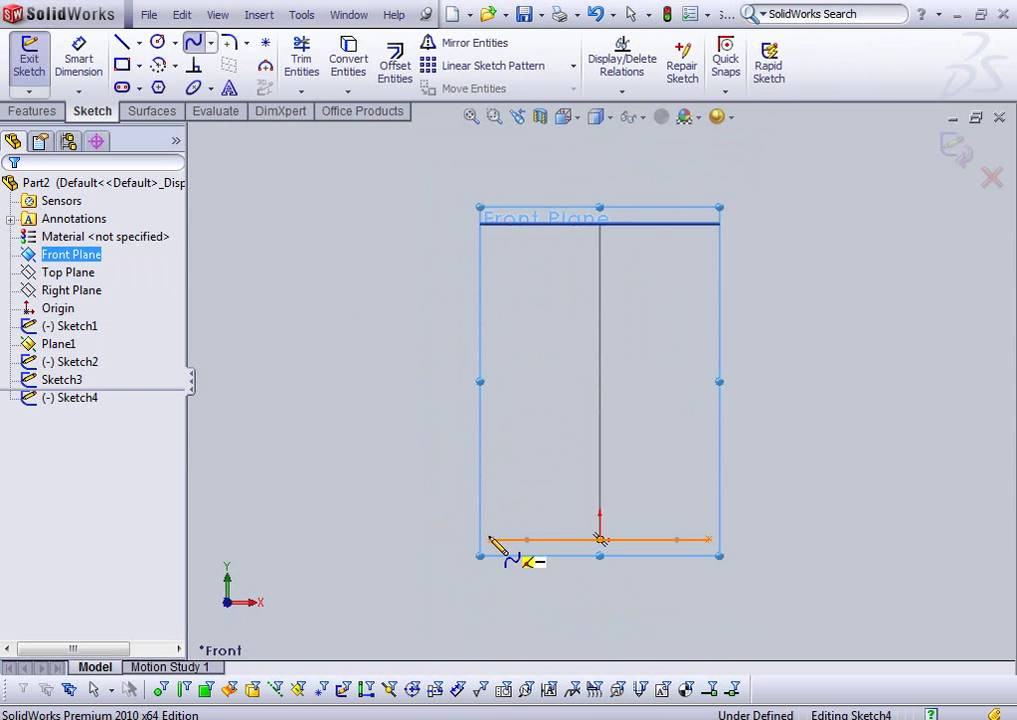
{"action": "left_click", "coordinate": [491, 540]}
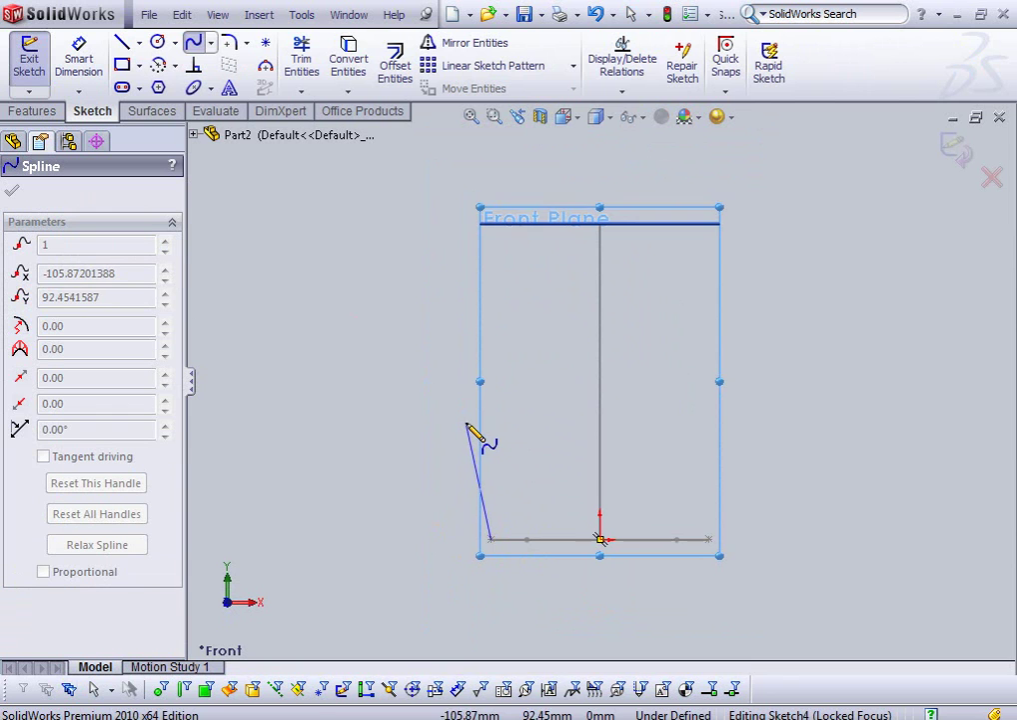
{"action": "left_click", "coordinate": [466, 422]}
{"action": "left_click", "coordinate": [491, 344]}
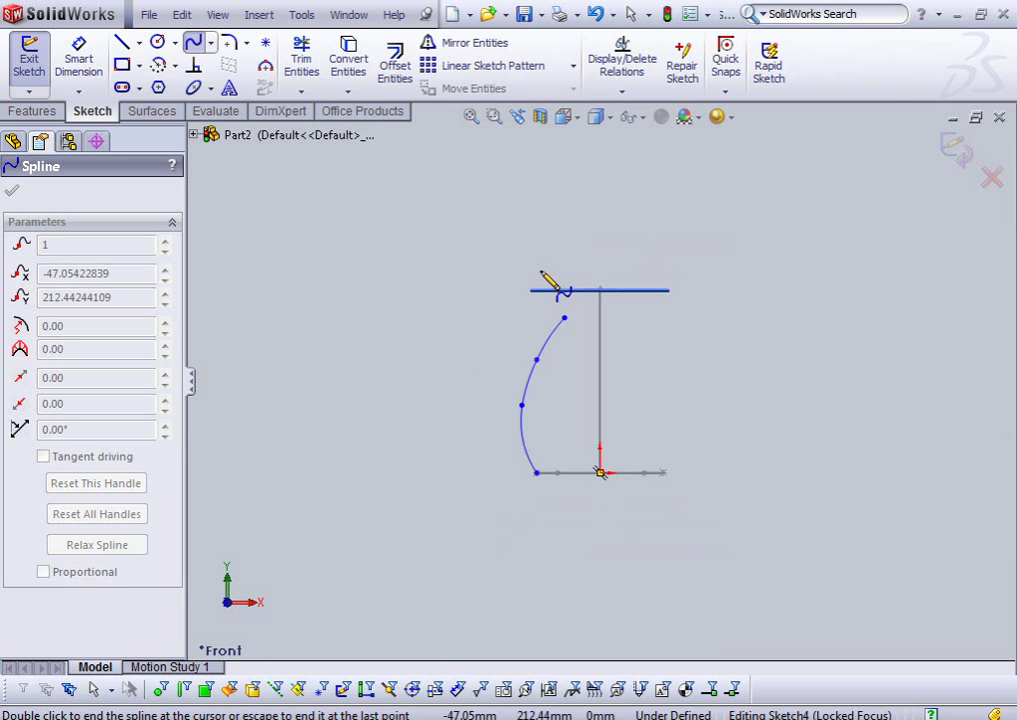
{"action": "middle_click_drag", "start_coordinate": [545, 277], "coordinate": [615, 356]}
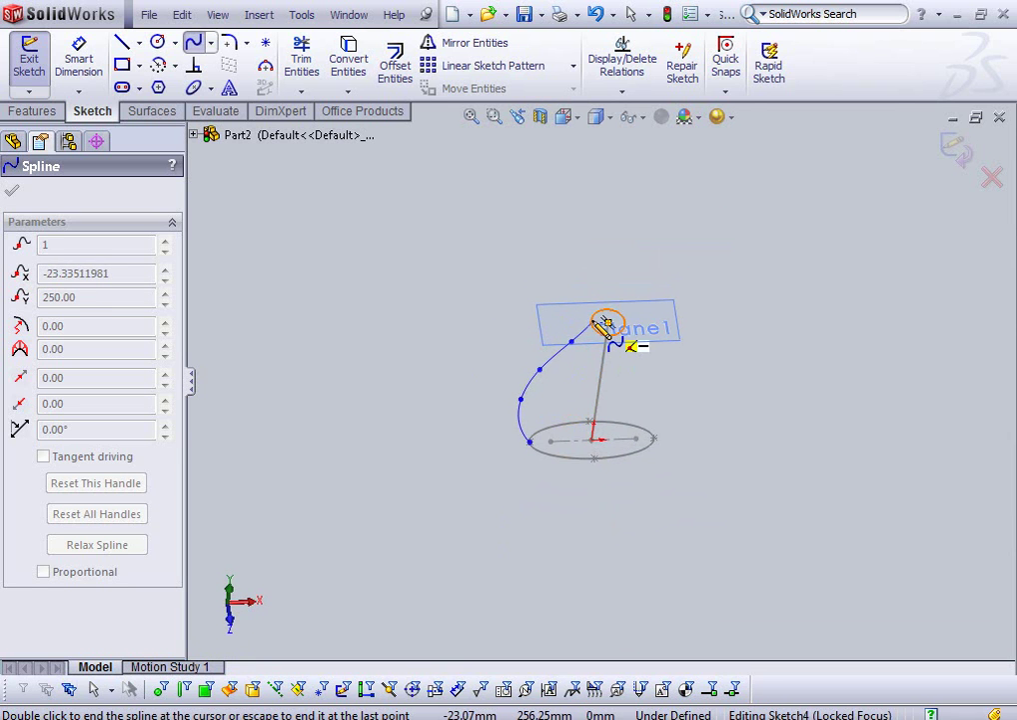
{"action": "left_click", "coordinate": [604, 321]}
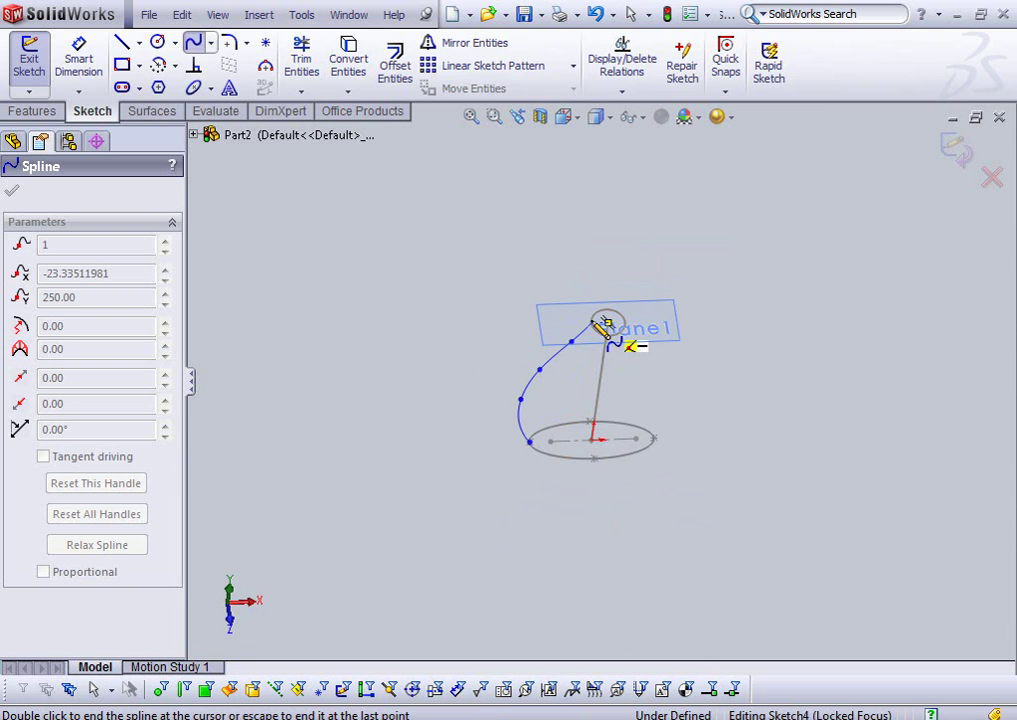
{"action": "key", "text": "Escape"}
{"action": "scroll", "coordinate": [545, 413], "scroll_direction": "down", "scroll_amount": 4}
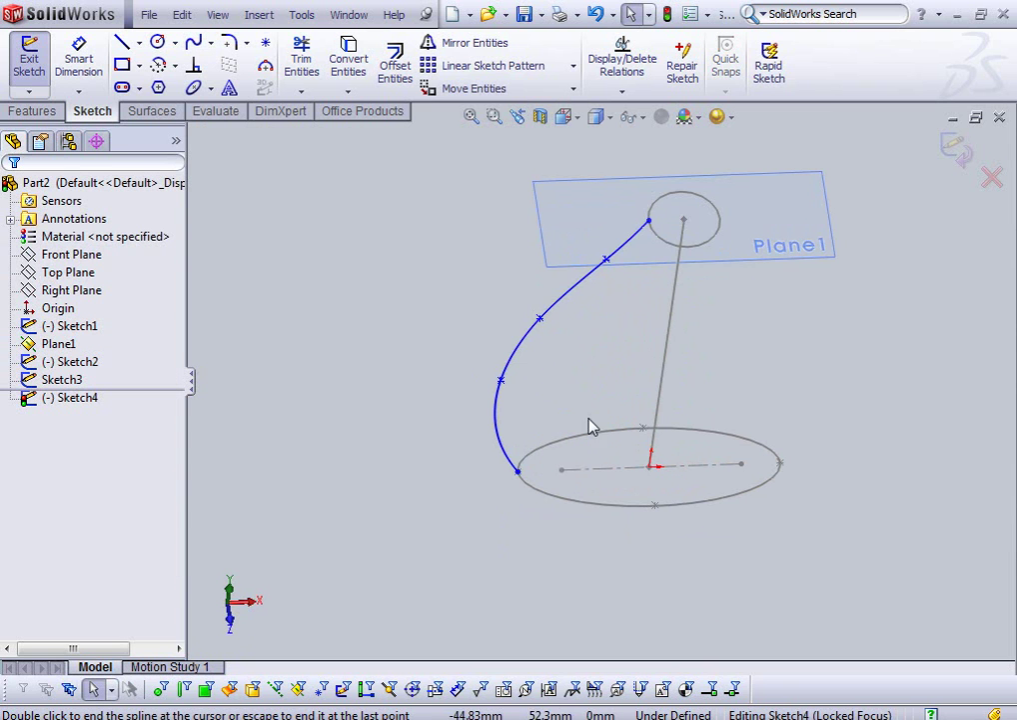
- Add a Pierce relation tying the spline's top endpoint to the Plane1 circle
{"action": "left_click", "coordinate": [194, 64]}
{"action": "scroll", "coordinate": [627, 289], "scroll_direction": "down", "scroll_amount": 3}
{"action": "scroll", "coordinate": [666, 334], "scroll_direction": "down", "scroll_amount": 2}
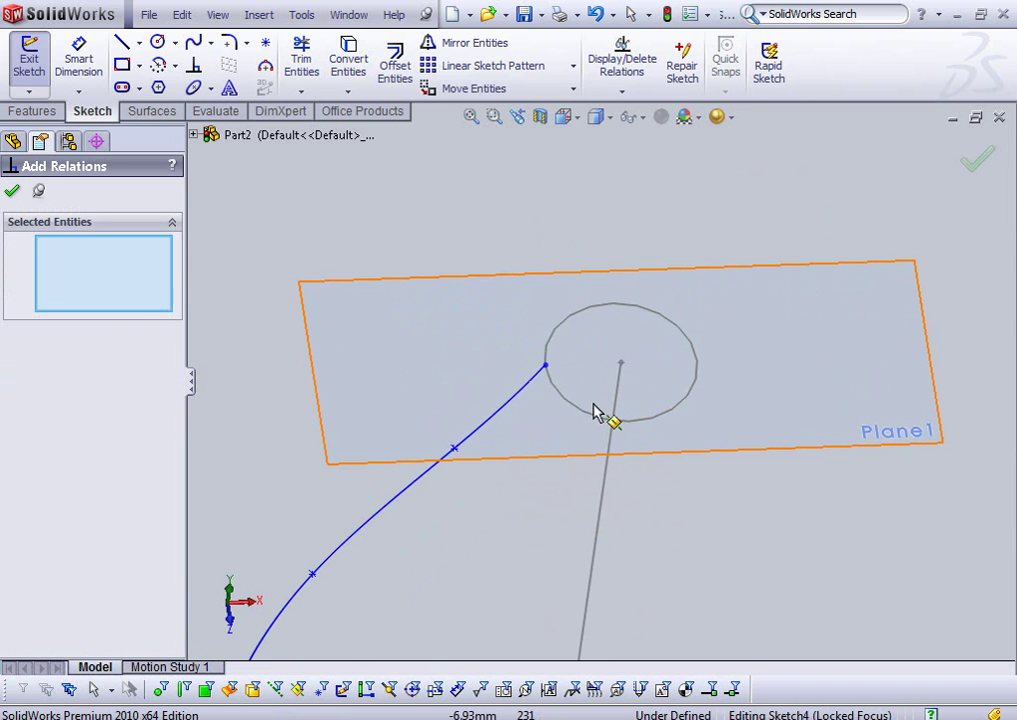
{"action": "left_click", "coordinate": [586, 413]}
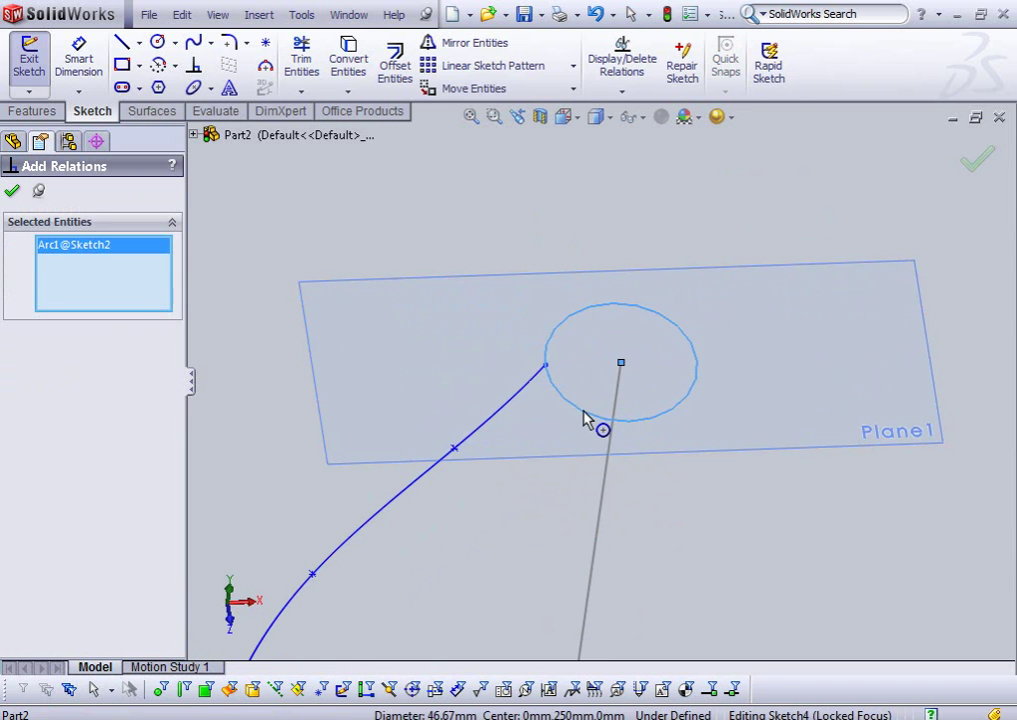
{"action": "left_click", "coordinate": [544, 362]}
{"action": "left_click", "coordinate": [19, 574]}
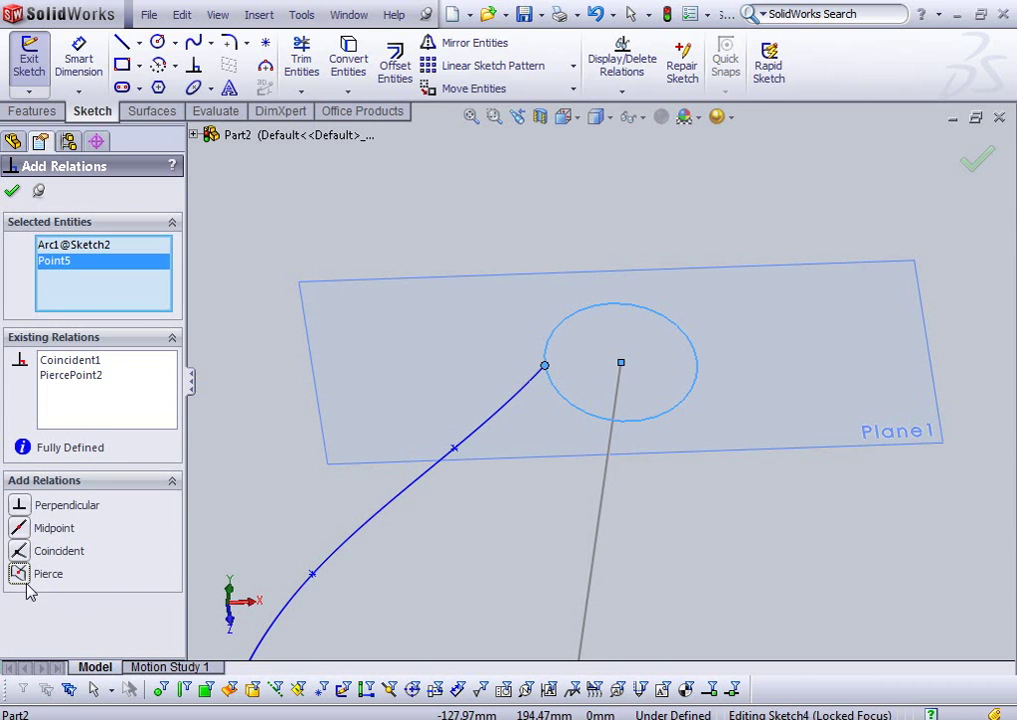
{"action": "left_click", "coordinate": [12, 189]}
{"action": "scroll", "coordinate": [544, 412], "scroll_direction": "up", "scroll_amount": 3}
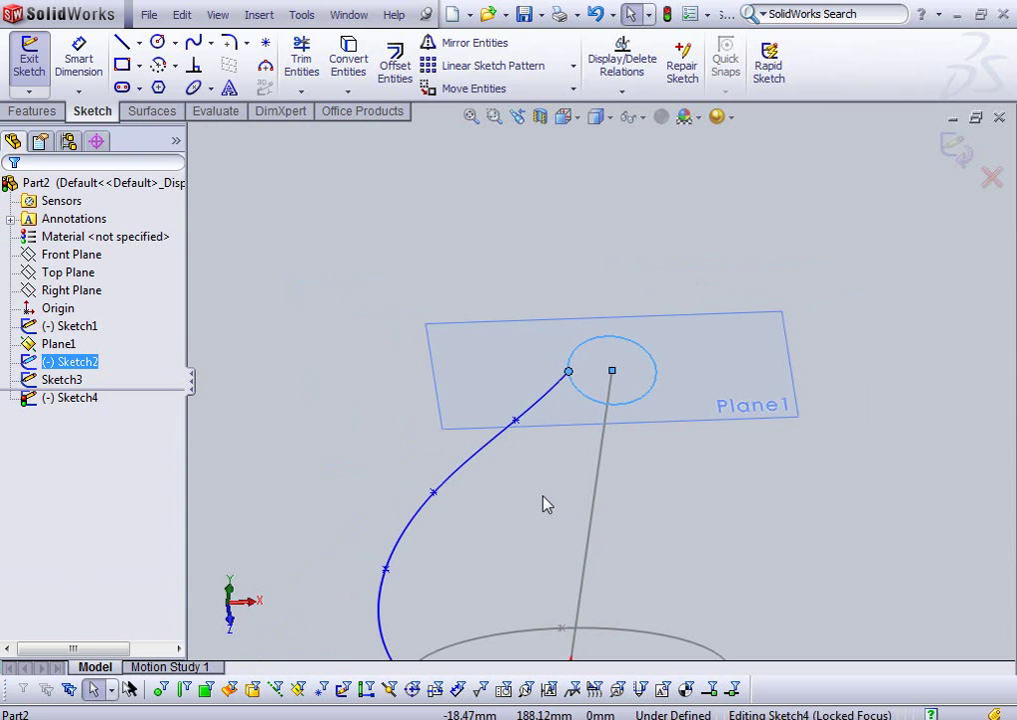
- Add a Pierce relation tying the spline's lower endpoint to the base ellipse
{"action": "left_click", "coordinate": [805, 559]}
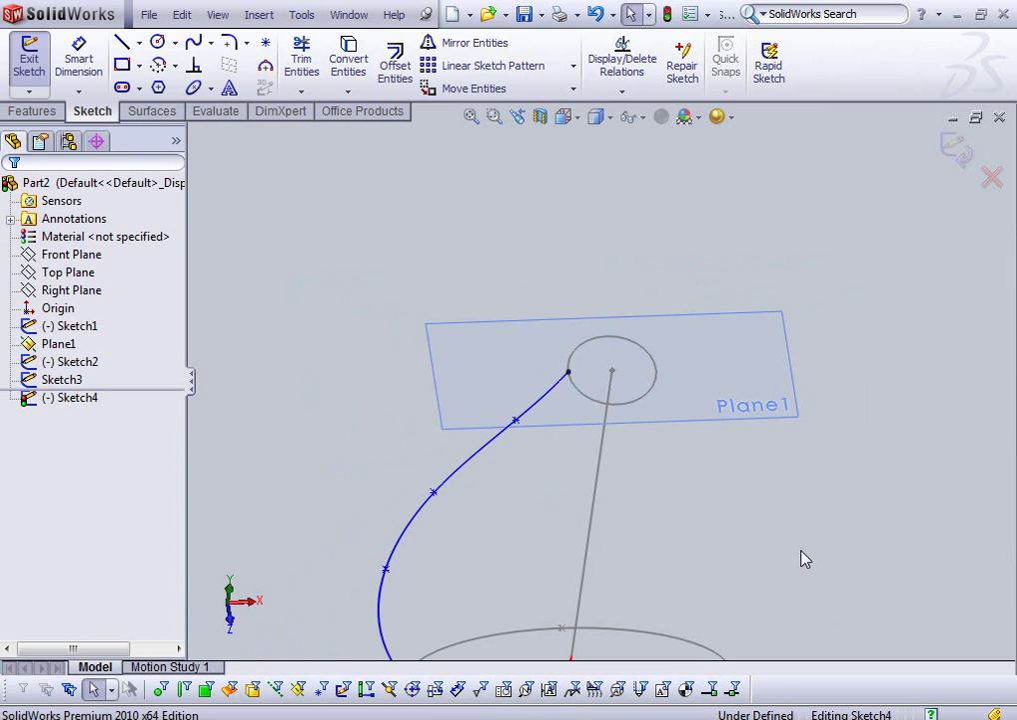
{"action": "key", "text": "Up"}
{"action": "key", "text": "Down"}
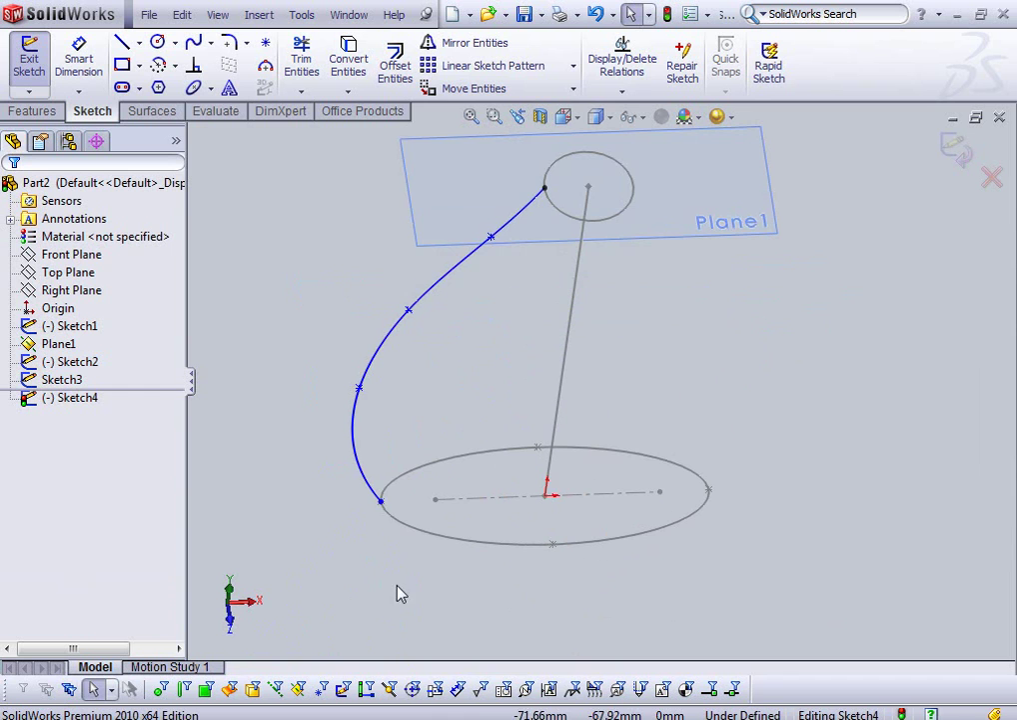
{"action": "right_click_drag", "start_coordinate": [408, 514], "coordinate": [411, 541]}
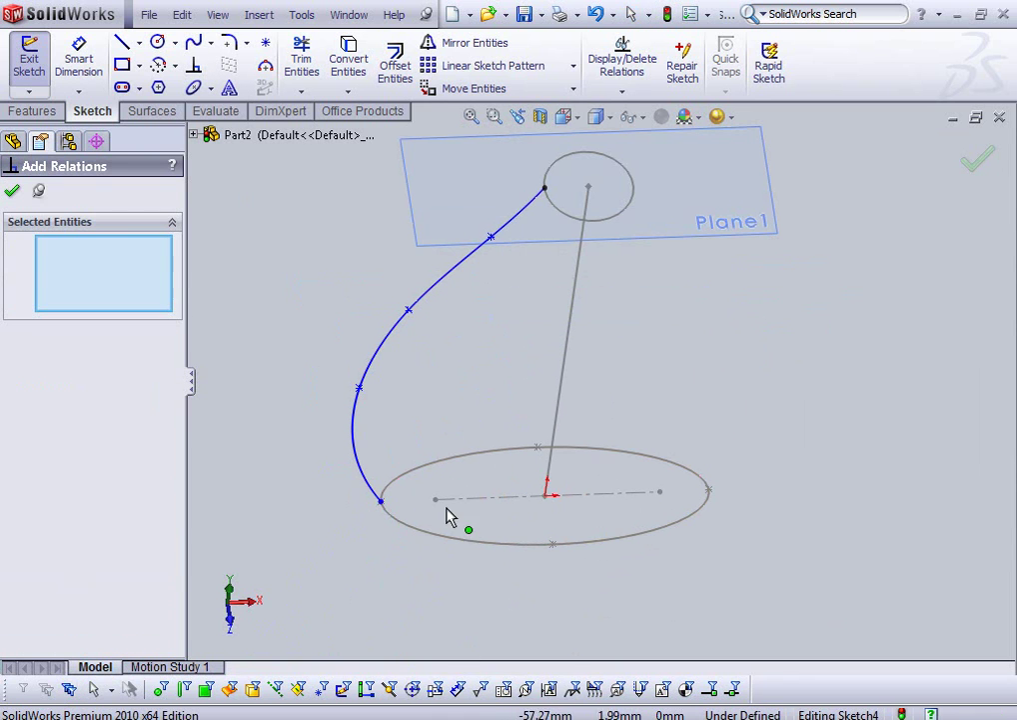
{"action": "scroll", "coordinate": [404, 507], "scroll_direction": "down", "scroll_amount": 3}
{"action": "left_click", "coordinate": [394, 511]}
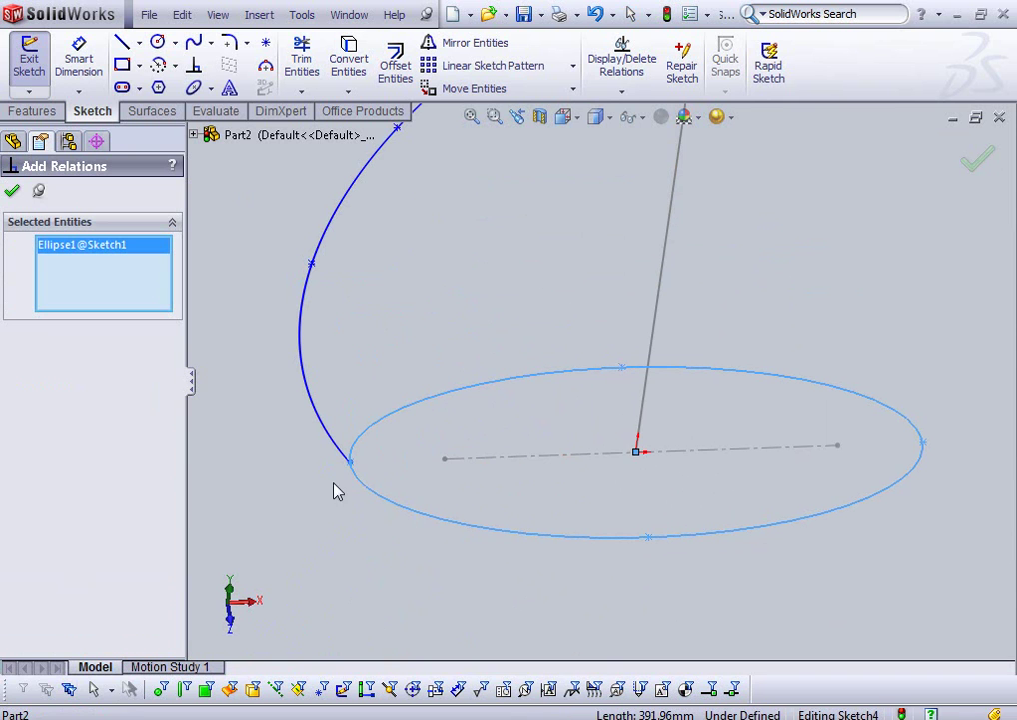
{"action": "scroll", "coordinate": [360, 486], "scroll_direction": "down", "scroll_amount": 2}
{"action": "scroll", "coordinate": [385, 462], "scroll_direction": "down", "scroll_amount": 2}
{"action": "scroll", "coordinate": [412, 430], "scroll_direction": "down", "scroll_amount": 2}
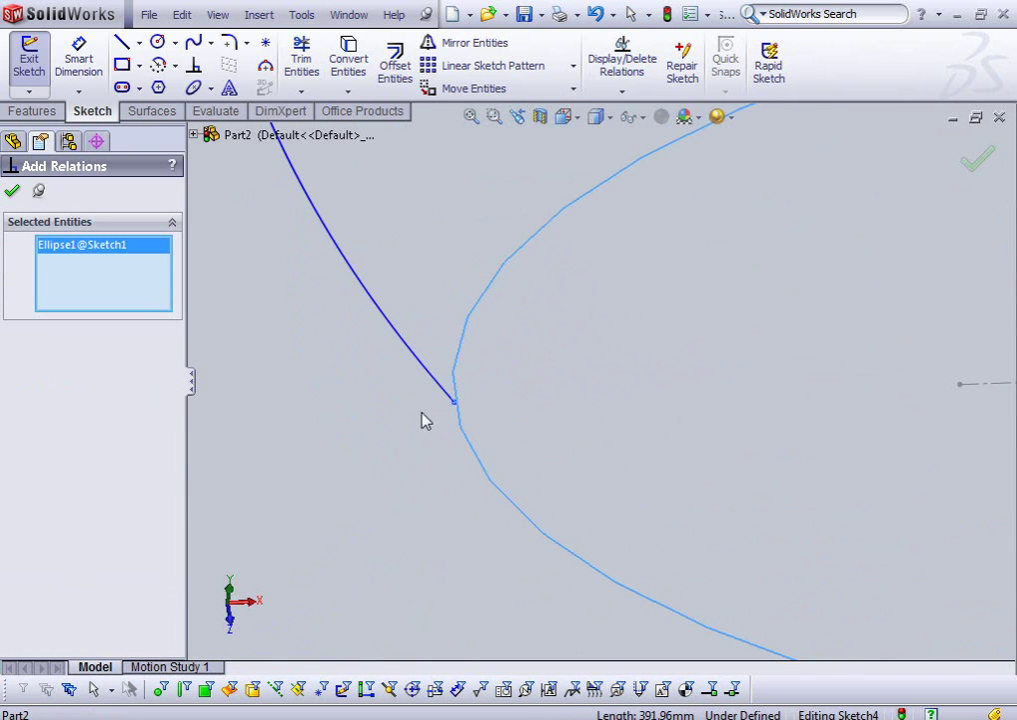
{"action": "left_click", "coordinate": [453, 404]}
{"action": "mouse_move", "coordinate": [416, 532]}
{"action": "middle_mouse_down"}
{"action": "mouse_move", "coordinate": [415, 459]}
{"action": "mouse_move", "coordinate": [619, 373]}
{"action": "mouse_move", "coordinate": [523, 273]}
{"action": "mouse_move", "coordinate": [563, 352]}
{"action": "mouse_move", "coordinate": [568, 329]}
{"action": "mouse_move", "coordinate": [547, 303]}
{"action": "middle_mouse_up"}
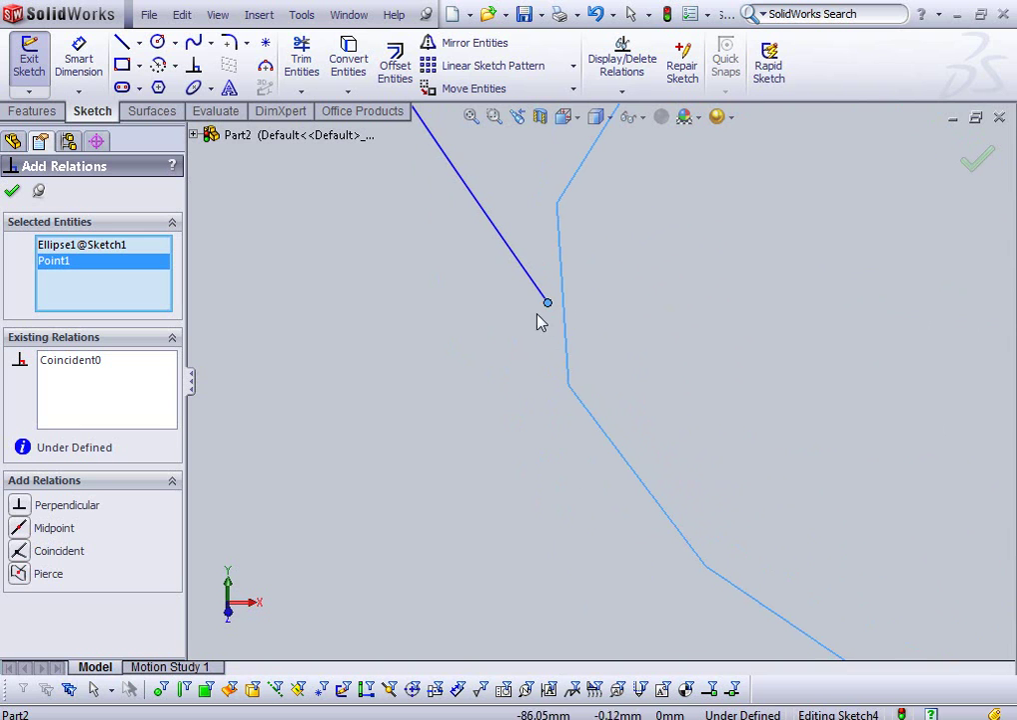
{"action": "left_click", "coordinate": [22, 573]}
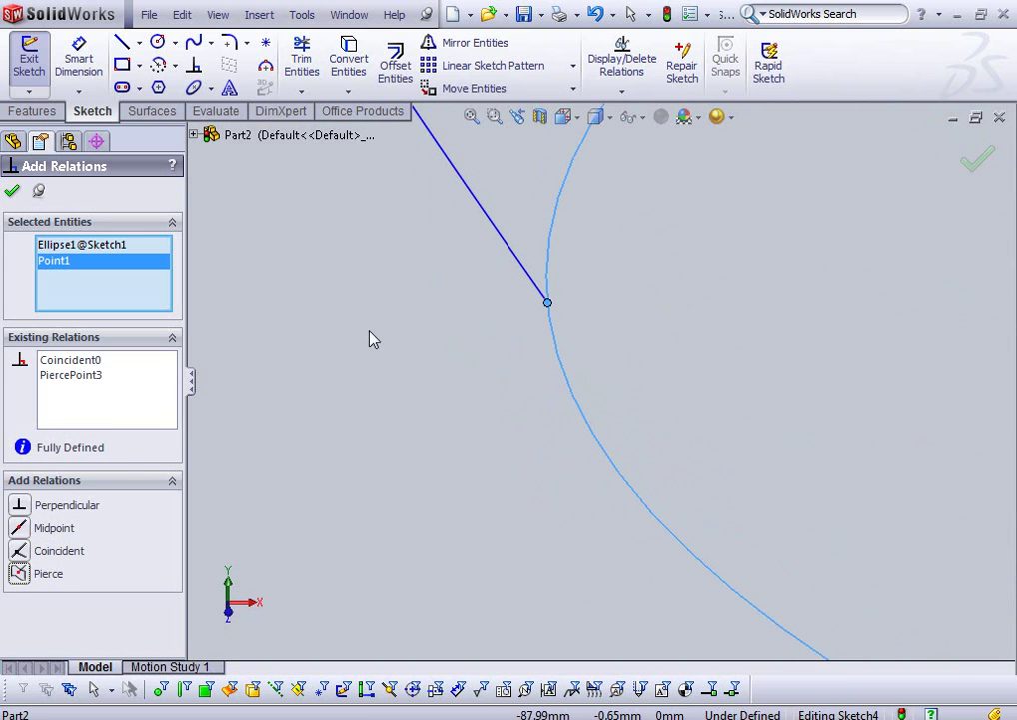
{"action": "left_click", "coordinate": [12, 190]}
{"action": "key", "text": "ctrl+7"}
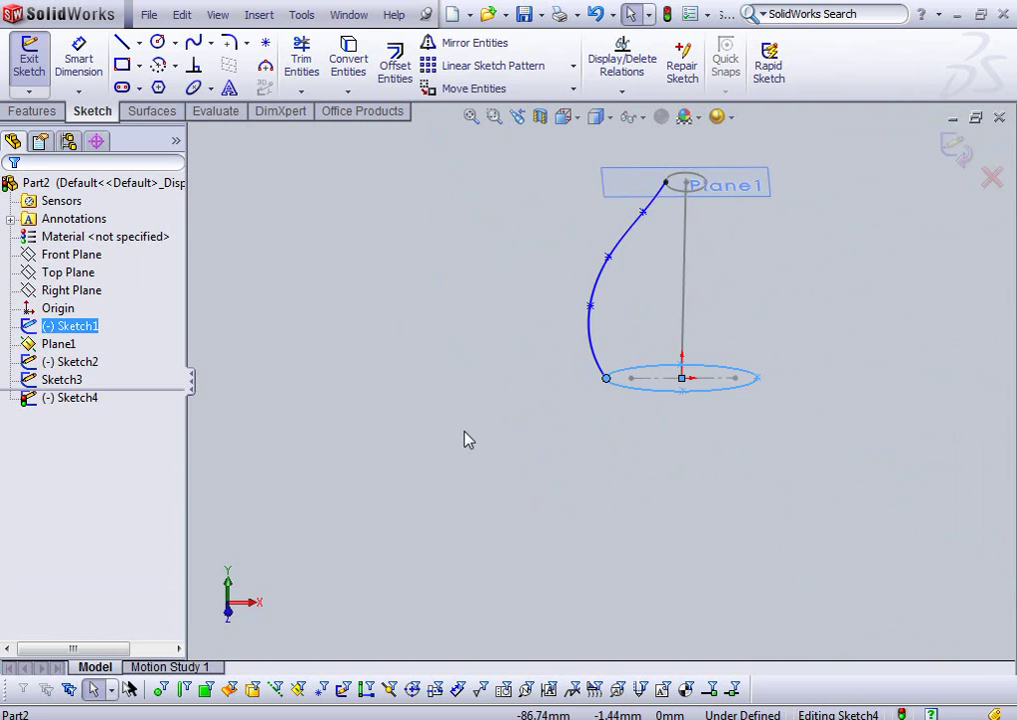
- Drag an upper spline point to reshape the top of the profile curve
{"action": "middle_click_drag", "start_coordinate": [721, 326], "coordinate": [726, 243]}
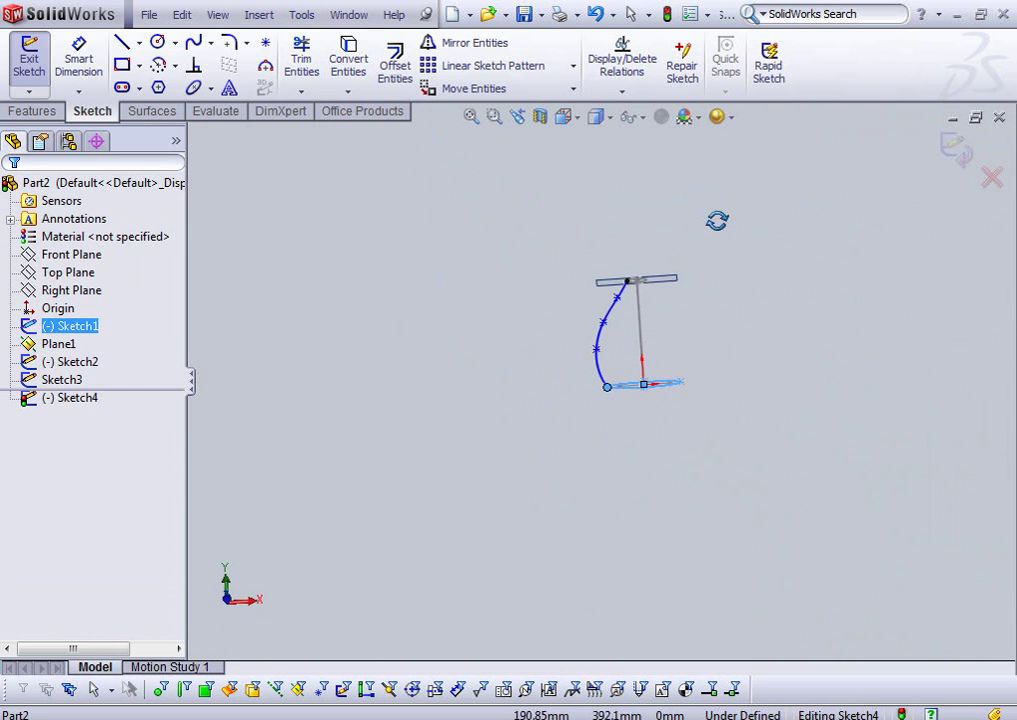
{"action": "scroll", "coordinate": [681, 289], "scroll_direction": "down", "scroll_amount": 3}
{"action": "scroll", "coordinate": [618, 332], "scroll_direction": "down", "scroll_amount": 3}
{"action": "scroll", "coordinate": [566, 432], "scroll_direction": "down", "scroll_amount": 1}
{"action": "scroll", "coordinate": [576, 492], "scroll_direction": "up", "scroll_amount": 2}
{"action": "middle_click_drag", "start_coordinate": [617, 489], "coordinate": [610, 489]}
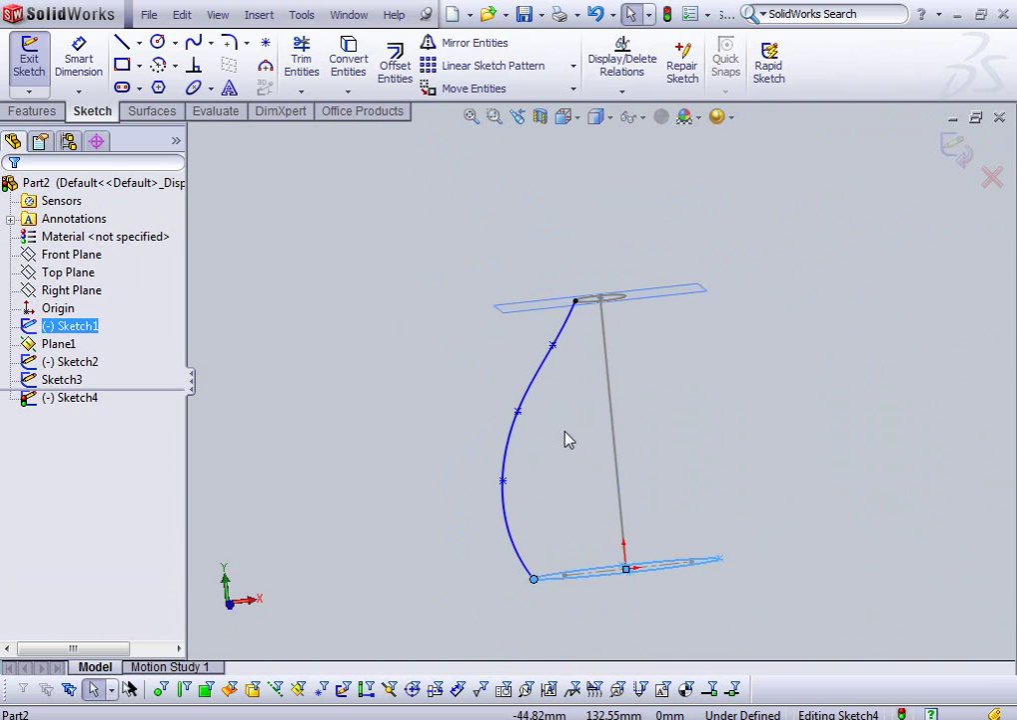
{"action": "left_click_drag", "start_coordinate": [522, 419], "coordinate": [565, 360]}
{"action": "left_click", "coordinate": [554, 346]}
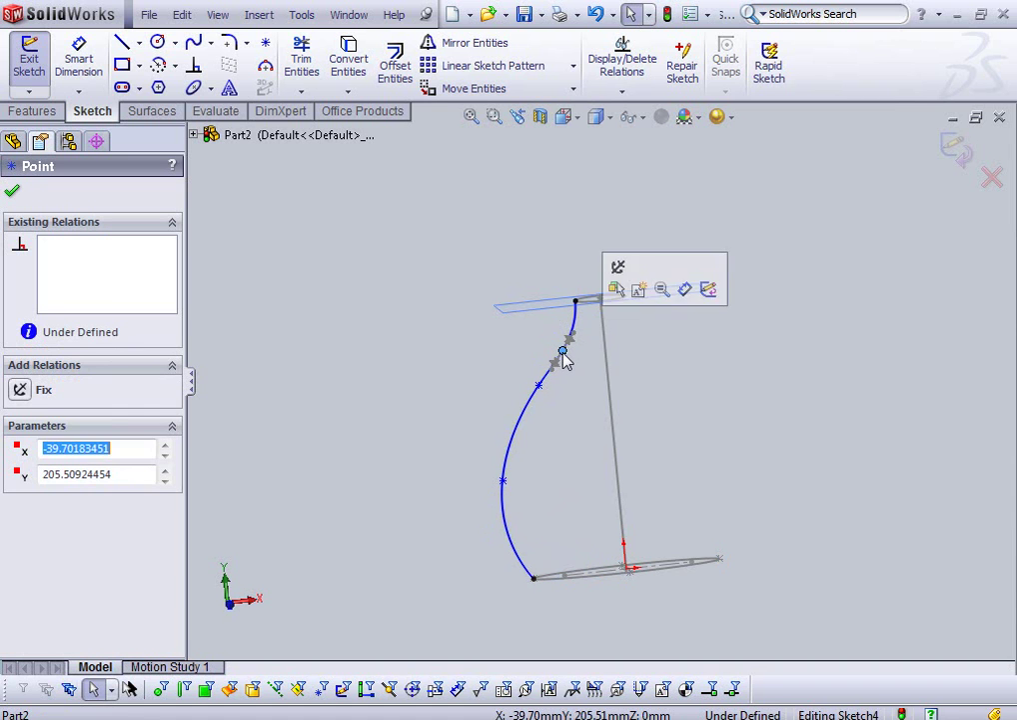
{"action": "mouse_move", "coordinate": [602, 456]}
{"action": "middle_mouse_down"}
{"action": "mouse_move", "coordinate": [565, 449]}
{"action": "mouse_move", "coordinate": [550, 470]}
{"action": "middle_mouse_up"}
- Pull the lower spline point outward to widen the bulge, then exit the sketch
{"action": "left_click", "coordinate": [503, 481]}
{"action": "left_click_drag", "start_coordinate": [499, 492], "coordinate": [497, 484]}
{"action": "left_click", "coordinate": [791, 473]}
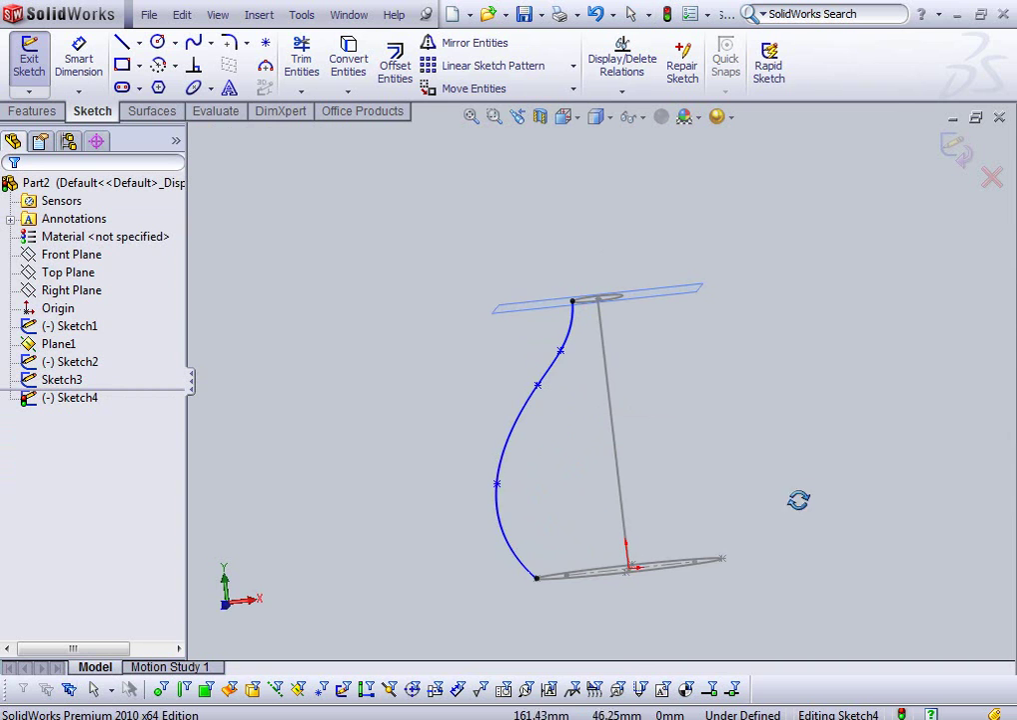
{"action": "middle_click_drag", "start_coordinate": [800, 508], "coordinate": [866, 509]}
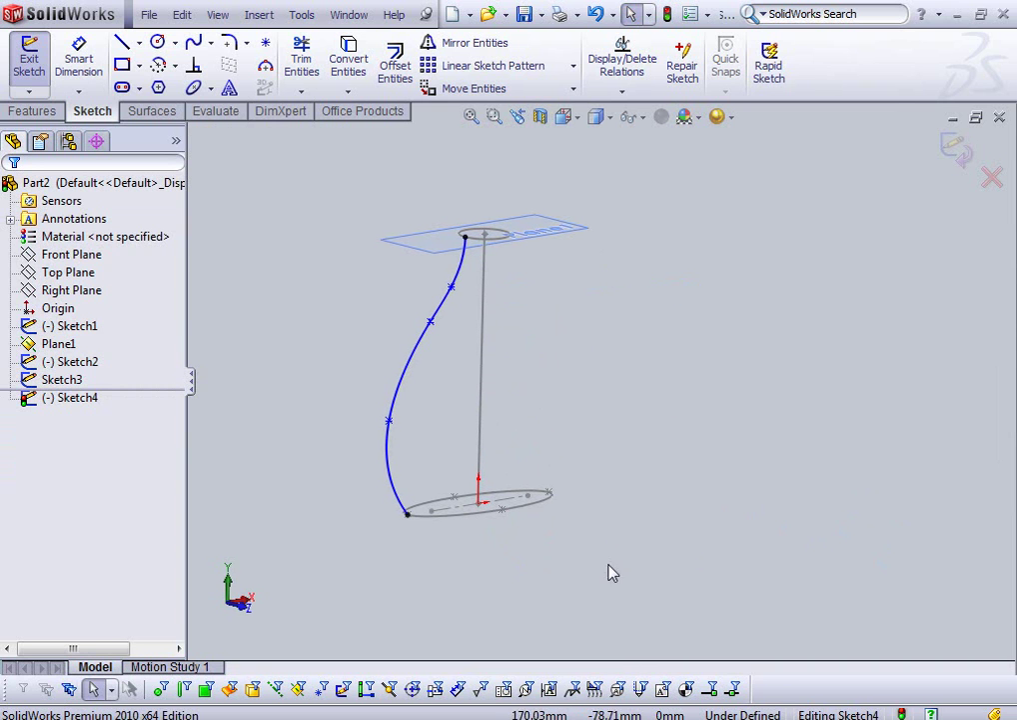
{"action": "left_click", "coordinate": [957, 150]}
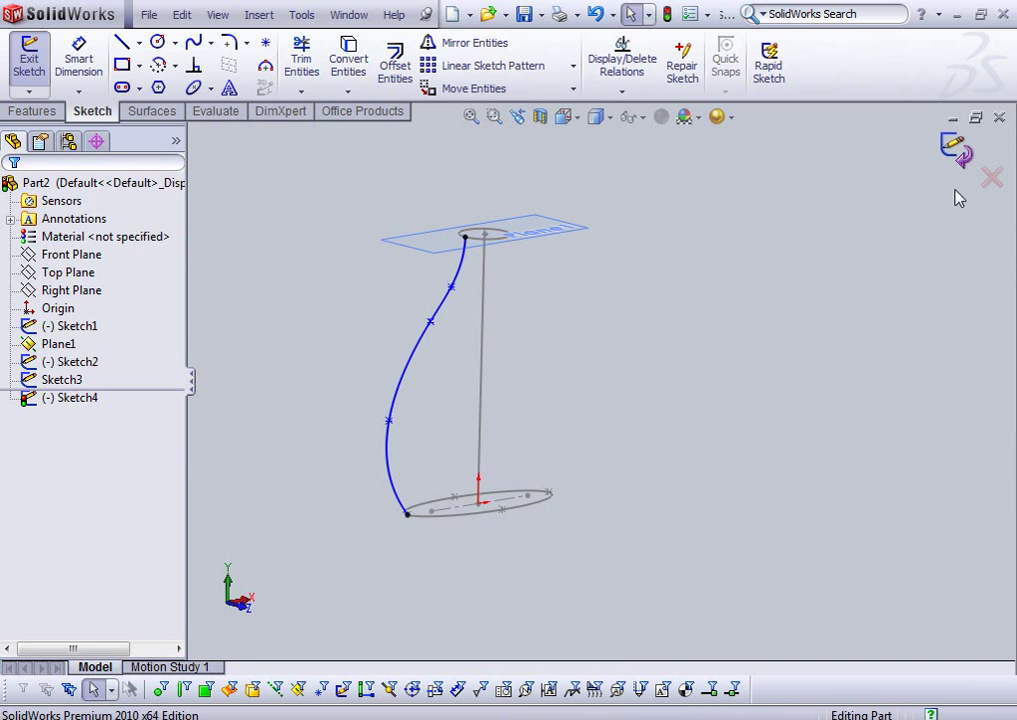
{"action": "middle_click_drag", "start_coordinate": [478, 326], "coordinate": [545, 531]}
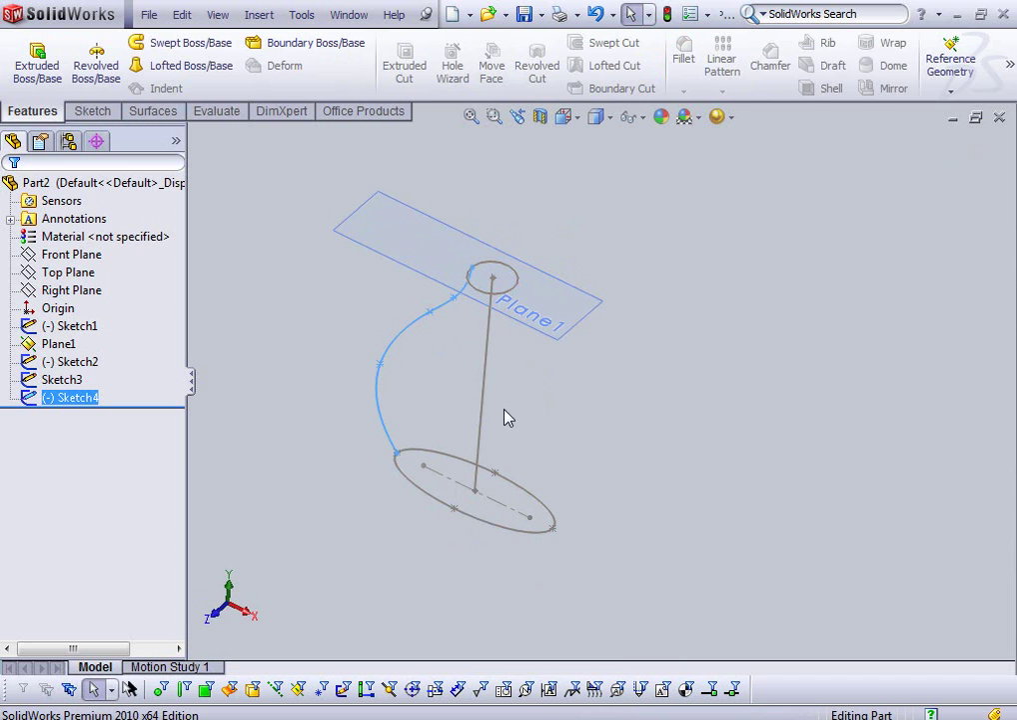
{"action": "mouse_move", "coordinate": [502, 427]}
{"action": "middle_mouse_down"}
{"action": "mouse_move", "coordinate": [634, 449]}
{"action": "mouse_move", "coordinate": [516, 448]}
{"action": "mouse_move", "coordinate": [500, 416]}
{"action": "middle_mouse_up"}
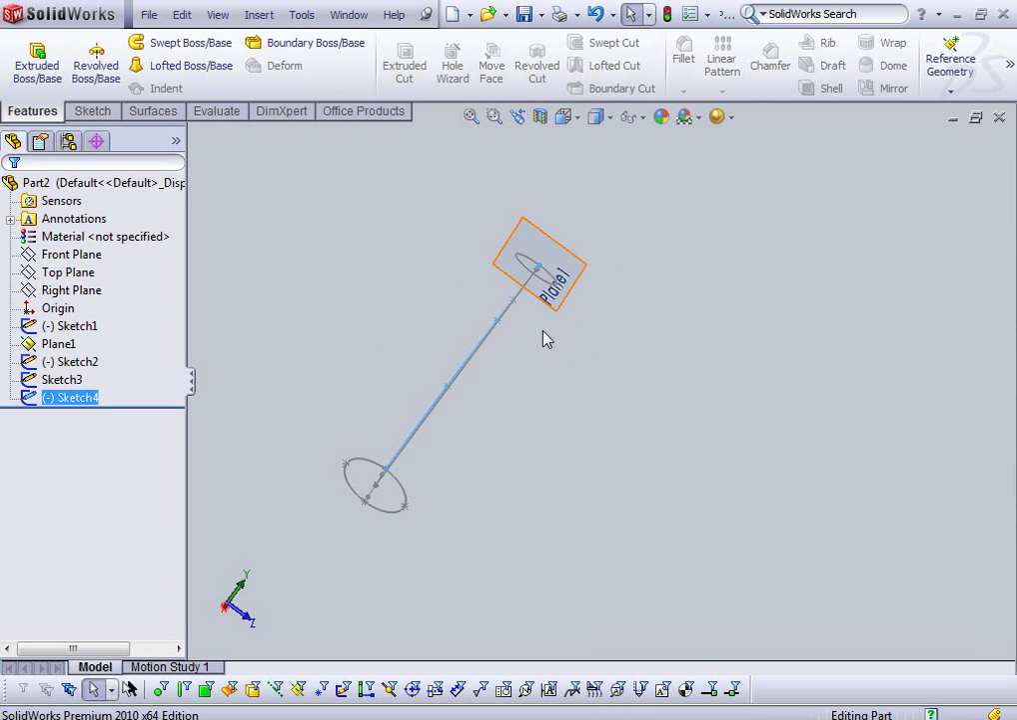
{"action": "mouse_move", "coordinate": [519, 402]}
{"action": "middle_mouse_down"}
{"action": "mouse_move", "coordinate": [348, 420]}
{"action": "mouse_move", "coordinate": [370, 412]}
{"action": "middle_mouse_up"}
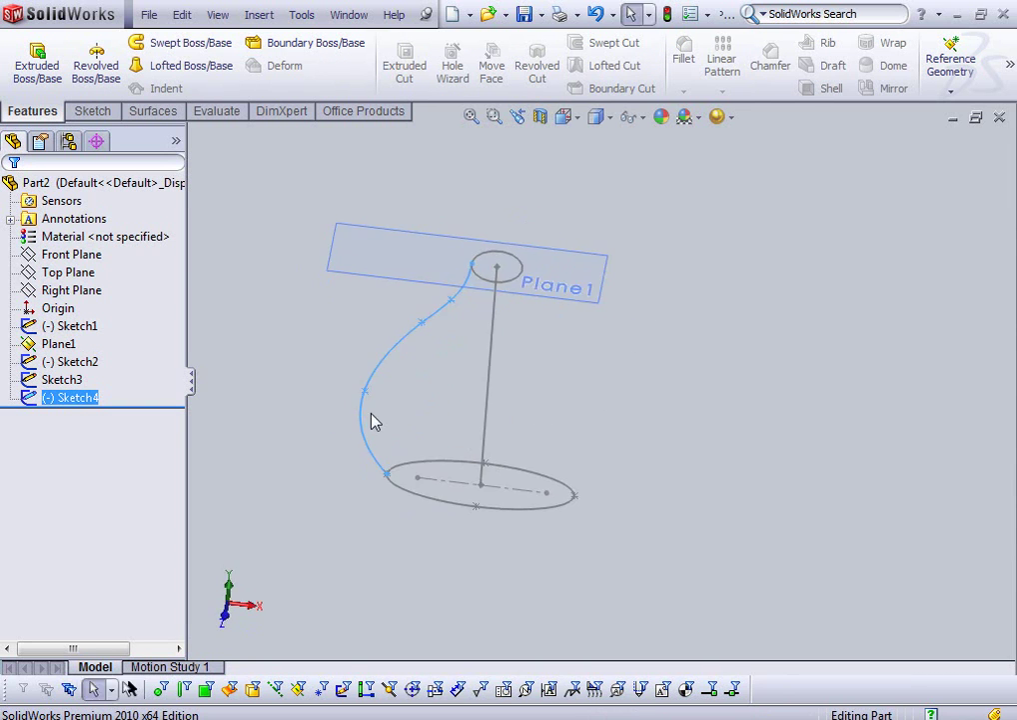
{"action": "mouse_move", "coordinate": [434, 461]}
{"action": "middle_mouse_down"}
{"action": "mouse_move", "coordinate": [598, 479]}
{"action": "mouse_move", "coordinate": [630, 427]}
{"action": "middle_mouse_up"}
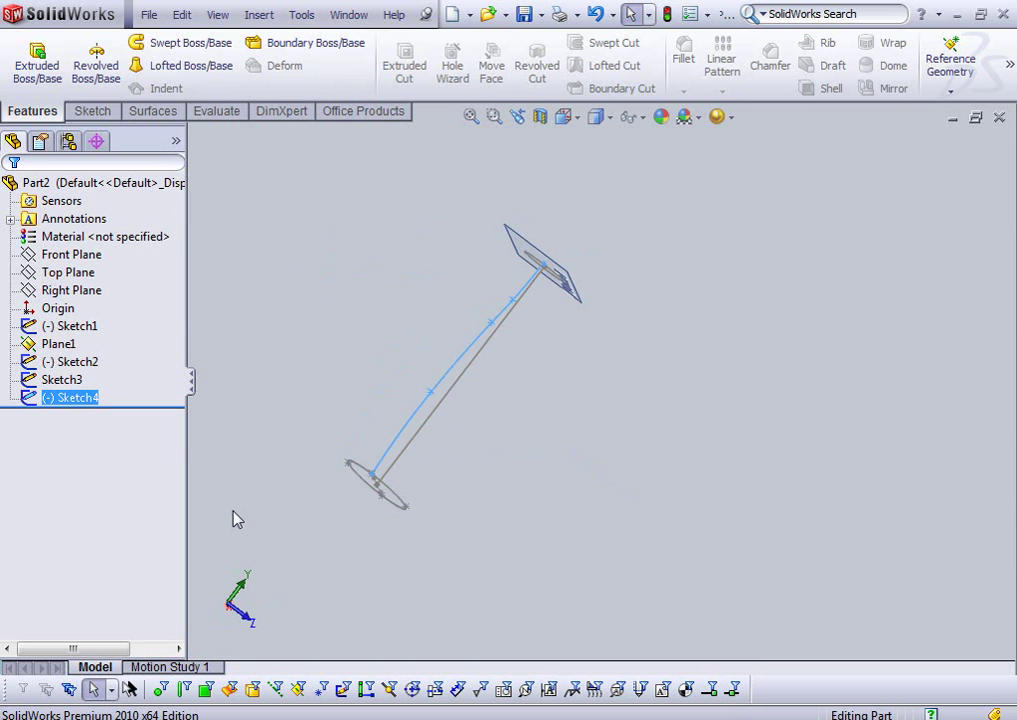
- Start a new sketch on the Right Plane, viewed straight on
{"action": "left_click", "coordinate": [68, 292]}
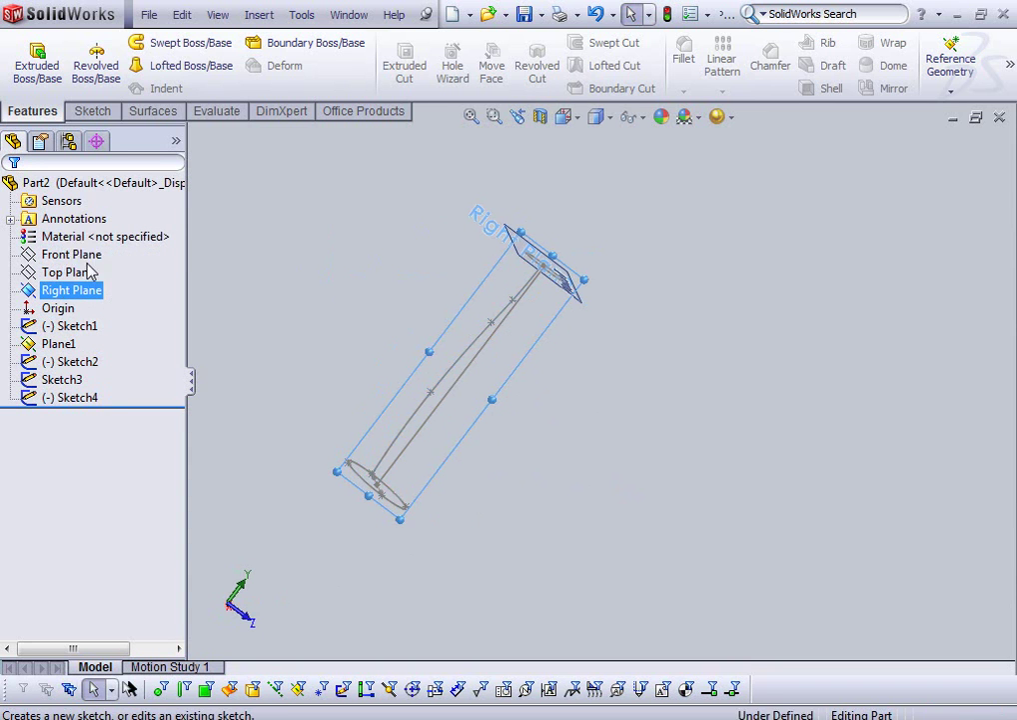
{"action": "left_click", "coordinate": [79, 265]}
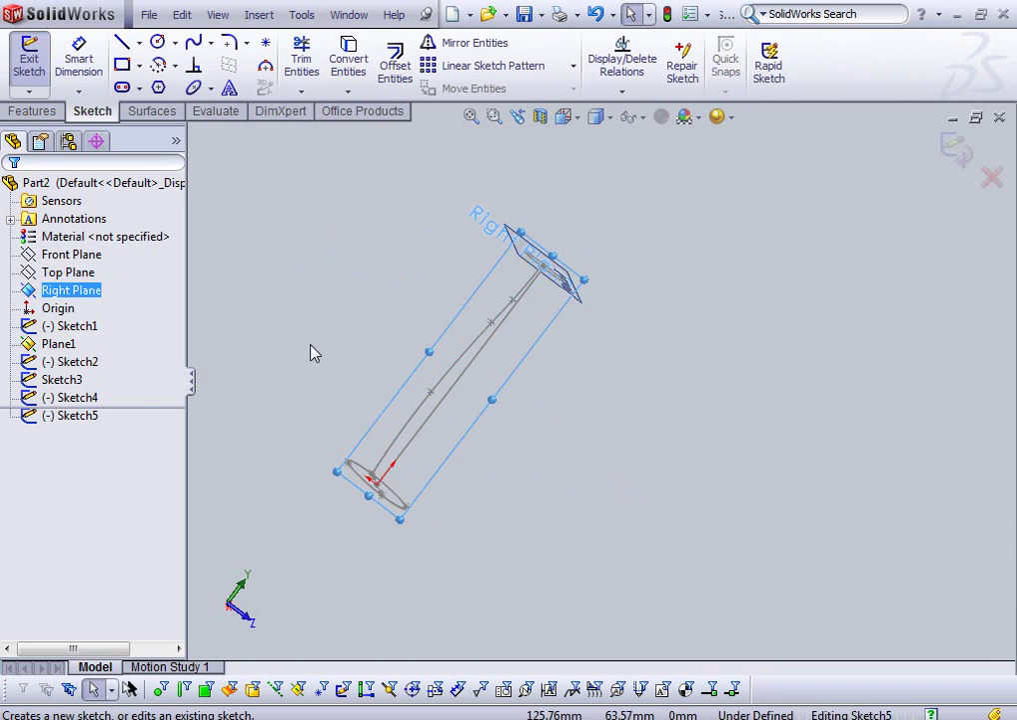
{"action": "key", "text": "space"}
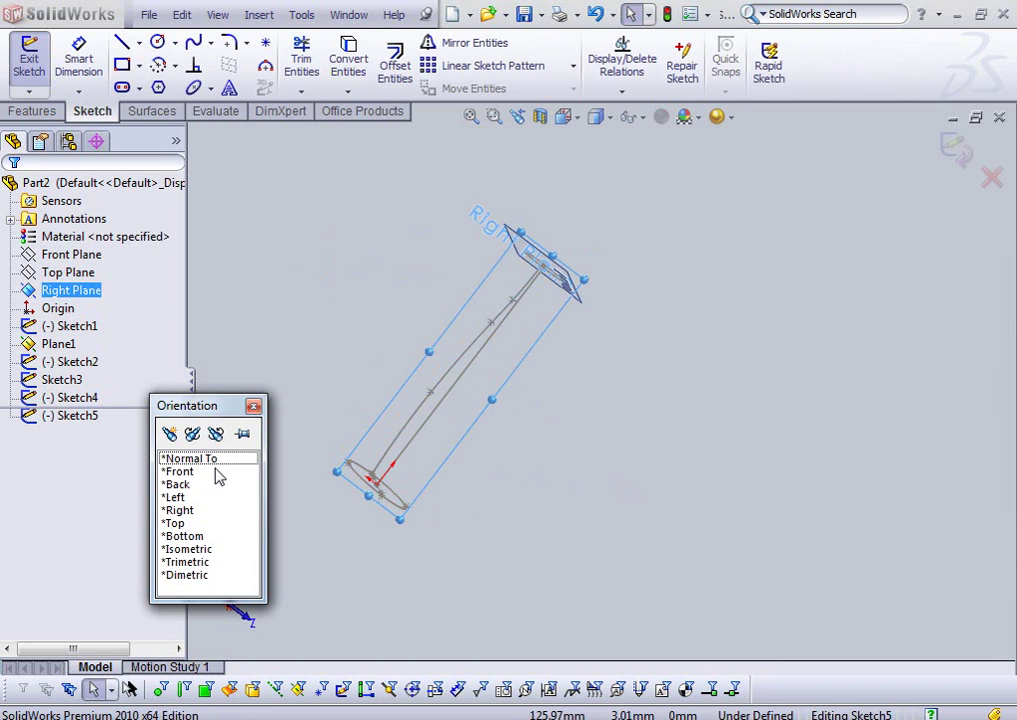
{"action": "left_click", "coordinate": [201, 460]}
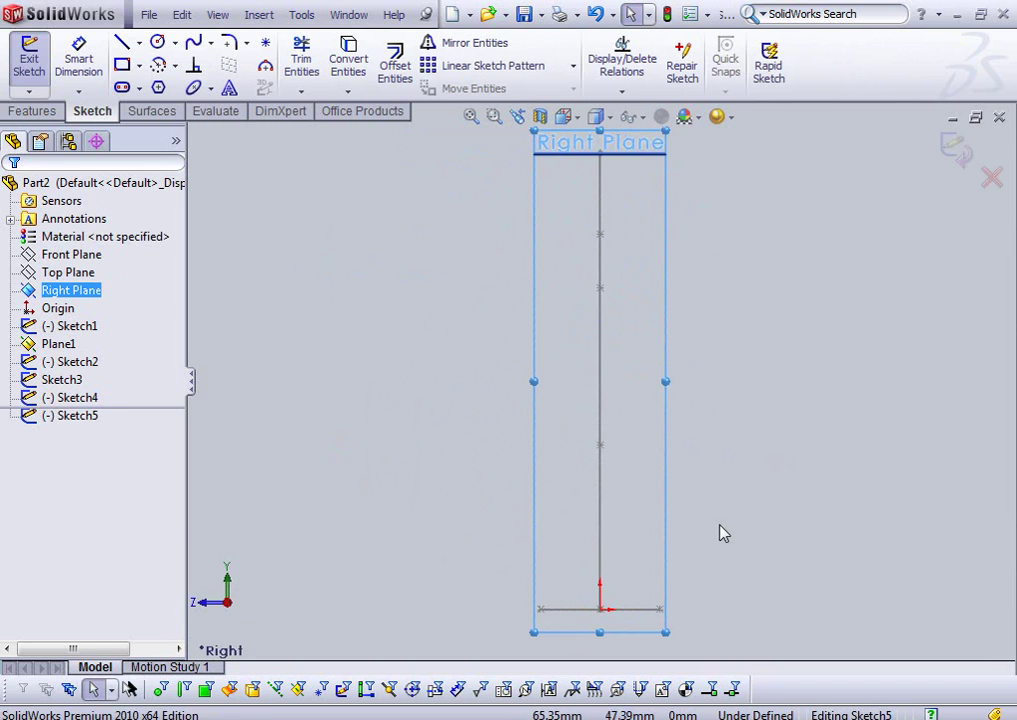
{"action": "middle_click_drag", "start_coordinate": [718, 534], "coordinate": [686, 539]}
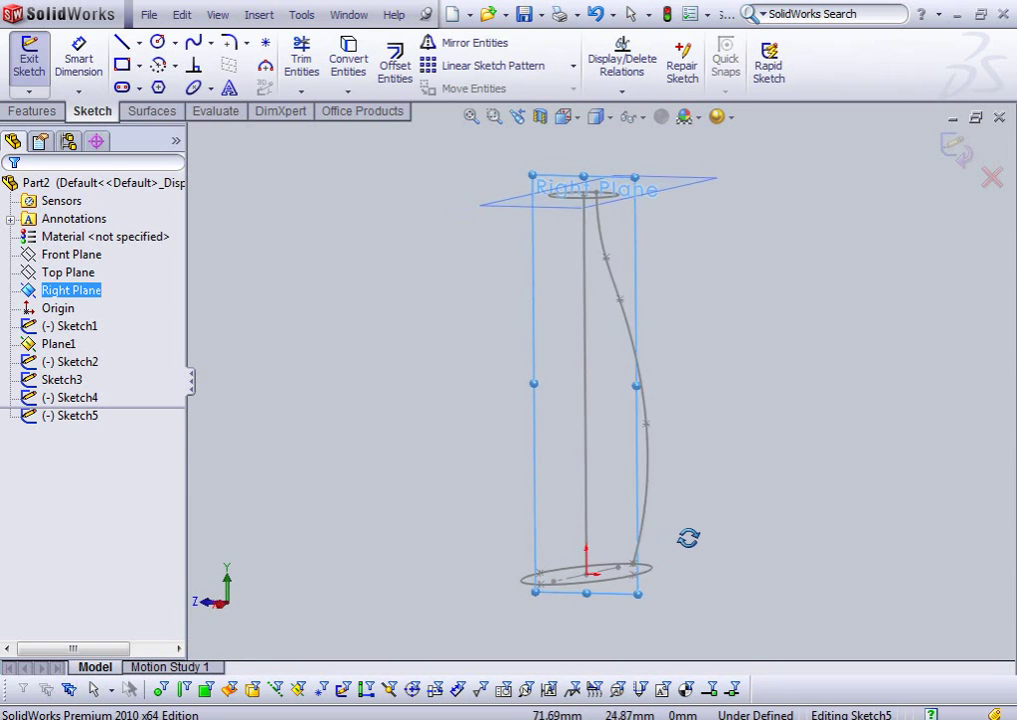
{"action": "mouse_move", "coordinate": [685, 539]}
{"action": "middle_mouse_down"}
{"action": "mouse_move", "coordinate": [703, 537]}
{"action": "mouse_move", "coordinate": [722, 493]}
{"action": "mouse_move", "coordinate": [749, 511]}
{"action": "mouse_move", "coordinate": [739, 521]}
{"action": "middle_mouse_up"}
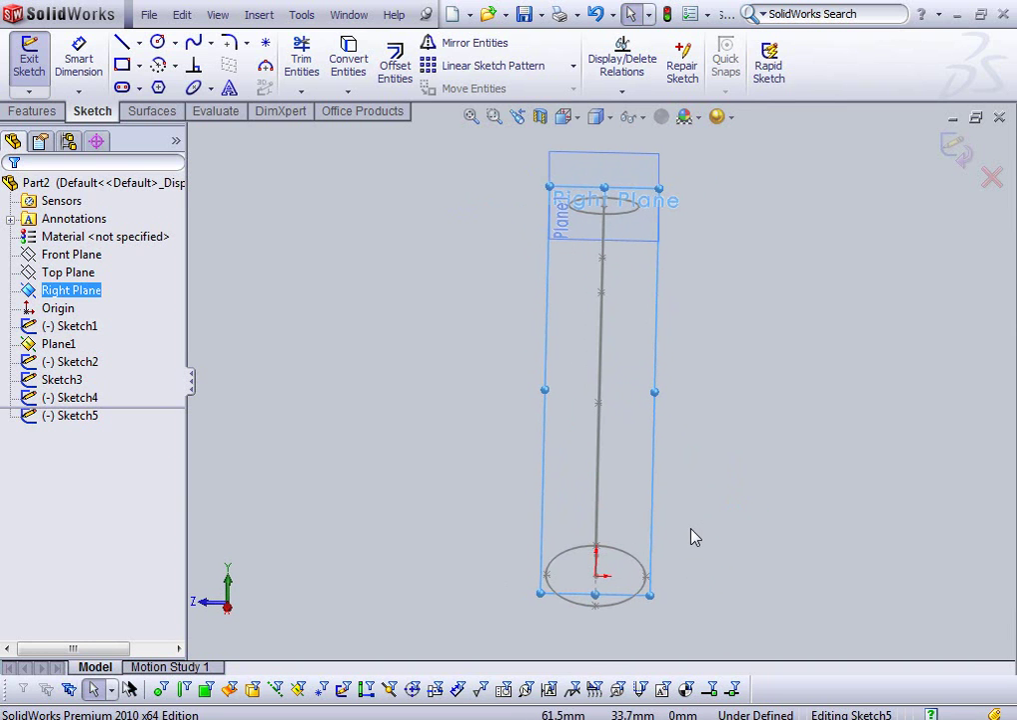
{"action": "key", "text": "space"}
{"action": "left_click", "coordinate": [778, 387]}
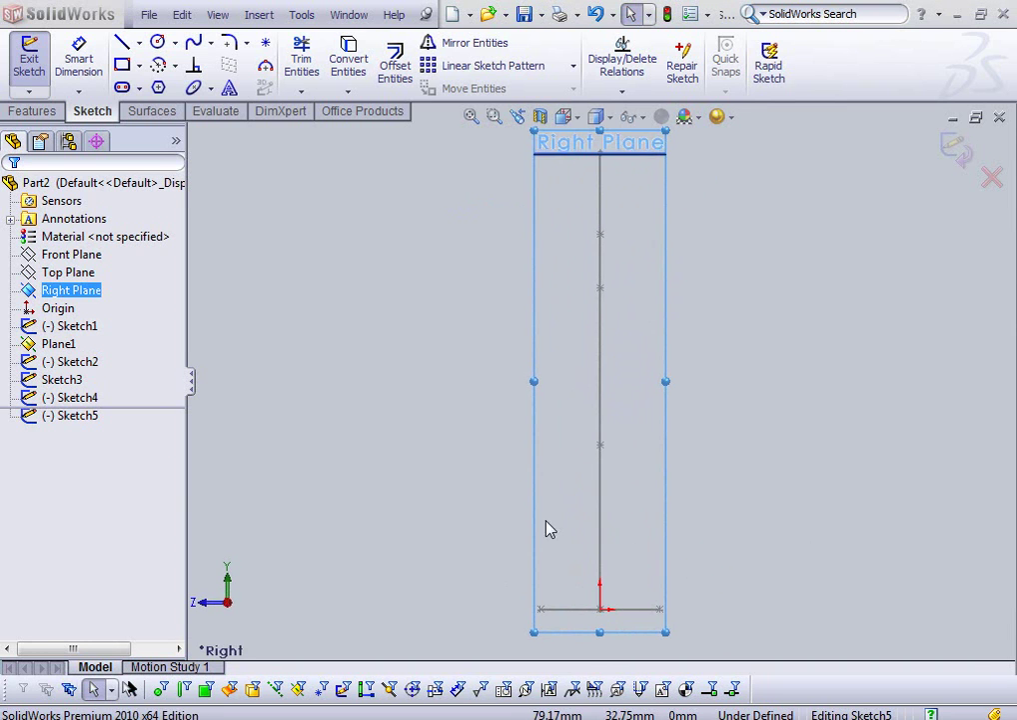
- Draw a spline from the bottom line's right end through a middle point to the top circle
{"action": "left_click", "coordinate": [188, 48]}
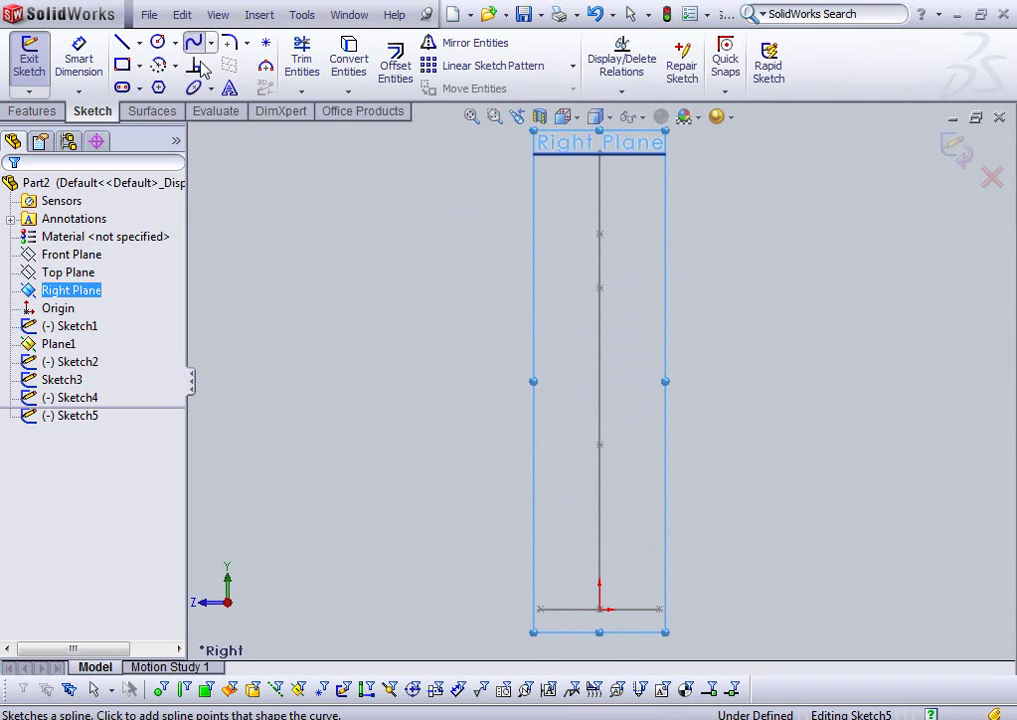
{"action": "left_click", "coordinate": [661, 610]}
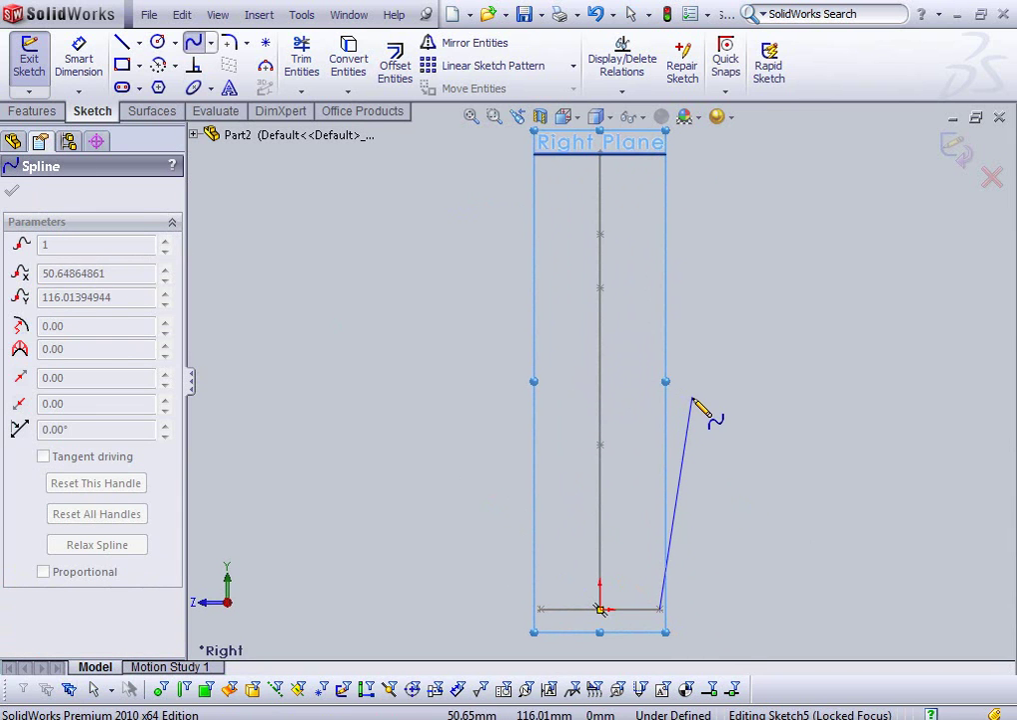
{"action": "left_click", "coordinate": [693, 397]}
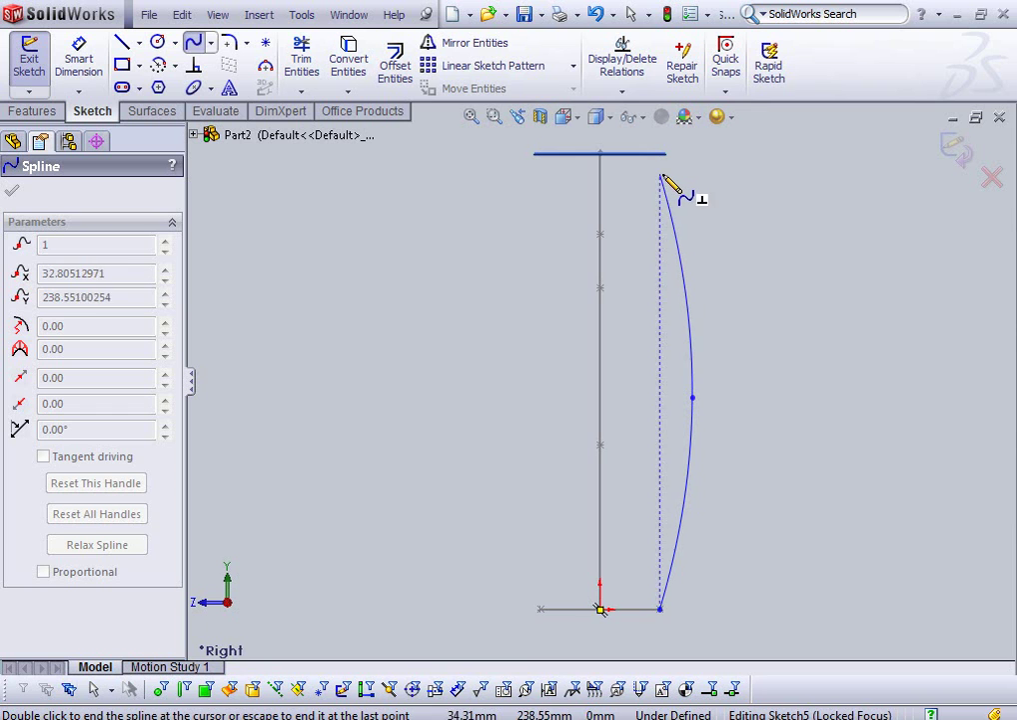
{"action": "key", "text": "z"}
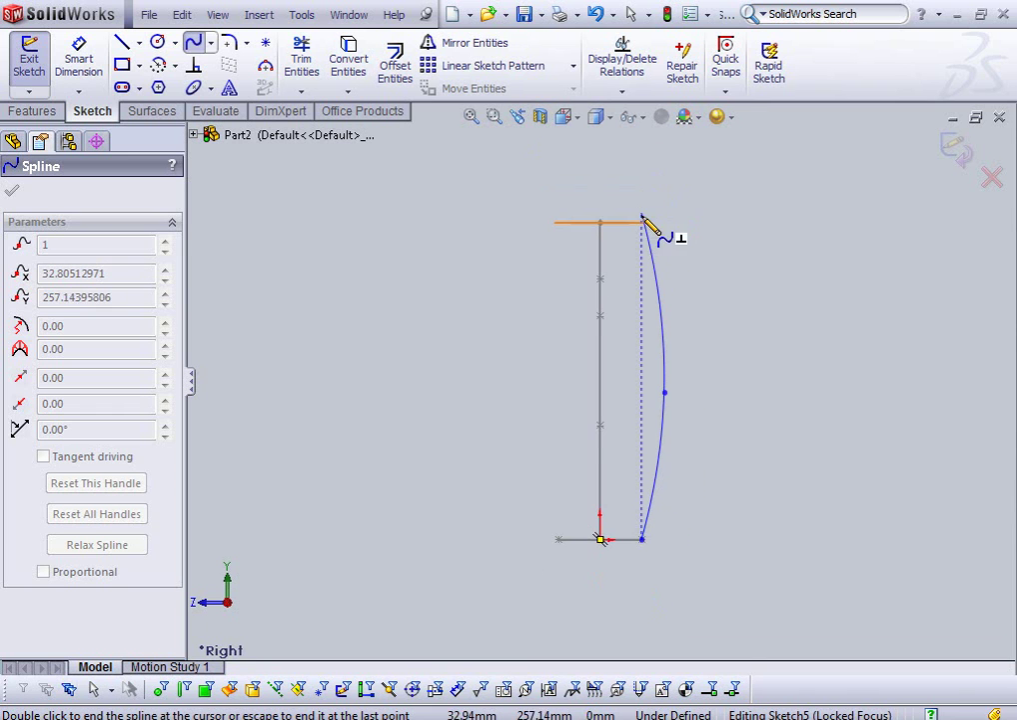
{"action": "middle_click_drag", "start_coordinate": [645, 255], "coordinate": [617, 356]}
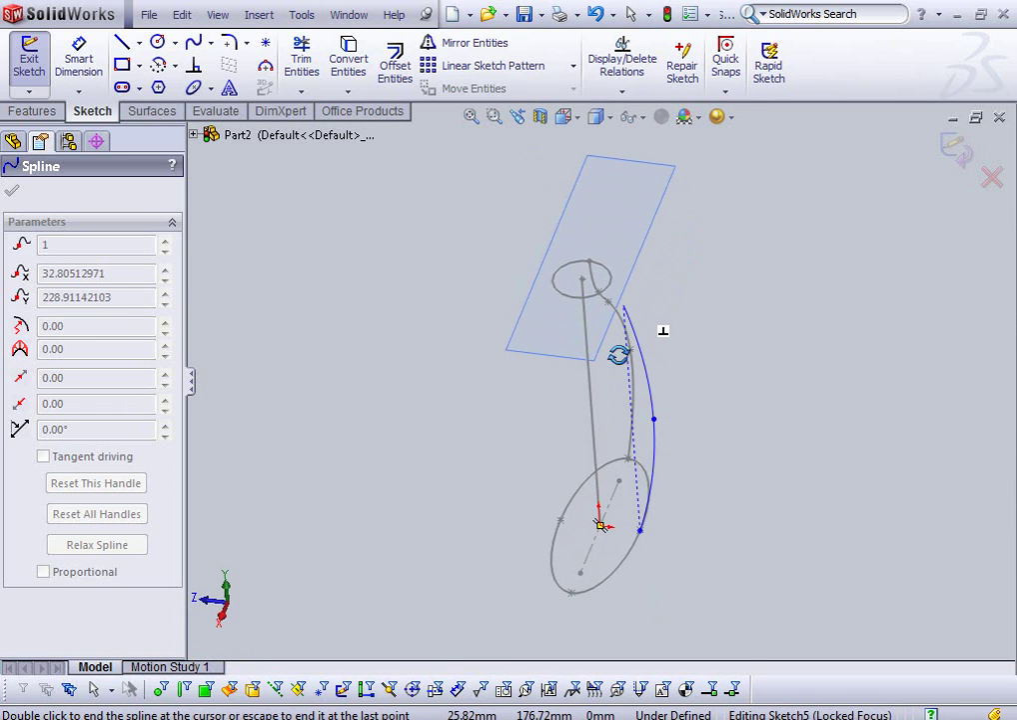
{"action": "scroll", "coordinate": [619, 292], "scroll_direction": "down", "scroll_amount": 2}
{"action": "scroll", "coordinate": [619, 298], "scroll_direction": "down", "scroll_amount": 2}
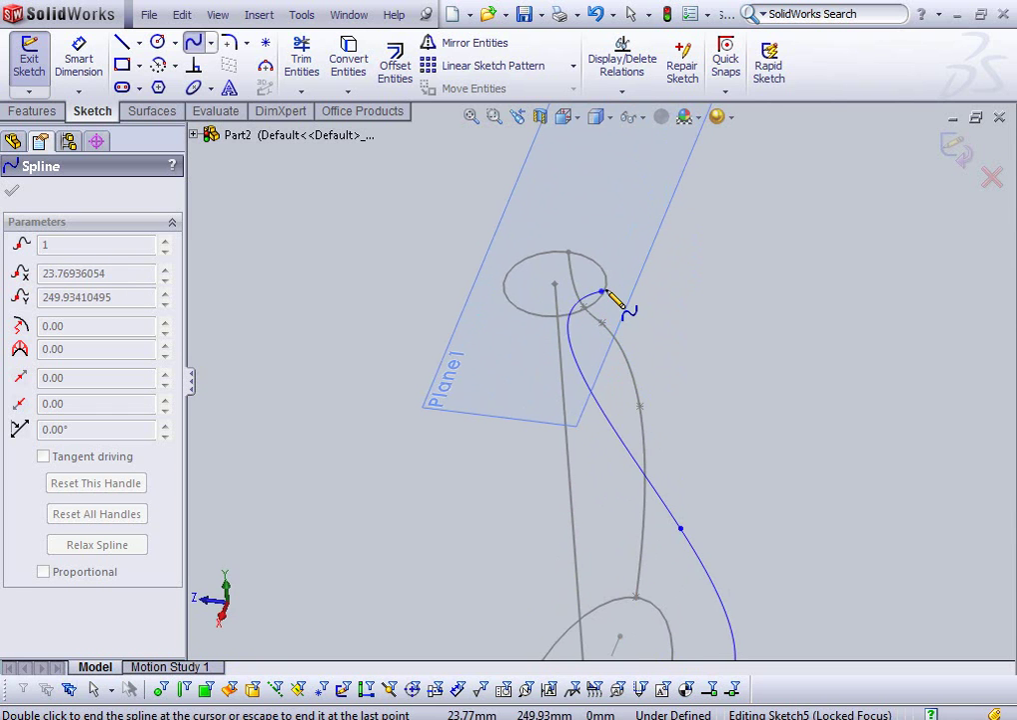
{"action": "left_click", "coordinate": [600, 291]}
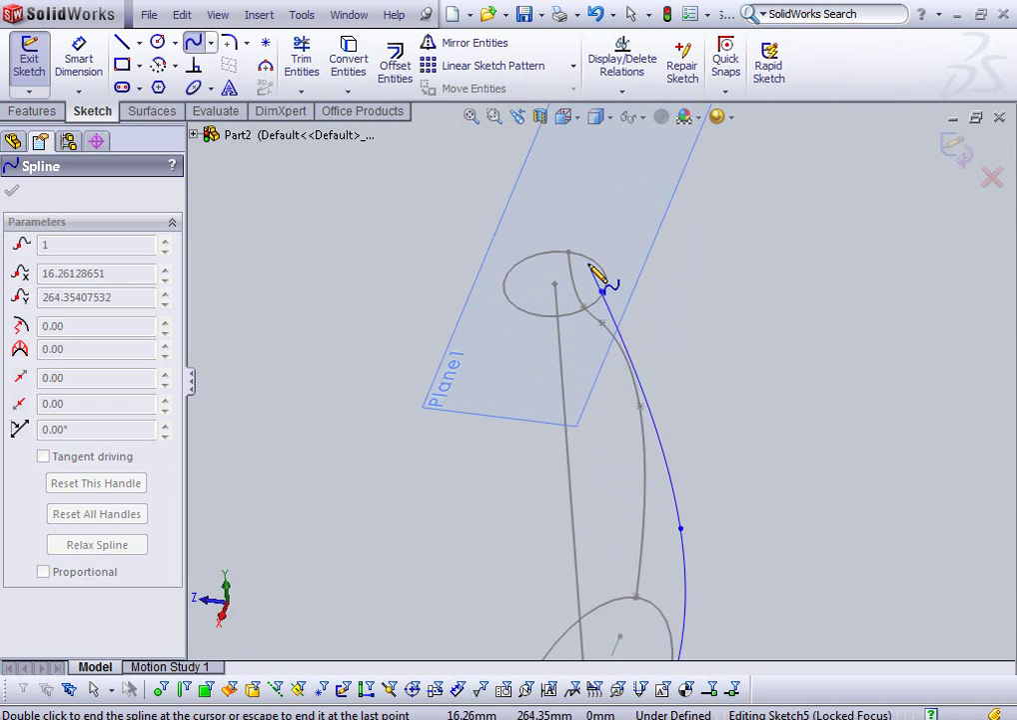
{"action": "double_click", "coordinate": [592, 269]}
{"action": "mouse_move", "coordinate": [593, 270]}
{"action": "middle_mouse_down"}
{"action": "mouse_move", "coordinate": [650, 316]}
{"action": "mouse_move", "coordinate": [669, 304]}
{"action": "mouse_move", "coordinate": [658, 192]}
{"action": "mouse_move", "coordinate": [659, 284]}
{"action": "mouse_move", "coordinate": [620, 298]}
{"action": "middle_mouse_up"}
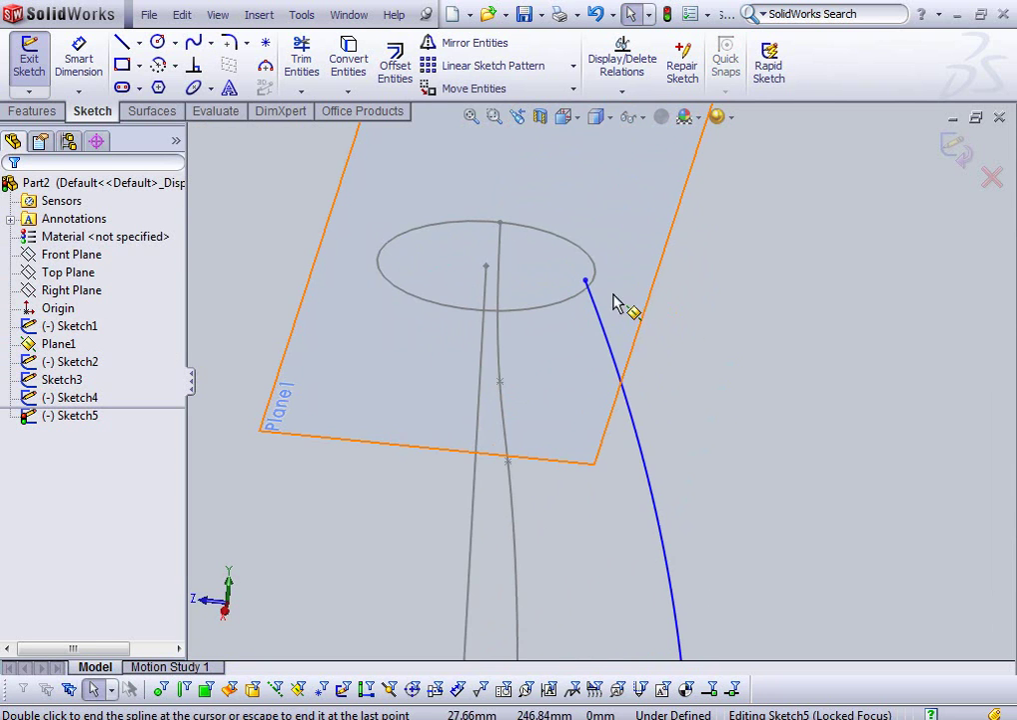
- Add a Pierce relation between the spline's top endpoint and the top circle
{"action": "left_click", "coordinate": [196, 68]}
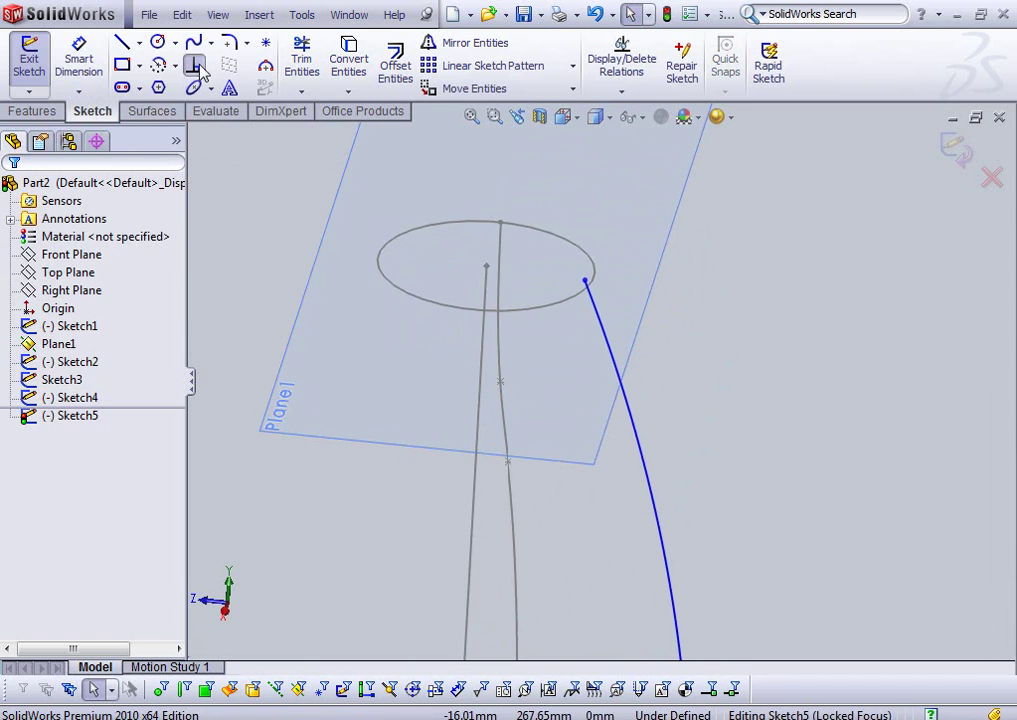
{"action": "left_click", "coordinate": [586, 282]}
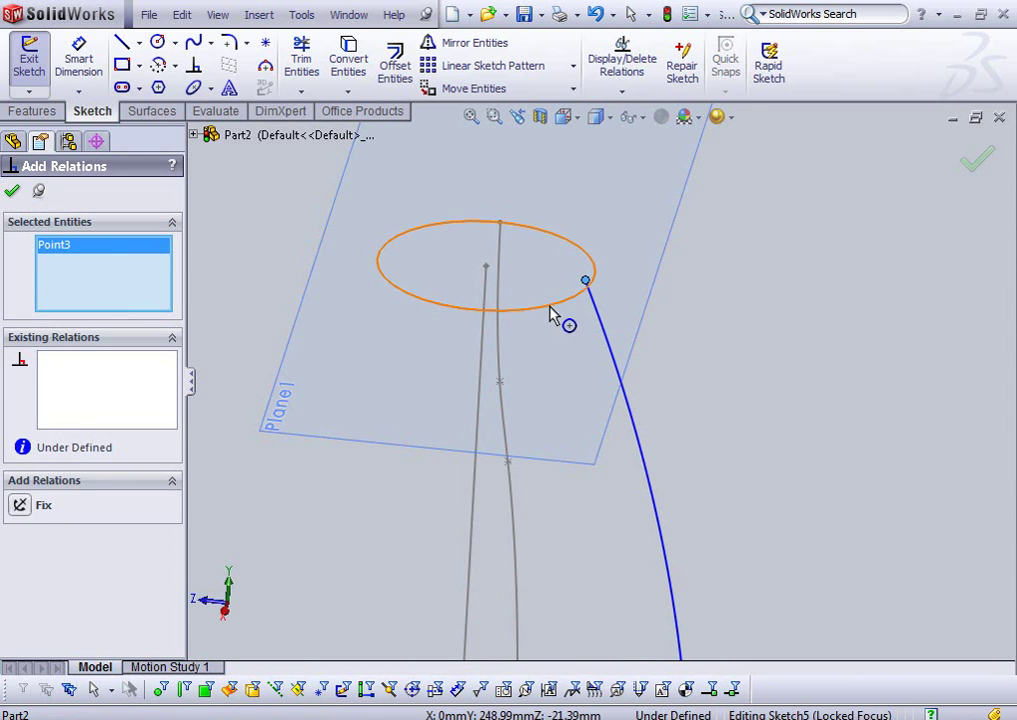
{"action": "left_click", "coordinate": [551, 314]}
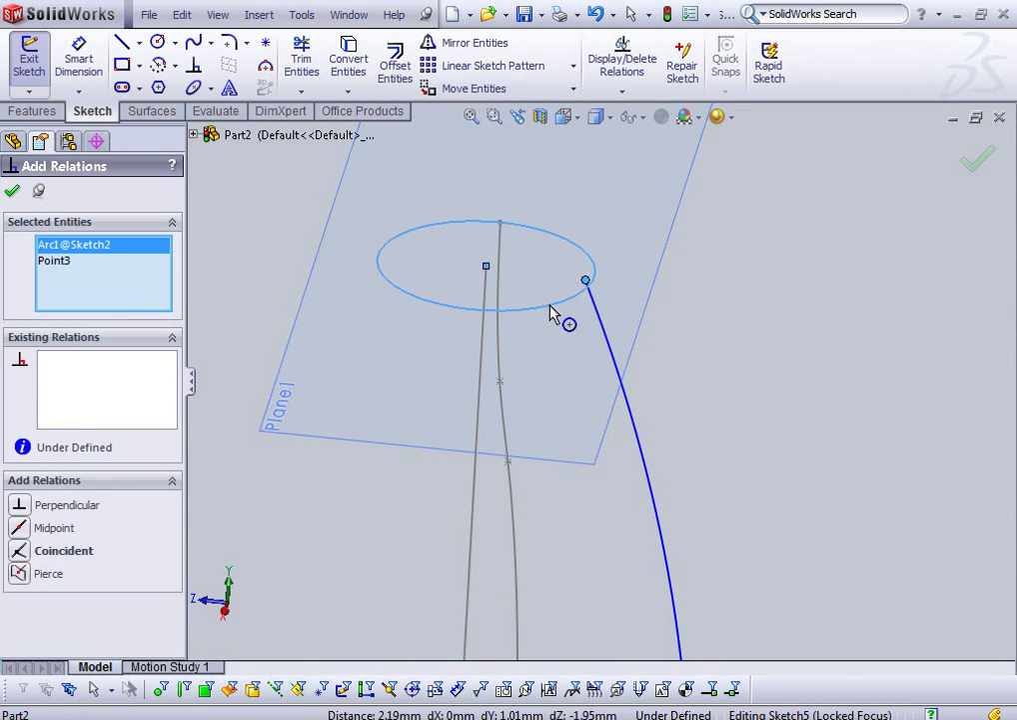
{"action": "left_click", "coordinate": [20, 573]}
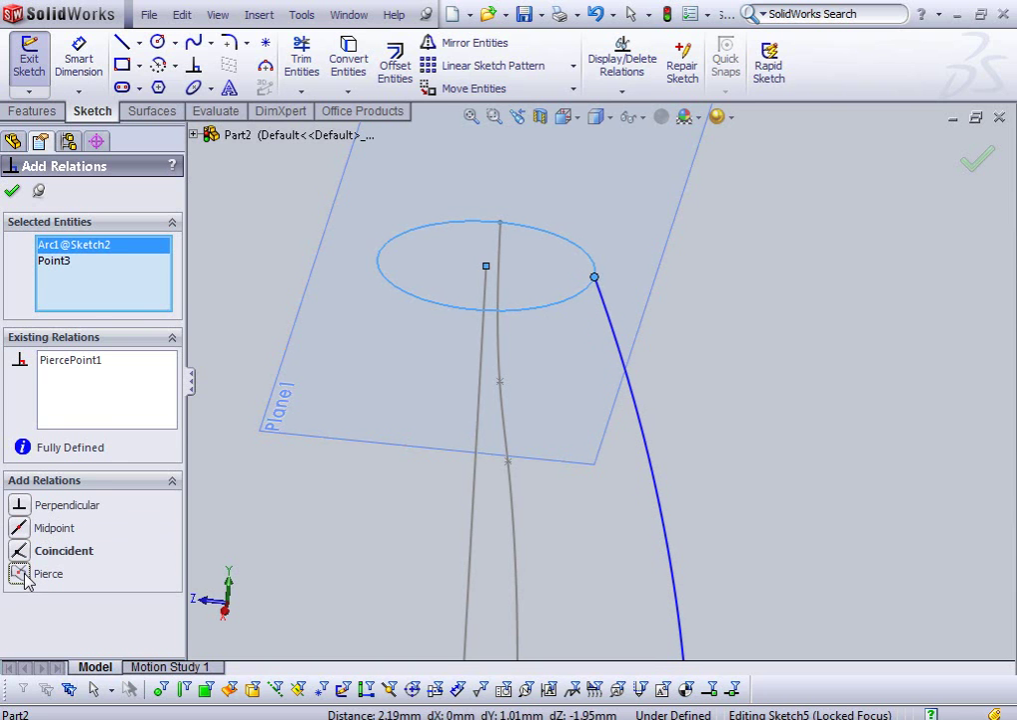
{"action": "left_click", "coordinate": [11, 193]}
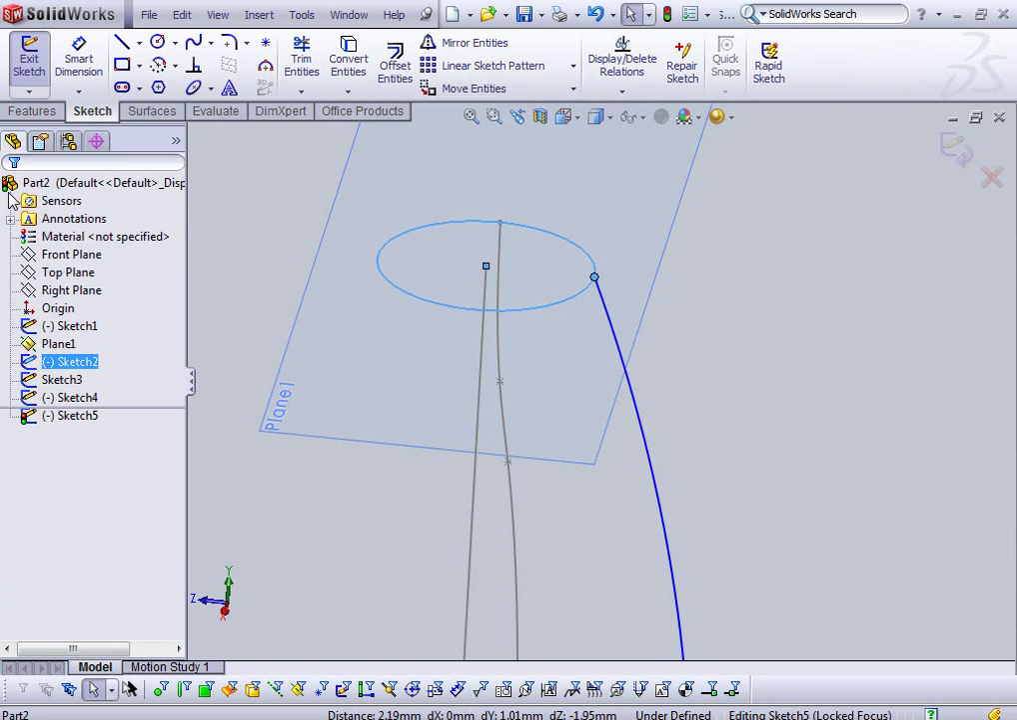
- Exit Sketch5, clear the selection, and return to the Sketch tools
{"action": "left_click", "coordinate": [956, 155]}
{"action": "left_click", "coordinate": [797, 402]}
{"action": "scroll", "coordinate": [611, 383], "scroll_direction": "up", "scroll_amount": 3}
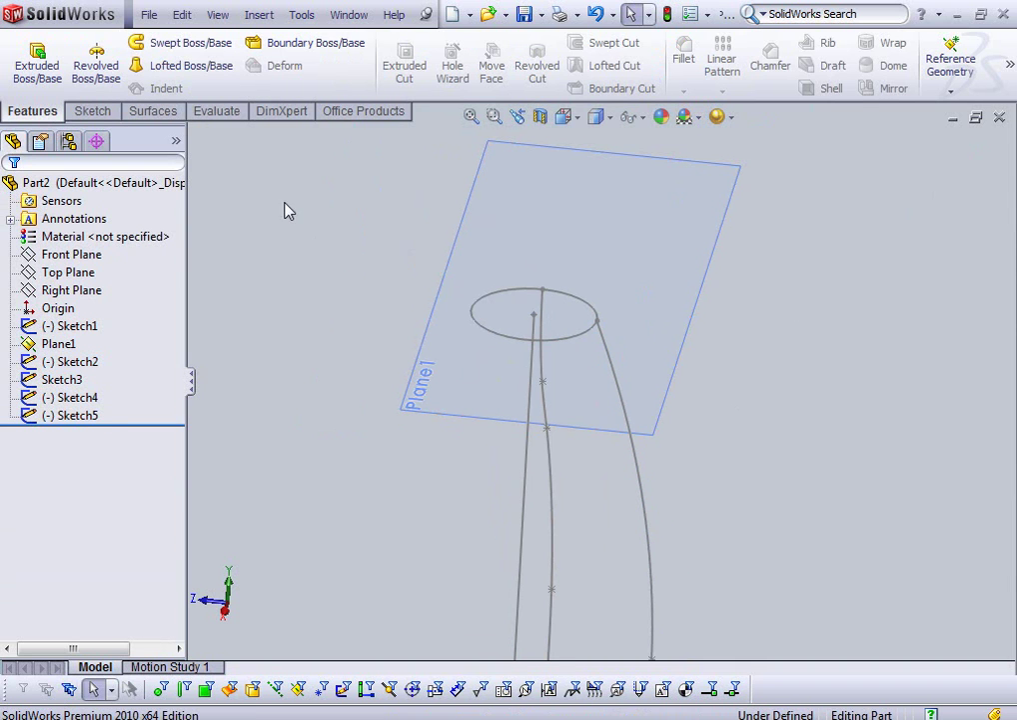
{"action": "left_click", "coordinate": [96, 113]}
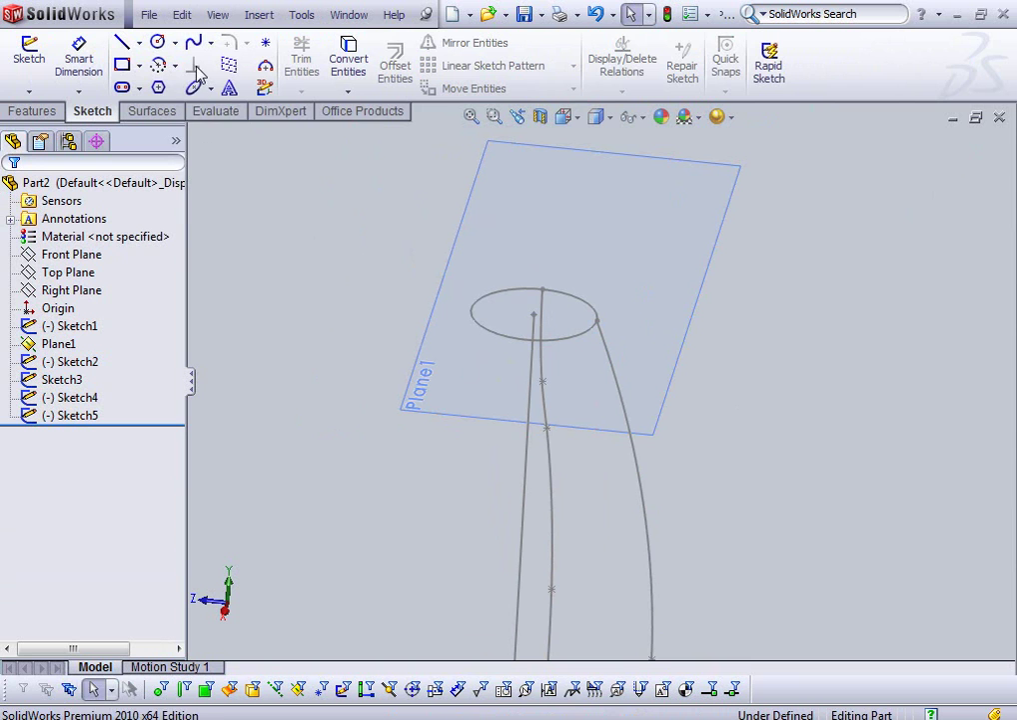
- Open Customize from the CommandManager and browse the Commands categories down to Sketch
{"action": "right_click", "coordinate": [889, 53]}
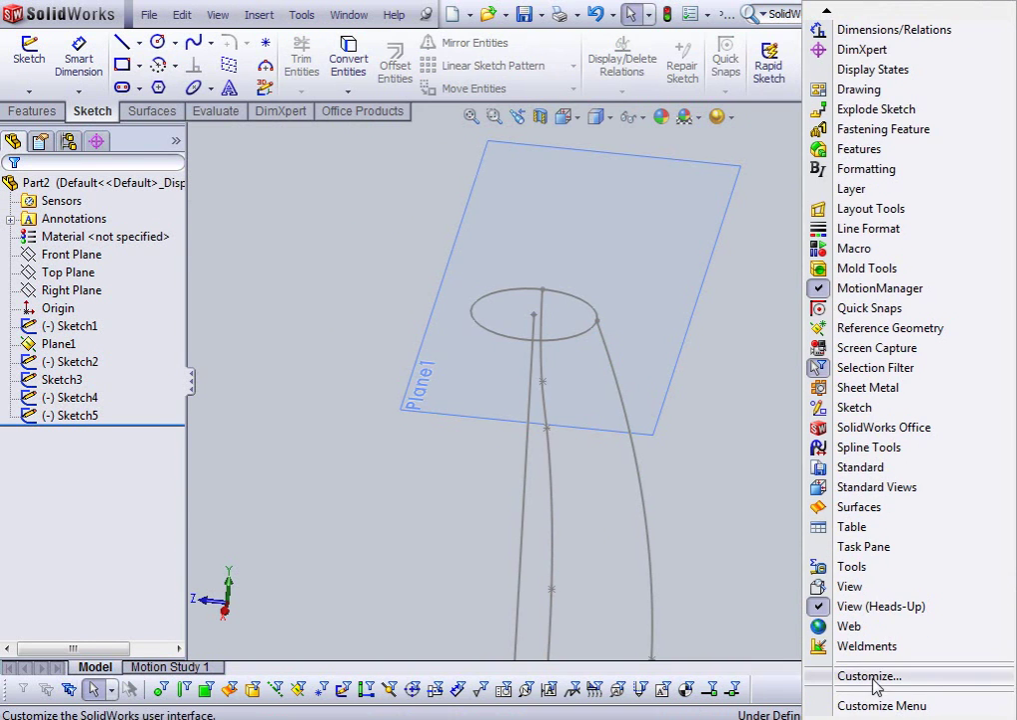
{"action": "left_click", "coordinate": [902, 677]}
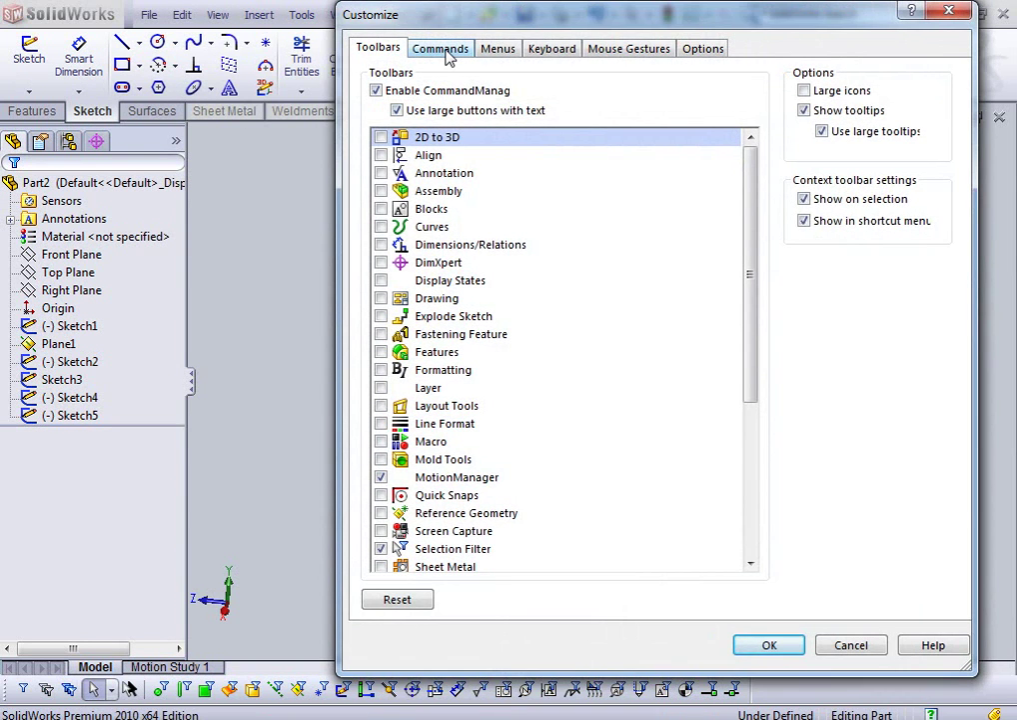
{"action": "left_click", "coordinate": [445, 52]}
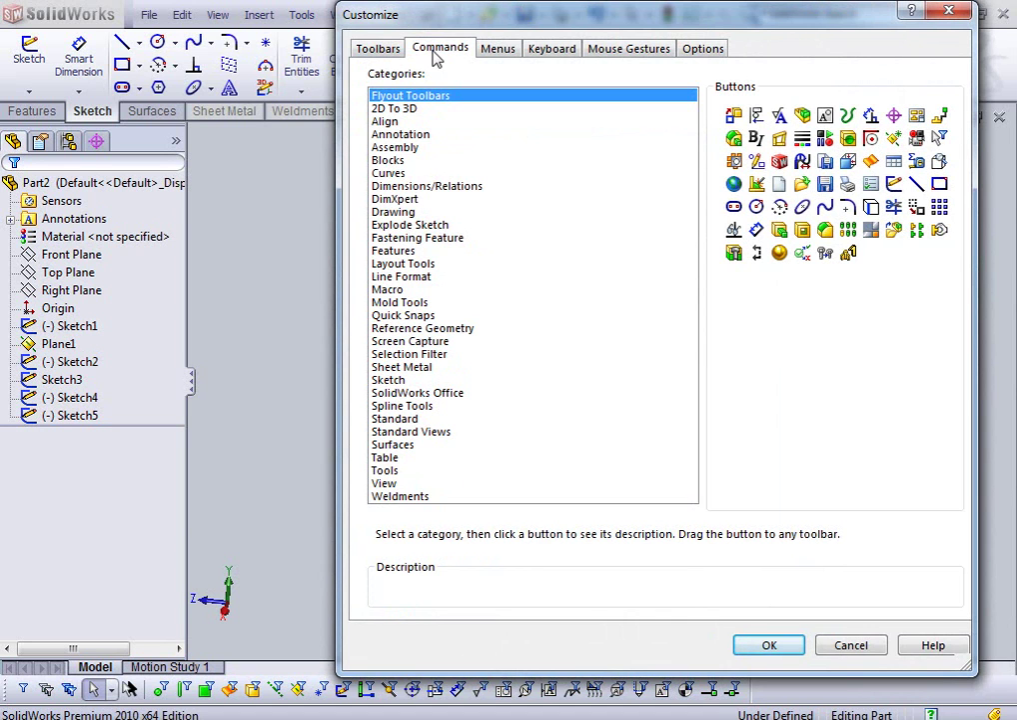
{"action": "left_click", "coordinate": [396, 110]}
{"action": "left_click", "coordinate": [406, 163]}
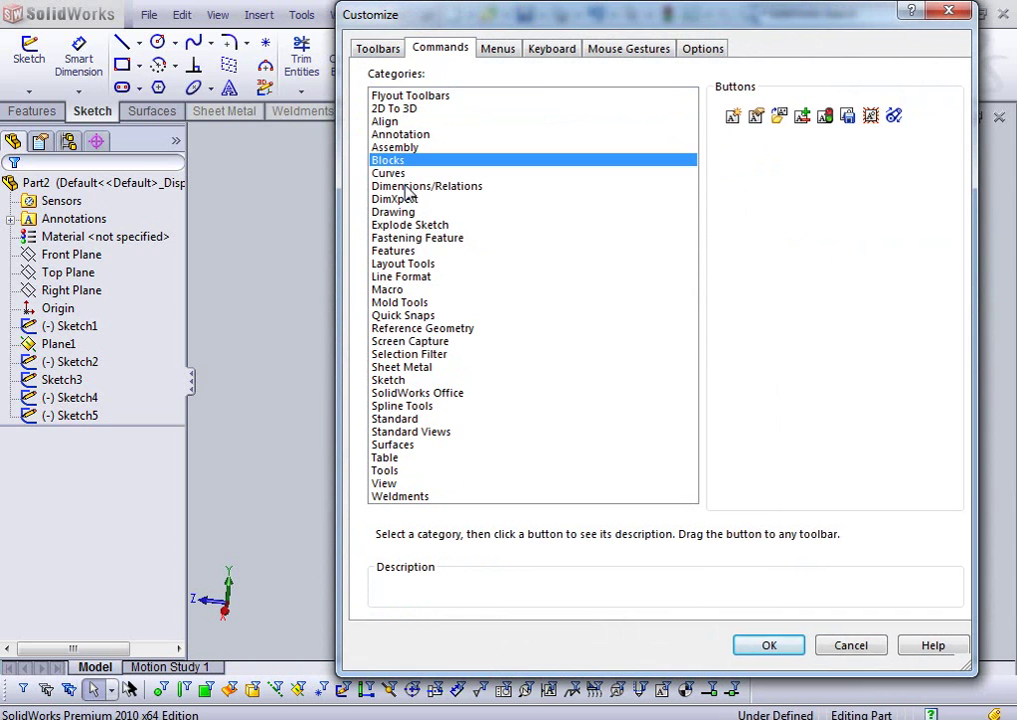
{"action": "key", "text": "Home"}
{"action": "key", "text": "f"}
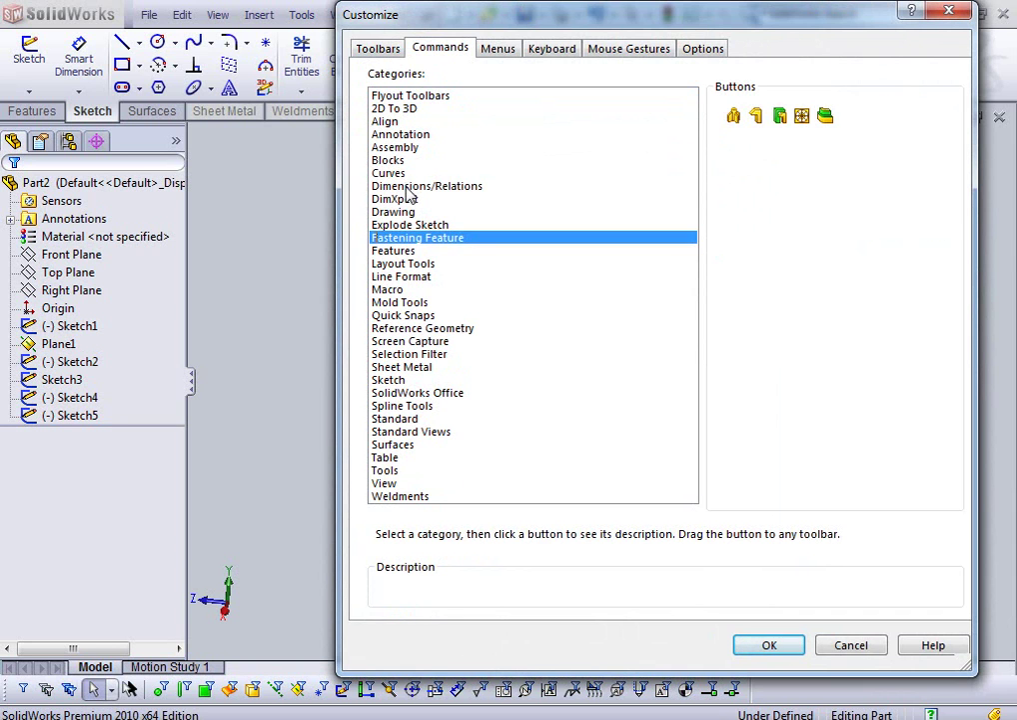
{"action": "left_click", "coordinate": [390, 250]}
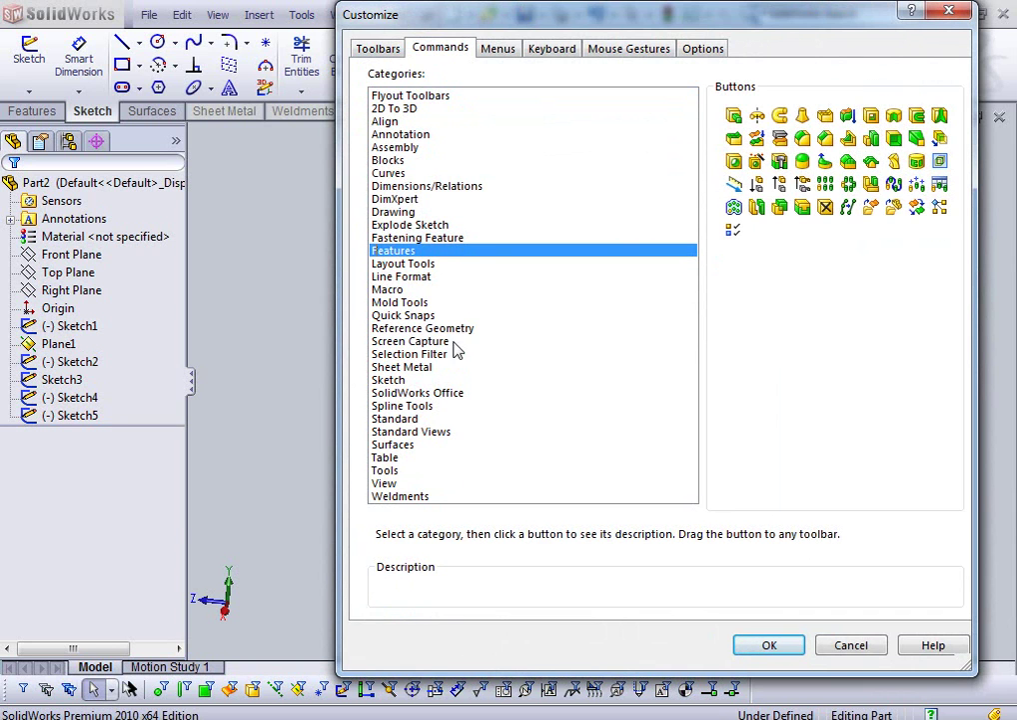
{"action": "left_click", "coordinate": [414, 303]}
{"action": "key", "text": "s"}
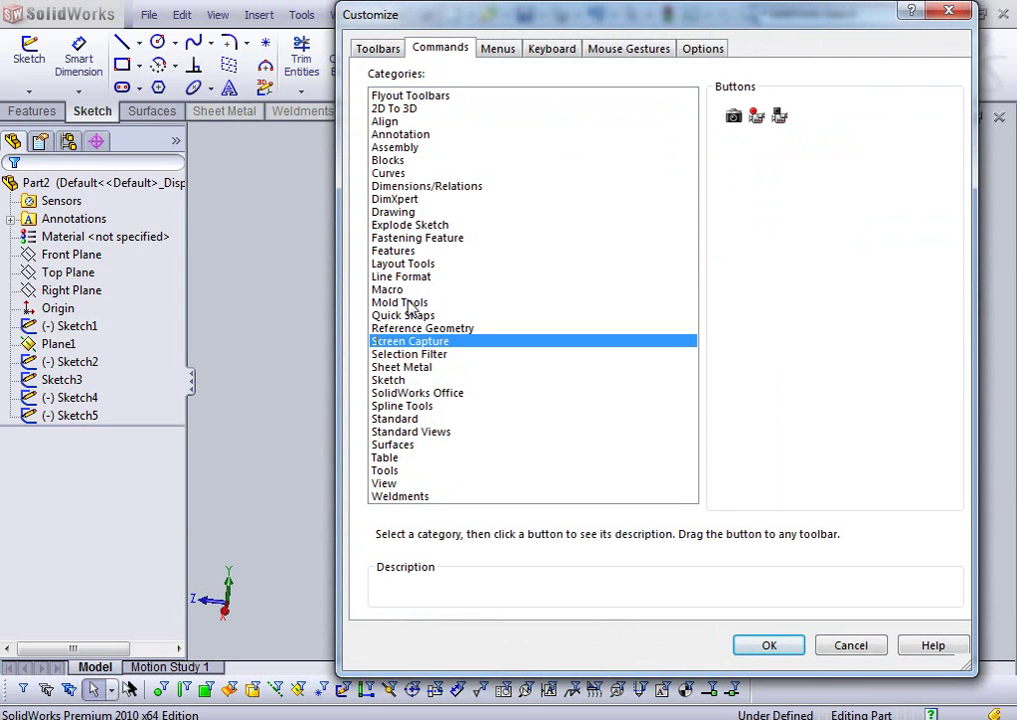
{"action": "key", "text": "s"}
{"action": "key", "text": "s"}
{"action": "key", "text": "s"}
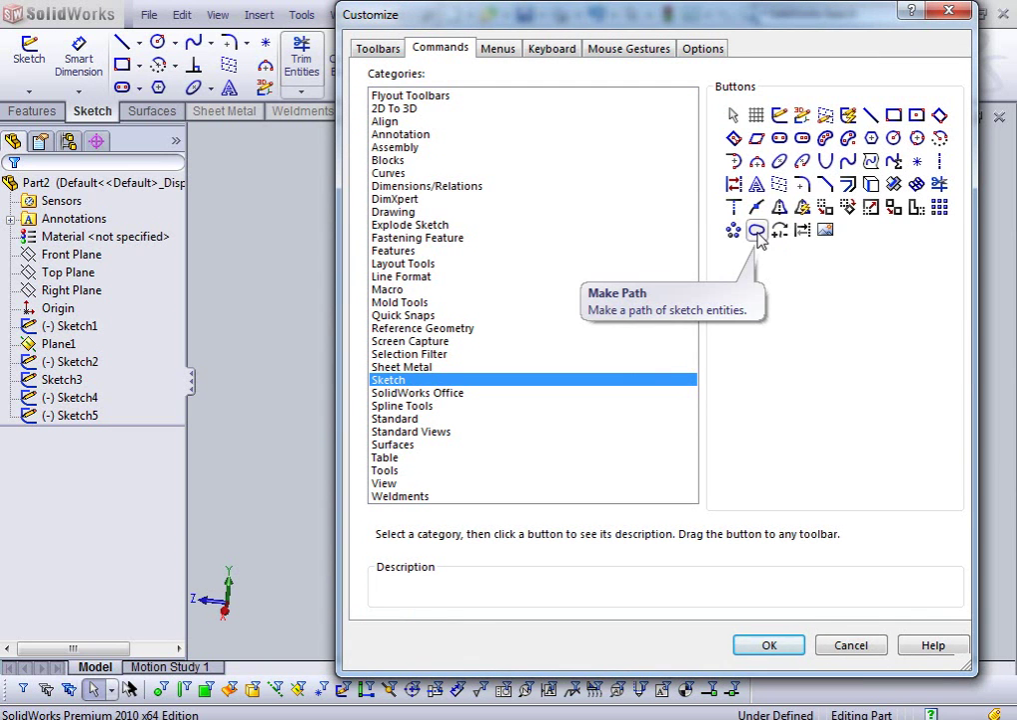
- Add the Make Path command to the Sketch toolbar
{"action": "left_click", "coordinate": [757, 232]}
{"action": "mouse_move", "coordinate": [736, 248]}
{"action": "left_mouse_down"}
{"action": "mouse_move", "coordinate": [531, 302]}
{"action": "mouse_move", "coordinate": [262, 103]}
{"action": "left_mouse_up"}
{"action": "mouse_move", "coordinate": [256, 60]}
{"action": "left_mouse_down"}
{"action": "mouse_move", "coordinate": [230, 268]}
{"action": "mouse_move", "coordinate": [718, 352]}
{"action": "mouse_move", "coordinate": [799, 381]}
{"action": "left_mouse_up"}
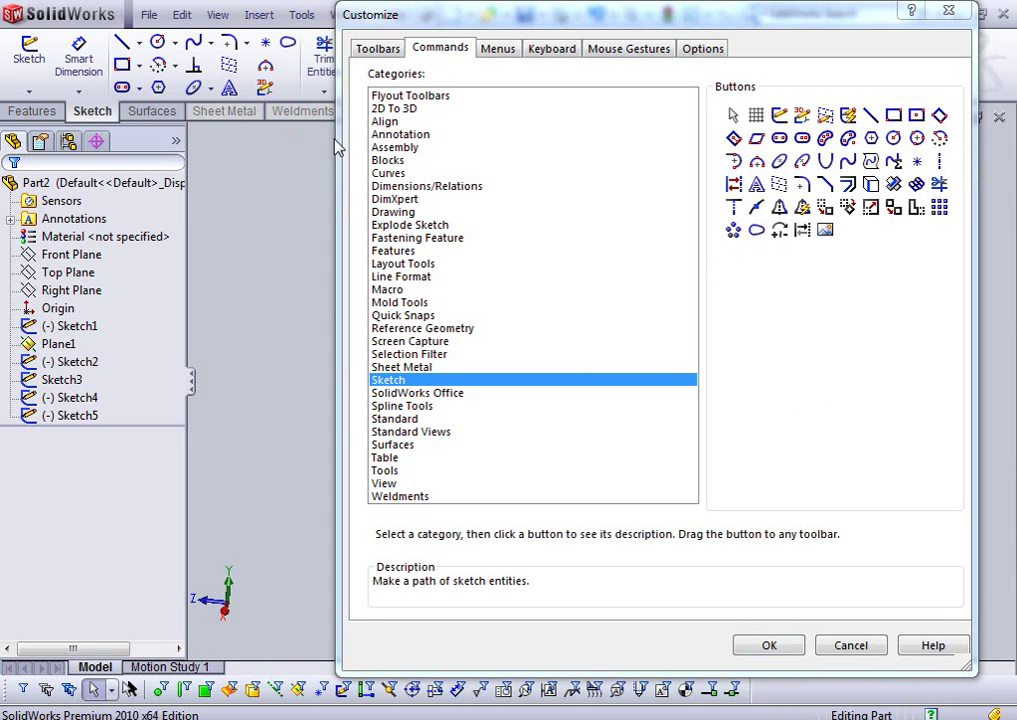
{"action": "left_click_drag", "start_coordinate": [200, 86], "coordinate": [232, 311]}
- Remove the Ellipse and Trim commands from the Sketch toolbar and add 3D Sketch
{"action": "mouse_move", "coordinate": [780, 20]}
{"action": "left_mouse_down"}
{"action": "mouse_move", "coordinate": [336, 225]}
{"action": "mouse_move", "coordinate": [282, 193]}
{"action": "left_mouse_up"}
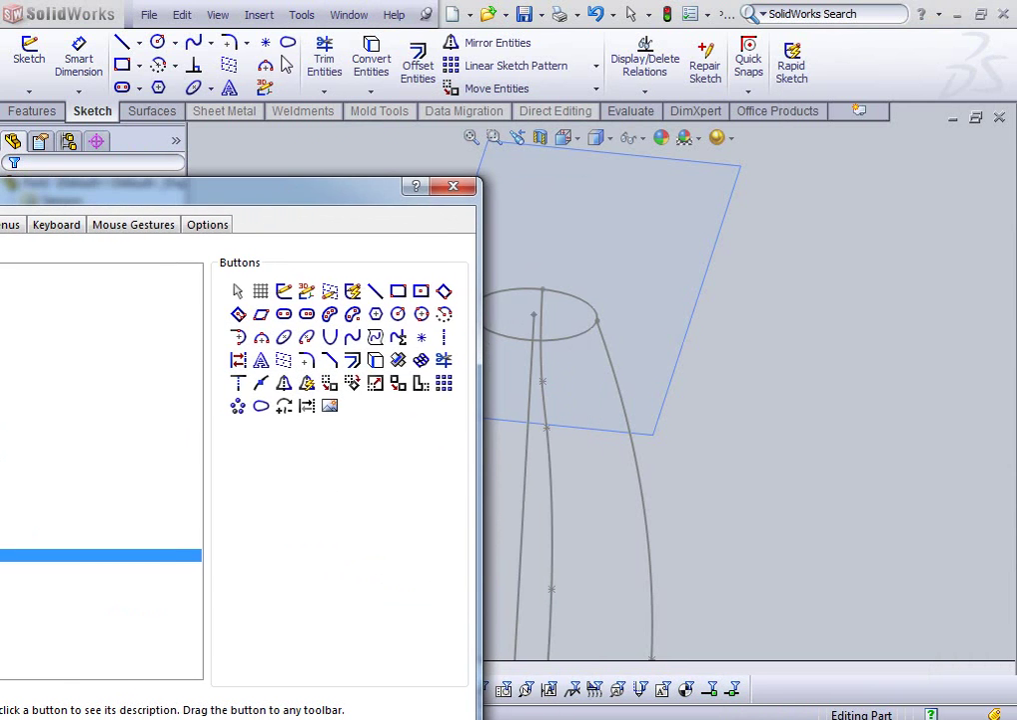
{"action": "left_click_drag", "start_coordinate": [287, 42], "coordinate": [822, 350]}
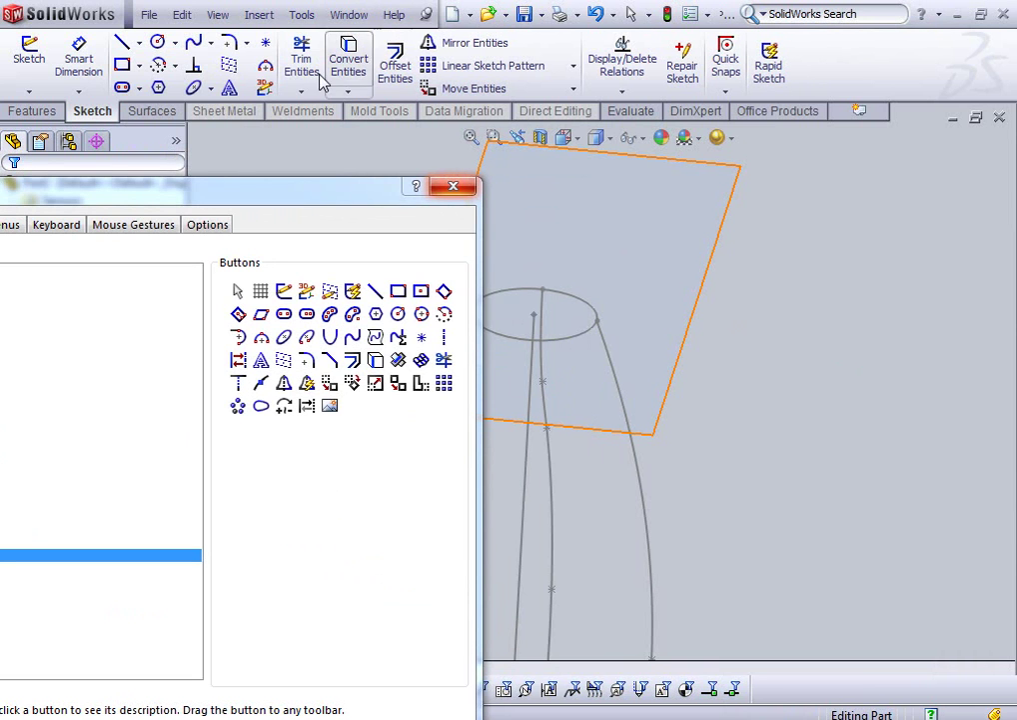
{"action": "left_click_drag", "start_coordinate": [302, 55], "coordinate": [927, 411]}
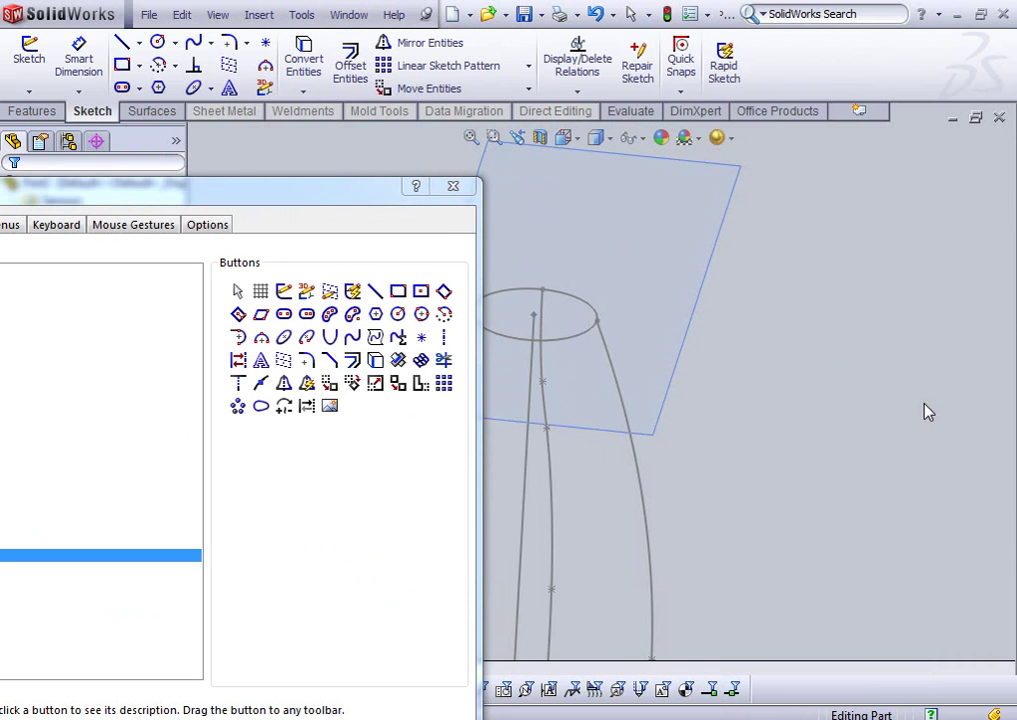
{"action": "left_click_drag", "start_coordinate": [440, 122], "coordinate": [291, 95]}
- Remove Convert Entities from the Sketch toolbar and reposition the Text command
{"action": "left_click_drag", "start_coordinate": [250, 95], "coordinate": [851, 406]}
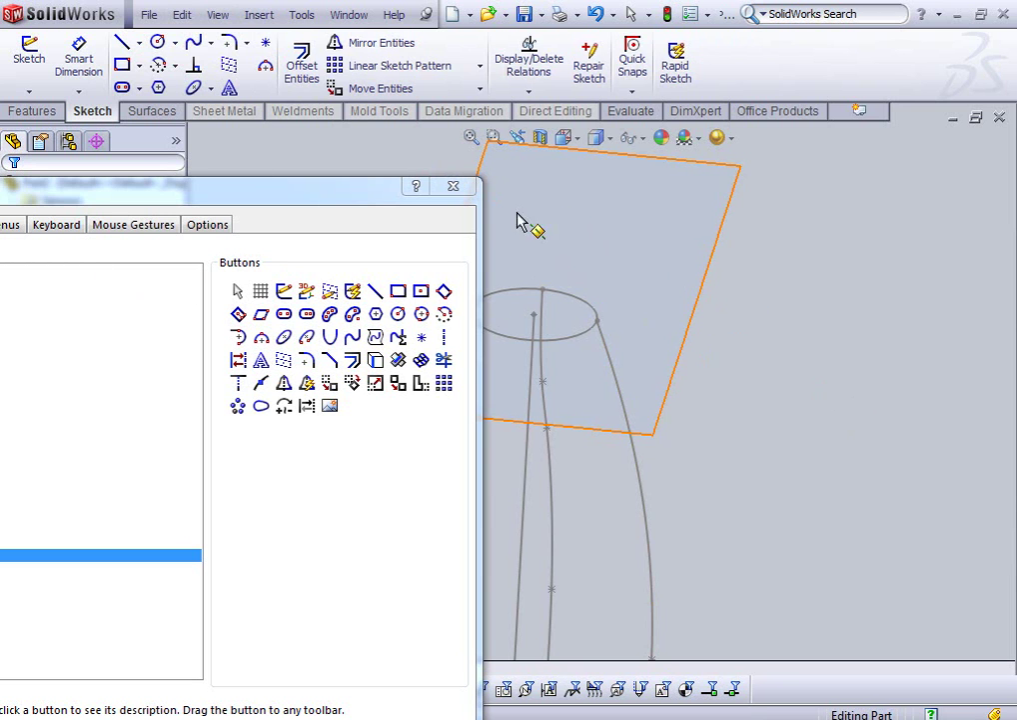
{"action": "mouse_move", "coordinate": [240, 92]}
{"action": "left_mouse_down"}
{"action": "mouse_move", "coordinate": [342, 78]}
{"action": "mouse_move", "coordinate": [229, 86]}
{"action": "left_mouse_up"}
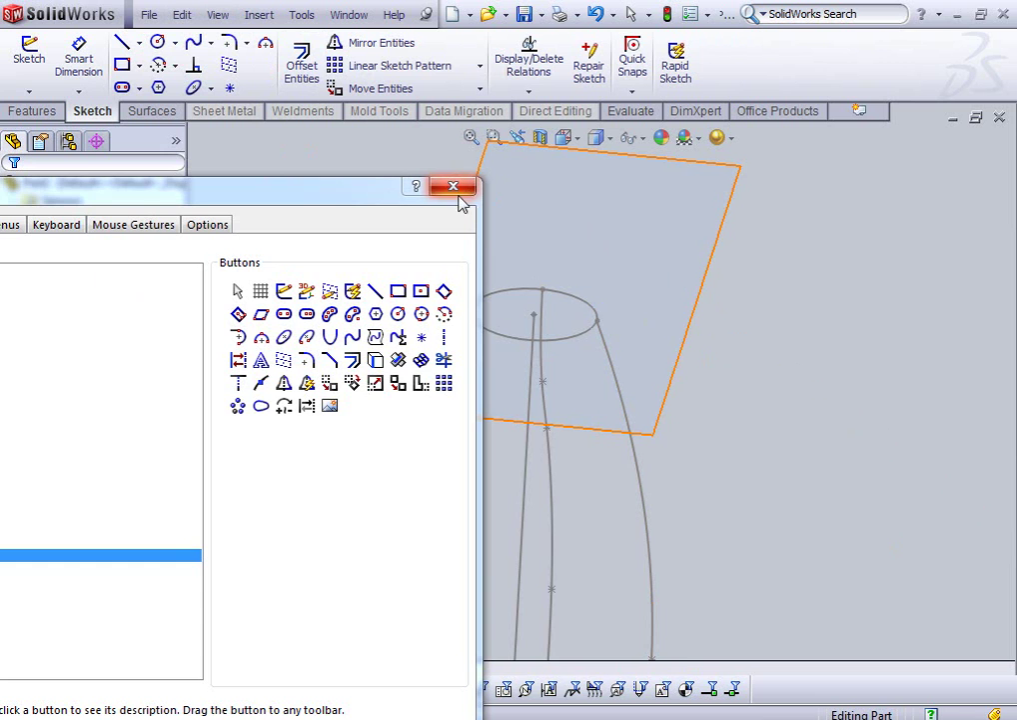
{"action": "left_click_drag", "start_coordinate": [369, 192], "coordinate": [565, 176]}
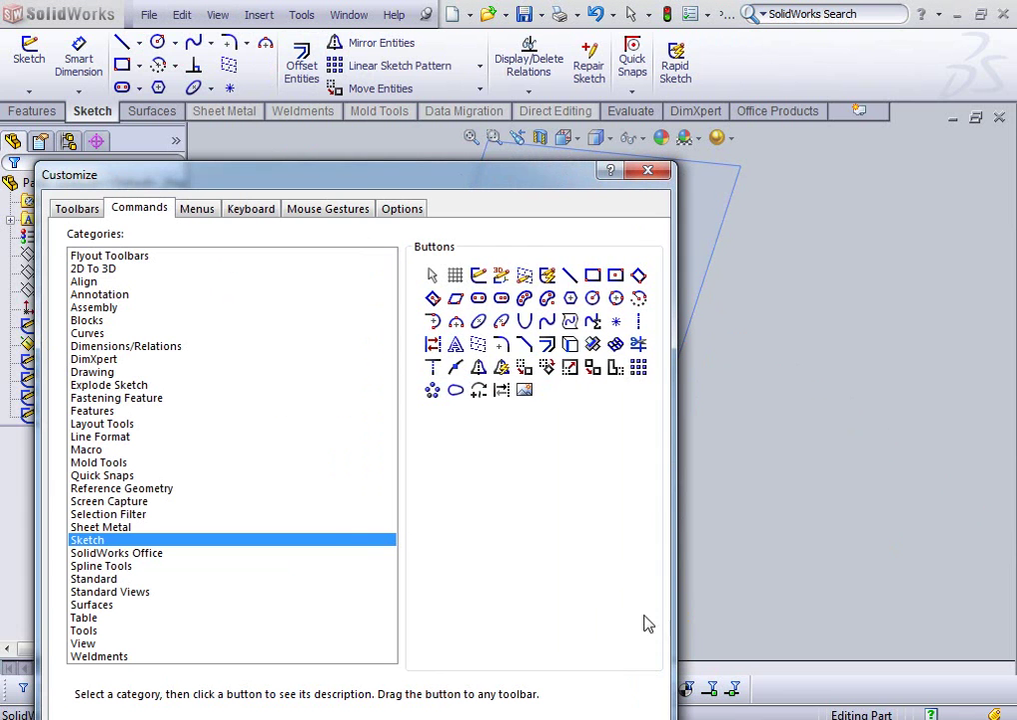
- Close Customize, inspect the five vase sketches, and switch to the Features tools
{"action": "left_click", "coordinate": [648, 171]}
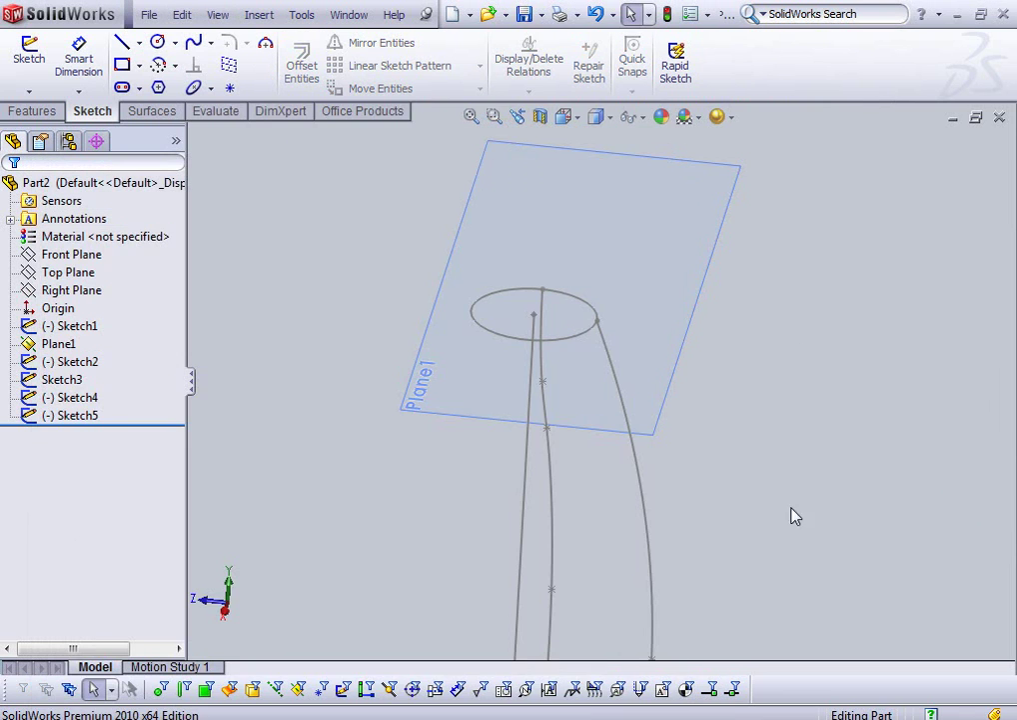
{"action": "mouse_move", "coordinate": [769, 434]}
{"action": "middle_mouse_down"}
{"action": "mouse_move", "coordinate": [749, 629]}
{"action": "mouse_move", "coordinate": [693, 656]}
{"action": "mouse_move", "coordinate": [659, 651]}
{"action": "middle_mouse_up"}
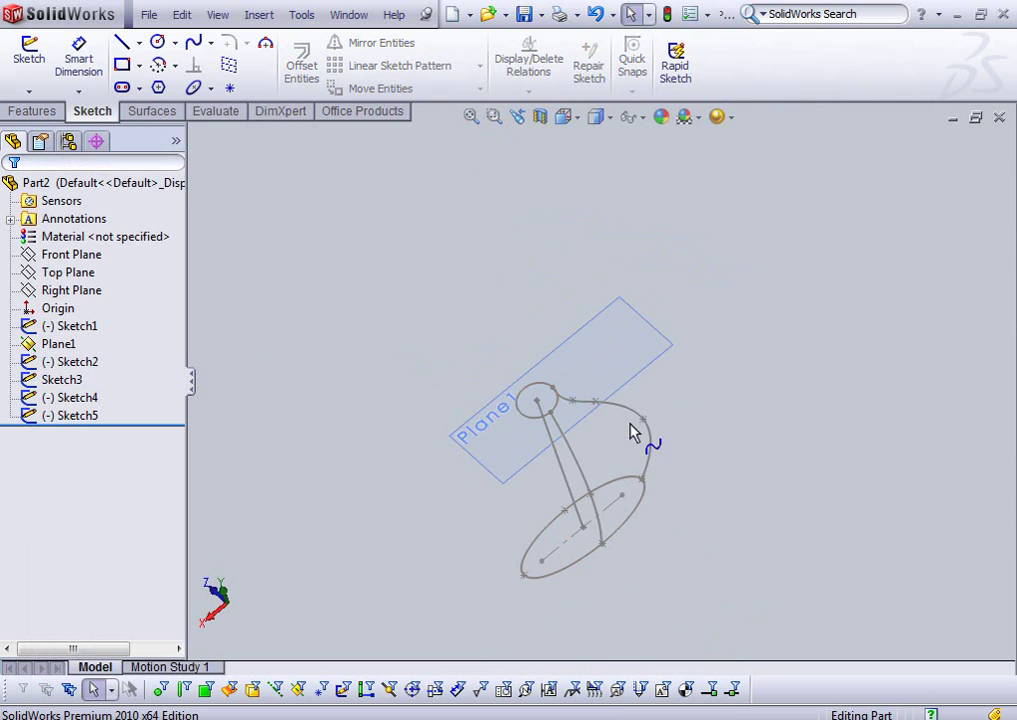
{"action": "mouse_move", "coordinate": [585, 414]}
{"action": "middle_mouse_down"}
{"action": "mouse_move", "coordinate": [777, 472]}
{"action": "mouse_move", "coordinate": [854, 407]}
{"action": "mouse_move", "coordinate": [913, 403]}
{"action": "mouse_move", "coordinate": [819, 497]}
{"action": "mouse_move", "coordinate": [757, 504]}
{"action": "mouse_move", "coordinate": [813, 516]}
{"action": "mouse_move", "coordinate": [788, 487]}
{"action": "mouse_move", "coordinate": [765, 426]}
{"action": "mouse_move", "coordinate": [768, 445]}
{"action": "middle_mouse_up"}
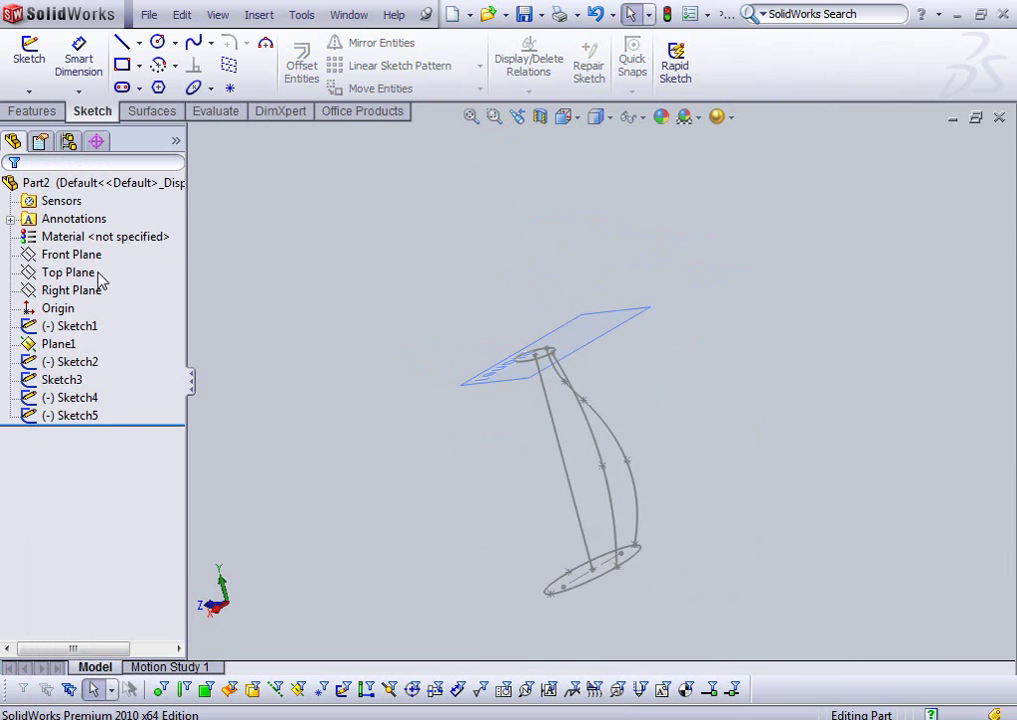
{"action": "left_click", "coordinate": [82, 362]}
{"action": "left_click", "coordinate": [95, 449]}
{"action": "left_click", "coordinate": [33, 112]}
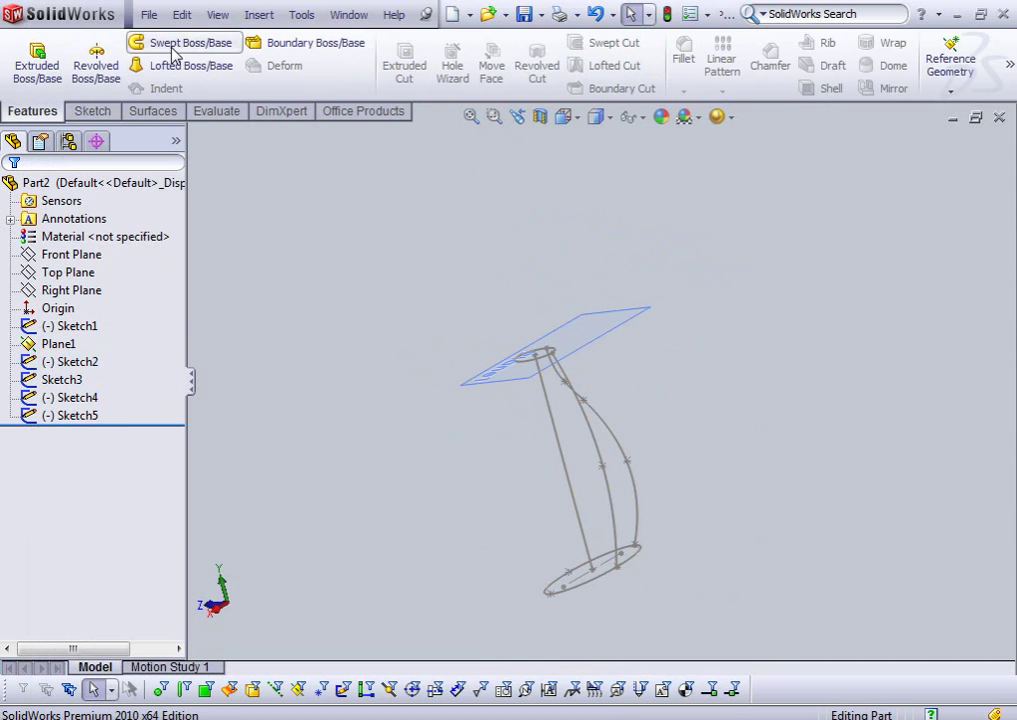
- Start a Sweep using the Sketch1 ellipse as profile and Sketch3 as path
{"action": "left_click", "coordinate": [172, 50]}
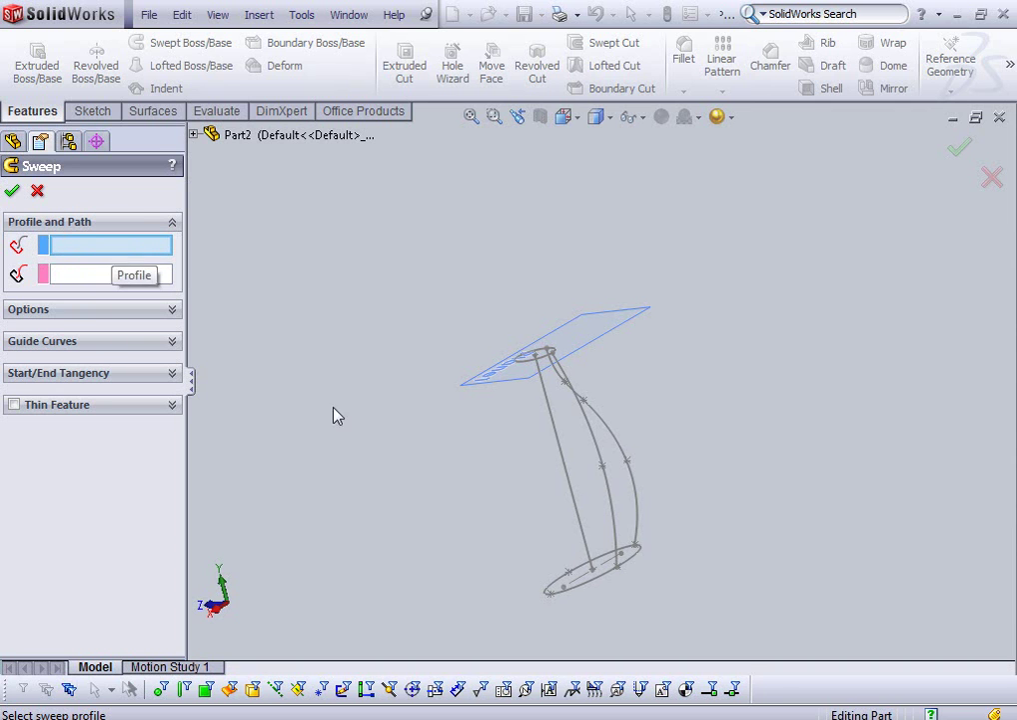
{"action": "left_click", "coordinate": [570, 596]}
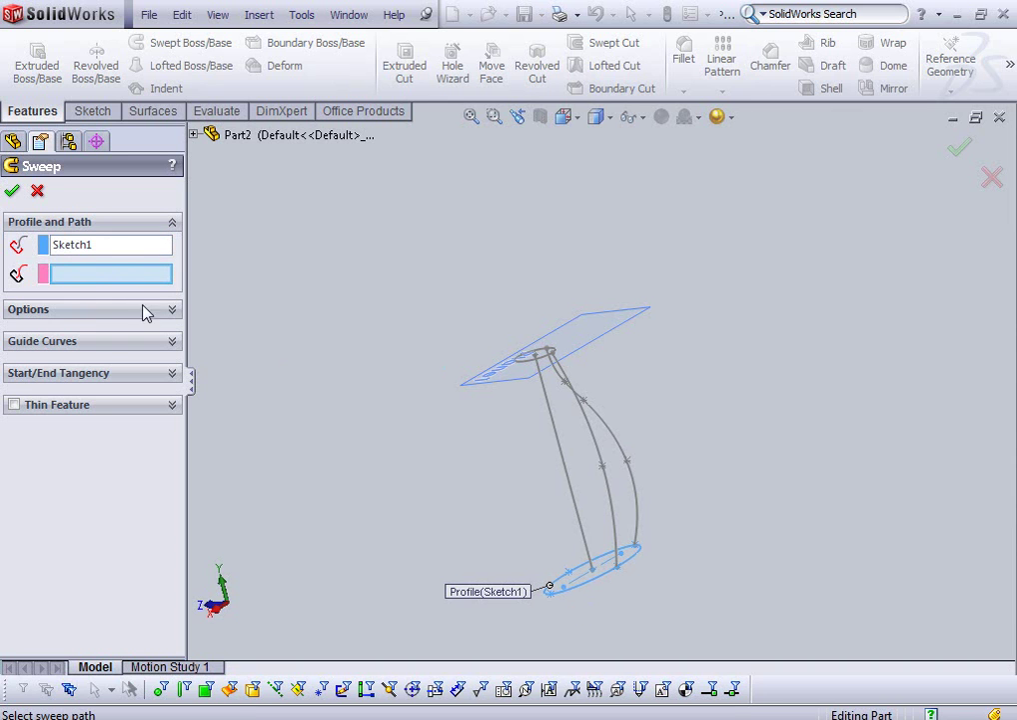
{"action": "left_click", "coordinate": [575, 504]}
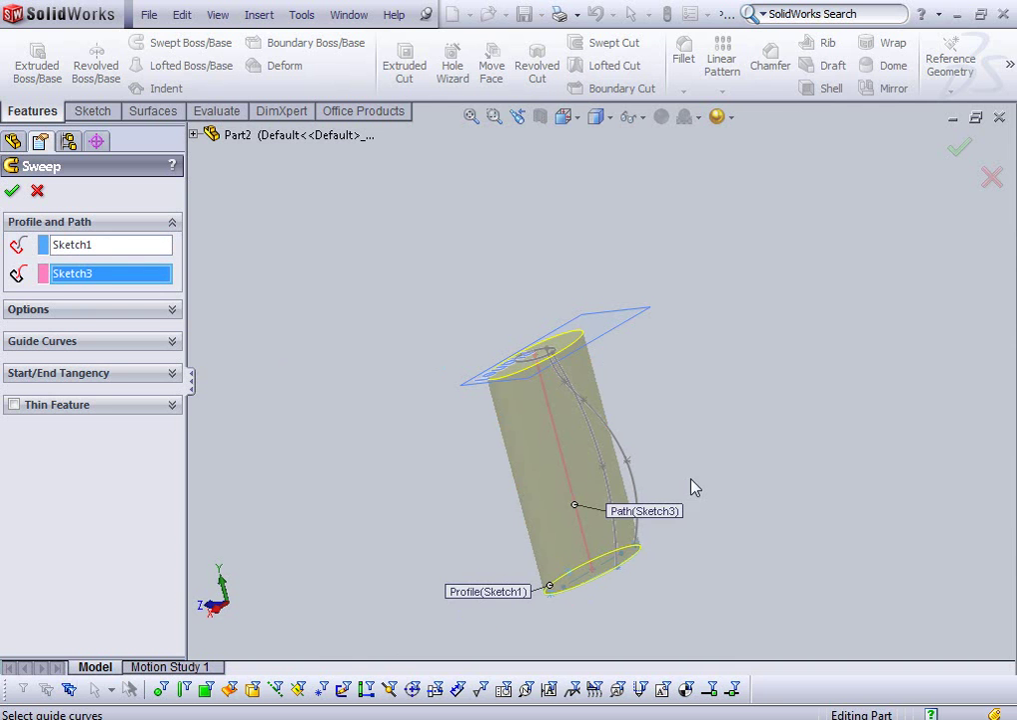
{"action": "mouse_move", "coordinate": [489, 313]}
{"action": "middle_mouse_down"}
{"action": "mouse_move", "coordinate": [811, 432]}
{"action": "mouse_move", "coordinate": [948, 427]}
{"action": "mouse_move", "coordinate": [814, 494]}
{"action": "mouse_move", "coordinate": [791, 527]}
{"action": "mouse_move", "coordinate": [904, 516]}
{"action": "mouse_move", "coordinate": [936, 550]}
{"action": "mouse_move", "coordinate": [810, 593]}
{"action": "mouse_move", "coordinate": [818, 603]}
{"action": "middle_mouse_up"}
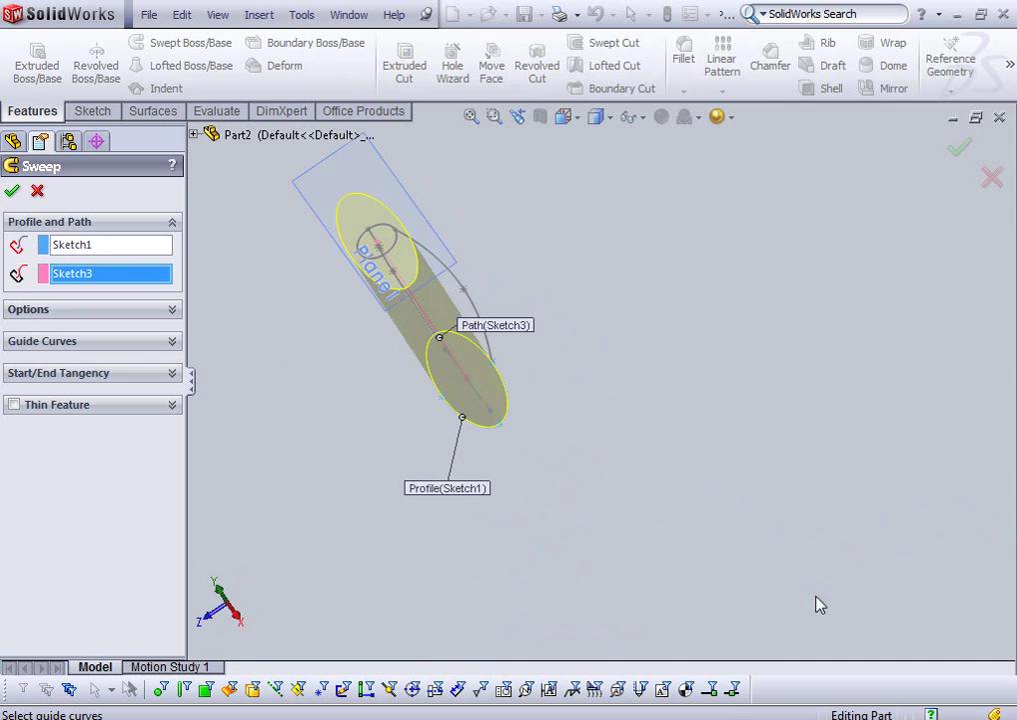
- Add Sketch5 and Sketch4 as sweep guide curves and confirm to create Sweep1
{"action": "left_click", "coordinate": [97, 343]}
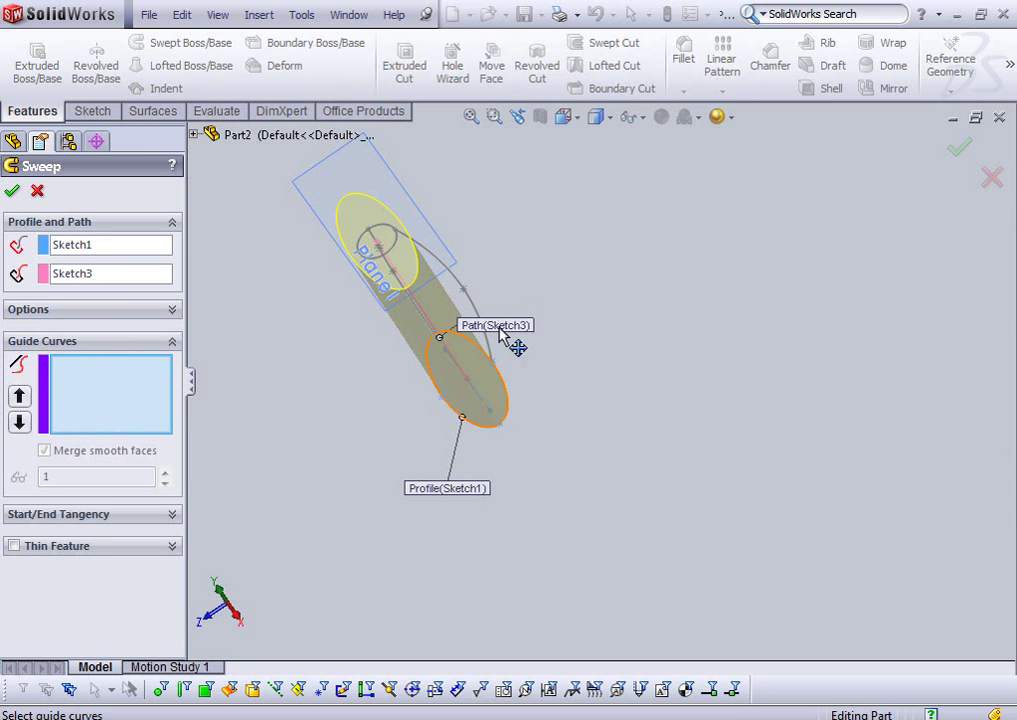
{"action": "left_click", "coordinate": [472, 298]}
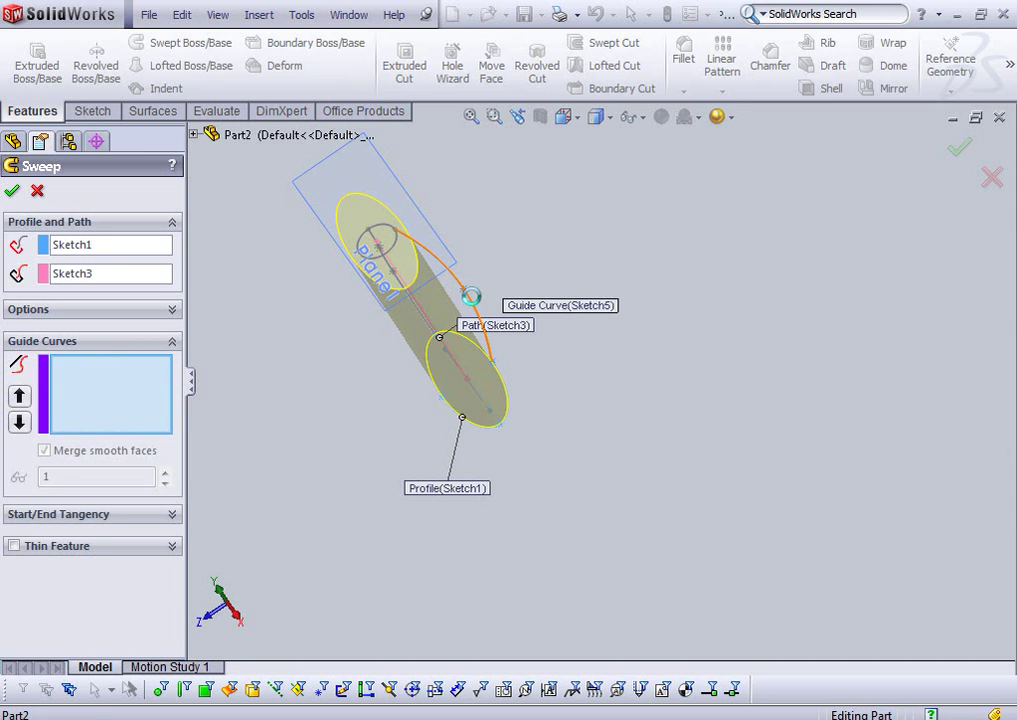
{"action": "mouse_move", "coordinate": [425, 260]}
{"action": "middle_mouse_down"}
{"action": "mouse_move", "coordinate": [703, 305]}
{"action": "mouse_move", "coordinate": [552, 234]}
{"action": "mouse_move", "coordinate": [716, 263]}
{"action": "mouse_move", "coordinate": [484, 157]}
{"action": "mouse_move", "coordinate": [520, 182]}
{"action": "mouse_move", "coordinate": [718, 250]}
{"action": "mouse_move", "coordinate": [710, 272]}
{"action": "mouse_move", "coordinate": [497, 290]}
{"action": "middle_mouse_up"}
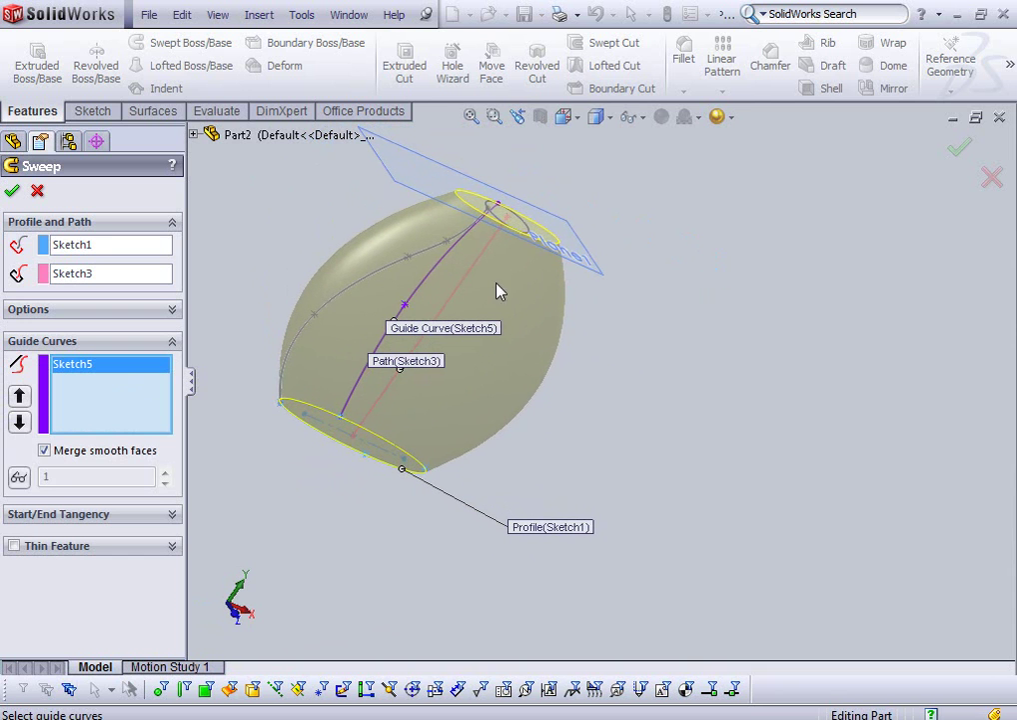
{"action": "left_click", "coordinate": [420, 268]}
{"action": "mouse_move", "coordinate": [541, 345]}
{"action": "middle_mouse_down"}
{"action": "mouse_move", "coordinate": [340, 291]}
{"action": "mouse_move", "coordinate": [438, 316]}
{"action": "mouse_move", "coordinate": [643, 332]}
{"action": "mouse_move", "coordinate": [624, 436]}
{"action": "mouse_move", "coordinate": [545, 453]}
{"action": "mouse_move", "coordinate": [416, 417]}
{"action": "mouse_move", "coordinate": [275, 522]}
{"action": "middle_mouse_up"}
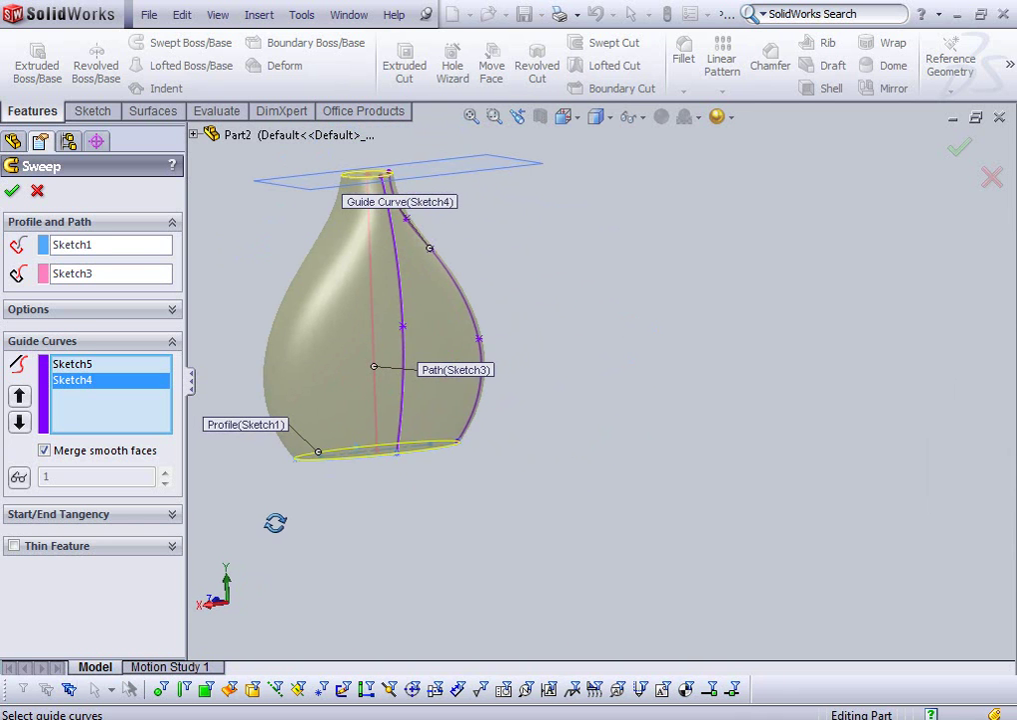
{"action": "left_click", "coordinate": [13, 192]}
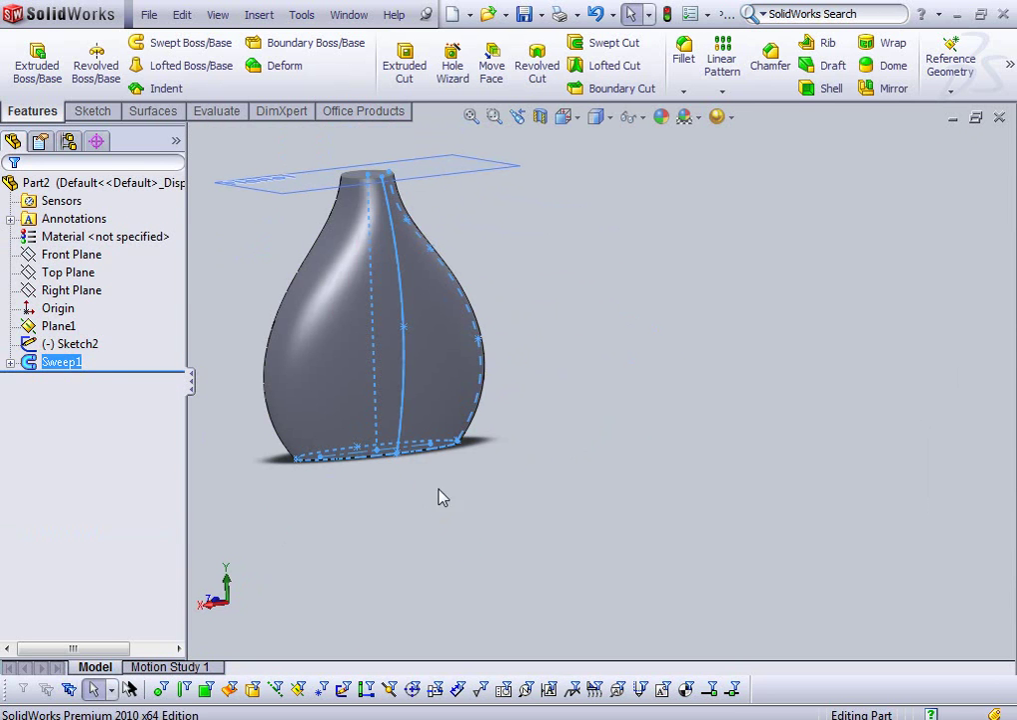
{"action": "left_click", "coordinate": [47, 346]}
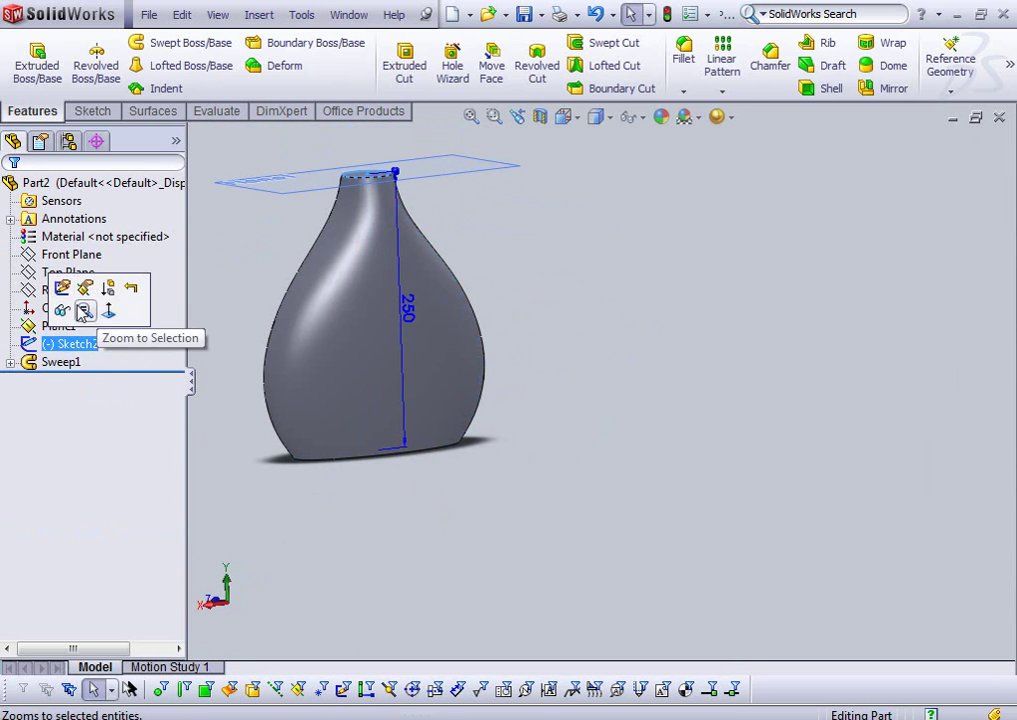
- Hide Sketch2 and Plane1, then orbit to inspect the solid vase and its base
{"action": "left_click", "coordinate": [70, 312]}
{"action": "left_click", "coordinate": [62, 327]}
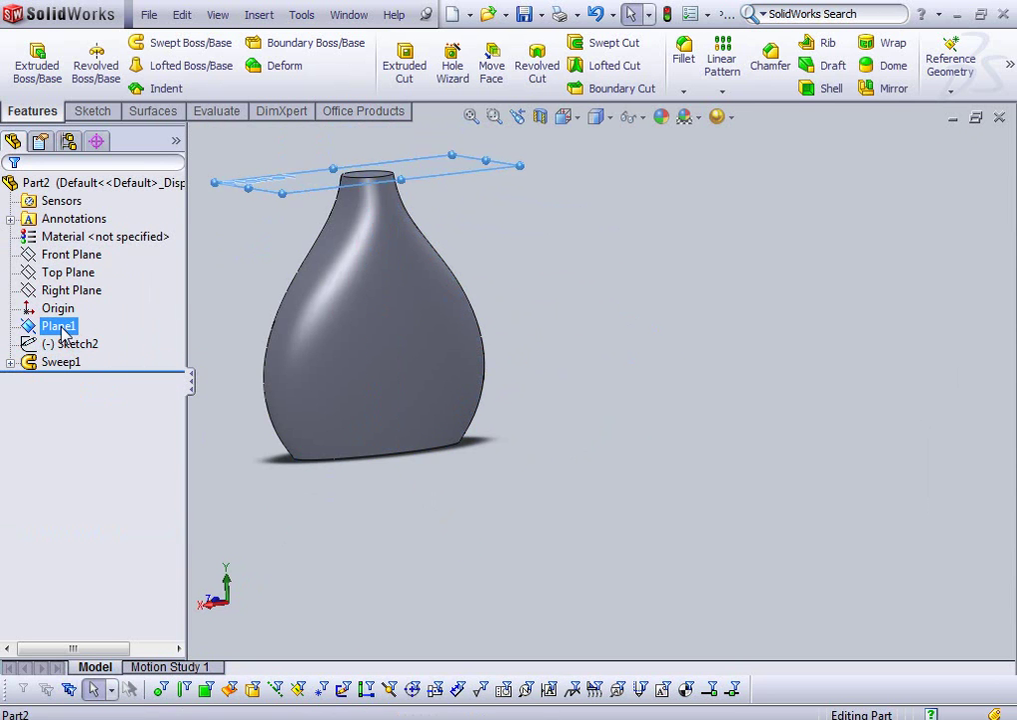
{"action": "left_click", "coordinate": [97, 294]}
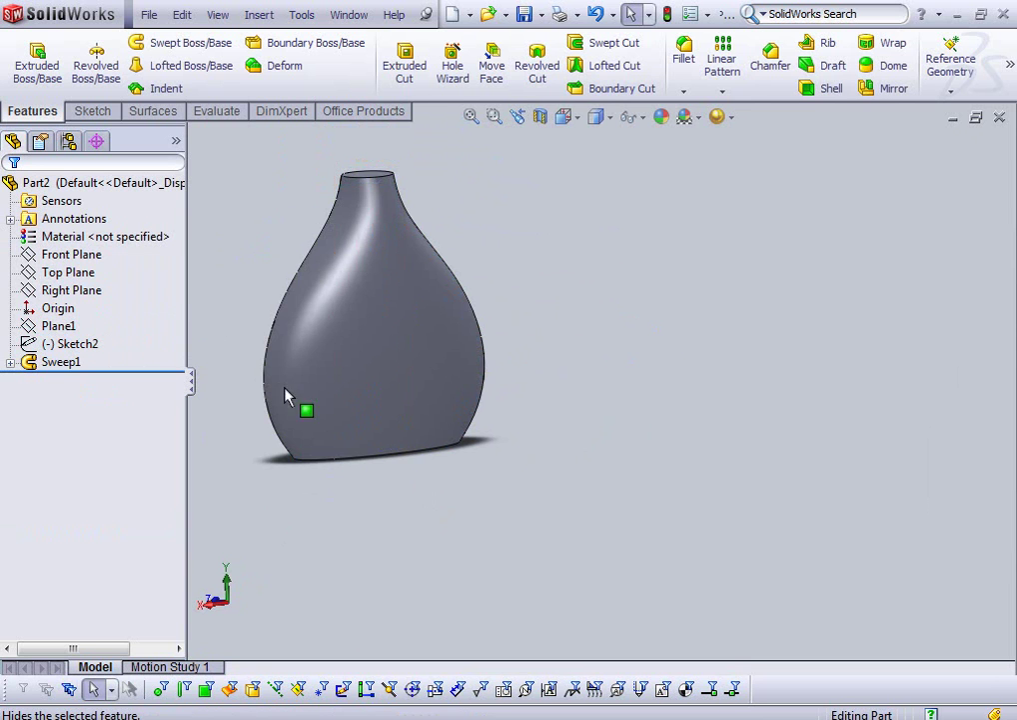
{"action": "mouse_move", "coordinate": [408, 278]}
{"action": "middle_mouse_down"}
{"action": "mouse_move", "coordinate": [414, 162]}
{"action": "mouse_move", "coordinate": [646, 347]}
{"action": "mouse_move", "coordinate": [519, 334]}
{"action": "mouse_move", "coordinate": [397, 284]}
{"action": "mouse_move", "coordinate": [352, 324]}
{"action": "mouse_move", "coordinate": [526, 396]}
{"action": "mouse_move", "coordinate": [609, 332]}
{"action": "mouse_move", "coordinate": [698, 307]}
{"action": "mouse_move", "coordinate": [484, 347]}
{"action": "mouse_move", "coordinate": [407, 425]}
{"action": "mouse_move", "coordinate": [266, 488]}
{"action": "mouse_move", "coordinate": [478, 515]}
{"action": "middle_mouse_up"}
{"action": "mouse_move", "coordinate": [489, 419]}
{"action": "middle_mouse_down"}
{"action": "mouse_move", "coordinate": [483, 391]}
{"action": "mouse_move", "coordinate": [527, 395]}
{"action": "mouse_move", "coordinate": [515, 340]}
{"action": "mouse_move", "coordinate": [525, 297]}
{"action": "mouse_move", "coordinate": [563, 386]}
{"action": "mouse_move", "coordinate": [496, 268]}
{"action": "mouse_move", "coordinate": [820, 257]}
{"action": "mouse_move", "coordinate": [811, 207]}
{"action": "mouse_move", "coordinate": [871, 200]}
{"action": "middle_mouse_up"}
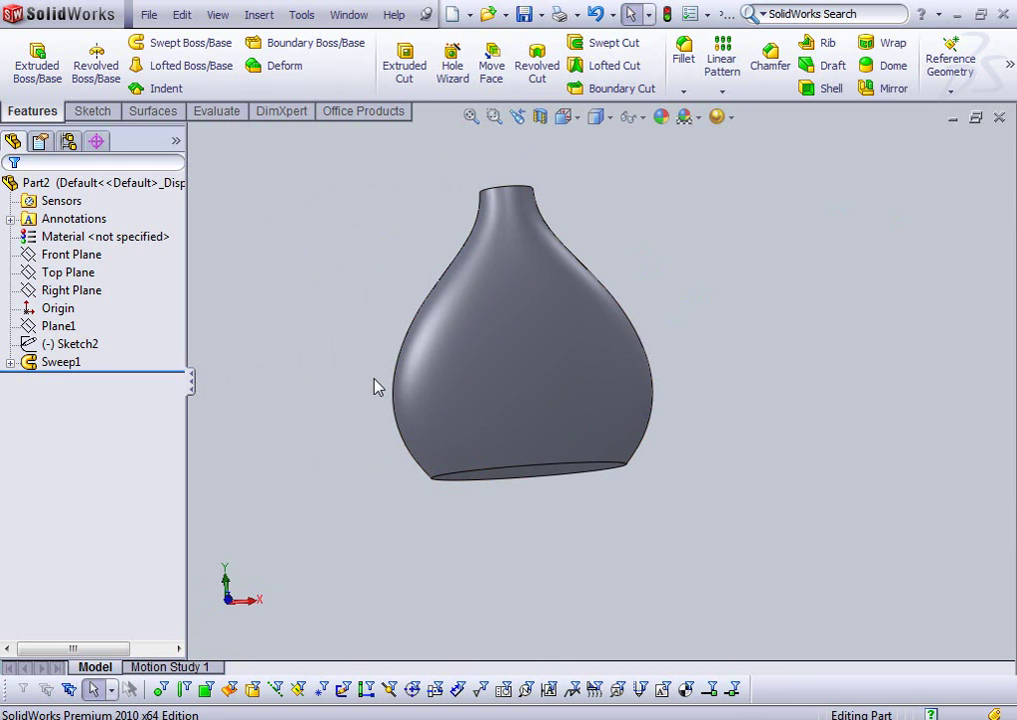
{"action": "scroll", "coordinate": [499, 432], "scroll_direction": "down", "scroll_amount": 1}
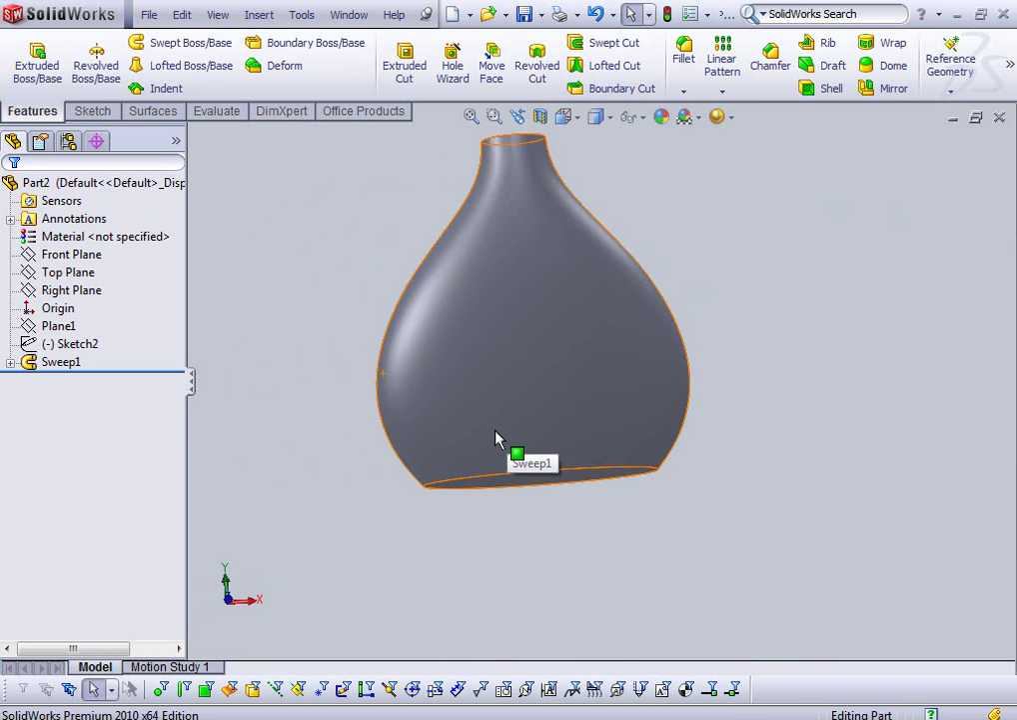
{"action": "scroll", "coordinate": [498, 437], "scroll_direction": "down", "scroll_amount": 3}
{"action": "mouse_move", "coordinate": [628, 613]}
{"action": "middle_mouse_down"}
{"action": "mouse_move", "coordinate": [607, 525]}
{"action": "mouse_move", "coordinate": [603, 388]}
{"action": "mouse_move", "coordinate": [644, 515]}
{"action": "middle_mouse_up"}
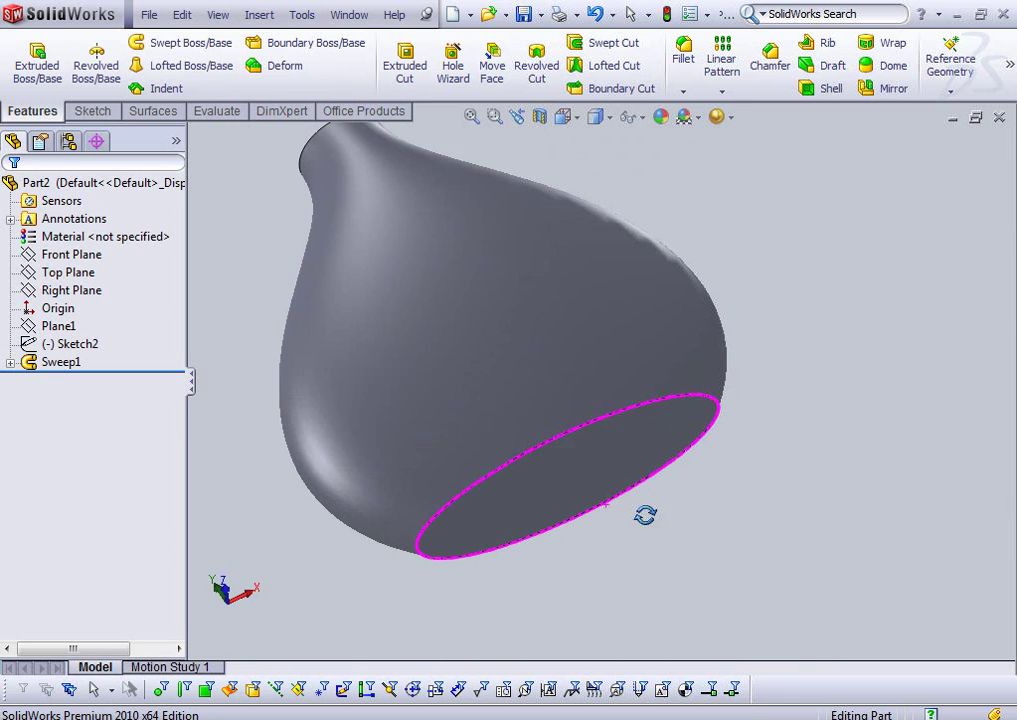
- Start a new sketch on the Front Plane and view it Normal To
{"action": "left_click", "coordinate": [73, 255]}
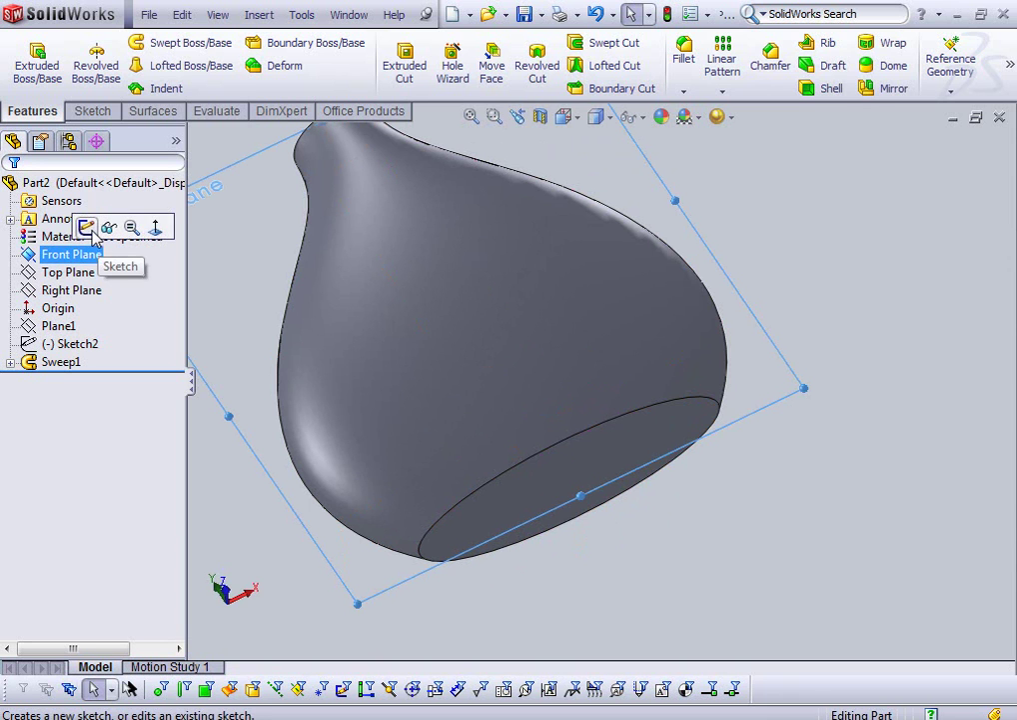
{"action": "left_click", "coordinate": [82, 226]}
{"action": "key", "text": "space"}
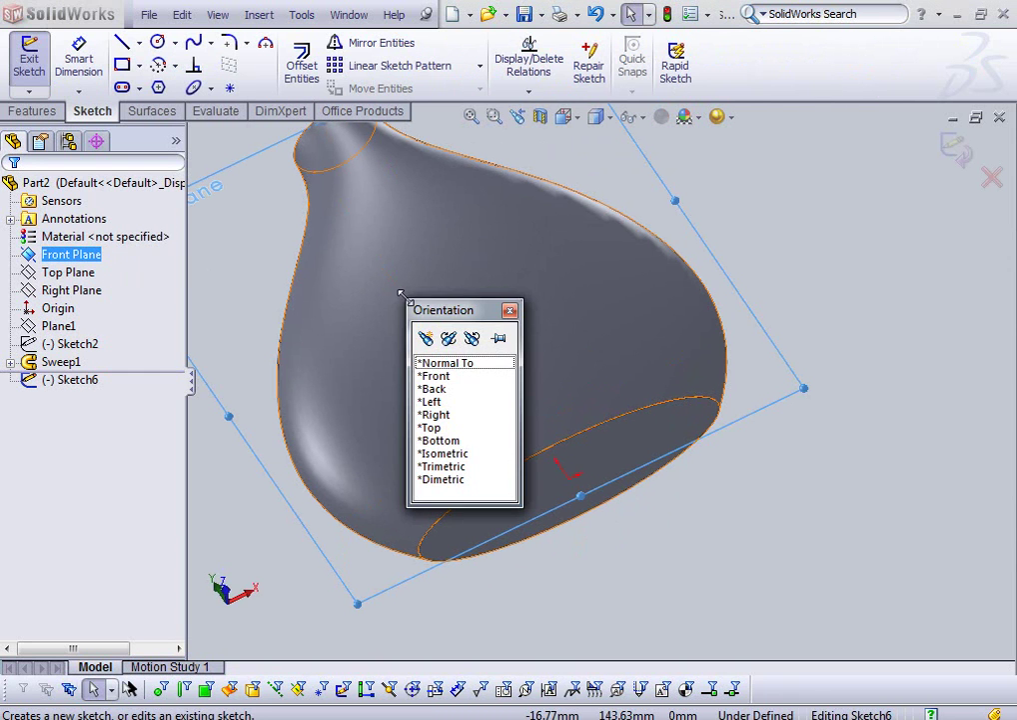
{"action": "left_click", "coordinate": [451, 364]}
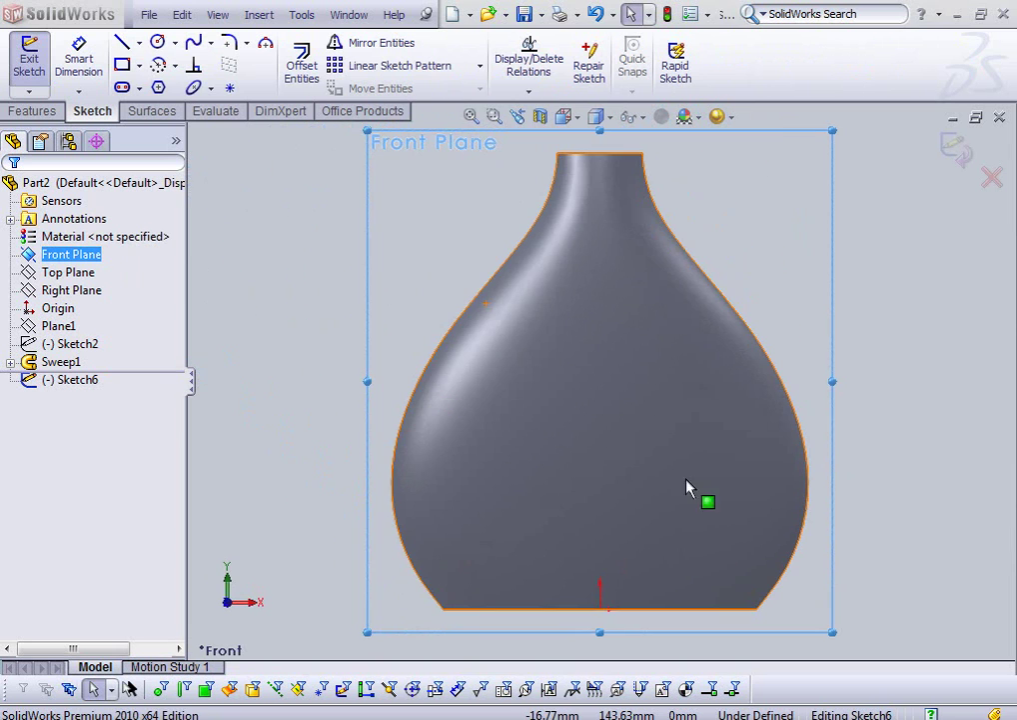
- Draw a vertical centerline from the origin and a 62.66 horizontal line extending left
{"action": "left_click", "coordinate": [139, 43]}
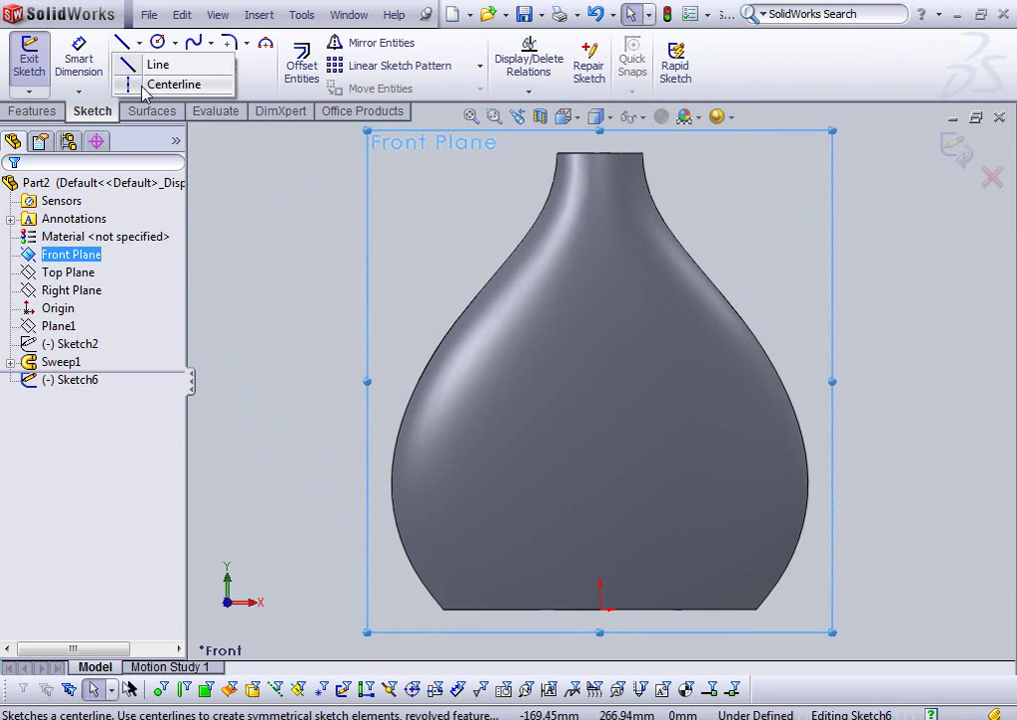
{"action": "left_click", "coordinate": [152, 84]}
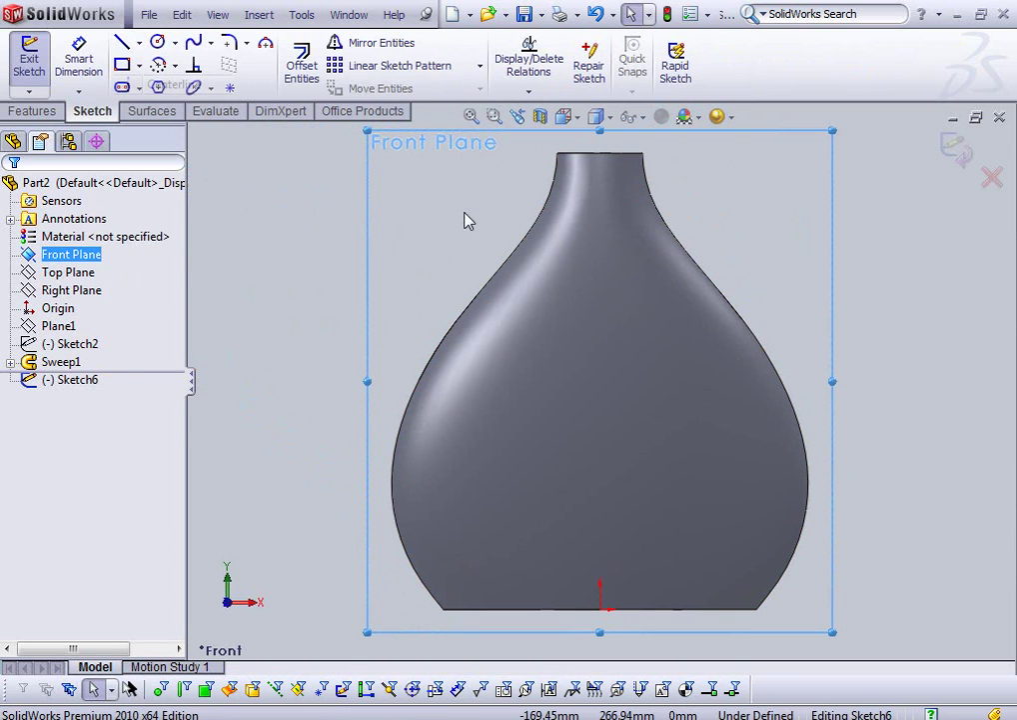
{"action": "left_click", "coordinate": [600, 608]}
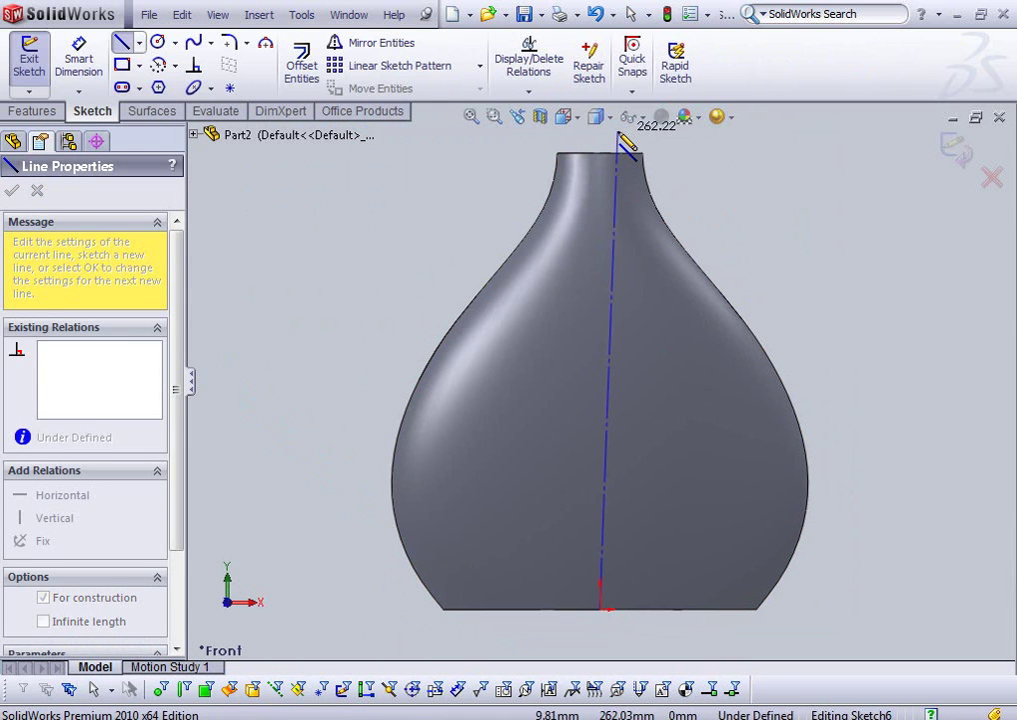
{"action": "left_click", "coordinate": [601, 133]}
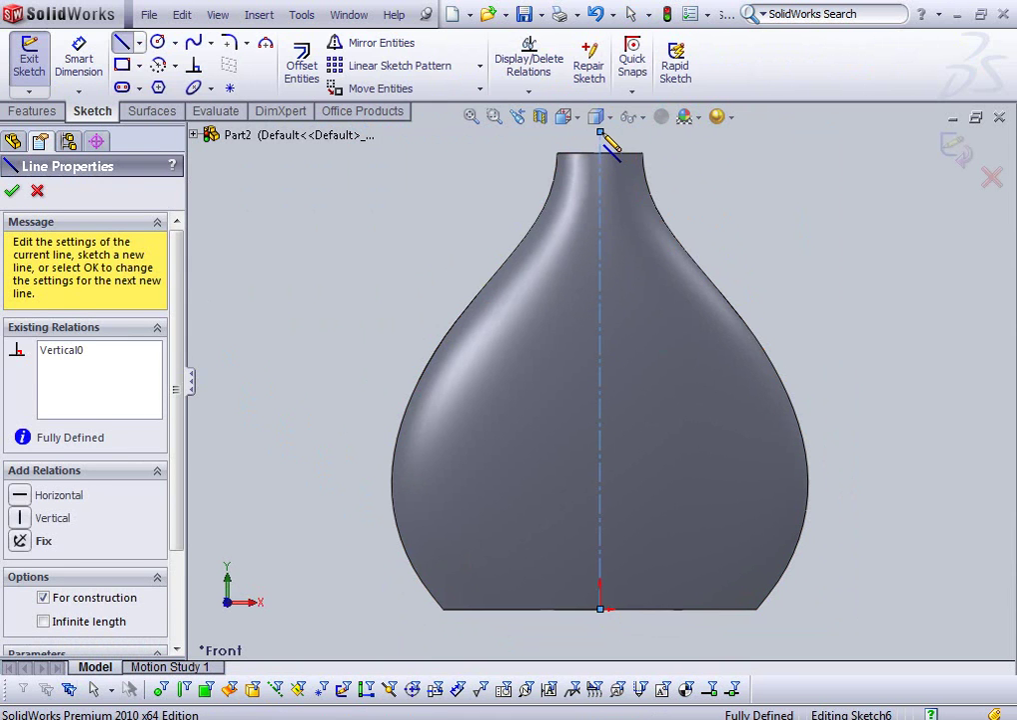
{"action": "key", "text": "Escape"}
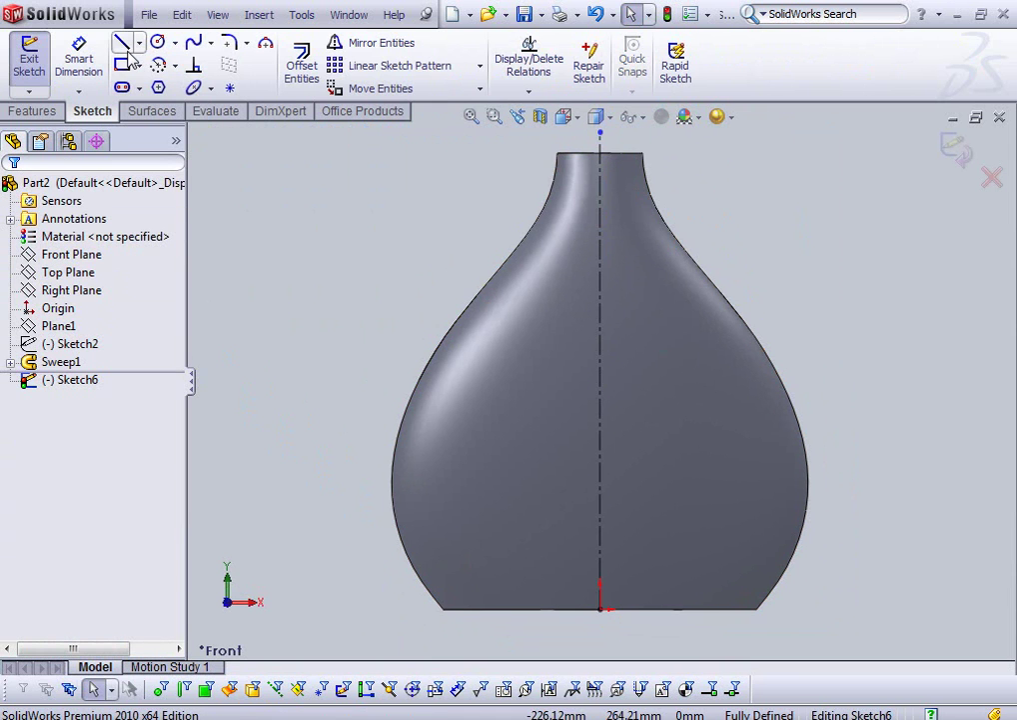
{"action": "left_click", "coordinate": [122, 44]}
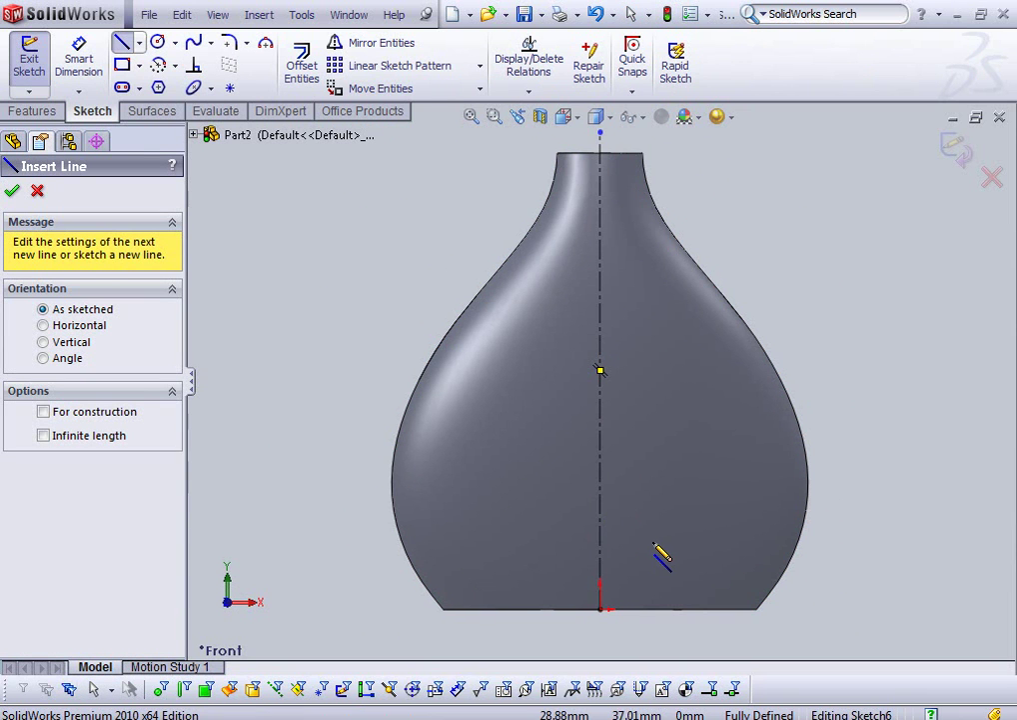
{"action": "left_click", "coordinate": [601, 543]}
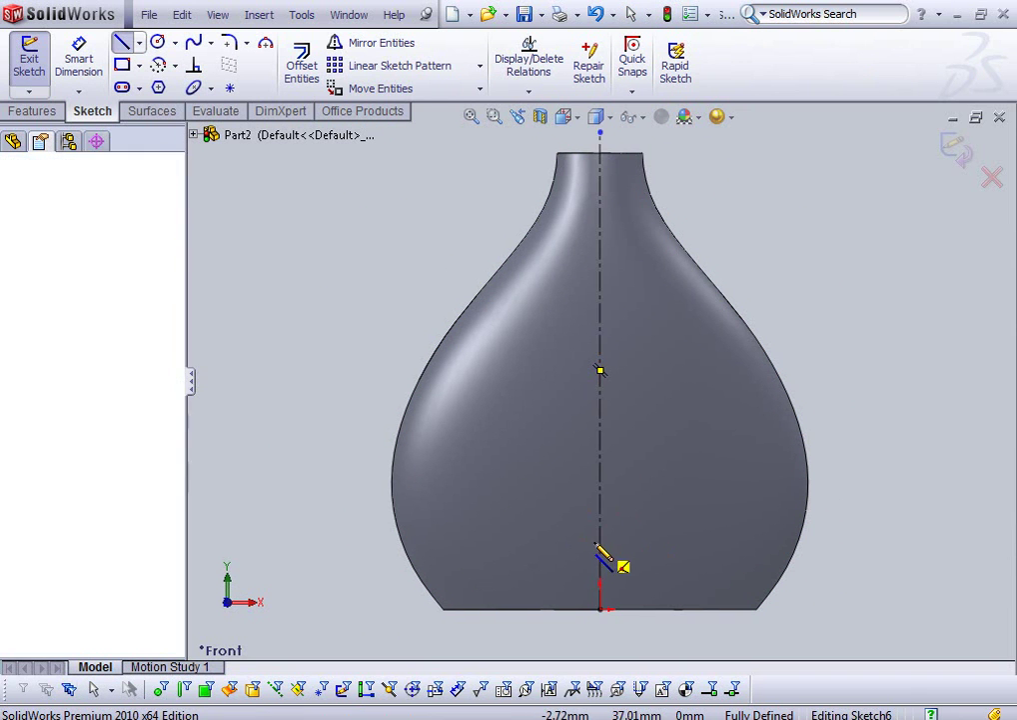
{"action": "left_click", "coordinate": [485, 541]}
{"action": "key", "text": "Escape"}
{"action": "key", "text": "Escape"}
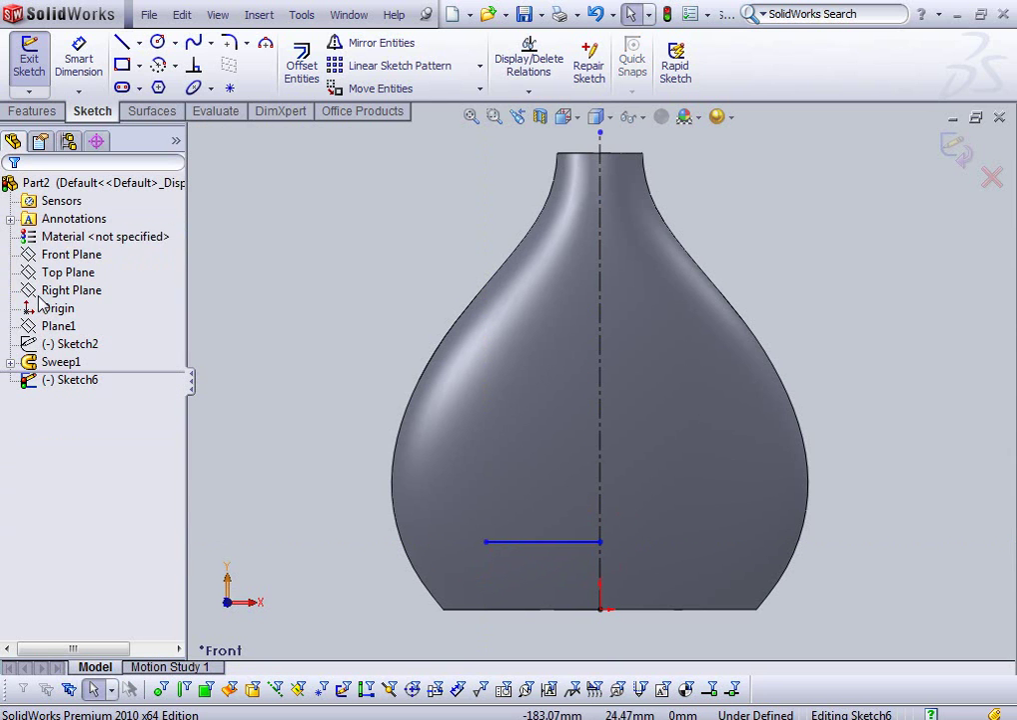
- Draw a spline from the horizontal line's left end, bulging outward, up to the centerline
{"action": "left_click", "coordinate": [193, 42]}
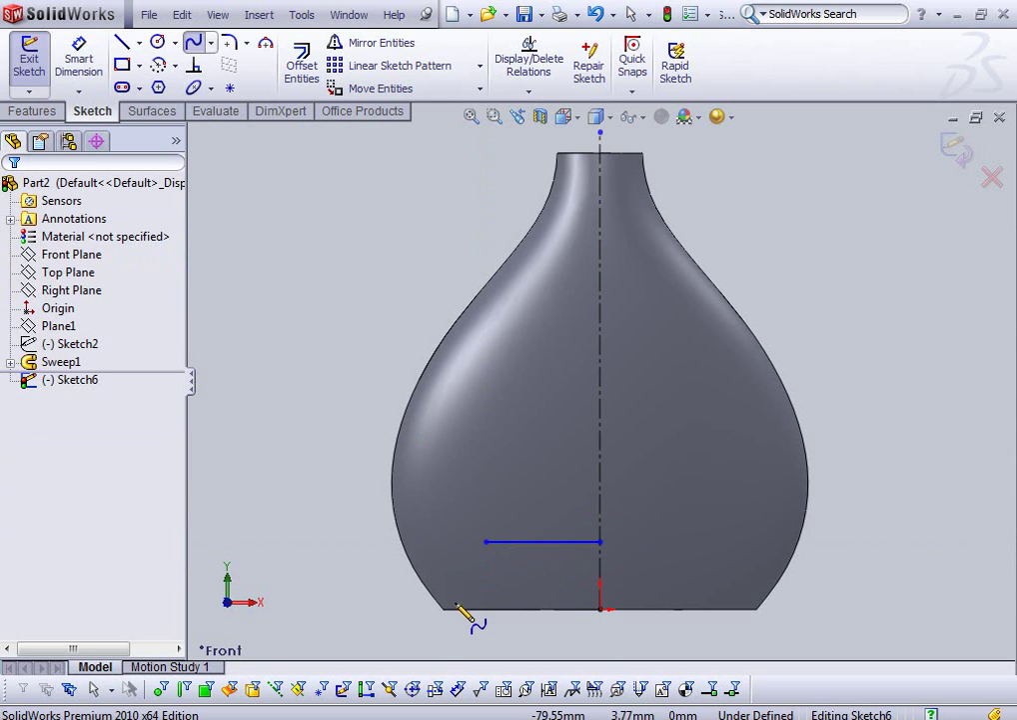
{"action": "left_click", "coordinate": [486, 540]}
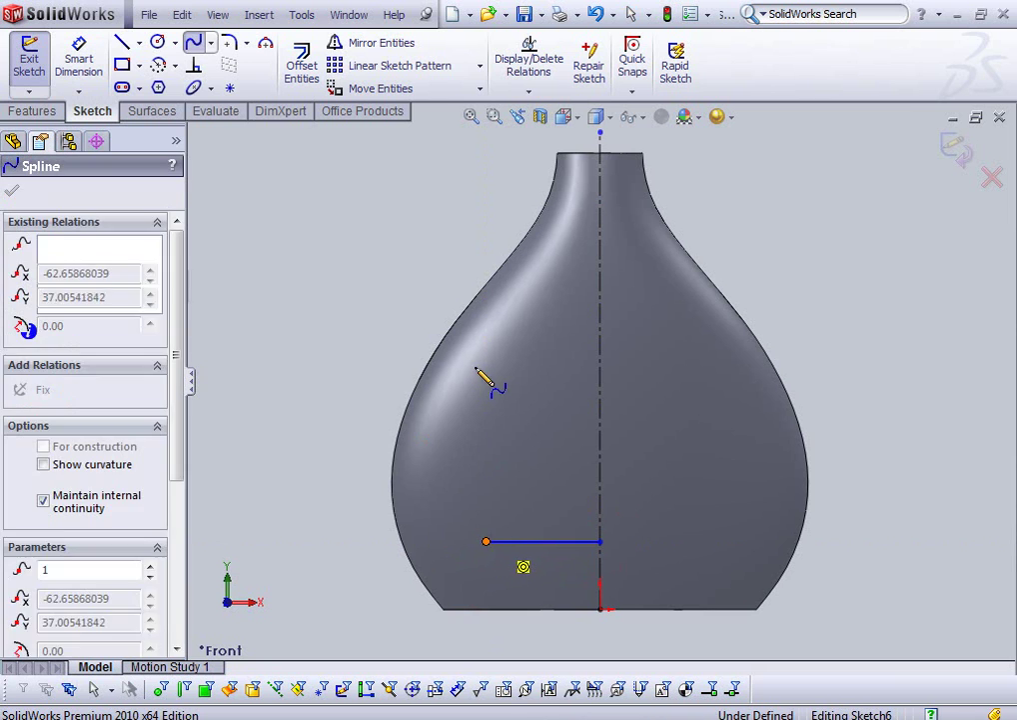
{"action": "left_click", "coordinate": [478, 435]}
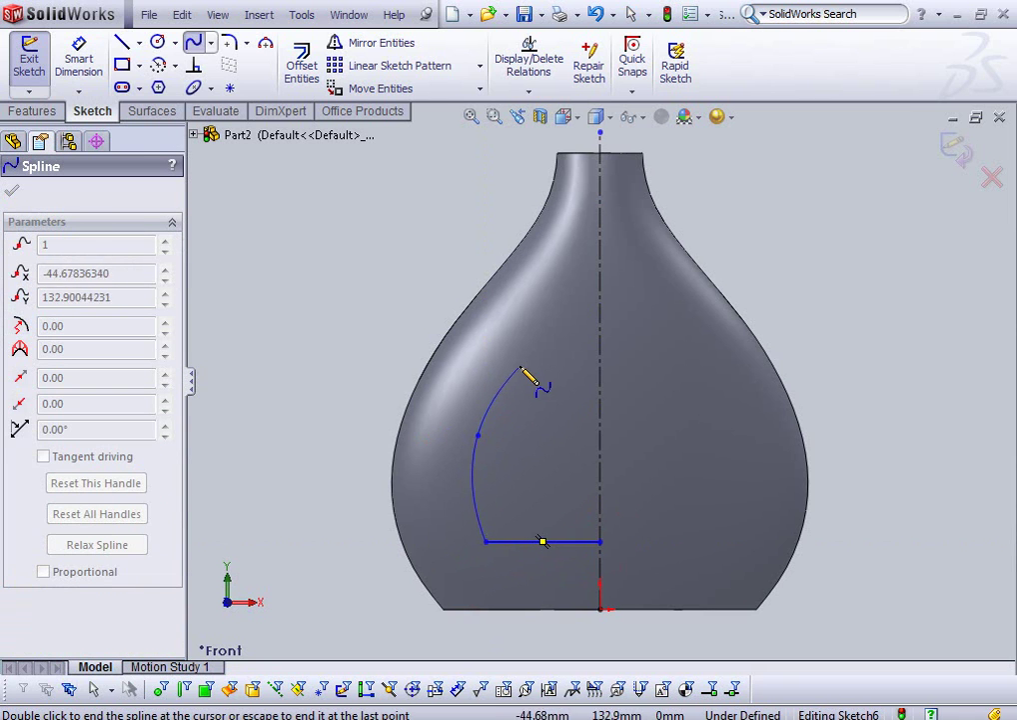
{"action": "left_click", "coordinate": [545, 322]}
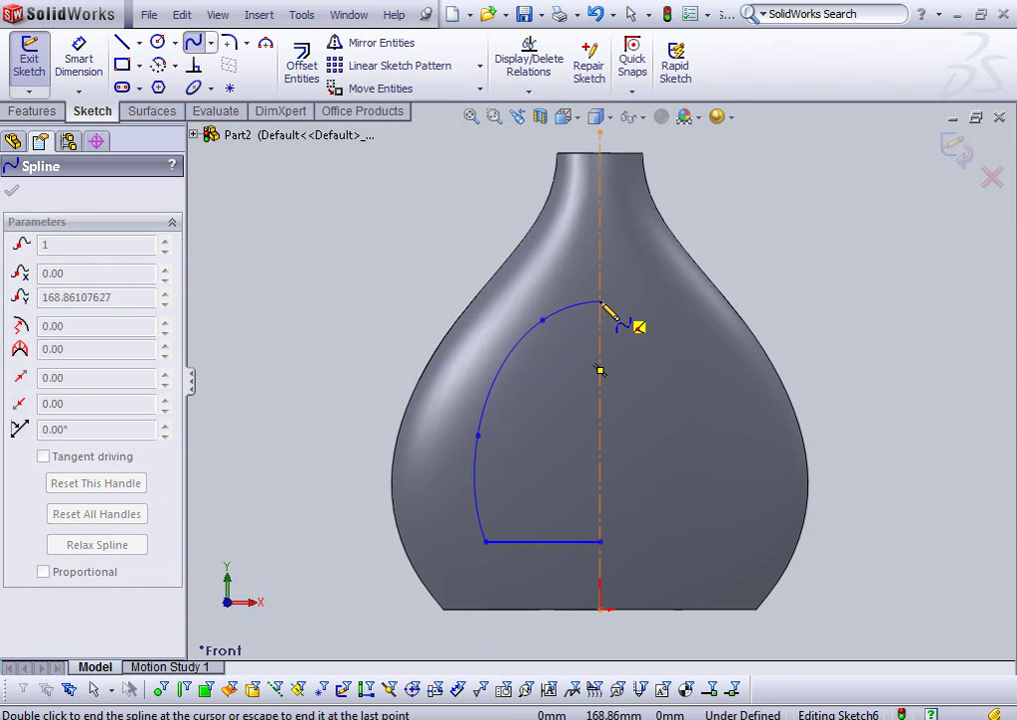
{"action": "double_click", "coordinate": [601, 299]}
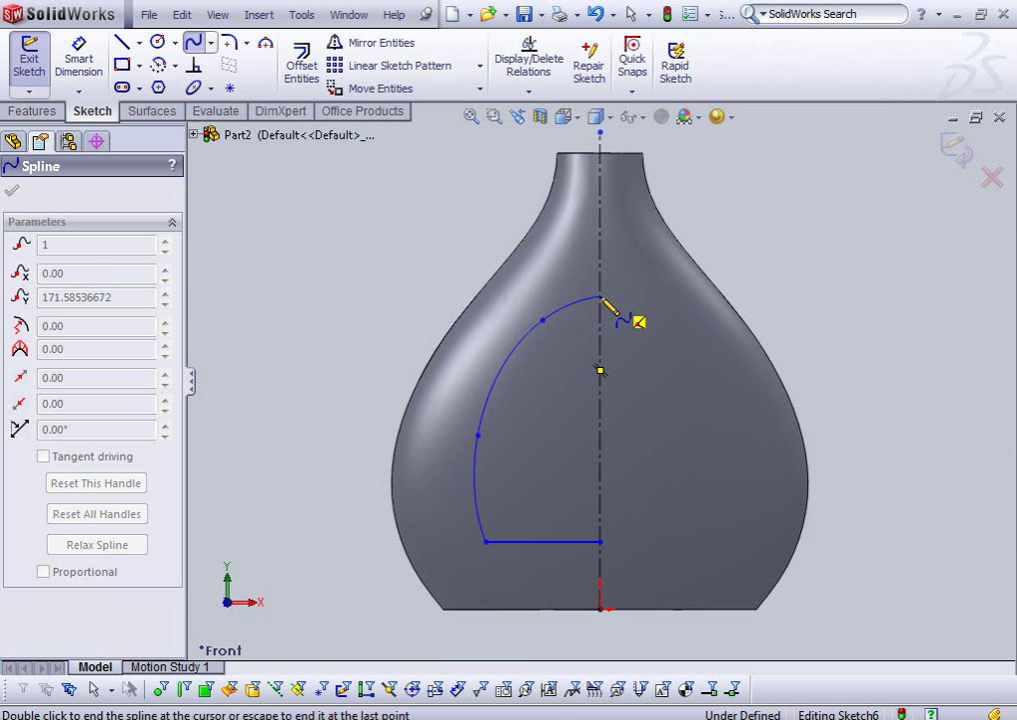
{"action": "key", "text": "Escape"}
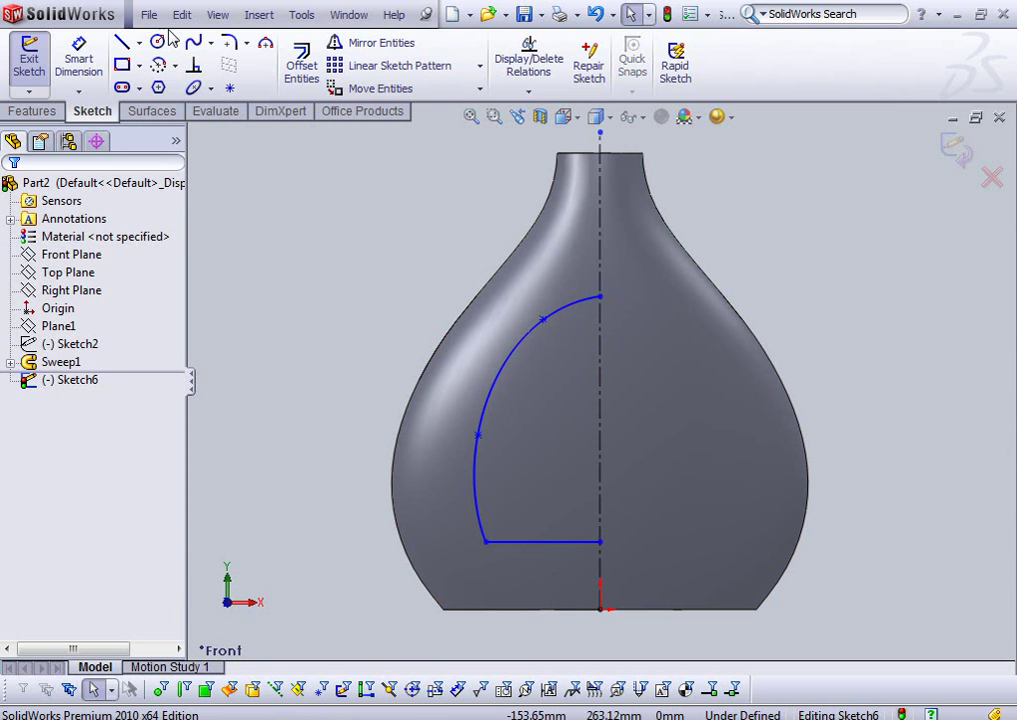
- Fillet the corner between the horizontal line and the spline with radius 20 mm
{"action": "left_click", "coordinate": [230, 42]}
{"action": "left_click", "coordinate": [485, 544]}
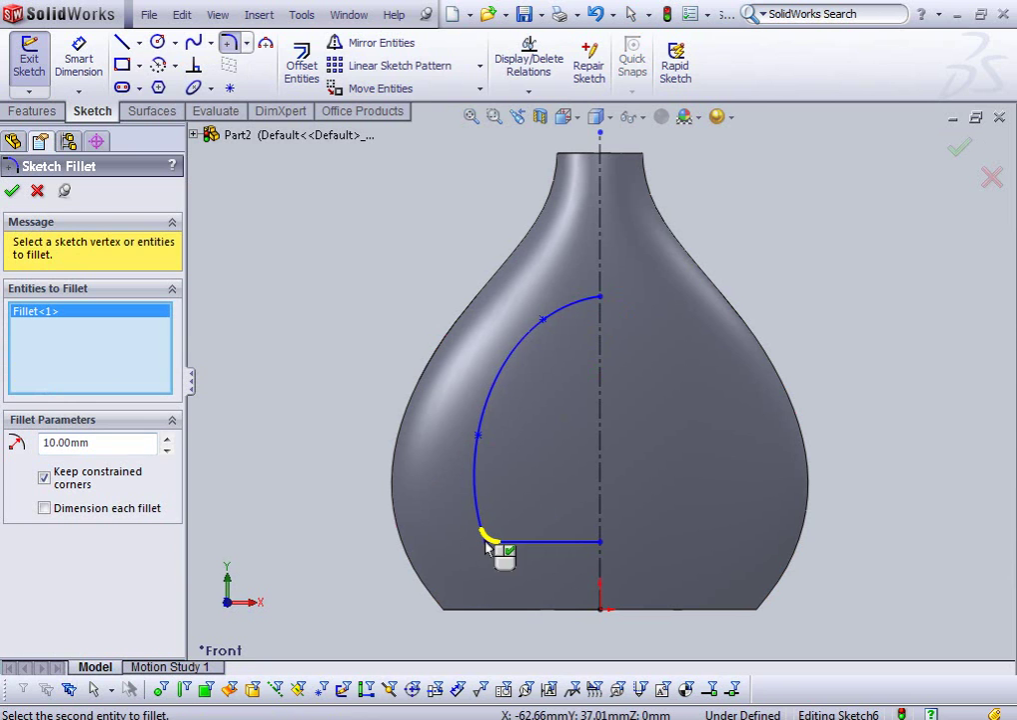
{"action": "left_click", "coordinate": [98, 445]}
{"action": "type", "text": "20"}
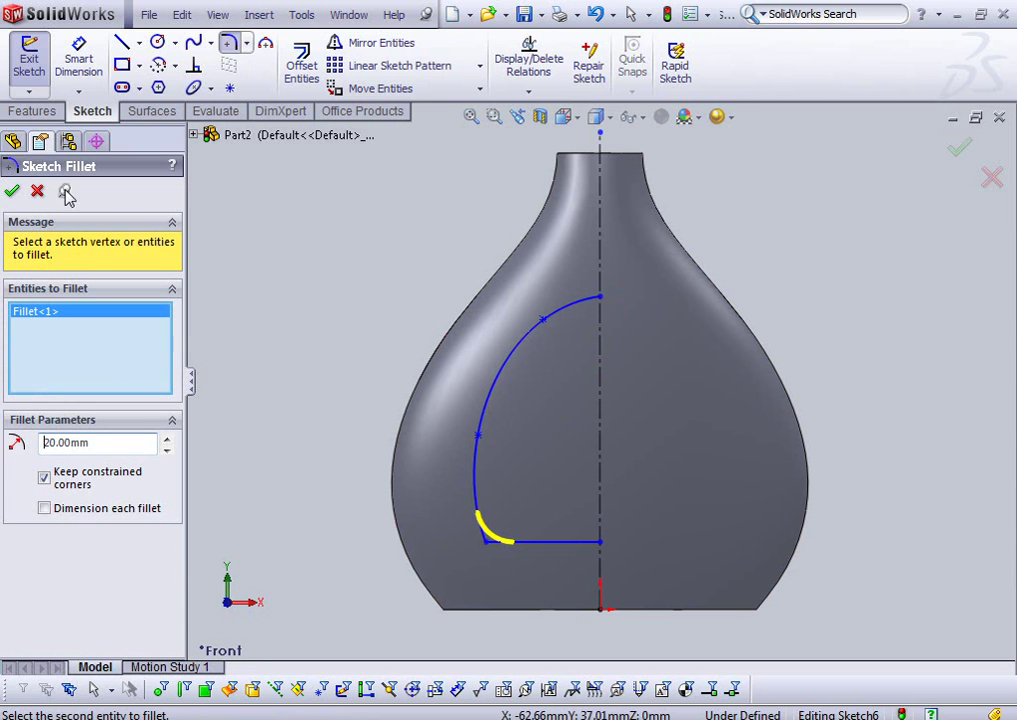
{"action": "left_click", "coordinate": [13, 191]}
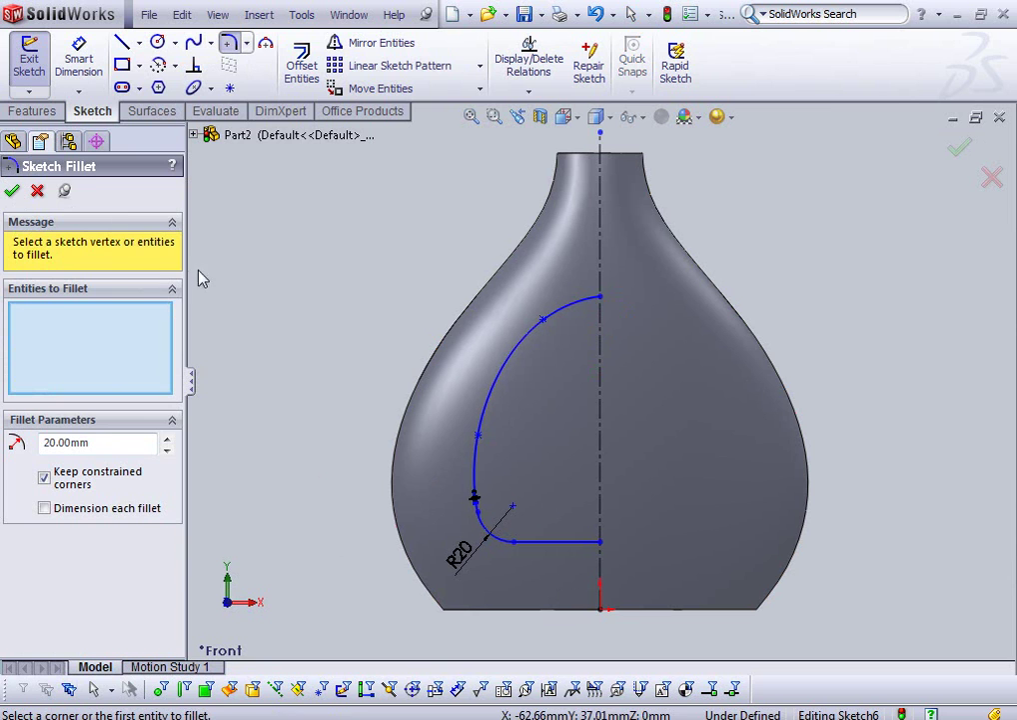
{"action": "left_click", "coordinate": [12, 191]}
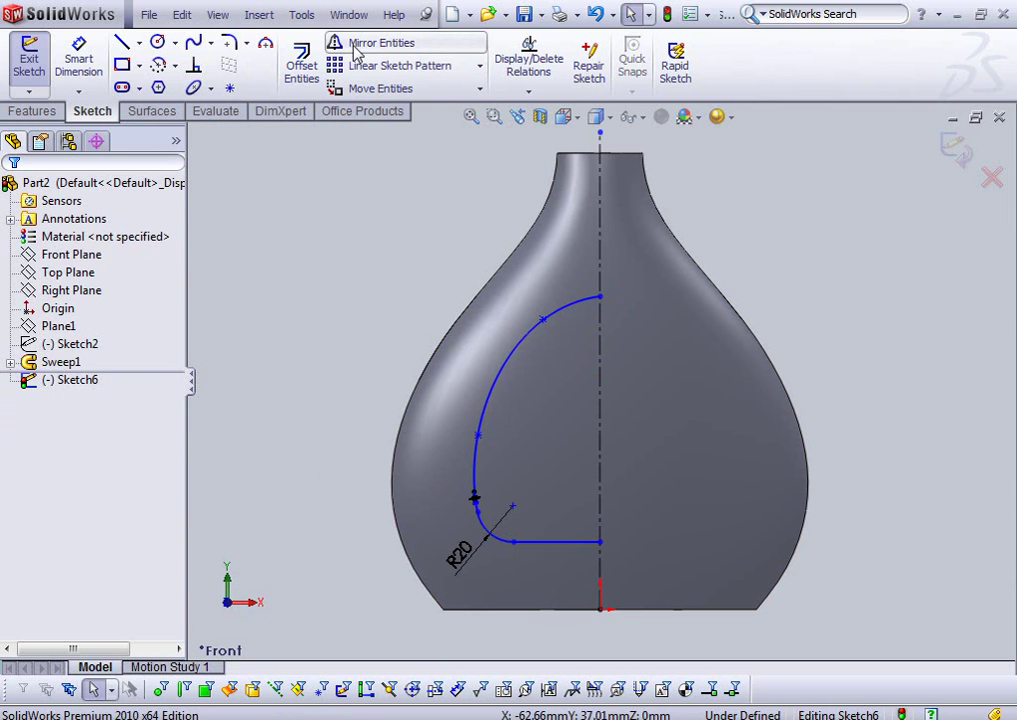
- Mirror the spline, fillet arc and bottom line about the centreline
{"action": "left_click", "coordinate": [351, 45]}
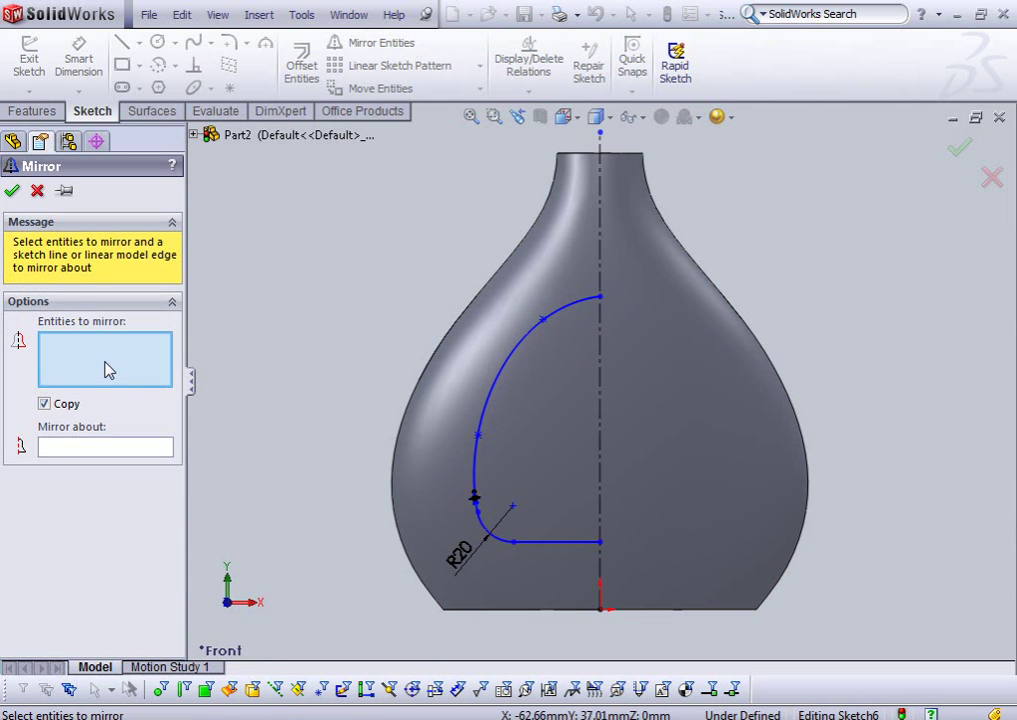
{"action": "left_click", "coordinate": [499, 384]}
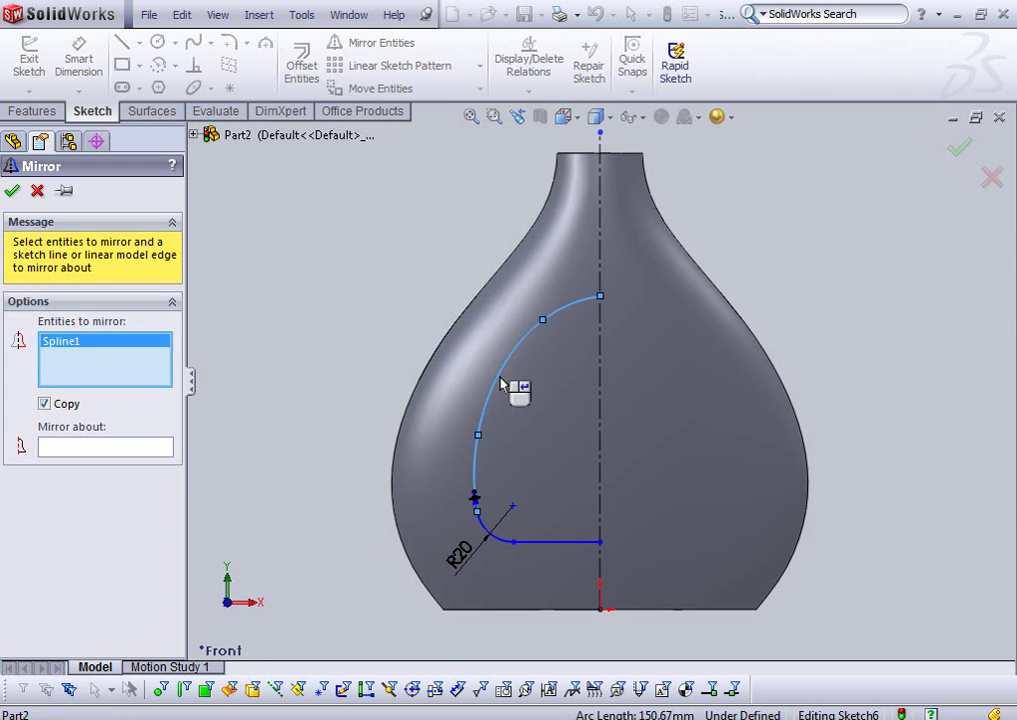
{"action": "left_click", "coordinate": [499, 540]}
{"action": "left_click", "coordinate": [548, 540]}
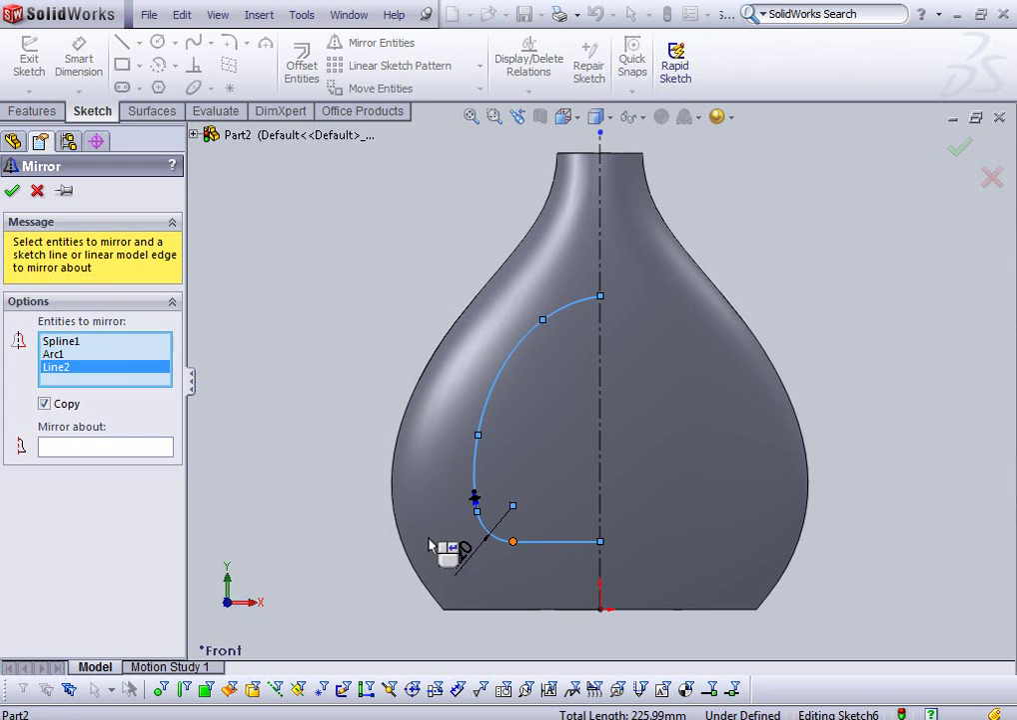
{"action": "left_click", "coordinate": [140, 449]}
{"action": "left_click", "coordinate": [599, 448]}
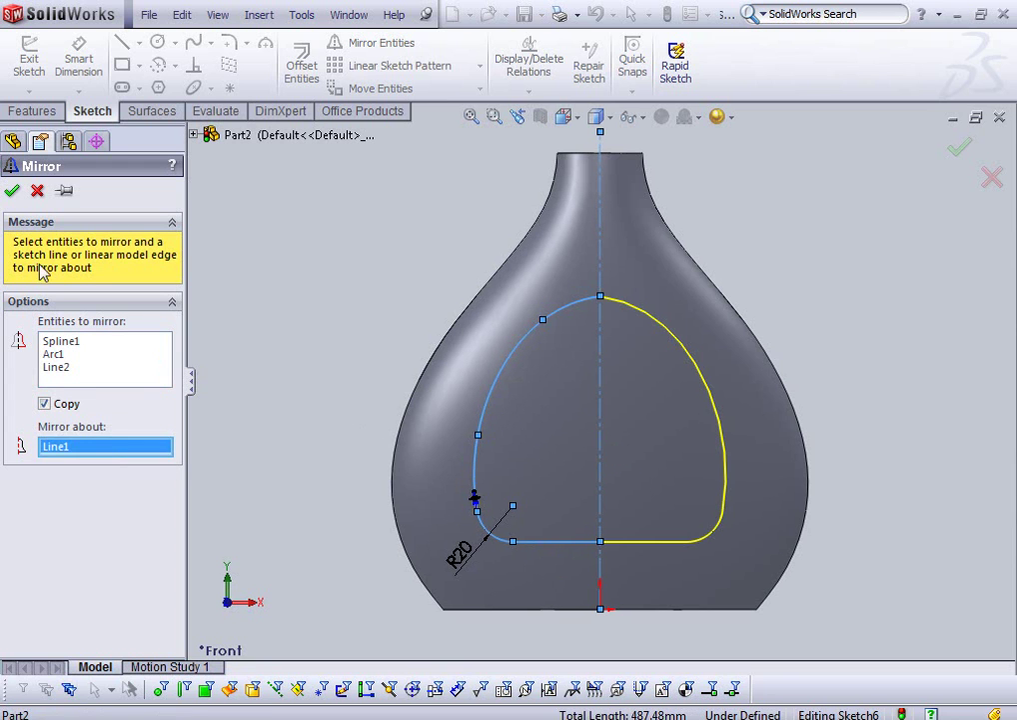
{"action": "left_click", "coordinate": [12, 191]}
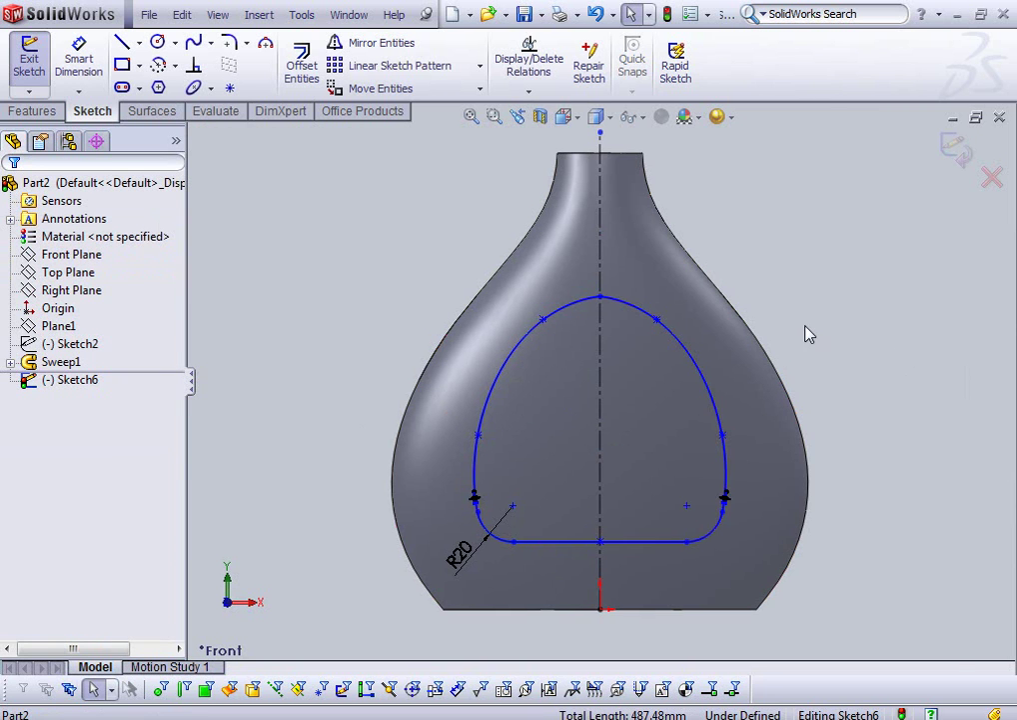
- Orbit the vase into a tilted 3-D view to inspect the mirrored arch
{"action": "scroll", "coordinate": [608, 272], "scroll_direction": "down", "scroll_amount": 3}
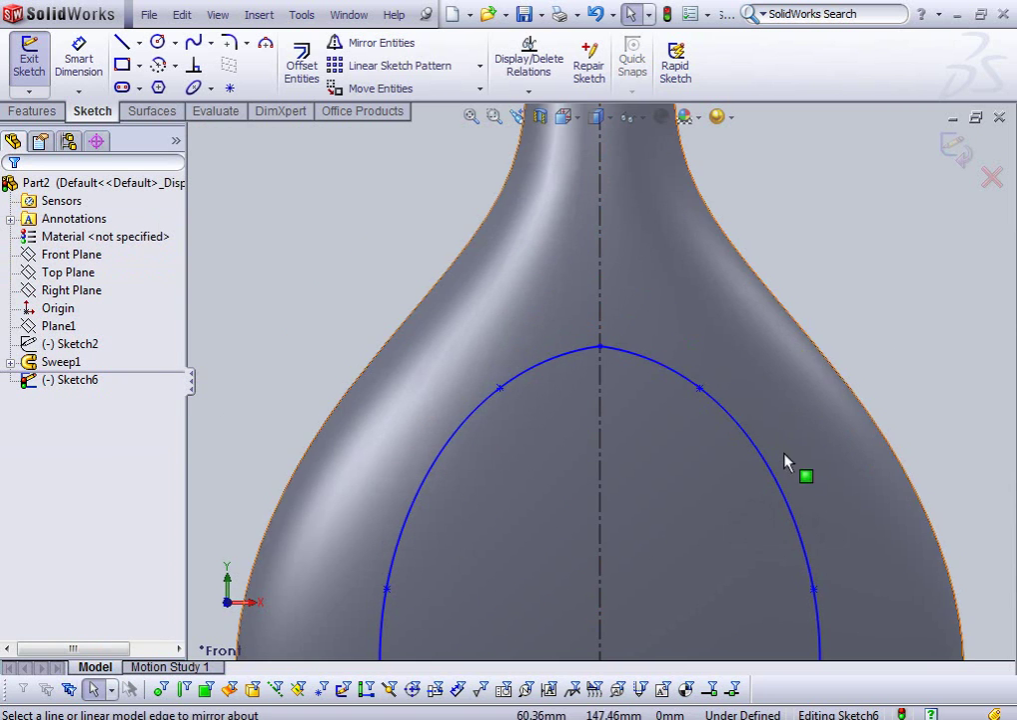
{"action": "scroll", "coordinate": [786, 462], "scroll_direction": "up", "scroll_amount": 3}
{"action": "scroll", "coordinate": [783, 510], "scroll_direction": "up", "scroll_amount": 2}
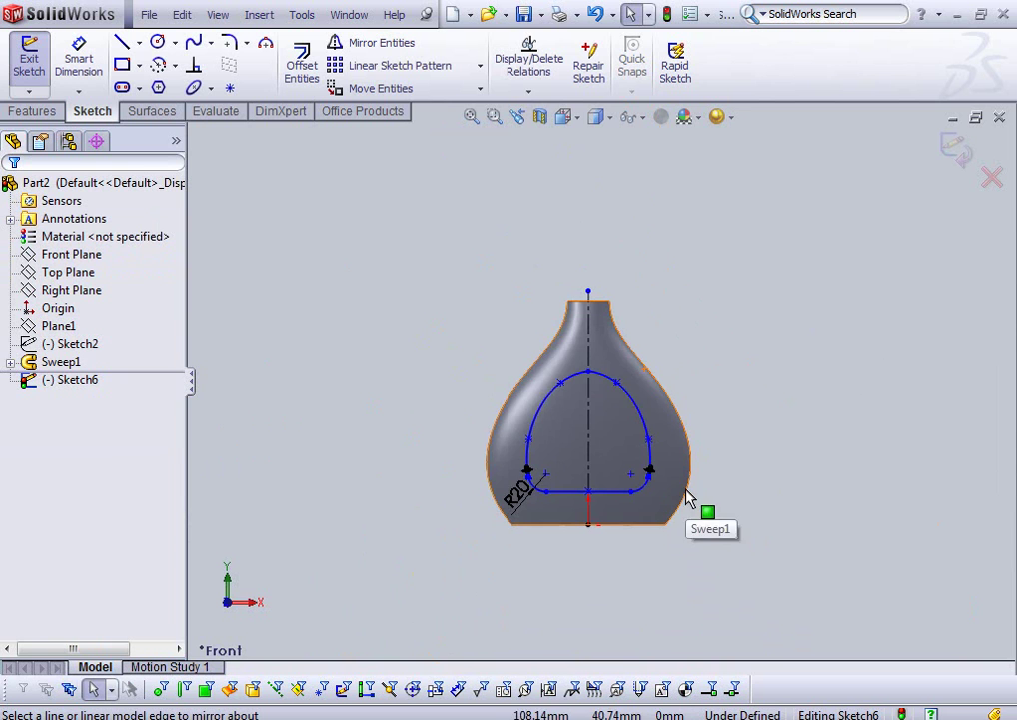
{"action": "mouse_move", "coordinate": [788, 320]}
{"action": "middle_mouse_down"}
{"action": "mouse_move", "coordinate": [627, 289]}
{"action": "mouse_move", "coordinate": [722, 341]}
{"action": "mouse_move", "coordinate": [718, 364]}
{"action": "mouse_move", "coordinate": [573, 340]}
{"action": "mouse_move", "coordinate": [508, 350]}
{"action": "middle_mouse_up"}
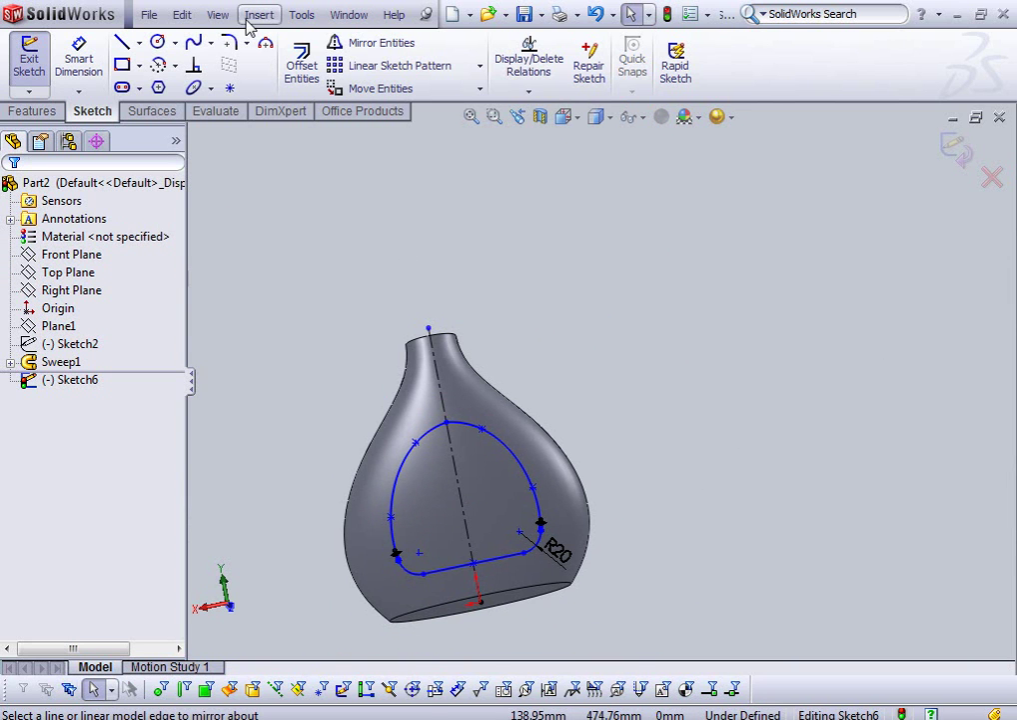
{"action": "left_click", "coordinate": [218, 15]}
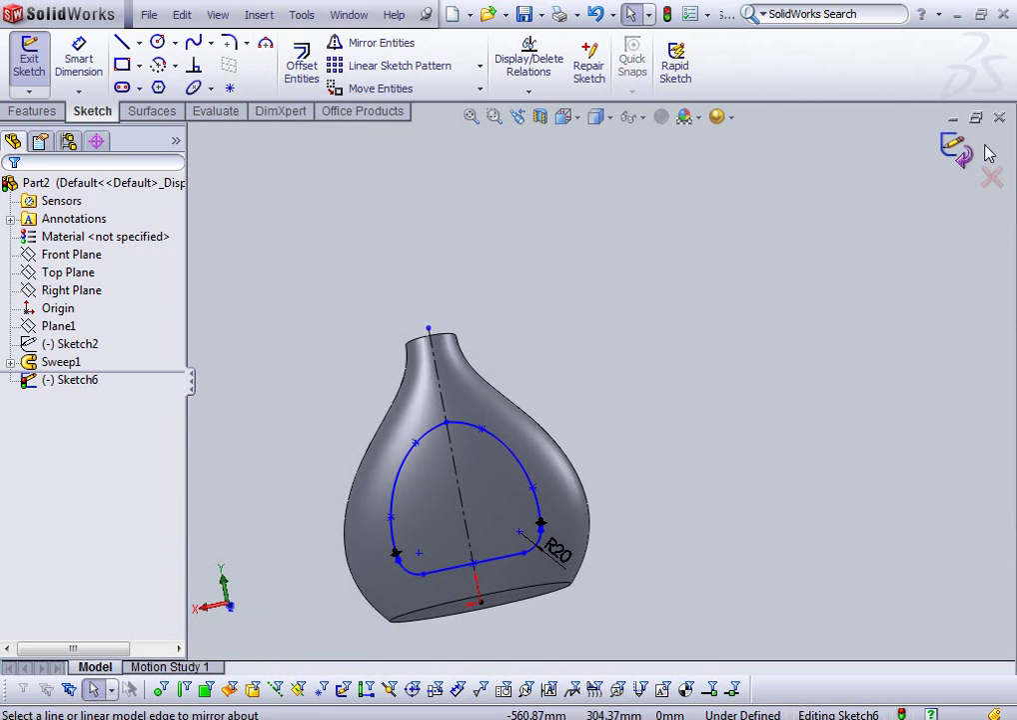
- Exit Sketch6 and start Insert > Curve > Projected with it selected
{"action": "left_click", "coordinate": [29, 57]}
{"action": "left_click", "coordinate": [258, 14]}
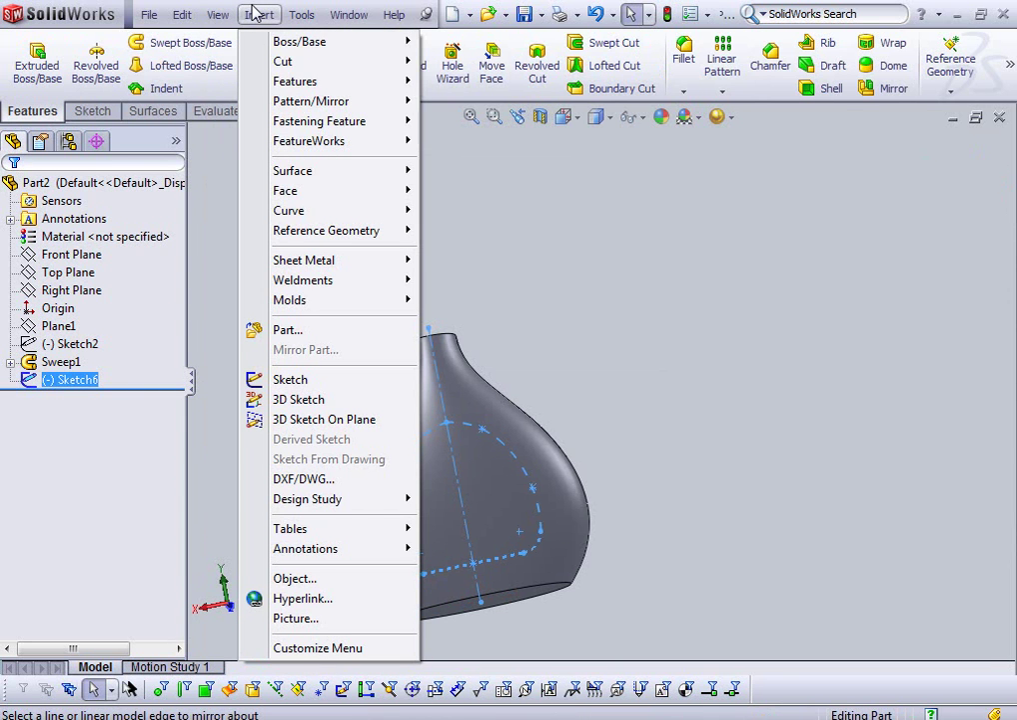
{"action": "mouse_move", "coordinate": [289, 210]}
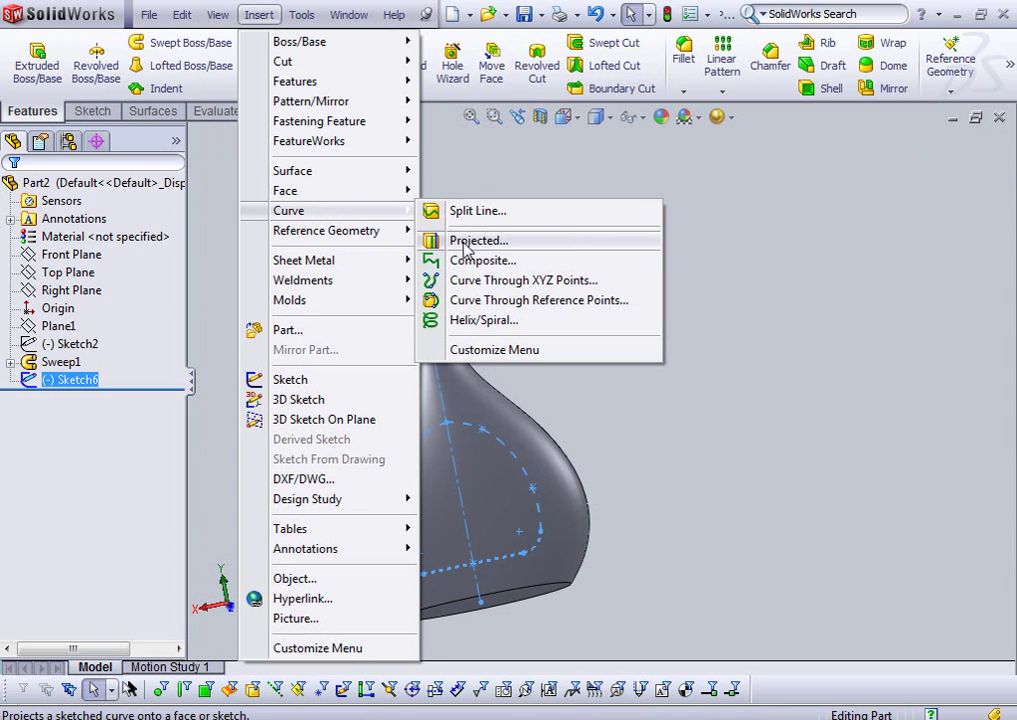
{"action": "left_click", "coordinate": [476, 243]}
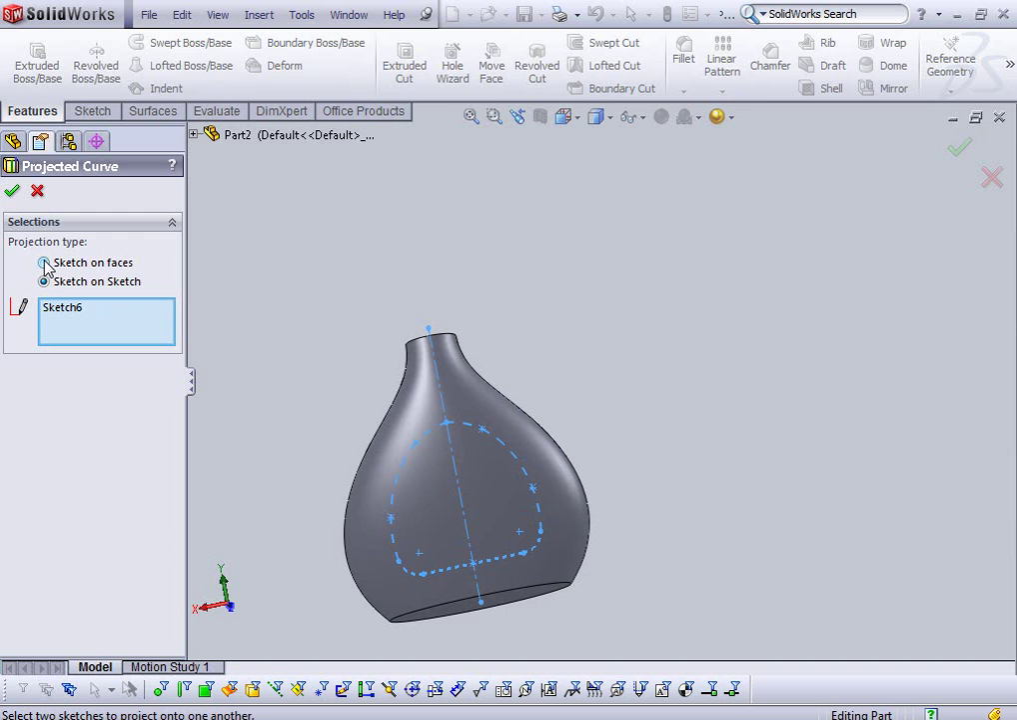
- Set projection to Sketch on faces, target the vase's front body face in Front view, and accept
{"action": "middle_click_drag", "start_coordinate": [570, 356], "coordinate": [432, 390]}
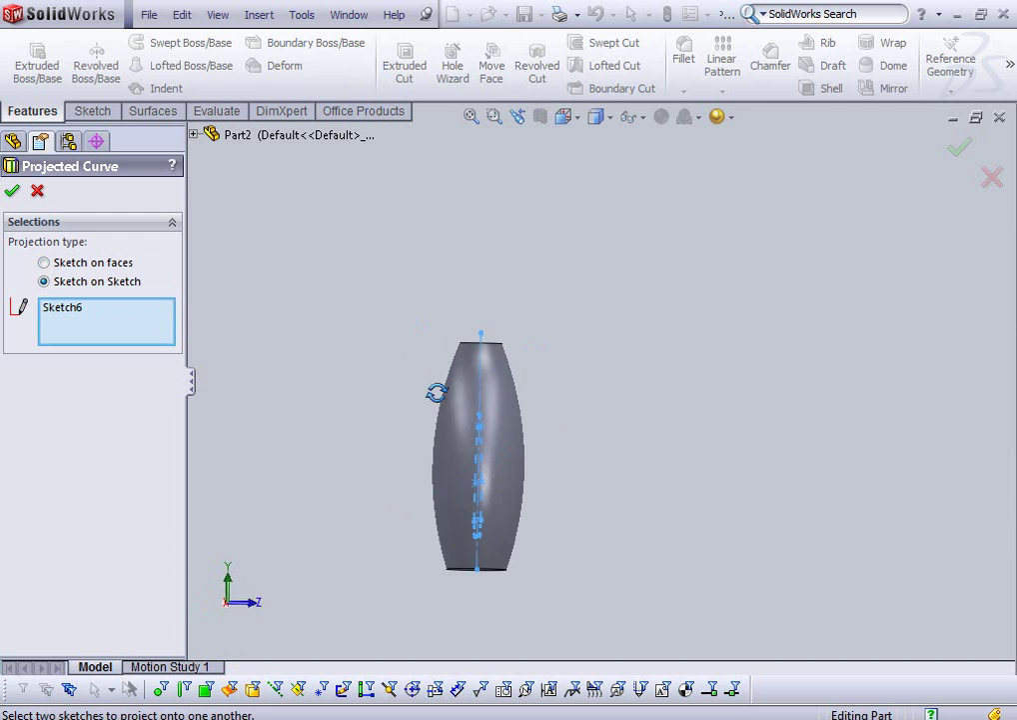
{"action": "left_click", "coordinate": [44, 263]}
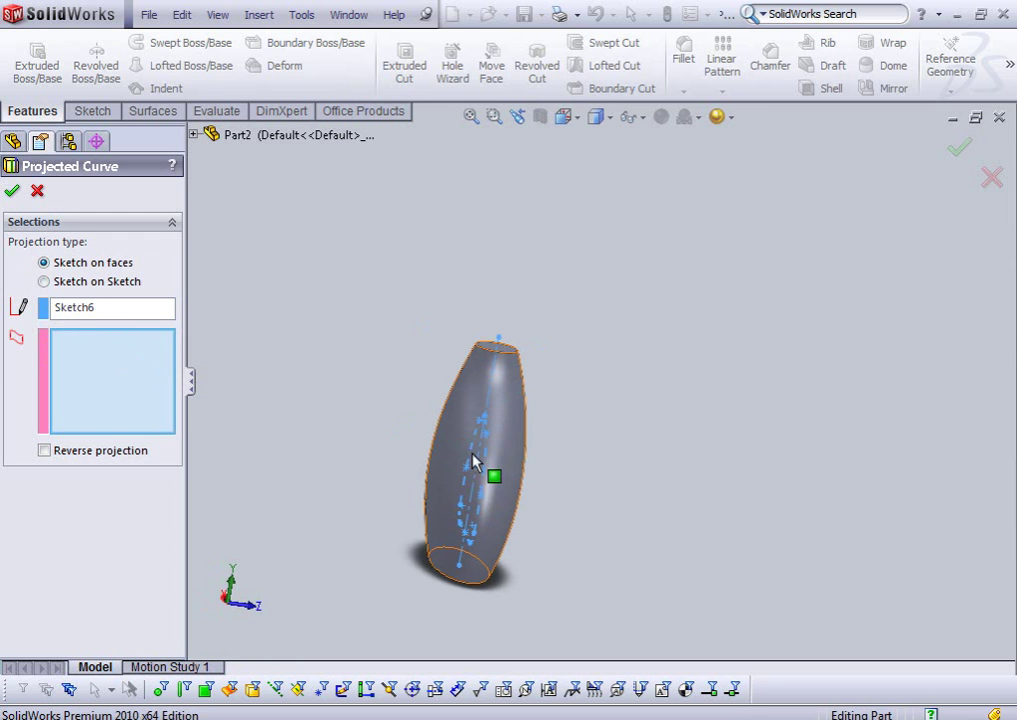
{"action": "key", "text": "ctrl+1"}
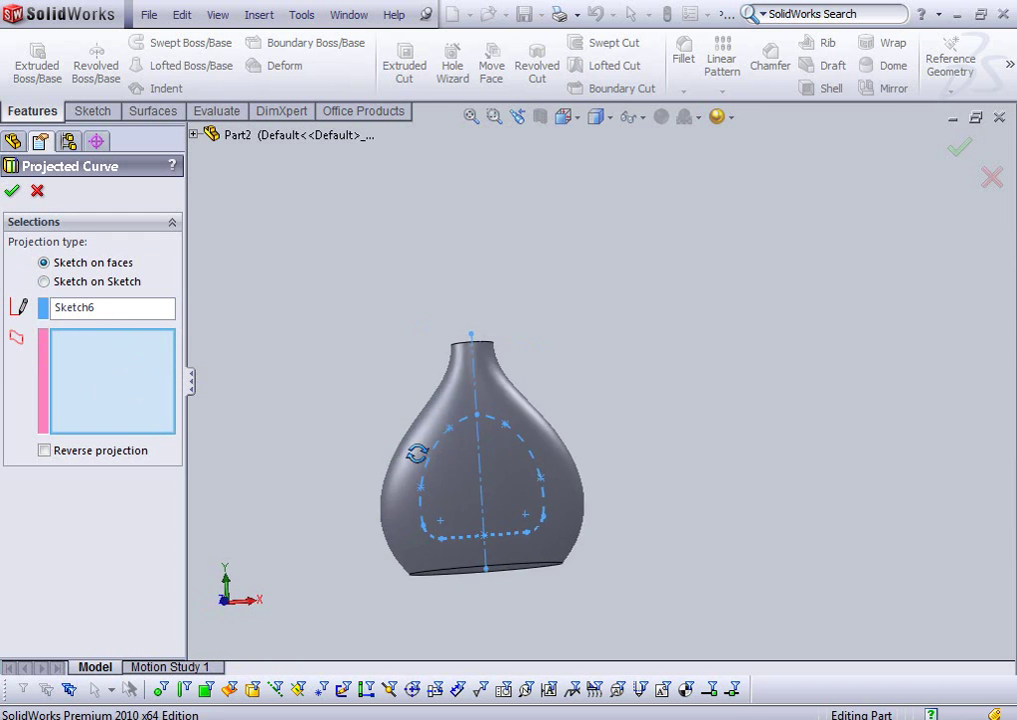
{"action": "left_click", "coordinate": [519, 487]}
{"action": "mouse_move", "coordinate": [420, 504]}
{"action": "middle_mouse_down"}
{"action": "mouse_move", "coordinate": [566, 524]}
{"action": "mouse_move", "coordinate": [585, 499]}
{"action": "mouse_move", "coordinate": [547, 518]}
{"action": "mouse_move", "coordinate": [569, 517]}
{"action": "mouse_move", "coordinate": [432, 488]}
{"action": "mouse_move", "coordinate": [472, 513]}
{"action": "middle_mouse_up"}
{"action": "middle_click_drag", "start_coordinate": [520, 529], "coordinate": [505, 528]}
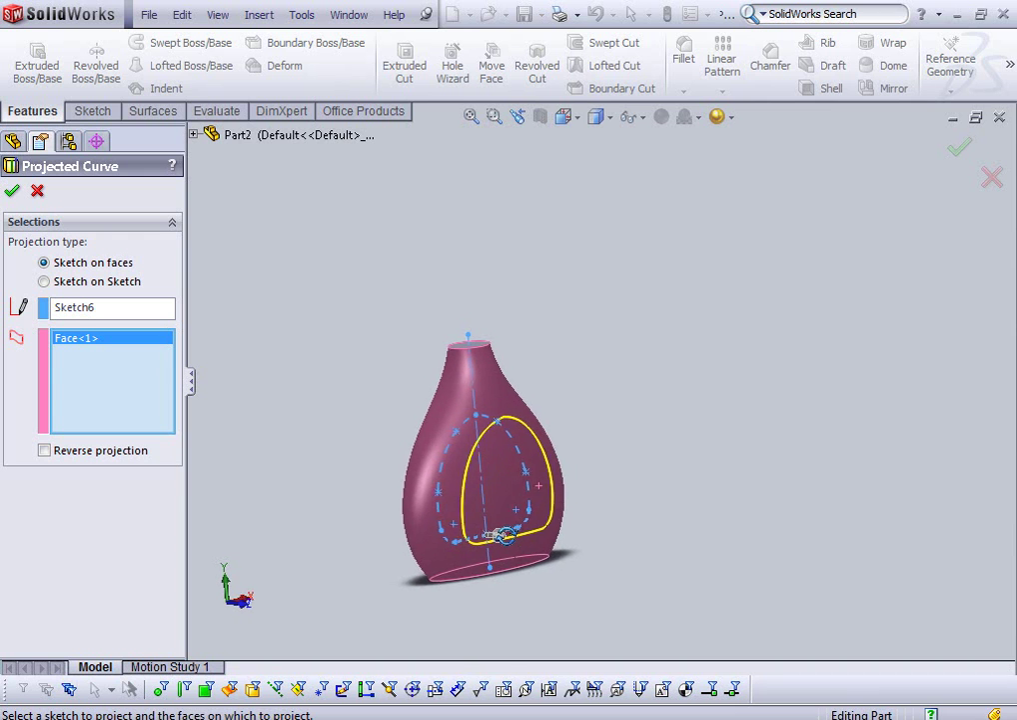
{"action": "left_click", "coordinate": [11, 191]}
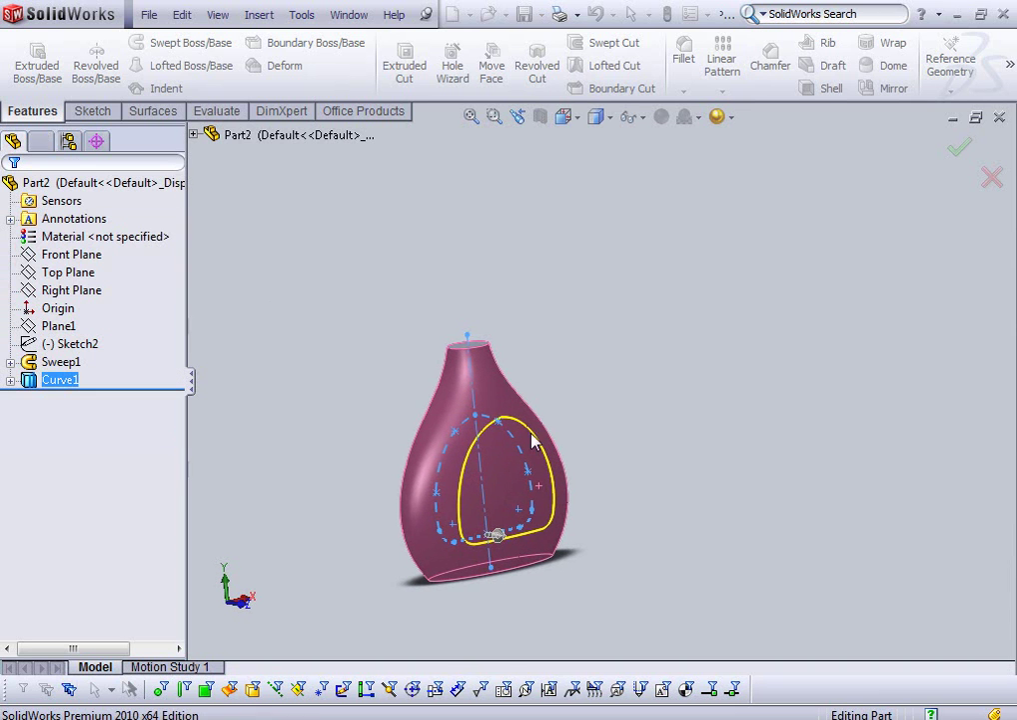
{"action": "middle_click_drag", "start_coordinate": [808, 589], "coordinate": [44, 427]}
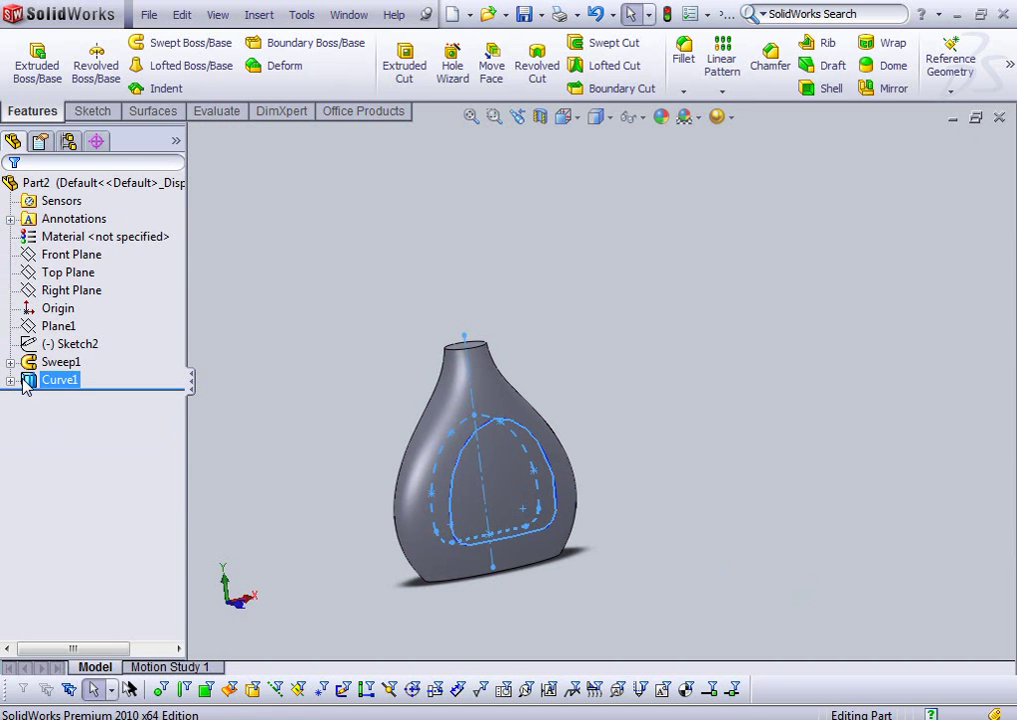
{"action": "left_click", "coordinate": [9, 380]}
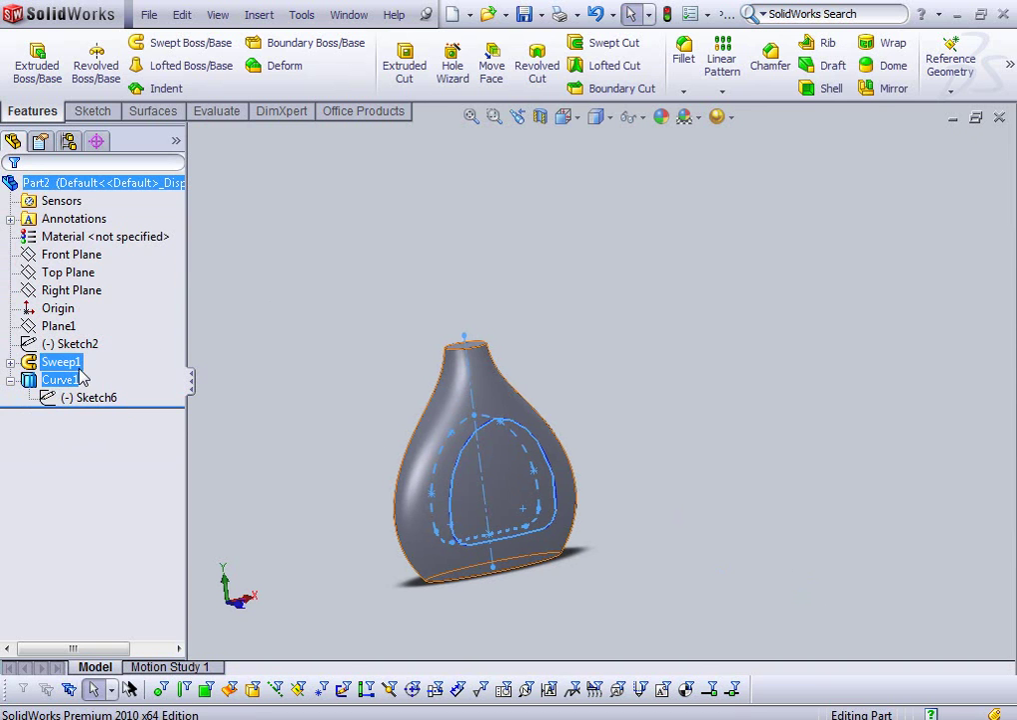
{"action": "left_click", "coordinate": [10, 379]}
{"action": "mouse_move", "coordinate": [640, 459]}
{"action": "middle_mouse_down"}
{"action": "mouse_move", "coordinate": [692, 470]}
{"action": "mouse_move", "coordinate": [577, 449]}
{"action": "mouse_move", "coordinate": [643, 479]}
{"action": "mouse_move", "coordinate": [689, 527]}
{"action": "mouse_move", "coordinate": [708, 590]}
{"action": "middle_mouse_up"}
{"action": "scroll", "coordinate": [575, 546], "scroll_direction": "down", "scroll_amount": 3}
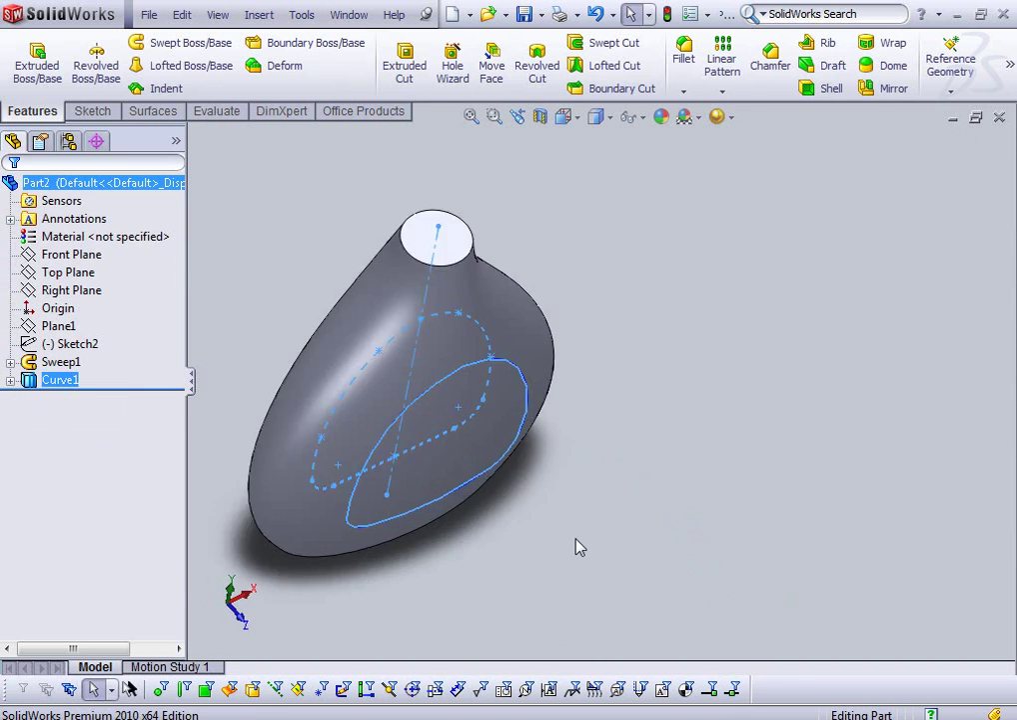
{"action": "scroll", "coordinate": [576, 546], "scroll_direction": "down", "scroll_amount": 2}
{"action": "mouse_move", "coordinate": [551, 534]}
{"action": "middle_mouse_down"}
{"action": "mouse_move", "coordinate": [563, 527]}
{"action": "mouse_move", "coordinate": [613, 549]}
{"action": "mouse_move", "coordinate": [512, 497]}
{"action": "mouse_move", "coordinate": [516, 376]}
{"action": "mouse_move", "coordinate": [590, 406]}
{"action": "middle_mouse_up"}
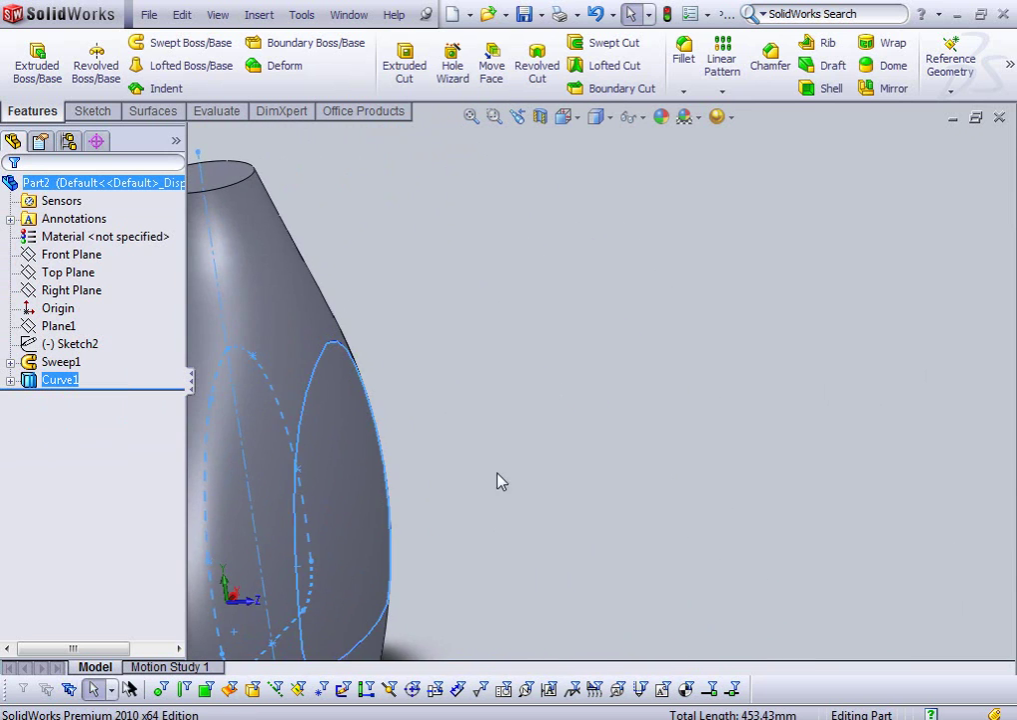
{"action": "scroll", "coordinate": [500, 480], "scroll_direction": "up", "scroll_amount": 3}
{"action": "mouse_move", "coordinate": [529, 460]}
{"action": "middle_mouse_down"}
{"action": "mouse_move", "coordinate": [486, 466]}
{"action": "mouse_move", "coordinate": [458, 484]}
{"action": "mouse_move", "coordinate": [402, 430]}
{"action": "mouse_move", "coordinate": [357, 411]}
{"action": "mouse_move", "coordinate": [470, 448]}
{"action": "mouse_move", "coordinate": [489, 489]}
{"action": "mouse_move", "coordinate": [568, 529]}
{"action": "middle_mouse_up"}
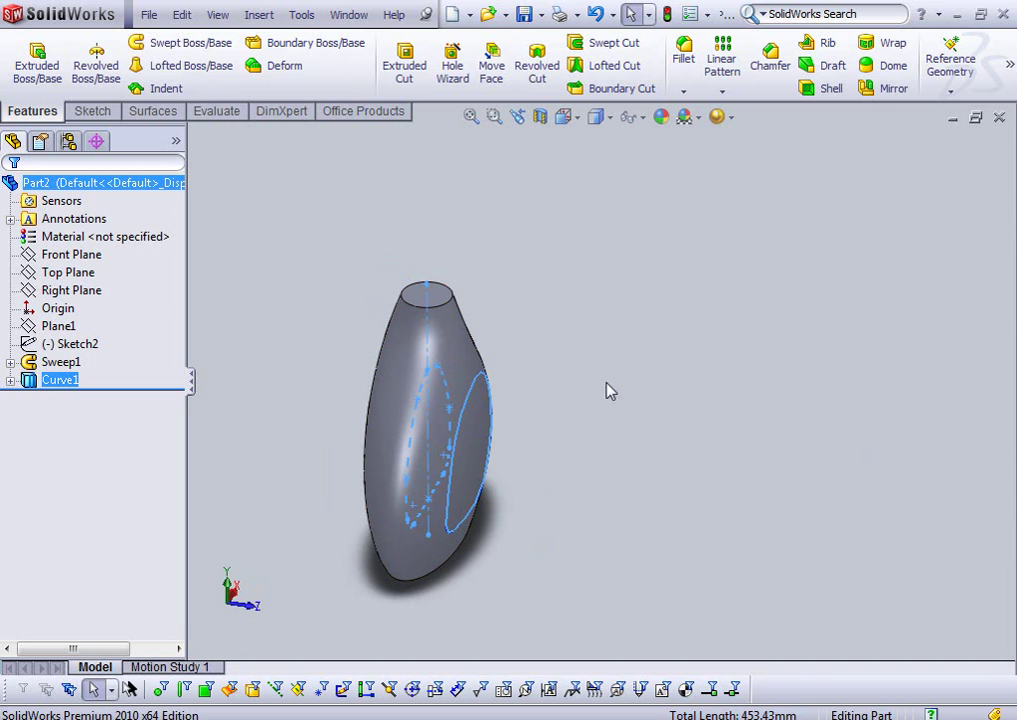
- Start a new reference plane and delete the stray Curve1 entry from its references
{"action": "left_click", "coordinate": [259, 15]}
{"action": "mouse_move", "coordinate": [288, 210]}
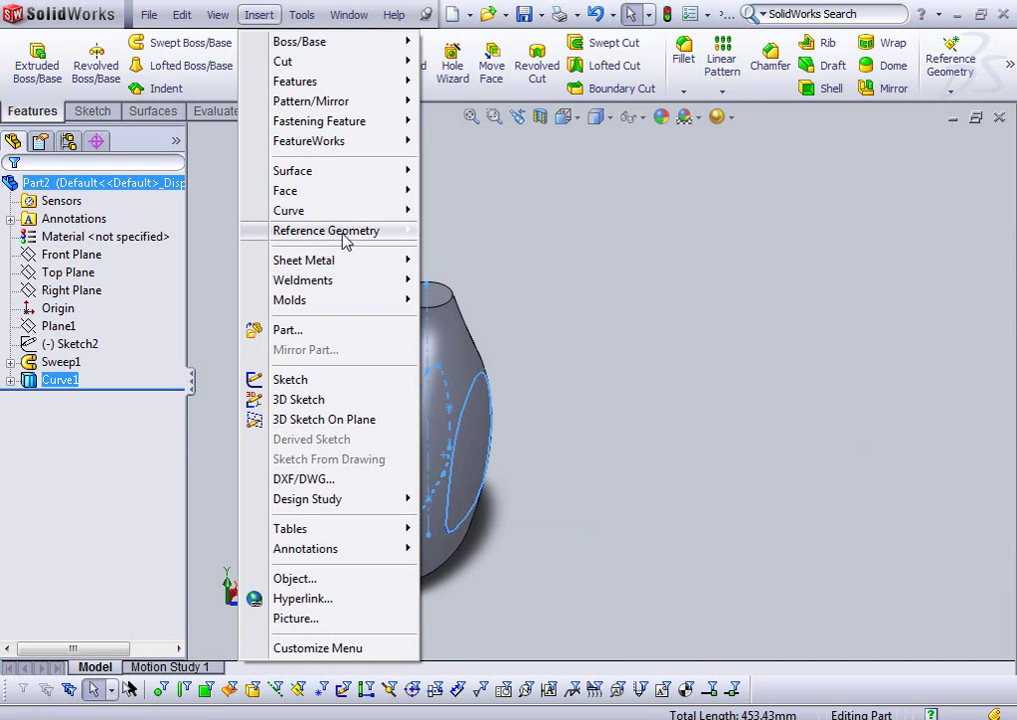
{"action": "left_click", "coordinate": [452, 231]}
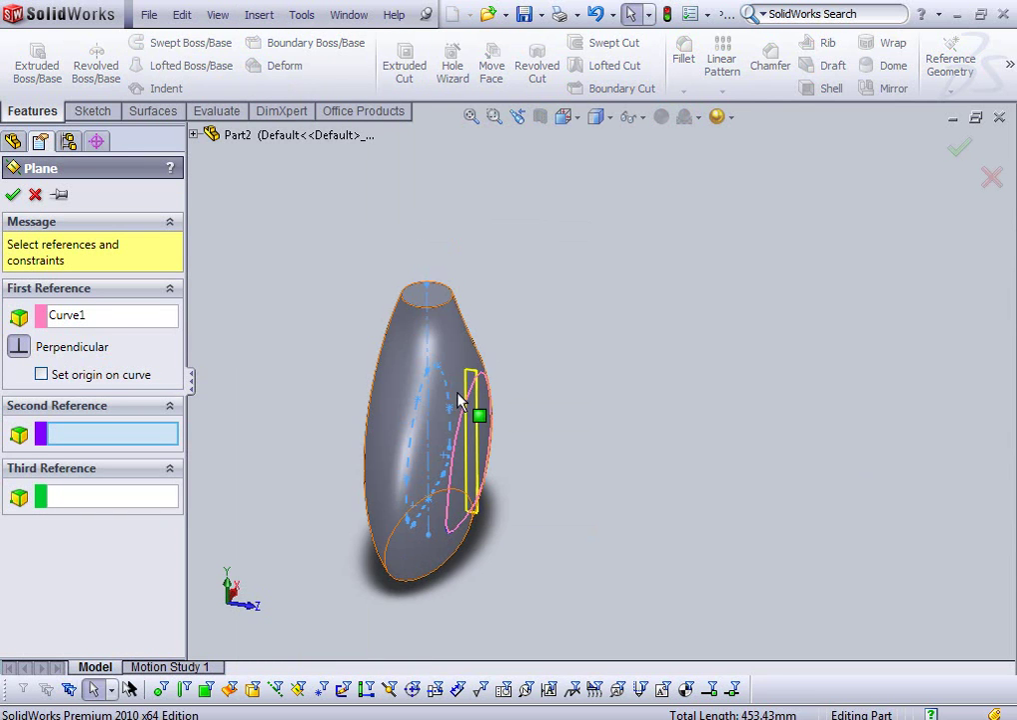
{"action": "scroll", "coordinate": [489, 408], "scroll_direction": "down", "scroll_amount": 3}
{"action": "scroll", "coordinate": [537, 370], "scroll_direction": "down", "scroll_amount": 3}
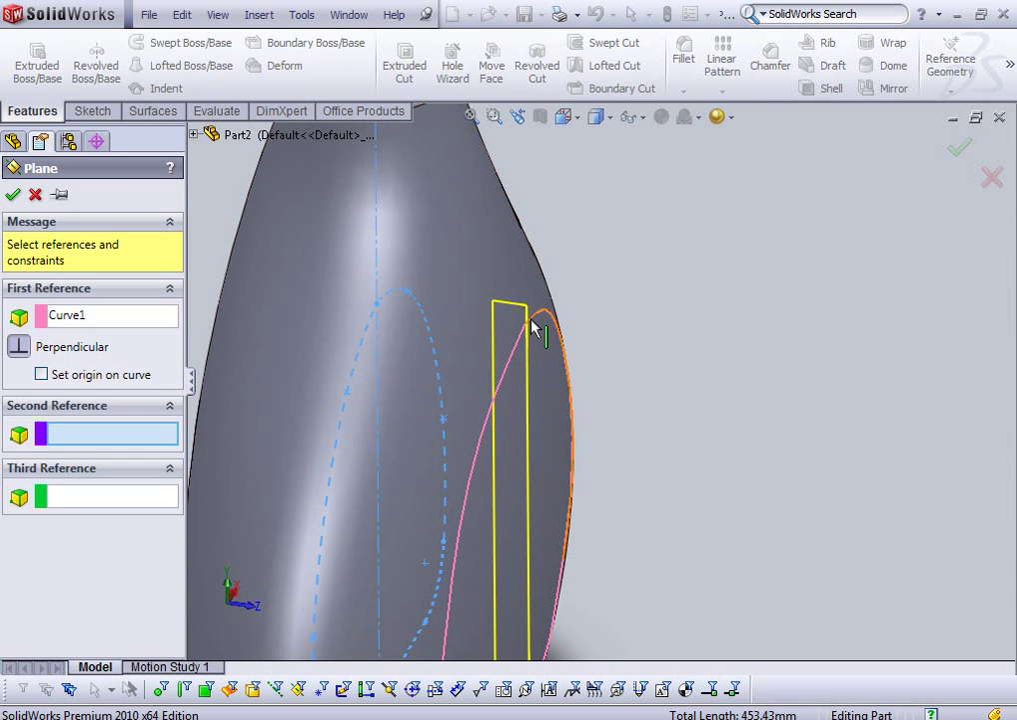
{"action": "left_click", "coordinate": [540, 318]}
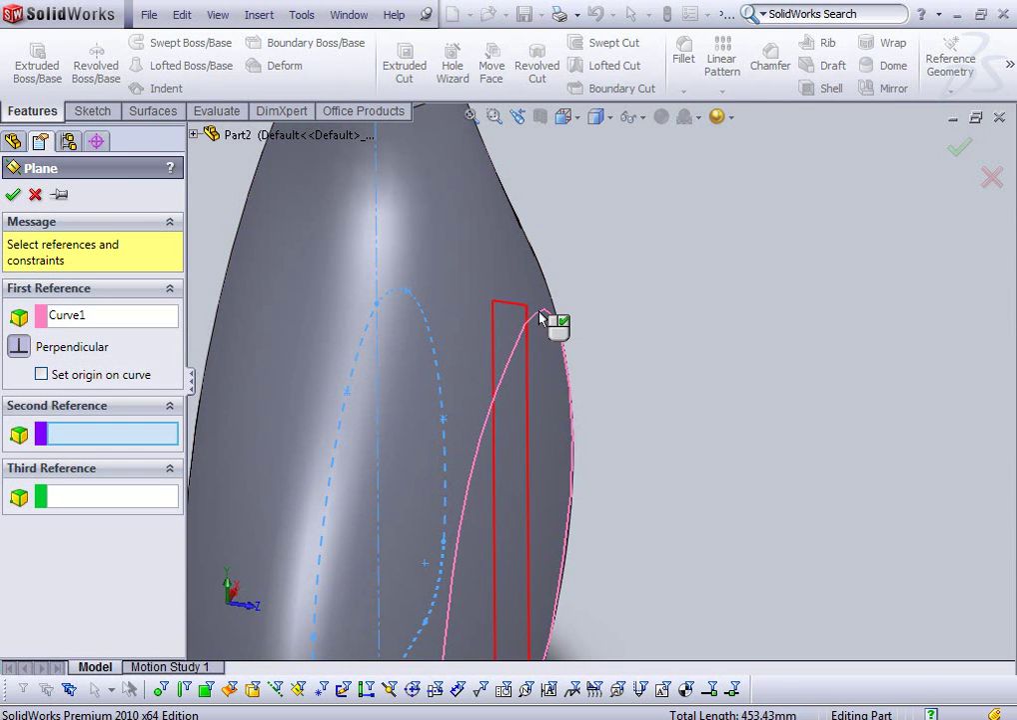
{"action": "left_click", "coordinate": [540, 318]}
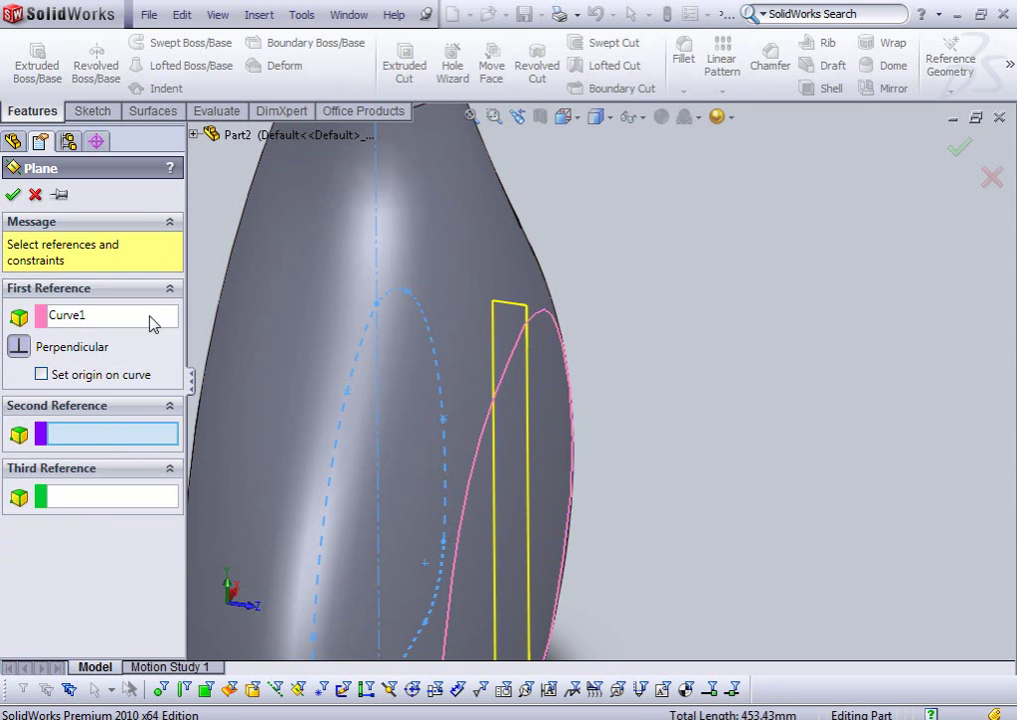
{"action": "left_click", "coordinate": [84, 316]}
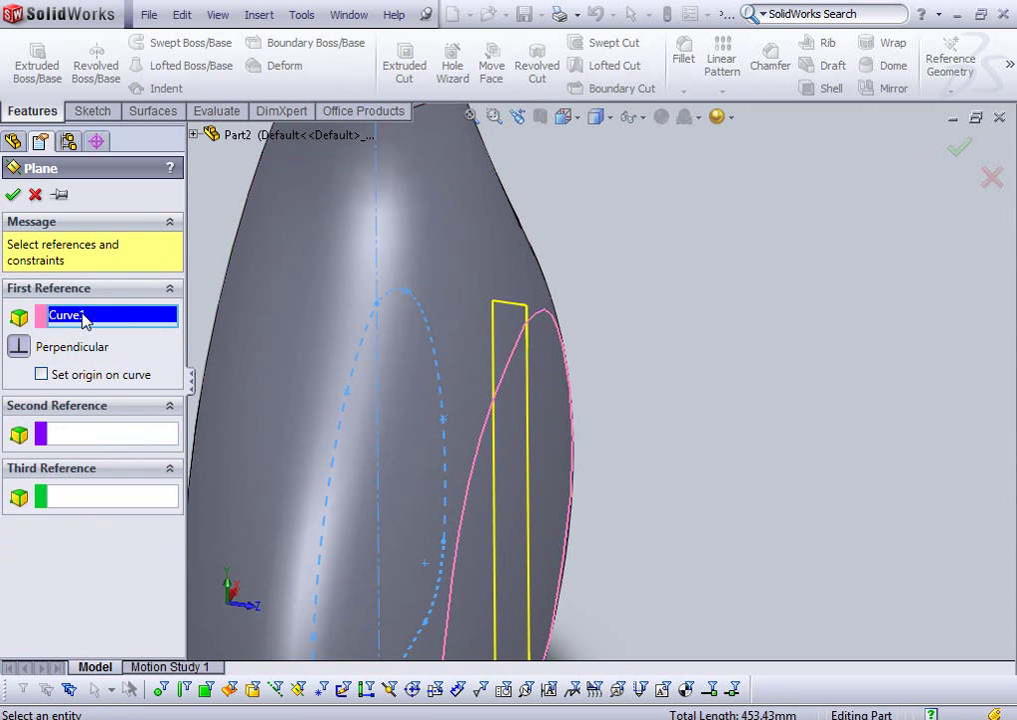
{"action": "key", "text": "Delete"}
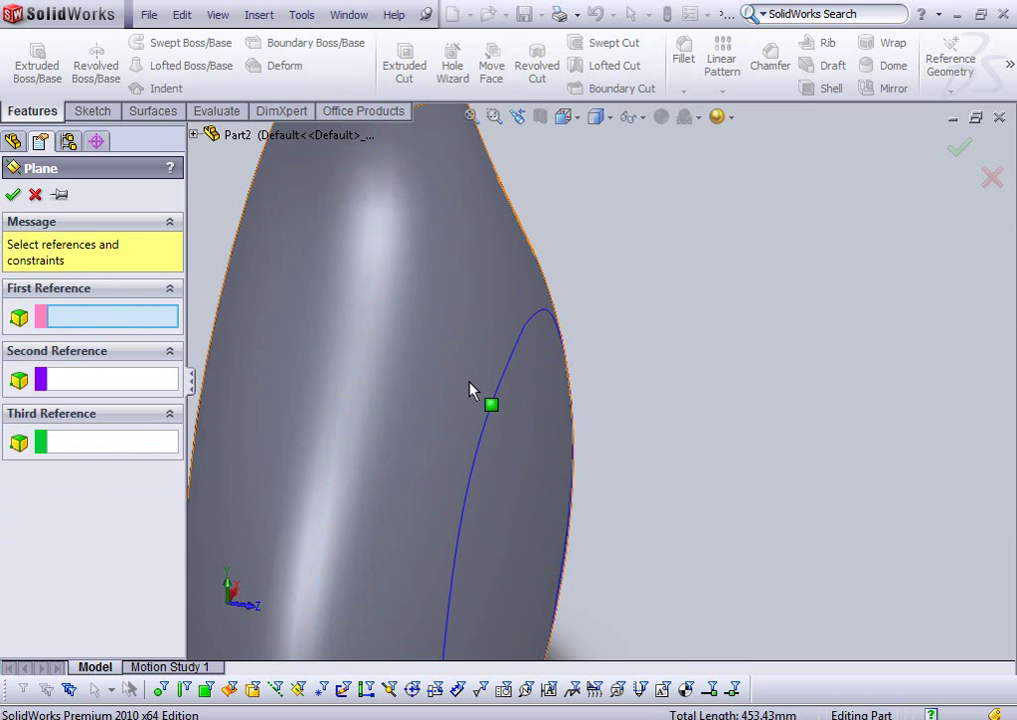
- Select the rim curve as the plane's first reference, perpendicular to it
{"action": "scroll", "coordinate": [600, 447], "scroll_direction": "down", "scroll_amount": 2}
{"action": "scroll", "coordinate": [575, 430], "scroll_direction": "down", "scroll_amount": 2}
{"action": "scroll", "coordinate": [491, 427], "scroll_direction": "down", "scroll_amount": 3}
{"action": "scroll", "coordinate": [491, 427], "scroll_direction": "up", "scroll_amount": 2}
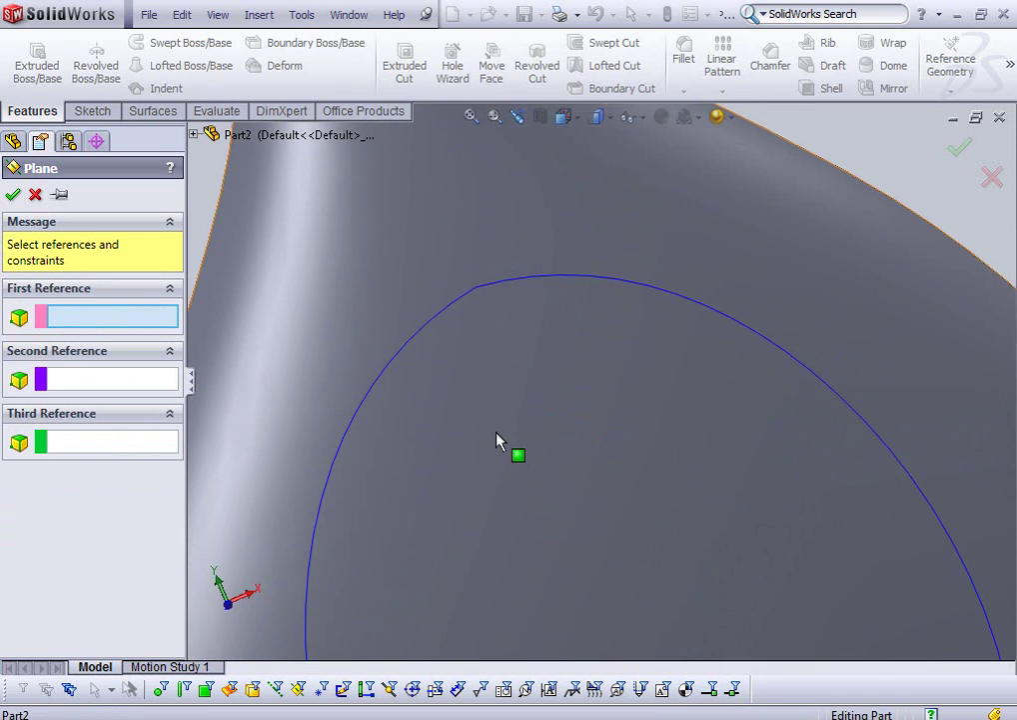
{"action": "scroll", "coordinate": [500, 443], "scroll_direction": "up", "scroll_amount": 2}
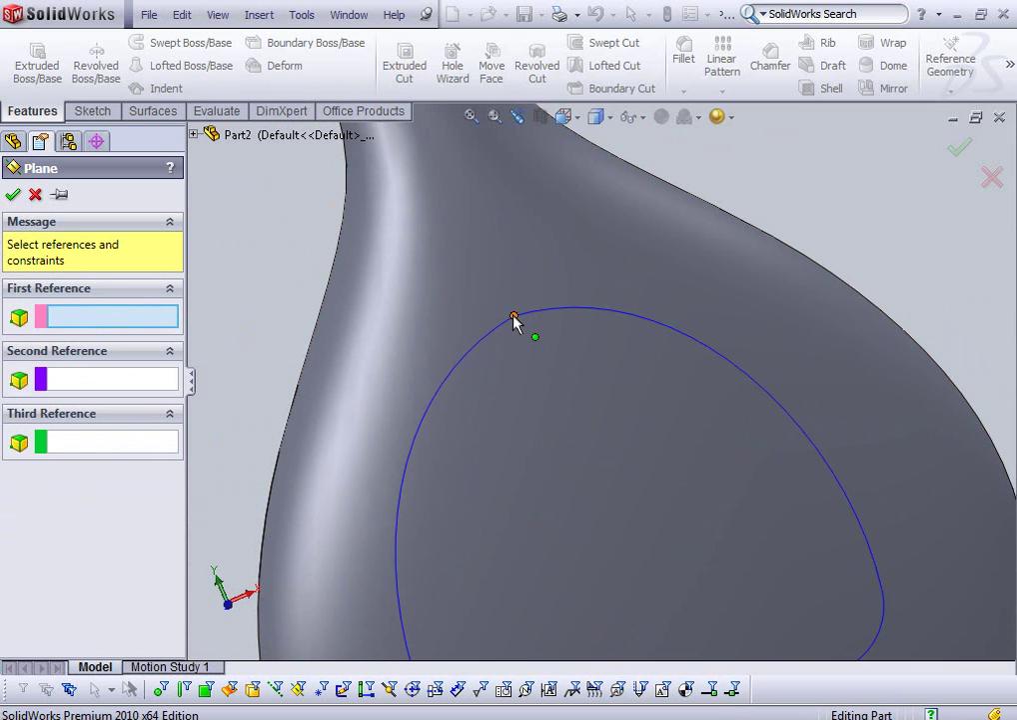
{"action": "left_click", "coordinate": [524, 322]}
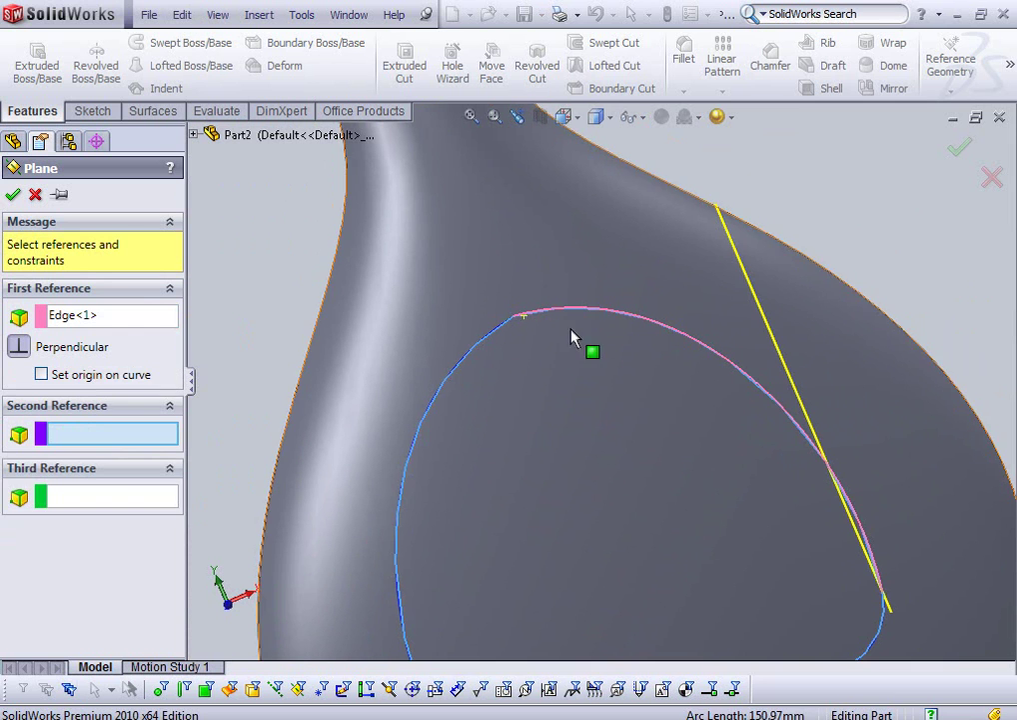
- Make the plane coincident with the curve's top point and confirm Plane2
{"action": "middle_click_drag", "start_coordinate": [636, 356], "coordinate": [660, 337]}
{"action": "scroll", "coordinate": [697, 357], "scroll_direction": "up", "scroll_amount": 3}
{"action": "scroll", "coordinate": [783, 503], "scroll_direction": "up", "scroll_amount": 3}
{"action": "mouse_move", "coordinate": [783, 504]}
{"action": "middle_mouse_down"}
{"action": "mouse_move", "coordinate": [686, 545]}
{"action": "mouse_move", "coordinate": [711, 552]}
{"action": "middle_mouse_up"}
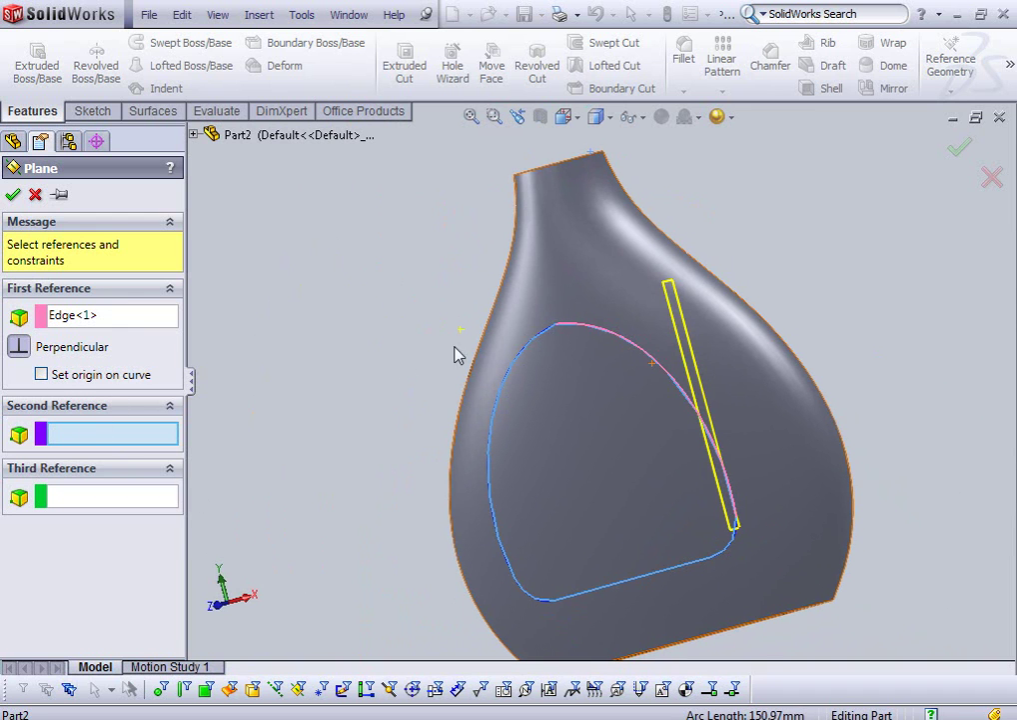
{"action": "left_click", "coordinate": [557, 326]}
{"action": "mouse_move", "coordinate": [566, 336]}
{"action": "middle_mouse_down"}
{"action": "mouse_move", "coordinate": [706, 440]}
{"action": "mouse_move", "coordinate": [717, 421]}
{"action": "middle_mouse_up"}
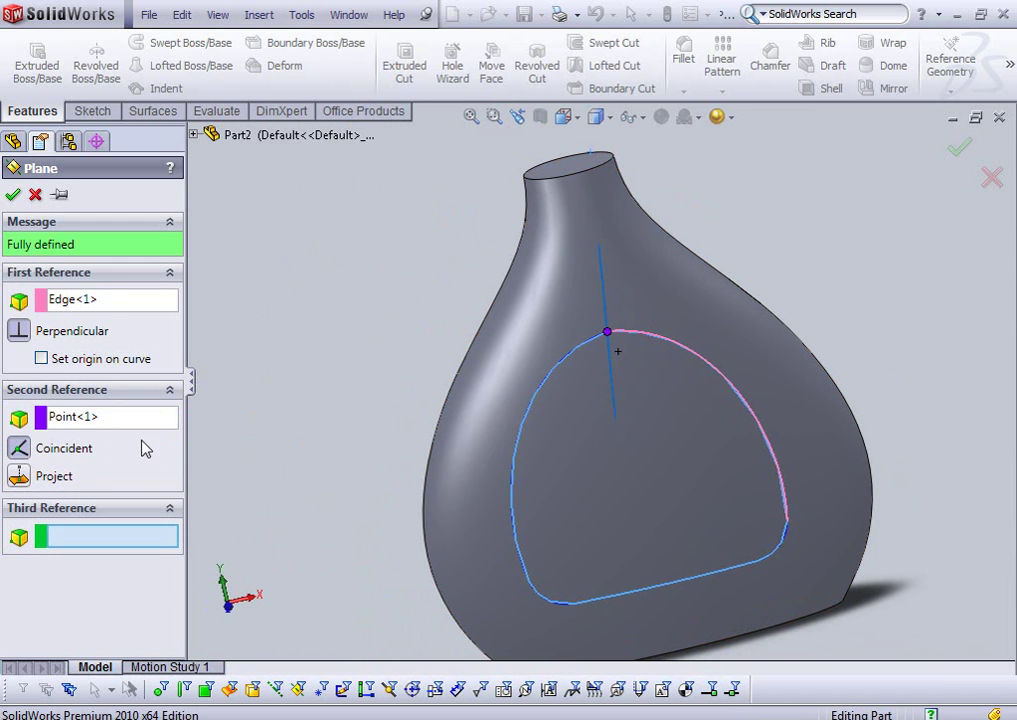
{"action": "middle_click_drag", "start_coordinate": [516, 445], "coordinate": [475, 421]}
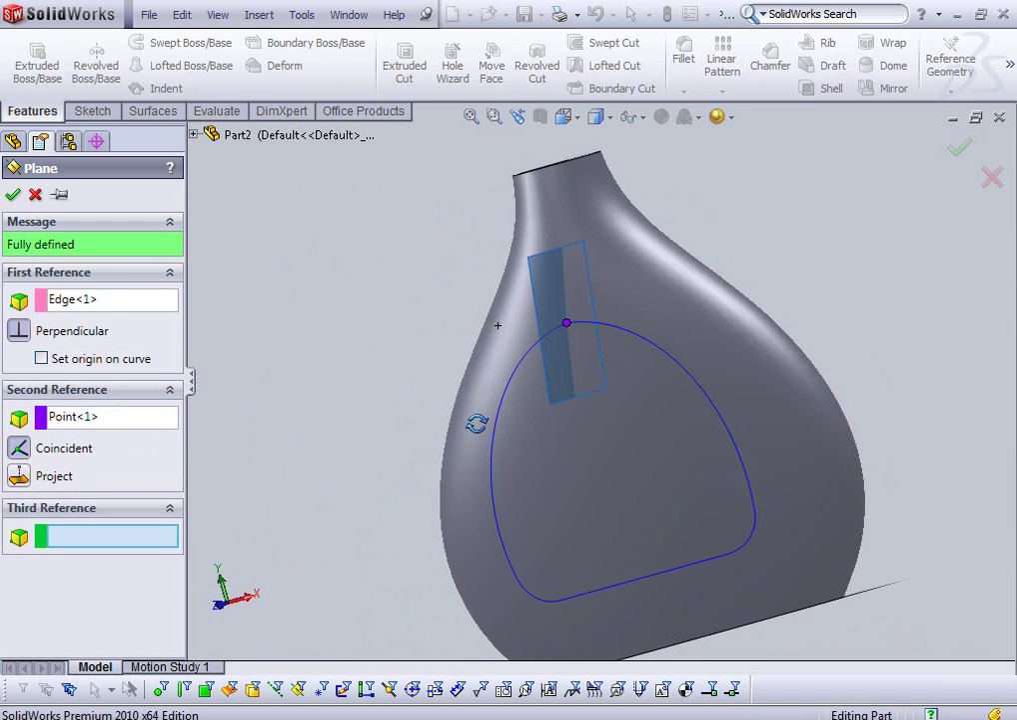
{"action": "left_click", "coordinate": [12, 196]}
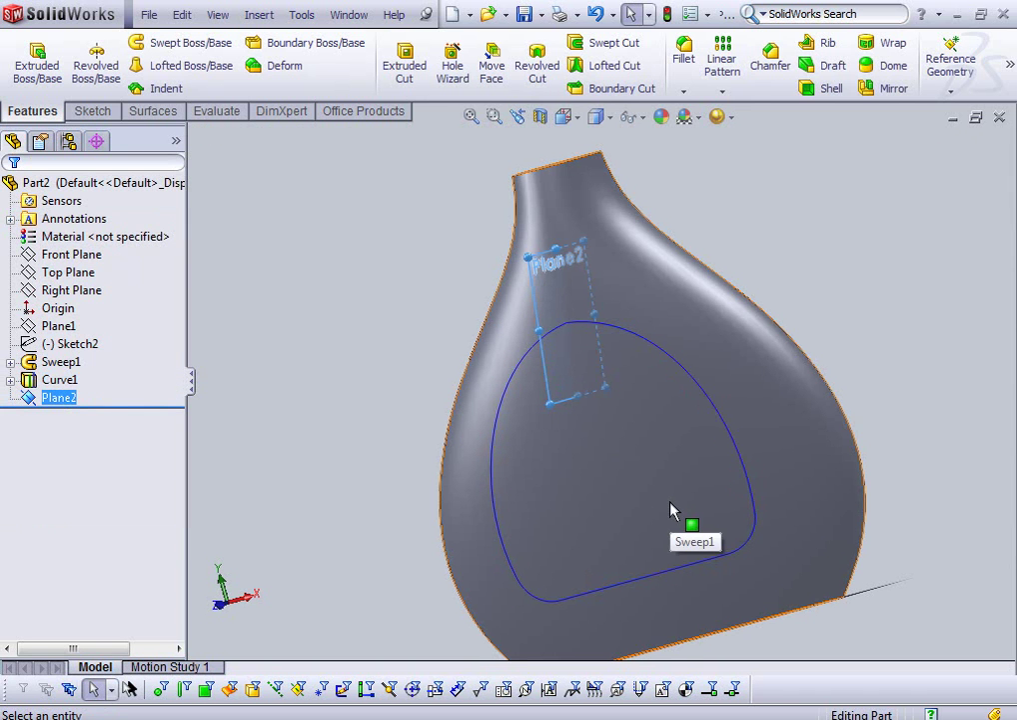
- Set the view Normal To Plane2, zoom in, and open Sketch7 on it
{"action": "key", "text": "space"}
{"action": "left_click", "coordinate": [747, 369]}
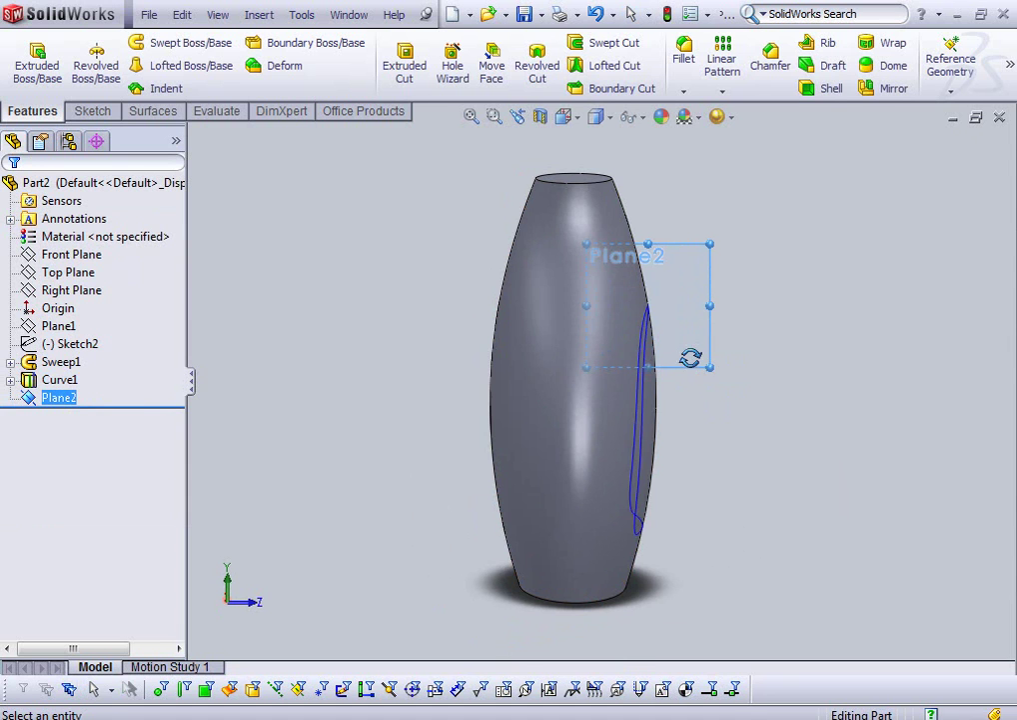
{"action": "scroll", "coordinate": [692, 368], "scroll_direction": "down", "scroll_amount": 3}
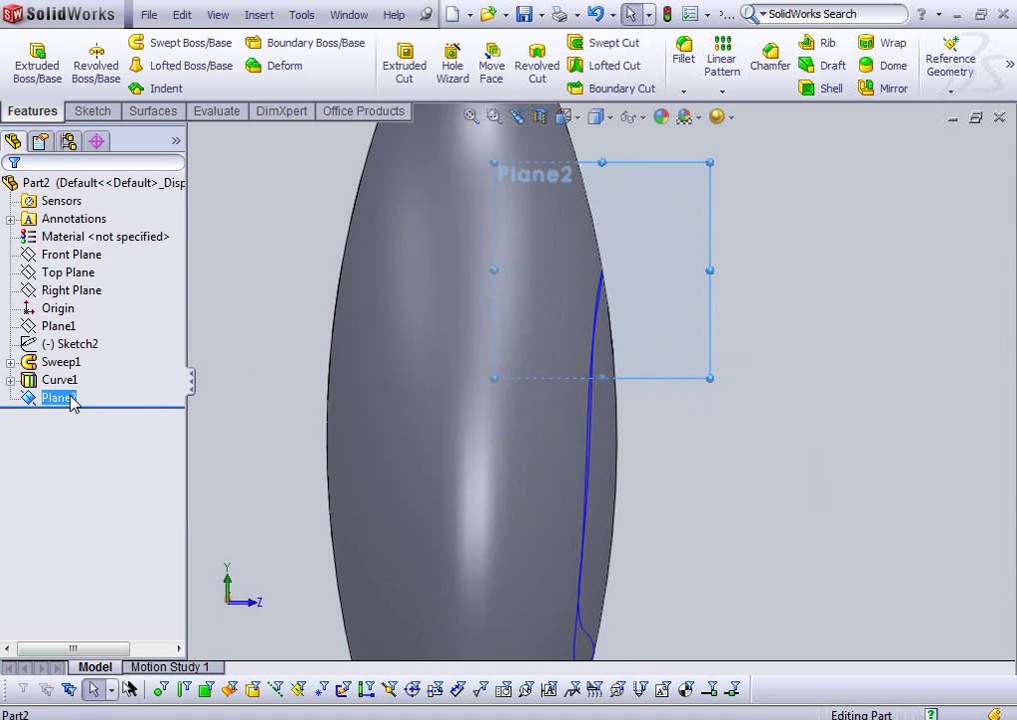
{"action": "left_click", "coordinate": [82, 360]}
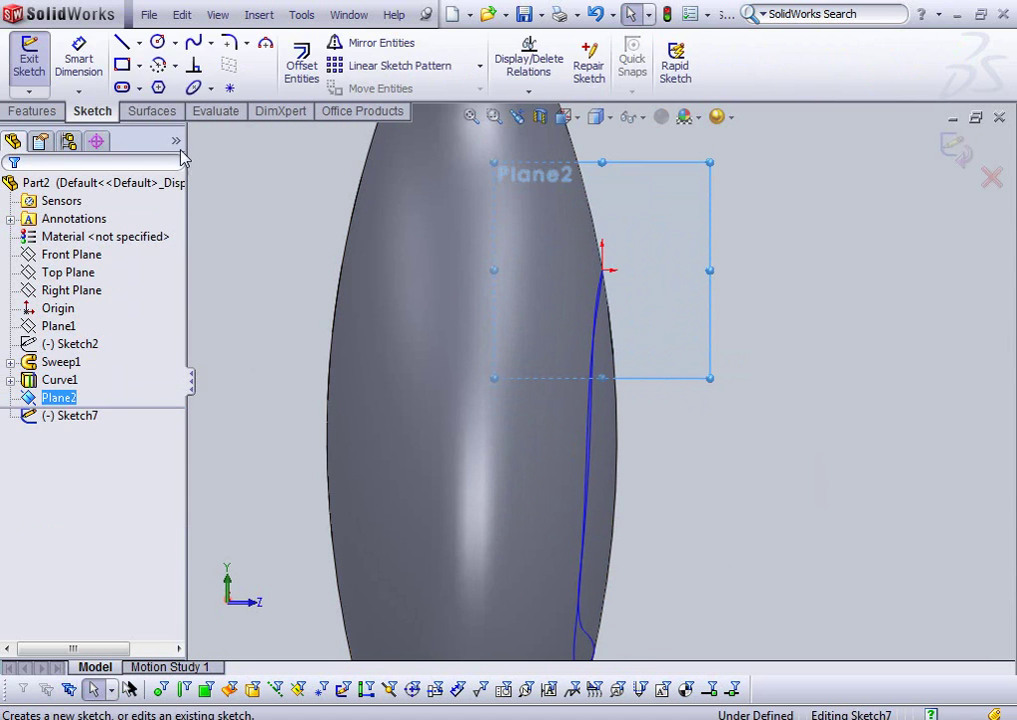
- Draw a circle of radius about 2.71 on Plane2
{"action": "left_click", "coordinate": [163, 45]}
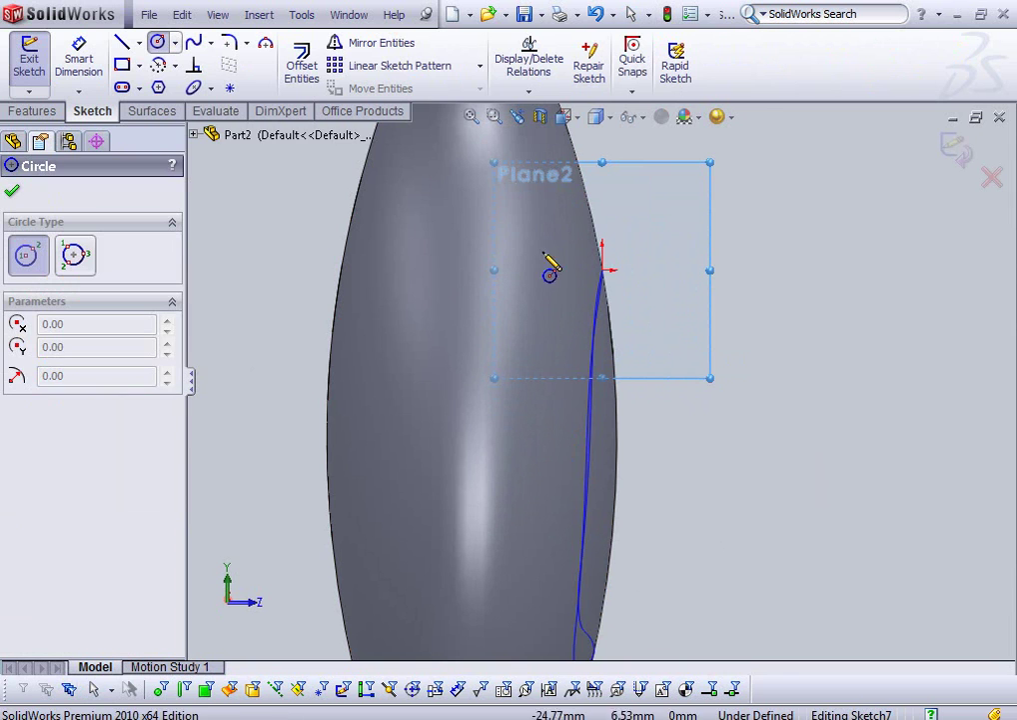
{"action": "left_click", "coordinate": [676, 284]}
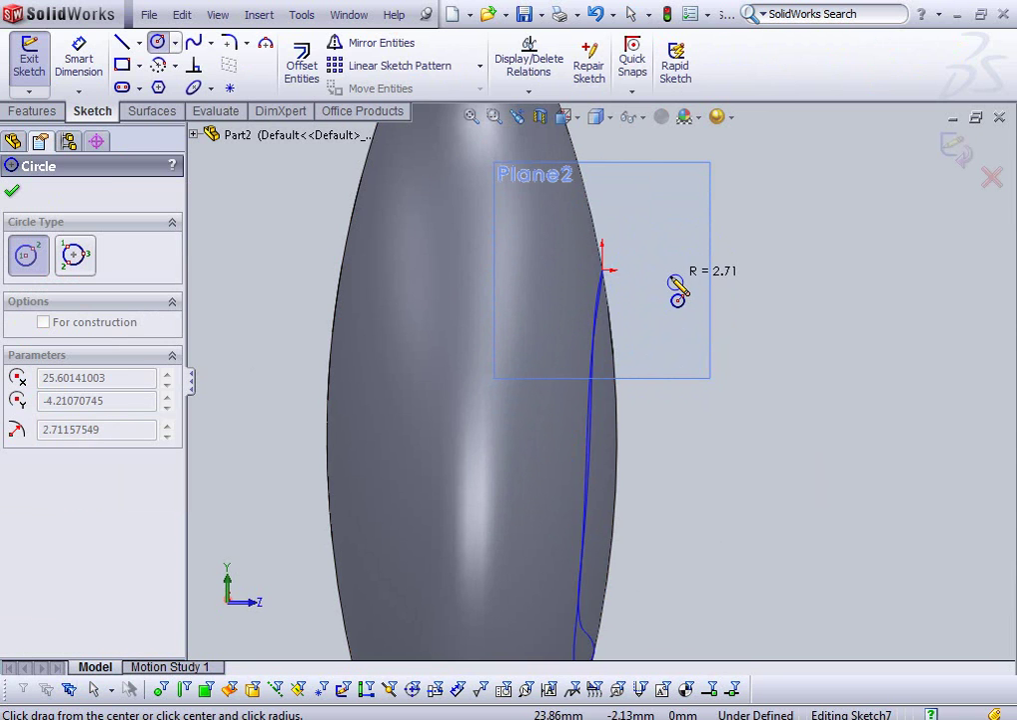
{"action": "left_click", "coordinate": [678, 292]}
{"action": "key", "text": "Escape"}
{"action": "scroll", "coordinate": [722, 313], "scroll_direction": "down", "scroll_amount": 3}
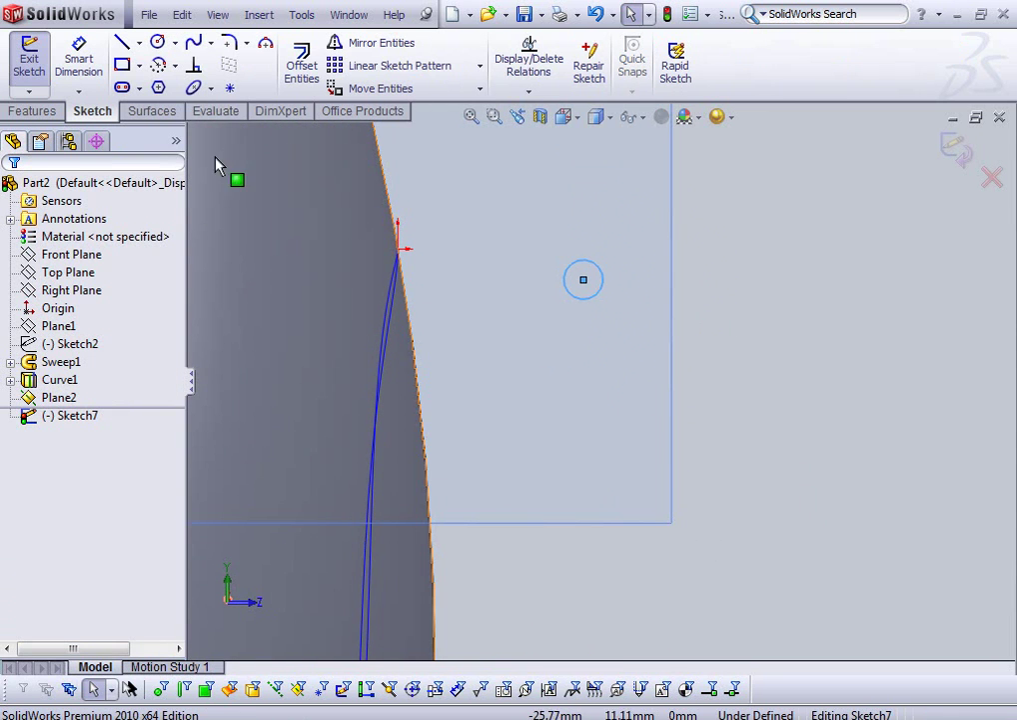
- Add a Pierce relation between the circle's centre point and the rim curve
{"action": "left_click", "coordinate": [197, 68]}
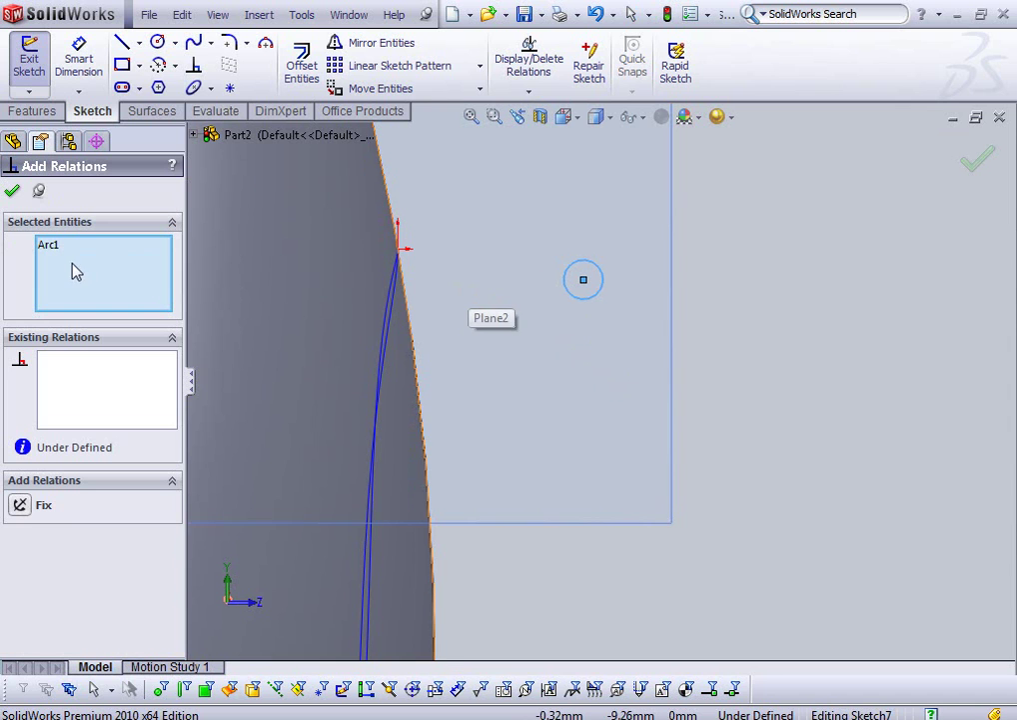
{"action": "left_click", "coordinate": [50, 253]}
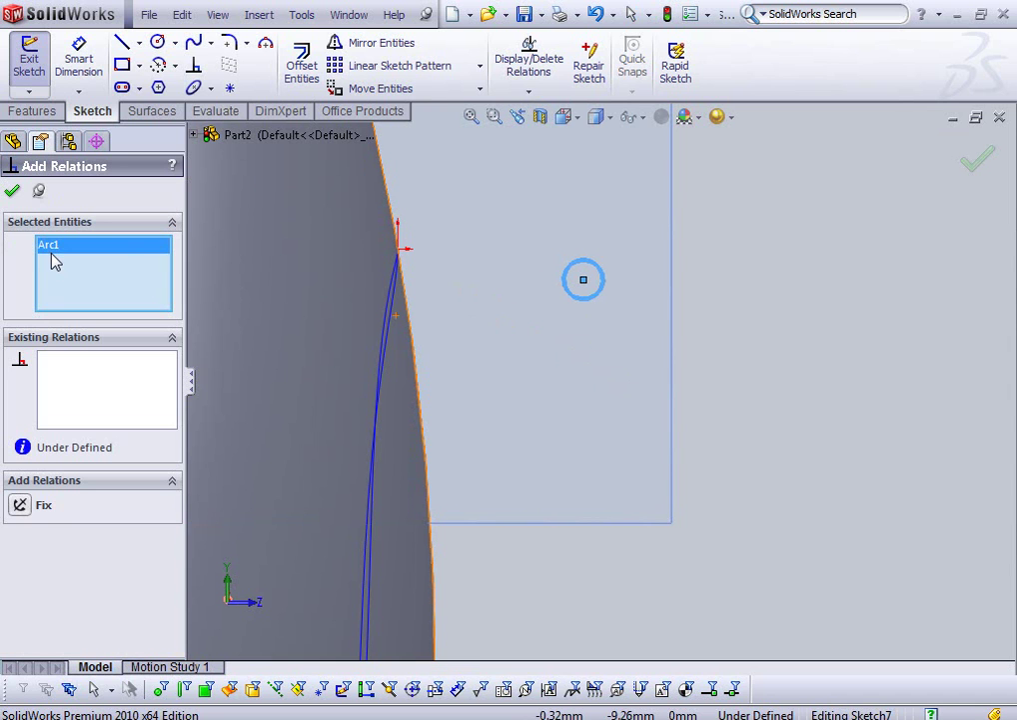
{"action": "key", "text": "Delete"}
{"action": "left_click", "coordinate": [583, 280]}
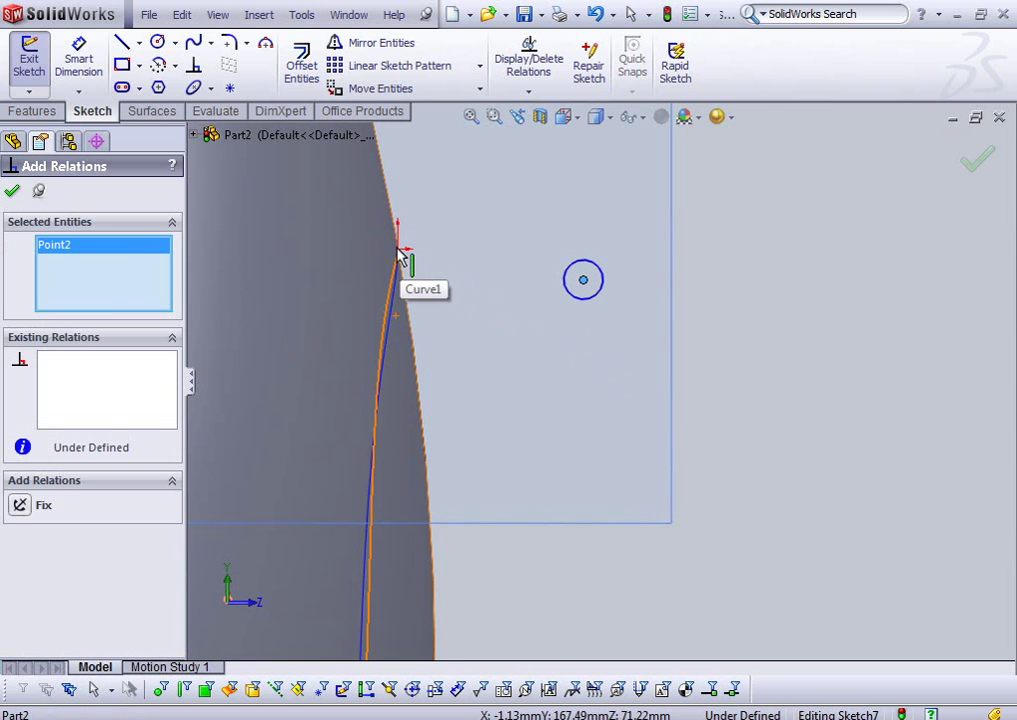
{"action": "middle_click_drag", "start_coordinate": [416, 266], "coordinate": [559, 254]}
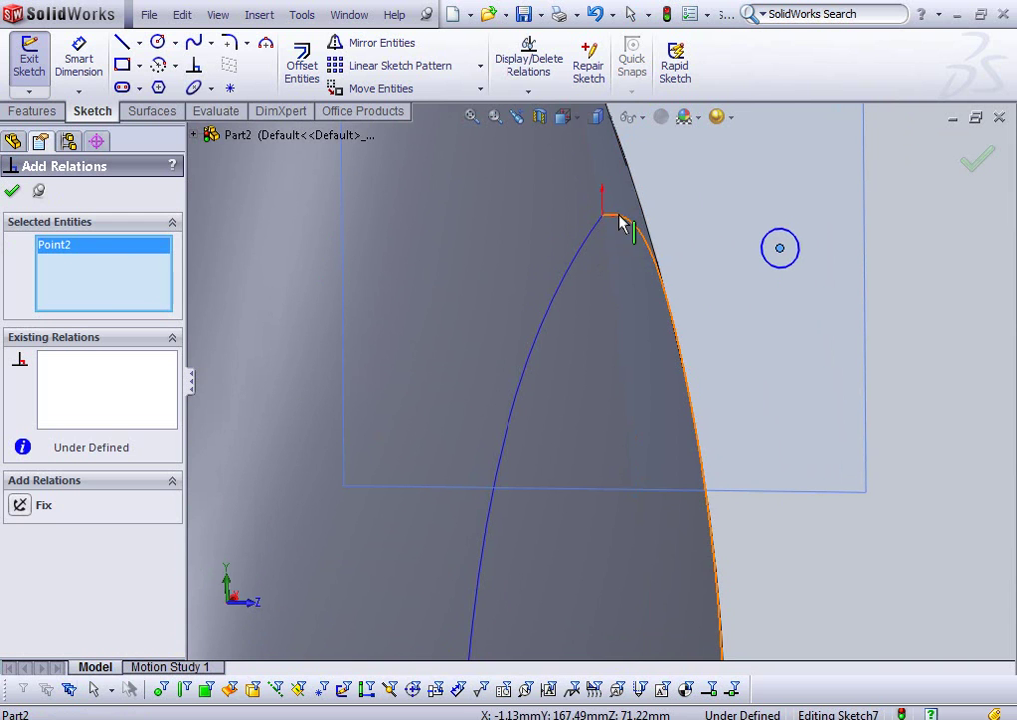
{"action": "left_click", "coordinate": [621, 224]}
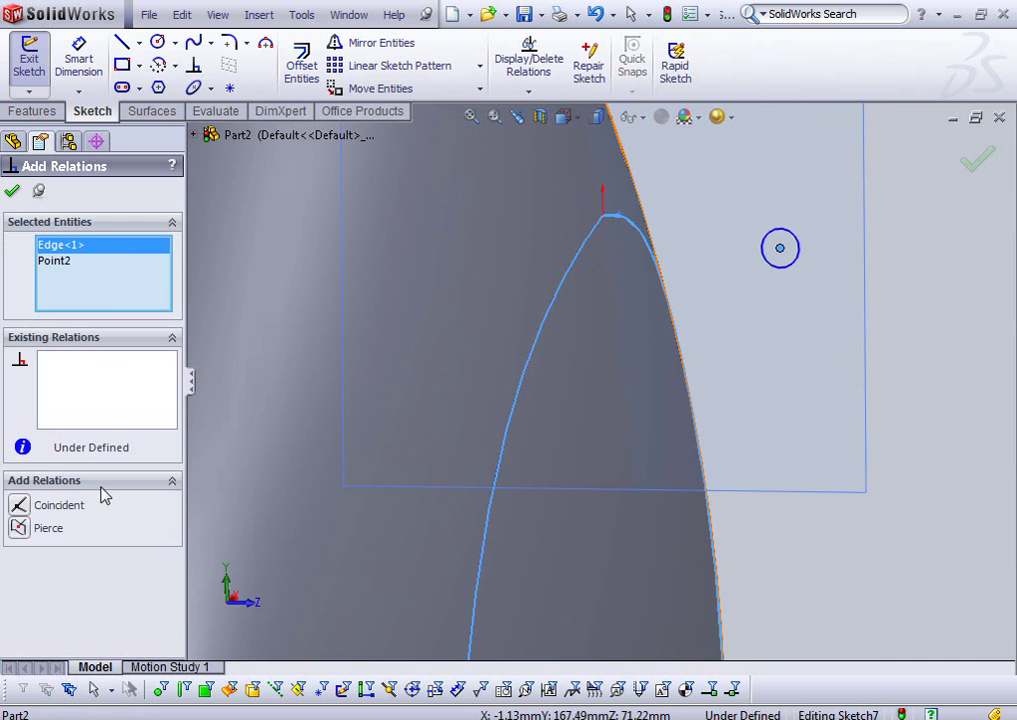
{"action": "left_click", "coordinate": [25, 527]}
{"action": "middle_click_drag", "start_coordinate": [371, 497], "coordinate": [205, 443]}
{"action": "left_click", "coordinate": [14, 193]}
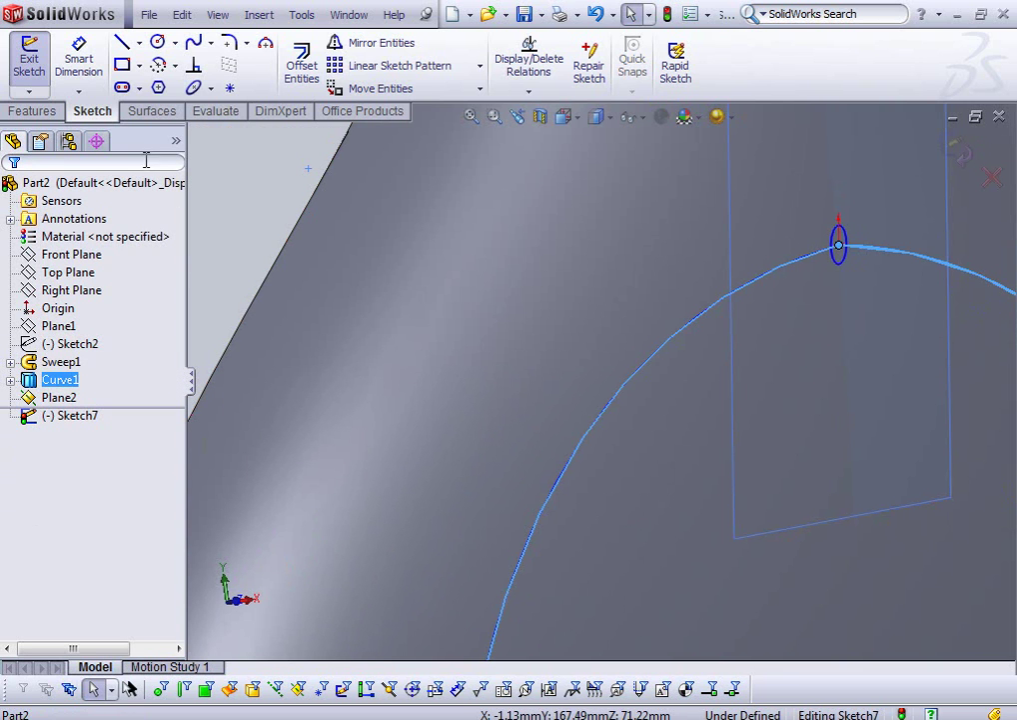
{"action": "left_click", "coordinate": [36, 111]}
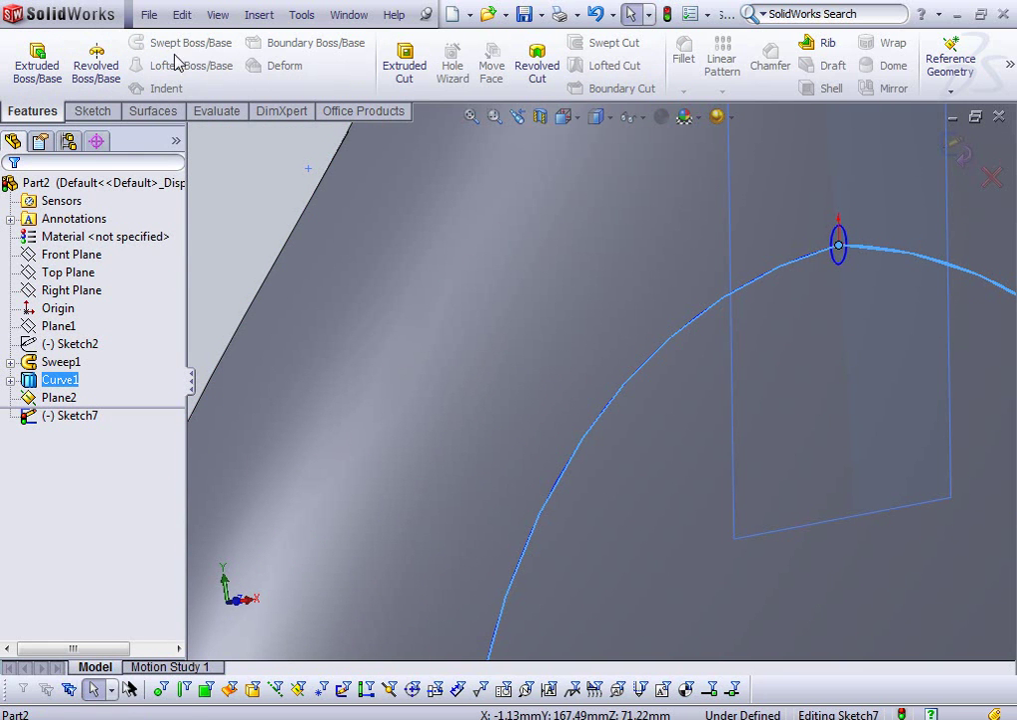
- Sweep Sketch7's circle as profile along Curve1 as path to create Sweep2
{"action": "left_click", "coordinate": [955, 148]}
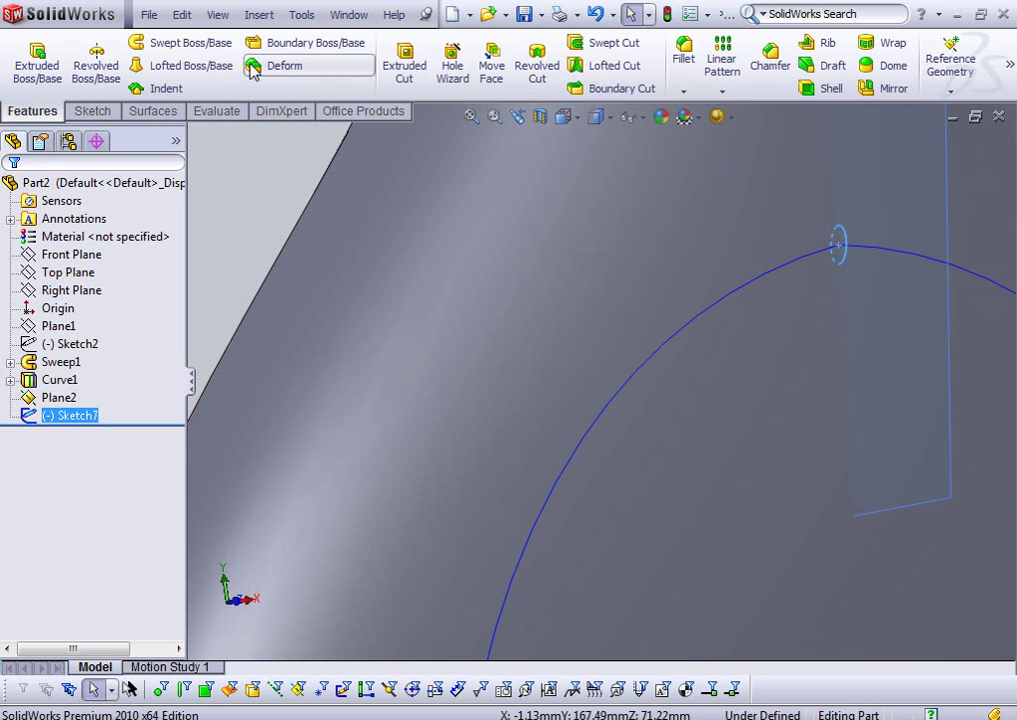
{"action": "left_click", "coordinate": [178, 43]}
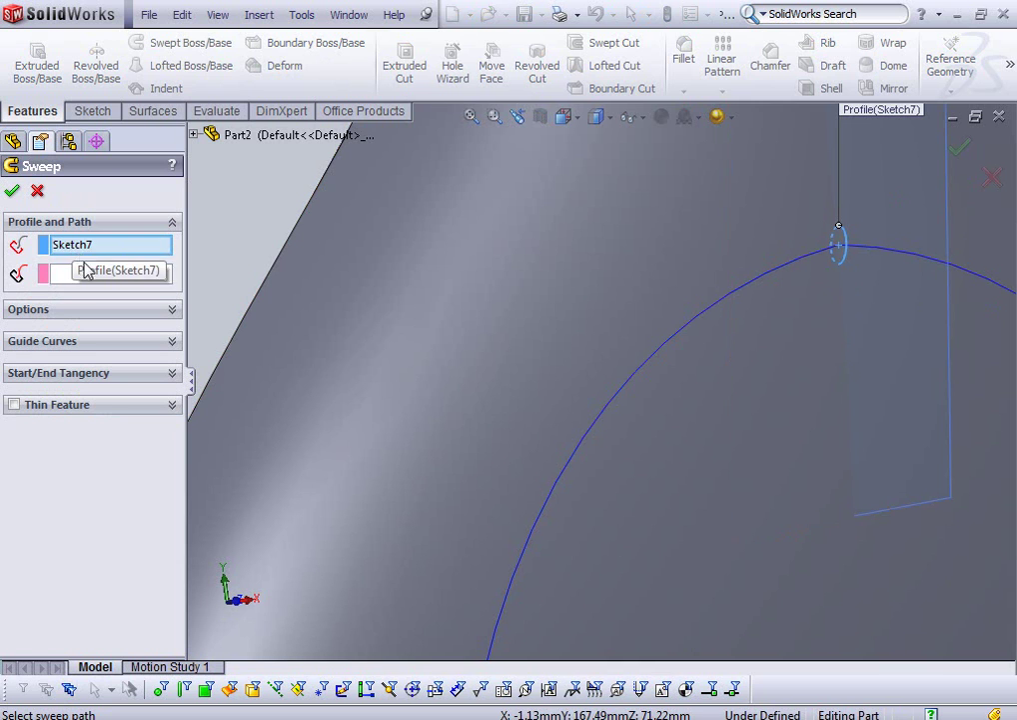
{"action": "left_click", "coordinate": [63, 278]}
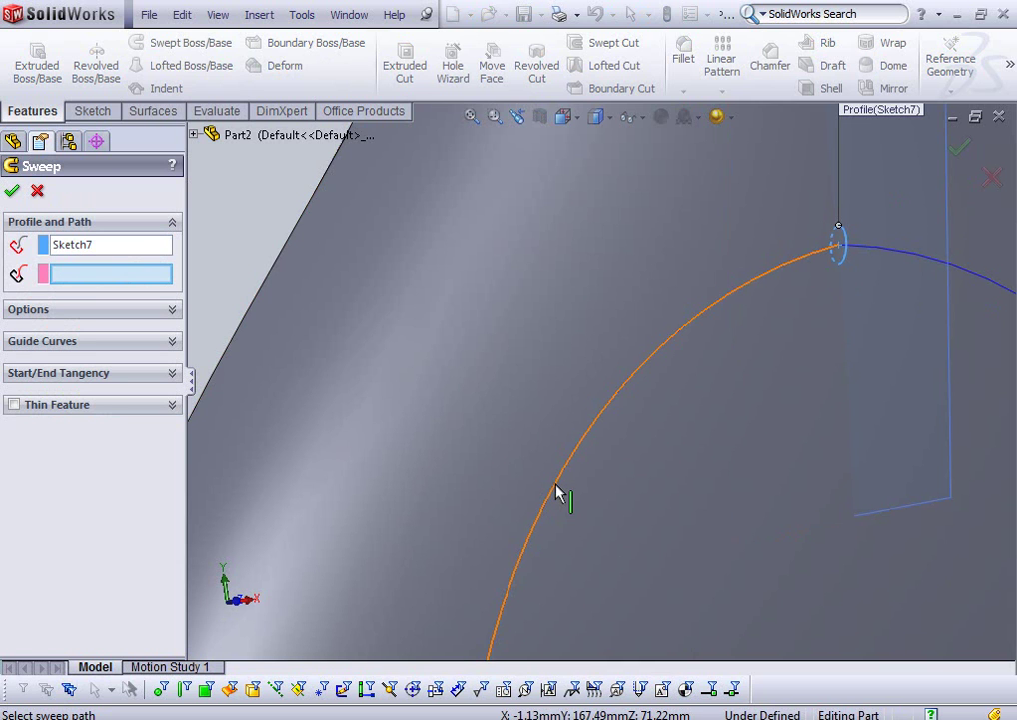
{"action": "left_click", "coordinate": [986, 287]}
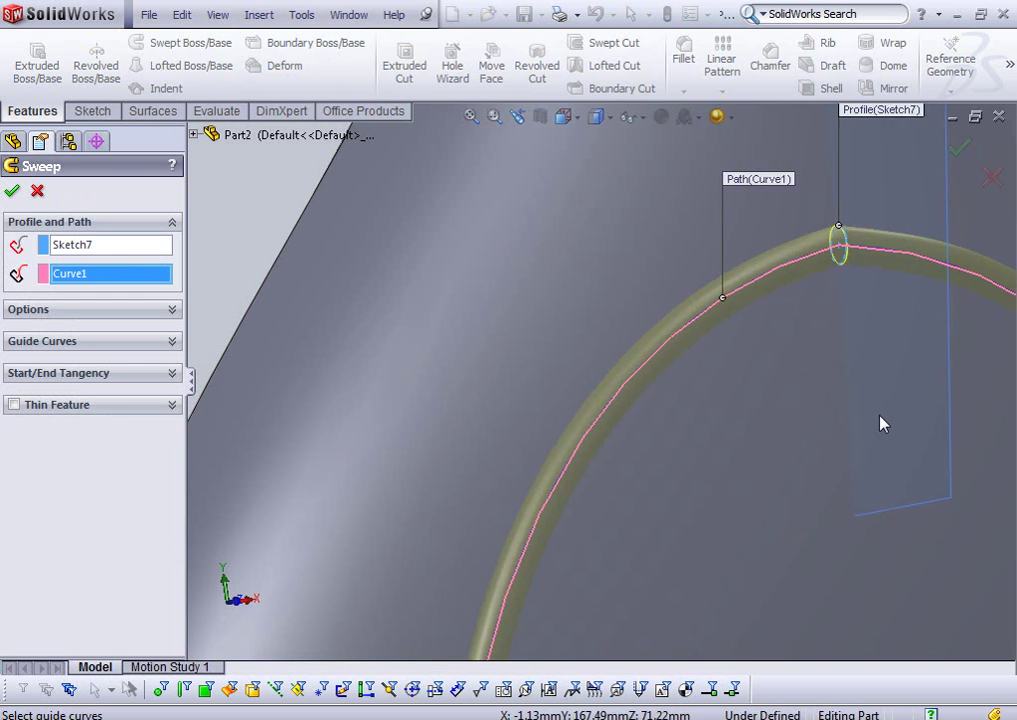
{"action": "scroll", "coordinate": [882, 424], "scroll_direction": "up", "scroll_amount": 3}
{"action": "middle_click_drag", "start_coordinate": [882, 421], "coordinate": [598, 428]}
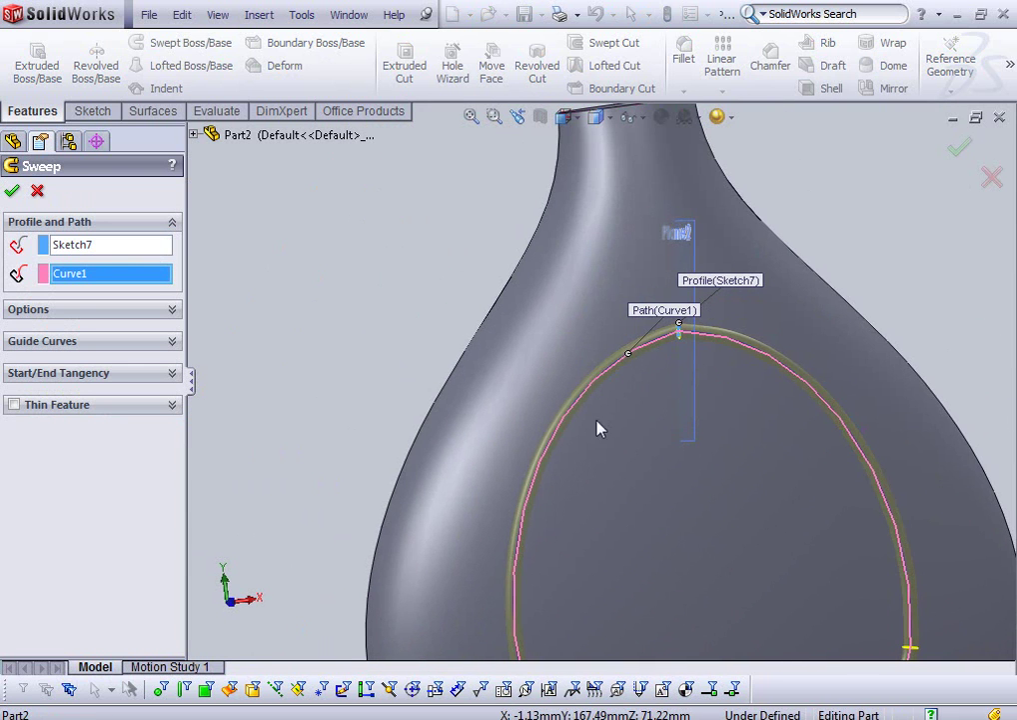
{"action": "left_click", "coordinate": [13, 191]}
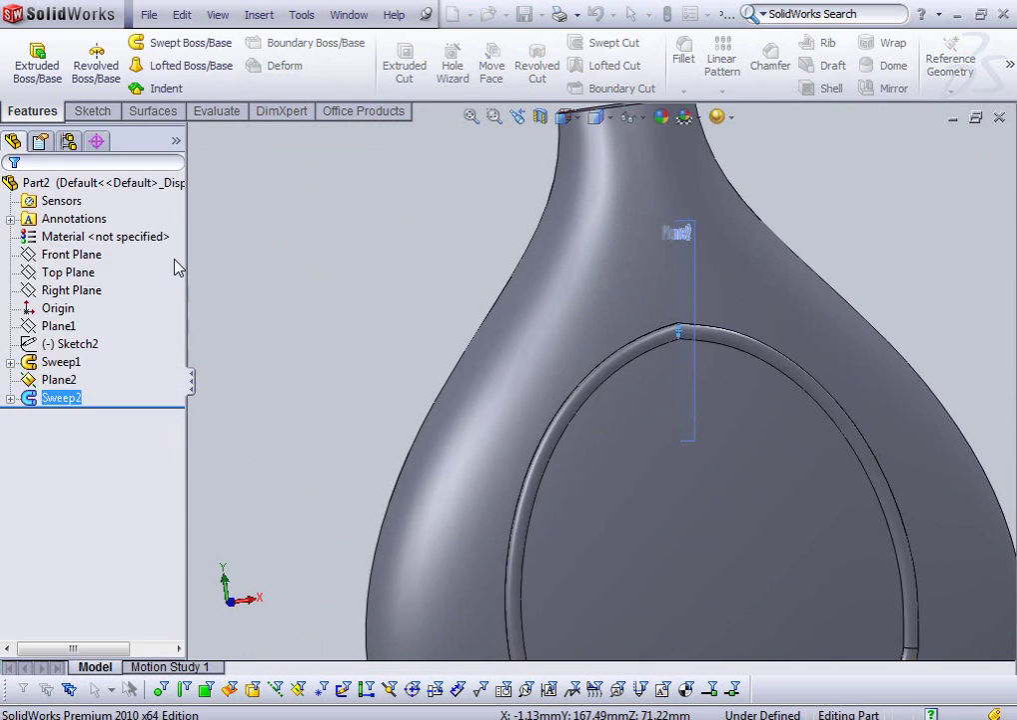
- Hide Plane2 and fit the whole vase in an angled view
{"action": "left_click", "coordinate": [32, 379]}
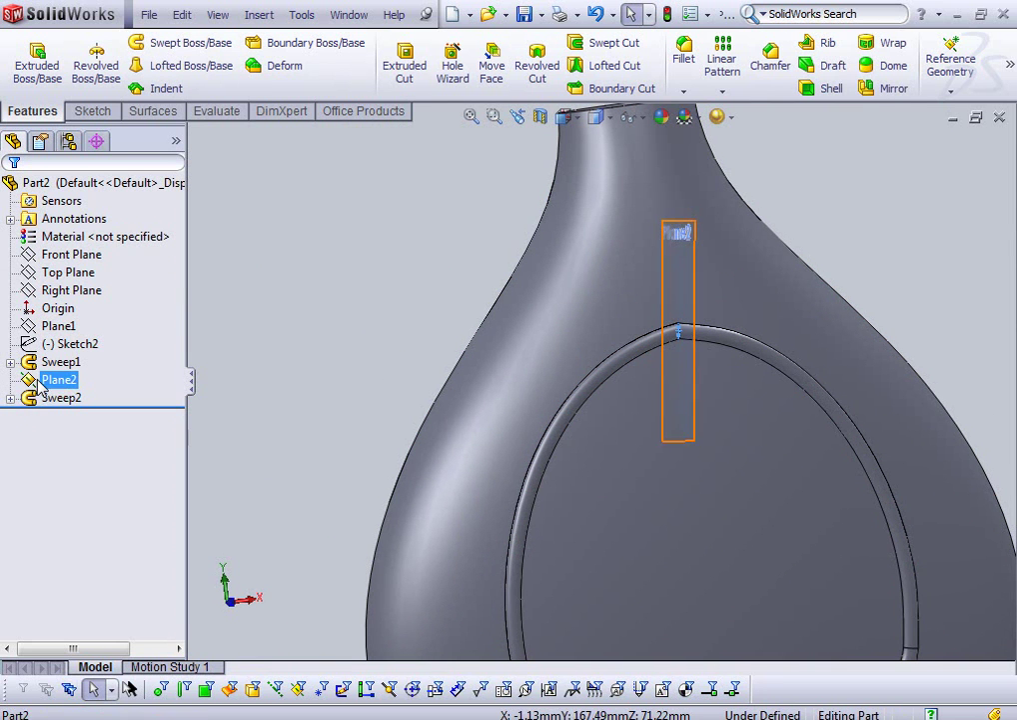
{"action": "left_click", "coordinate": [98, 346]}
{"action": "mouse_move", "coordinate": [706, 483]}
{"action": "middle_mouse_down"}
{"action": "mouse_move", "coordinate": [731, 578]}
{"action": "mouse_move", "coordinate": [684, 467]}
{"action": "middle_mouse_up"}
{"action": "key", "text": "f"}
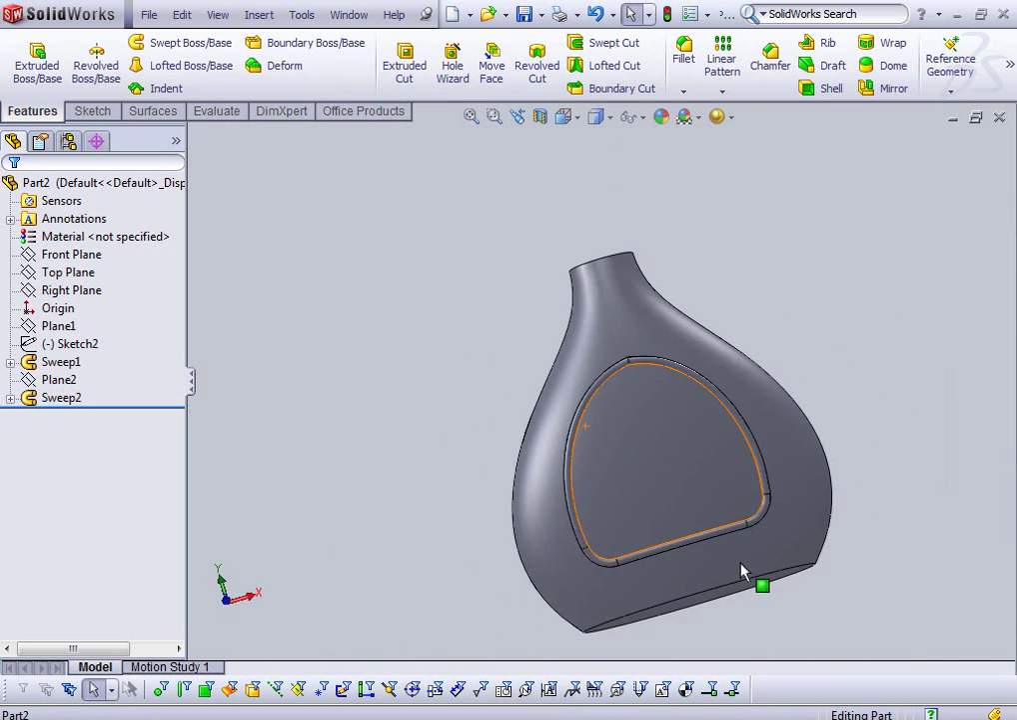
{"action": "mouse_move", "coordinate": [628, 370]}
{"action": "middle_mouse_down"}
{"action": "mouse_move", "coordinate": [683, 392]}
{"action": "mouse_move", "coordinate": [792, 377]}
{"action": "mouse_move", "coordinate": [609, 343]}
{"action": "mouse_move", "coordinate": [652, 377]}
{"action": "middle_mouse_up"}
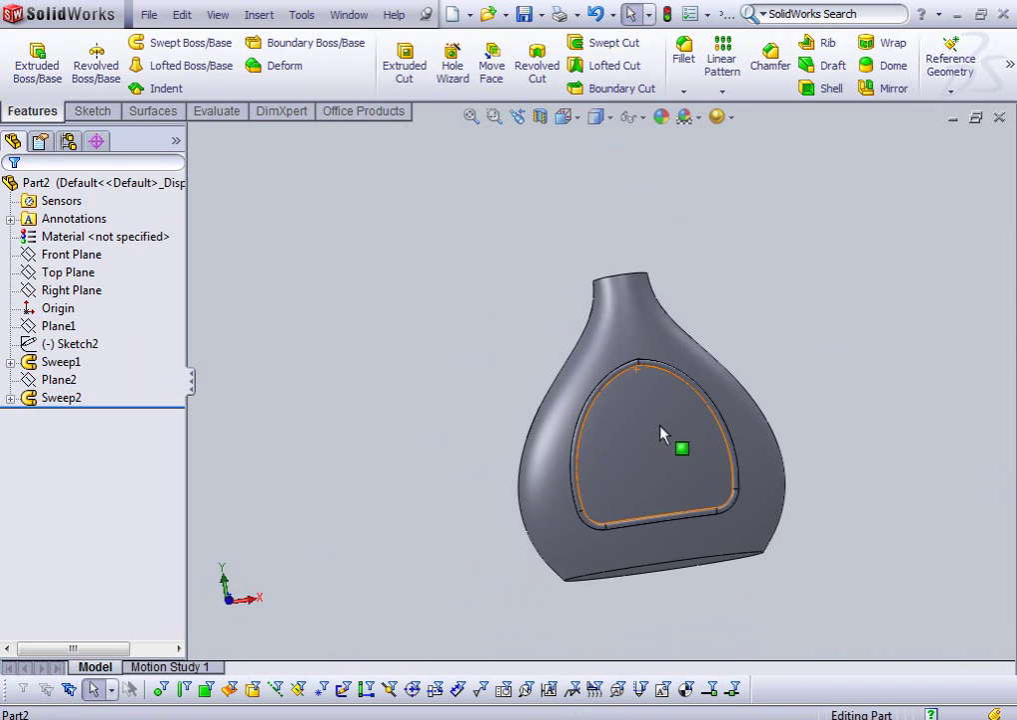
{"action": "left_click", "coordinate": [655, 457]}
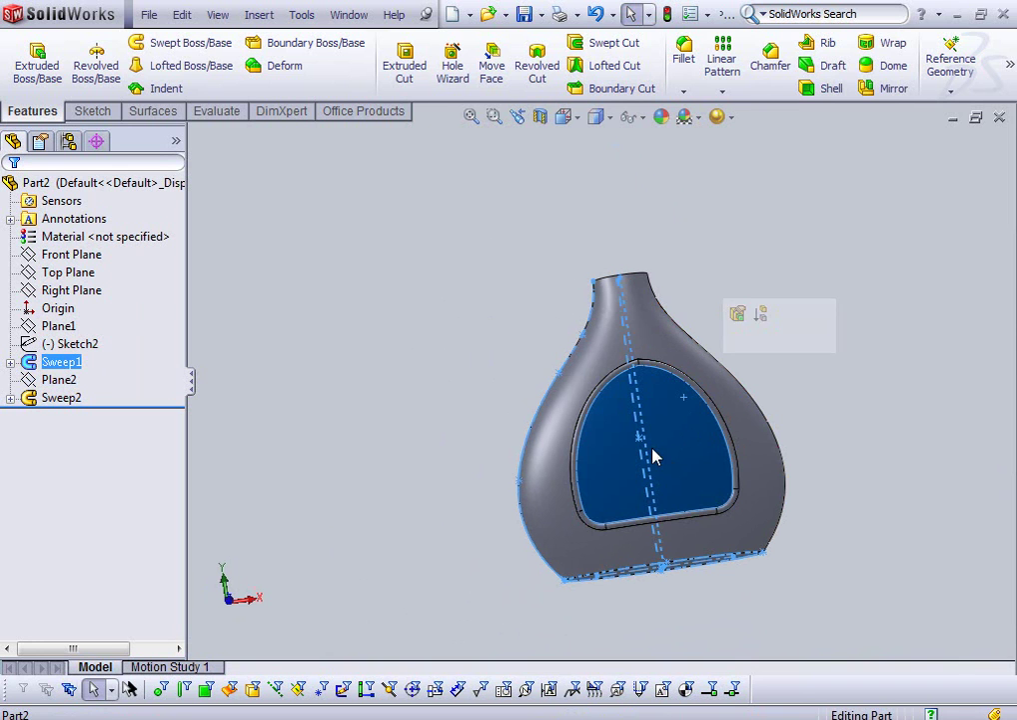
{"action": "left_click", "coordinate": [854, 416]}
- Switch the display style to Shaded without edges and orbit around the raised rim
{"action": "left_click", "coordinate": [601, 118]}
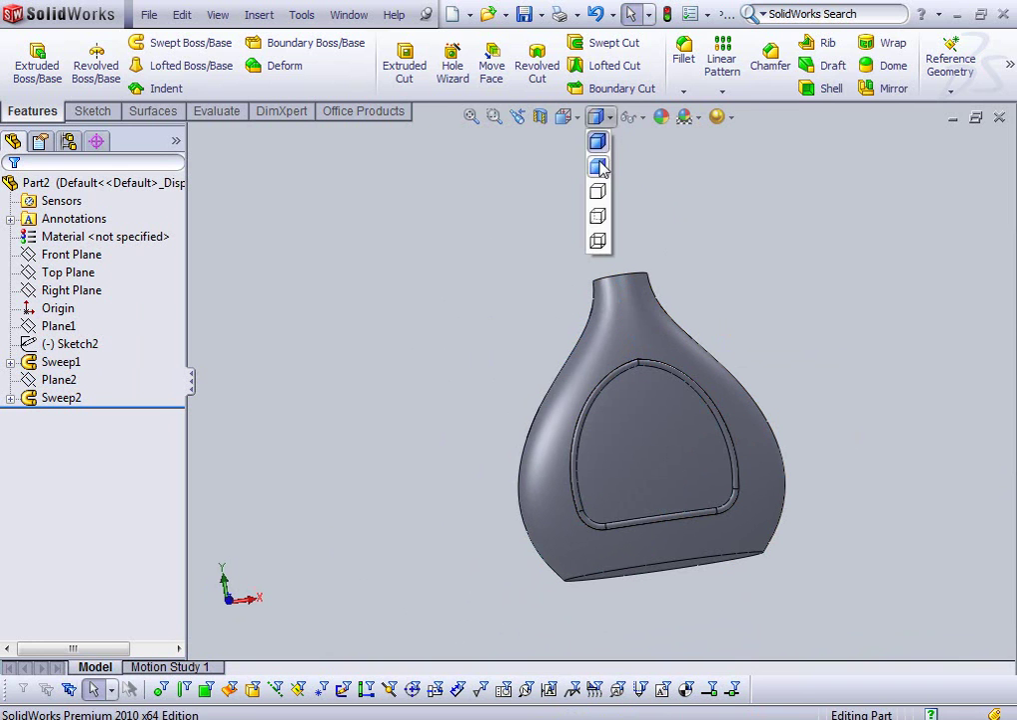
{"action": "left_click", "coordinate": [598, 167]}
{"action": "middle_click_drag", "start_coordinate": [692, 382], "coordinate": [693, 429]}
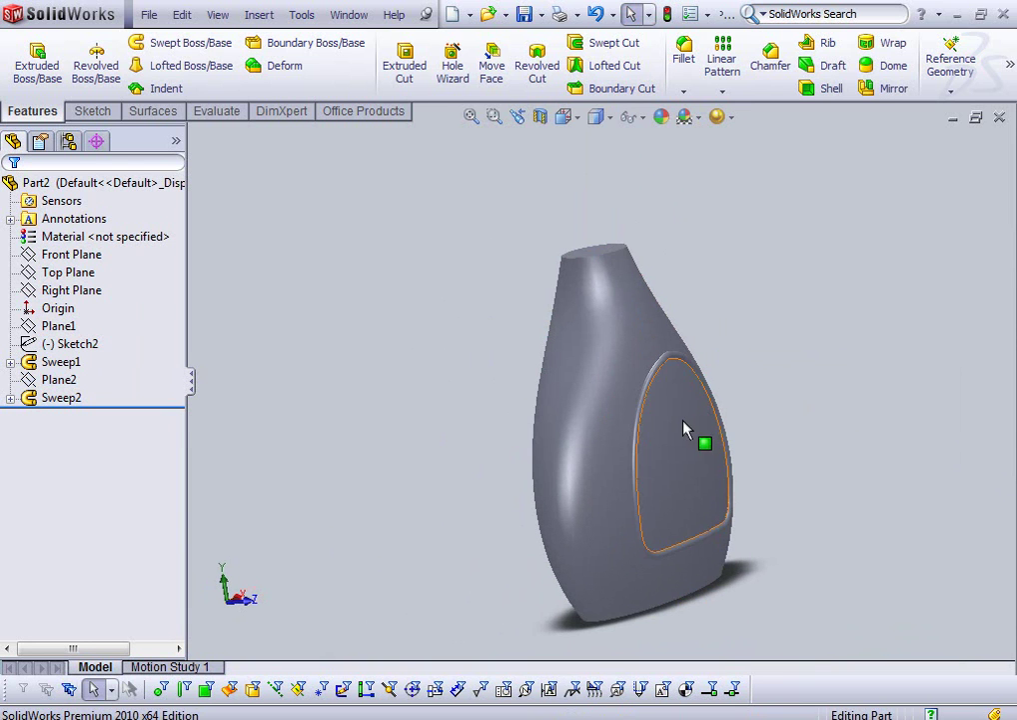
{"action": "scroll", "coordinate": [801, 456], "scroll_direction": "down", "scroll_amount": 5}
{"action": "mouse_move", "coordinate": [775, 454]}
{"action": "middle_mouse_down"}
{"action": "mouse_move", "coordinate": [718, 443]}
{"action": "mouse_move", "coordinate": [690, 451]}
{"action": "middle_mouse_up"}
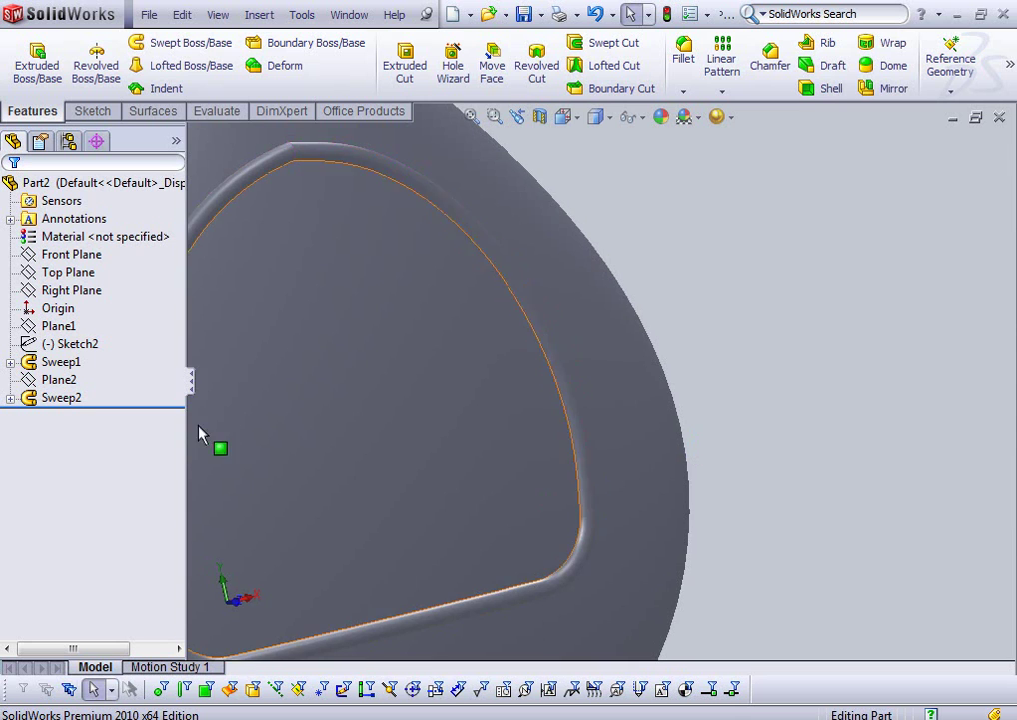
{"action": "scroll", "coordinate": [300, 350], "scroll_direction": "up", "scroll_amount": 3}
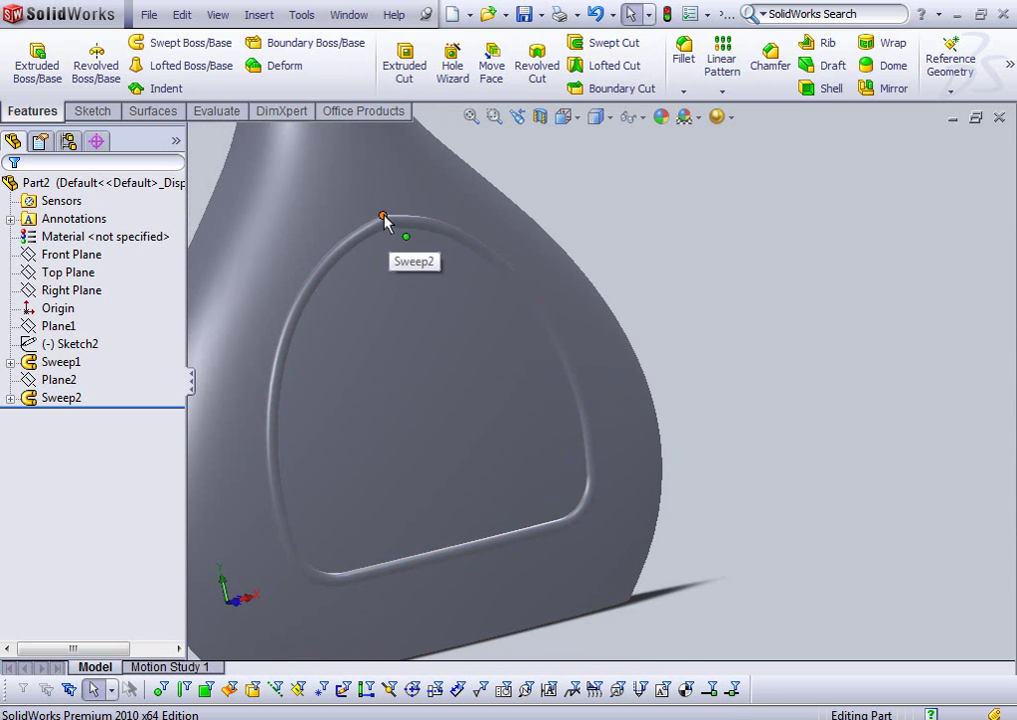
- Expand Sweep2 and Curve1 in the FeatureManager and select Sketch6
{"action": "left_click", "coordinate": [45, 399]}
{"action": "left_click", "coordinate": [10, 398]}
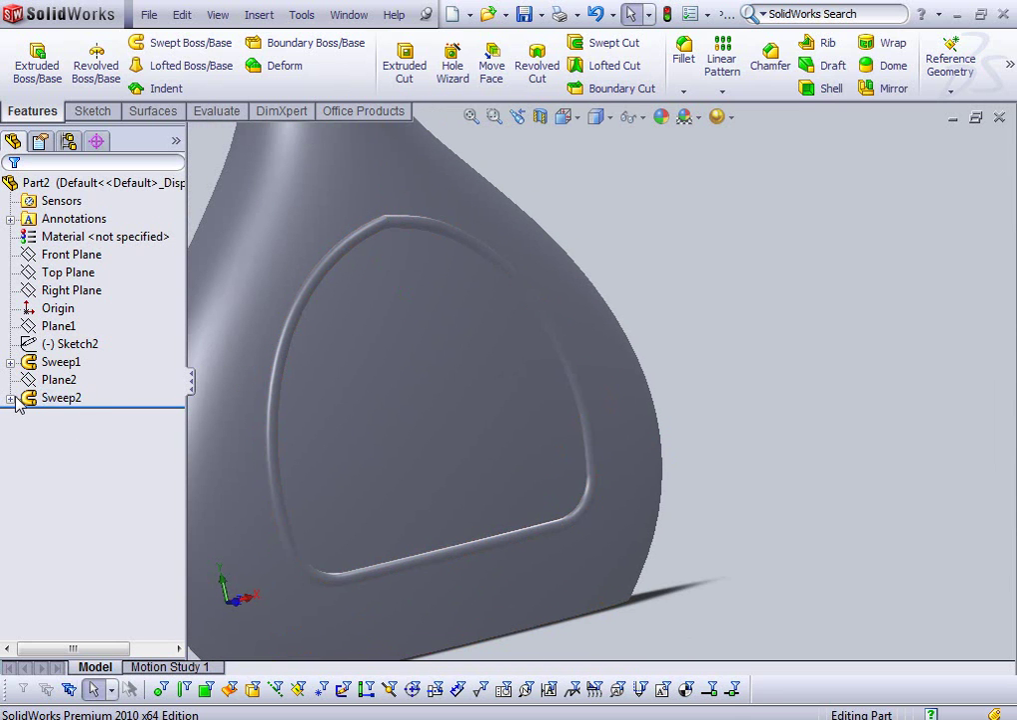
{"action": "left_click", "coordinate": [70, 434]}
{"action": "left_click", "coordinate": [84, 417]}
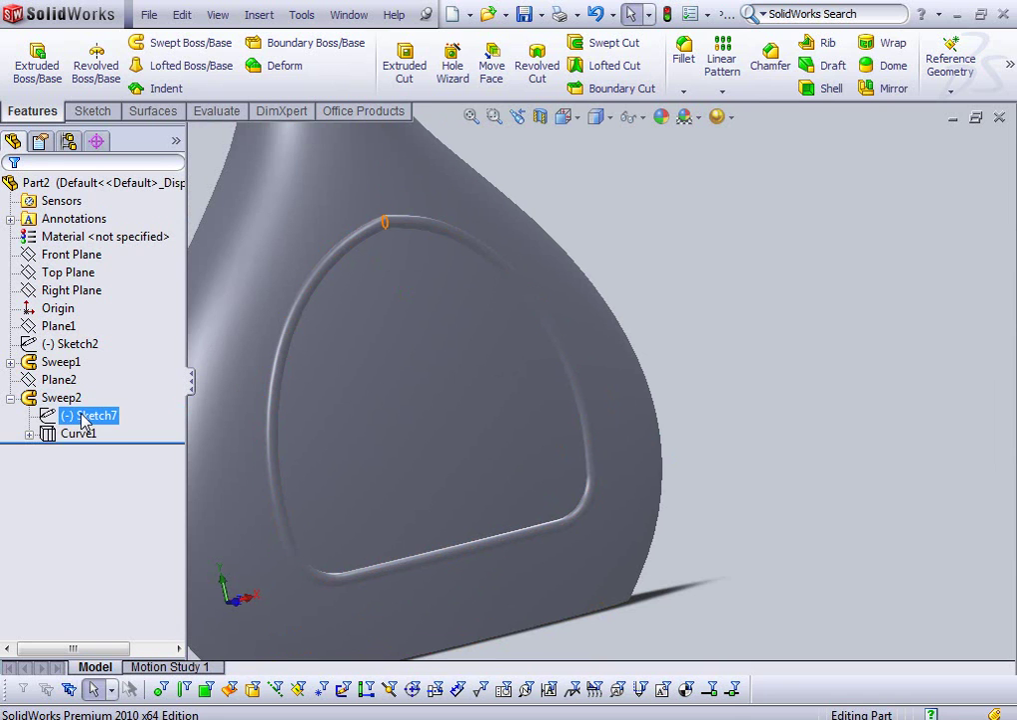
{"action": "left_click", "coordinate": [28, 434]}
{"action": "left_click", "coordinate": [80, 451]}
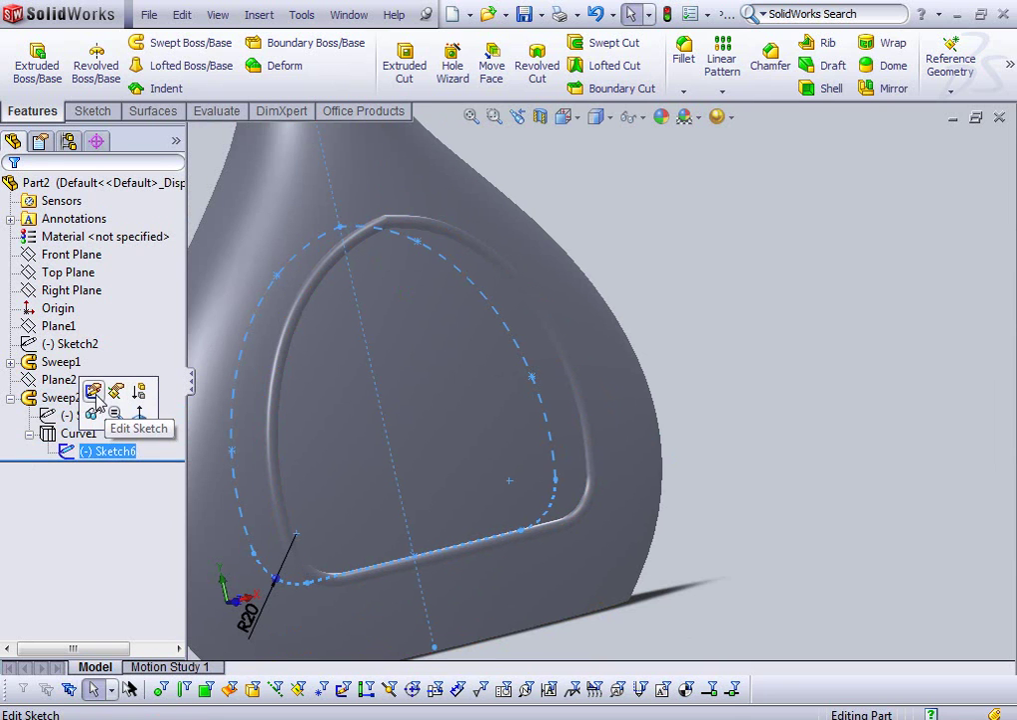
- Open Sketch6 for editing and view the whole vase
{"action": "left_click", "coordinate": [94, 392]}
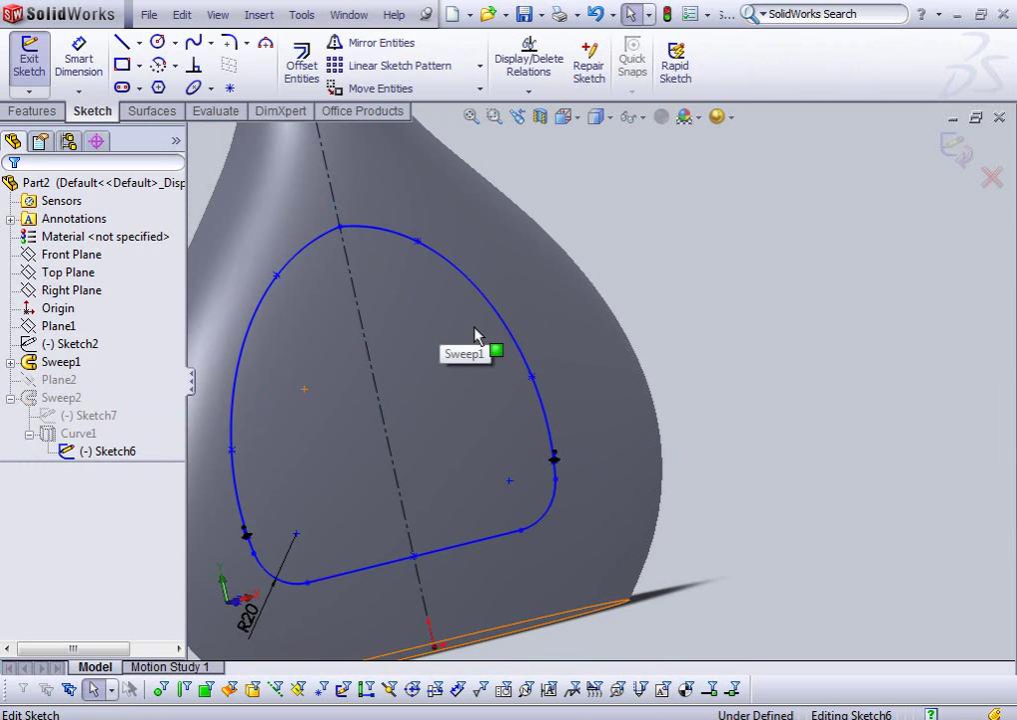
{"action": "middle_click_drag", "start_coordinate": [475, 336], "coordinate": [509, 388]}
{"action": "scroll", "coordinate": [508, 400], "scroll_direction": "up", "scroll_amount": 2}
{"action": "scroll", "coordinate": [479, 294], "scroll_direction": "up", "scroll_amount": 2}
{"action": "scroll", "coordinate": [475, 290], "scroll_direction": "down", "scroll_amount": 3}
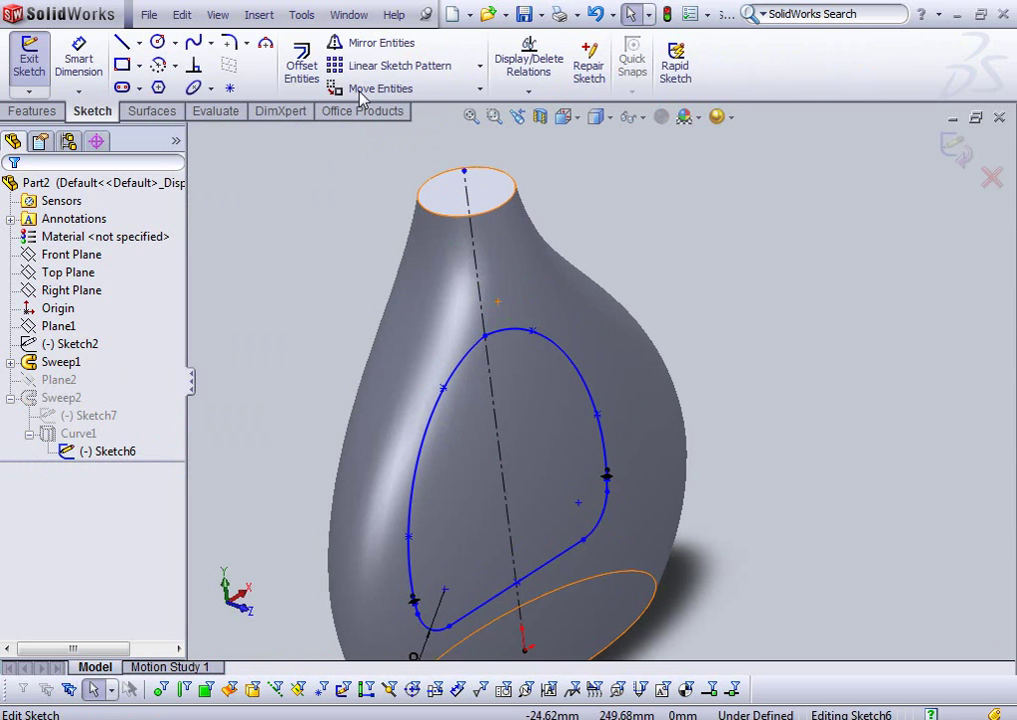
- Try a sketch fillet on the arch's top corner, declining to delete its relations, then cancel
{"action": "left_click", "coordinate": [229, 44]}
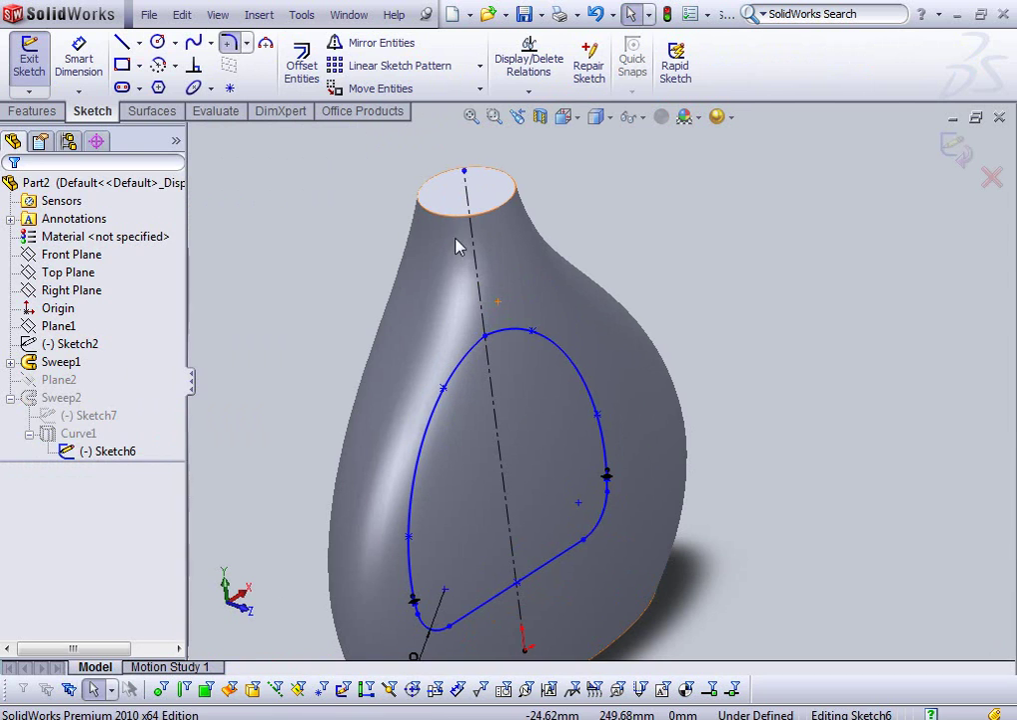
{"action": "left_click", "coordinate": [486, 337]}
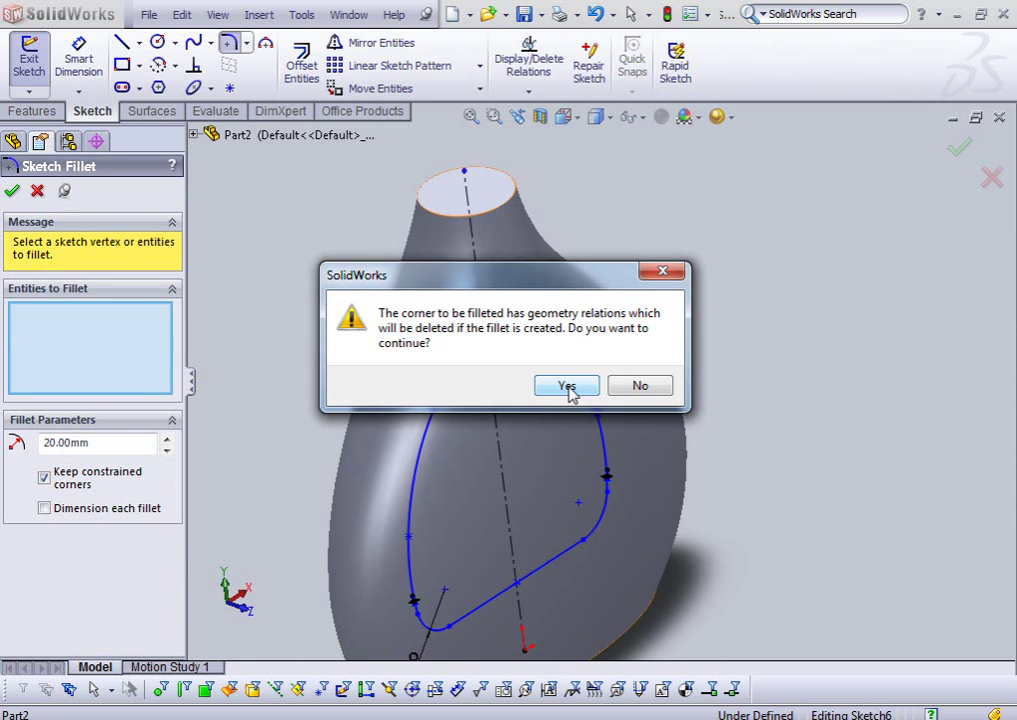
{"action": "left_click", "coordinate": [640, 387]}
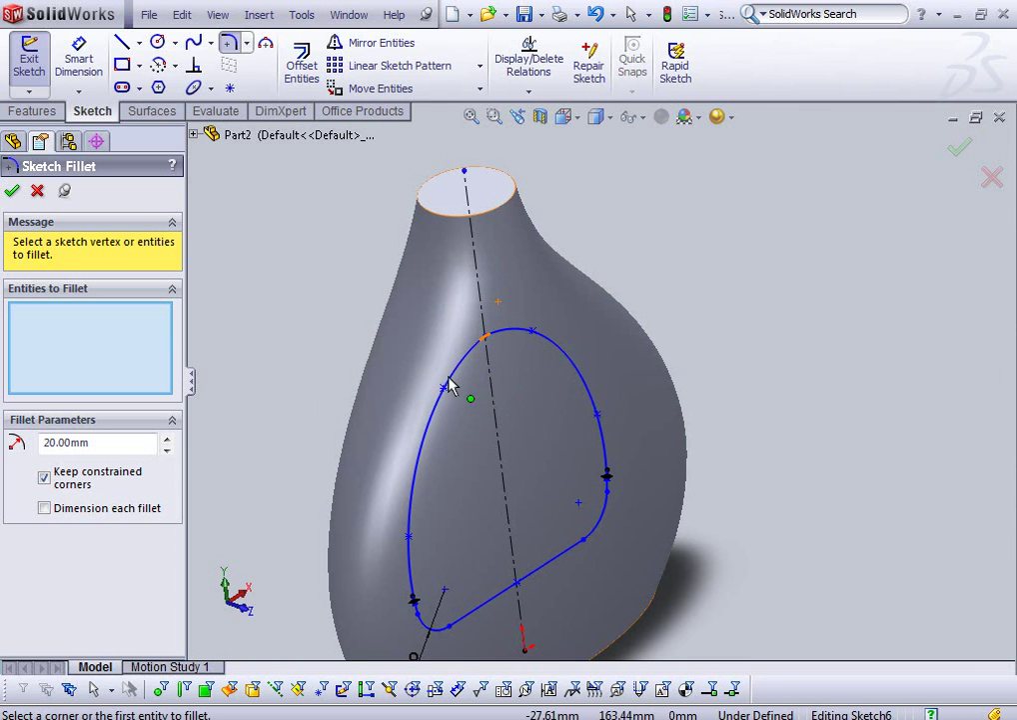
{"action": "scroll", "coordinate": [448, 386], "scroll_direction": "down", "scroll_amount": 2}
{"action": "scroll", "coordinate": [586, 346], "scroll_direction": "down", "scroll_amount": 2}
{"action": "middle_click_drag", "start_coordinate": [557, 340], "coordinate": [496, 330]}
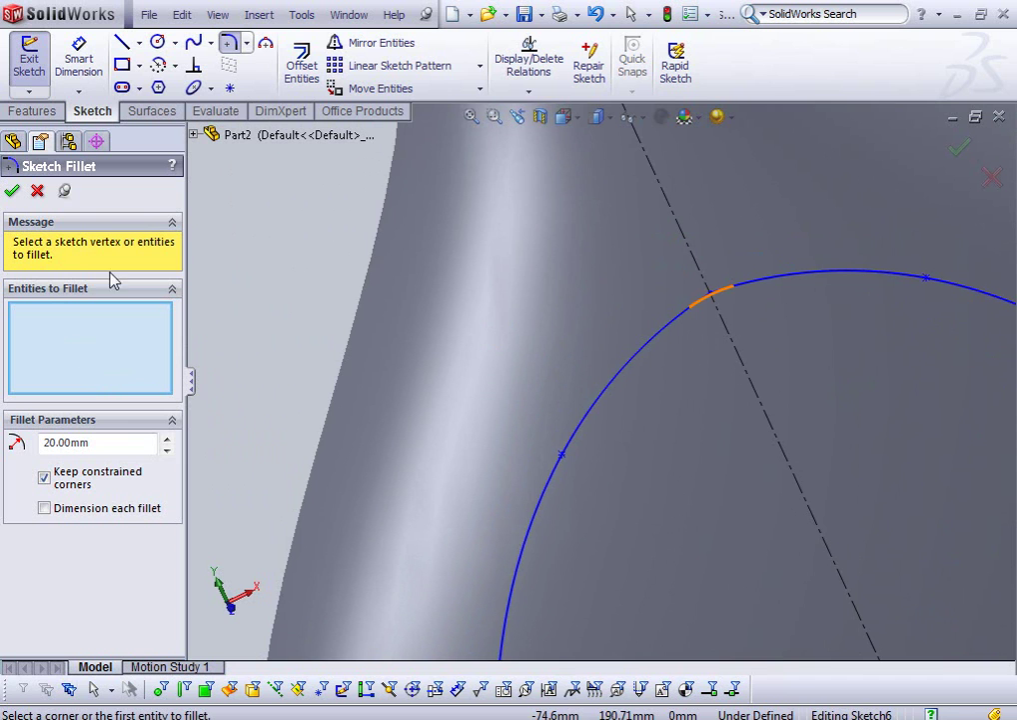
{"action": "left_click", "coordinate": [43, 191]}
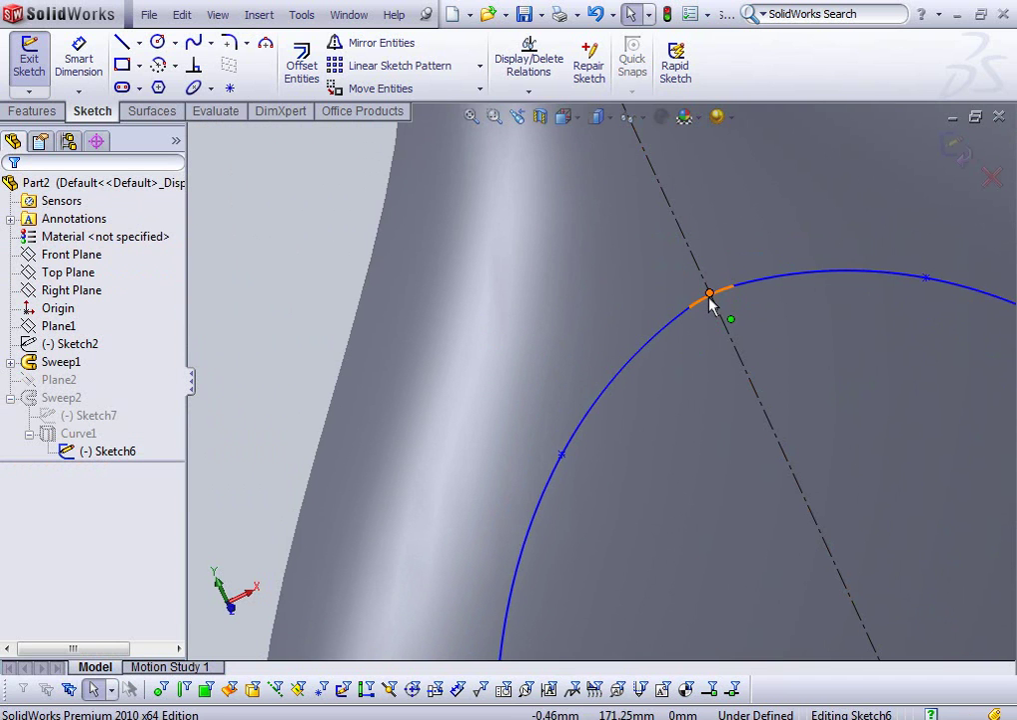
{"action": "scroll", "coordinate": [710, 300], "scroll_direction": "up", "scroll_amount": 2}
{"action": "scroll", "coordinate": [709, 351], "scroll_direction": "up", "scroll_amount": 2}
{"action": "mouse_move", "coordinate": [707, 352]}
{"action": "middle_mouse_down"}
{"action": "mouse_move", "coordinate": [599, 410]}
{"action": "mouse_move", "coordinate": [665, 423]}
{"action": "mouse_move", "coordinate": [660, 369]}
{"action": "middle_mouse_up"}
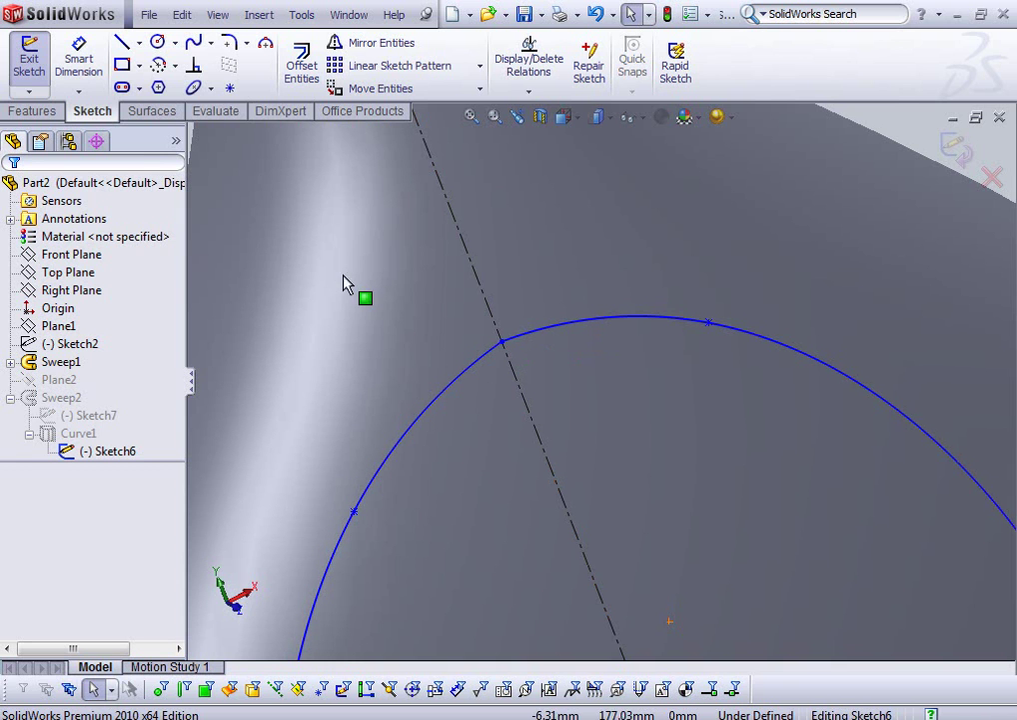
- Fillet the arch's top corner at R30 mm, accepting deletion of its relations
{"action": "left_click", "coordinate": [229, 42]}
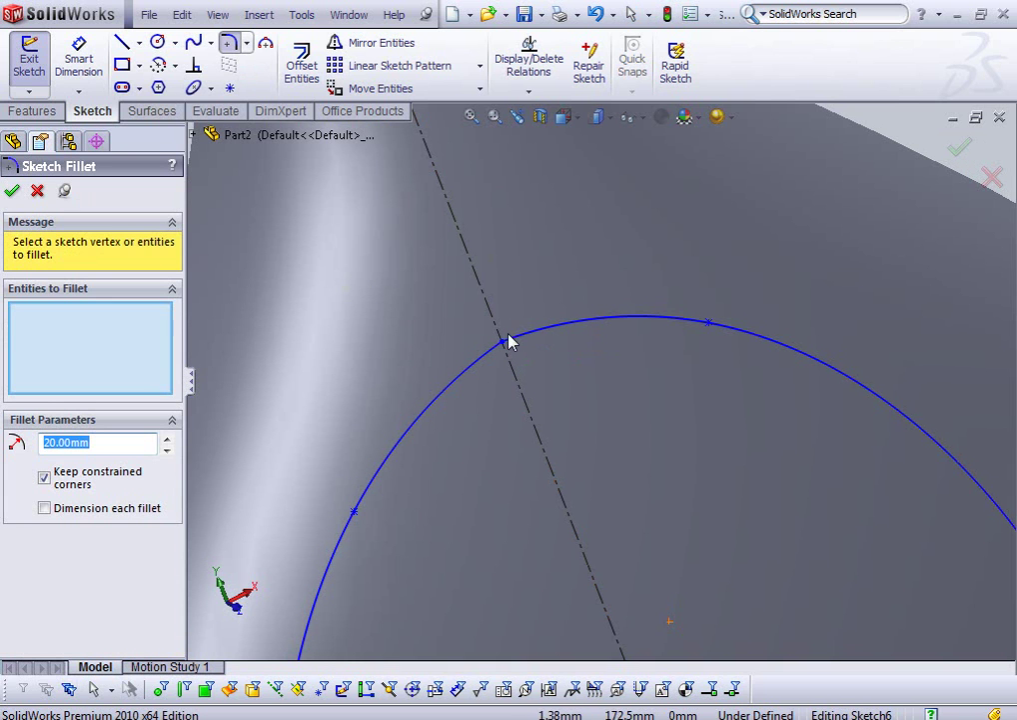
{"action": "left_click", "coordinate": [503, 341]}
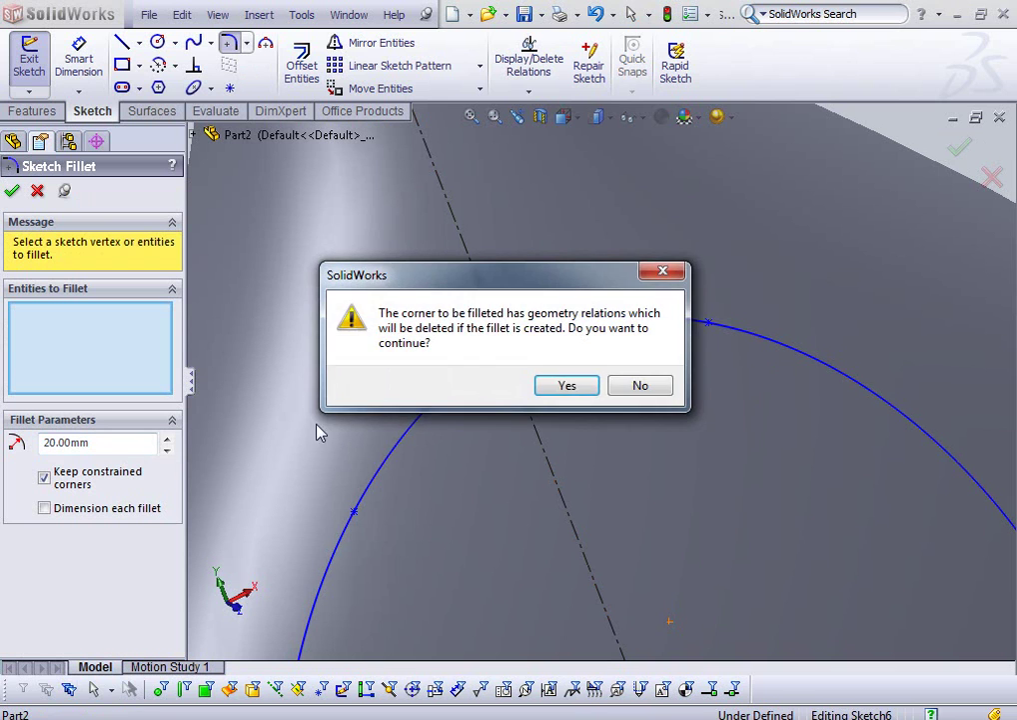
{"action": "left_click", "coordinate": [539, 391]}
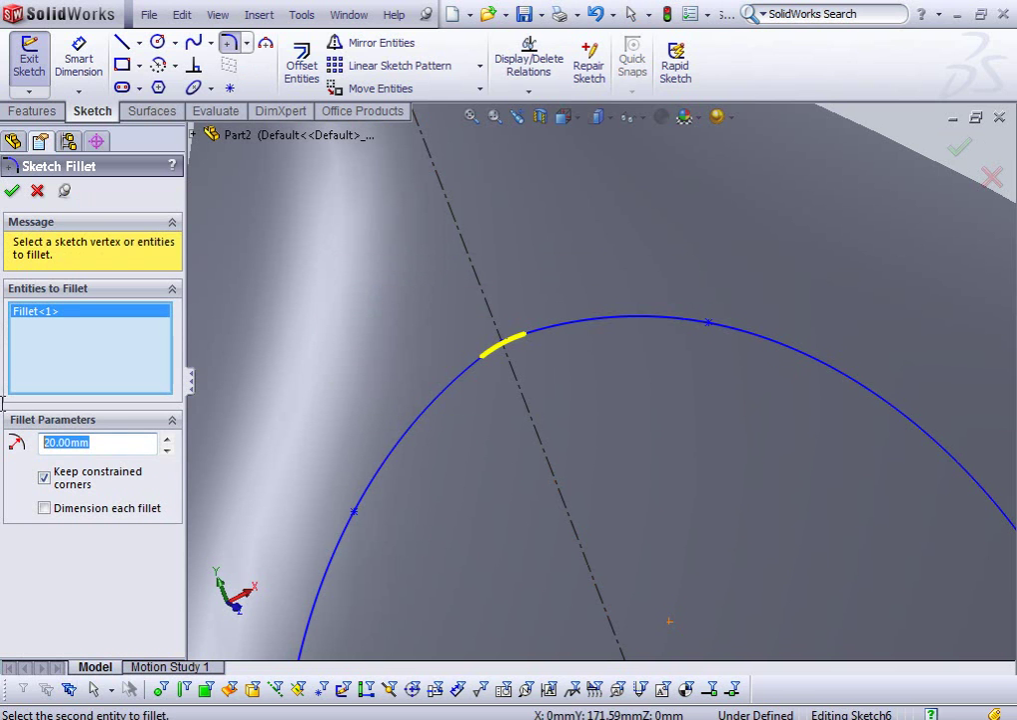
{"action": "type", "text": "25"}
{"action": "type", "text": "30"}
{"action": "key", "text": "Return"}
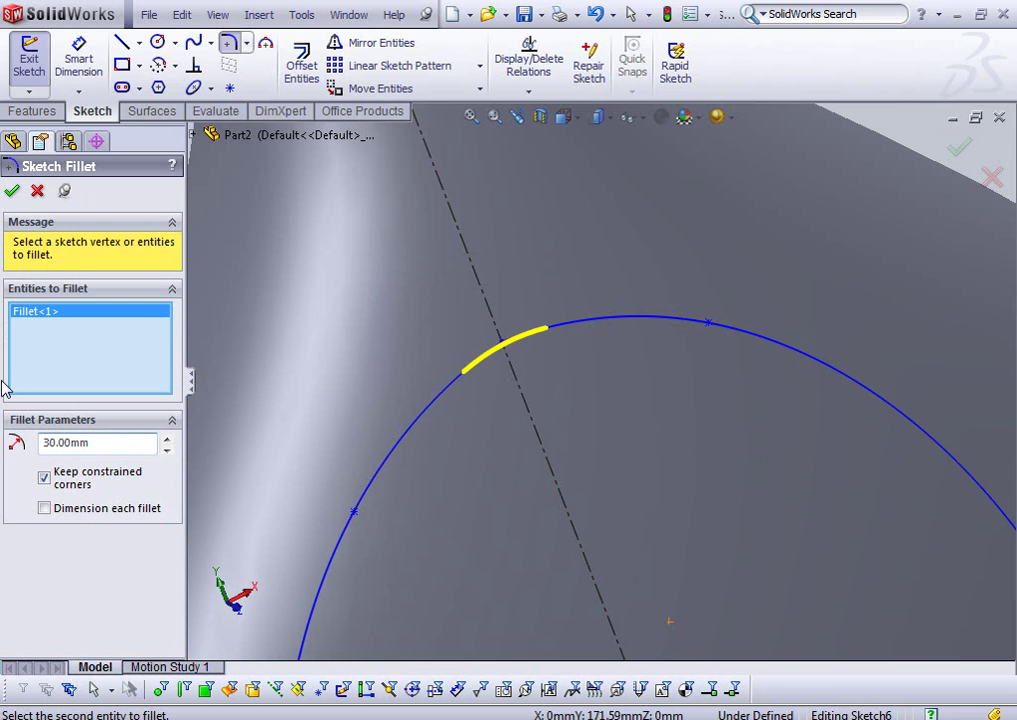
{"action": "left_click", "coordinate": [12, 191]}
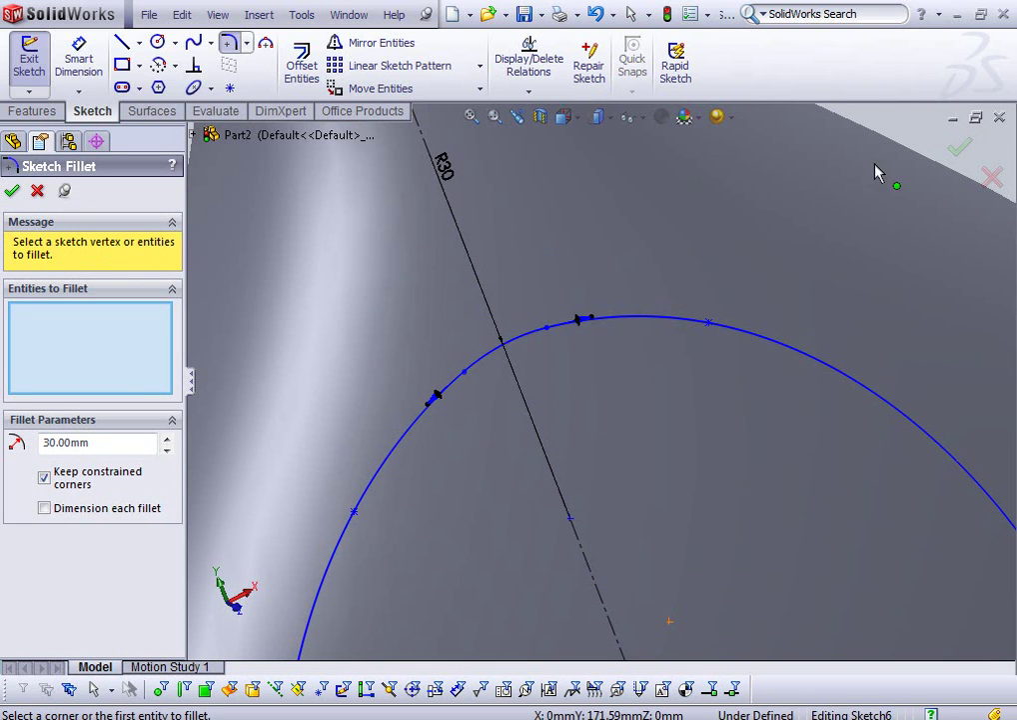
{"action": "scroll", "coordinate": [899, 165], "scroll_direction": "up", "scroll_amount": 3}
{"action": "left_click", "coordinate": [961, 150]}
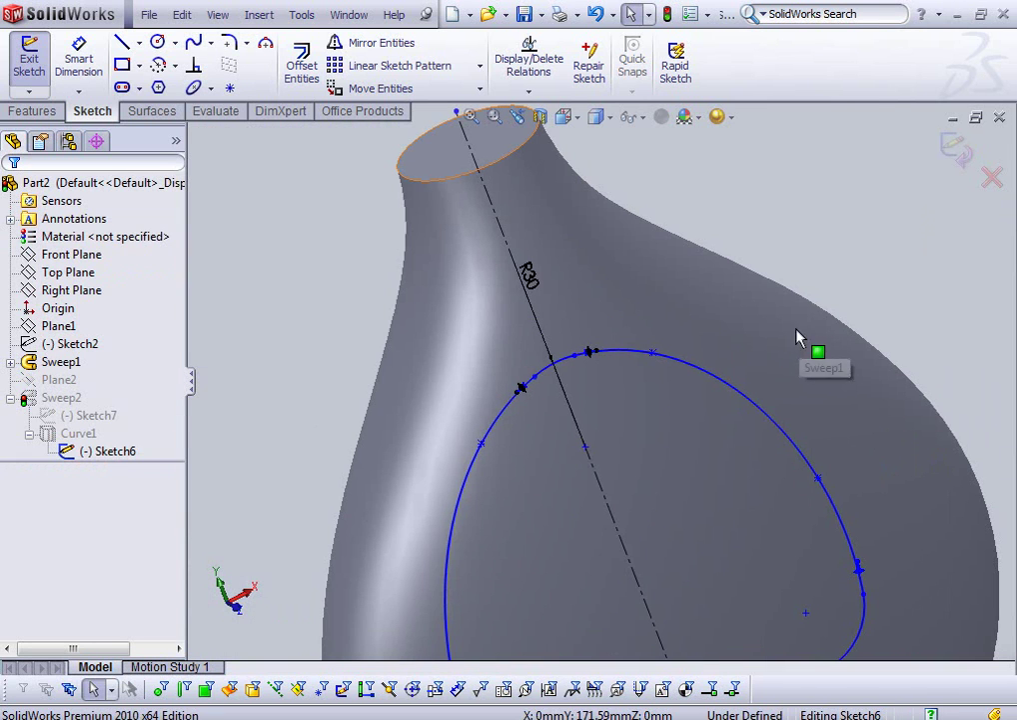
- Exit the sketch, continue the rebuild past the Sketch7 warning, and dismiss the error report
{"action": "left_click", "coordinate": [962, 162]}
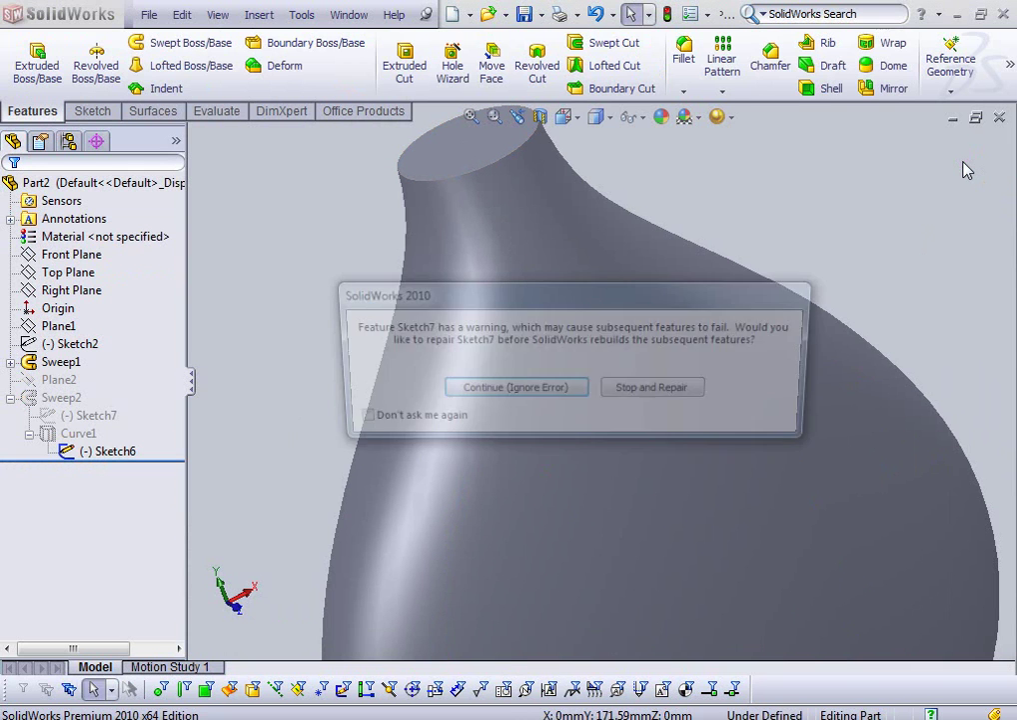
{"action": "left_click", "coordinate": [546, 397]}
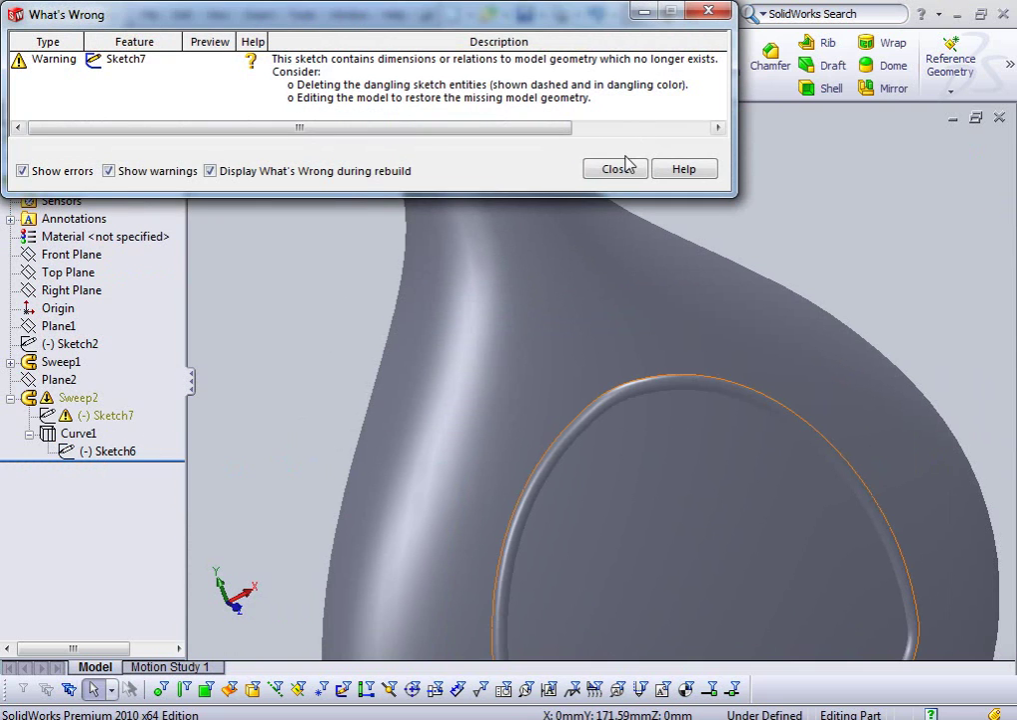
{"action": "left_click", "coordinate": [616, 169]}
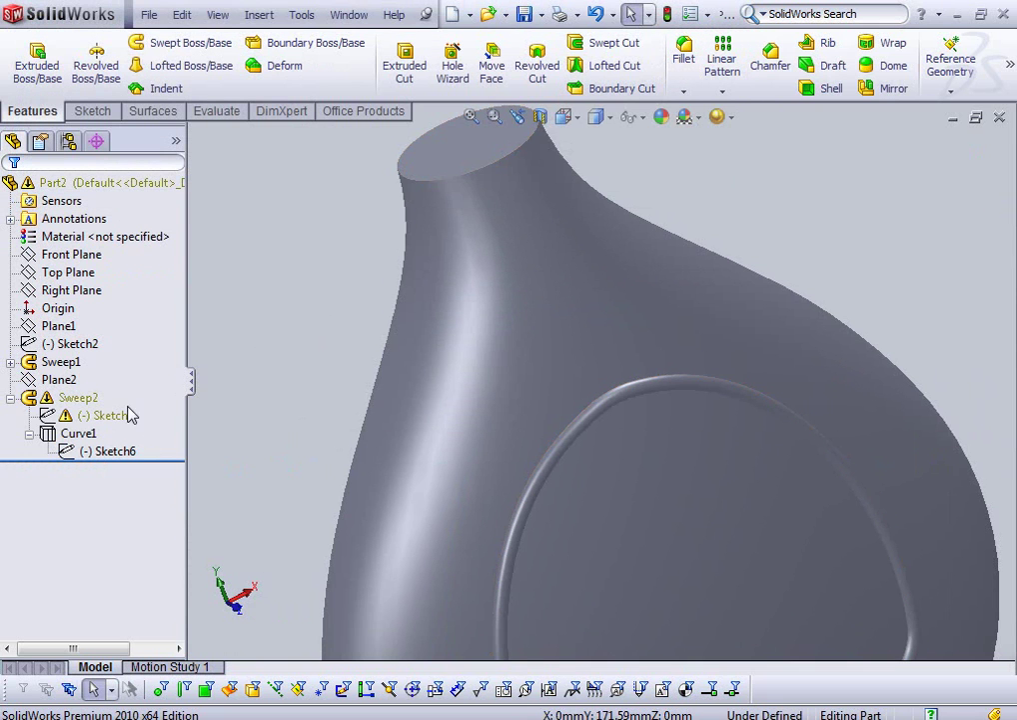
{"action": "key", "text": "f"}
- Inspect Sketch7, Sweep2 and its plane, then edit the rim profile Sketch7
{"action": "left_click", "coordinate": [107, 414]}
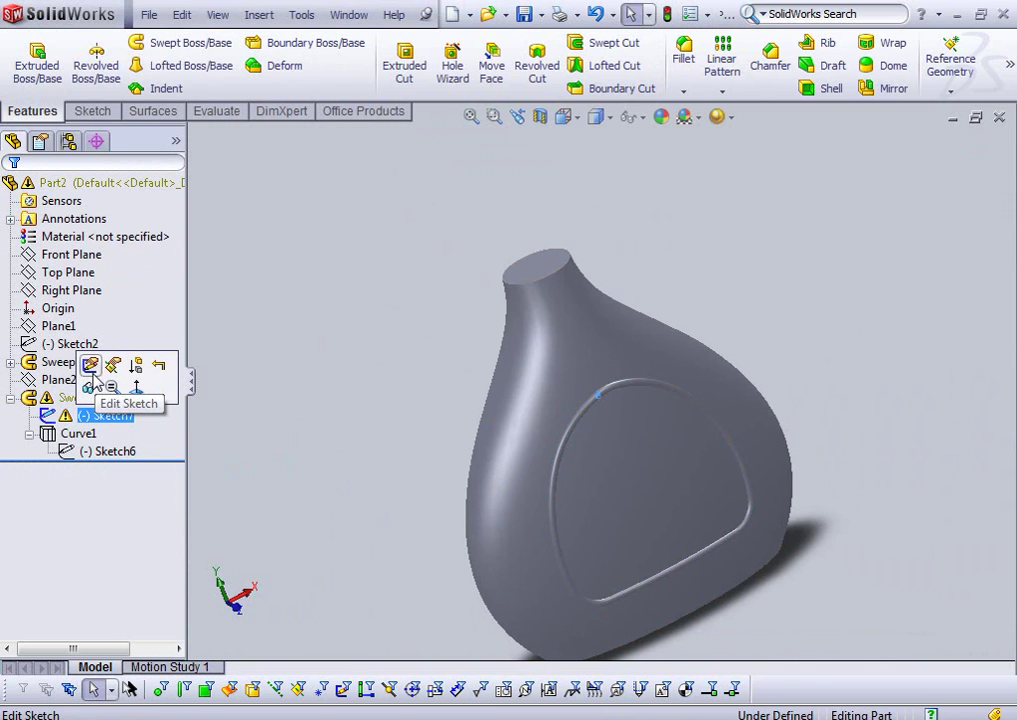
{"action": "left_click", "coordinate": [135, 387]}
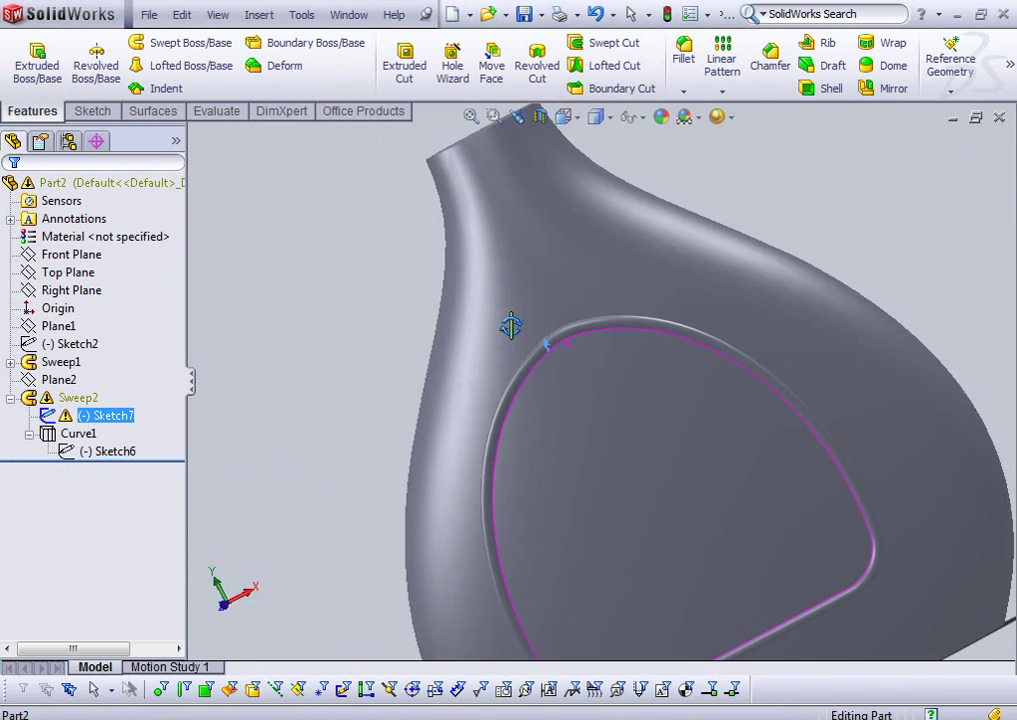
{"action": "middle_click_drag", "start_coordinate": [511, 327], "coordinate": [566, 343]}
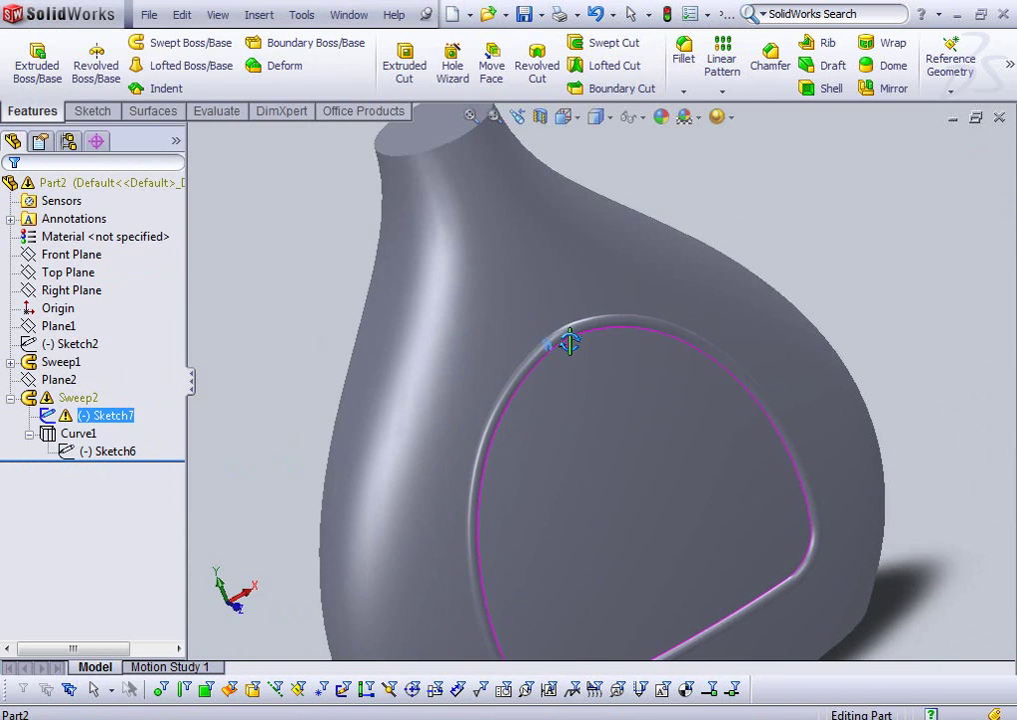
{"action": "left_click", "coordinate": [103, 416]}
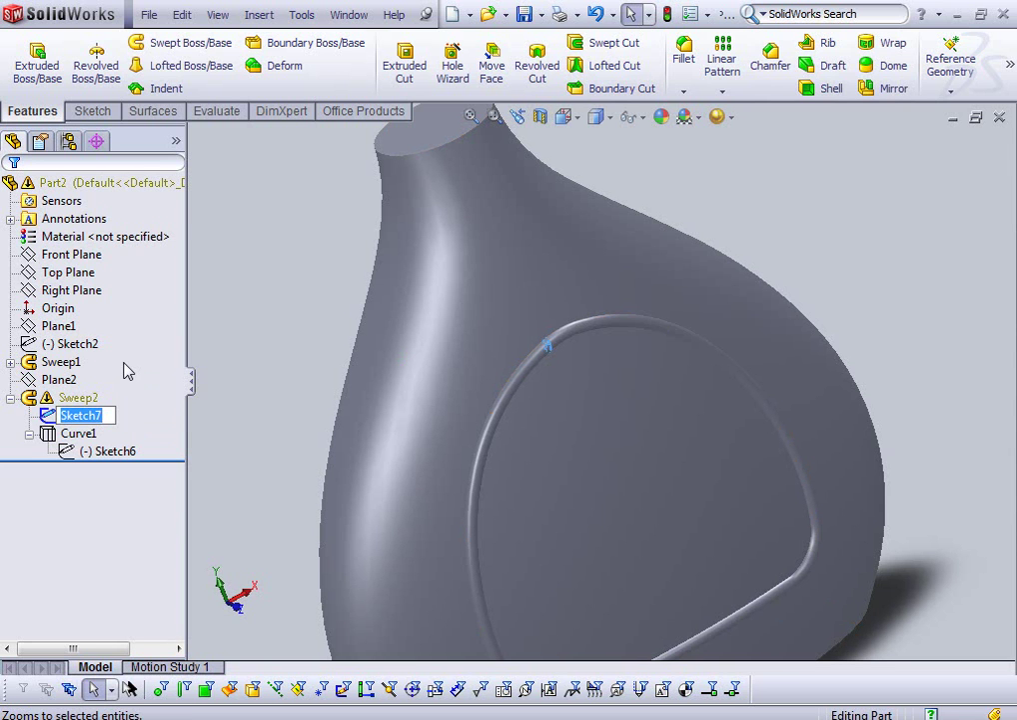
{"action": "left_click", "coordinate": [65, 400]}
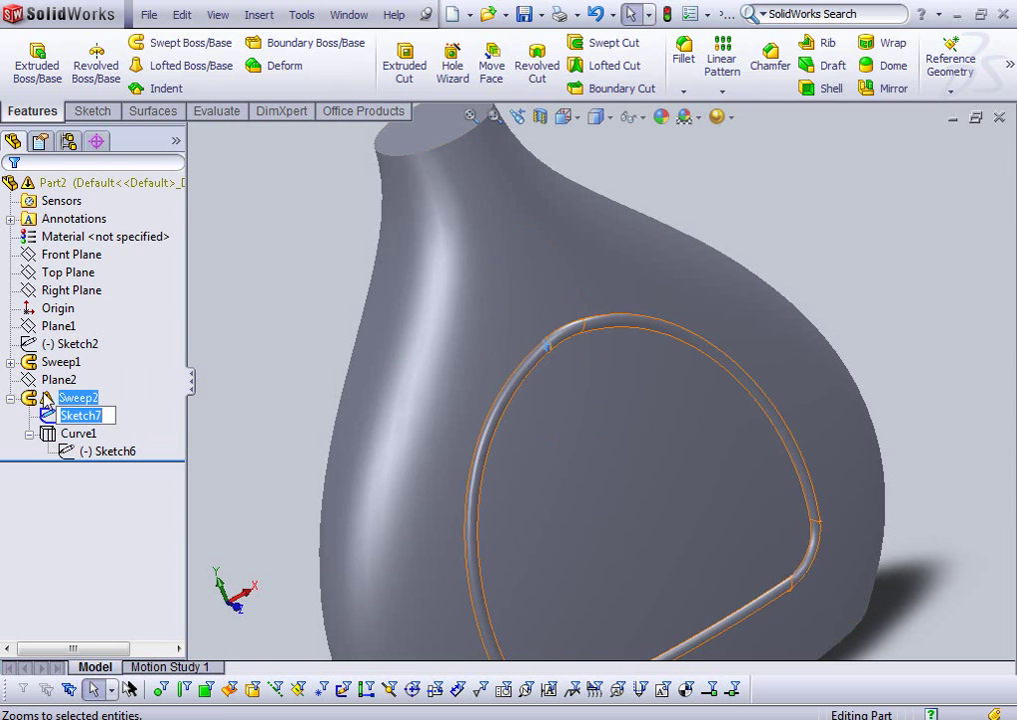
{"action": "left_click", "coordinate": [58, 380]}
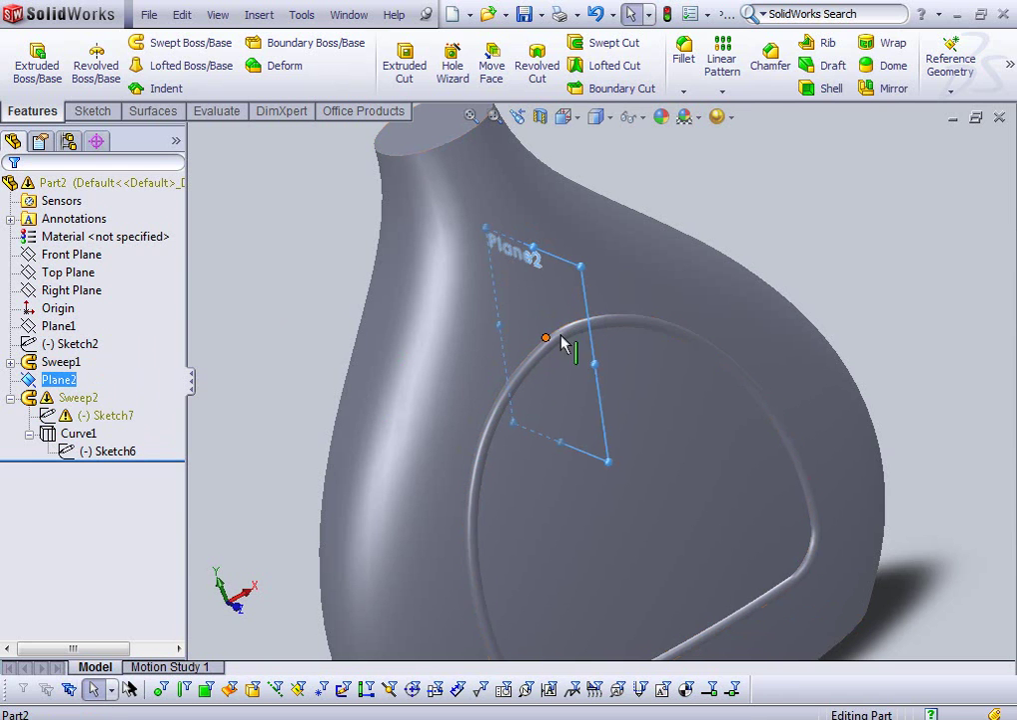
{"action": "left_click", "coordinate": [84, 416]}
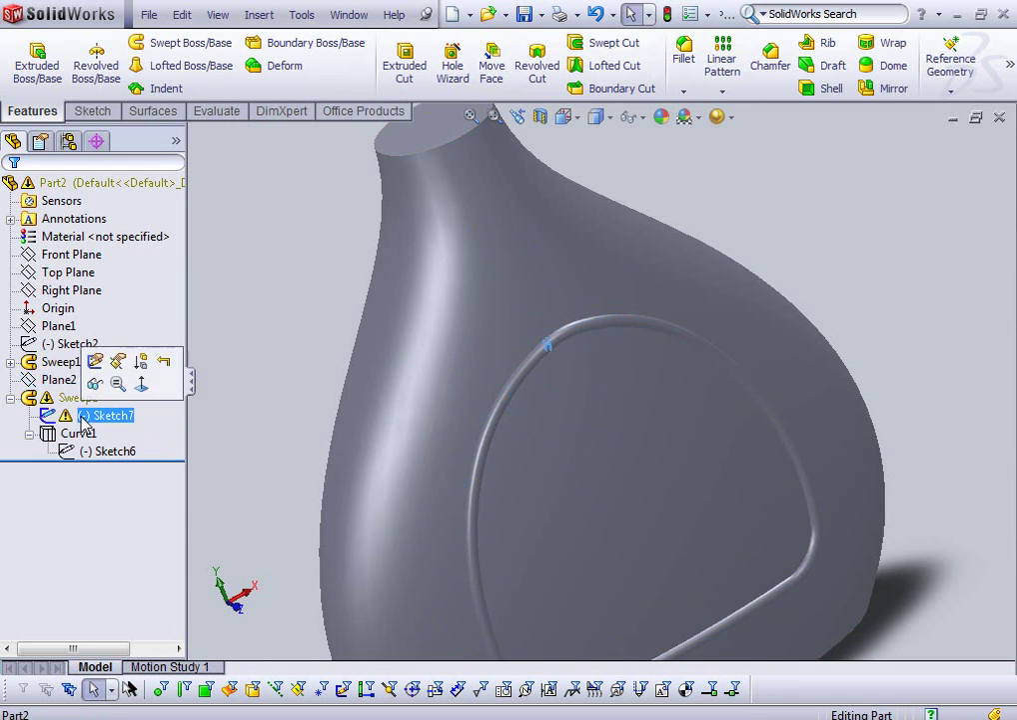
{"action": "left_click", "coordinate": [95, 361]}
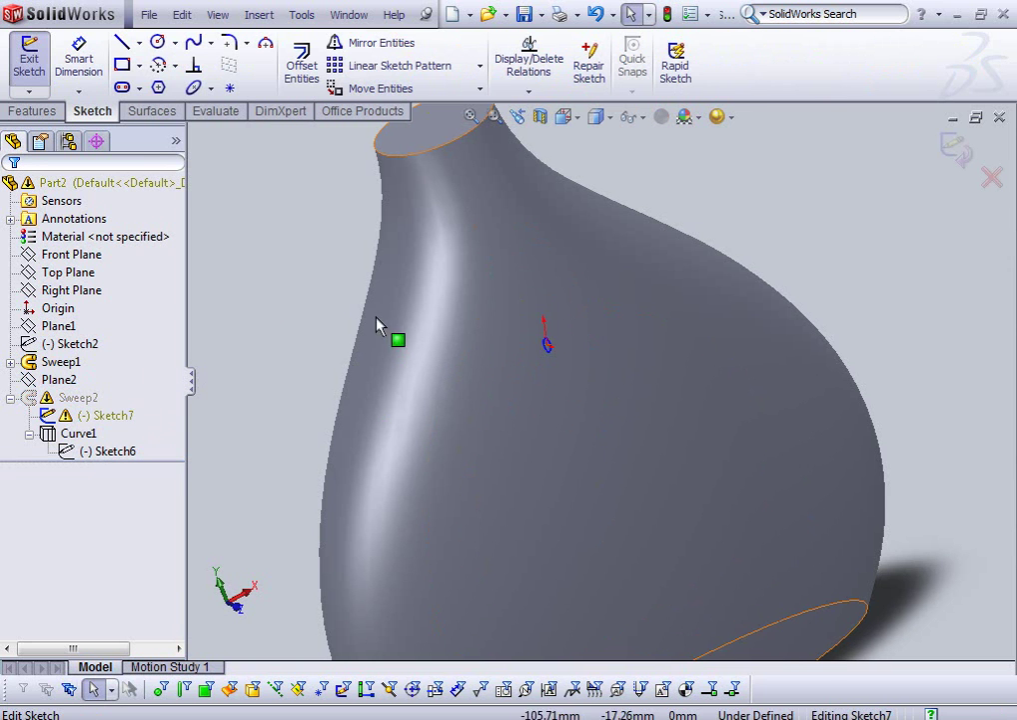
- Show sketch relations, delete the conflicting relation on the centre point, and exit Sketch7
{"action": "left_click", "coordinate": [181, 14]}
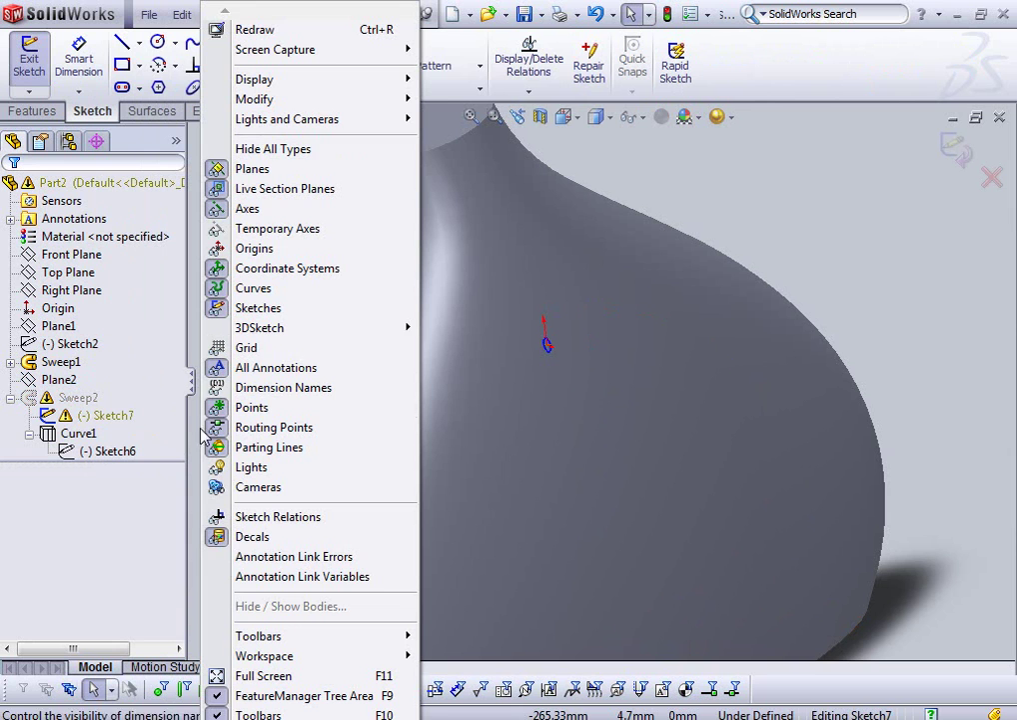
{"action": "left_click", "coordinate": [290, 515]}
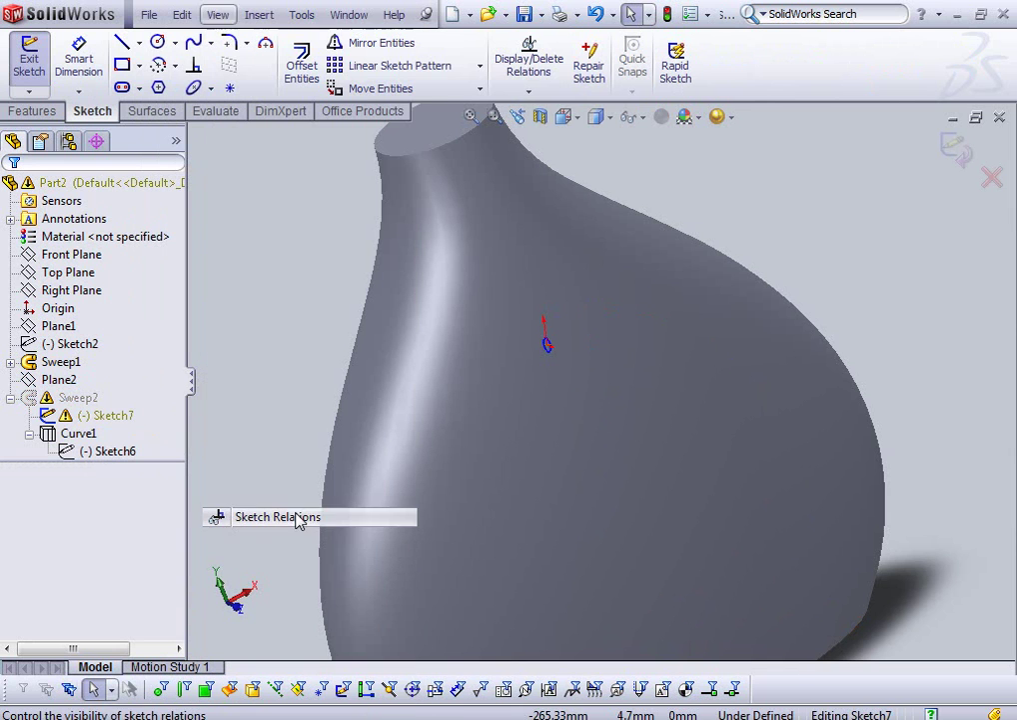
{"action": "left_click", "coordinate": [549, 362]}
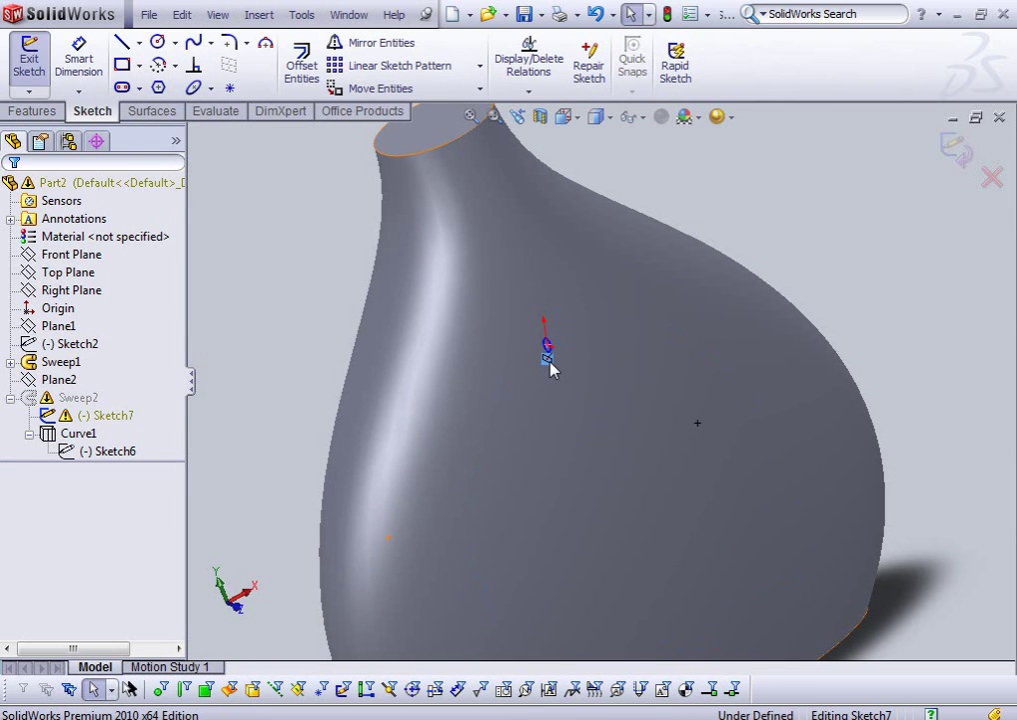
{"action": "key", "text": "Delete"}
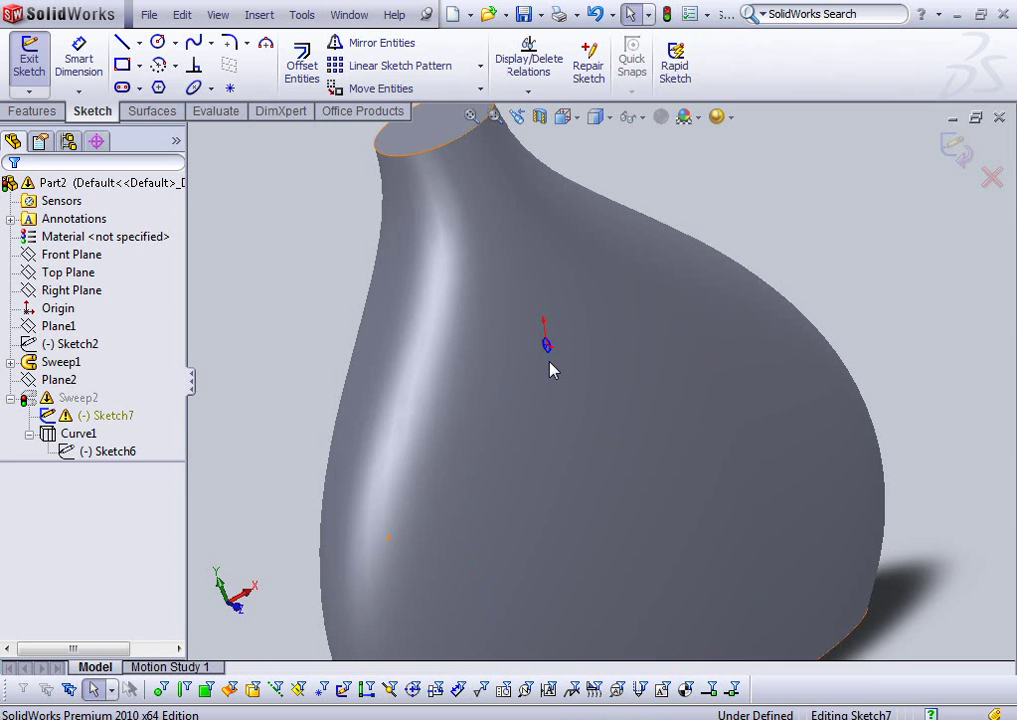
{"action": "left_click", "coordinate": [955, 148]}
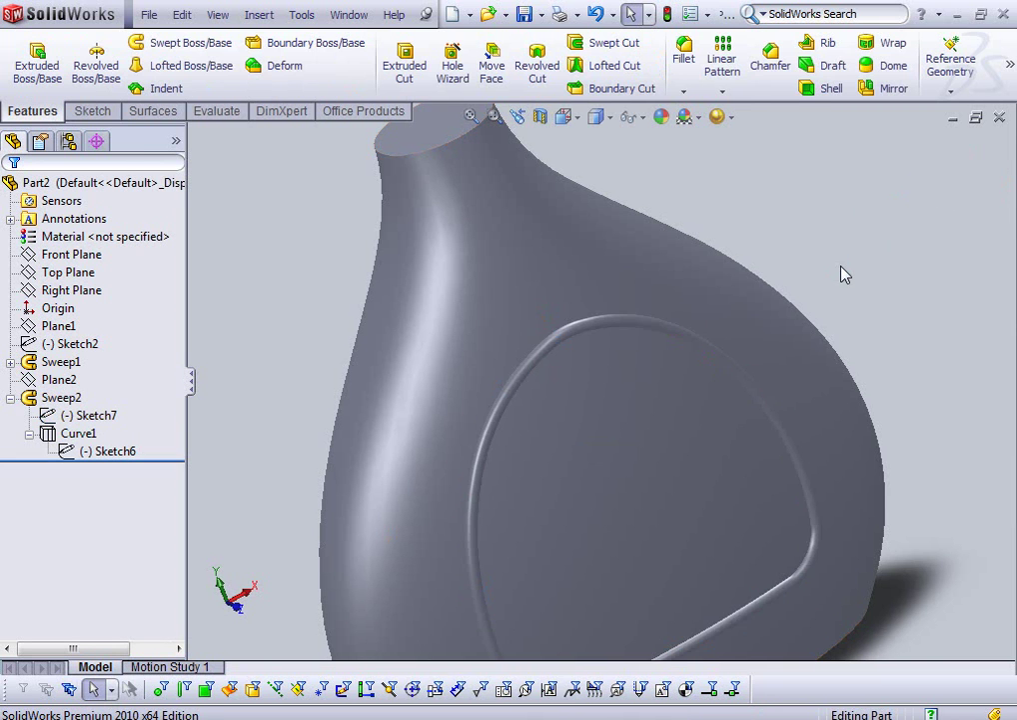
{"action": "mouse_move", "coordinate": [737, 328]}
{"action": "middle_mouse_down"}
{"action": "mouse_move", "coordinate": [706, 287]}
{"action": "mouse_move", "coordinate": [613, 448]}
{"action": "middle_mouse_up"}
{"action": "scroll", "coordinate": [609, 461], "scroll_direction": "up", "scroll_amount": 2}
{"action": "scroll", "coordinate": [545, 283], "scroll_direction": "down", "scroll_amount": 5}
{"action": "scroll", "coordinate": [514, 241], "scroll_direction": "down", "scroll_amount": 2}
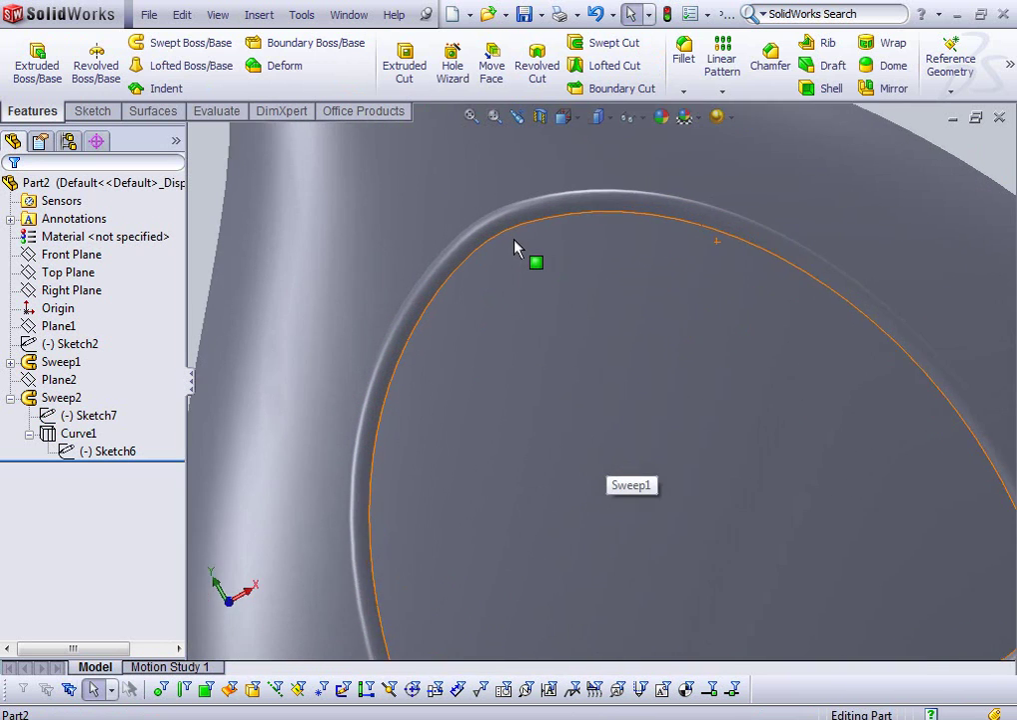
{"action": "middle_click_drag", "start_coordinate": [515, 245], "coordinate": [600, 244]}
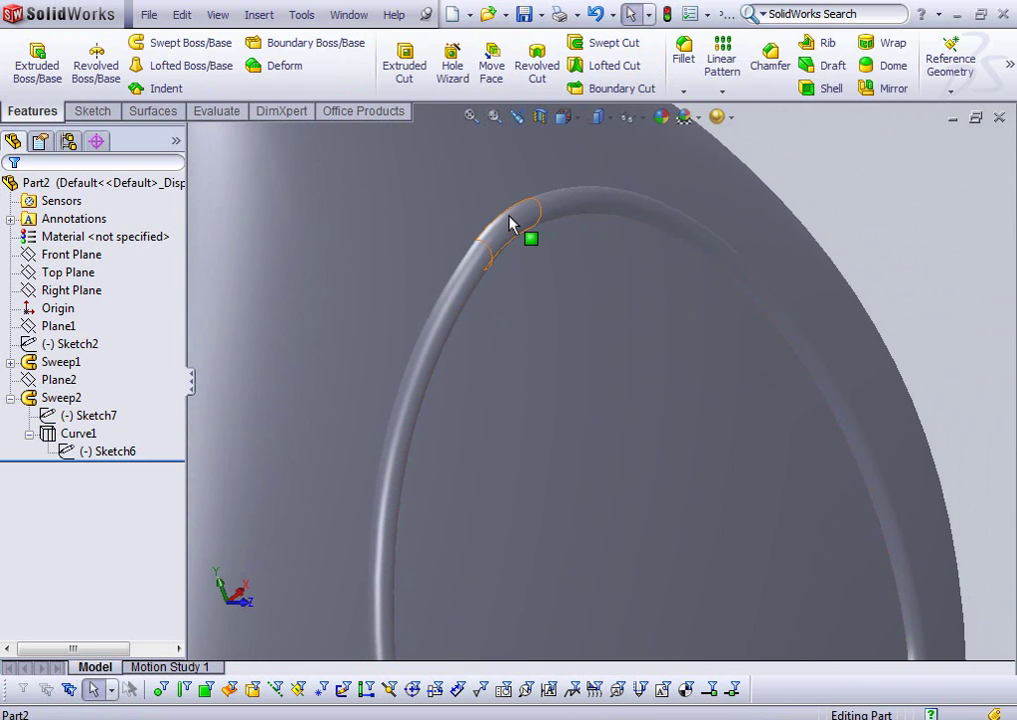
{"action": "scroll", "coordinate": [489, 250], "scroll_direction": "up", "scroll_amount": 3}
{"action": "scroll", "coordinate": [491, 253], "scroll_direction": "down", "scroll_amount": 3}
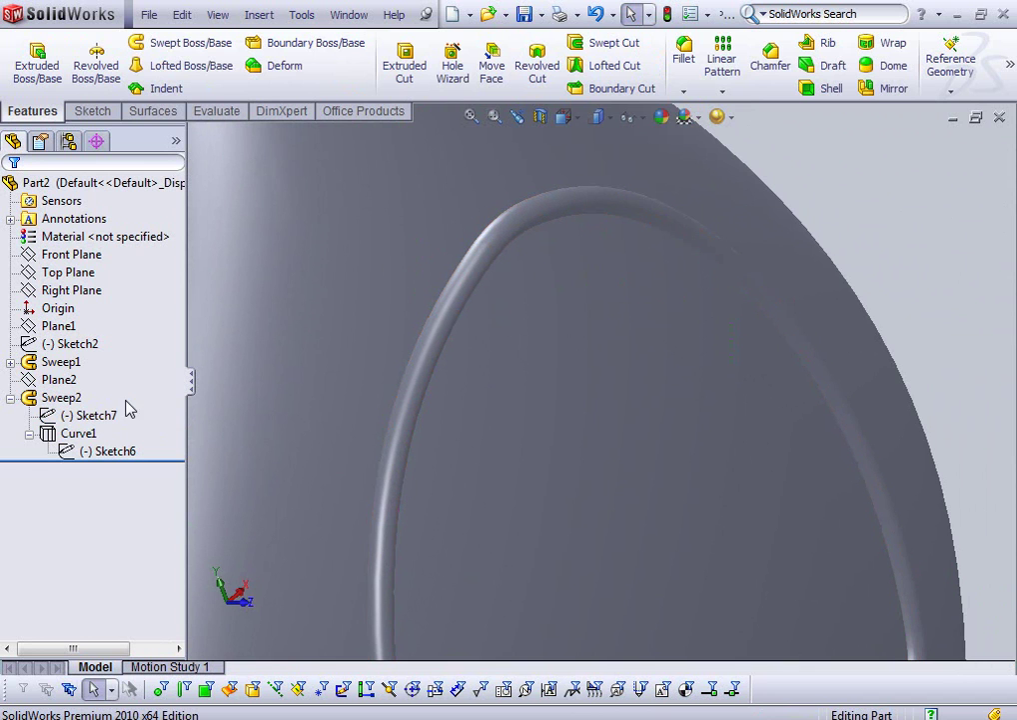
{"action": "left_click", "coordinate": [11, 398]}
{"action": "mouse_move", "coordinate": [568, 298]}
{"action": "middle_mouse_down"}
{"action": "mouse_move", "coordinate": [511, 289]}
{"action": "mouse_move", "coordinate": [481, 325]}
{"action": "mouse_move", "coordinate": [557, 364]}
{"action": "mouse_move", "coordinate": [677, 348]}
{"action": "mouse_move", "coordinate": [687, 323]}
{"action": "mouse_move", "coordinate": [678, 282]}
{"action": "mouse_move", "coordinate": [595, 329]}
{"action": "mouse_move", "coordinate": [602, 402]}
{"action": "mouse_move", "coordinate": [712, 365]}
{"action": "mouse_move", "coordinate": [711, 404]}
{"action": "middle_mouse_up"}
{"action": "scroll", "coordinate": [572, 361], "scroll_direction": "up", "scroll_amount": 3}
{"action": "left_click", "coordinate": [586, 427]}
- Start a constant-radius fillet with the vase's bottom edge selected
{"action": "left_click", "coordinate": [807, 390]}
{"action": "mouse_move", "coordinate": [808, 403]}
{"action": "middle_mouse_down"}
{"action": "mouse_move", "coordinate": [686, 443]}
{"action": "mouse_move", "coordinate": [532, 402]}
{"action": "mouse_move", "coordinate": [467, 409]}
{"action": "mouse_move", "coordinate": [503, 257]}
{"action": "mouse_move", "coordinate": [534, 257]}
{"action": "middle_mouse_up"}
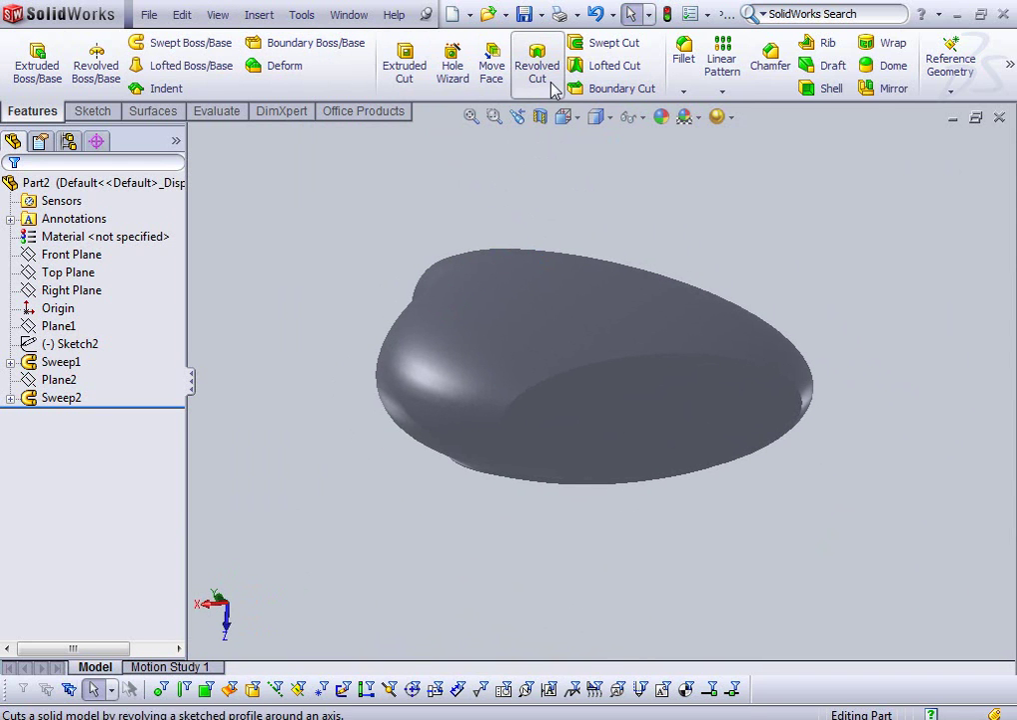
{"action": "left_click", "coordinate": [683, 57]}
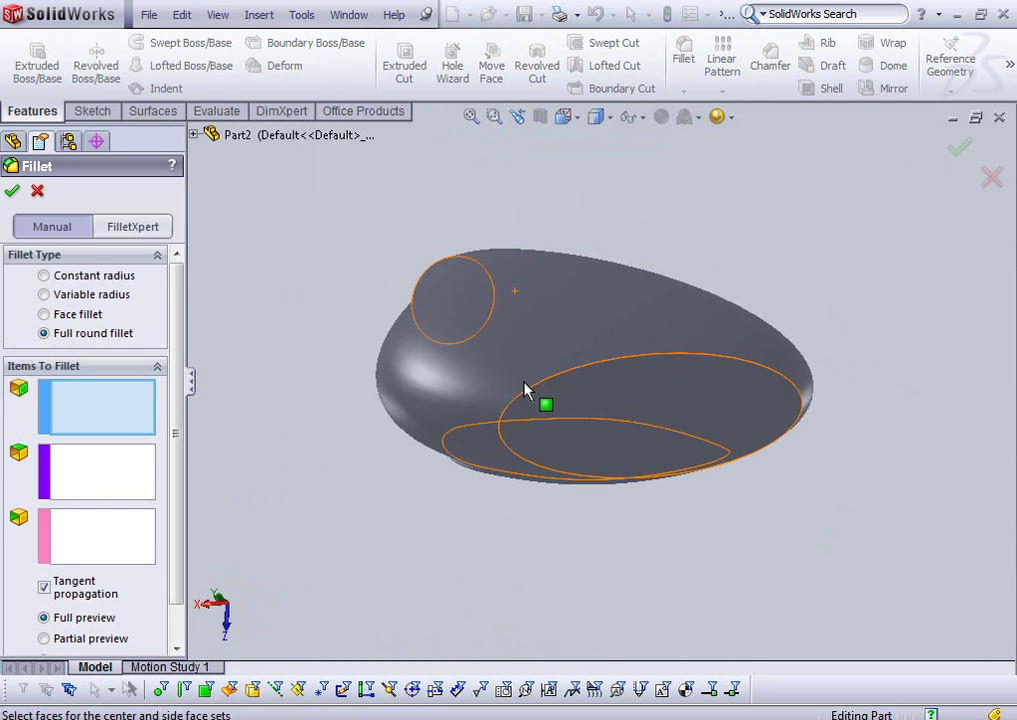
{"action": "left_click", "coordinate": [546, 380]}
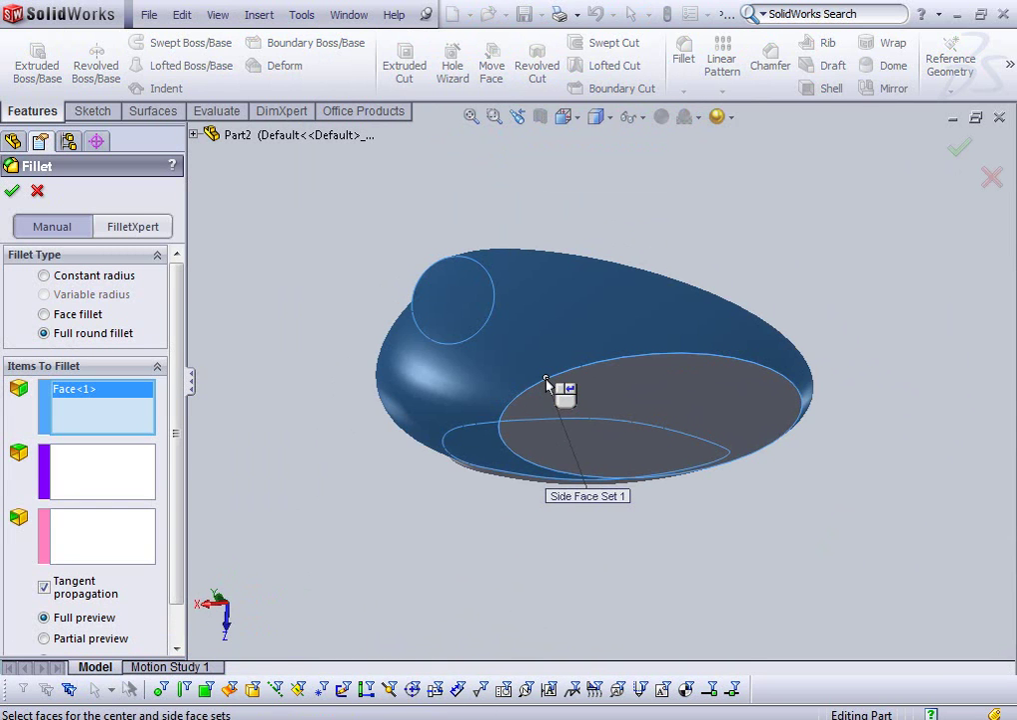
{"action": "left_click", "coordinate": [44, 276]}
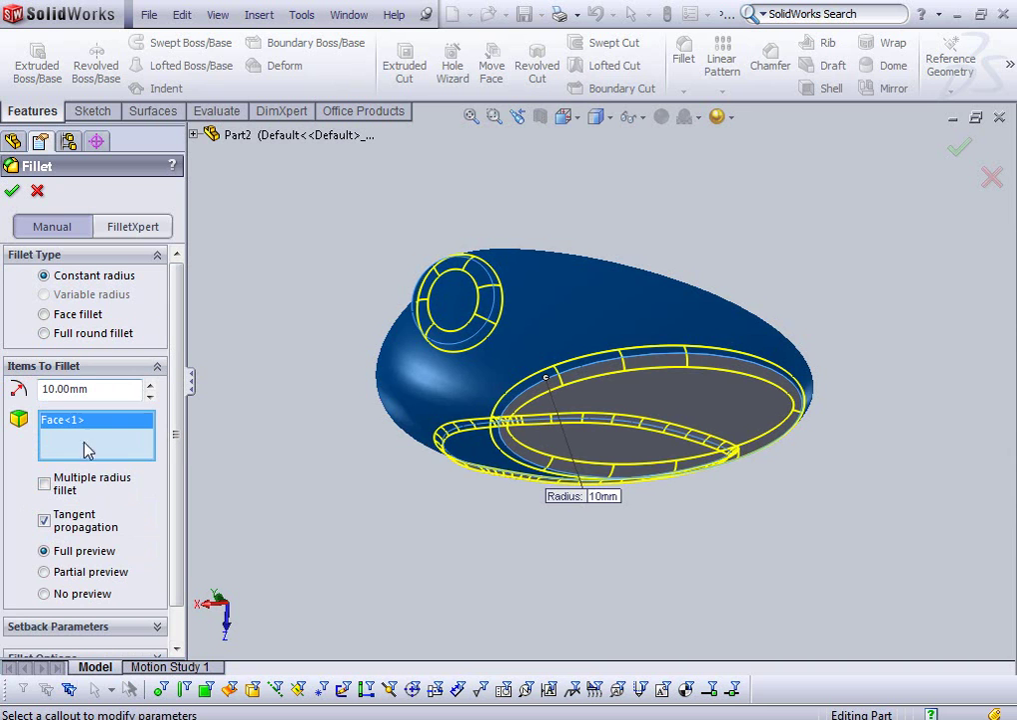
{"action": "key", "text": "Delete"}
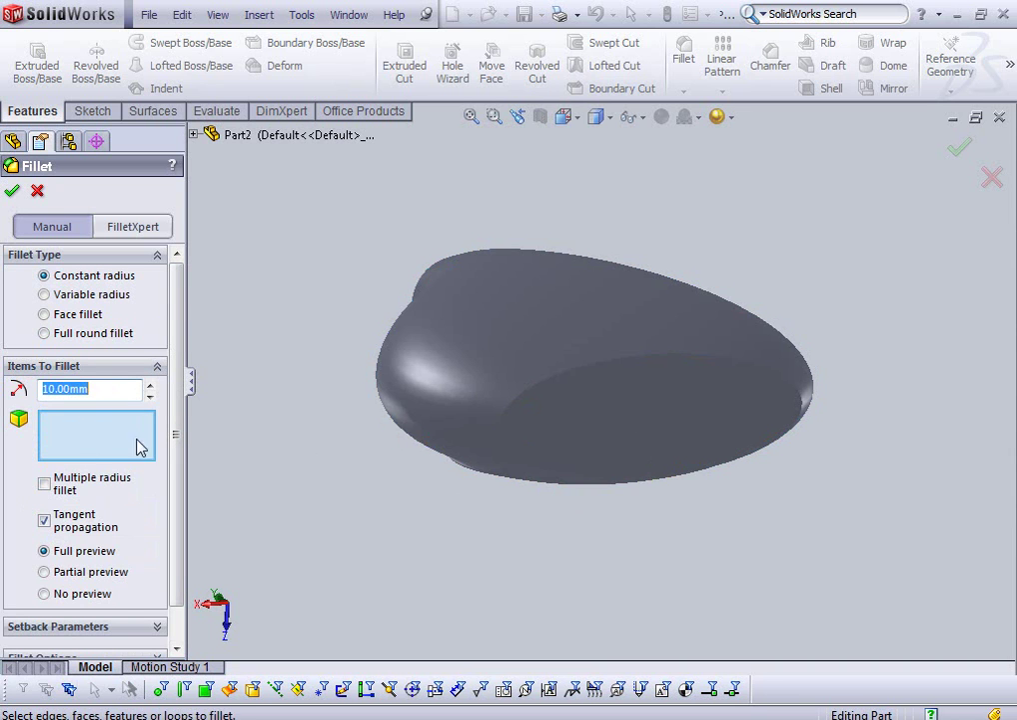
{"action": "left_click", "coordinate": [535, 390]}
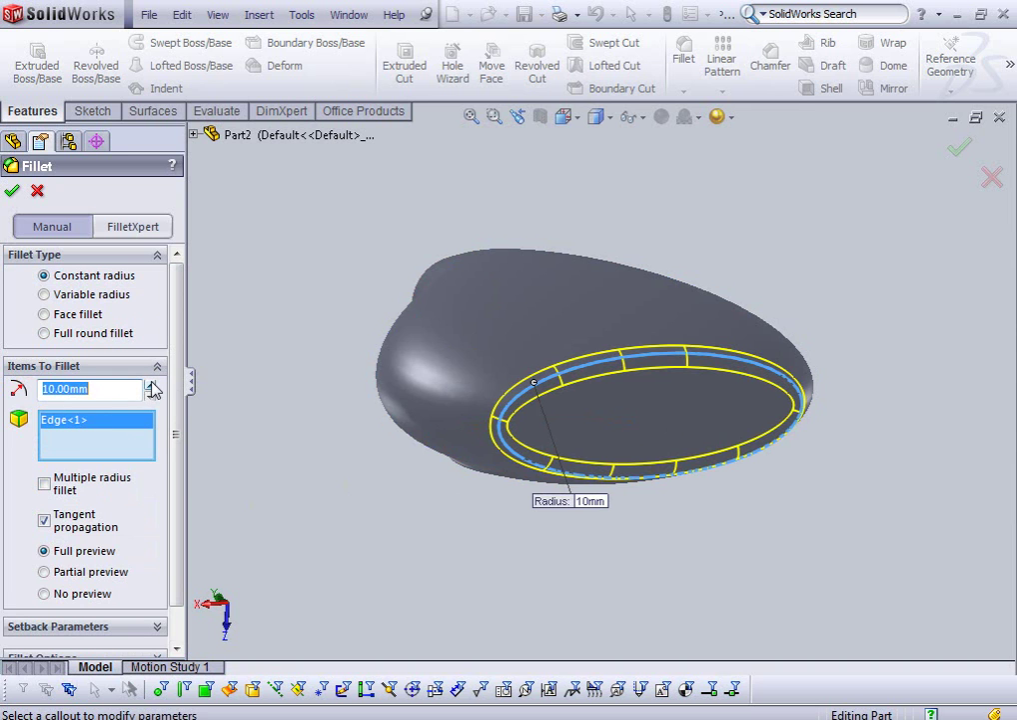
- Set the fillet radius to 15 mm and accept the fillet
{"action": "left_click", "coordinate": [151, 385]}
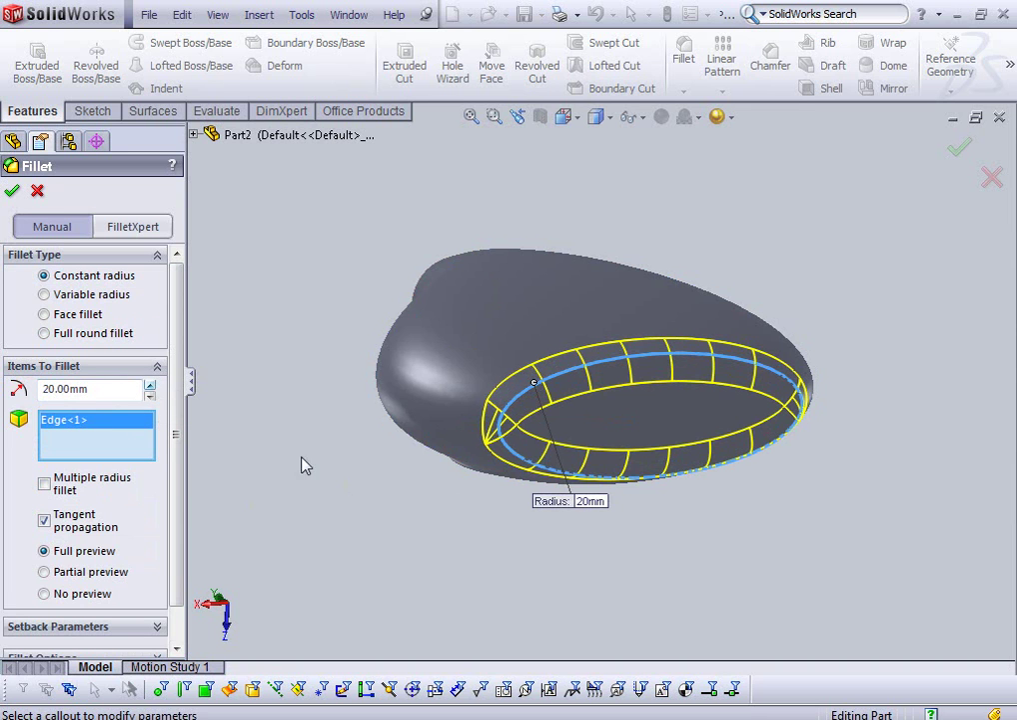
{"action": "middle_click_drag", "start_coordinate": [247, 442], "coordinate": [590, 459]}
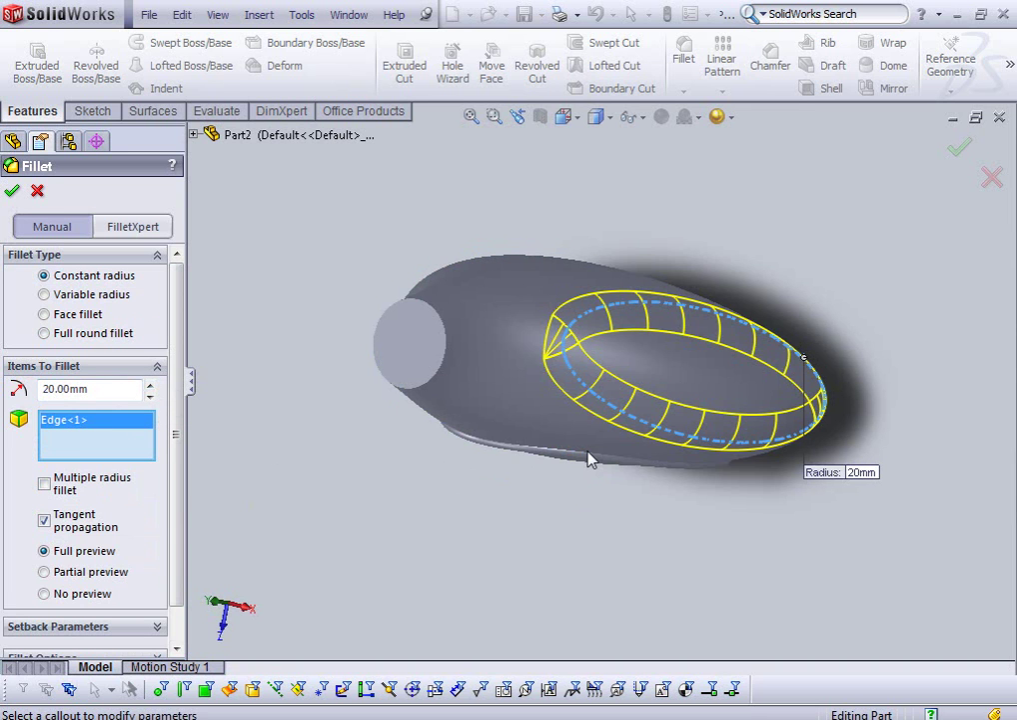
{"action": "mouse_move", "coordinate": [835, 470]}
{"action": "middle_mouse_down"}
{"action": "mouse_move", "coordinate": [716, 582]}
{"action": "mouse_move", "coordinate": [761, 605]}
{"action": "mouse_move", "coordinate": [730, 519]}
{"action": "mouse_move", "coordinate": [711, 416]}
{"action": "mouse_move", "coordinate": [586, 389]}
{"action": "mouse_move", "coordinate": [233, 433]}
{"action": "middle_mouse_up"}
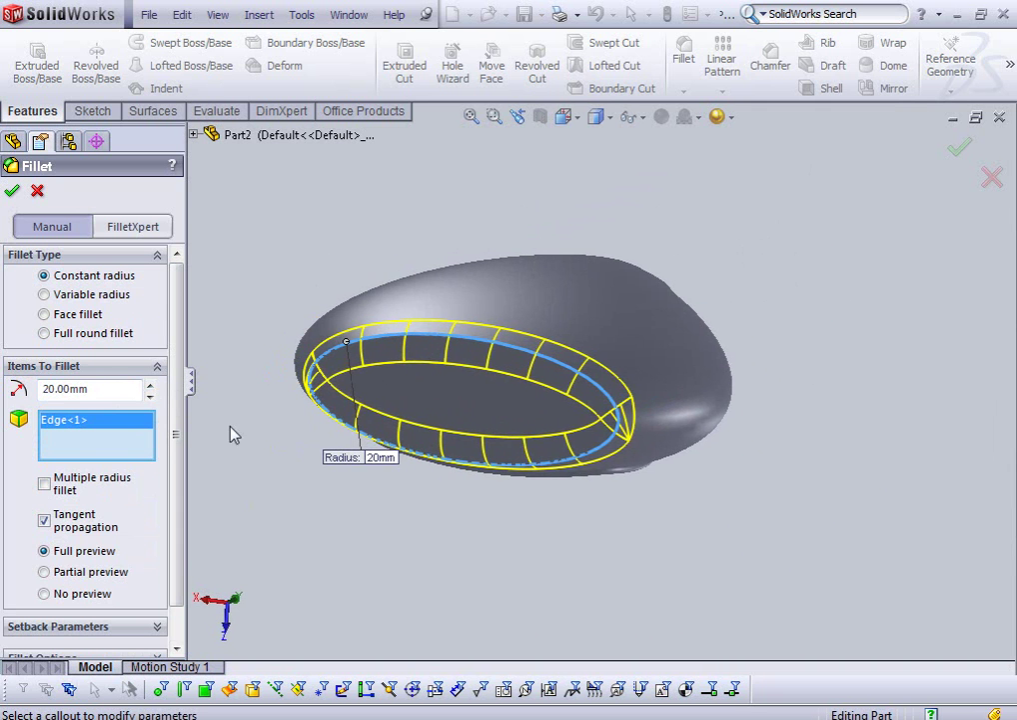
{"action": "left_click_drag", "start_coordinate": [96, 388], "coordinate": [3, 375]}
{"action": "type", "text": "15"}
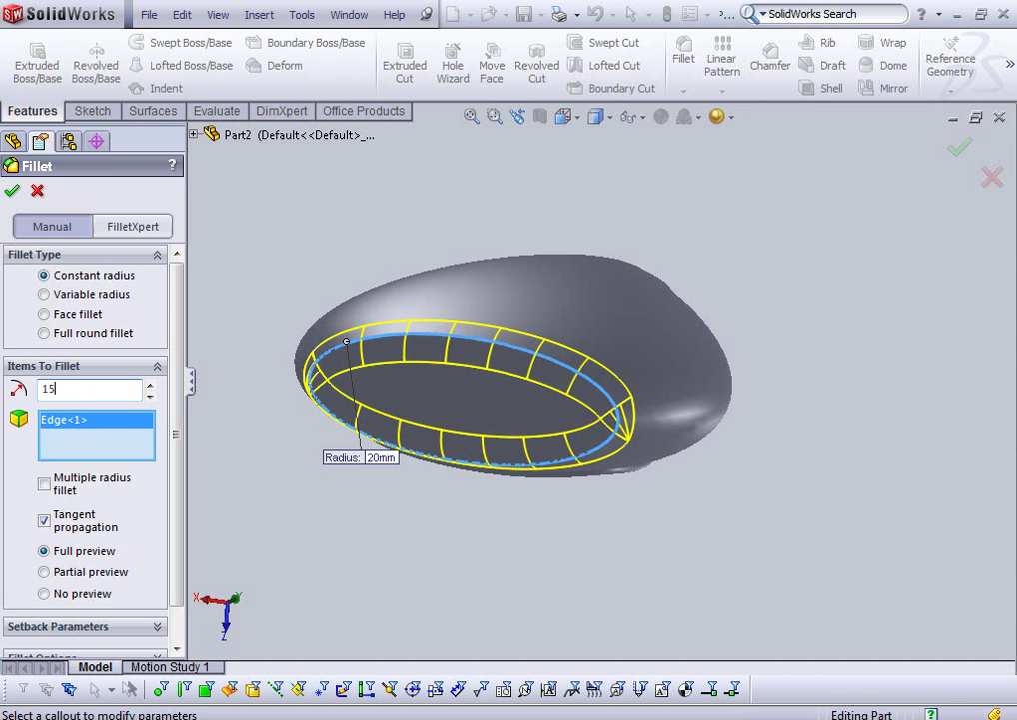
{"action": "key", "text": "Return"}
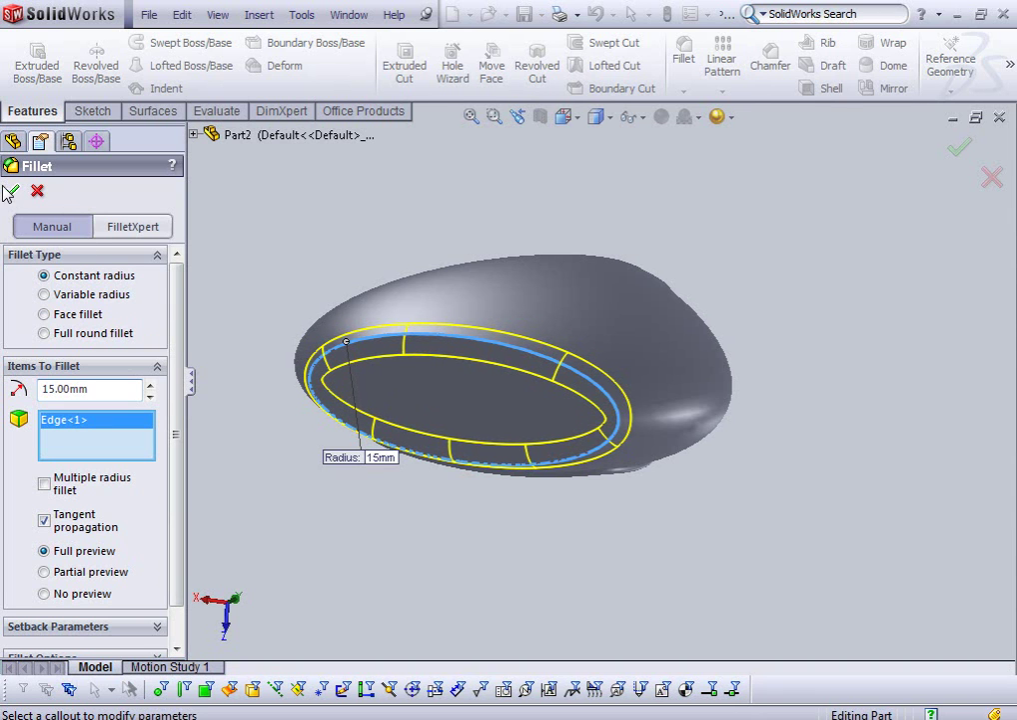
{"action": "left_click", "coordinate": [12, 193]}
{"action": "mouse_move", "coordinate": [571, 393]}
{"action": "middle_mouse_down"}
{"action": "mouse_move", "coordinate": [609, 427]}
{"action": "mouse_move", "coordinate": [677, 628]}
{"action": "mouse_move", "coordinate": [693, 646]}
{"action": "mouse_move", "coordinate": [598, 657]}
{"action": "middle_mouse_up"}
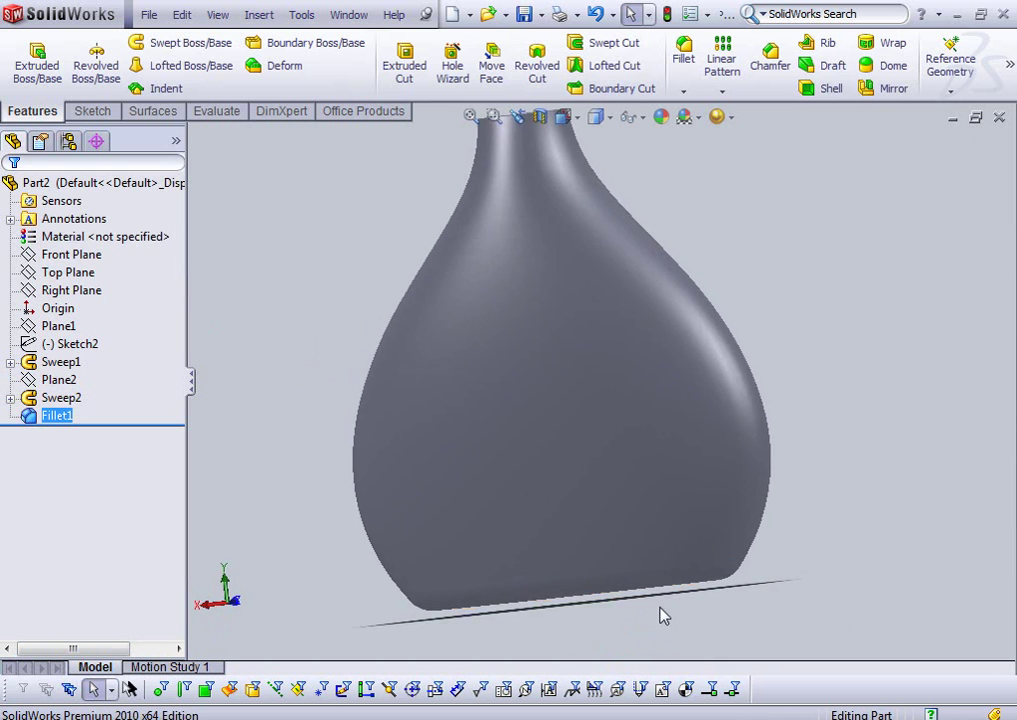
- Switch the model display to shaded with edges
{"action": "scroll", "coordinate": [629, 365], "scroll_direction": "up", "scroll_amount": 3}
{"action": "left_click", "coordinate": [609, 118]}
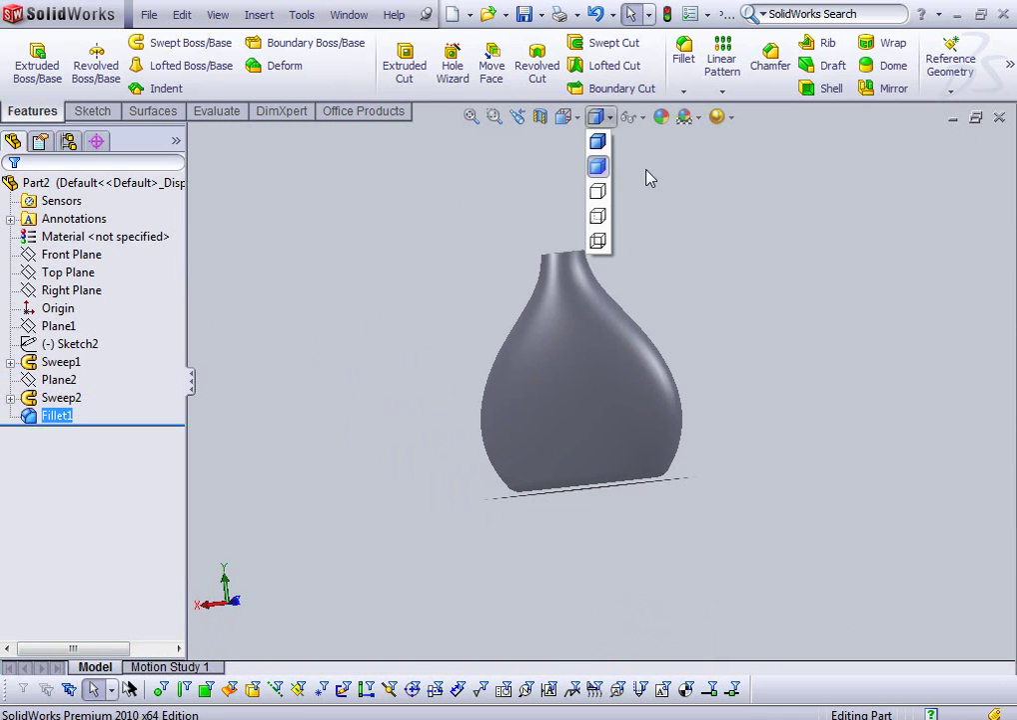
{"action": "left_click", "coordinate": [598, 143]}
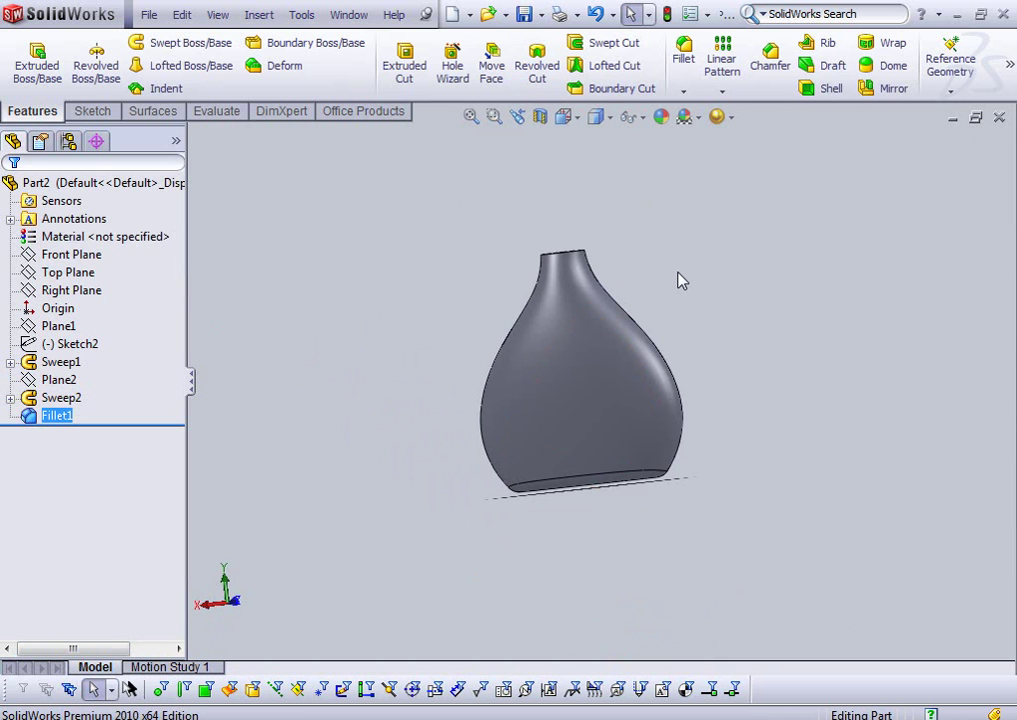
- Start a new sketch on the circular end face at the top of the vase
{"action": "mouse_move", "coordinate": [730, 354]}
{"action": "middle_mouse_down"}
{"action": "mouse_move", "coordinate": [402, 431]}
{"action": "mouse_move", "coordinate": [420, 315]}
{"action": "mouse_move", "coordinate": [406, 504]}
{"action": "middle_mouse_up"}
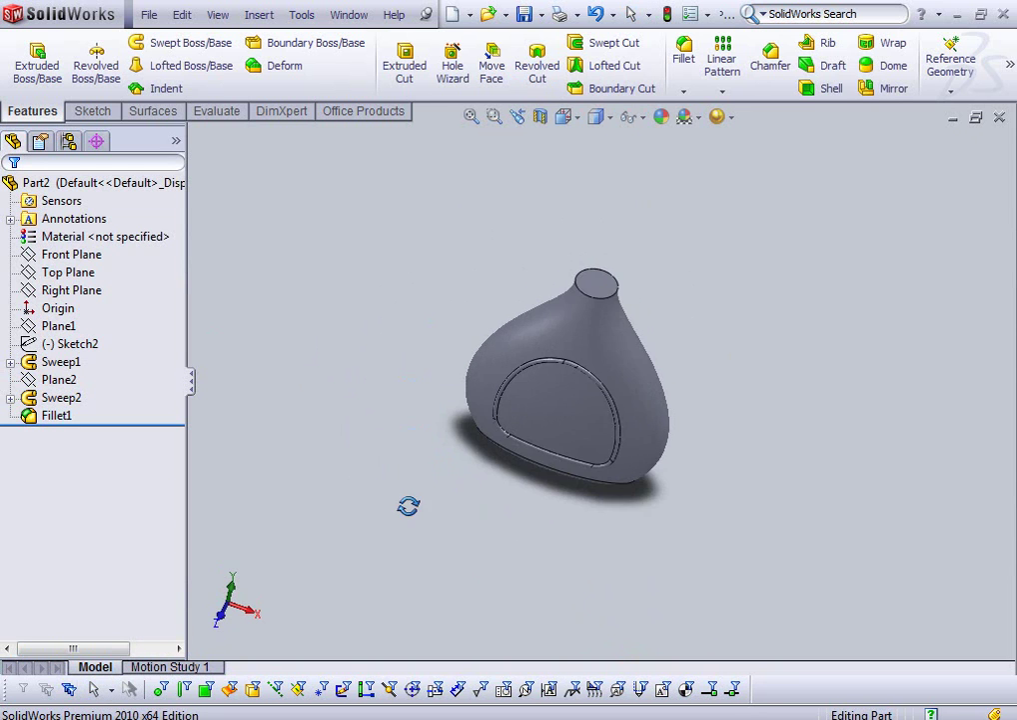
{"action": "mouse_move", "coordinate": [731, 409]}
{"action": "middle_mouse_down"}
{"action": "mouse_move", "coordinate": [648, 550]}
{"action": "mouse_move", "coordinate": [724, 474]}
{"action": "mouse_move", "coordinate": [793, 481]}
{"action": "mouse_move", "coordinate": [738, 493]}
{"action": "middle_mouse_up"}
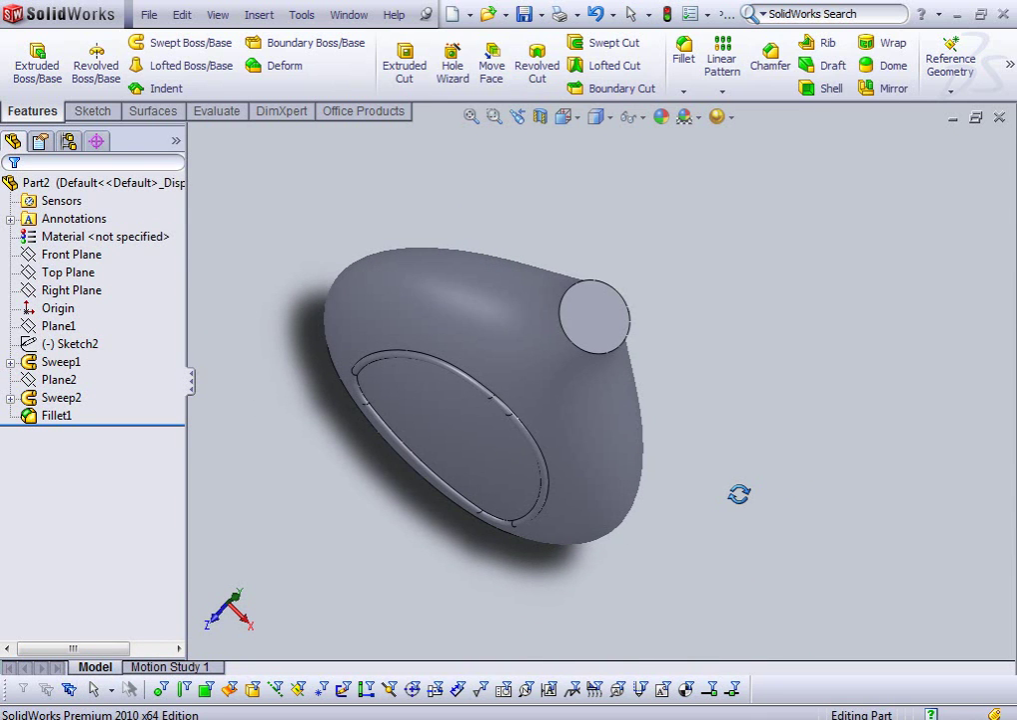
{"action": "middle_click_drag", "start_coordinate": [739, 494], "coordinate": [703, 498]}
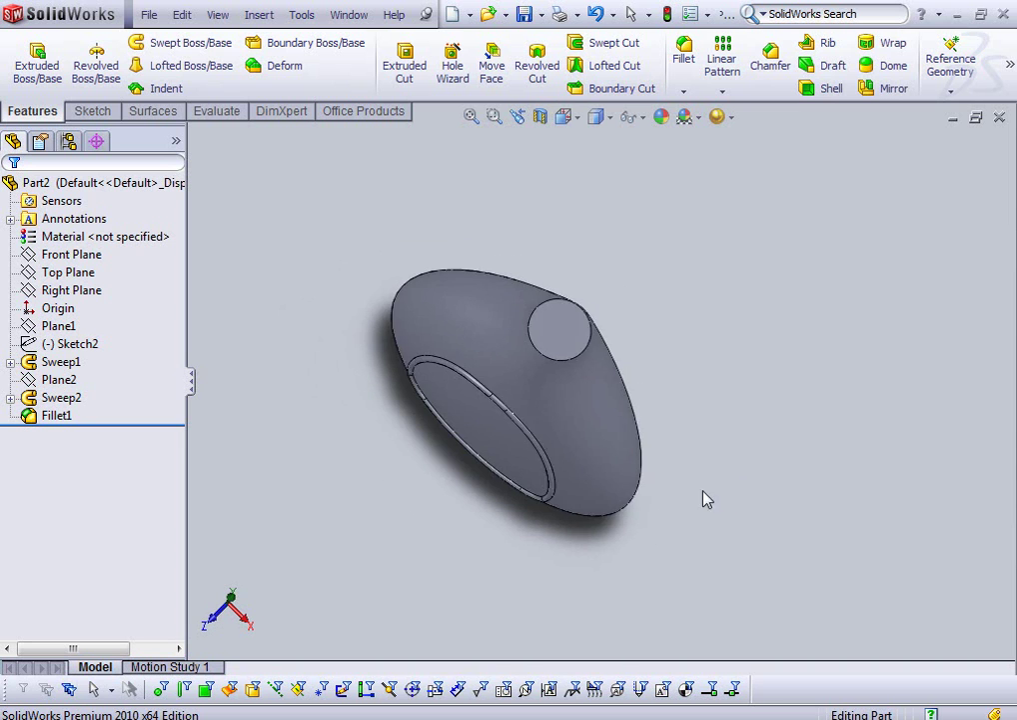
{"action": "left_click", "coordinate": [562, 337]}
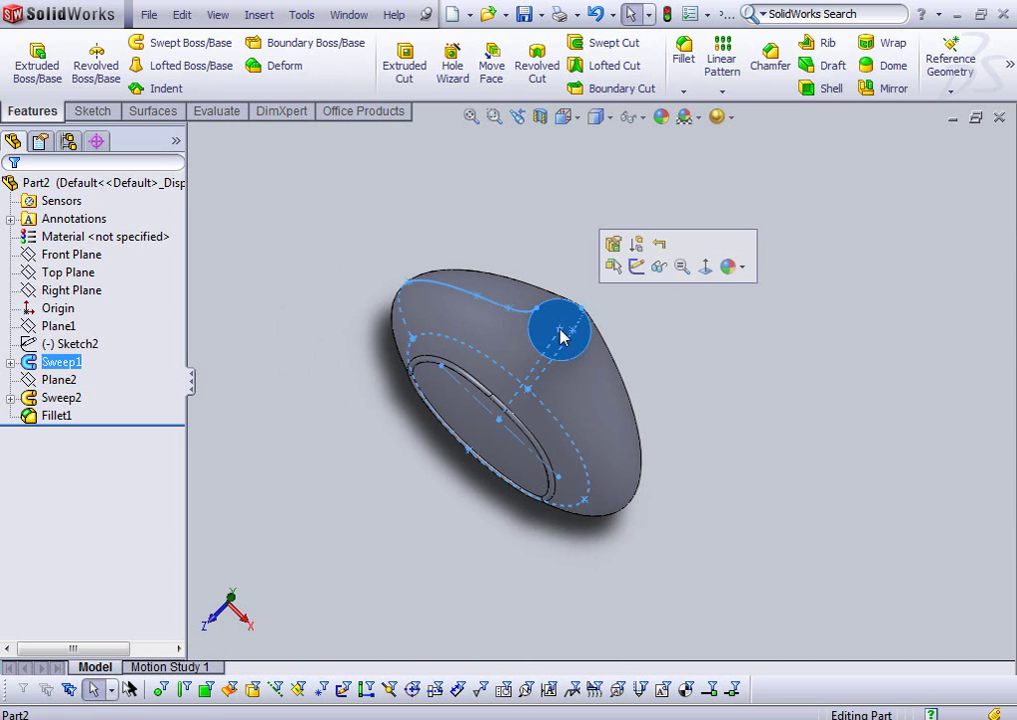
{"action": "left_click", "coordinate": [636, 266]}
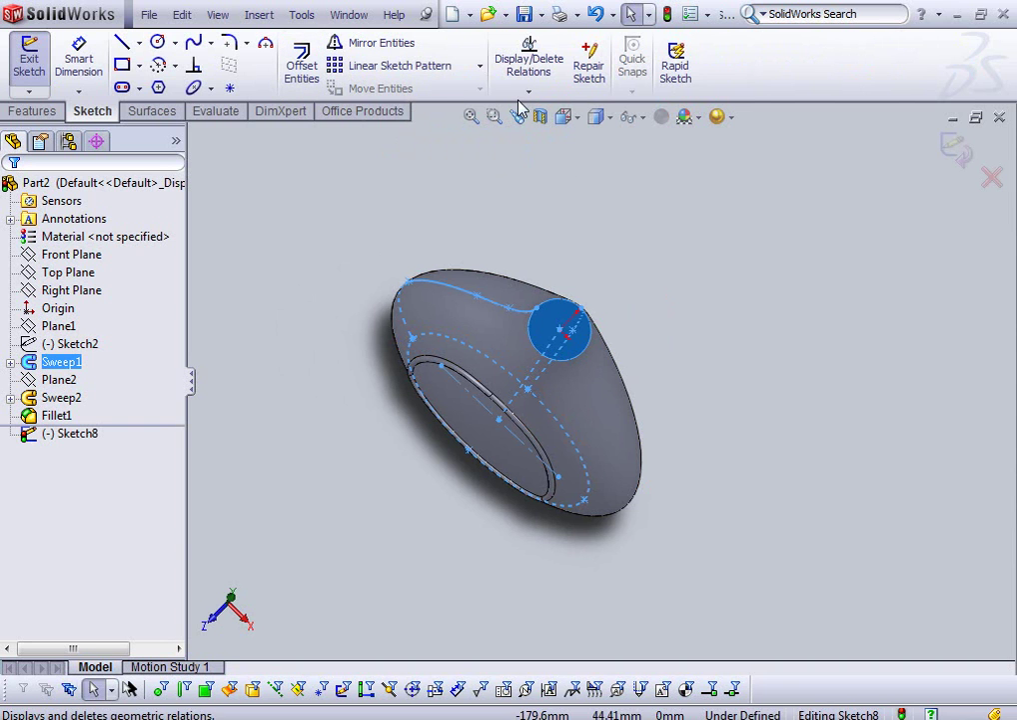
- Open the Customize dialog from the CommandManager's right-click toolbar list
{"action": "right_click", "coordinate": [817, 92]}
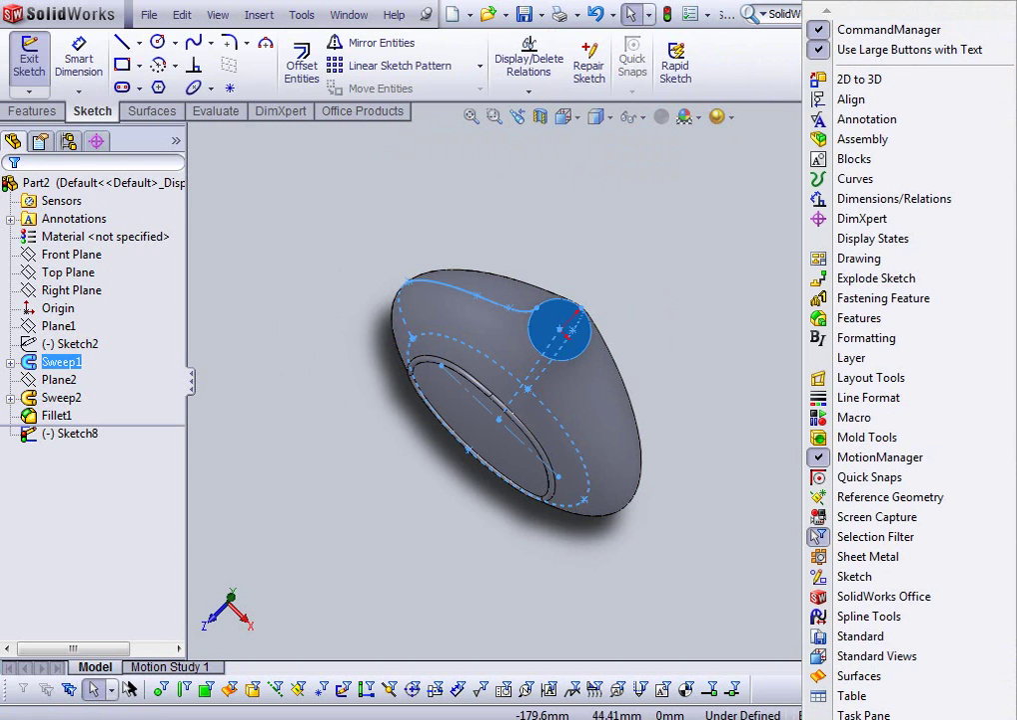
{"action": "scroll", "coordinate": [910, 370], "scroll_direction": "down", "scroll_amount": 5}
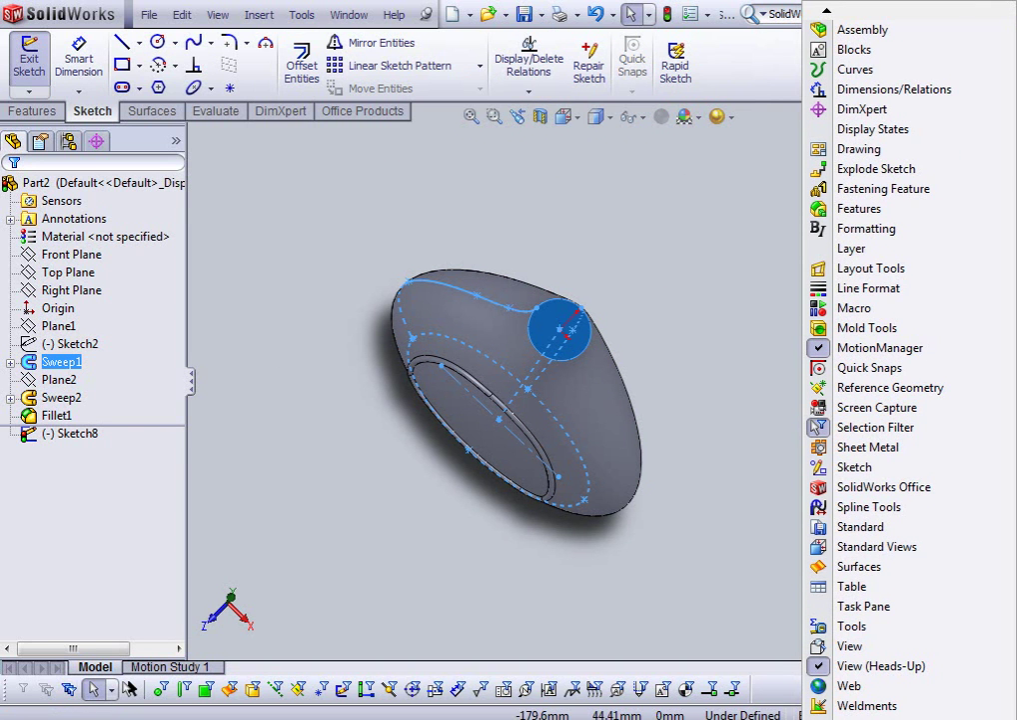
{"action": "scroll", "coordinate": [909, 370], "scroll_direction": "down", "scroll_amount": 1}
{"action": "scroll", "coordinate": [910, 370], "scroll_direction": "down", "scroll_amount": 2}
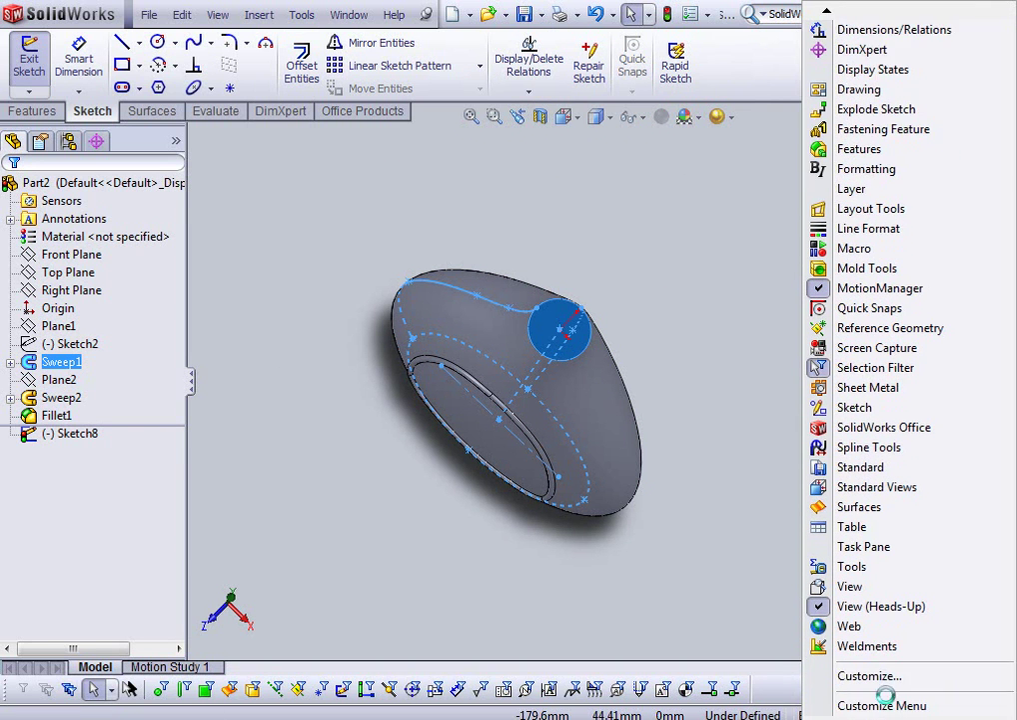
{"action": "left_click", "coordinate": [969, 675]}
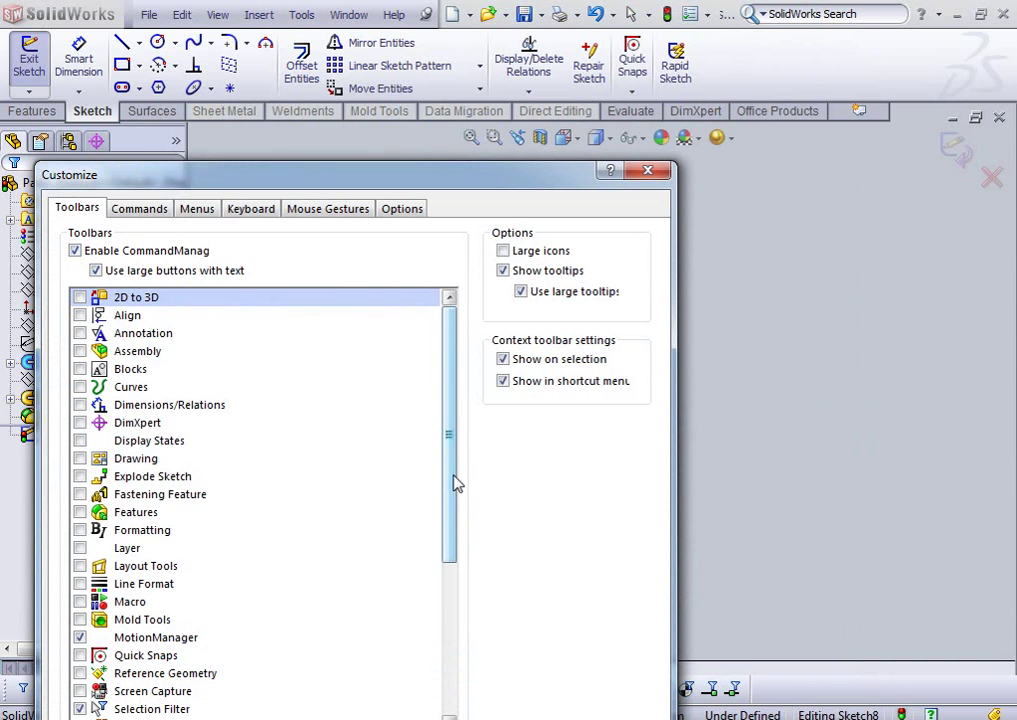
- Browse the Commands categories from Fastening Feature toward Sheet Metal and Sketch, then close Customize
{"action": "scroll", "coordinate": [455, 482], "scroll_direction": "down", "scroll_amount": 2}
{"action": "scroll", "coordinate": [455, 482], "scroll_direction": "down", "scroll_amount": 1}
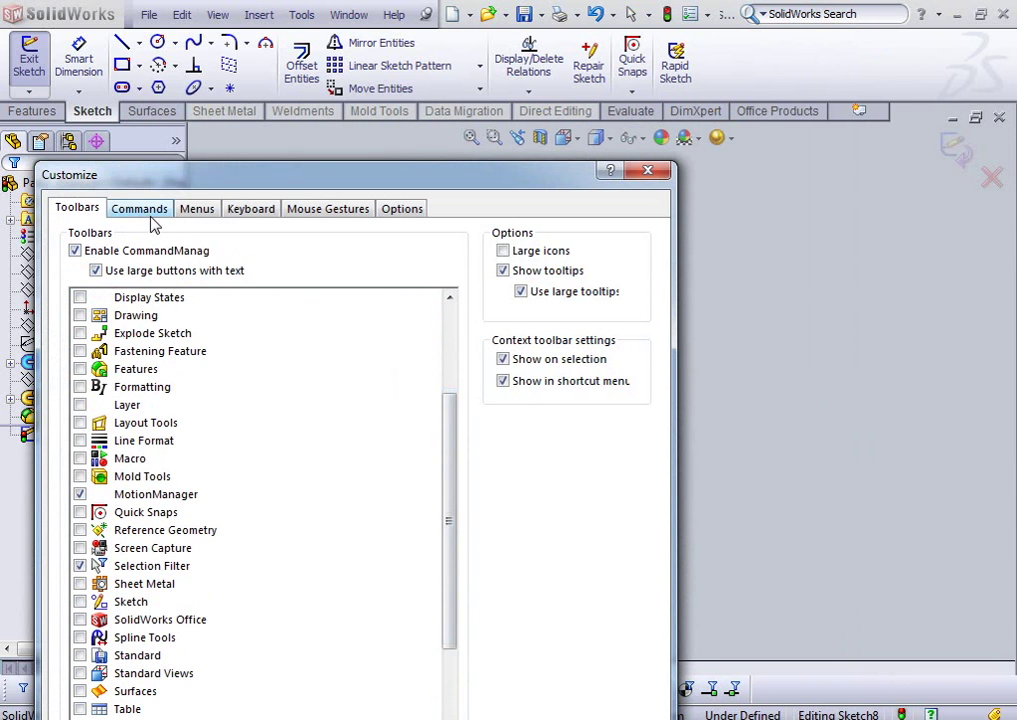
{"action": "left_click", "coordinate": [142, 209]}
{"action": "left_click", "coordinate": [155, 399]}
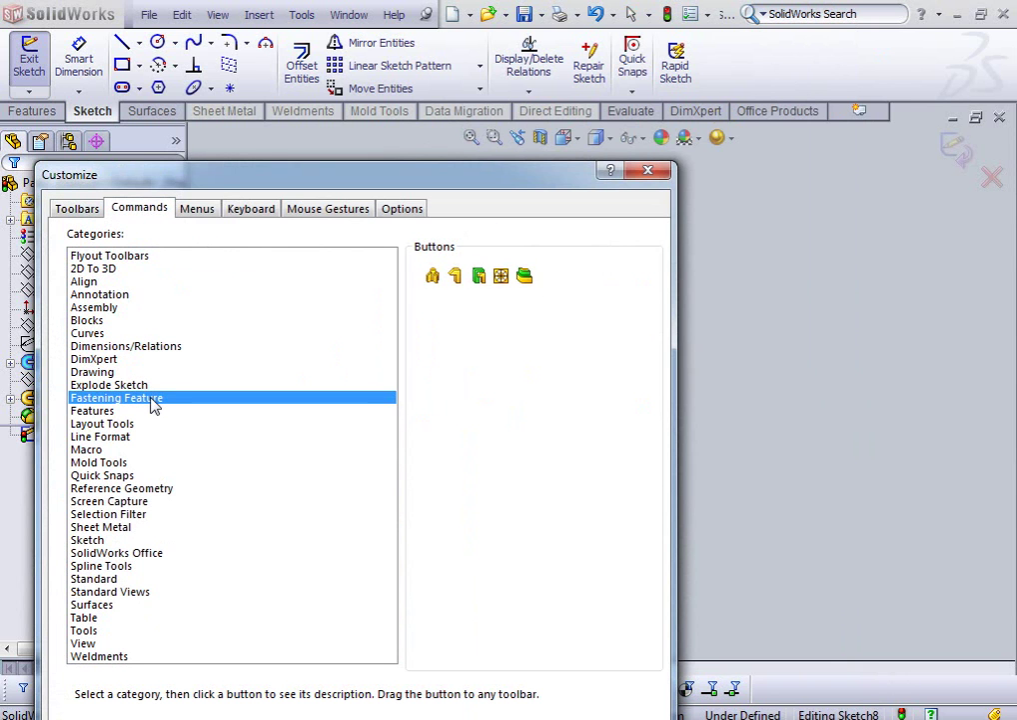
{"action": "key", "text": "s"}
{"action": "key", "text": "s"}
{"action": "key", "text": "s"}
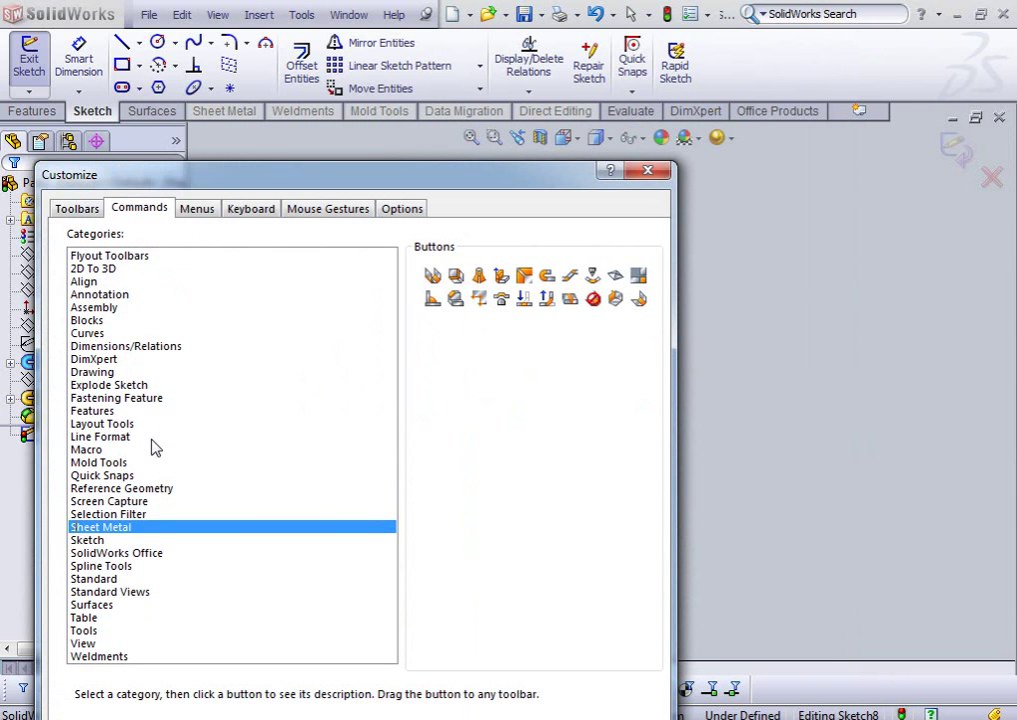
{"action": "key", "text": "s"}
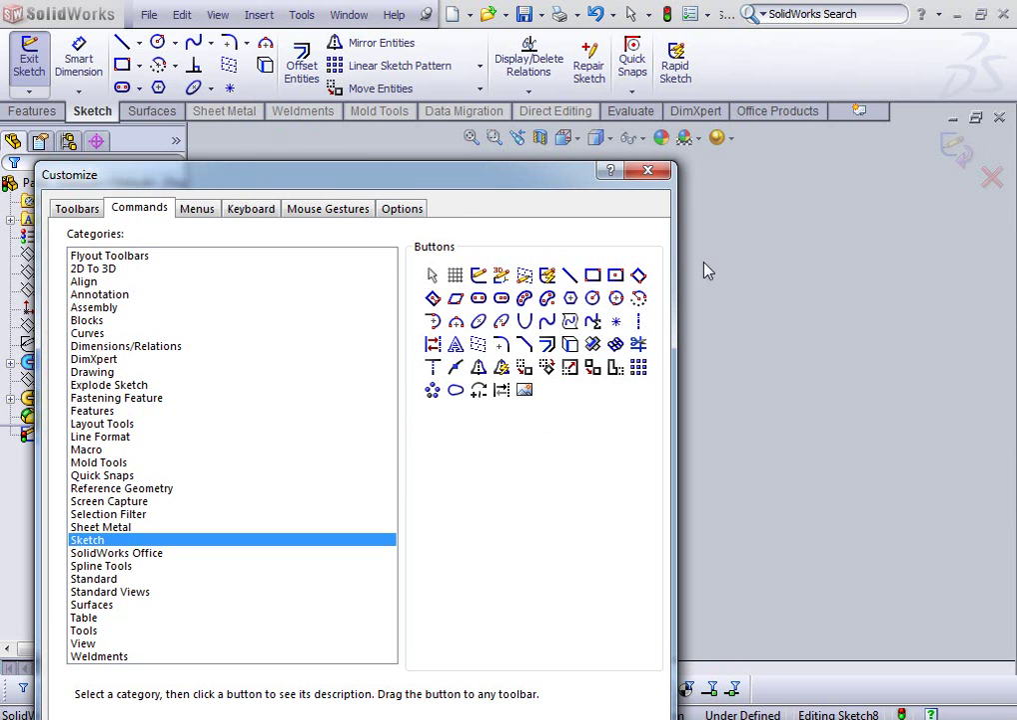
{"action": "left_click", "coordinate": [648, 170]}
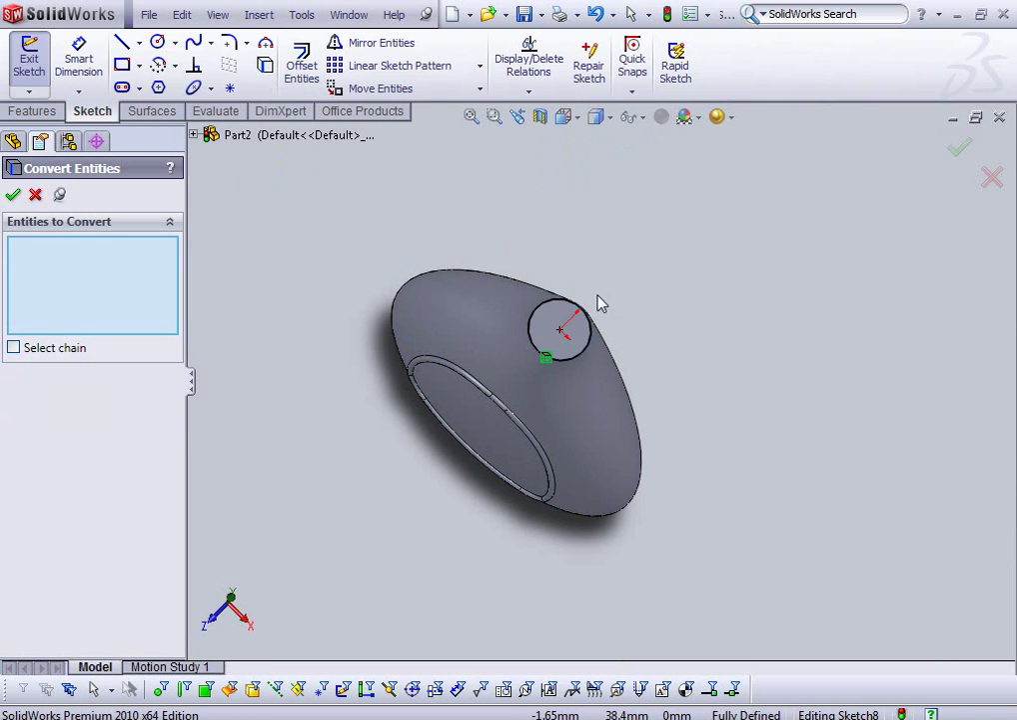
- Close the Convert Entities panel and begin an Extruded Boss/Base from the converted circle
{"action": "mouse_move", "coordinate": [600, 302]}
{"action": "middle_mouse_down"}
{"action": "mouse_move", "coordinate": [617, 217]}
{"action": "mouse_move", "coordinate": [659, 245]}
{"action": "middle_mouse_up"}
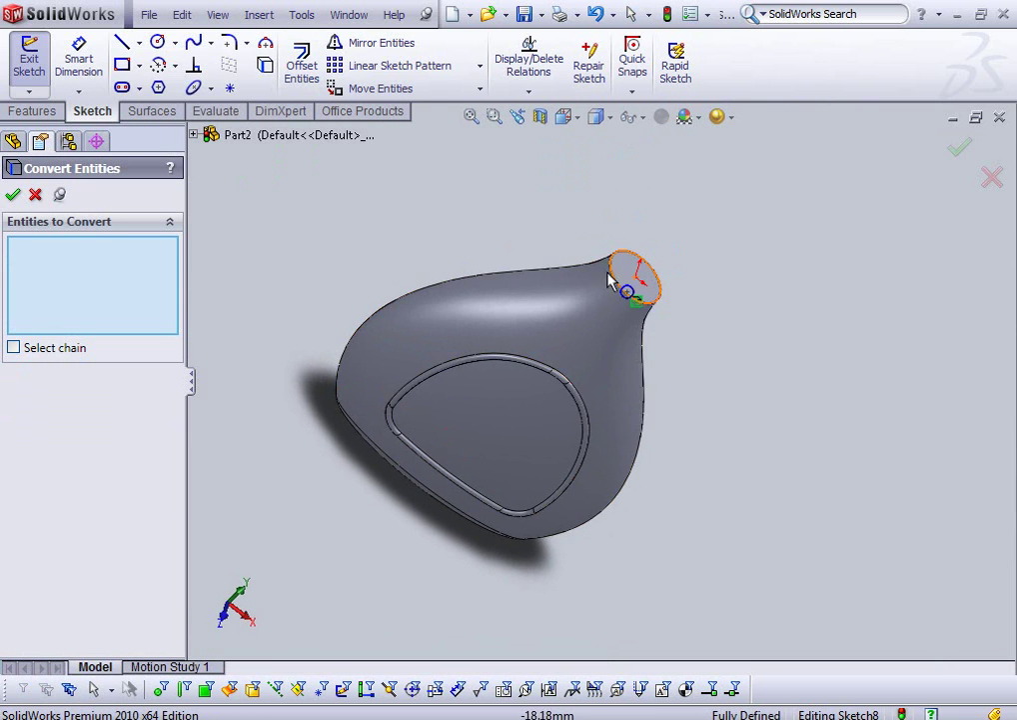
{"action": "left_click", "coordinate": [37, 194]}
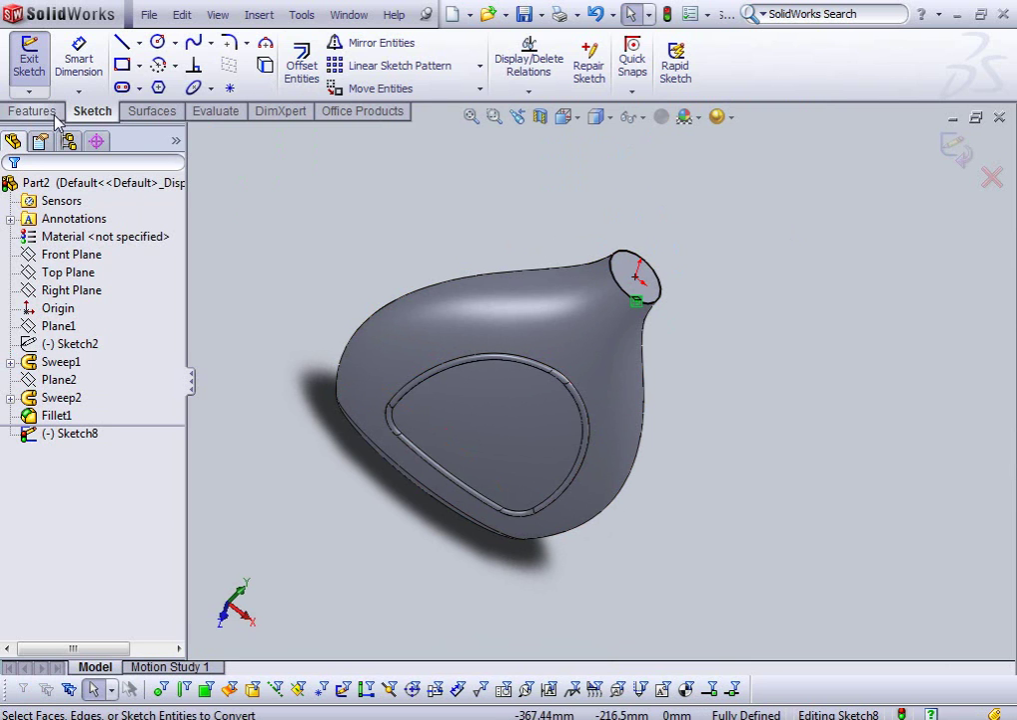
{"action": "left_click", "coordinate": [45, 112]}
{"action": "left_click", "coordinate": [35, 68]}
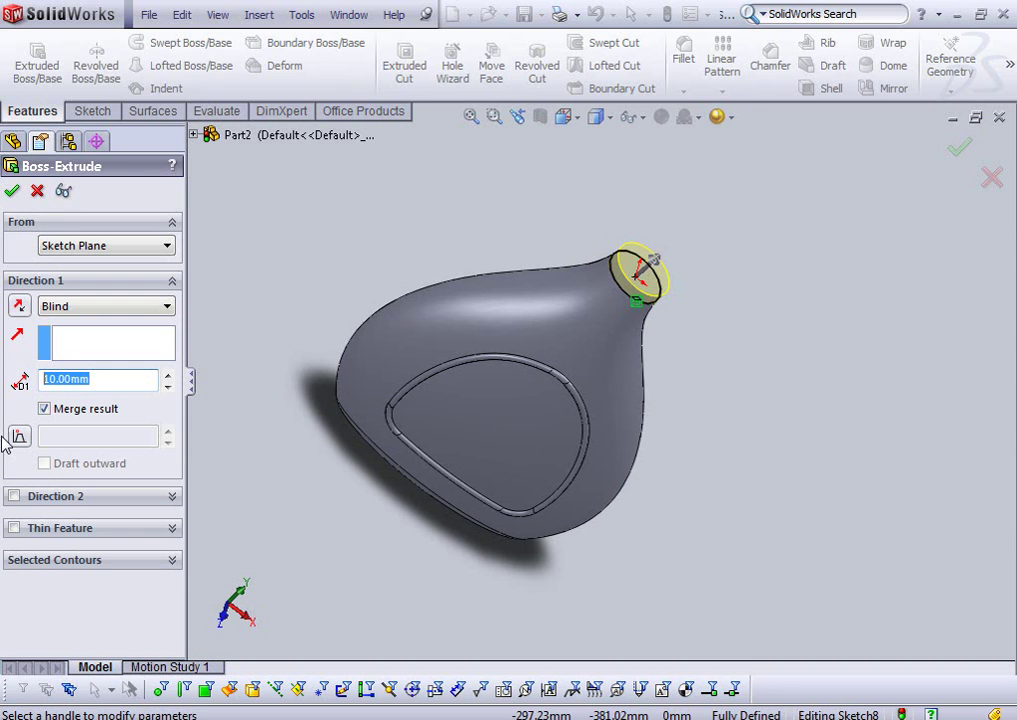
{"action": "type", "text": "30"}
- Confirm a 30 mm blind depth and accept Boss-Extrude1 as the neck
{"action": "key", "text": "Return"}
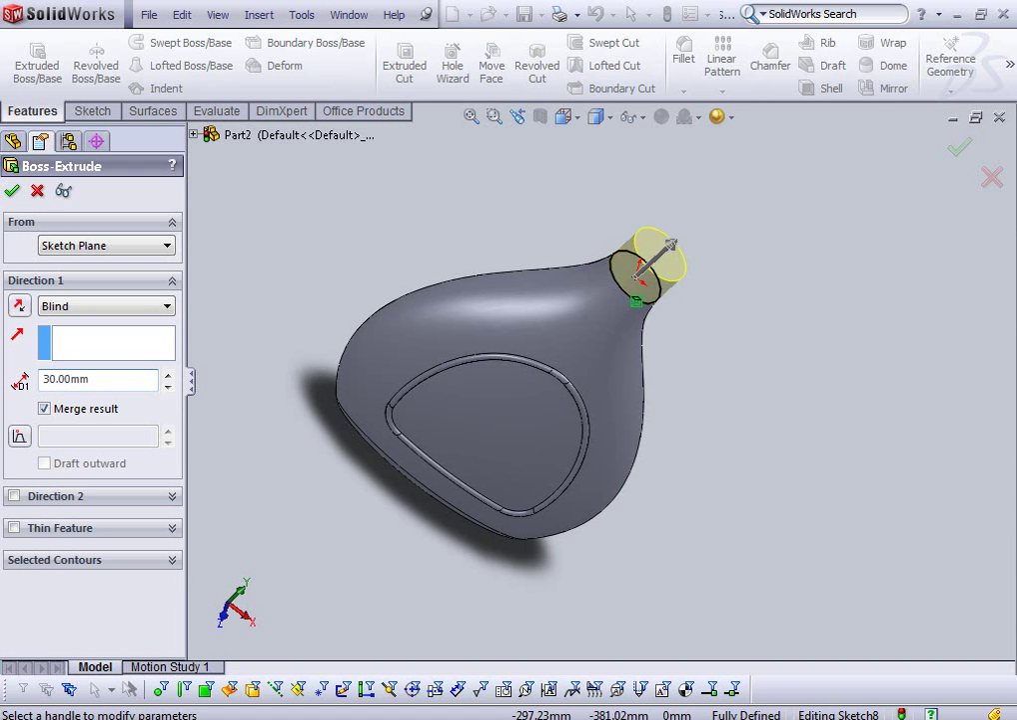
{"action": "mouse_move", "coordinate": [391, 362]}
{"action": "middle_mouse_down"}
{"action": "mouse_move", "coordinate": [451, 266]}
{"action": "mouse_move", "coordinate": [397, 290]}
{"action": "middle_mouse_up"}
{"action": "left_click", "coordinate": [11, 190]}
{"action": "mouse_move", "coordinate": [735, 359]}
{"action": "middle_mouse_down"}
{"action": "mouse_move", "coordinate": [643, 412]}
{"action": "mouse_move", "coordinate": [560, 284]}
{"action": "mouse_move", "coordinate": [475, 290]}
{"action": "mouse_move", "coordinate": [191, 470]}
{"action": "mouse_move", "coordinate": [335, 417]}
{"action": "mouse_move", "coordinate": [273, 404]}
{"action": "mouse_move", "coordinate": [186, 487]}
{"action": "mouse_move", "coordinate": [314, 628]}
{"action": "mouse_move", "coordinate": [289, 607]}
{"action": "mouse_move", "coordinate": [375, 373]}
{"action": "mouse_move", "coordinate": [422, 355]}
{"action": "mouse_move", "coordinate": [504, 378]}
{"action": "mouse_move", "coordinate": [693, 502]}
{"action": "mouse_move", "coordinate": [823, 482]}
{"action": "mouse_move", "coordinate": [869, 534]}
{"action": "mouse_move", "coordinate": [879, 581]}
{"action": "middle_mouse_up"}
- Dismiss the unsaved-document reminder and start a sketch on the neck's top face
{"action": "left_click", "coordinate": [1004, 604]}
{"action": "mouse_move", "coordinate": [704, 386]}
{"action": "middle_mouse_down"}
{"action": "mouse_move", "coordinate": [652, 423]}
{"action": "mouse_move", "coordinate": [582, 550]}
{"action": "mouse_move", "coordinate": [583, 378]}
{"action": "middle_mouse_up"}
{"action": "scroll", "coordinate": [580, 370], "scroll_direction": "down", "scroll_amount": 5}
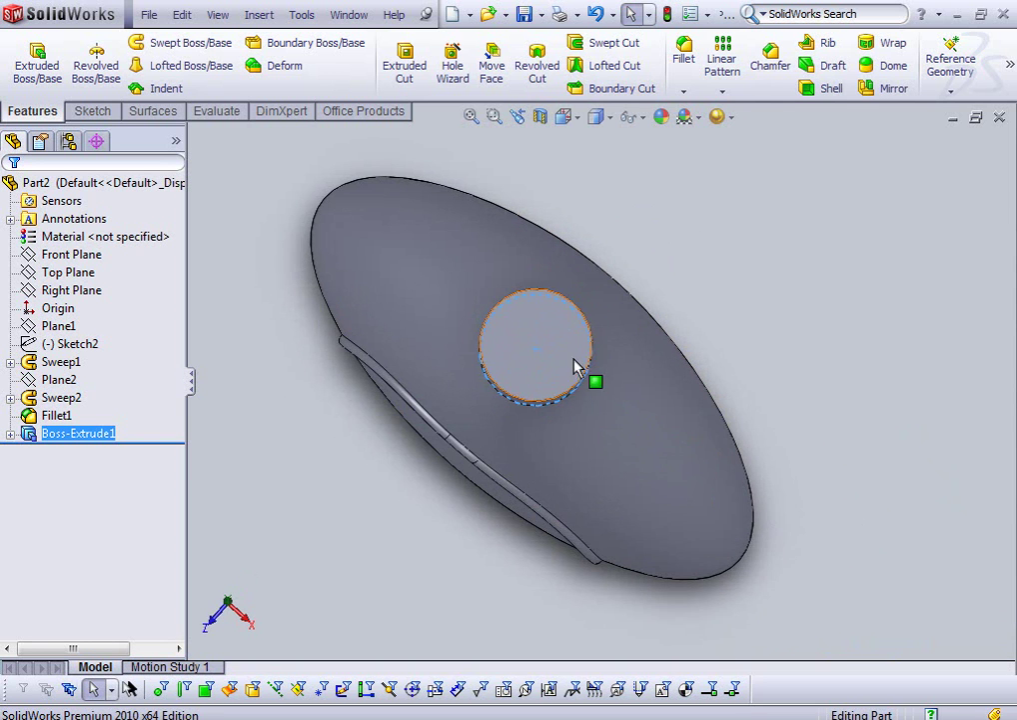
{"action": "scroll", "coordinate": [560, 350], "scroll_direction": "down", "scroll_amount": 2}
{"action": "left_click", "coordinate": [560, 349]}
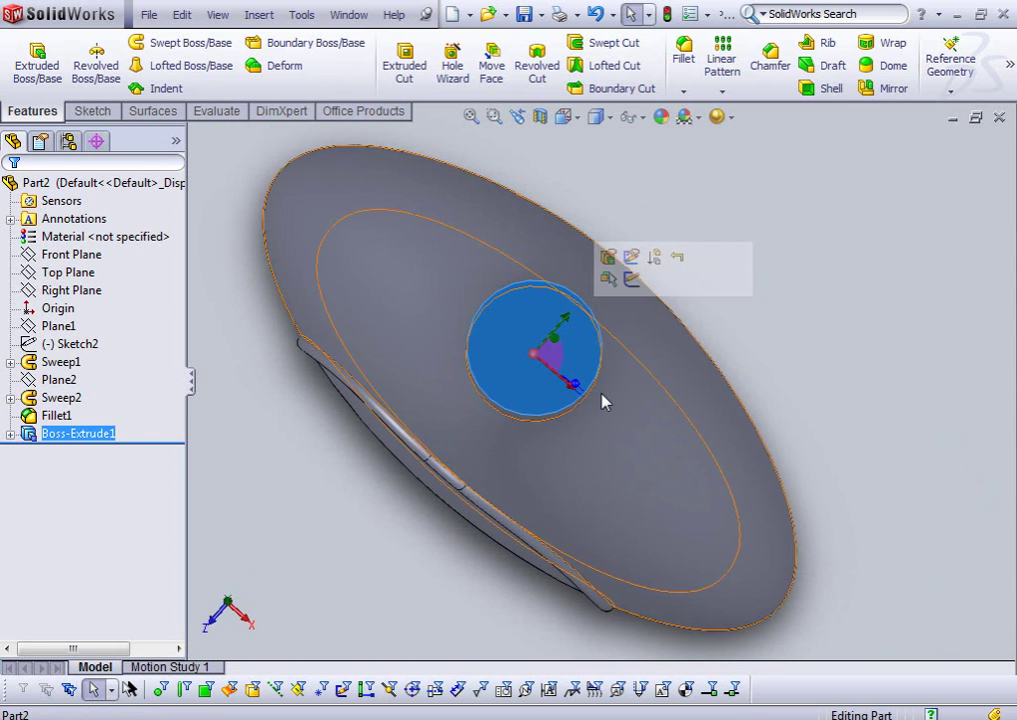
{"action": "left_click", "coordinate": [653, 279]}
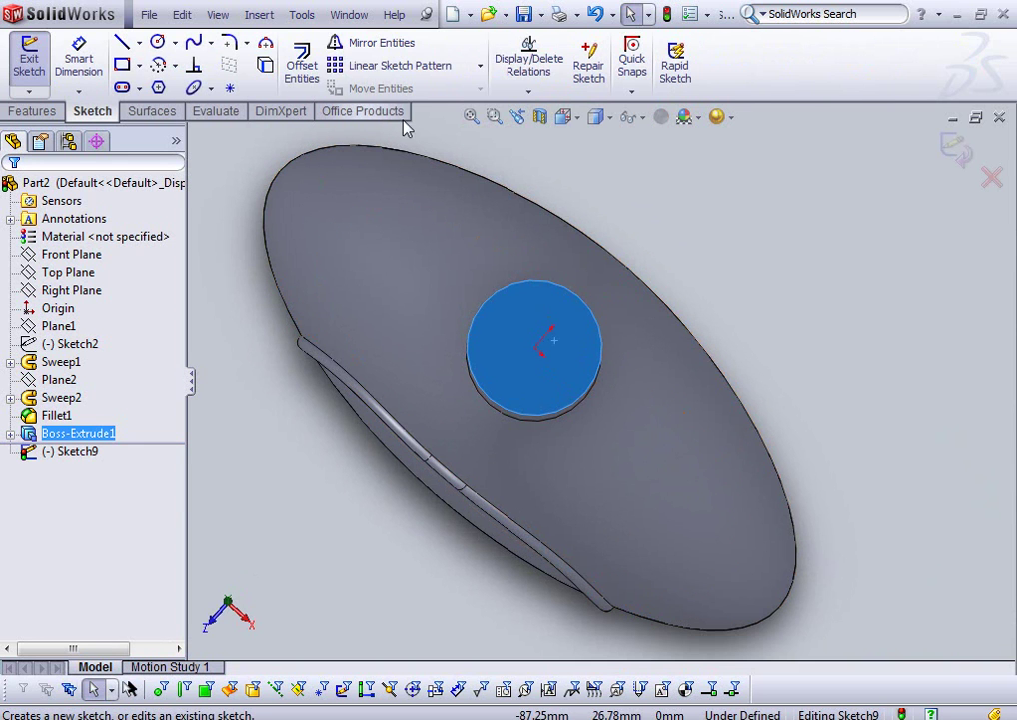
- Convert the neck's circular edge into Sketch9 and bring up the Insert menu
{"action": "left_click", "coordinate": [275, 65]}
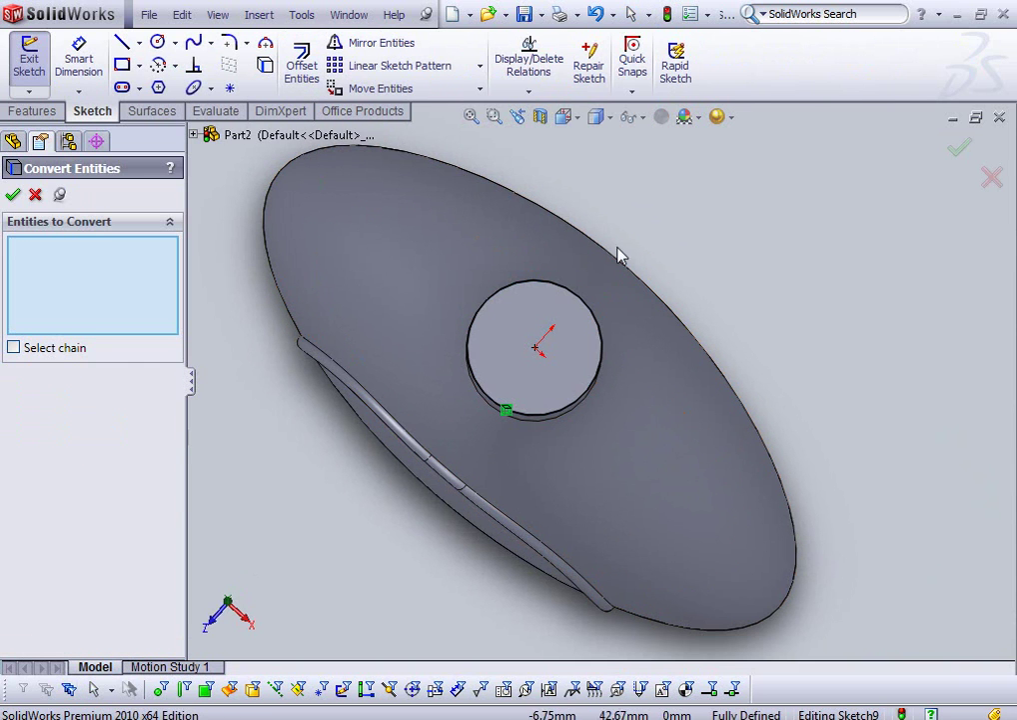
{"action": "left_click", "coordinate": [962, 151]}
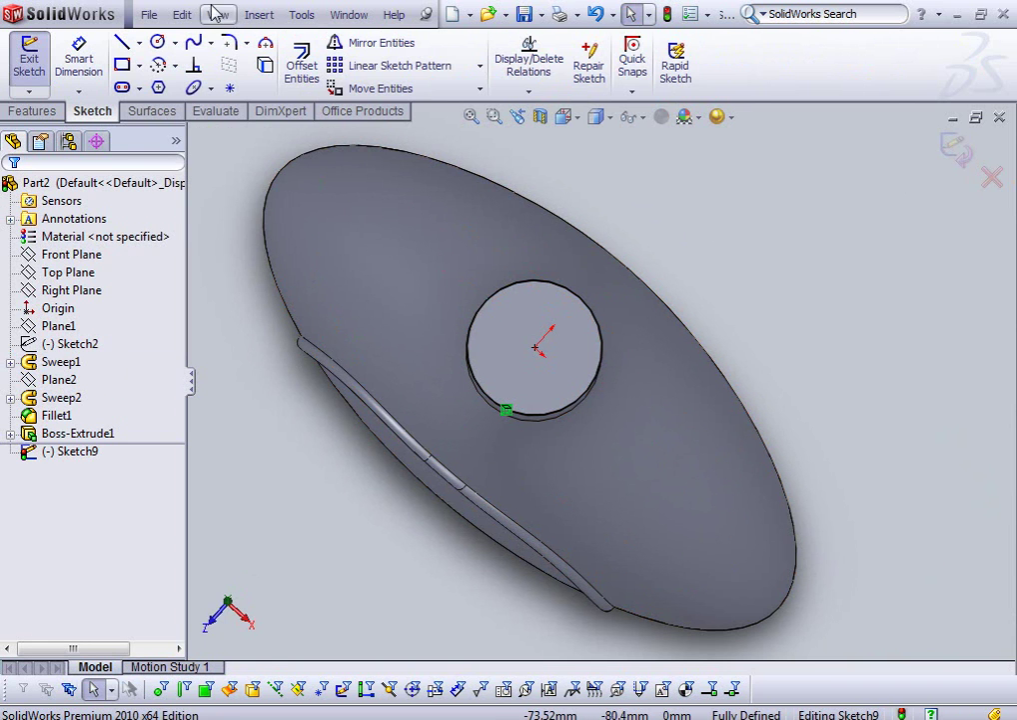
{"action": "left_click", "coordinate": [215, 14]}
{"action": "left_click", "coordinate": [259, 14]}
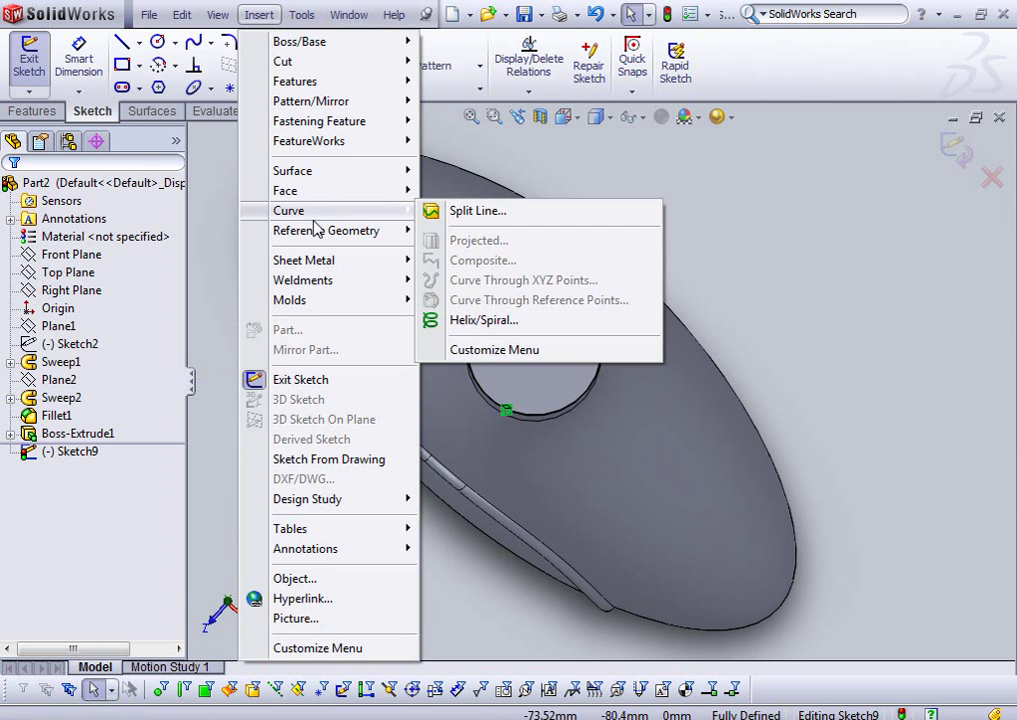
{"action": "mouse_move", "coordinate": [288, 210]}
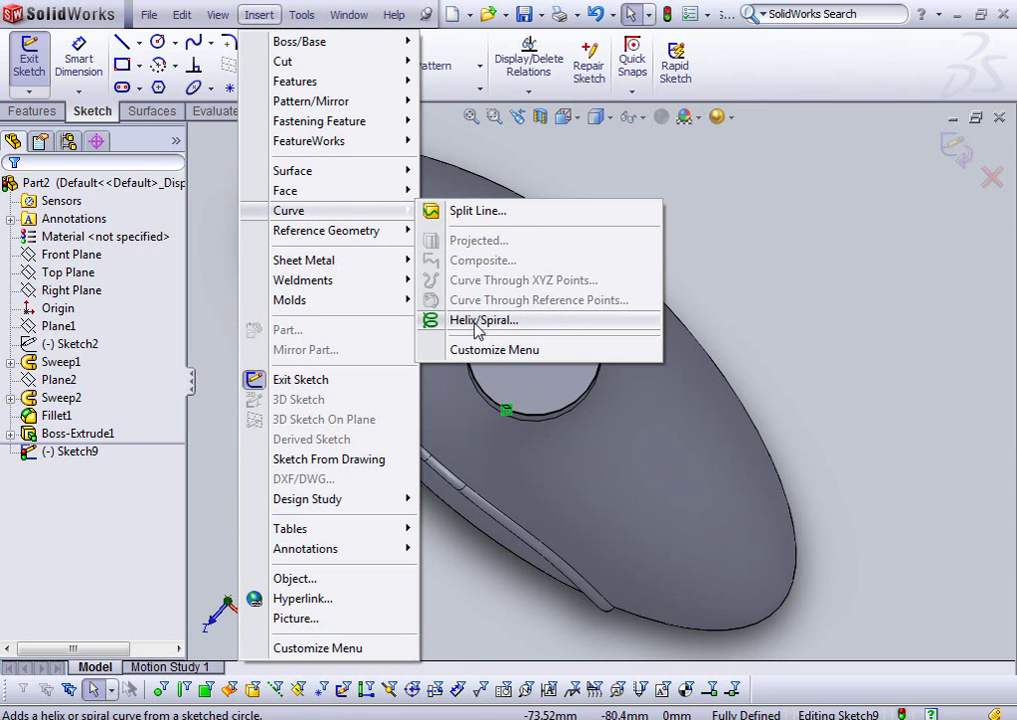
- Create a Helix/Spiral on the neck circle, defined by Height and Revolution, with direction reversed
{"action": "left_click", "coordinate": [476, 320]}
{"action": "mouse_move", "coordinate": [648, 402]}
{"action": "middle_mouse_down"}
{"action": "mouse_move", "coordinate": [657, 243]}
{"action": "mouse_move", "coordinate": [694, 251]}
{"action": "mouse_move", "coordinate": [700, 268]}
{"action": "middle_mouse_up"}
{"action": "scroll", "coordinate": [680, 295], "scroll_direction": "up", "scroll_amount": 2}
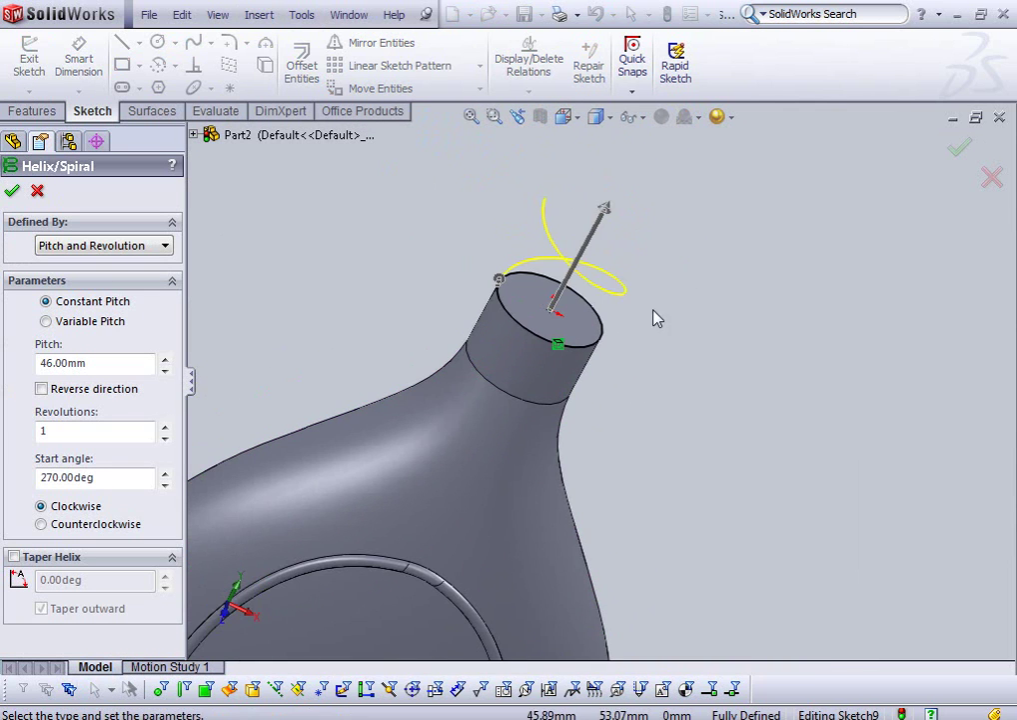
{"action": "scroll", "coordinate": [619, 416], "scroll_direction": "up", "scroll_amount": 4}
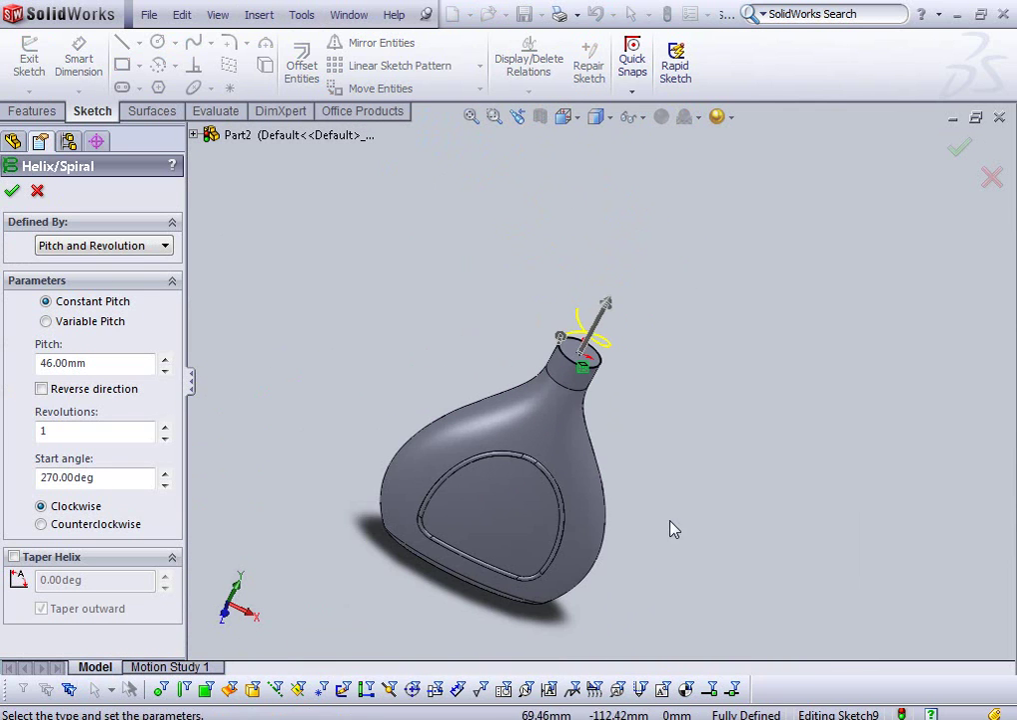
{"action": "left_click", "coordinate": [150, 246]}
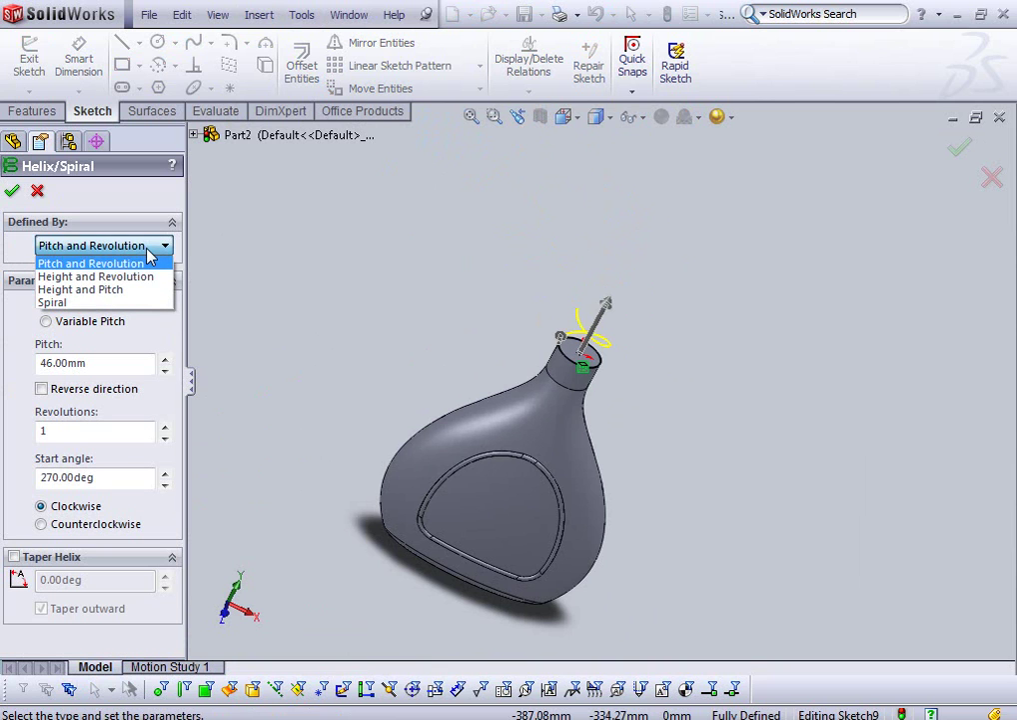
{"action": "left_click", "coordinate": [150, 275]}
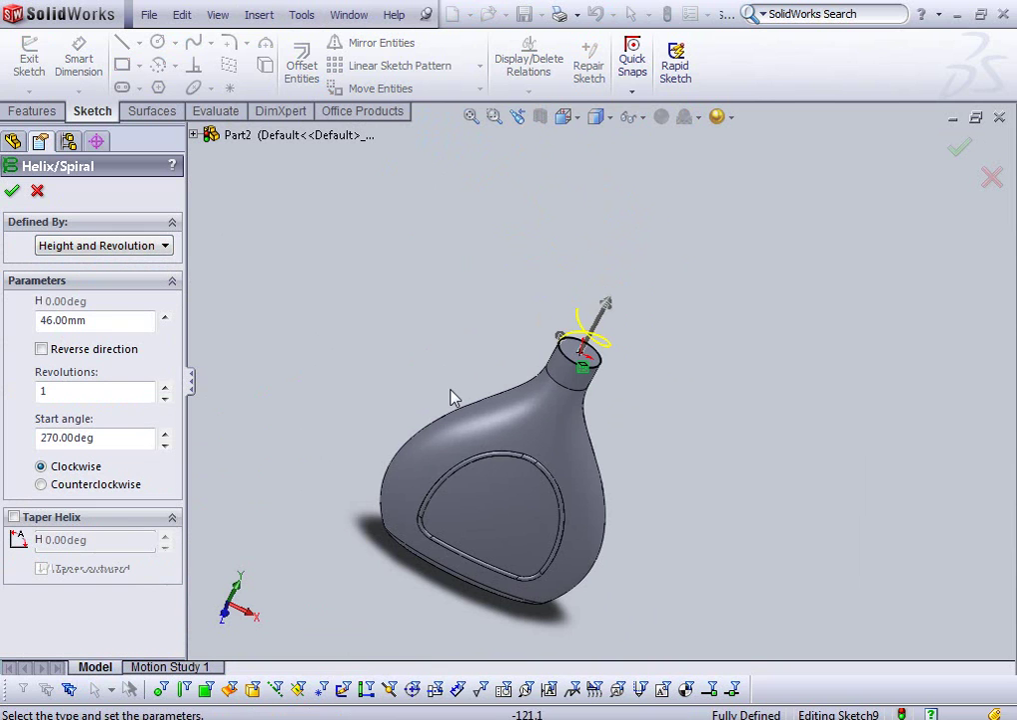
{"action": "left_click", "coordinate": [41, 348]}
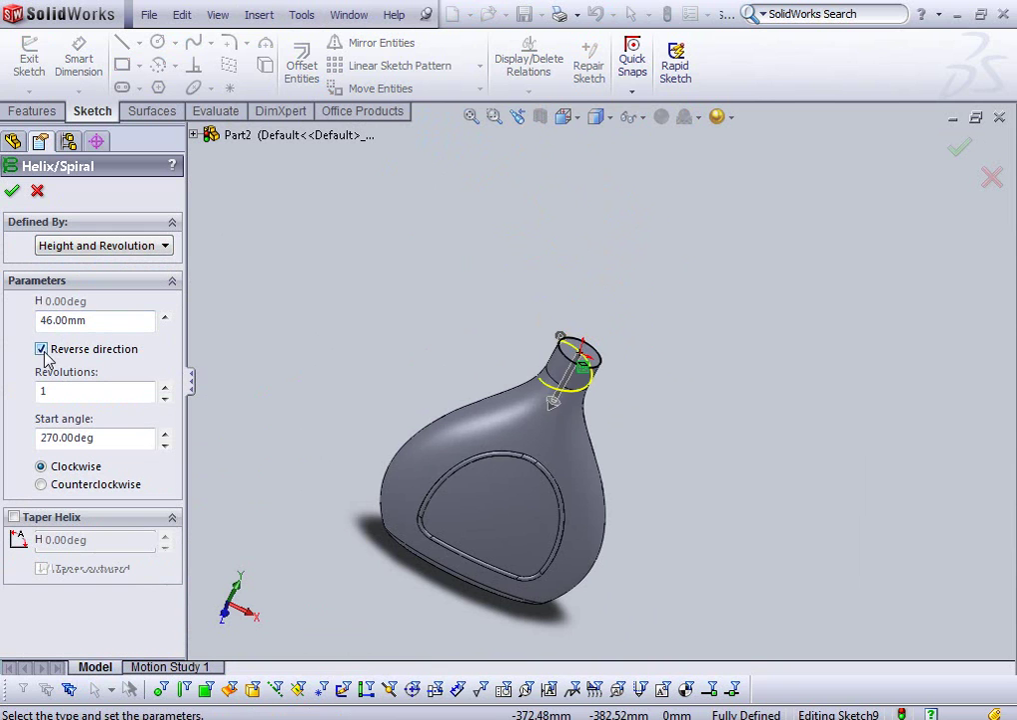
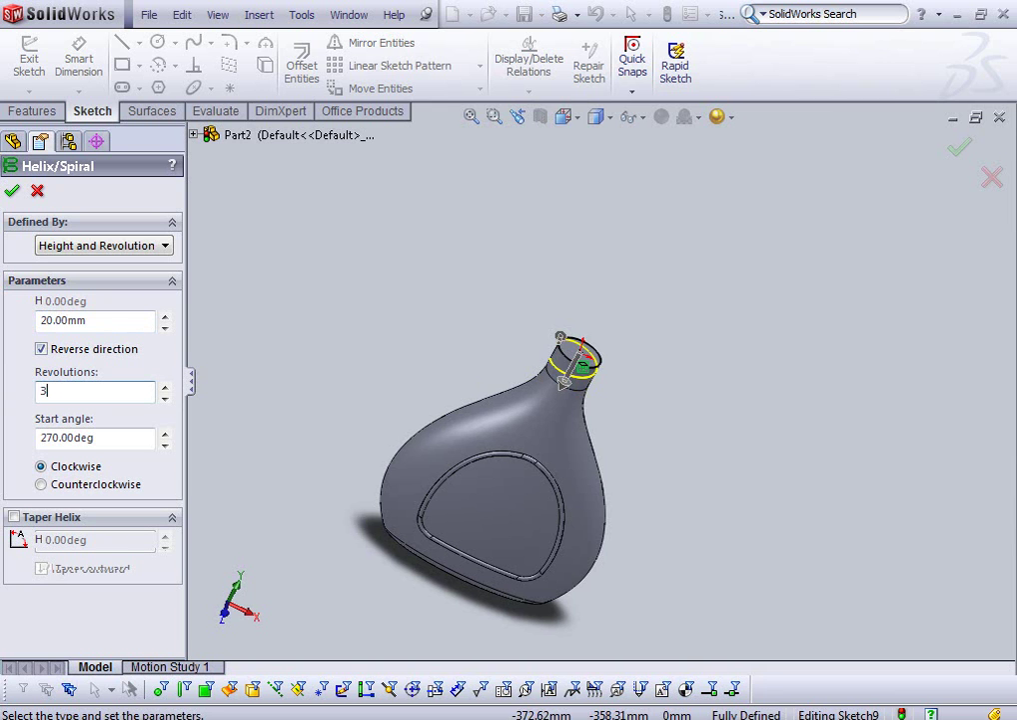
- Create the clockwise helix: 20 mm tall, 3 revolutions, 270° start angle
{"action": "scroll", "coordinate": [560, 300], "scroll_direction": "down", "scroll_amount": 1}
{"action": "scroll", "coordinate": [530, 380], "scroll_direction": "down", "scroll_amount": 2}
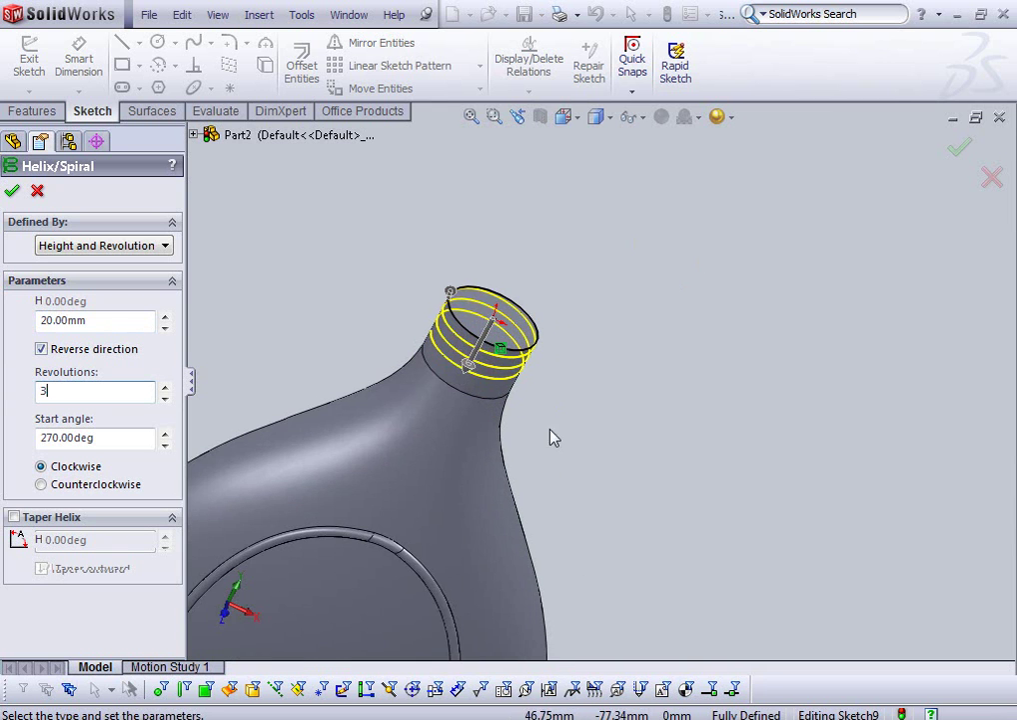
{"action": "scroll", "coordinate": [549, 436], "scroll_direction": "down", "scroll_amount": 2}
{"action": "scroll", "coordinate": [500, 386], "scroll_direction": "down", "scroll_amount": 2}
{"action": "mouse_move", "coordinate": [502, 364]}
{"action": "middle_mouse_down"}
{"action": "mouse_move", "coordinate": [228, 316]}
{"action": "mouse_move", "coordinate": [261, 336]}
{"action": "mouse_move", "coordinate": [216, 345]}
{"action": "mouse_move", "coordinate": [137, 404]}
{"action": "mouse_move", "coordinate": [163, 420]}
{"action": "middle_mouse_up"}
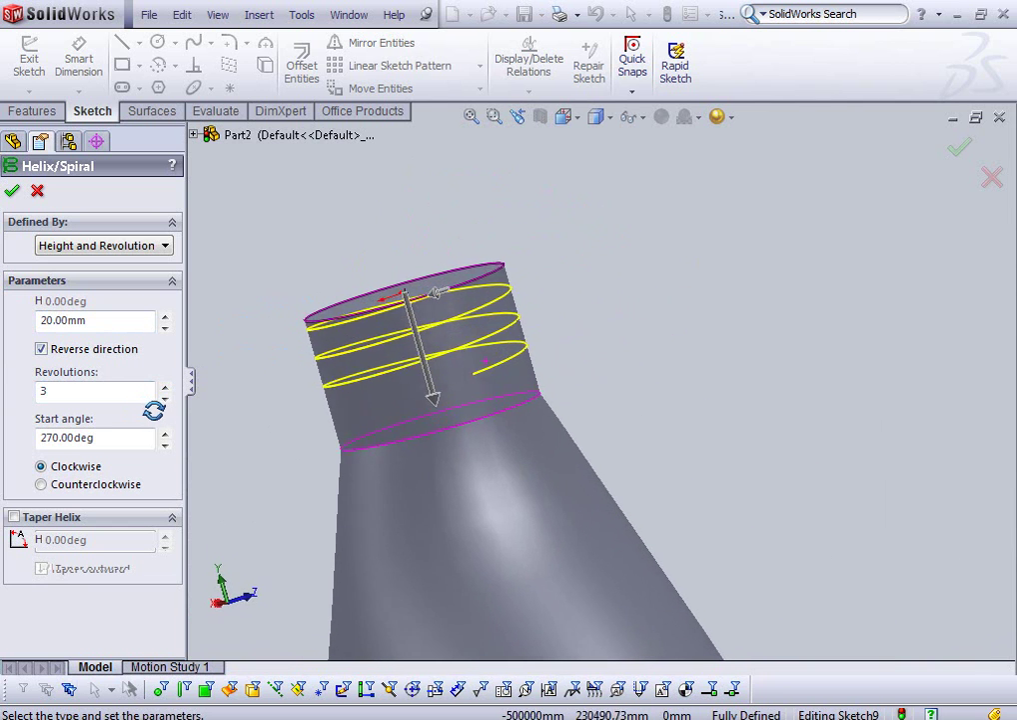
{"action": "middle_click_drag", "start_coordinate": [460, 422], "coordinate": [399, 399]}
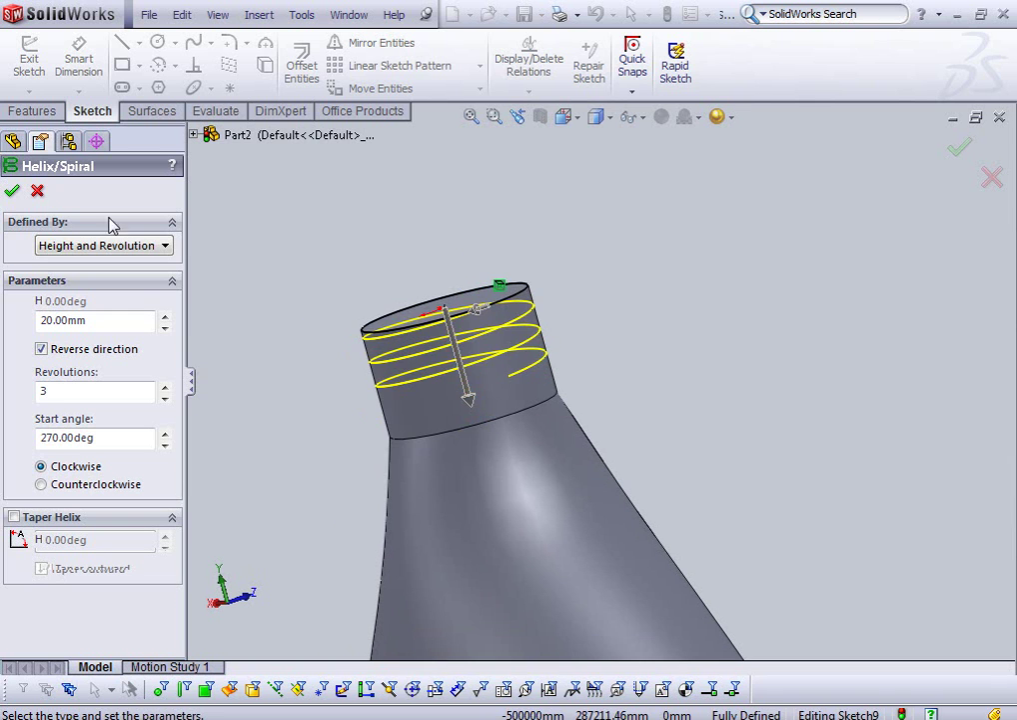
{"action": "left_click", "coordinate": [11, 192]}
- Orbit and zoom so the helix-wrapped bottle stands upright in view
{"action": "scroll", "coordinate": [374, 479], "scroll_direction": "up", "scroll_amount": 3}
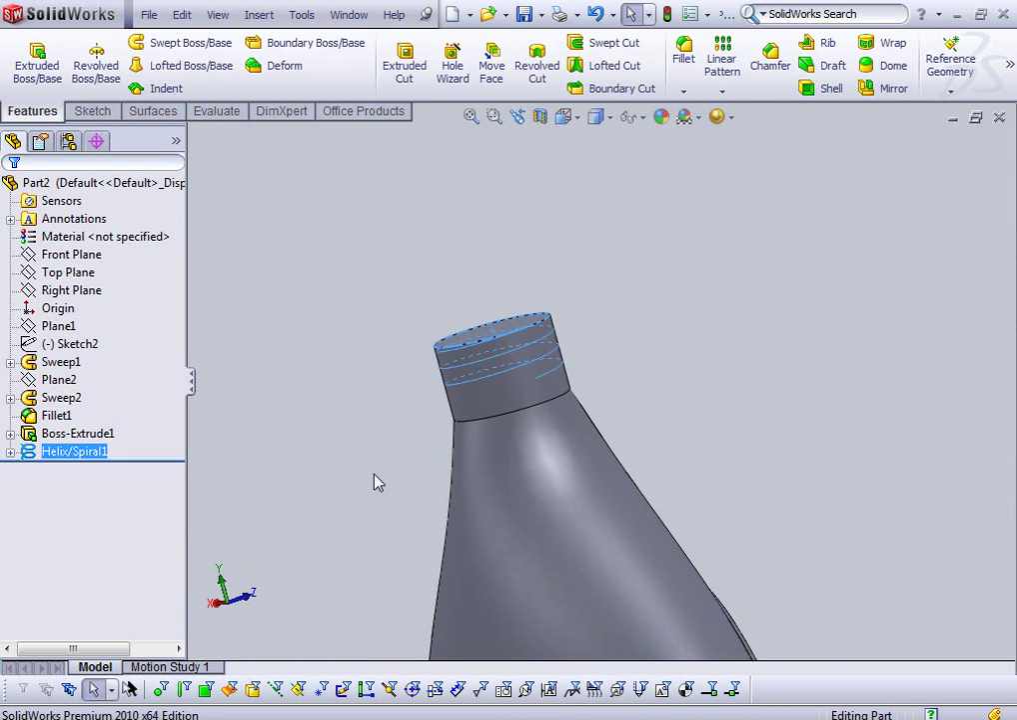
{"action": "middle_click_drag", "start_coordinate": [479, 370], "coordinate": [404, 444]}
{"action": "scroll", "coordinate": [548, 411], "scroll_direction": "down", "scroll_amount": 2}
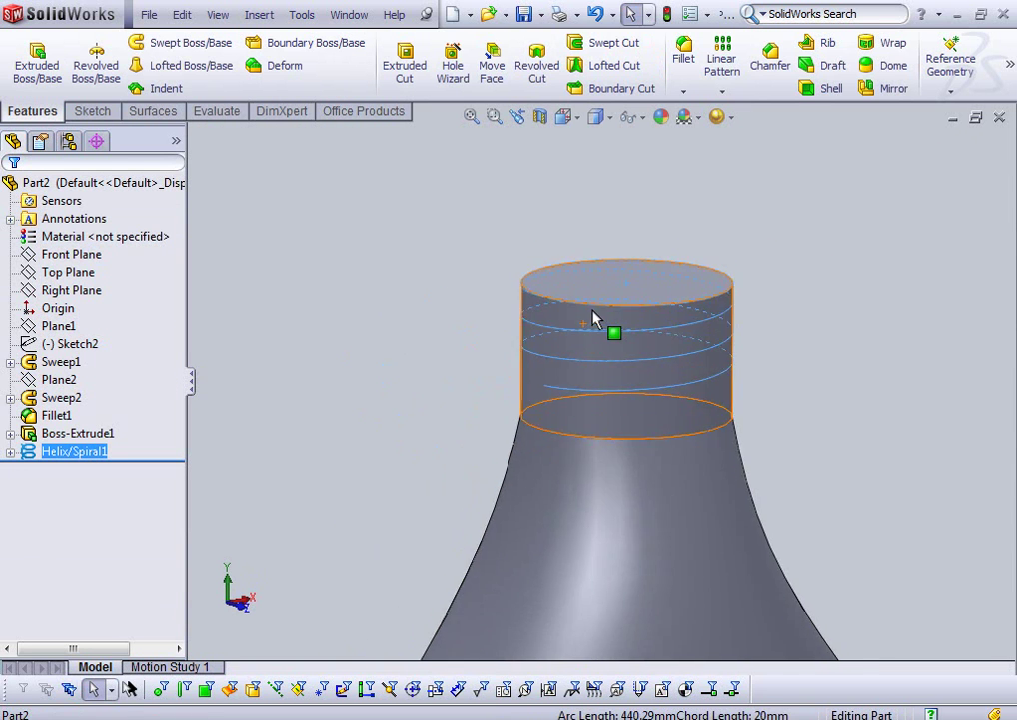
{"action": "scroll", "coordinate": [598, 318], "scroll_direction": "down", "scroll_amount": 2}
{"action": "scroll", "coordinate": [629, 417], "scroll_direction": "up", "scroll_amount": 3}
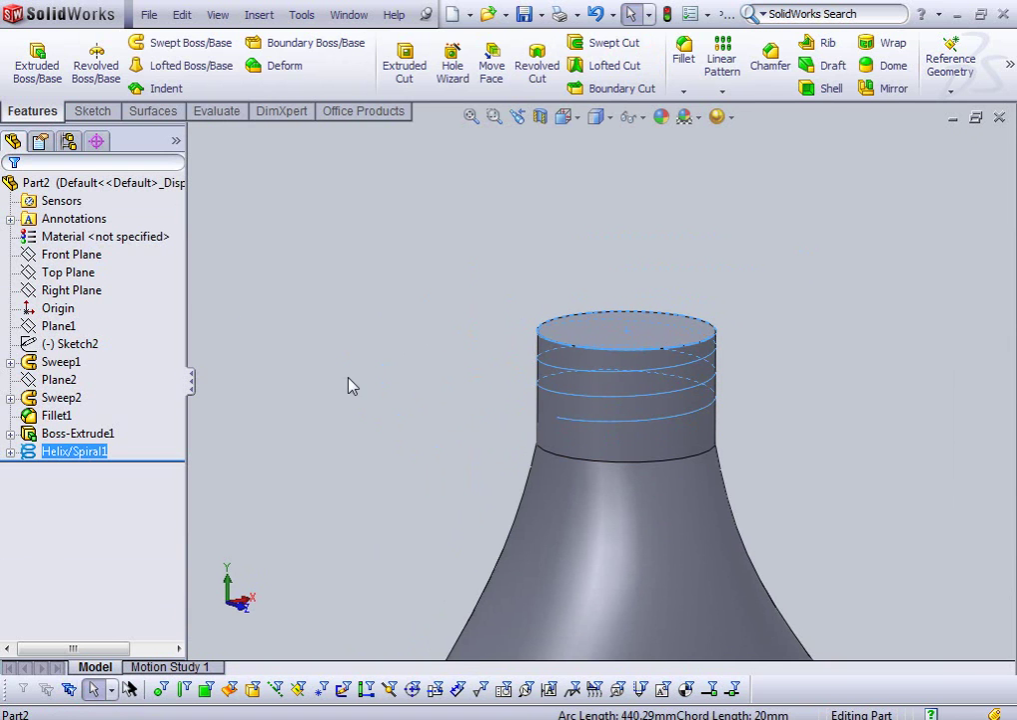
{"action": "scroll", "coordinate": [529, 439], "scroll_direction": "up", "scroll_amount": 3}
{"action": "middle_click_drag", "start_coordinate": [681, 318], "coordinate": [390, 410]}
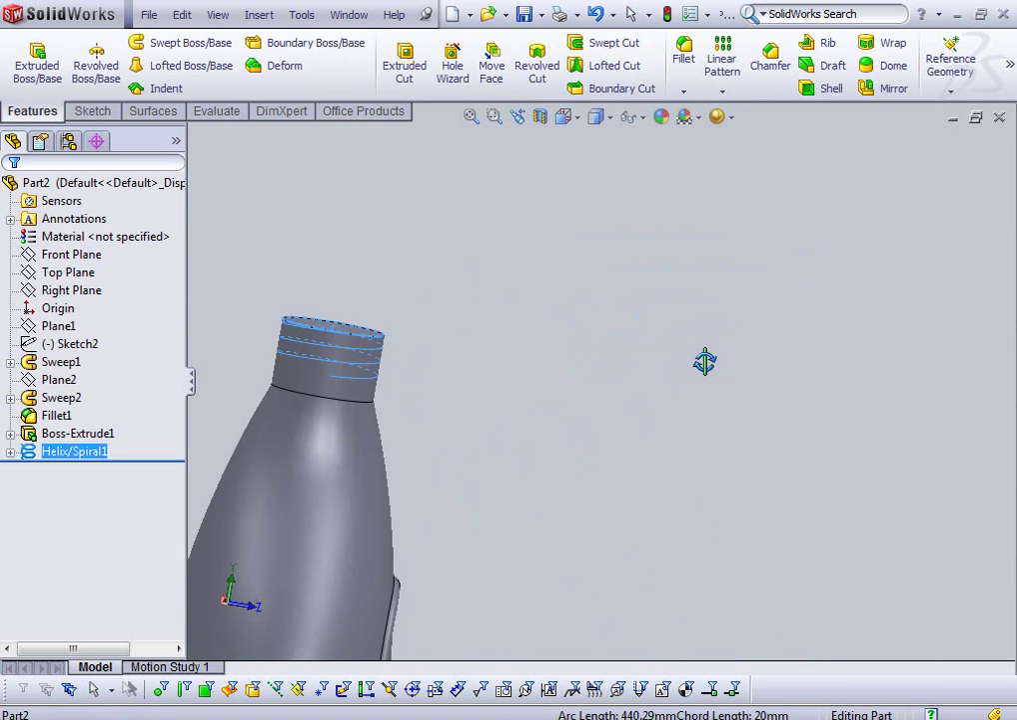
{"action": "scroll", "coordinate": [347, 383], "scroll_direction": "down", "scroll_amount": 3}
{"action": "scroll", "coordinate": [360, 374], "scroll_direction": "down", "scroll_amount": 1}
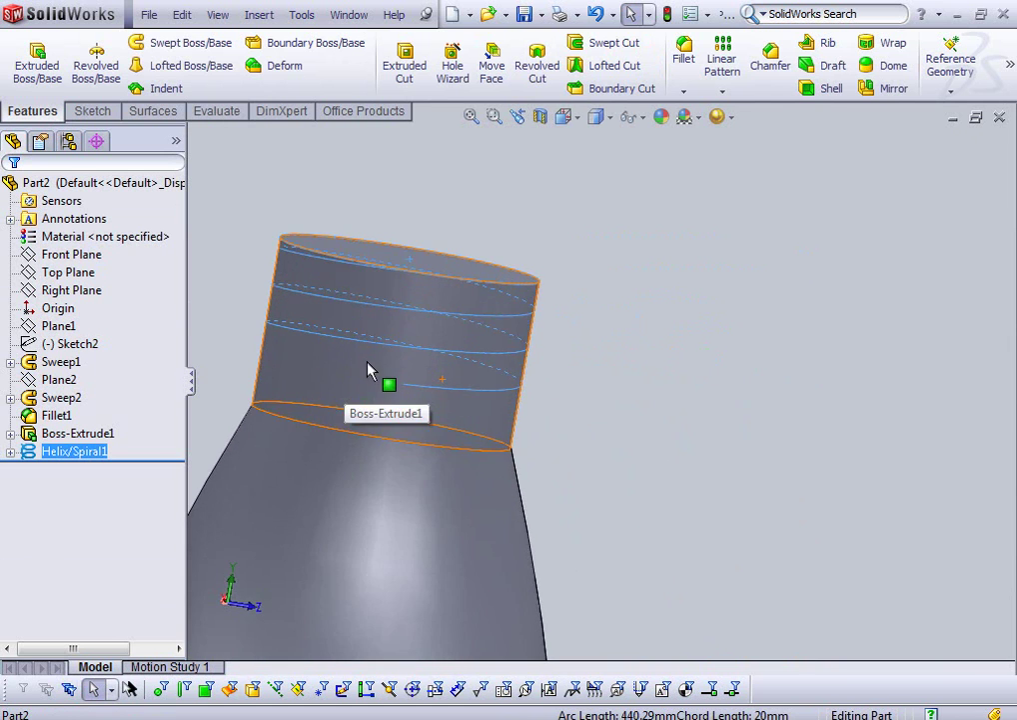
{"action": "mouse_move", "coordinate": [415, 359]}
{"action": "middle_mouse_down"}
{"action": "mouse_move", "coordinate": [445, 428]}
{"action": "mouse_move", "coordinate": [536, 416]}
{"action": "middle_mouse_up"}
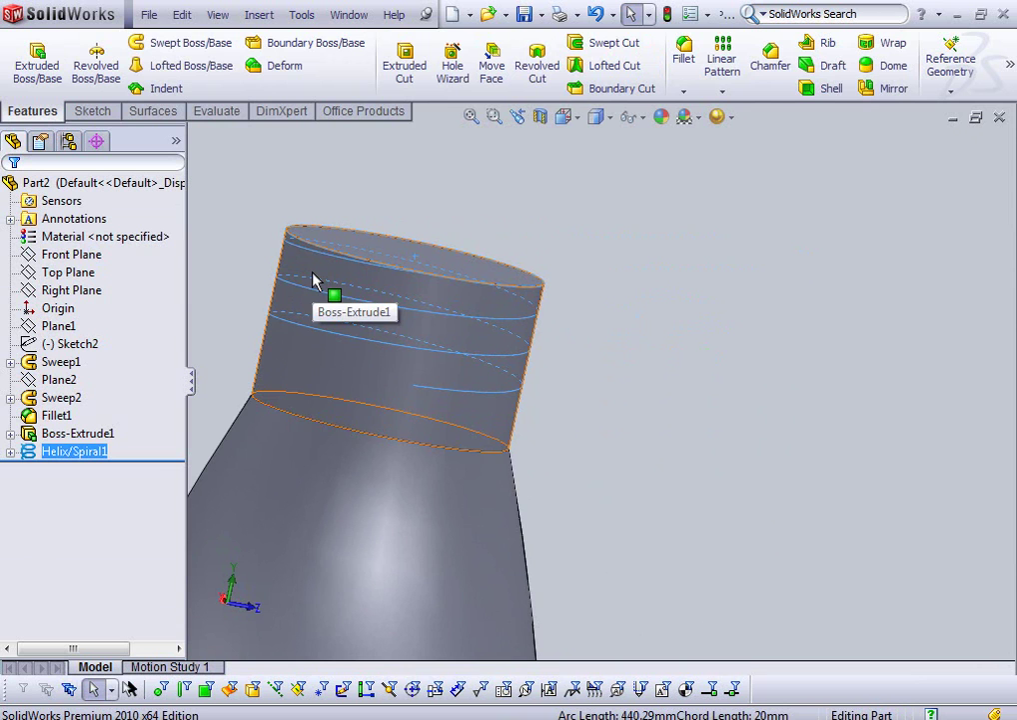
- Create Plane3 perpendicular to Helix/Spiral1 through the helix's lower end point
{"action": "left_click", "coordinate": [257, 16]}
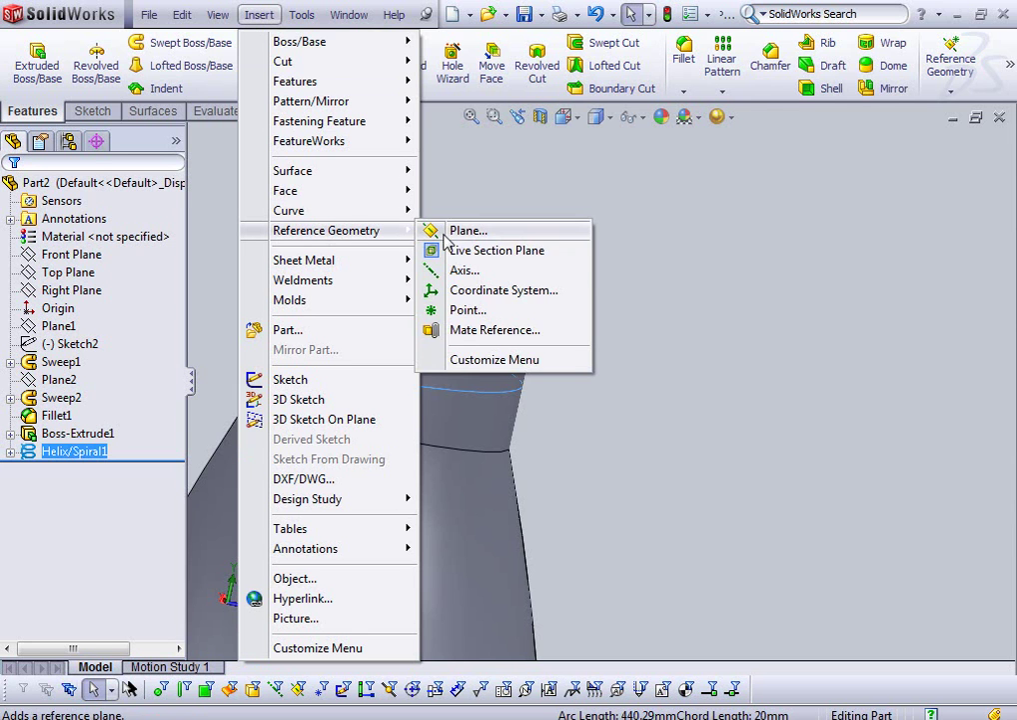
{"action": "mouse_move", "coordinate": [326, 230]}
{"action": "left_click", "coordinate": [460, 230]}
{"action": "middle_click_drag", "start_coordinate": [575, 351], "coordinate": [510, 345]}
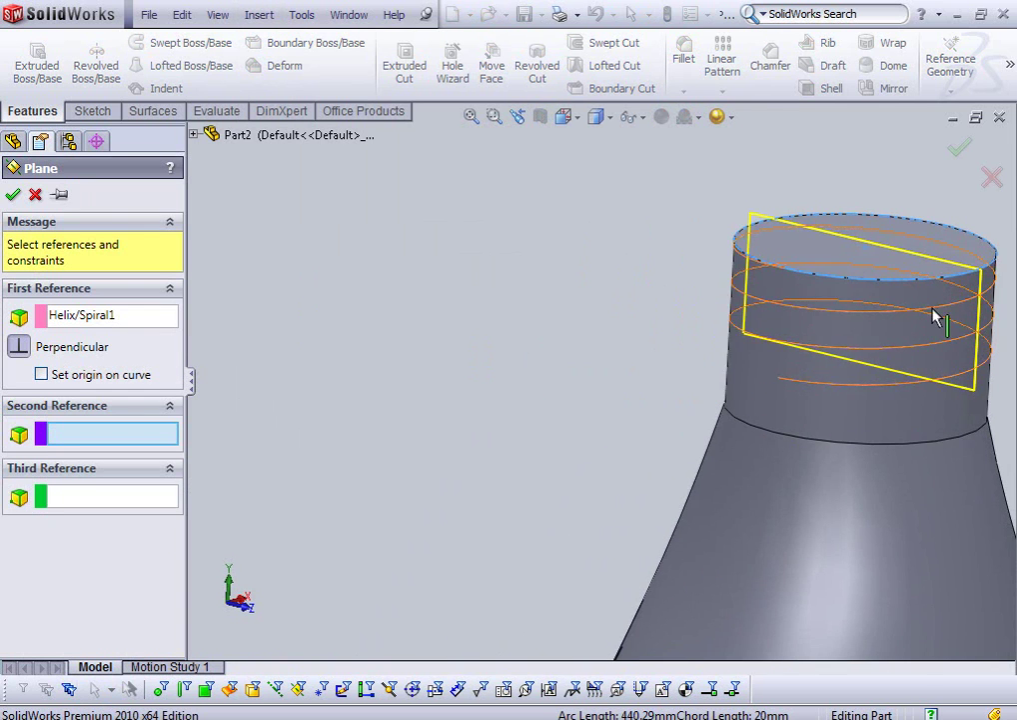
{"action": "mouse_move", "coordinate": [1002, 350]}
{"action": "middle_mouse_down"}
{"action": "mouse_move", "coordinate": [969, 336]}
{"action": "mouse_move", "coordinate": [908, 344]}
{"action": "mouse_move", "coordinate": [918, 359]}
{"action": "mouse_move", "coordinate": [925, 437]}
{"action": "mouse_move", "coordinate": [953, 325]}
{"action": "mouse_move", "coordinate": [969, 358]}
{"action": "mouse_move", "coordinate": [1000, 336]}
{"action": "mouse_move", "coordinate": [919, 341]}
{"action": "middle_mouse_up"}
{"action": "scroll", "coordinate": [775, 441], "scroll_direction": "up", "scroll_amount": 3}
{"action": "mouse_move", "coordinate": [713, 516]}
{"action": "middle_mouse_down"}
{"action": "mouse_move", "coordinate": [783, 471]}
{"action": "mouse_move", "coordinate": [860, 453]}
{"action": "mouse_move", "coordinate": [861, 482]}
{"action": "middle_mouse_up"}
{"action": "scroll", "coordinate": [668, 411], "scroll_direction": "down", "scroll_amount": 3}
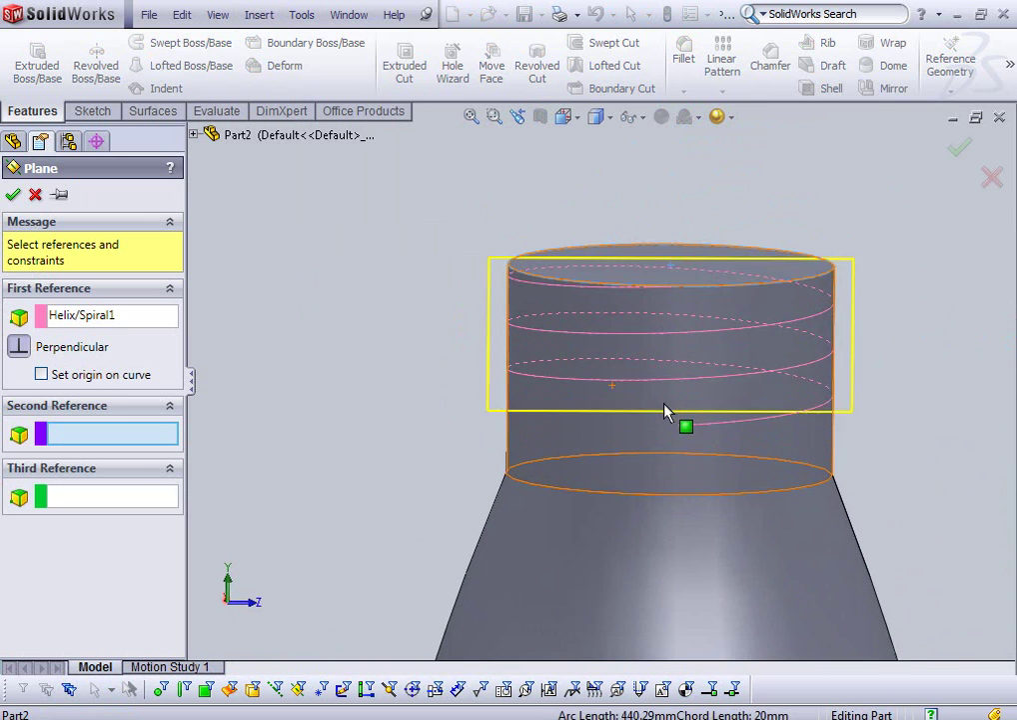
{"action": "scroll", "coordinate": [686, 434], "scroll_direction": "down", "scroll_amount": 1}
{"action": "scroll", "coordinate": [682, 436], "scroll_direction": "up", "scroll_amount": 1}
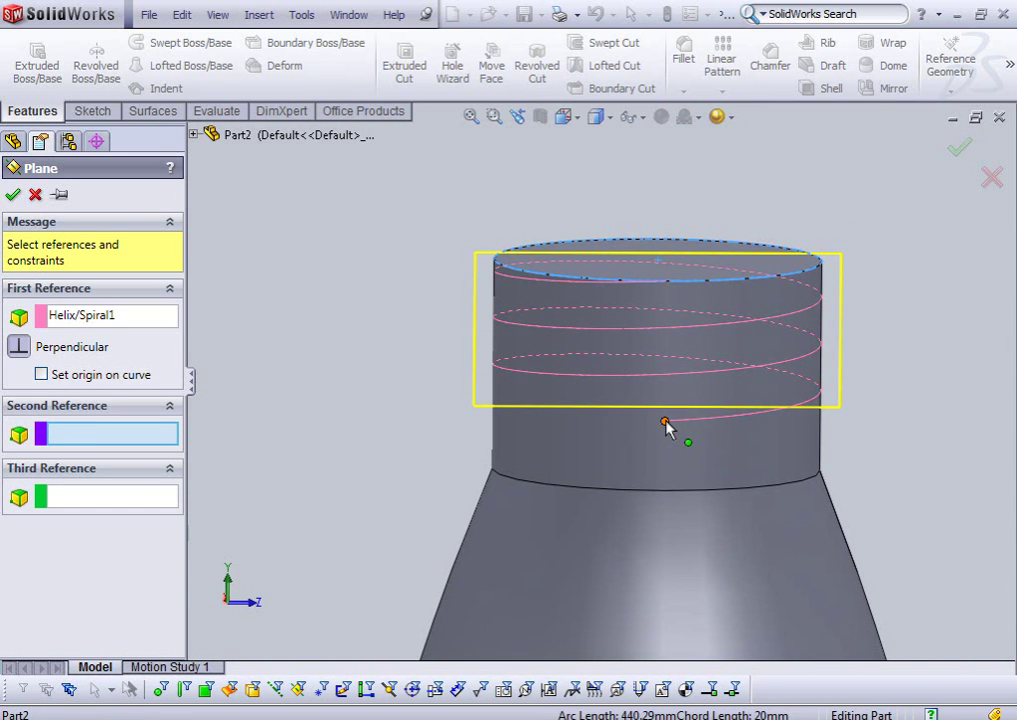
{"action": "left_click", "coordinate": [665, 421]}
{"action": "mouse_move", "coordinate": [725, 439]}
{"action": "middle_mouse_down"}
{"action": "mouse_move", "coordinate": [785, 407]}
{"action": "mouse_move", "coordinate": [783, 397]}
{"action": "mouse_move", "coordinate": [729, 398]}
{"action": "mouse_move", "coordinate": [790, 411]}
{"action": "mouse_move", "coordinate": [794, 422]}
{"action": "mouse_move", "coordinate": [673, 526]}
{"action": "mouse_move", "coordinate": [726, 504]}
{"action": "middle_mouse_up"}
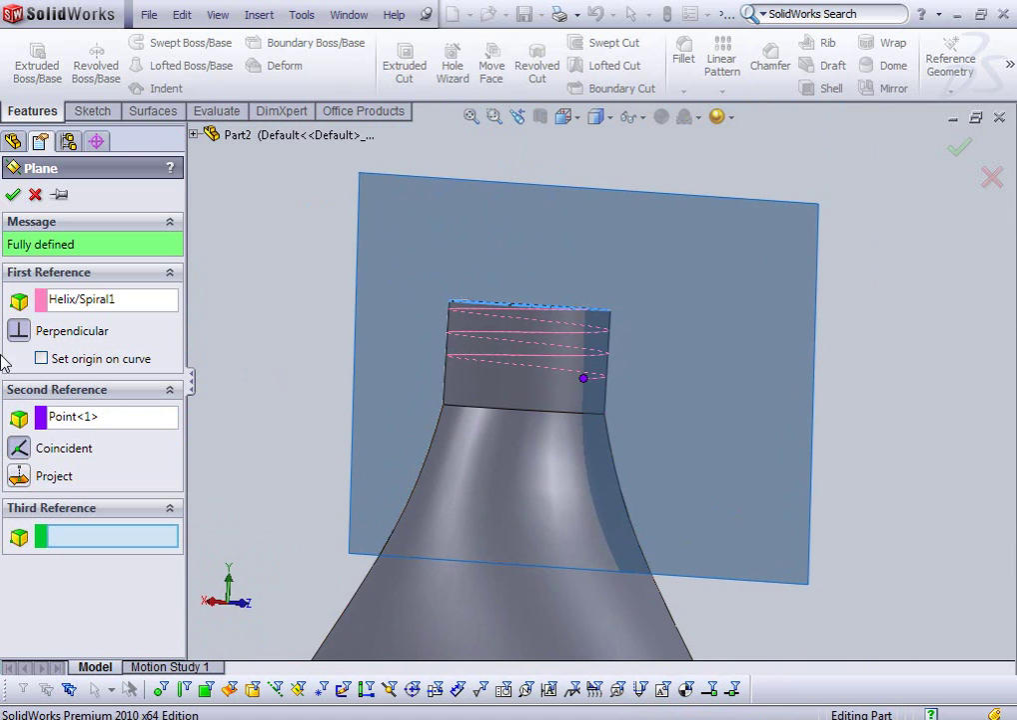
{"action": "left_click", "coordinate": [13, 194]}
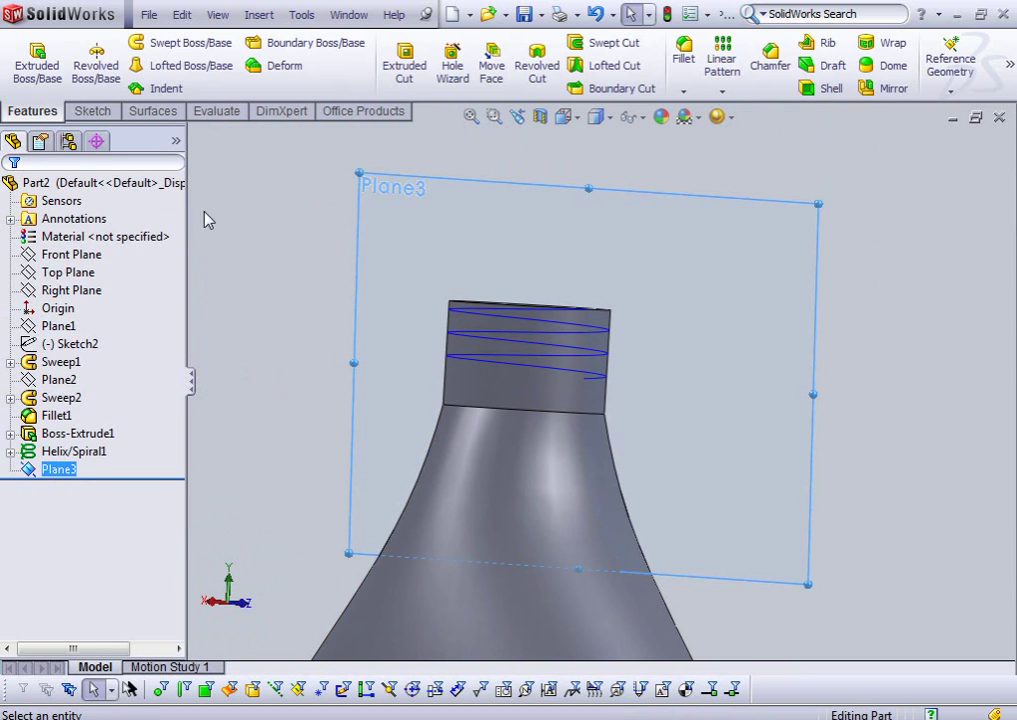
- Start a sketch on Plane3 and draw a small circle beside the neck
{"action": "left_click", "coordinate": [60, 468]}
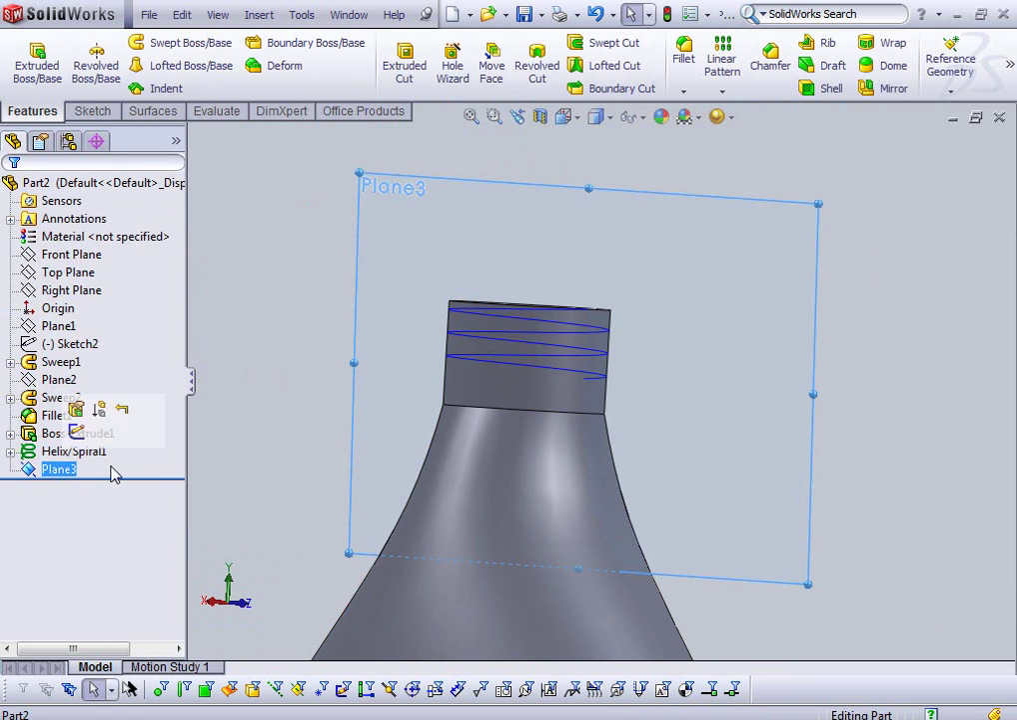
{"action": "left_click", "coordinate": [35, 478]}
{"action": "left_click", "coordinate": [41, 437]}
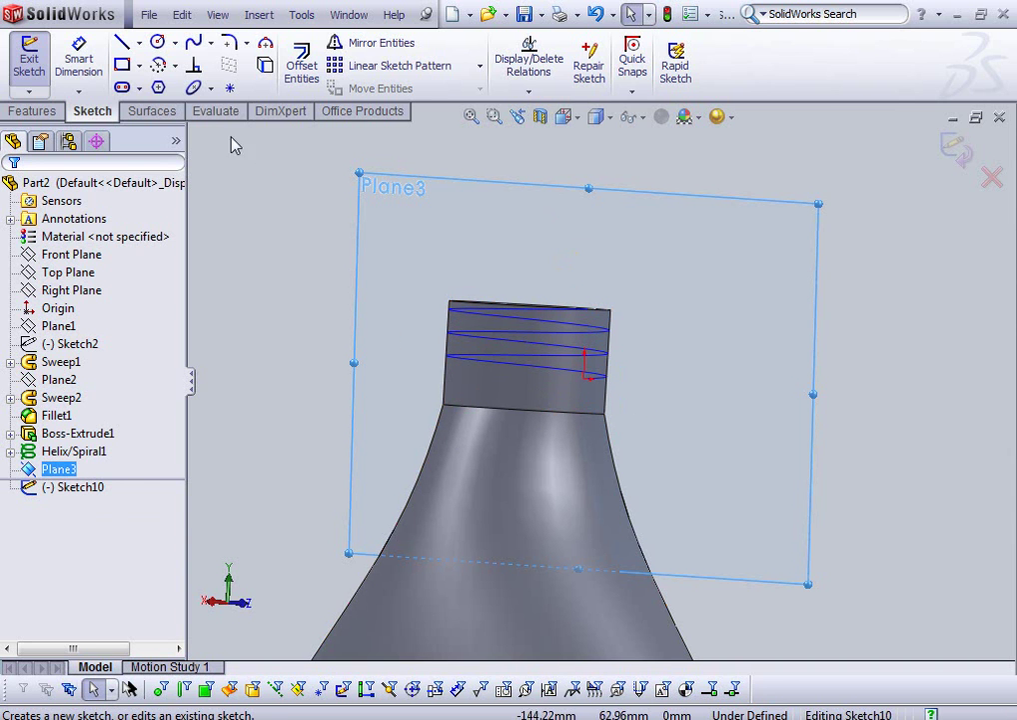
{"action": "left_click", "coordinate": [167, 45]}
{"action": "left_click", "coordinate": [714, 440]}
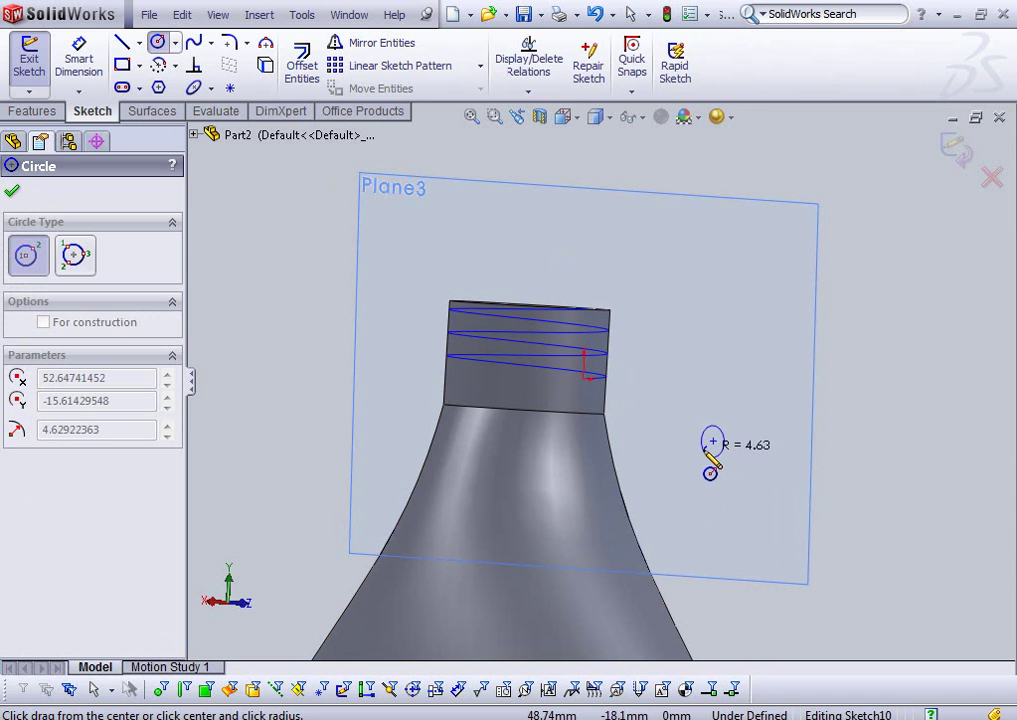
{"action": "left_click", "coordinate": [713, 453]}
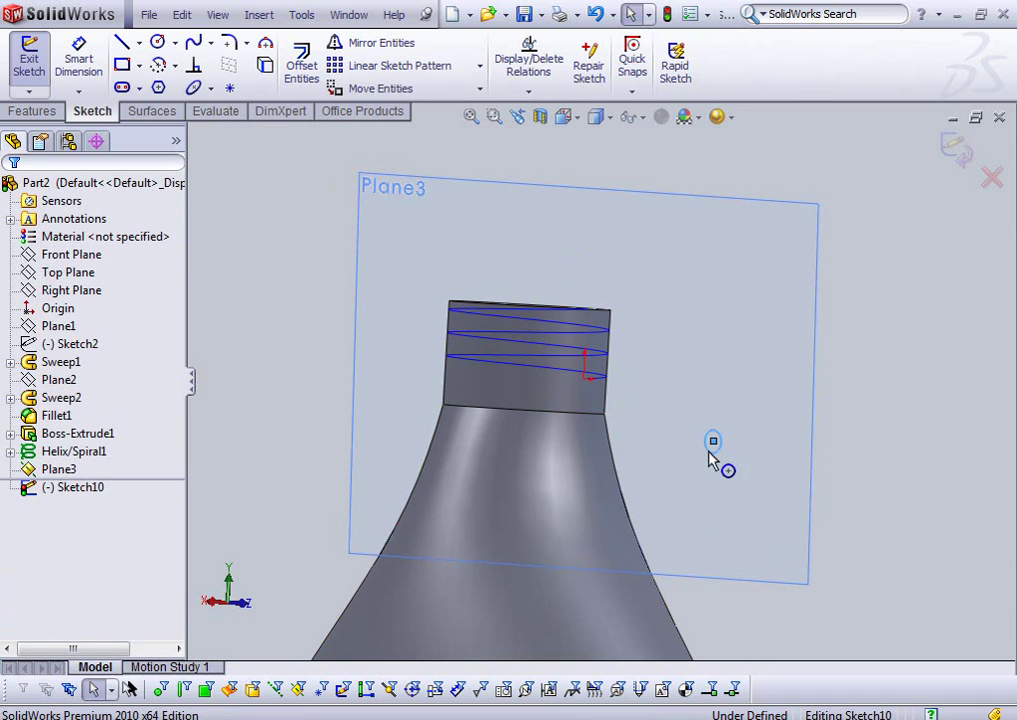
{"action": "scroll", "coordinate": [727, 465], "scroll_direction": "down", "scroll_amount": 3}
{"action": "scroll", "coordinate": [726, 465], "scroll_direction": "down", "scroll_amount": 2}
- Add a Pierce relation between the circle's centre point and the helix edge
{"action": "left_click", "coordinate": [196, 70]}
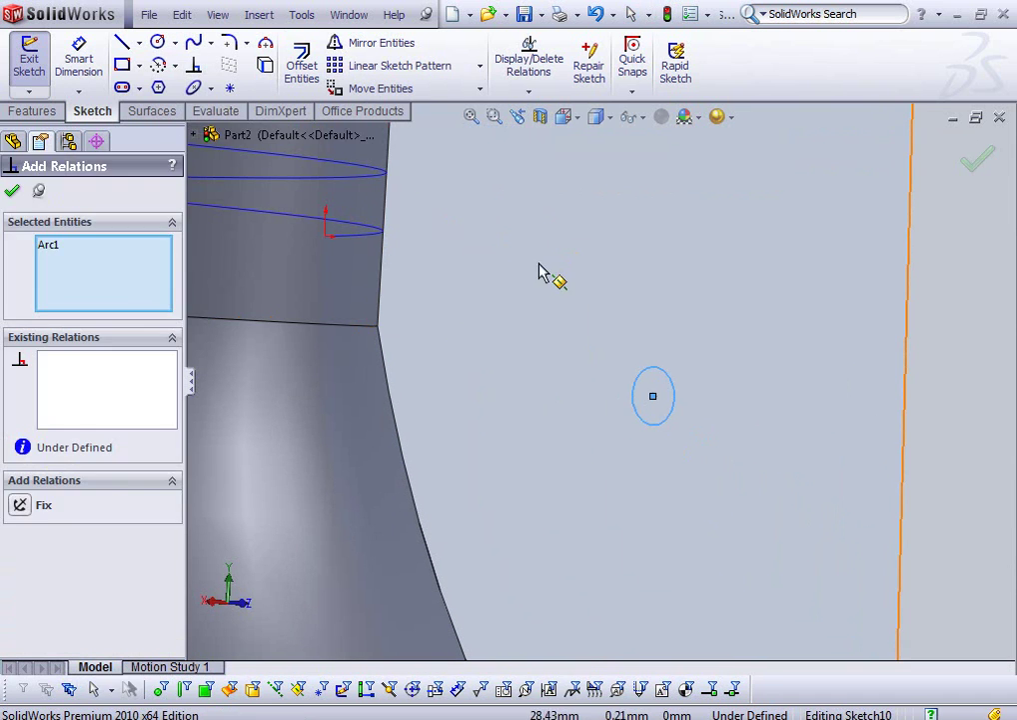
{"action": "left_click", "coordinate": [654, 398]}
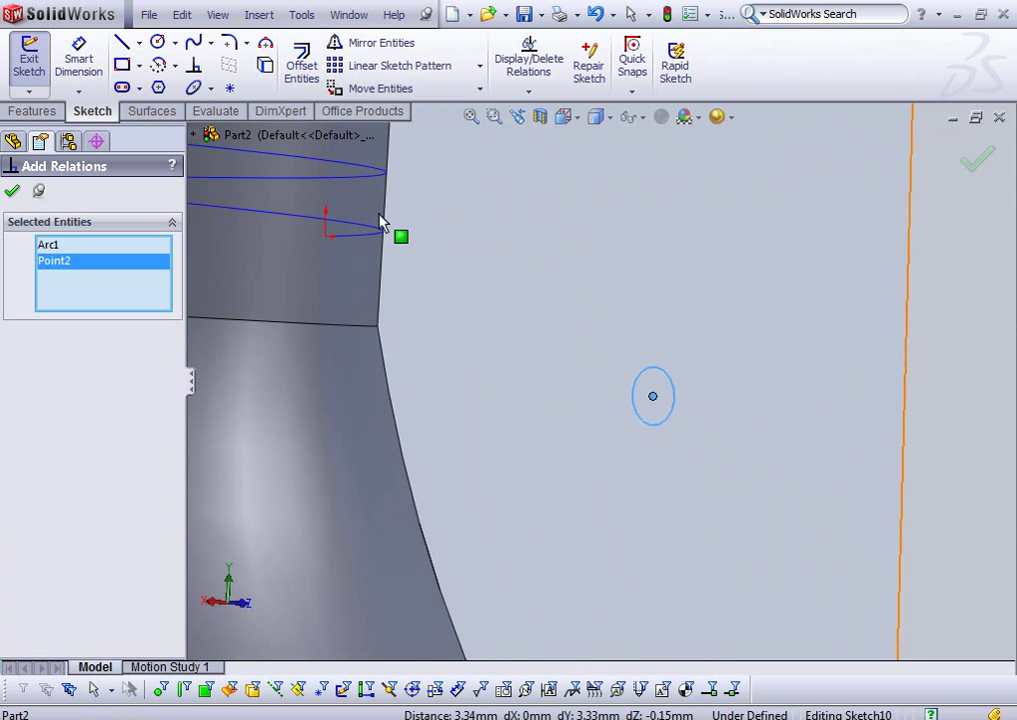
{"action": "left_click", "coordinate": [330, 246]}
{"action": "left_click", "coordinate": [56, 248]}
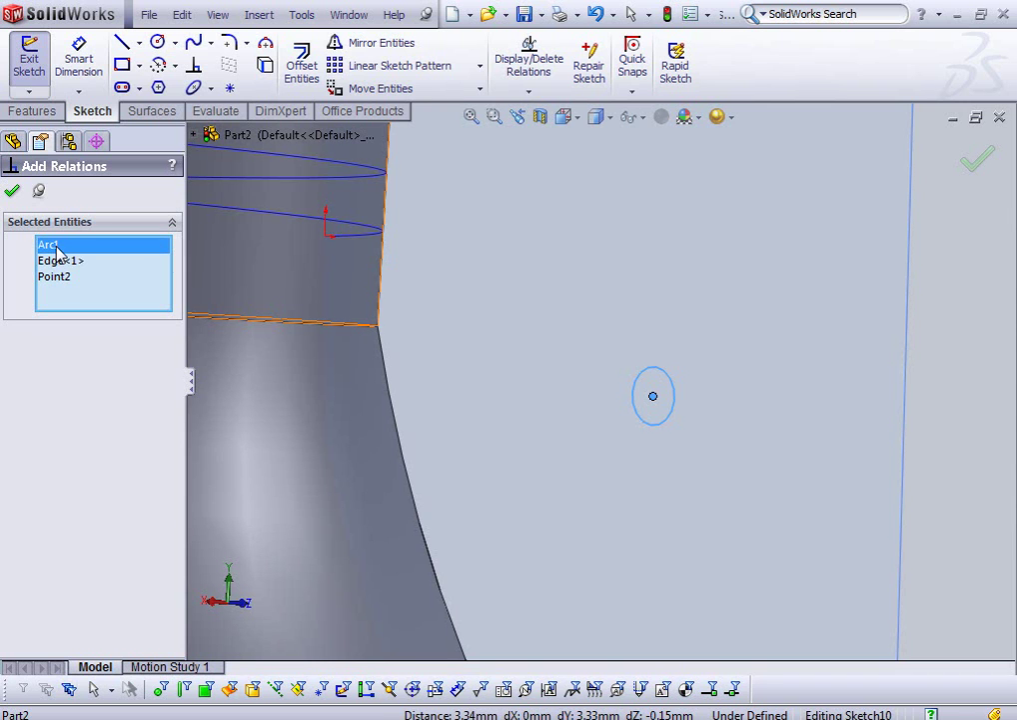
{"action": "left_click", "coordinate": [58, 263]}
{"action": "key", "text": "Delete"}
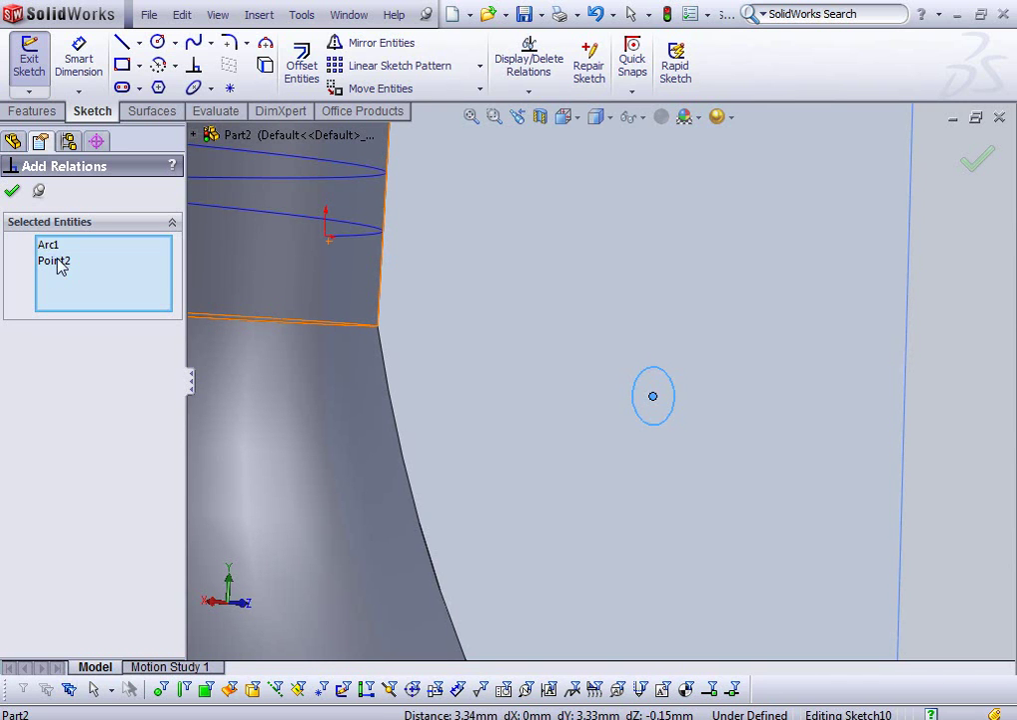
{"action": "key", "text": "Delete"}
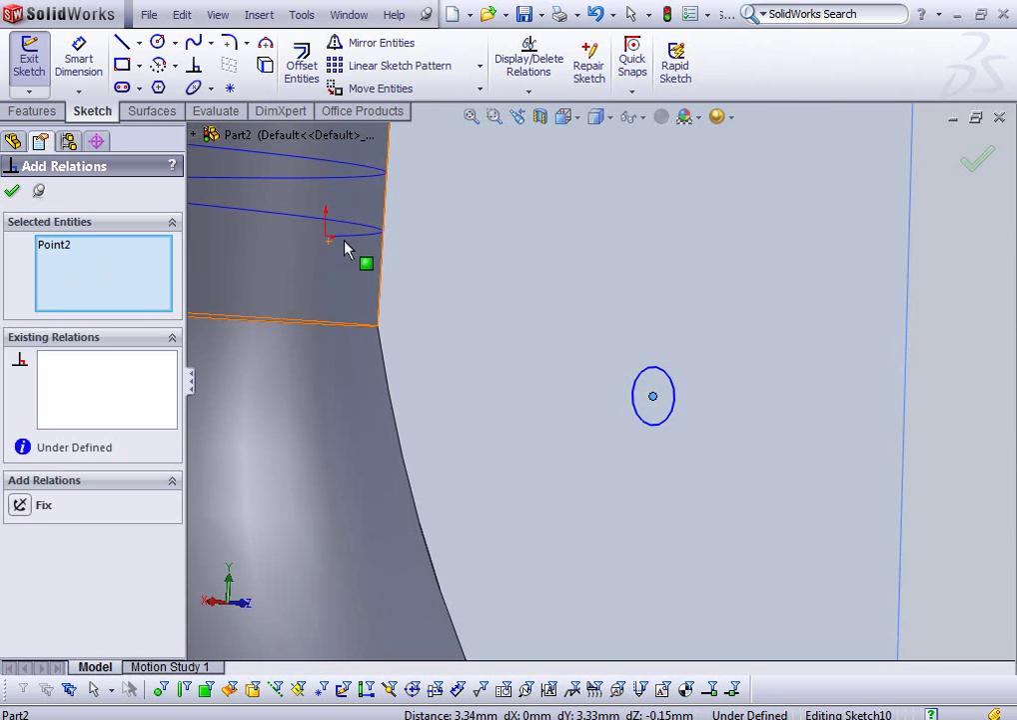
{"action": "left_click", "coordinate": [252, 319]}
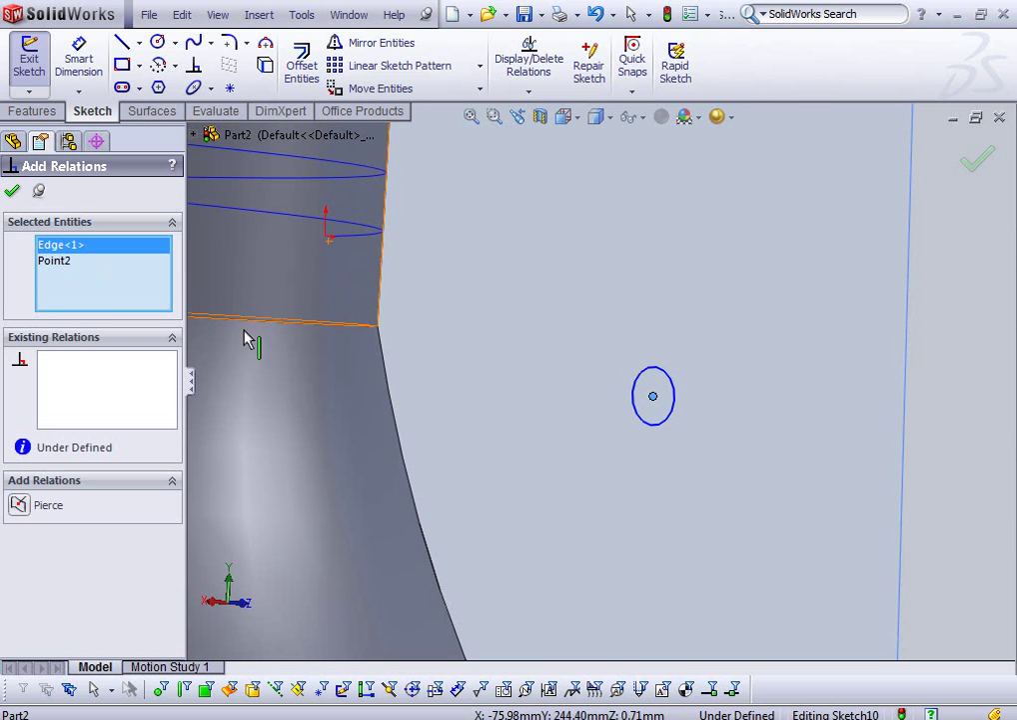
{"action": "left_click", "coordinate": [22, 505]}
{"action": "mouse_move", "coordinate": [477, 344]}
{"action": "middle_mouse_down"}
{"action": "mouse_move", "coordinate": [432, 348]}
{"action": "mouse_move", "coordinate": [414, 370]}
{"action": "mouse_move", "coordinate": [395, 348]}
{"action": "mouse_move", "coordinate": [446, 356]}
{"action": "mouse_move", "coordinate": [420, 345]}
{"action": "middle_mouse_up"}
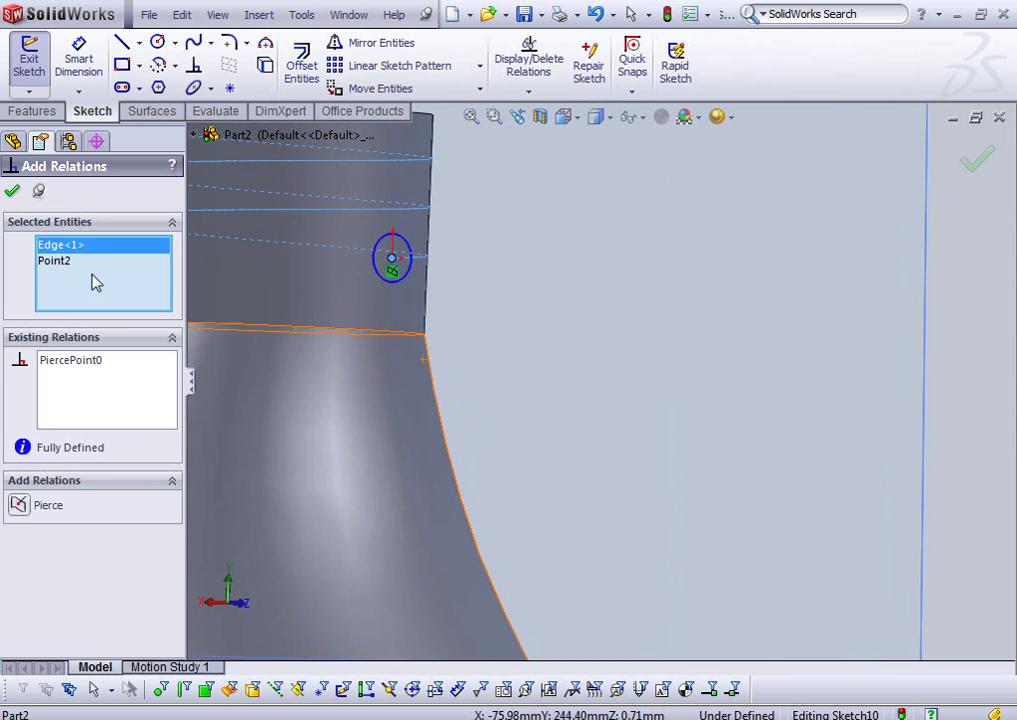
{"action": "left_click", "coordinate": [14, 191]}
{"action": "scroll", "coordinate": [448, 369], "scroll_direction": "up", "scroll_amount": 3}
{"action": "mouse_move", "coordinate": [488, 363]}
{"action": "middle_mouse_down"}
{"action": "mouse_move", "coordinate": [594, 327]}
{"action": "mouse_move", "coordinate": [533, 352]}
{"action": "mouse_move", "coordinate": [471, 358]}
{"action": "mouse_move", "coordinate": [495, 322]}
{"action": "mouse_move", "coordinate": [528, 403]}
{"action": "middle_mouse_up"}
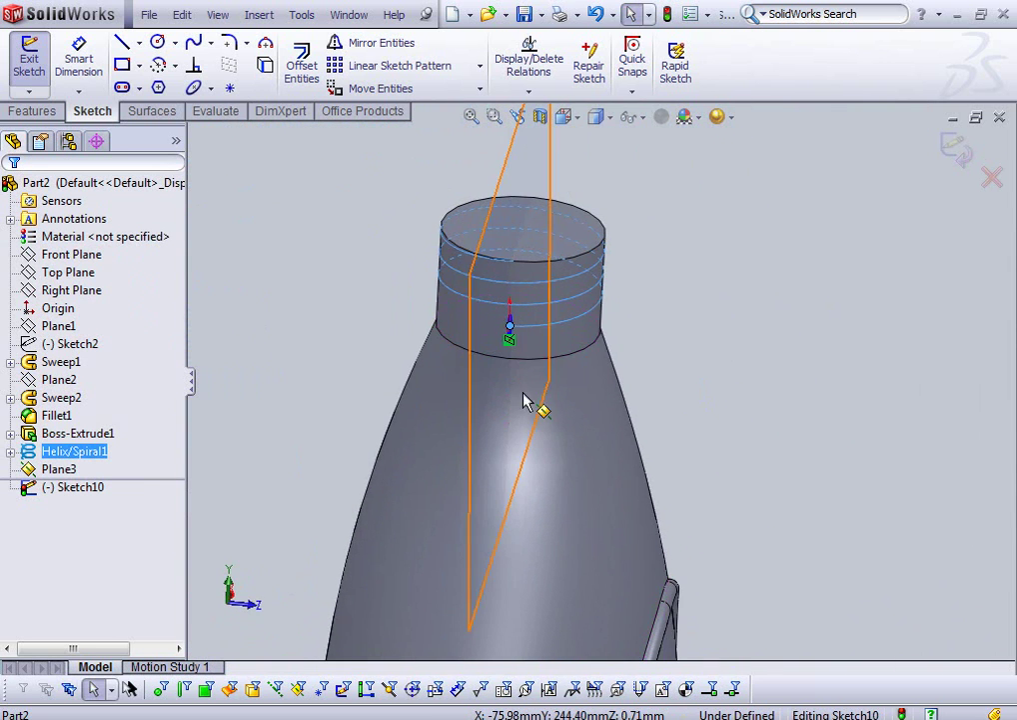
- Sweep the Sketch10 circle along Helix/Spiral1 to create the Sweep3 thread
{"action": "left_click", "coordinate": [38, 110]}
{"action": "left_click", "coordinate": [958, 155]}
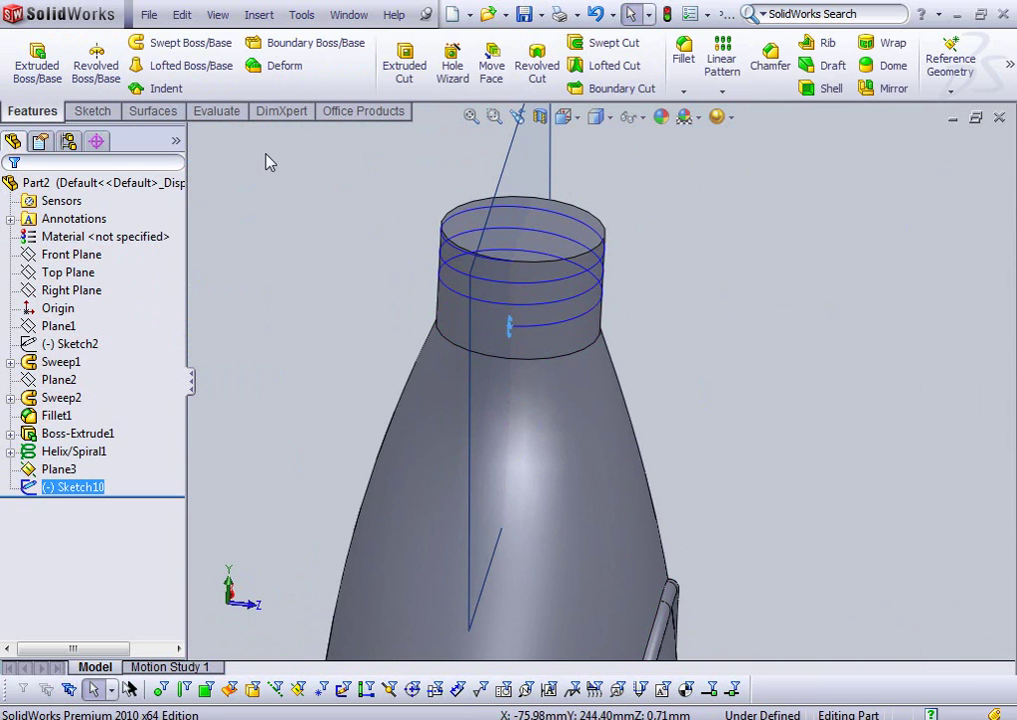
{"action": "left_click", "coordinate": [160, 43]}
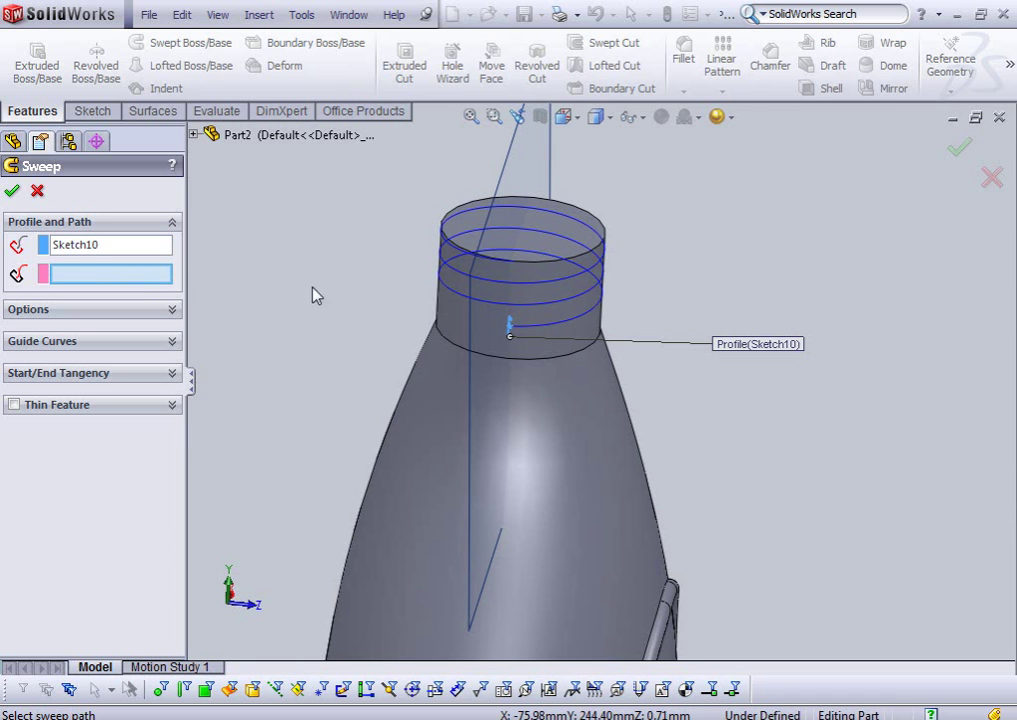
{"action": "left_click", "coordinate": [540, 324]}
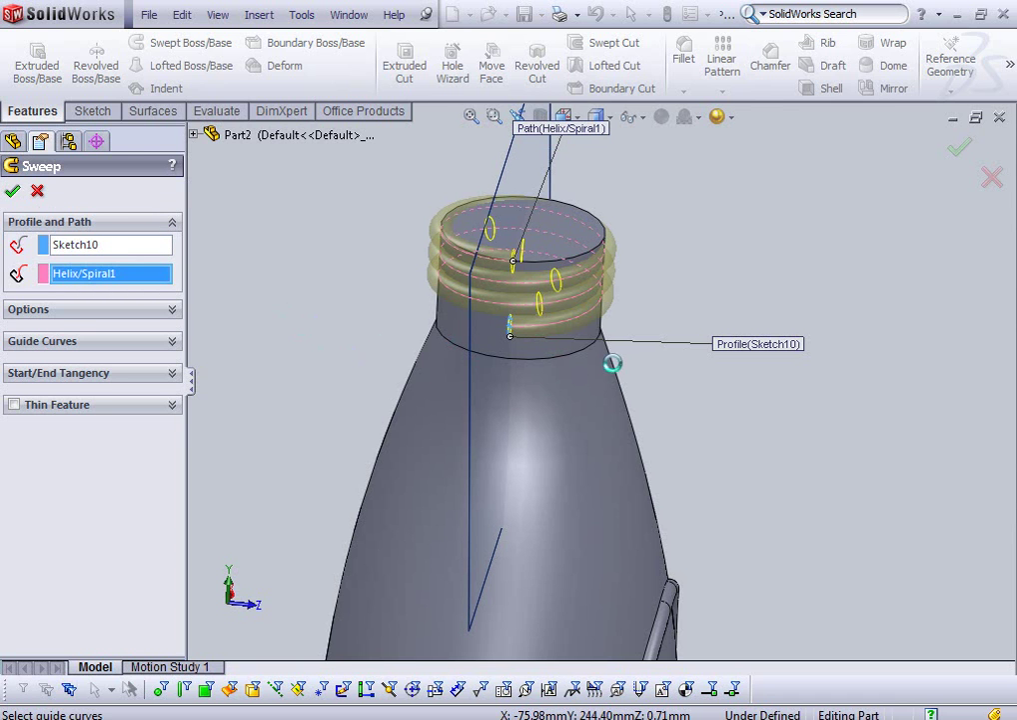
{"action": "key", "text": "Return"}
- Expand Sweep3 in the tree and select its thread profile sketch
{"action": "mouse_move", "coordinate": [625, 359]}
{"action": "middle_mouse_down"}
{"action": "mouse_move", "coordinate": [609, 234]}
{"action": "mouse_move", "coordinate": [748, 284]}
{"action": "mouse_move", "coordinate": [745, 339]}
{"action": "mouse_move", "coordinate": [776, 404]}
{"action": "mouse_move", "coordinate": [772, 434]}
{"action": "mouse_move", "coordinate": [626, 353]}
{"action": "mouse_move", "coordinate": [699, 354]}
{"action": "mouse_move", "coordinate": [775, 304]}
{"action": "mouse_move", "coordinate": [745, 305]}
{"action": "middle_mouse_up"}
{"action": "left_click", "coordinate": [10, 470]}
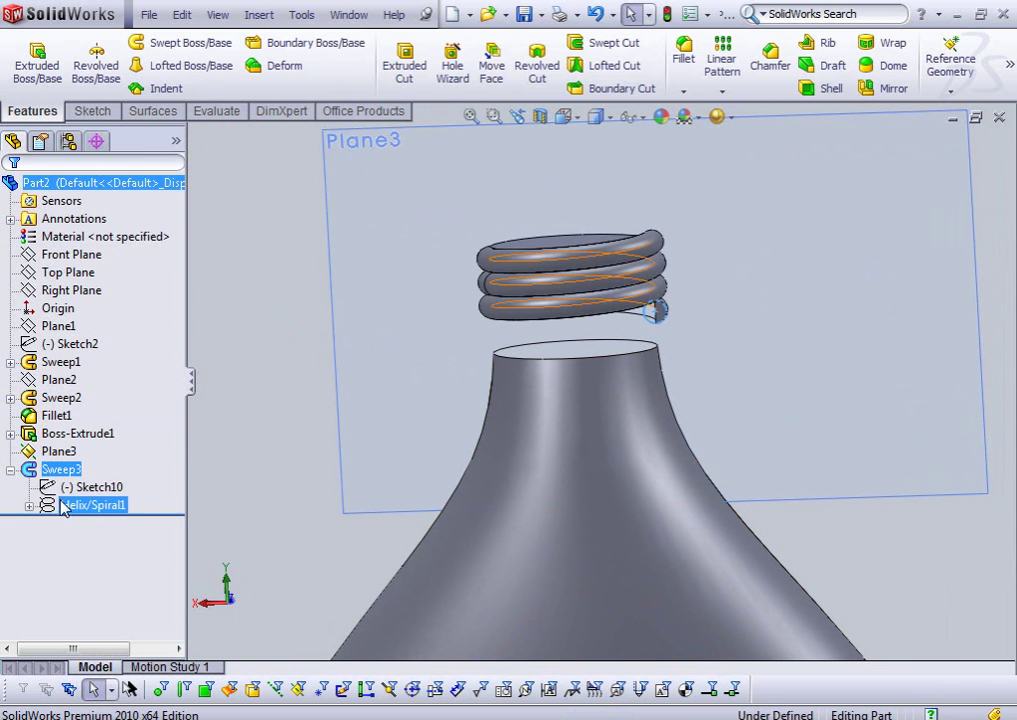
{"action": "left_click", "coordinate": [65, 488]}
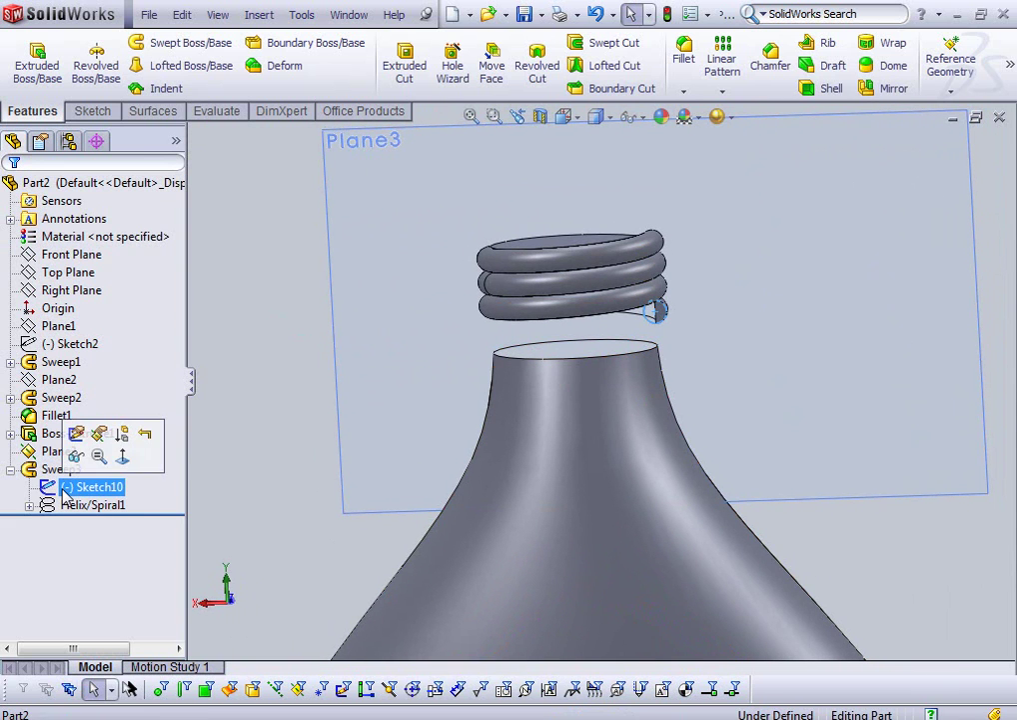
- Try a 12 mm diameter dimension on the profile circle, then discard the sketch edits
{"action": "left_click", "coordinate": [77, 433]}
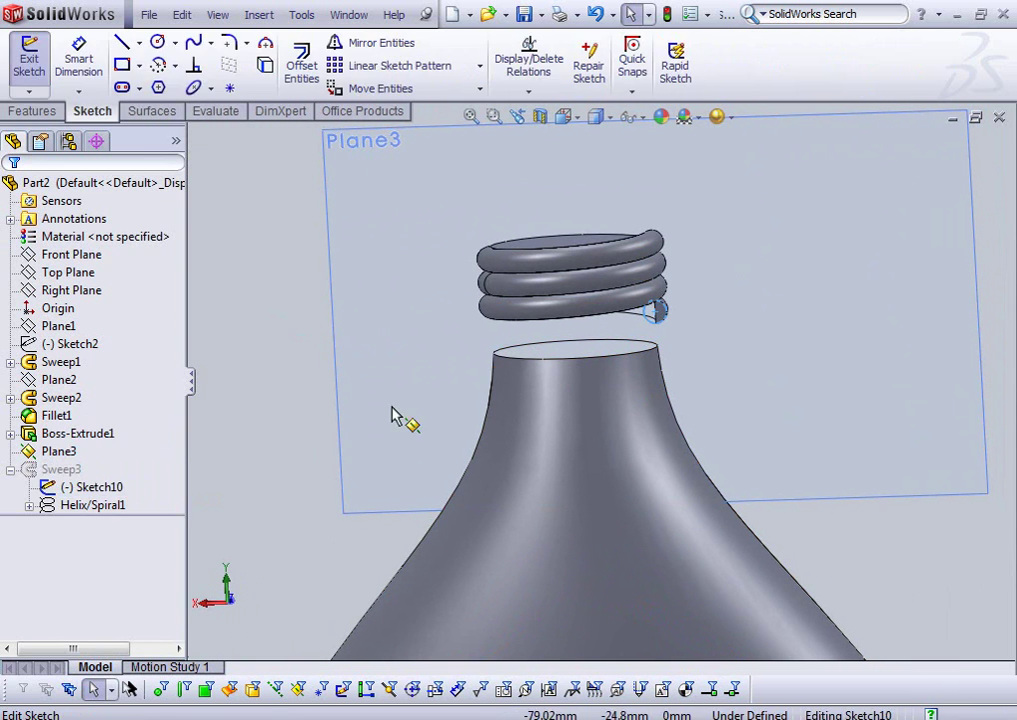
{"action": "left_click", "coordinate": [95, 65]}
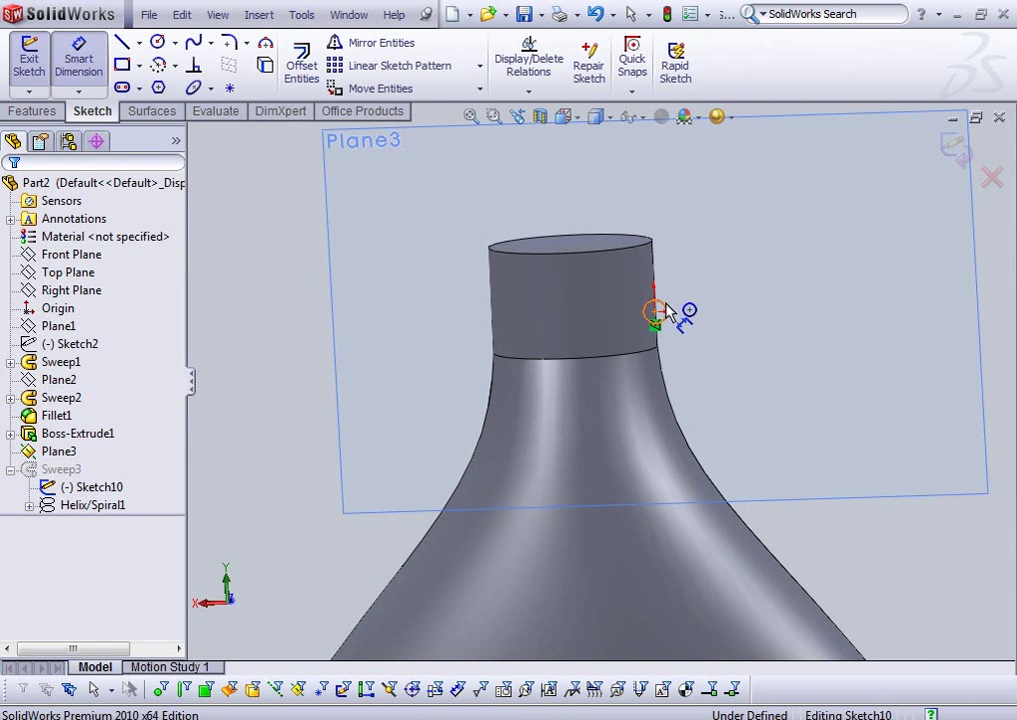
{"action": "left_click", "coordinate": [659, 310]}
{"action": "left_click", "coordinate": [764, 327]}
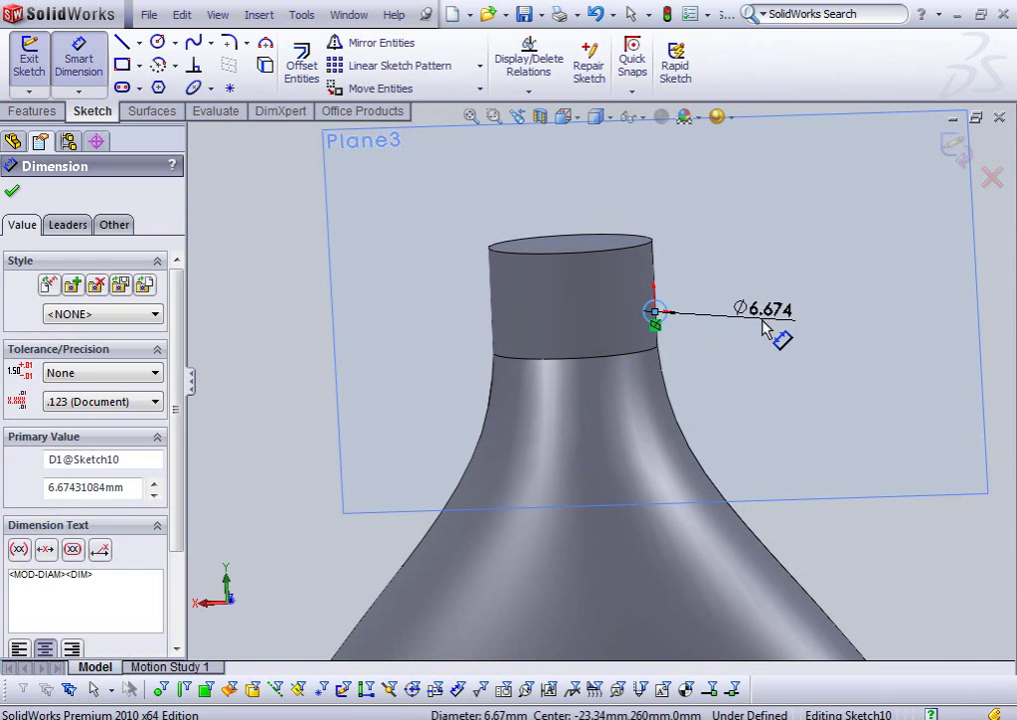
{"action": "left_click", "coordinate": [764, 327]}
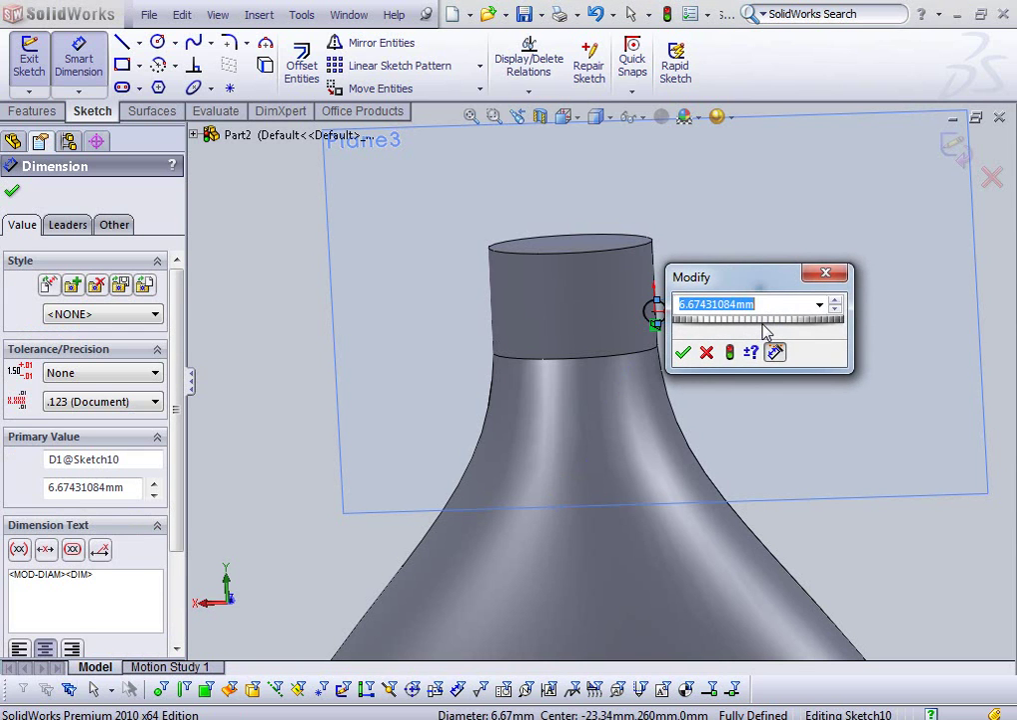
{"action": "type", "text": "12.000"}
{"action": "key", "text": "Return"}
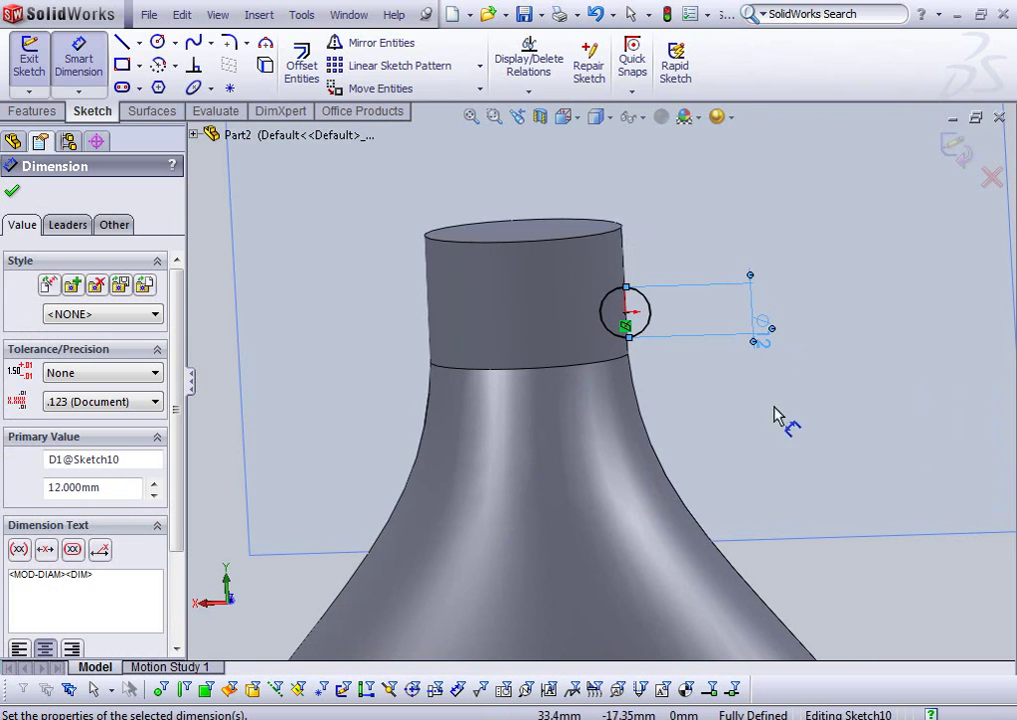
{"action": "left_click", "coordinate": [845, 719]}
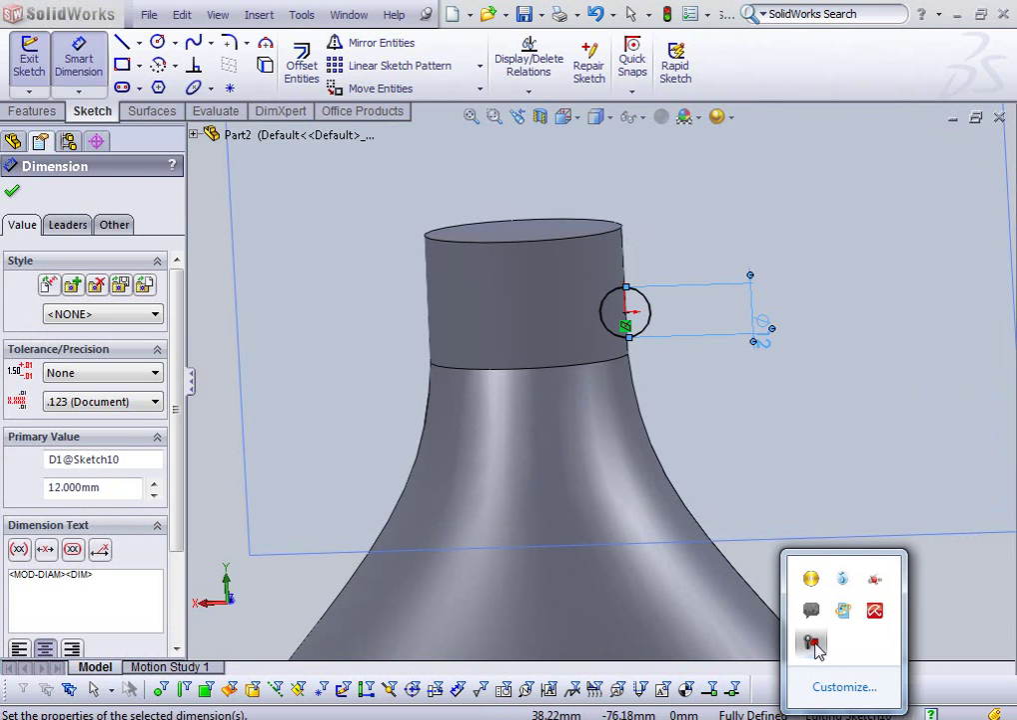
{"action": "left_click", "coordinate": [812, 645]}
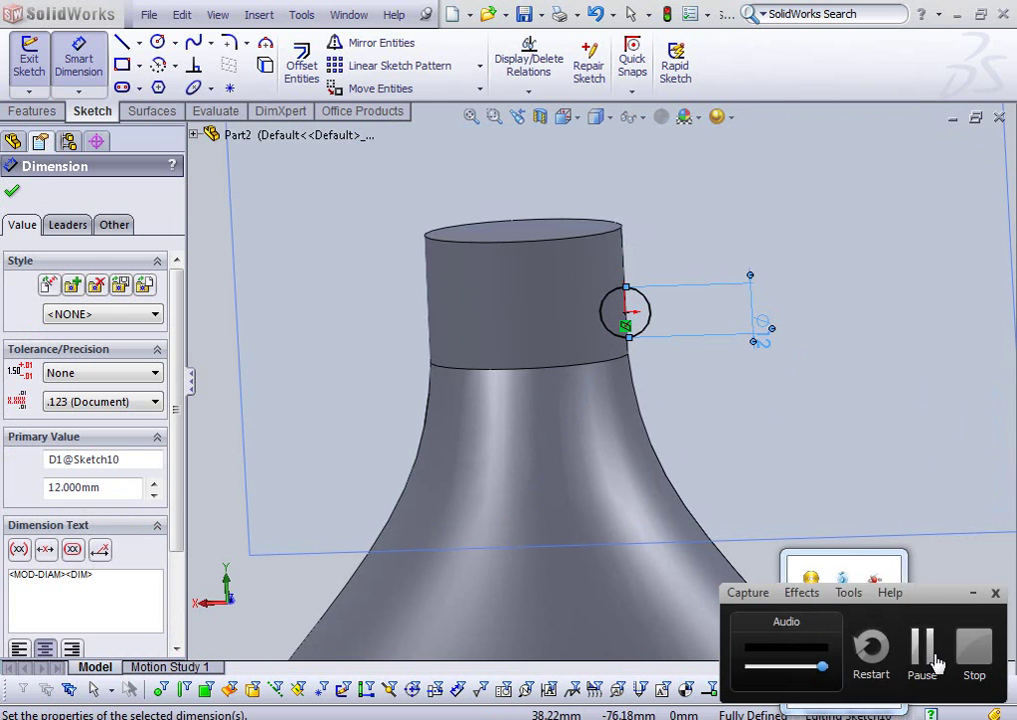
{"action": "left_click", "coordinate": [927, 653]}
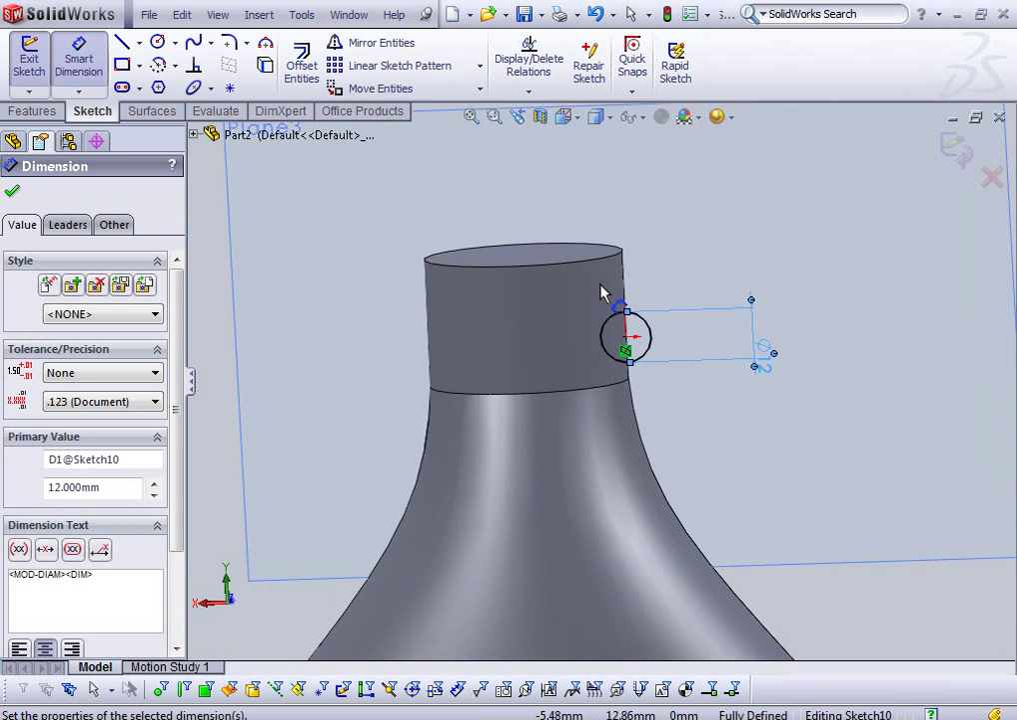
{"action": "scroll", "coordinate": [600, 296], "scroll_direction": "down", "scroll_amount": 3}
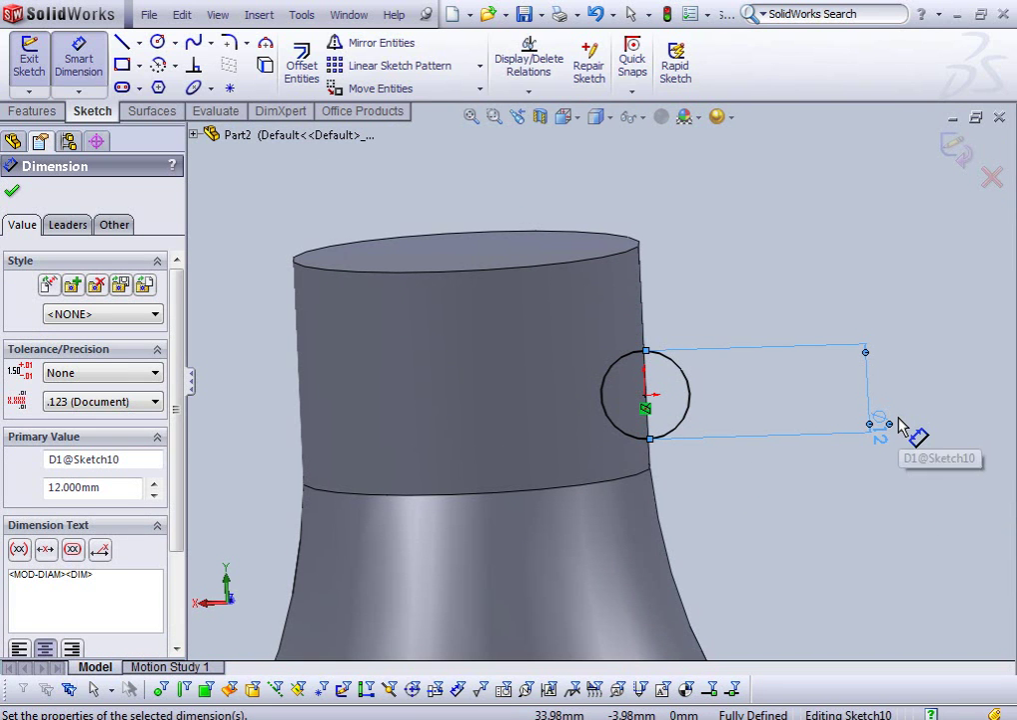
{"action": "left_click", "coordinate": [993, 178]}
{"action": "left_click", "coordinate": [545, 386]}
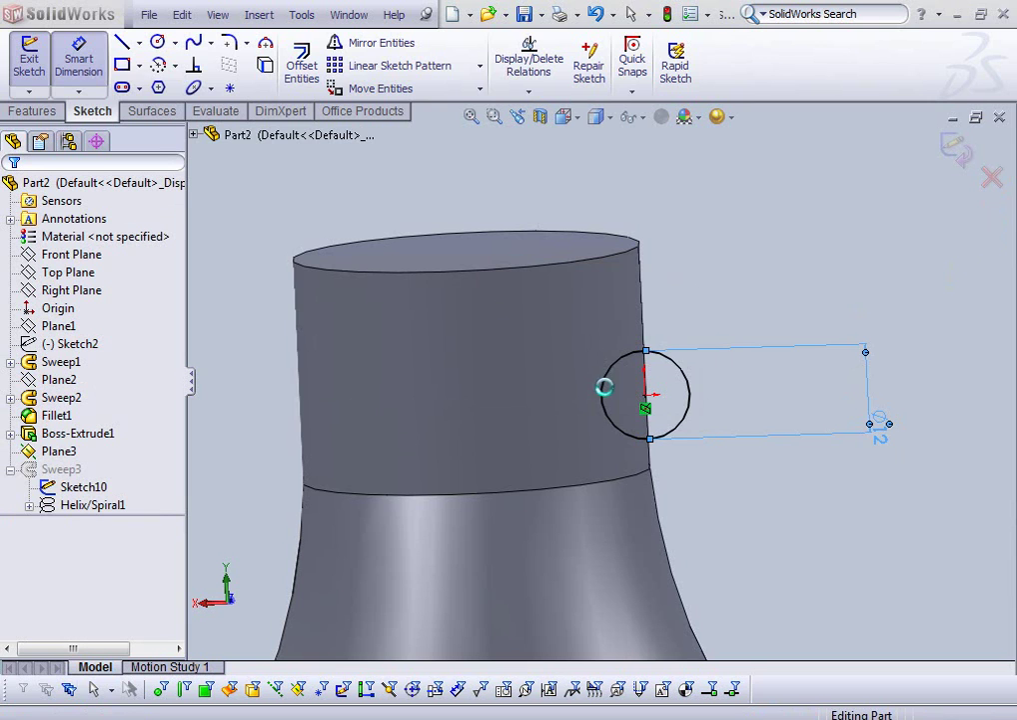
- Reopen the profile sketch, drag the circle smaller, and rebuild Sweep3 around the neck
{"action": "middle_click_drag", "start_coordinate": [643, 454], "coordinate": [656, 450]}
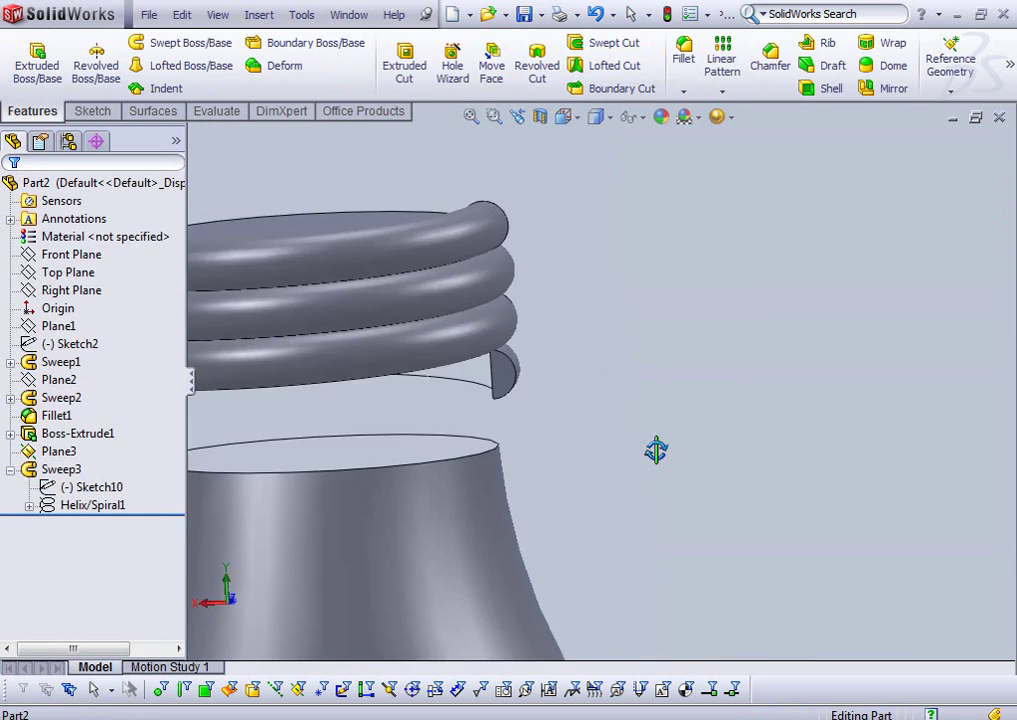
{"action": "scroll", "coordinate": [660, 450], "scroll_direction": "up", "scroll_amount": 3}
{"action": "scroll", "coordinate": [785, 355], "scroll_direction": "down", "scroll_amount": 3}
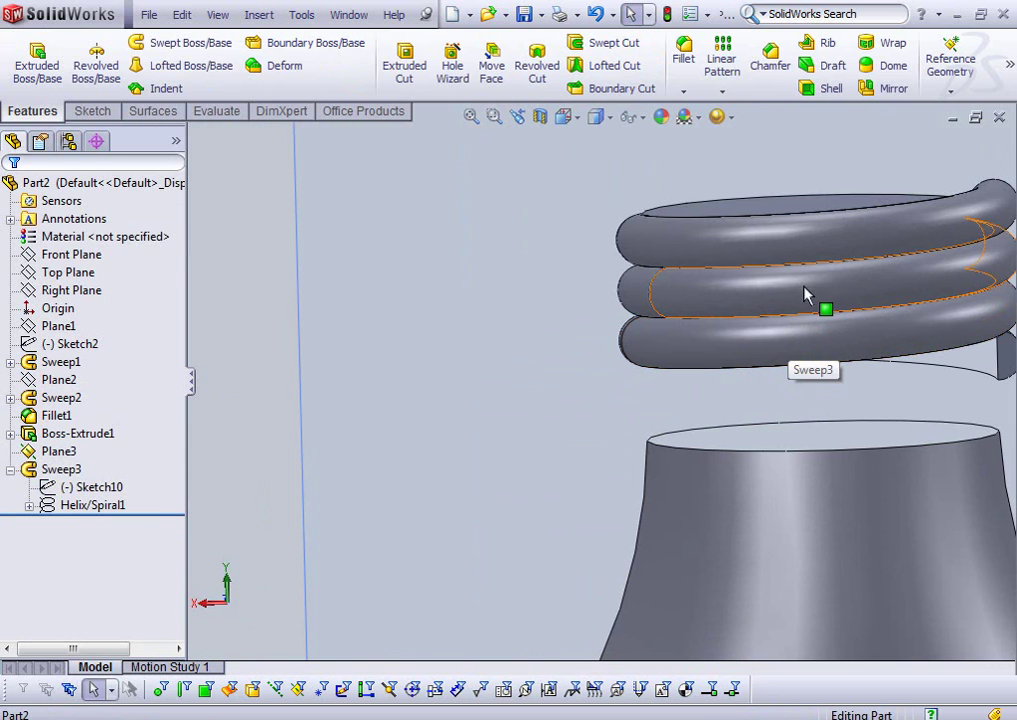
{"action": "scroll", "coordinate": [824, 313], "scroll_direction": "up", "scroll_amount": 3}
{"action": "left_click", "coordinate": [101, 488]}
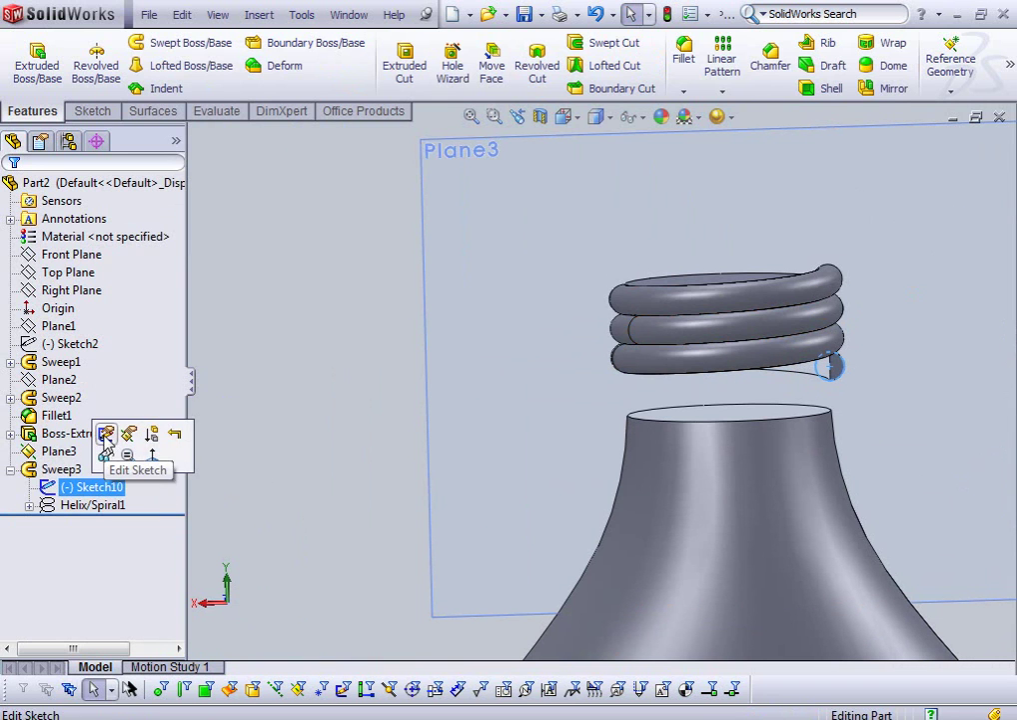
{"action": "left_click", "coordinate": [101, 430]}
{"action": "scroll", "coordinate": [805, 402], "scroll_direction": "down", "scroll_amount": 3}
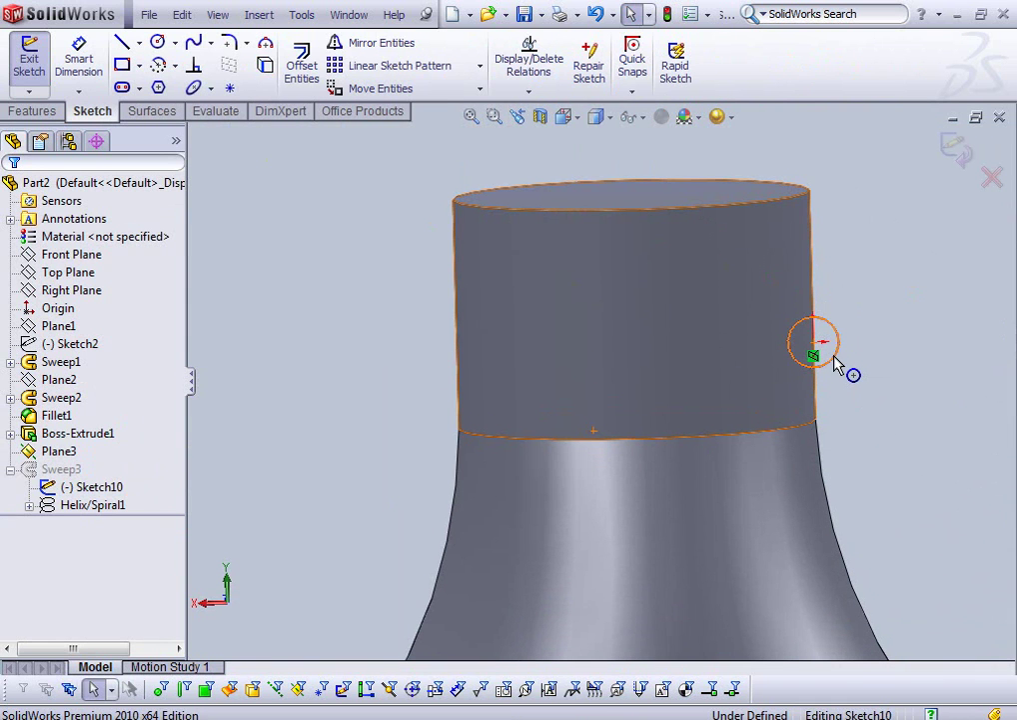
{"action": "left_click_drag", "start_coordinate": [836, 364], "coordinate": [825, 348]}
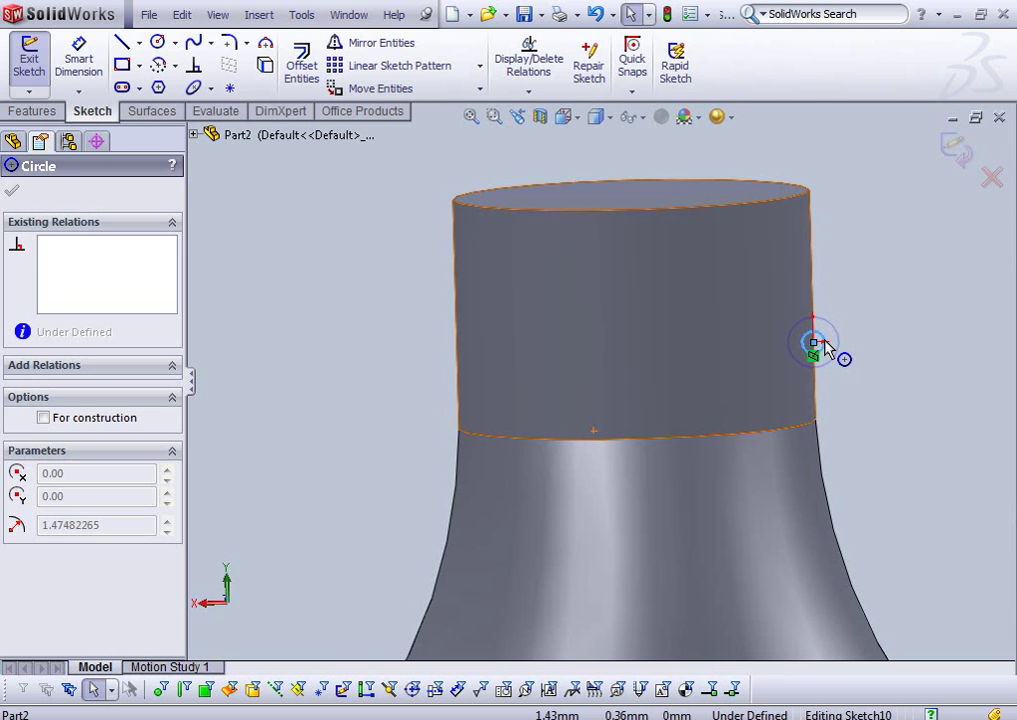
{"action": "left_click", "coordinate": [955, 148]}
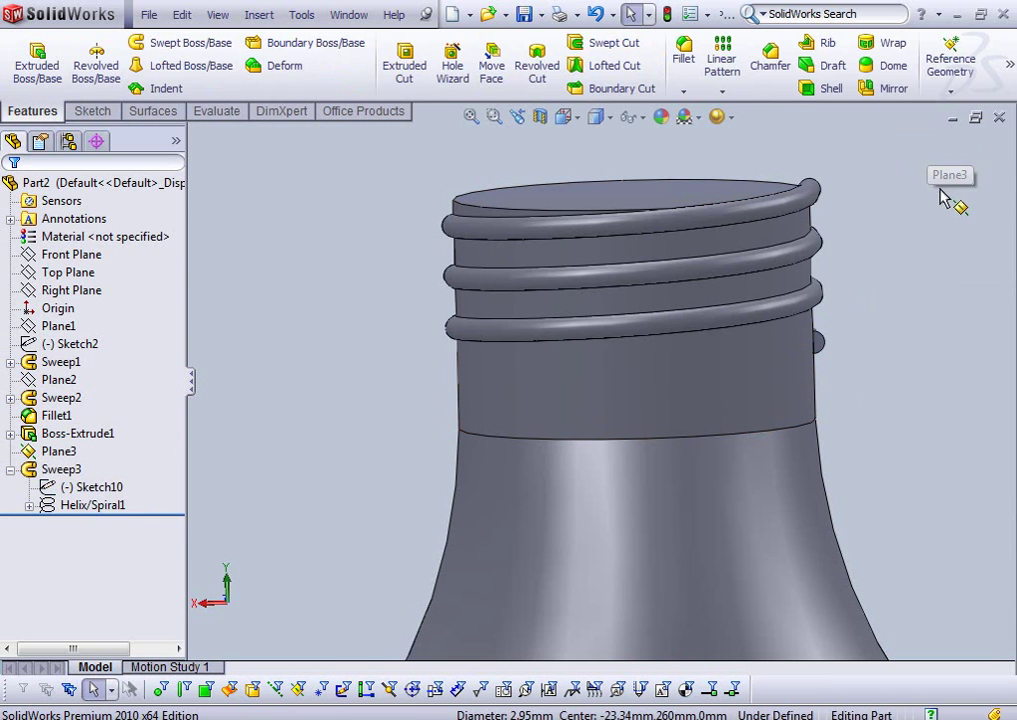
{"action": "middle_click_drag", "start_coordinate": [852, 311], "coordinate": [830, 450]}
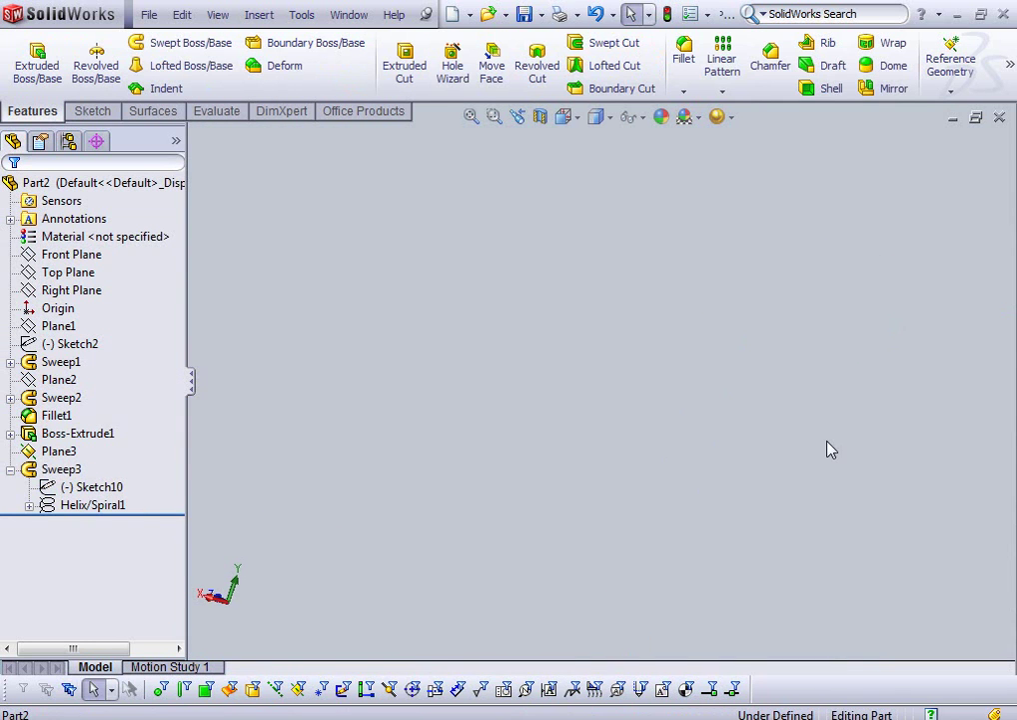
{"action": "scroll", "coordinate": [828, 447], "scroll_direction": "up", "scroll_amount": 3}
{"action": "scroll", "coordinate": [829, 443], "scroll_direction": "up", "scroll_amount": 2}
{"action": "scroll", "coordinate": [806, 454], "scroll_direction": "down", "scroll_amount": 3}
{"action": "scroll", "coordinate": [790, 386], "scroll_direction": "down", "scroll_amount": 2}
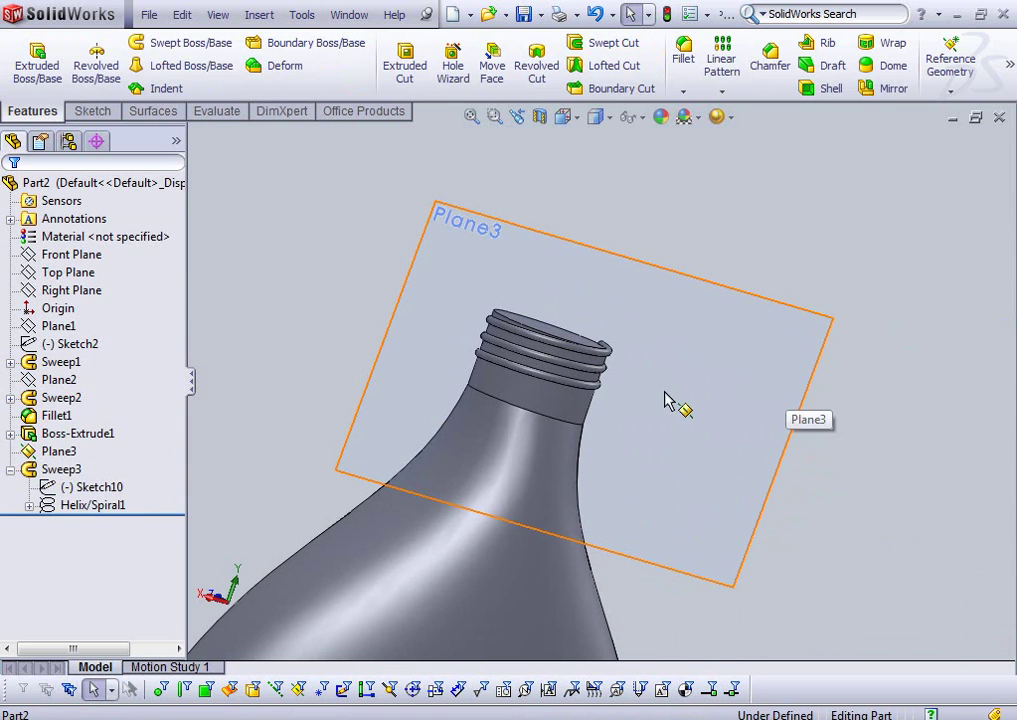
- Edit Boss-Extrude1 and change the neck depth from 30 mm to 20 mm
{"action": "left_click", "coordinate": [72, 438]}
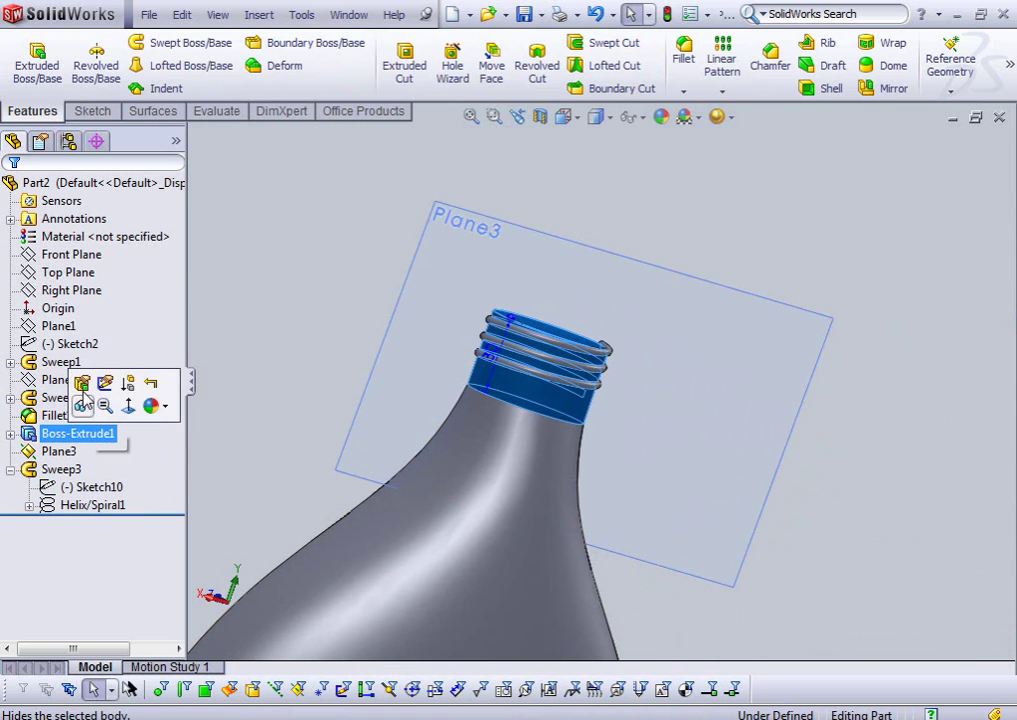
{"action": "left_click", "coordinate": [80, 380]}
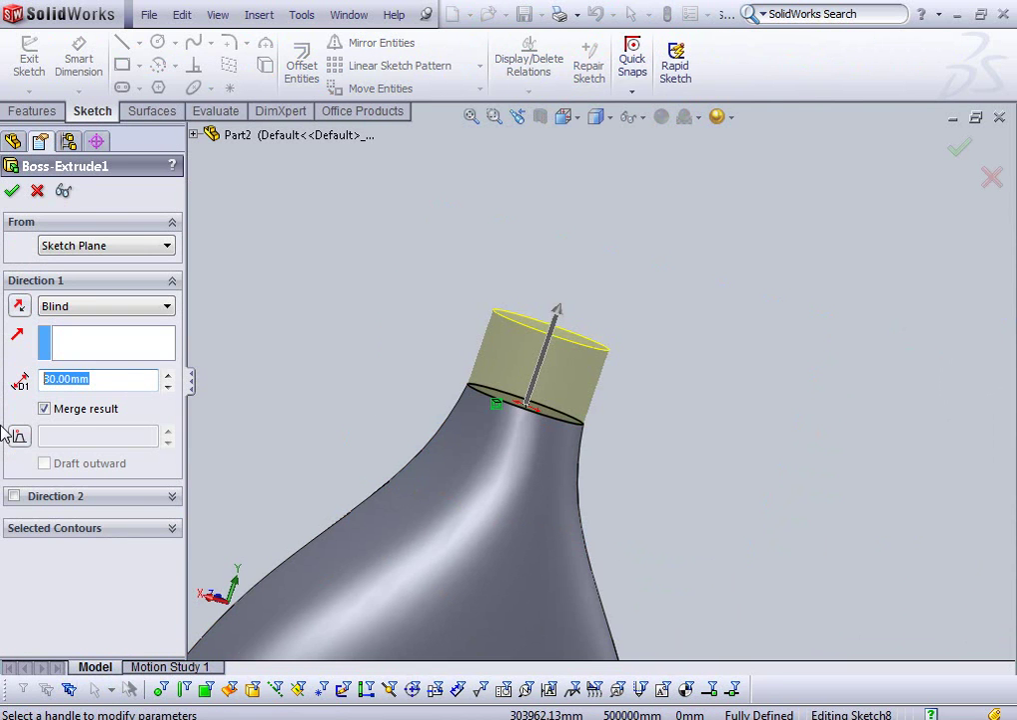
{"action": "type", "text": "20"}
{"action": "key", "text": "Return"}
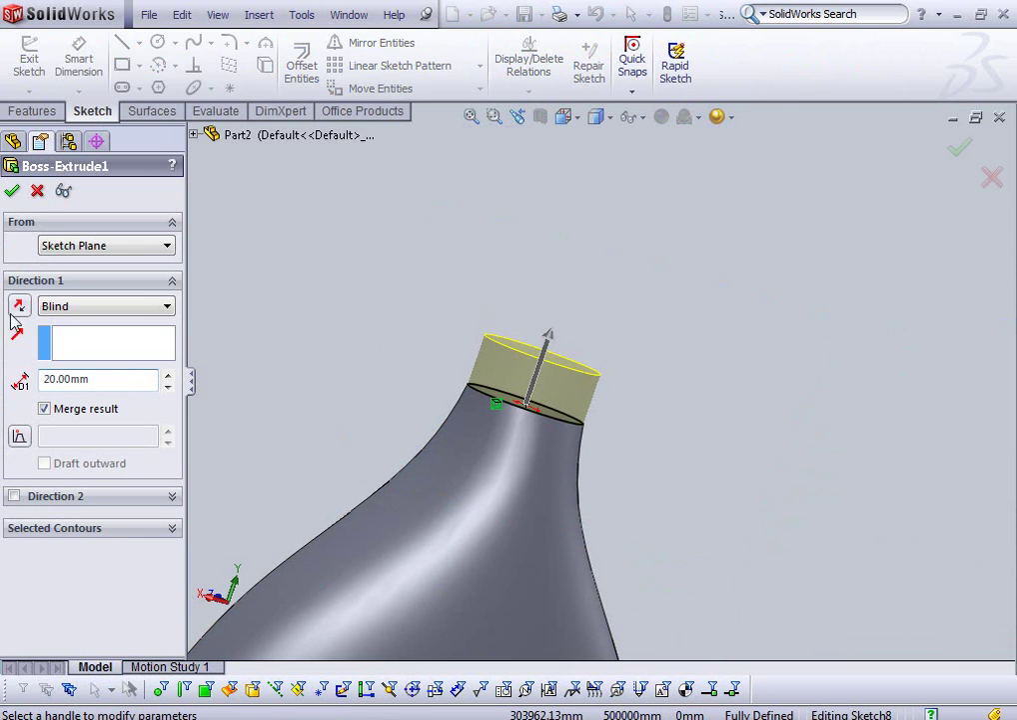
{"action": "key", "text": "Return"}
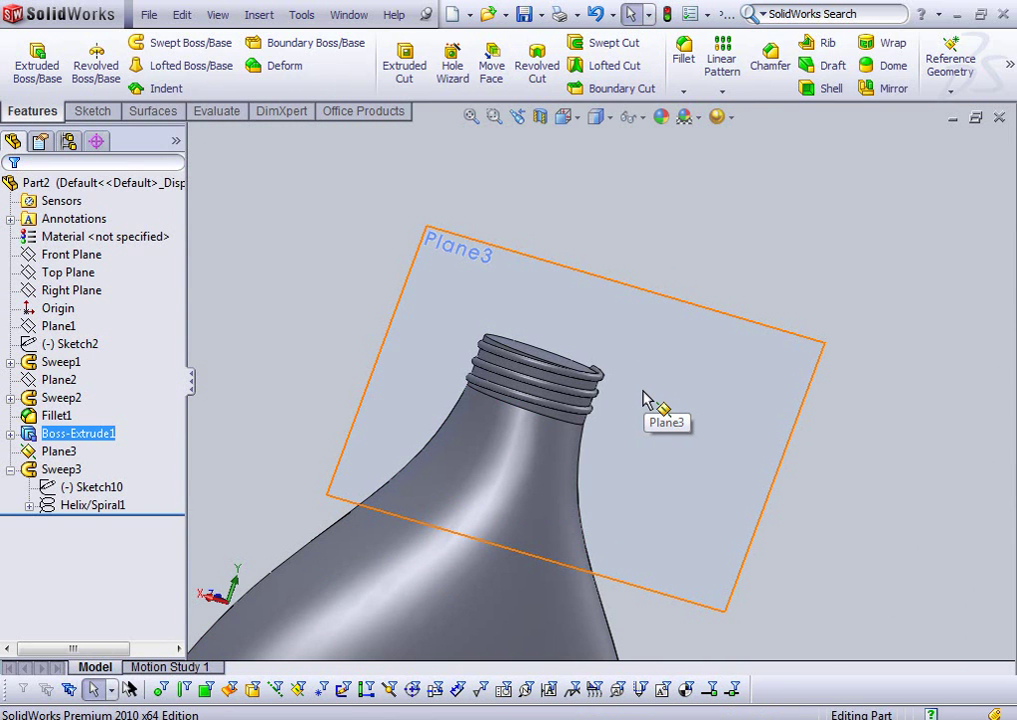
- Sketch on the neck's top face and convert its circular edge into the sketch
{"action": "scroll", "coordinate": [640, 399], "scroll_direction": "up", "scroll_amount": 2}
{"action": "scroll", "coordinate": [643, 455], "scroll_direction": "down", "scroll_amount": 1}
{"action": "scroll", "coordinate": [643, 466], "scroll_direction": "up", "scroll_amount": 2}
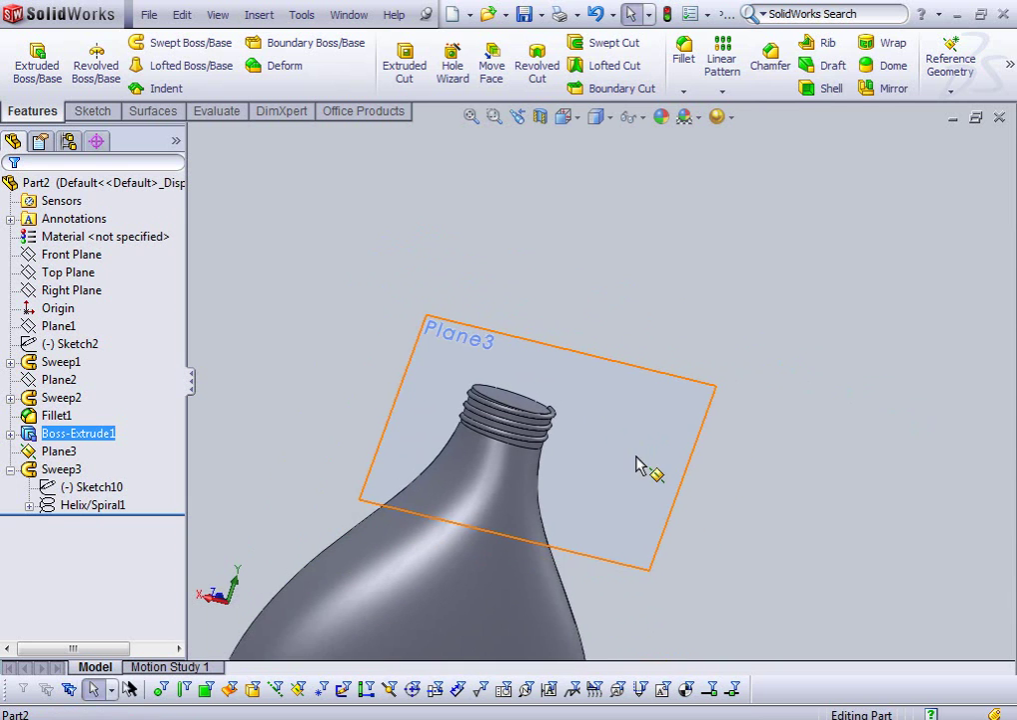
{"action": "scroll", "coordinate": [625, 464], "scroll_direction": "up", "scroll_amount": 1}
{"action": "scroll", "coordinate": [613, 488], "scroll_direction": "up", "scroll_amount": 3}
{"action": "middle_click_drag", "start_coordinate": [610, 535], "coordinate": [584, 610]}
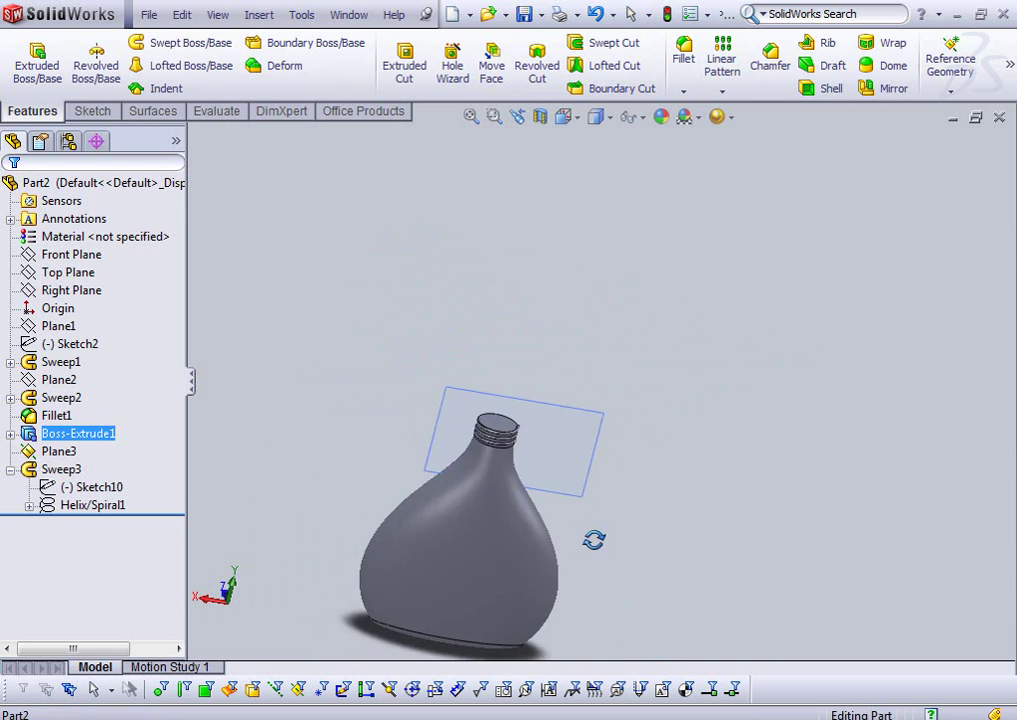
{"action": "scroll", "coordinate": [560, 559], "scroll_direction": "down", "scroll_amount": 3}
{"action": "left_click", "coordinate": [453, 362]}
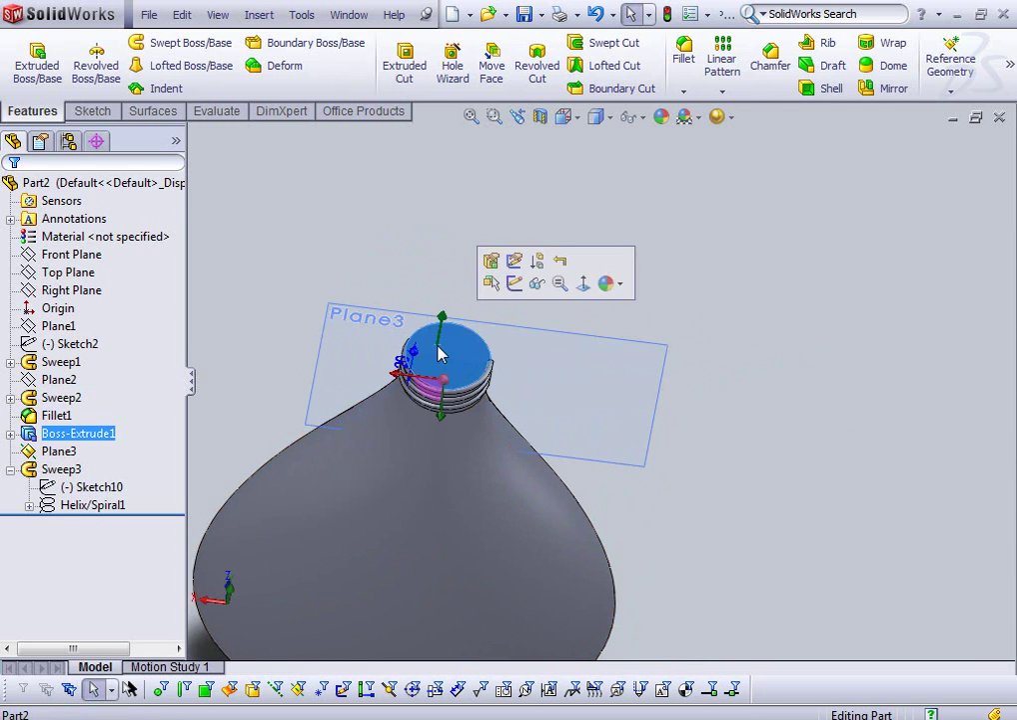
{"action": "middle_click_drag", "start_coordinate": [491, 409], "coordinate": [489, 470]}
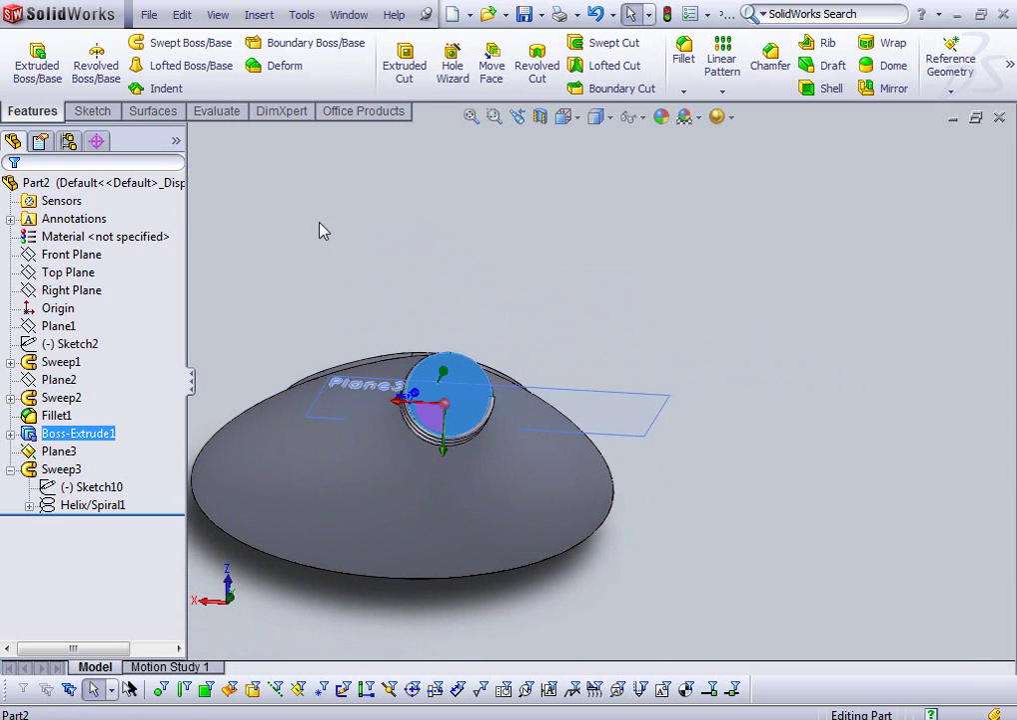
{"action": "left_click", "coordinate": [473, 406]}
{"action": "left_click", "coordinate": [537, 341]}
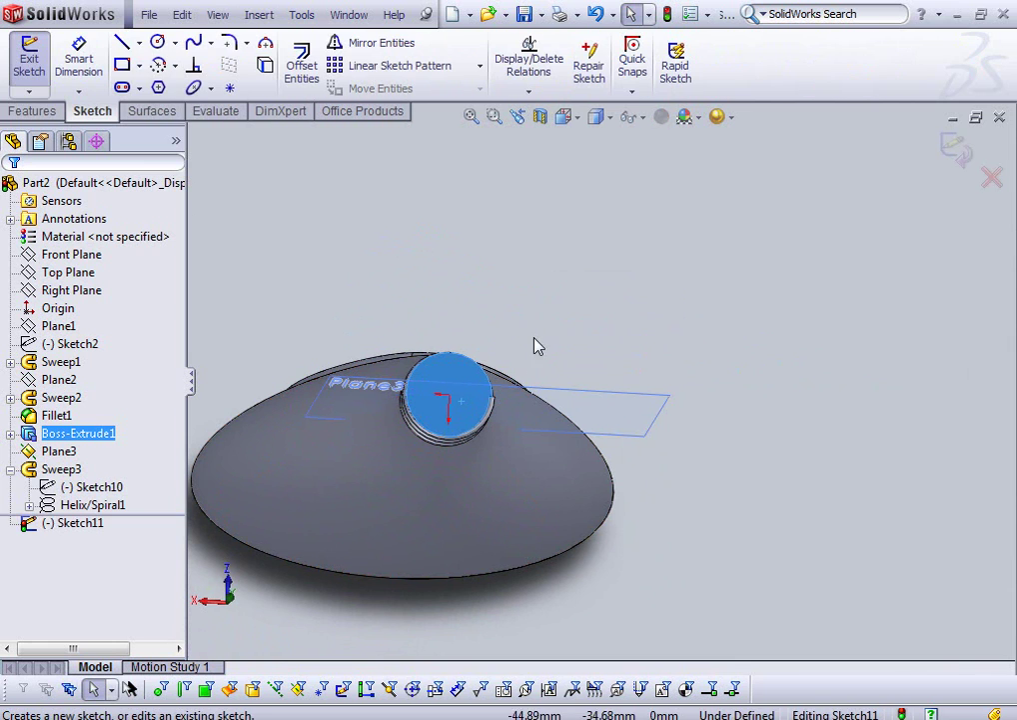
{"action": "left_click", "coordinate": [157, 45]}
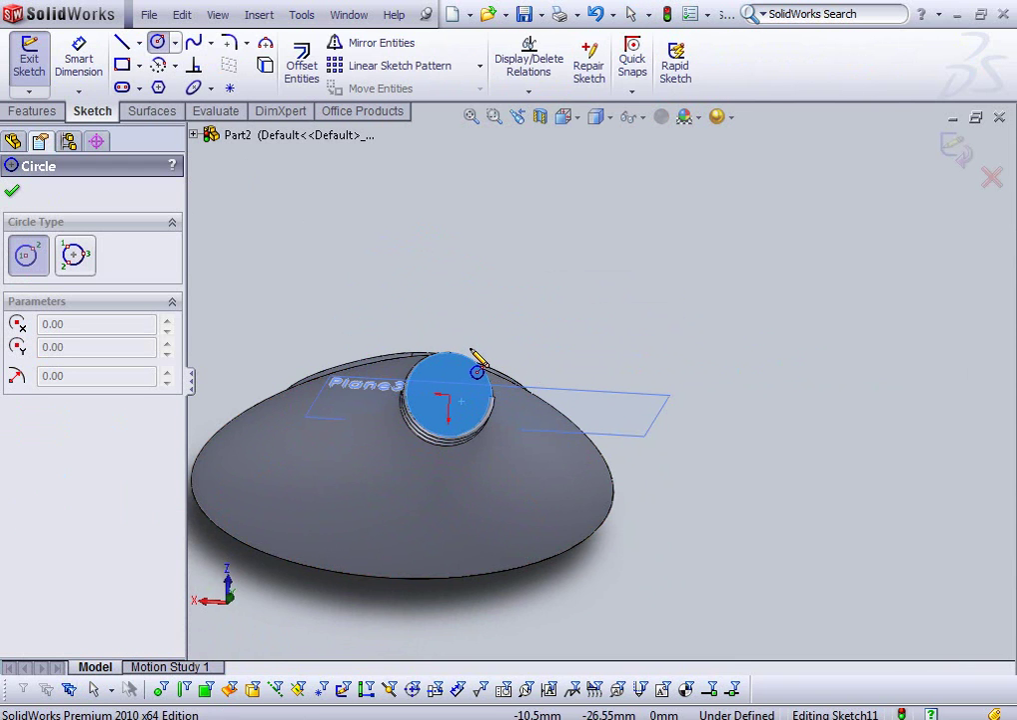
{"action": "left_click", "coordinate": [157, 42]}
{"action": "left_click", "coordinate": [263, 70]}
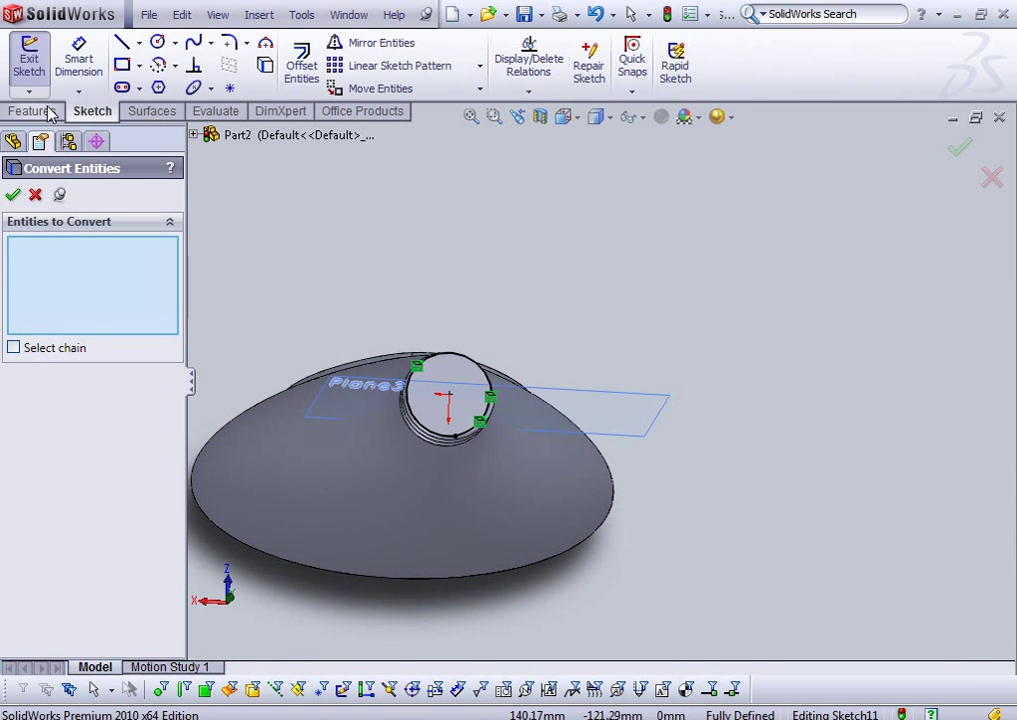
- Extrude the copied circle 5 mm Blind to create Boss-Extrude2
{"action": "left_click", "coordinate": [49, 112]}
{"action": "left_click", "coordinate": [37, 62]}
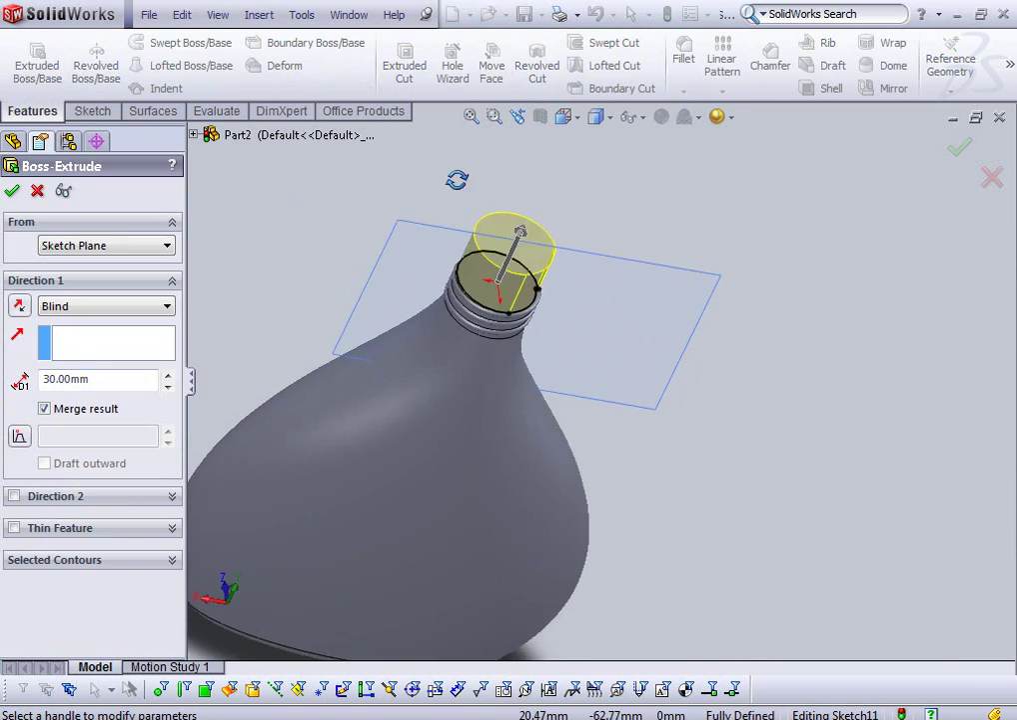
{"action": "middle_click_drag", "start_coordinate": [457, 180], "coordinate": [240, 319]}
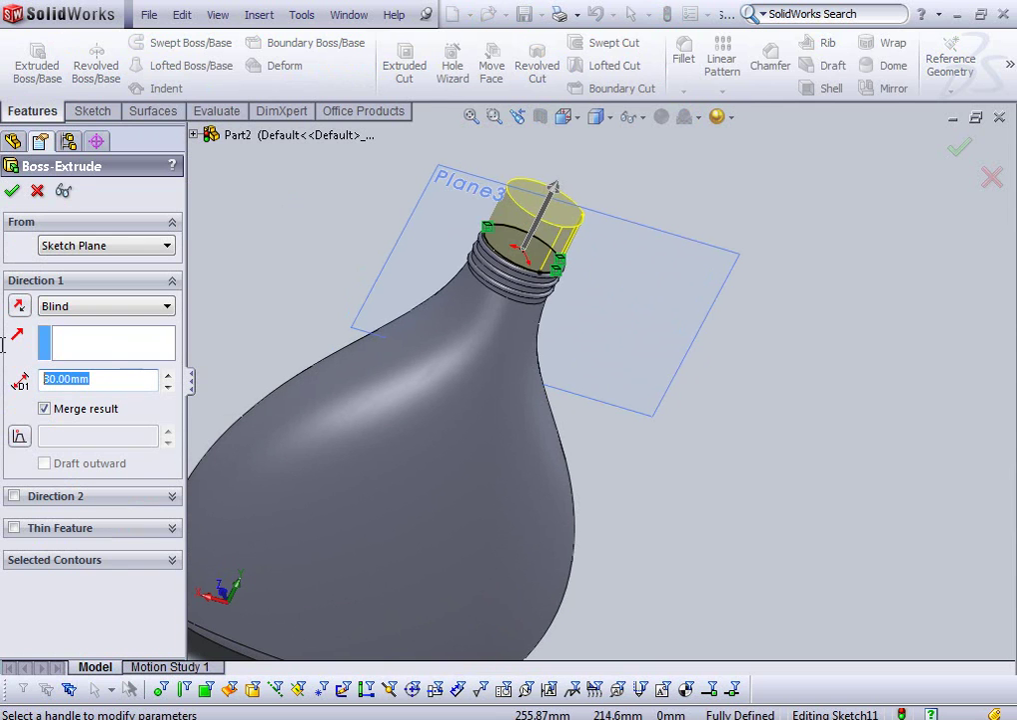
{"action": "type", "text": "3"}
{"action": "type", "text": "5"}
{"action": "key", "text": "Return"}
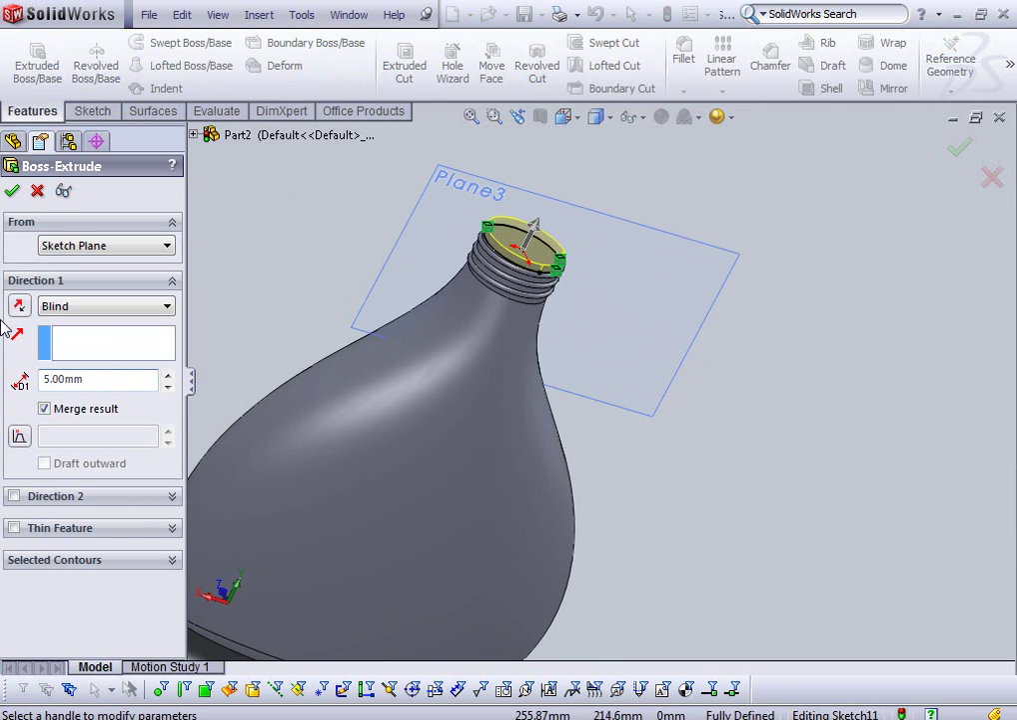
{"action": "left_click", "coordinate": [14, 190]}
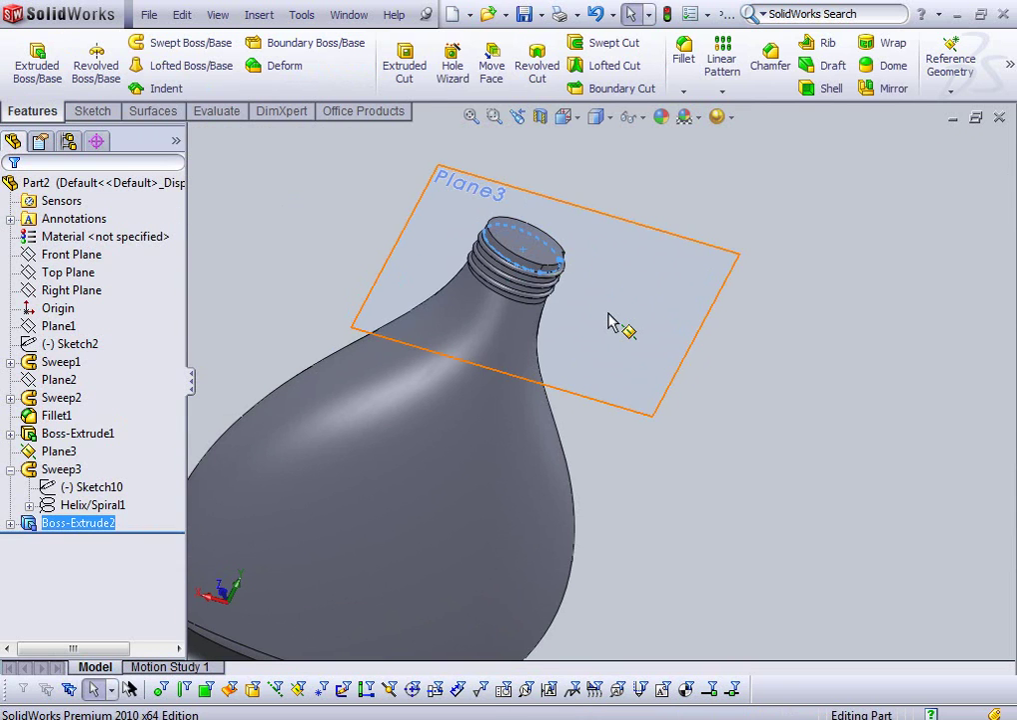
- Orbit and zoom around the bottle to inspect the new extrusion on the neck
{"action": "mouse_move", "coordinate": [613, 329]}
{"action": "middle_mouse_down"}
{"action": "mouse_move", "coordinate": [604, 276]}
{"action": "mouse_move", "coordinate": [560, 240]}
{"action": "middle_mouse_up"}
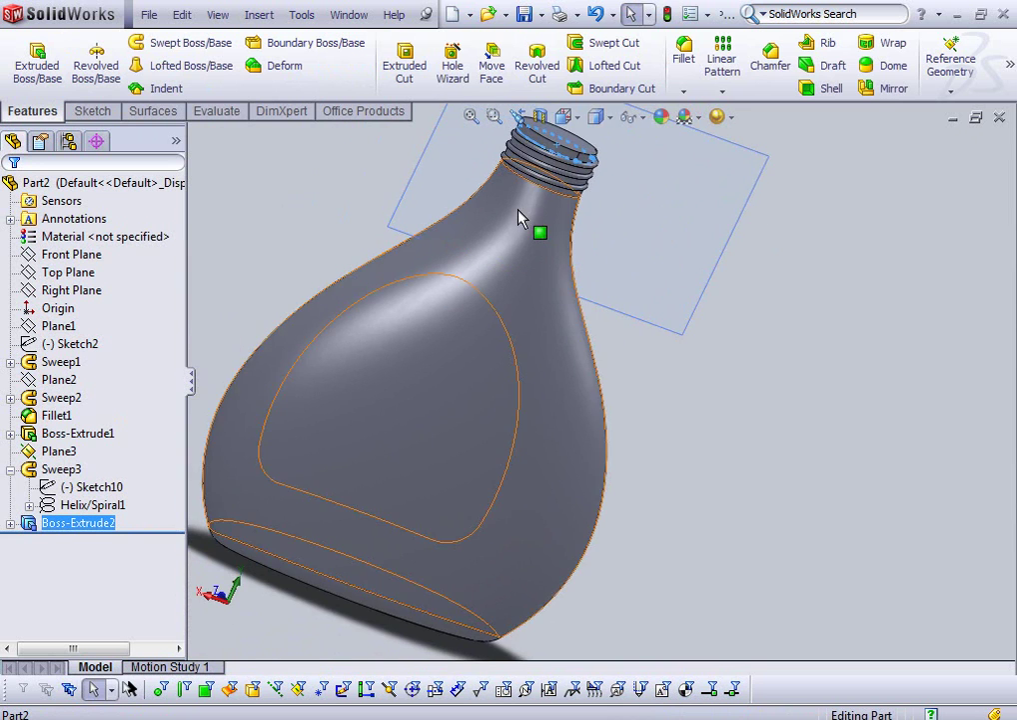
{"action": "scroll", "coordinate": [659, 173], "scroll_direction": "down", "scroll_amount": 3}
{"action": "scroll", "coordinate": [726, 203], "scroll_direction": "down", "scroll_amount": 2}
{"action": "scroll", "coordinate": [725, 203], "scroll_direction": "up", "scroll_amount": 3}
{"action": "mouse_move", "coordinate": [722, 226]}
{"action": "middle_mouse_down"}
{"action": "mouse_move", "coordinate": [660, 340]}
{"action": "mouse_move", "coordinate": [536, 375]}
{"action": "middle_mouse_up"}
{"action": "scroll", "coordinate": [533, 379], "scroll_direction": "down", "scroll_amount": 2}
{"action": "scroll", "coordinate": [534, 380], "scroll_direction": "up", "scroll_amount": 3}
{"action": "scroll", "coordinate": [400, 439], "scroll_direction": "up", "scroll_amount": 2}
{"action": "mouse_move", "coordinate": [440, 340]}
{"action": "middle_mouse_down"}
{"action": "mouse_move", "coordinate": [451, 421]}
{"action": "mouse_move", "coordinate": [531, 335]}
{"action": "mouse_move", "coordinate": [528, 494]}
{"action": "mouse_move", "coordinate": [553, 614]}
{"action": "mouse_move", "coordinate": [548, 598]}
{"action": "mouse_move", "coordinate": [570, 548]}
{"action": "middle_mouse_up"}
{"action": "scroll", "coordinate": [532, 336], "scroll_direction": "down", "scroll_amount": 3}
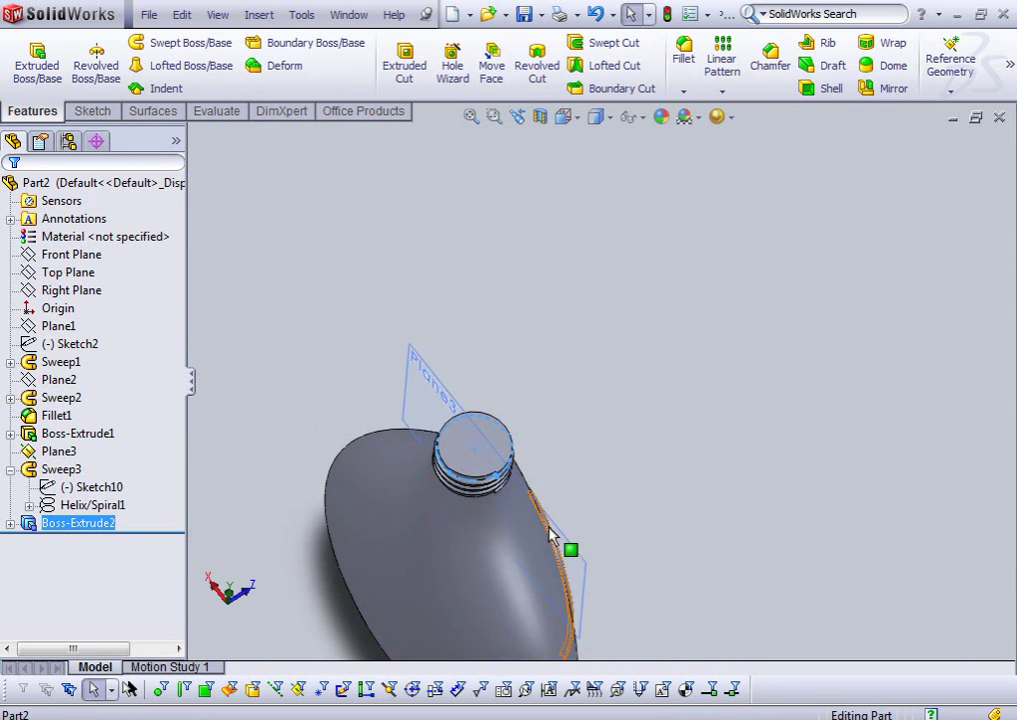
{"action": "scroll", "coordinate": [495, 461], "scroll_direction": "down", "scroll_amount": 3}
{"action": "scroll", "coordinate": [407, 359], "scroll_direction": "down", "scroll_amount": 2}
{"action": "scroll", "coordinate": [406, 360], "scroll_direction": "down", "scroll_amount": 2}
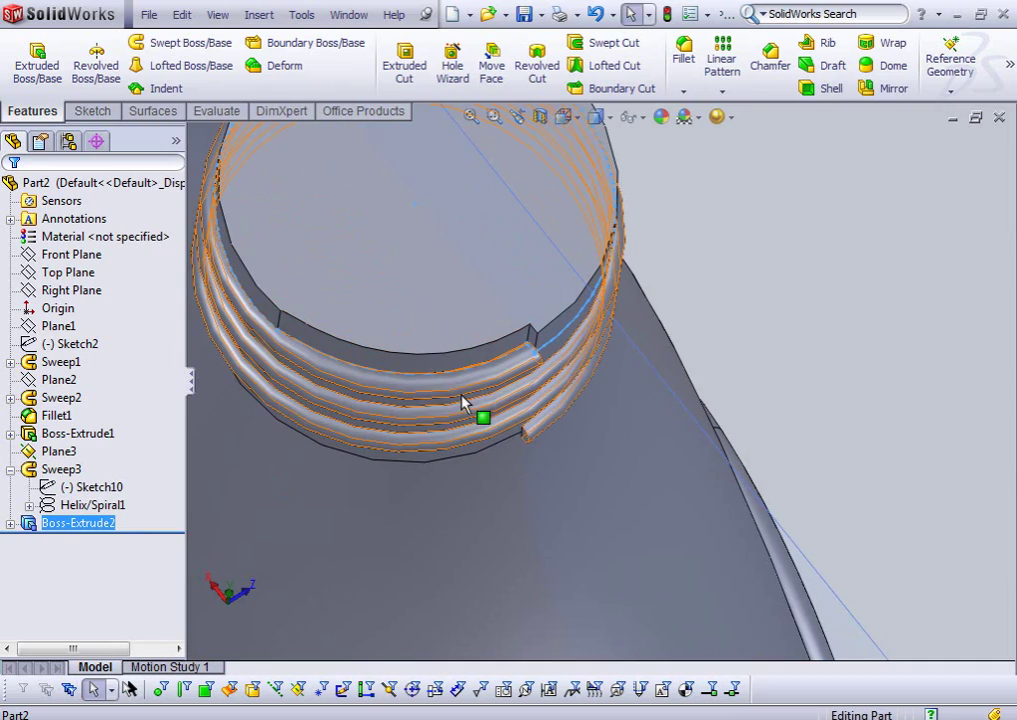
{"action": "mouse_move", "coordinate": [483, 413]}
{"action": "middle_mouse_down"}
{"action": "mouse_move", "coordinate": [458, 381]}
{"action": "mouse_move", "coordinate": [411, 363]}
{"action": "mouse_move", "coordinate": [382, 357]}
{"action": "mouse_move", "coordinate": [334, 372]}
{"action": "mouse_move", "coordinate": [402, 402]}
{"action": "mouse_move", "coordinate": [436, 432]}
{"action": "mouse_move", "coordinate": [475, 475]}
{"action": "mouse_move", "coordinate": [452, 482]}
{"action": "middle_mouse_up"}
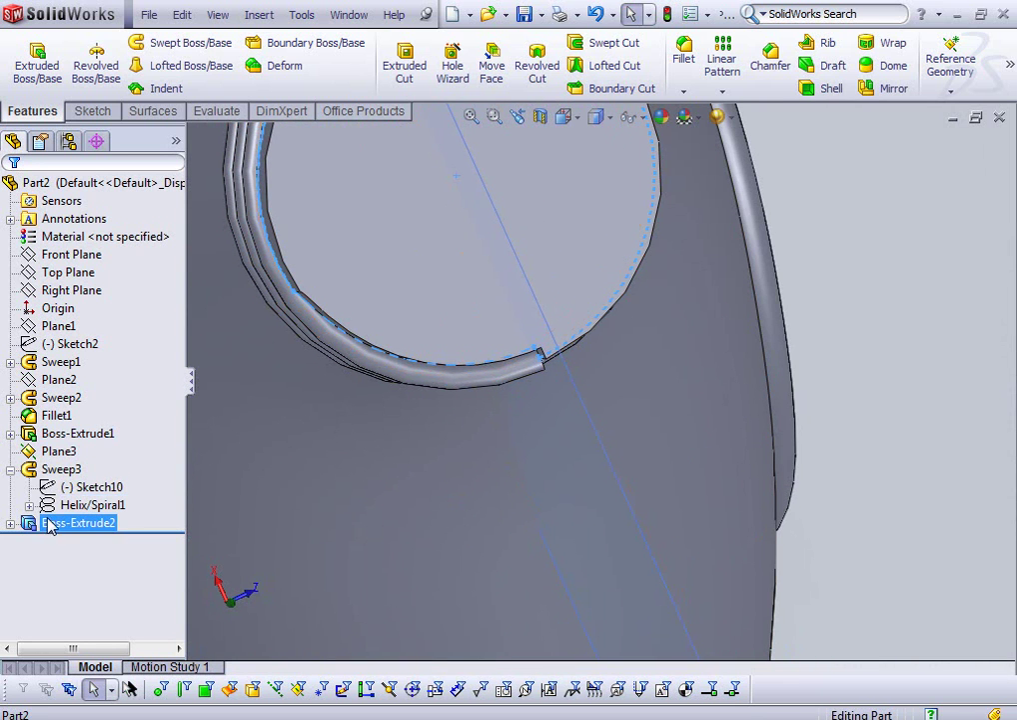
- Expand Boss-Extrude2 in the FeatureManager tree and select its Sketch11
{"action": "left_click", "coordinate": [48, 523]}
{"action": "key", "text": "BackSpace"}
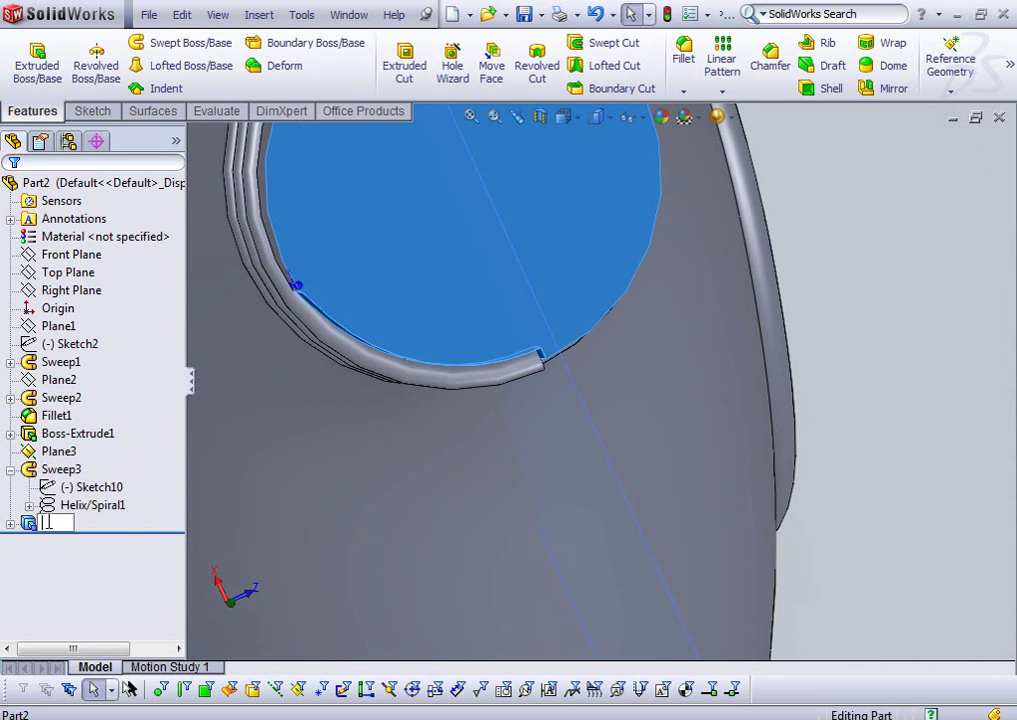
{"action": "left_click", "coordinate": [32, 525]}
{"action": "left_click", "coordinate": [10, 523]}
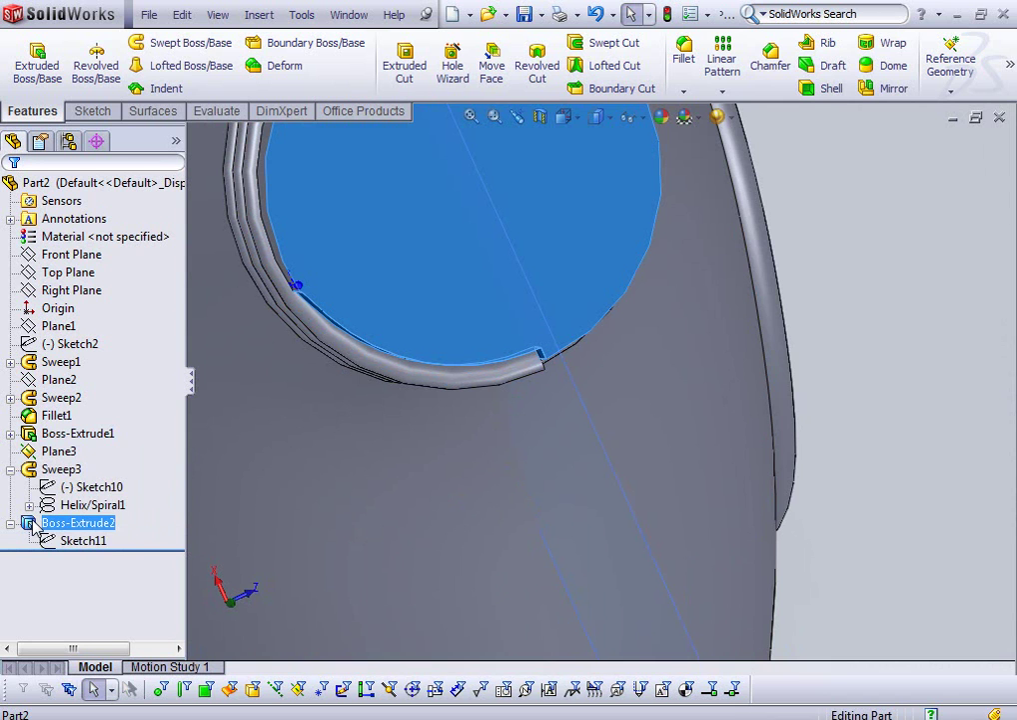
{"action": "left_click", "coordinate": [70, 541]}
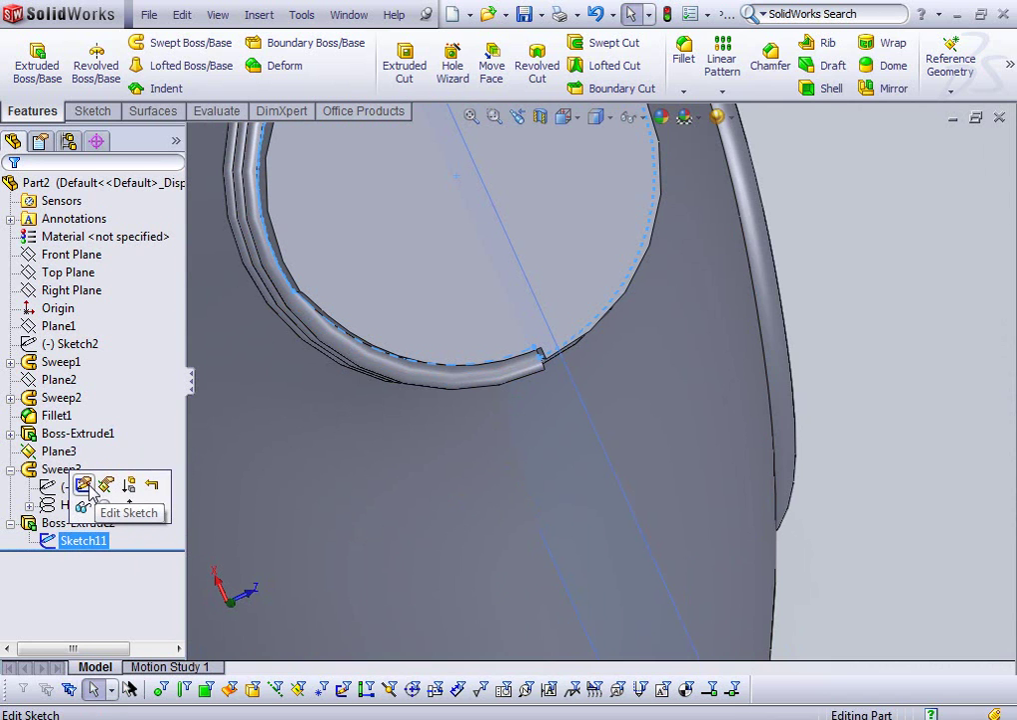
- Open Sketch11 for editing and inspect its arc and the neck rim's spline edge
{"action": "left_click", "coordinate": [84, 486]}
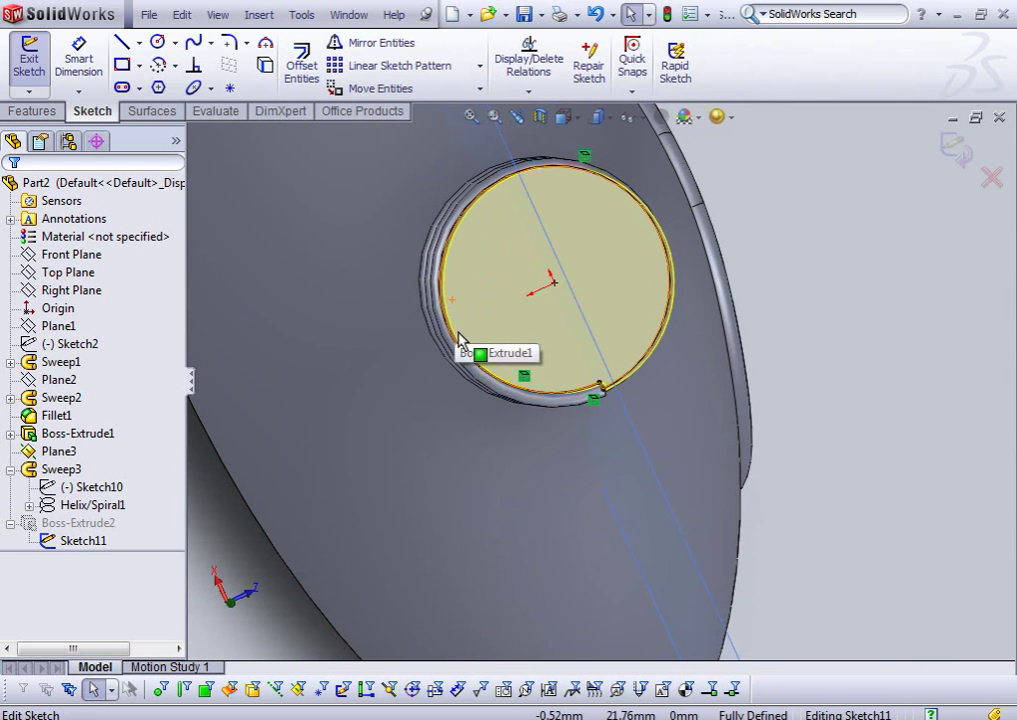
{"action": "scroll", "coordinate": [470, 305], "scroll_direction": "down", "scroll_amount": 3}
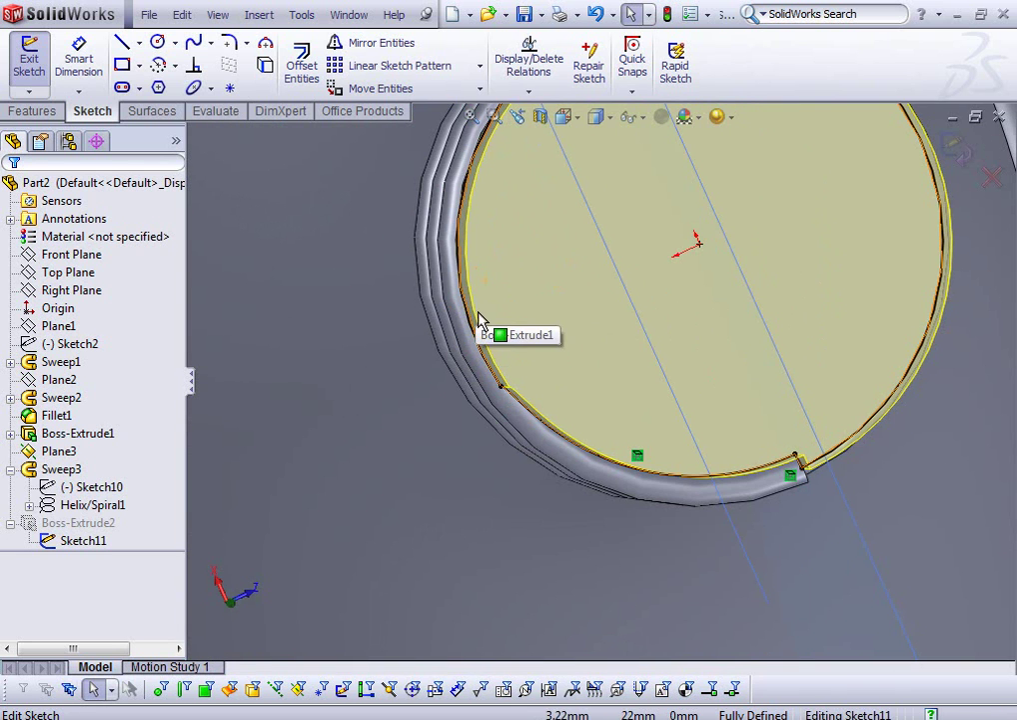
{"action": "left_click", "coordinate": [473, 325]}
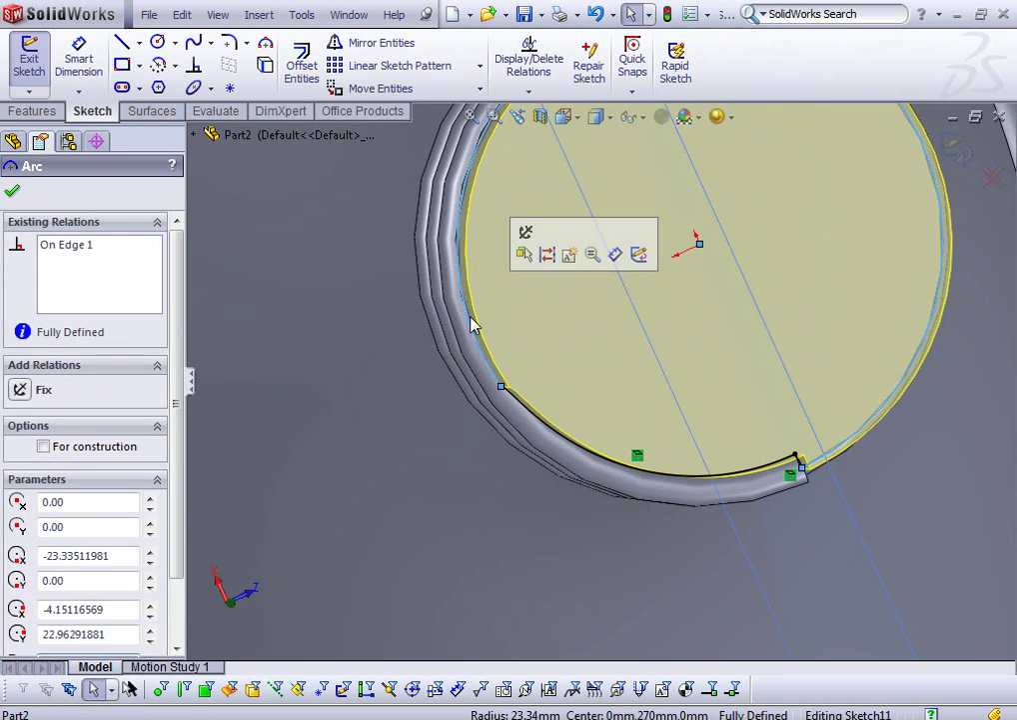
{"action": "key", "text": "Escape"}
{"action": "scroll", "coordinate": [474, 325], "scroll_direction": "up", "scroll_amount": 5}
{"action": "mouse_move", "coordinate": [477, 329]}
{"action": "middle_mouse_down"}
{"action": "mouse_move", "coordinate": [724, 378]}
{"action": "mouse_move", "coordinate": [490, 296]}
{"action": "middle_mouse_up"}
{"action": "scroll", "coordinate": [490, 296], "scroll_direction": "down", "scroll_amount": 5}
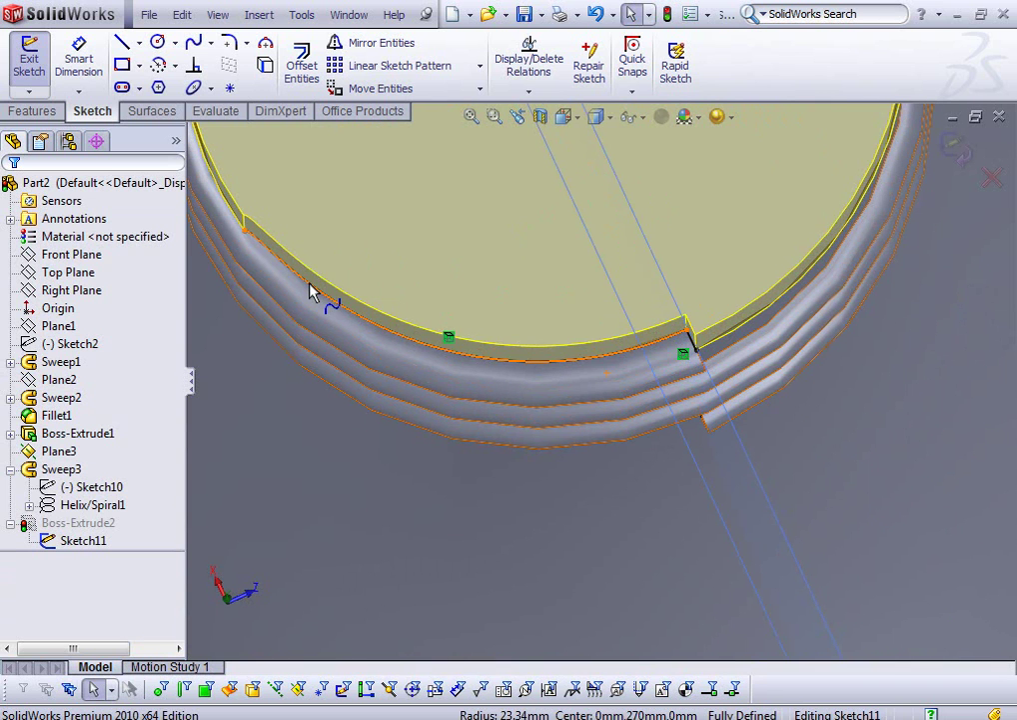
{"action": "left_click", "coordinate": [310, 290]}
{"action": "key", "text": "Escape"}
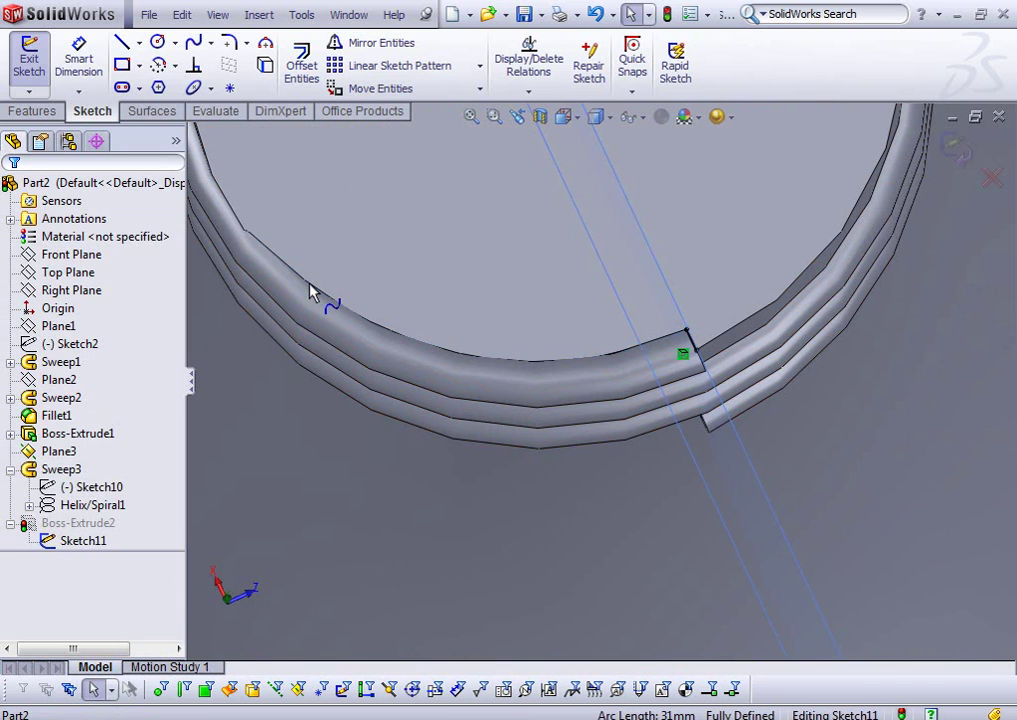
{"action": "scroll", "coordinate": [452, 302], "scroll_direction": "up", "scroll_amount": 3}
{"action": "scroll", "coordinate": [500, 291], "scroll_direction": "up", "scroll_amount": 4}
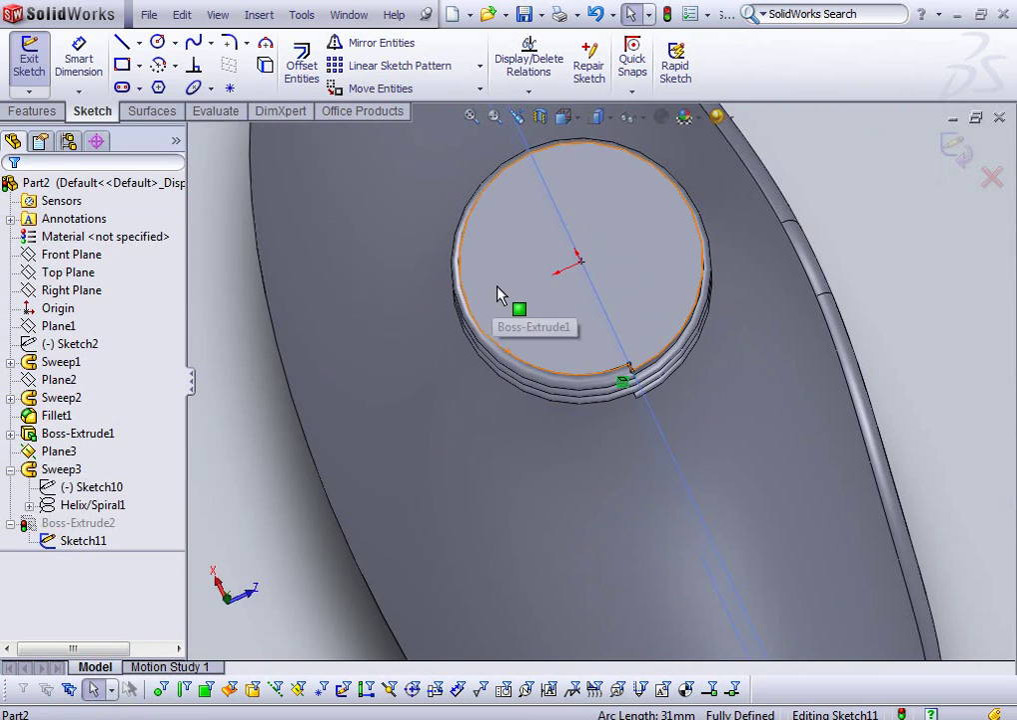
- Draw a circle centred on the origin in Sketch11
{"action": "left_click", "coordinate": [158, 42]}
{"action": "left_click", "coordinate": [580, 262]}
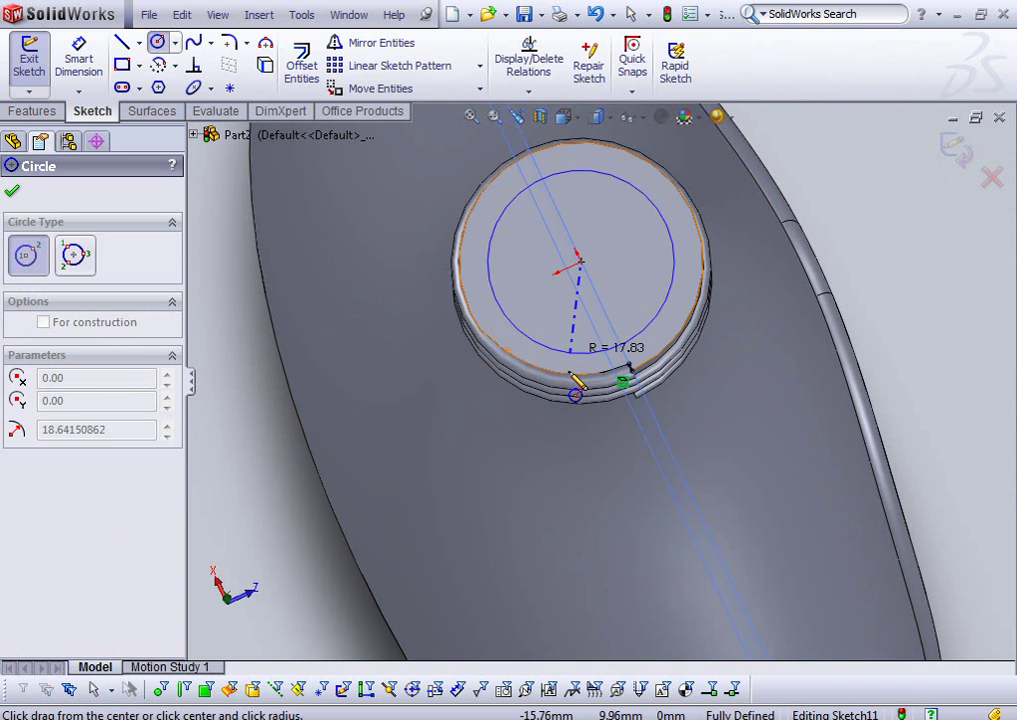
{"action": "left_click", "coordinate": [583, 356]}
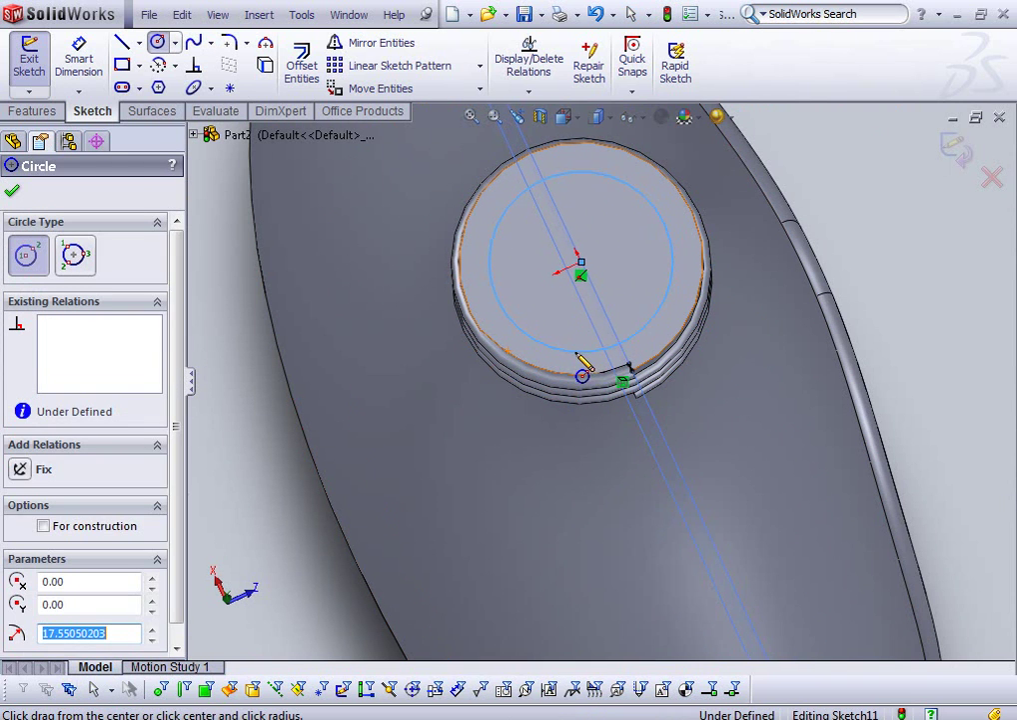
{"action": "left_click", "coordinate": [193, 66]}
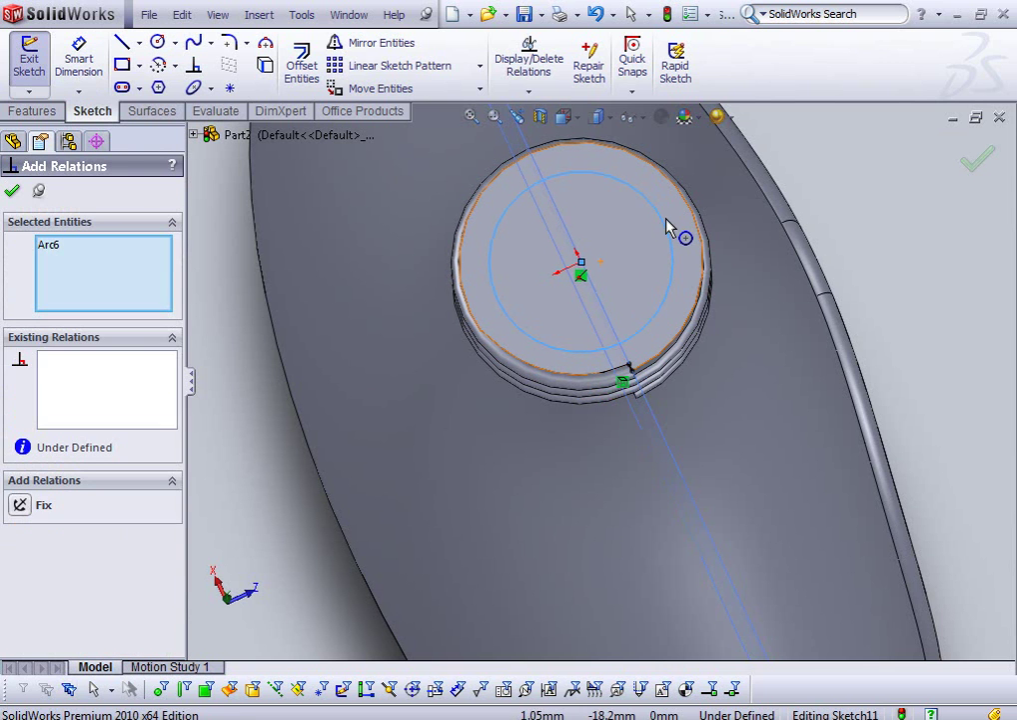
{"action": "key", "text": "Escape"}
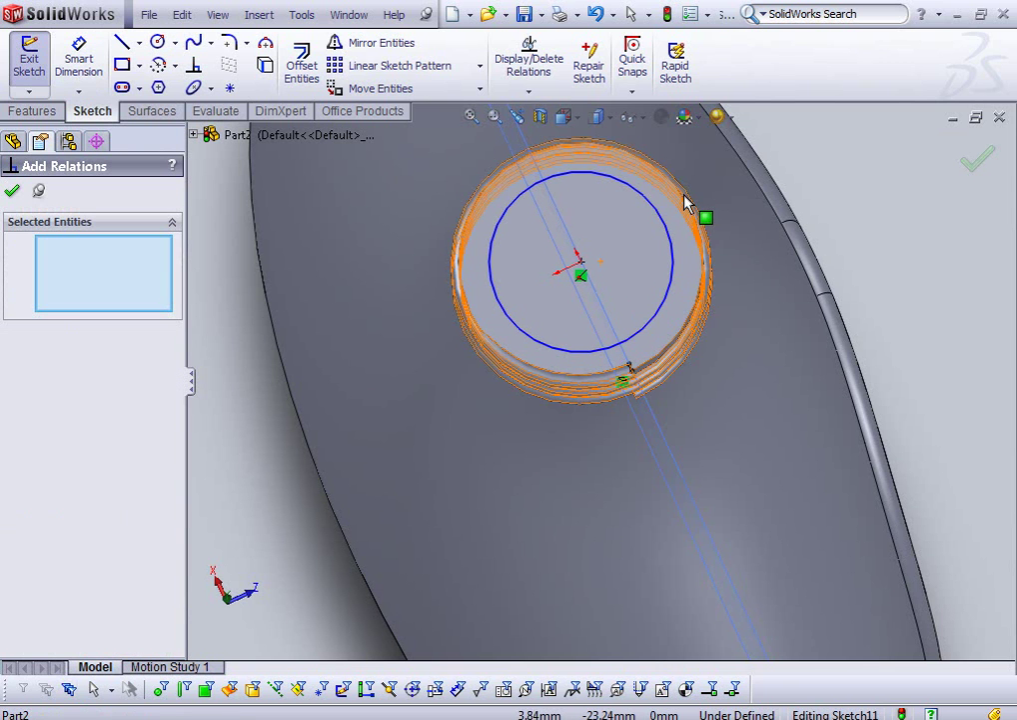
- Make the circle Equal to the neck's outer circular edge and exit the sketch
{"action": "middle_click_drag", "start_coordinate": [677, 223], "coordinate": [705, 277]}
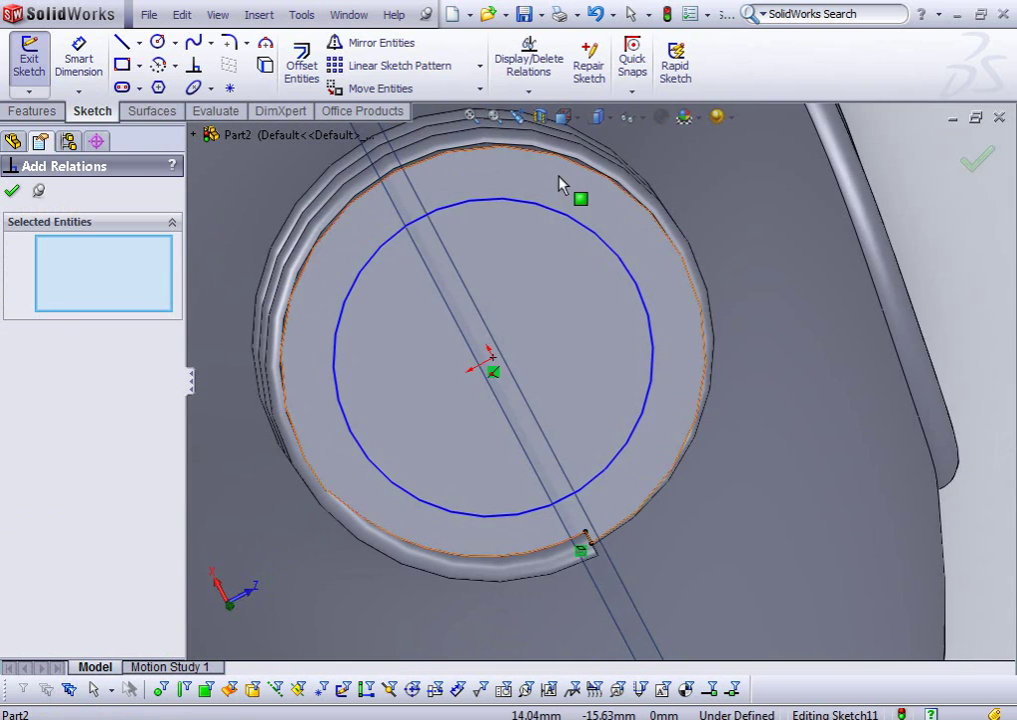
{"action": "left_click", "coordinate": [527, 154]}
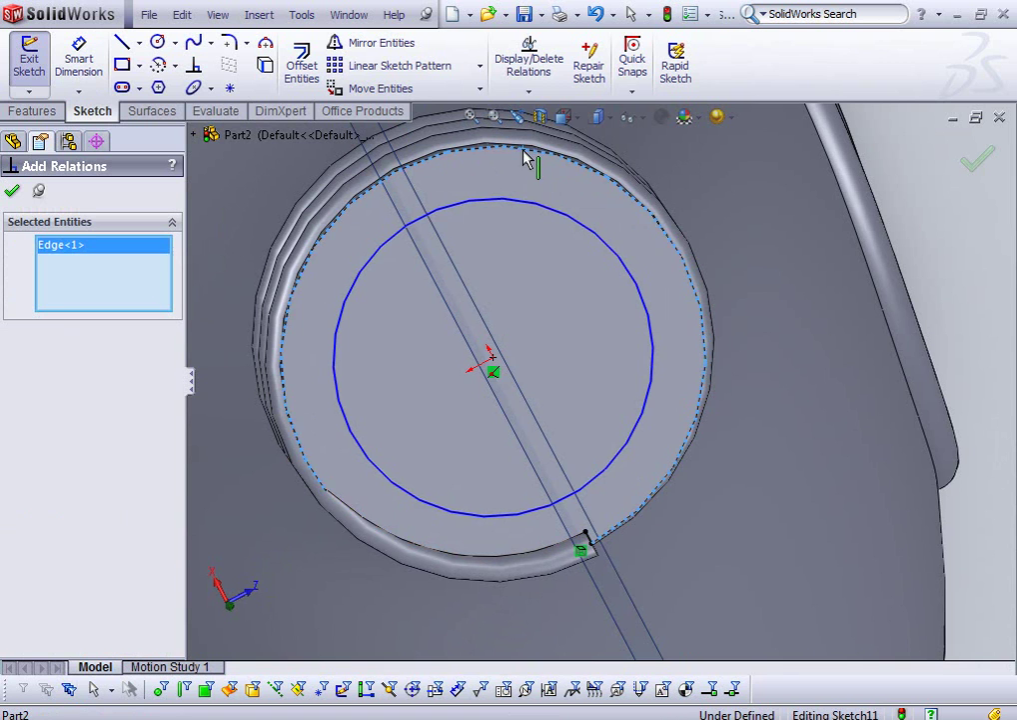
{"action": "left_click", "coordinate": [459, 214]}
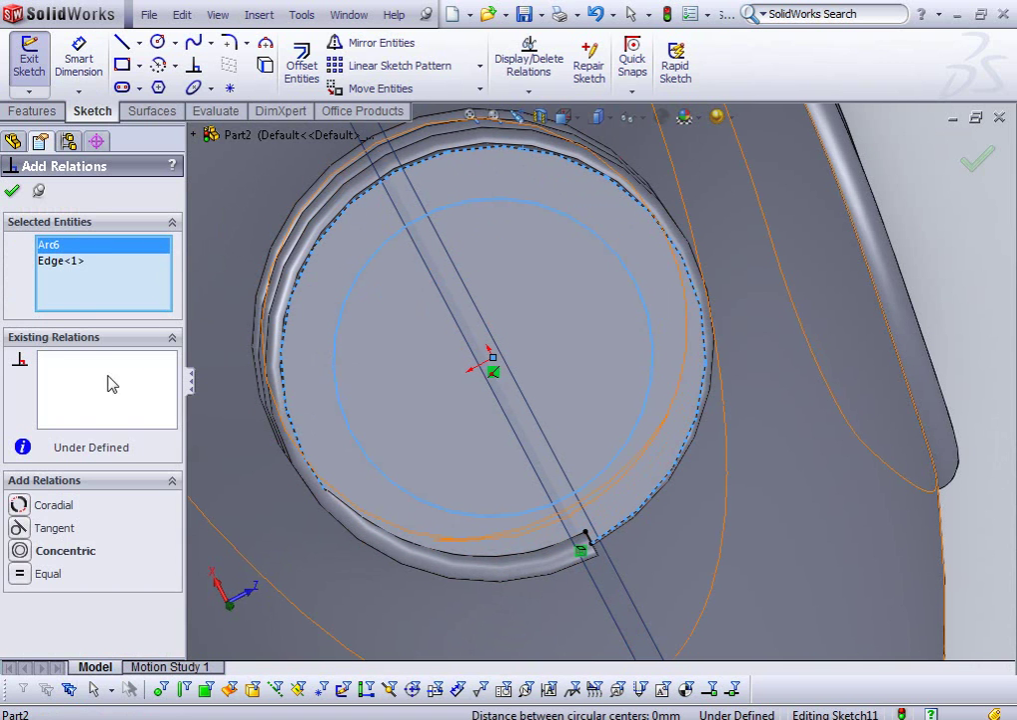
{"action": "left_click", "coordinate": [20, 576]}
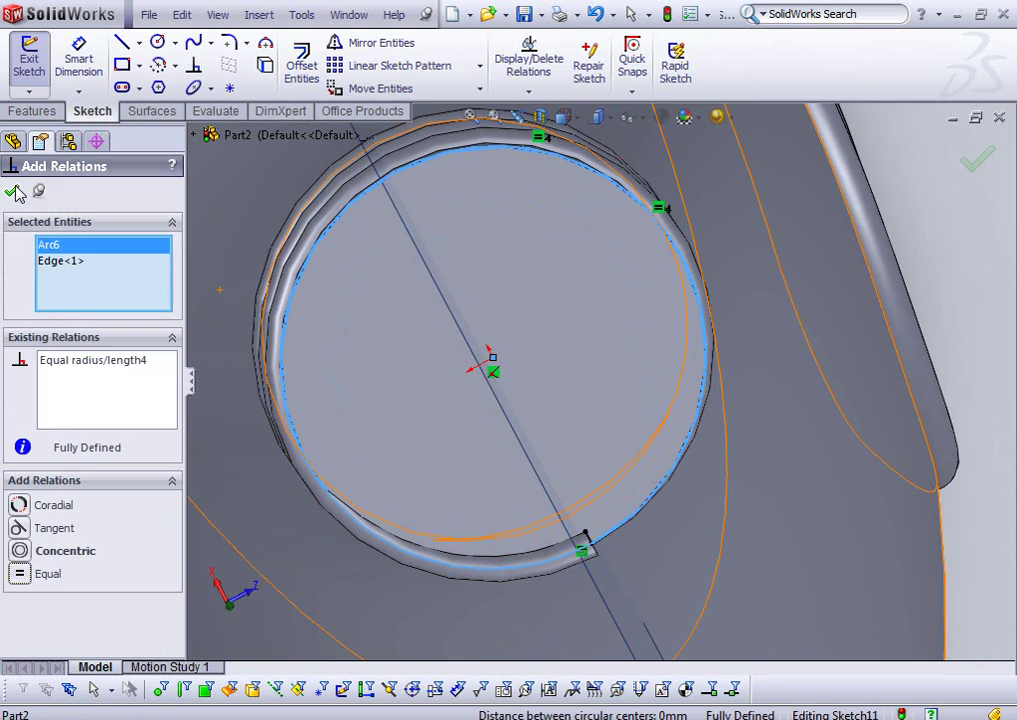
{"action": "left_click", "coordinate": [13, 190]}
{"action": "left_click", "coordinate": [959, 153]}
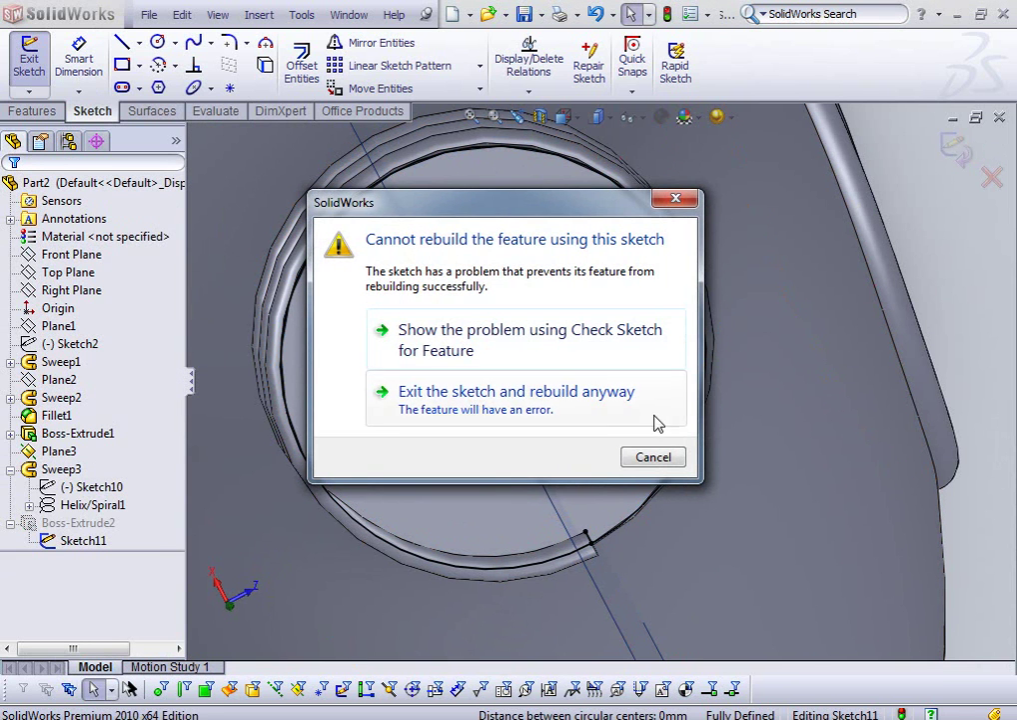
- Rebuild anyway, dismiss What's Wrong, and check Boss-Extrude2's open-contour error
{"action": "left_click", "coordinate": [509, 398]}
{"action": "left_click", "coordinate": [625, 174]}
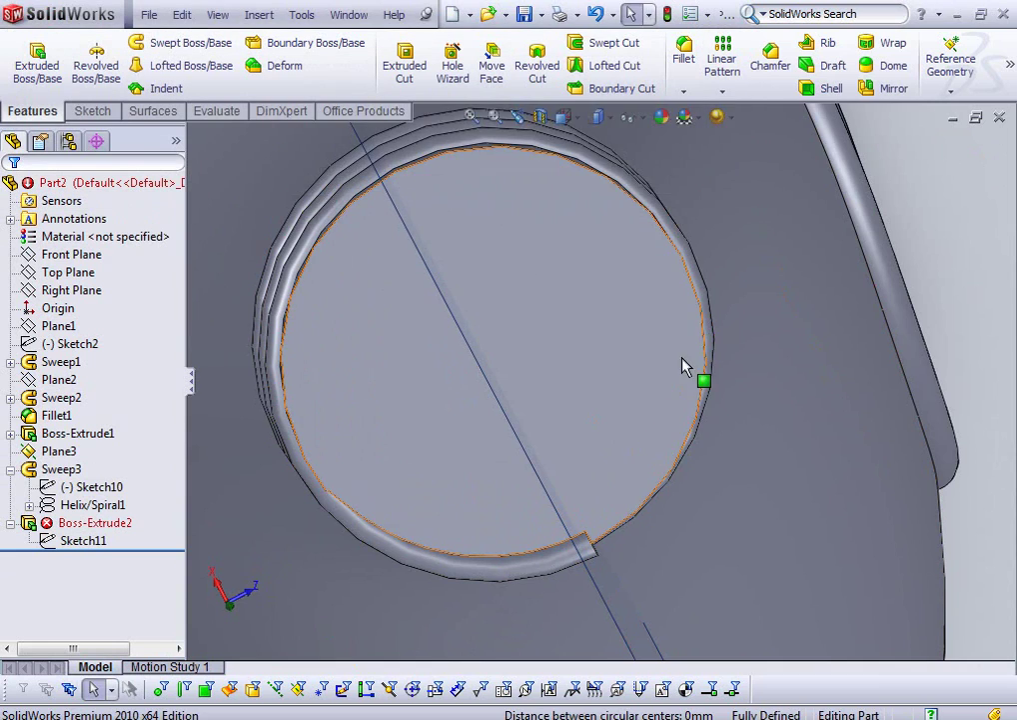
{"action": "mouse_move", "coordinate": [706, 442]}
{"action": "middle_mouse_down"}
{"action": "mouse_move", "coordinate": [540, 472]}
{"action": "mouse_move", "coordinate": [489, 357]}
{"action": "mouse_move", "coordinate": [518, 311]}
{"action": "mouse_move", "coordinate": [545, 308]}
{"action": "mouse_move", "coordinate": [551, 386]}
{"action": "mouse_move", "coordinate": [545, 341]}
{"action": "mouse_move", "coordinate": [556, 273]}
{"action": "mouse_move", "coordinate": [549, 300]}
{"action": "middle_mouse_up"}
{"action": "scroll", "coordinate": [534, 469], "scroll_direction": "up", "scroll_amount": 5}
{"action": "left_click", "coordinate": [114, 523]}
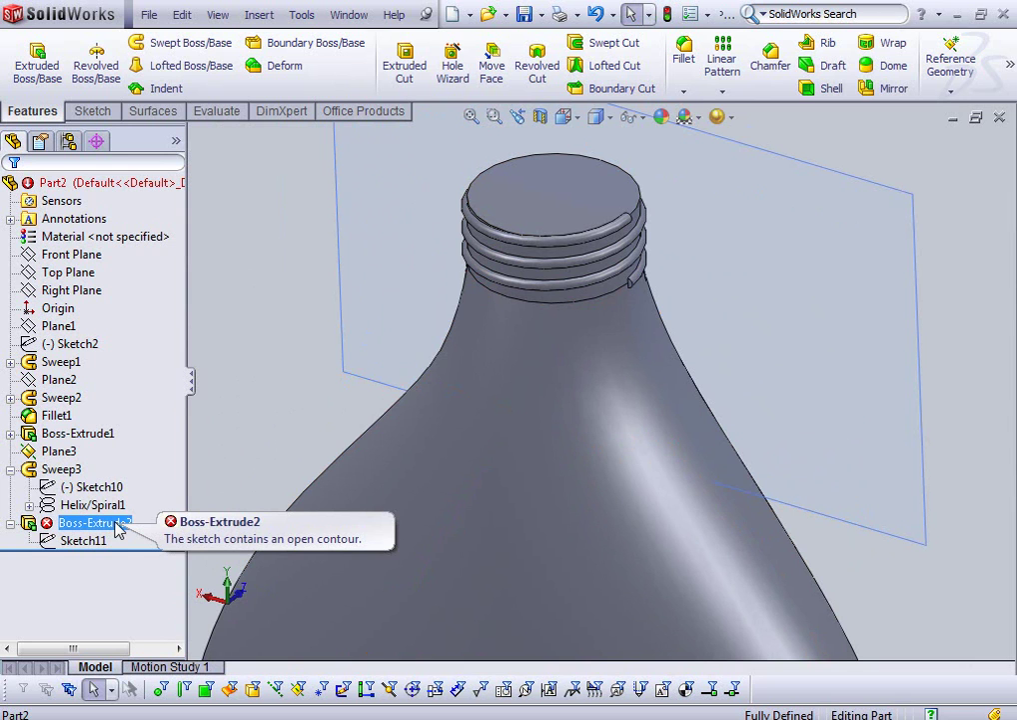
{"action": "key", "text": "Escape"}
{"action": "left_click", "coordinate": [123, 529]}
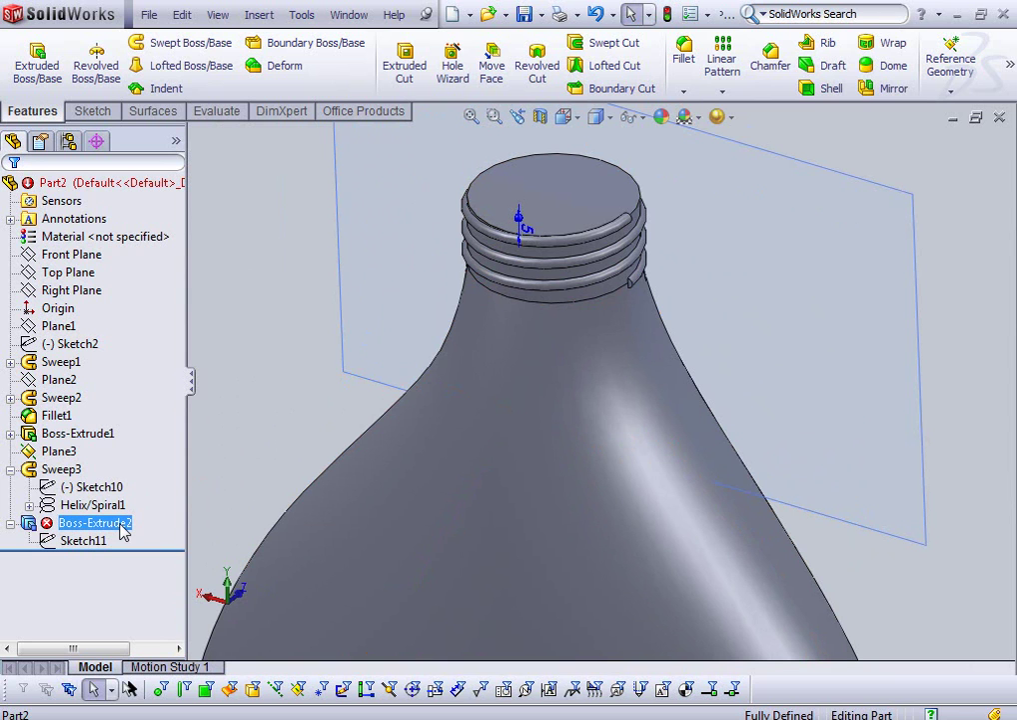
- Move Sweep3 below Boss-Extrude2 in the feature history
{"action": "left_click", "coordinate": [76, 469], "text": "ctrl"}
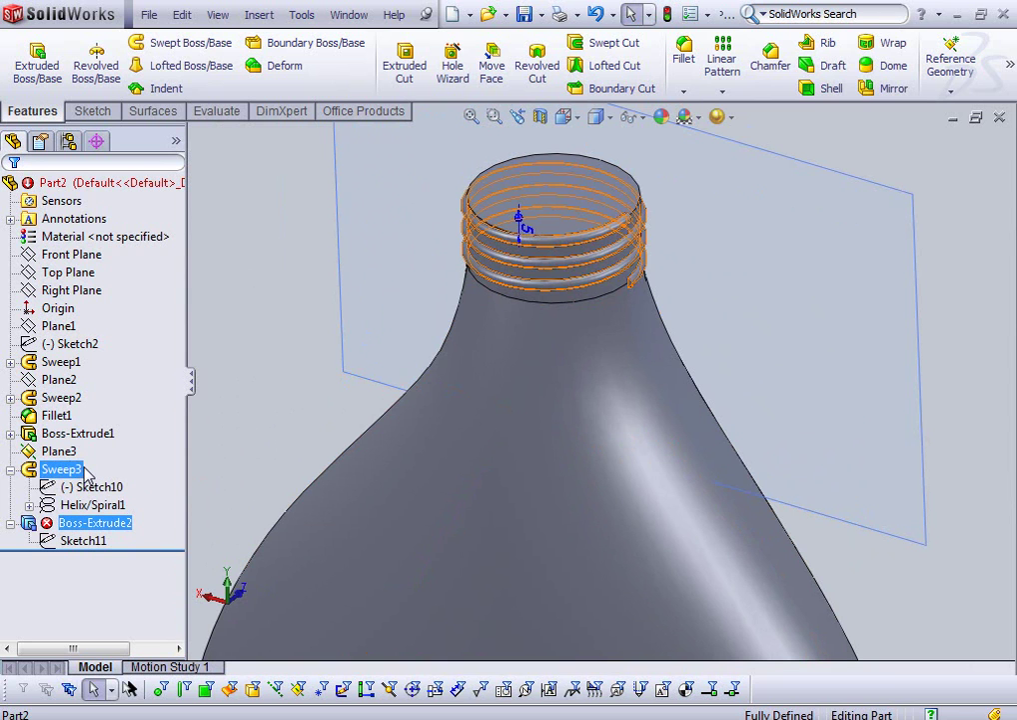
{"action": "mouse_move", "coordinate": [88, 476]}
{"action": "left_mouse_down"}
{"action": "mouse_move", "coordinate": [55, 540]}
{"action": "mouse_move", "coordinate": [75, 532]}
{"action": "left_mouse_up"}
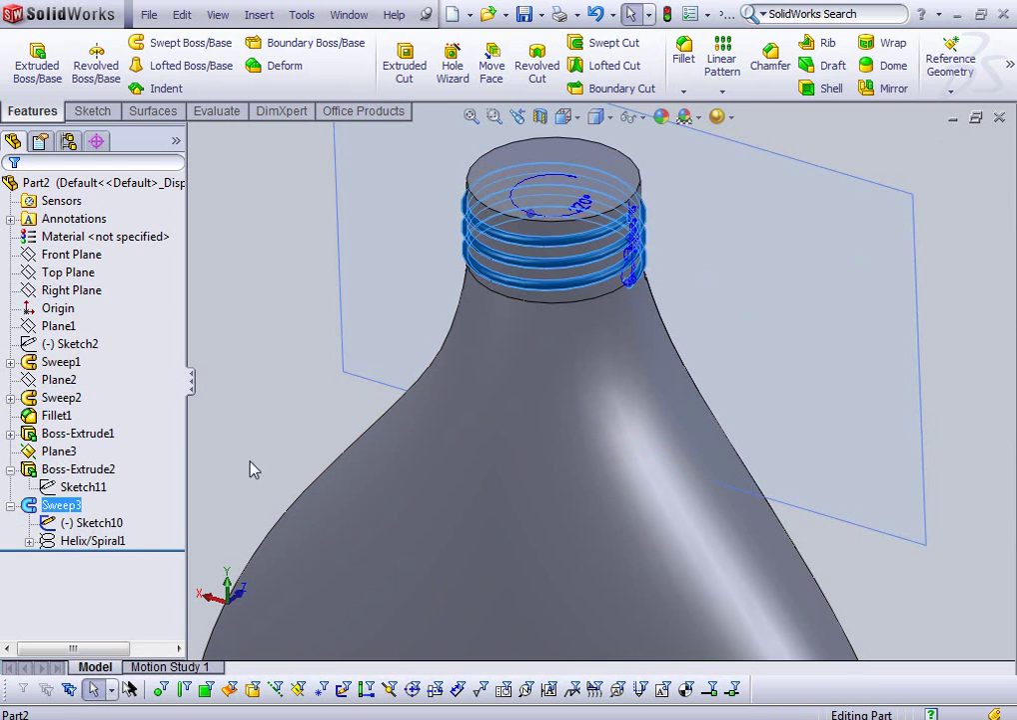
{"action": "left_click", "coordinate": [300, 455]}
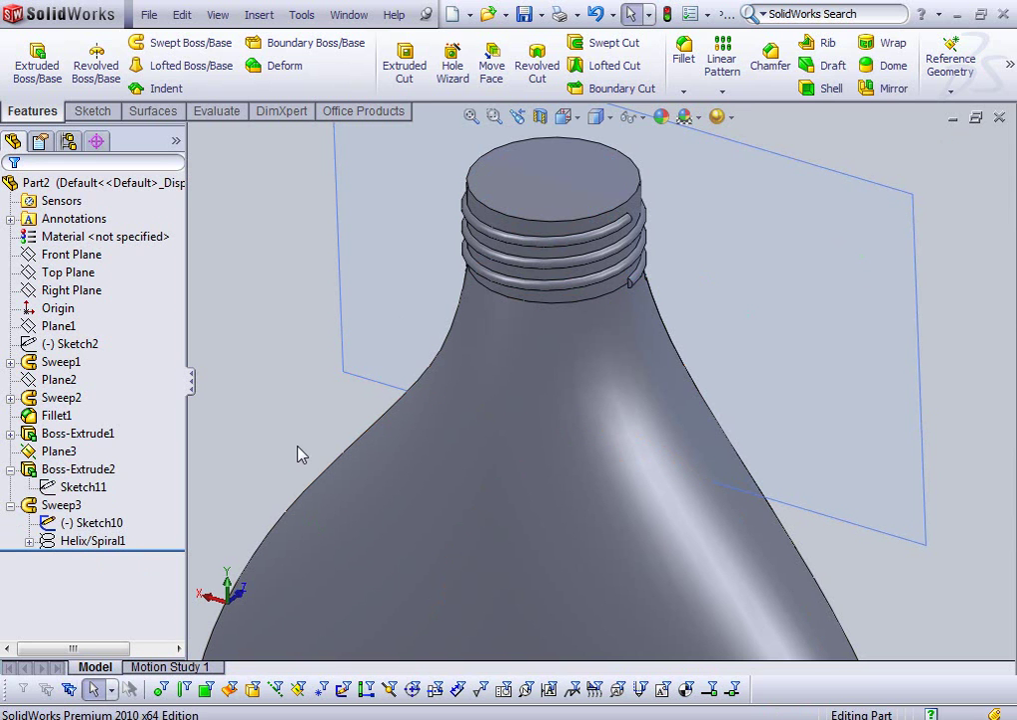
{"action": "mouse_move", "coordinate": [195, 467]}
{"action": "middle_mouse_down"}
{"action": "mouse_move", "coordinate": [367, 449]}
{"action": "mouse_move", "coordinate": [336, 379]}
{"action": "mouse_move", "coordinate": [475, 336]}
{"action": "middle_mouse_up"}
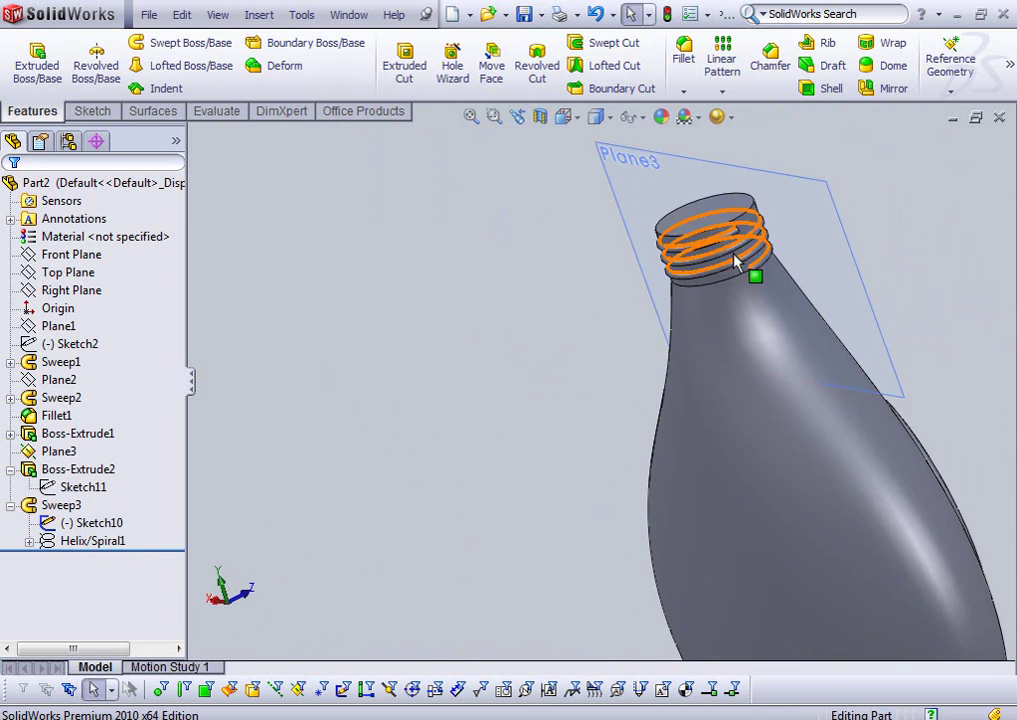
{"action": "middle_click_drag", "start_coordinate": [751, 275], "coordinate": [706, 248]}
{"action": "scroll", "coordinate": [620, 267], "scroll_direction": "down", "scroll_amount": 3}
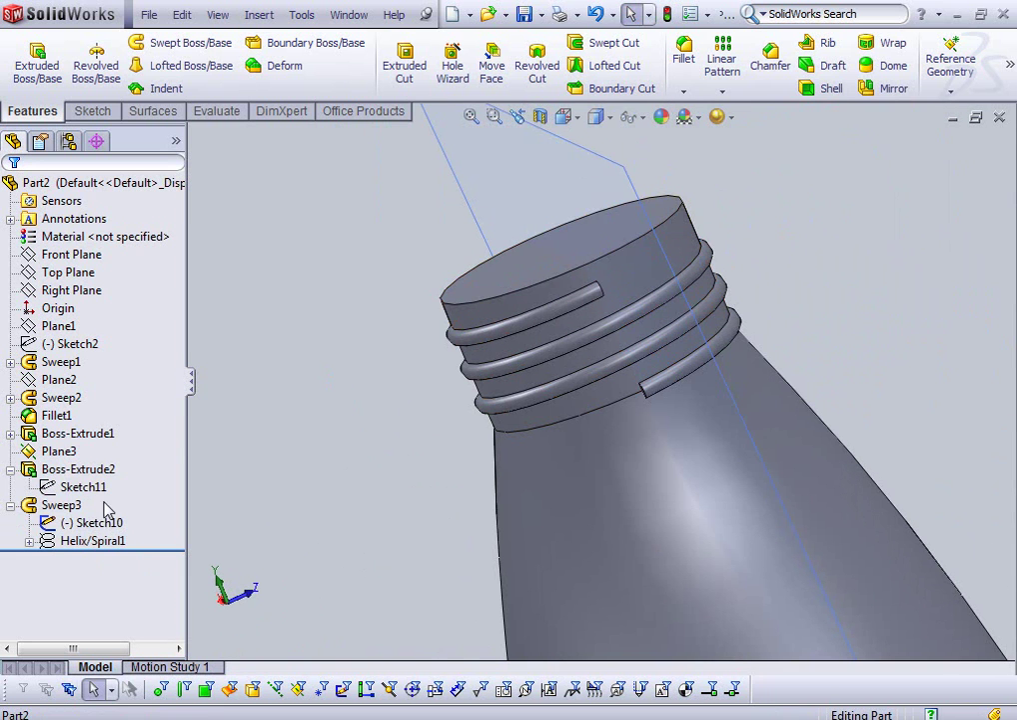
- Inspect Boss-Extrude2, Sweep3 and the thread's profile sketch on the model
{"action": "left_click", "coordinate": [74, 477]}
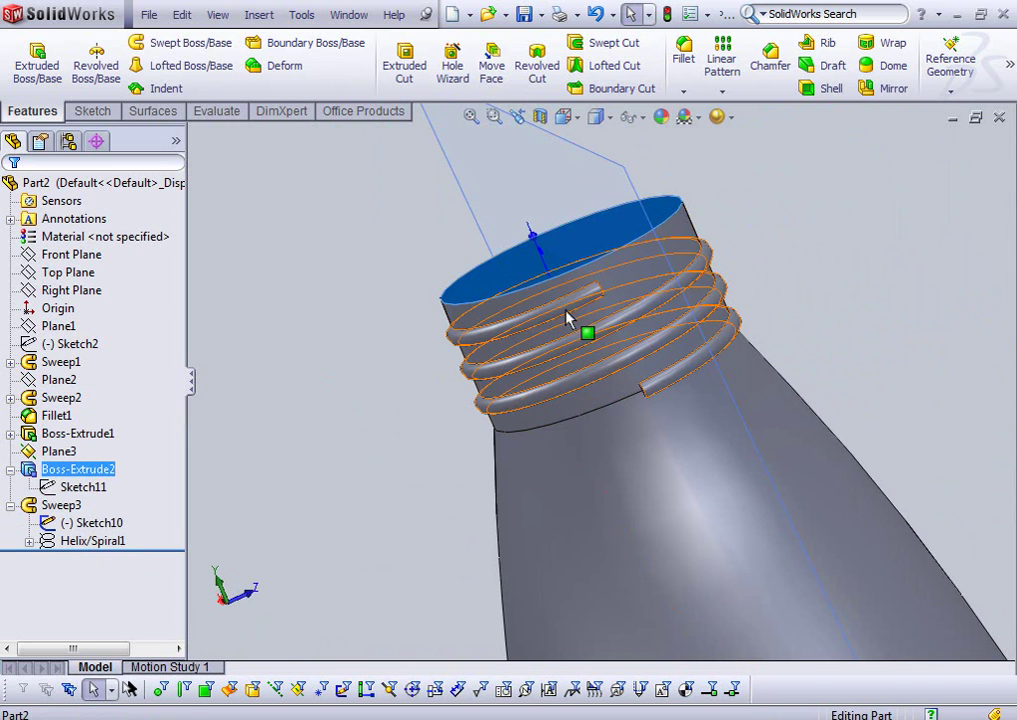
{"action": "left_click", "coordinate": [81, 522]}
{"action": "left_click", "coordinate": [83, 504]}
{"action": "left_click", "coordinate": [93, 487]}
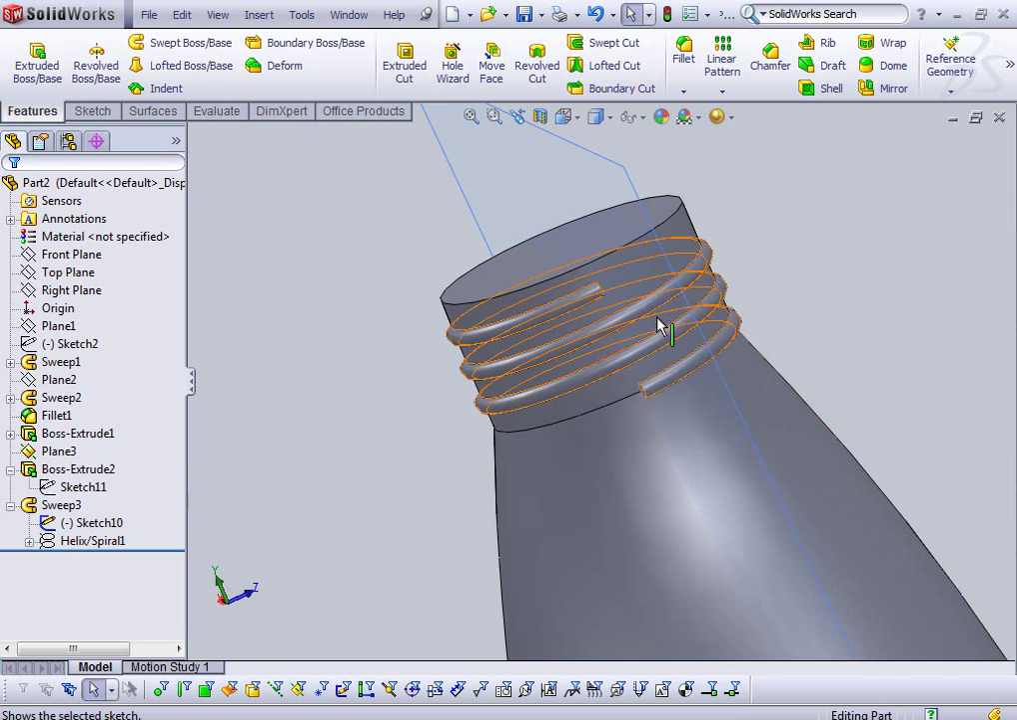
{"action": "middle_click_drag", "start_coordinate": [665, 329], "coordinate": [670, 243]}
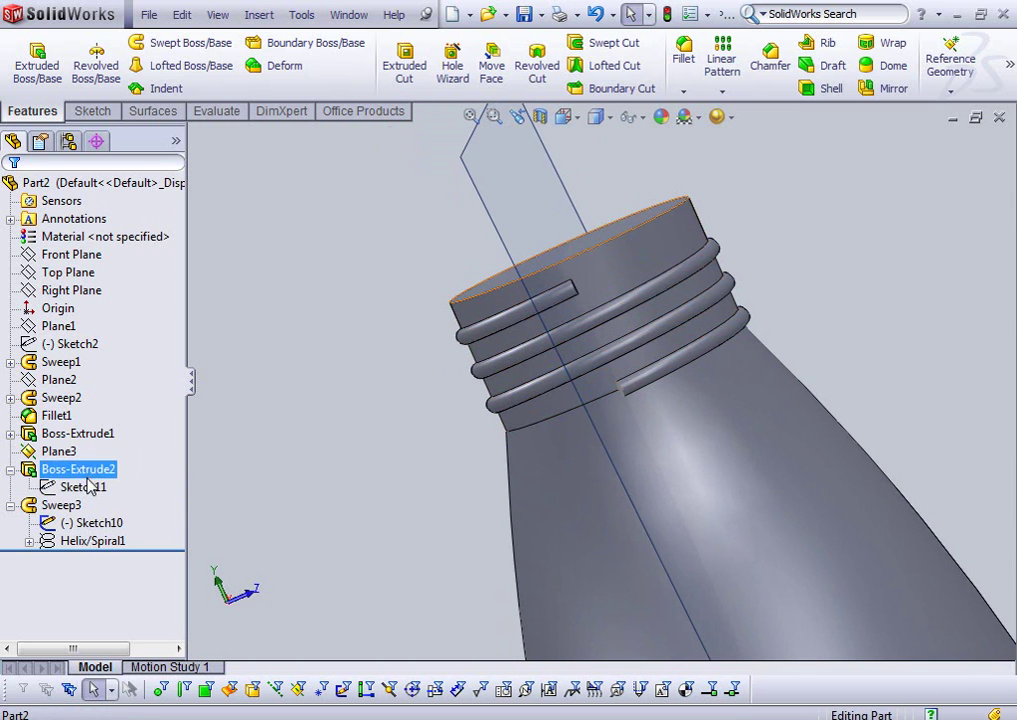
- Hide the Plane3 reference plane to view the threaded neck unobstructed
{"action": "left_click", "coordinate": [82, 455]}
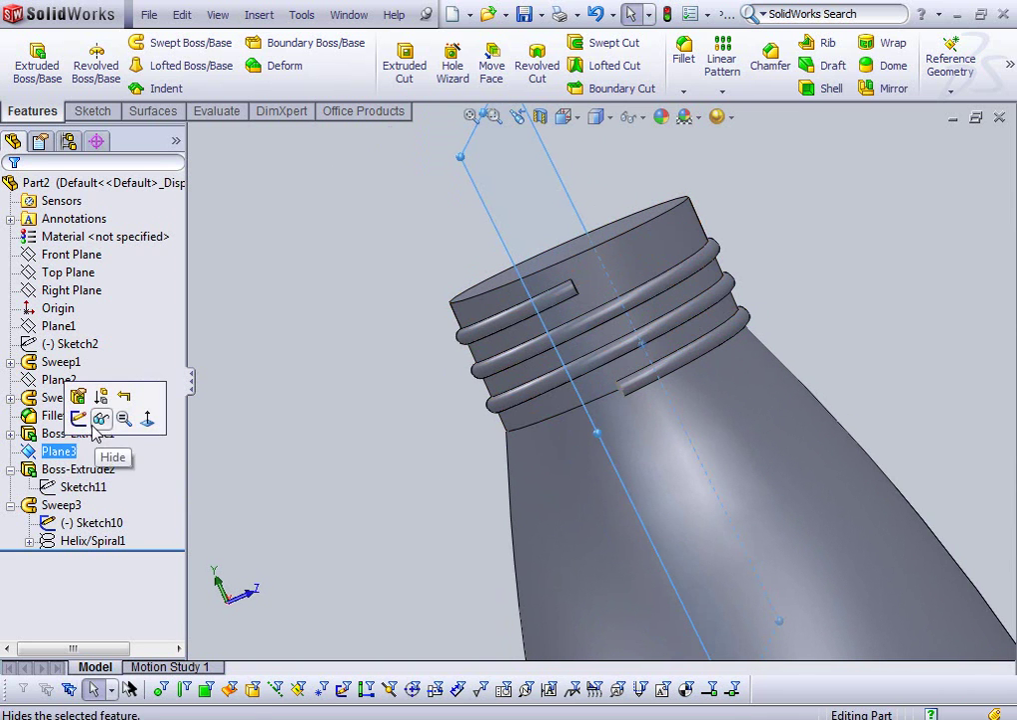
{"action": "left_click", "coordinate": [100, 420]}
{"action": "mouse_move", "coordinate": [575, 305]}
{"action": "middle_mouse_down"}
{"action": "mouse_move", "coordinate": [596, 289]}
{"action": "mouse_move", "coordinate": [545, 347]}
{"action": "middle_mouse_up"}
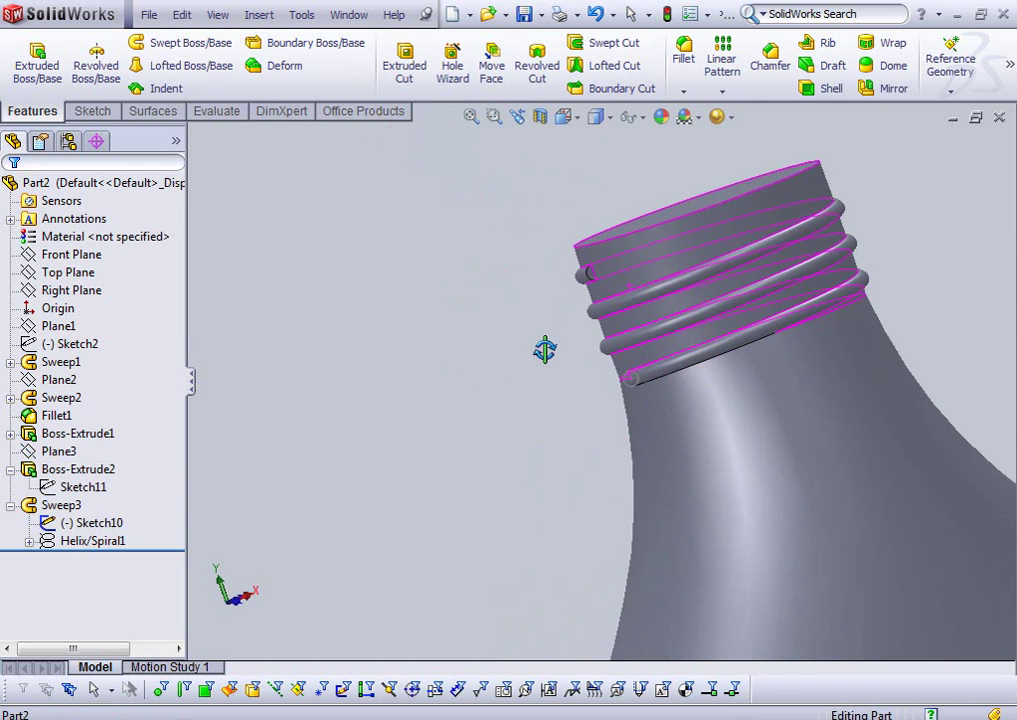
{"action": "scroll", "coordinate": [625, 268], "scroll_direction": "down", "scroll_amount": 3}
{"action": "scroll", "coordinate": [568, 317], "scroll_direction": "down", "scroll_amount": 2}
{"action": "scroll", "coordinate": [532, 399], "scroll_direction": "down", "scroll_amount": 2}
- Sketch a vertical construction line along the straight edge of Sweep3's flat end face
{"action": "left_click", "coordinate": [532, 400]}
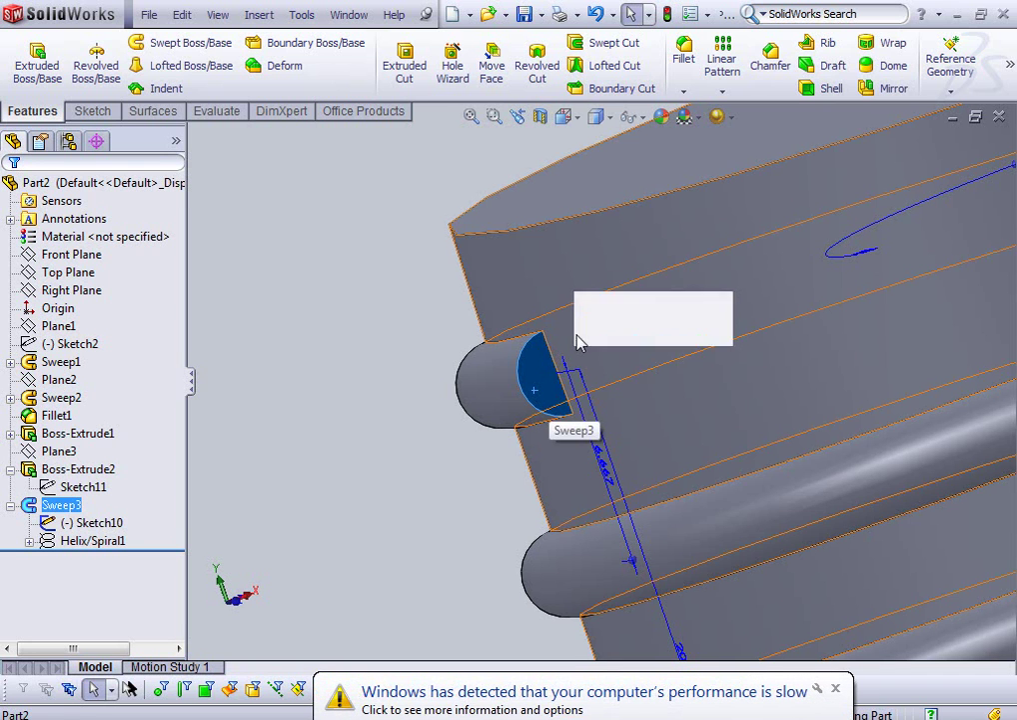
{"action": "left_click", "coordinate": [607, 338]}
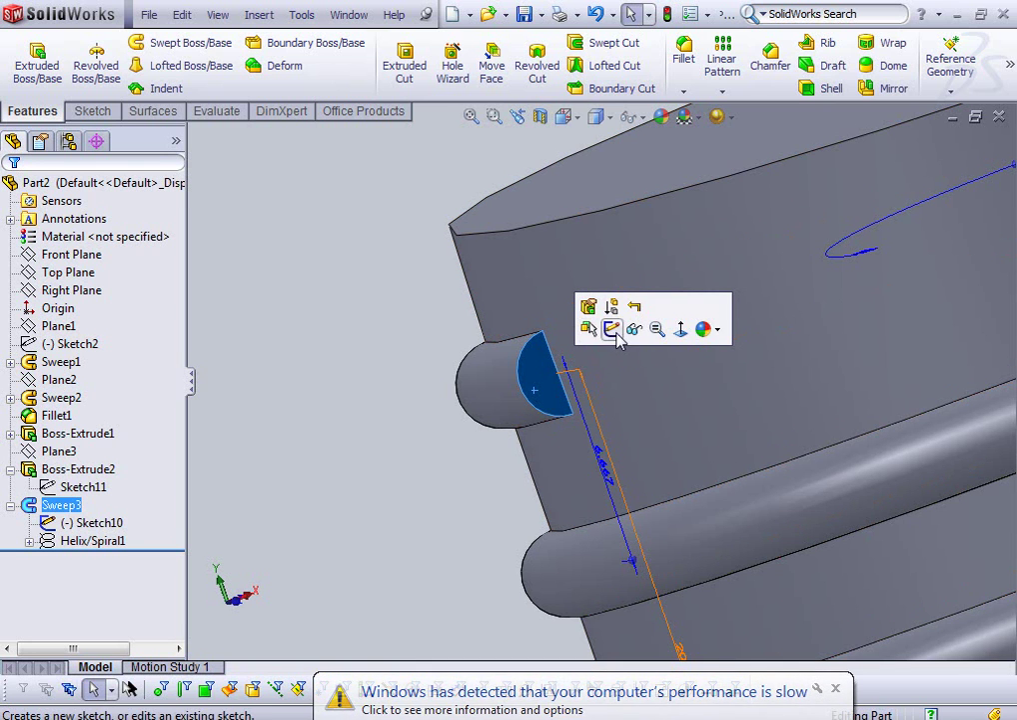
{"action": "mouse_move", "coordinate": [495, 413]}
{"action": "middle_mouse_down"}
{"action": "mouse_move", "coordinate": [456, 414]}
{"action": "mouse_move", "coordinate": [436, 440]}
{"action": "middle_mouse_up"}
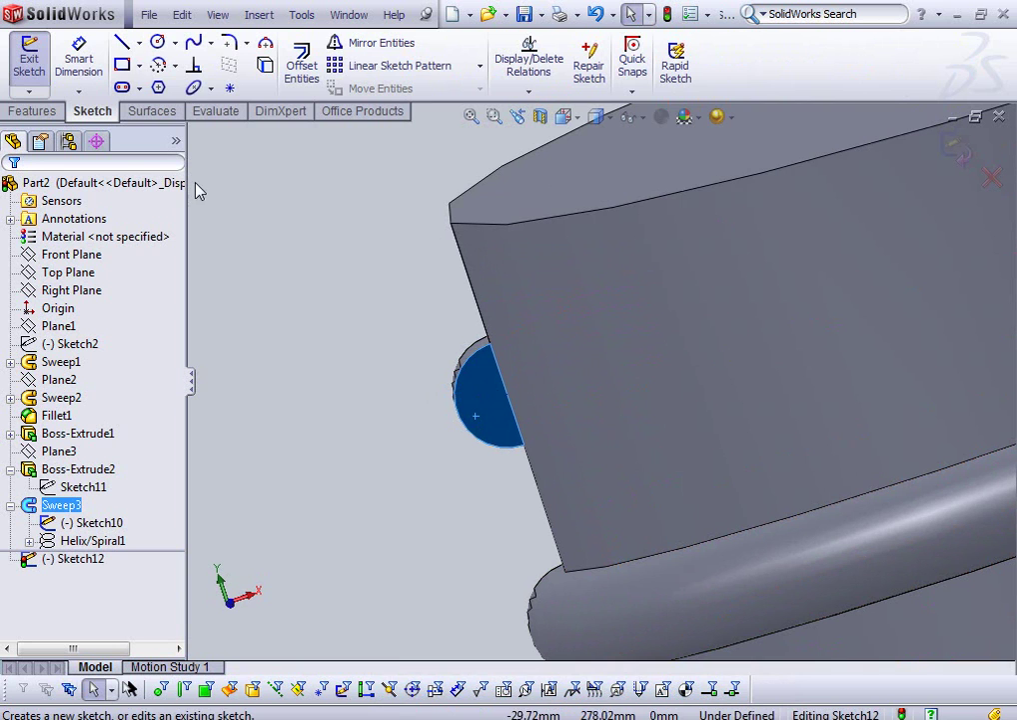
{"action": "left_click", "coordinate": [139, 42]}
{"action": "left_click", "coordinate": [139, 88]}
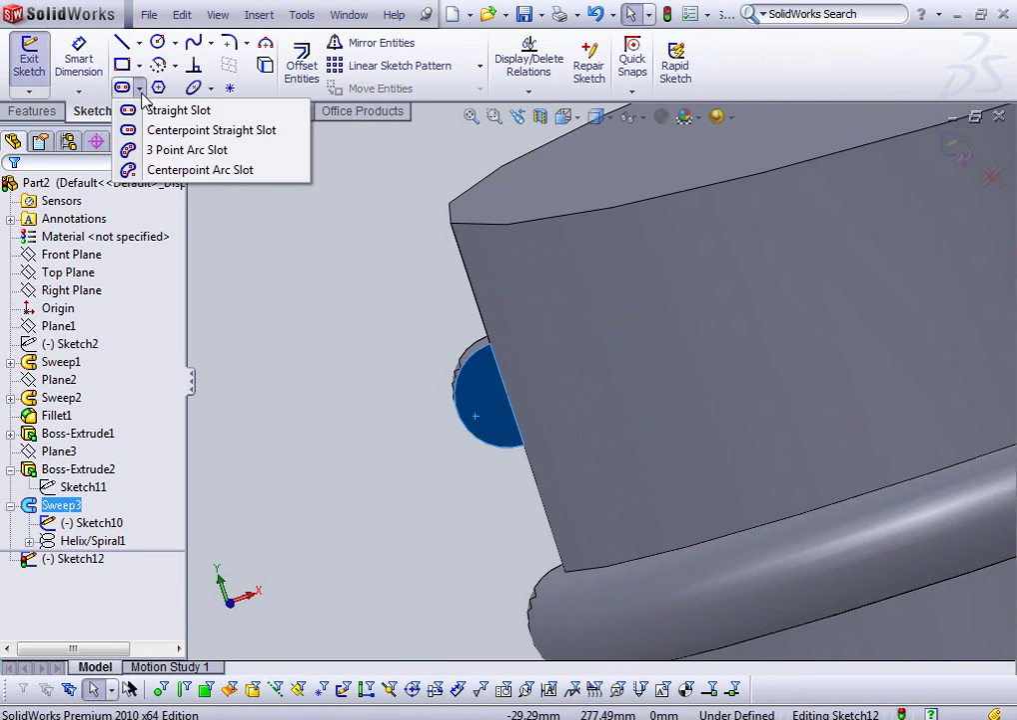
{"action": "left_click", "coordinate": [157, 82]}
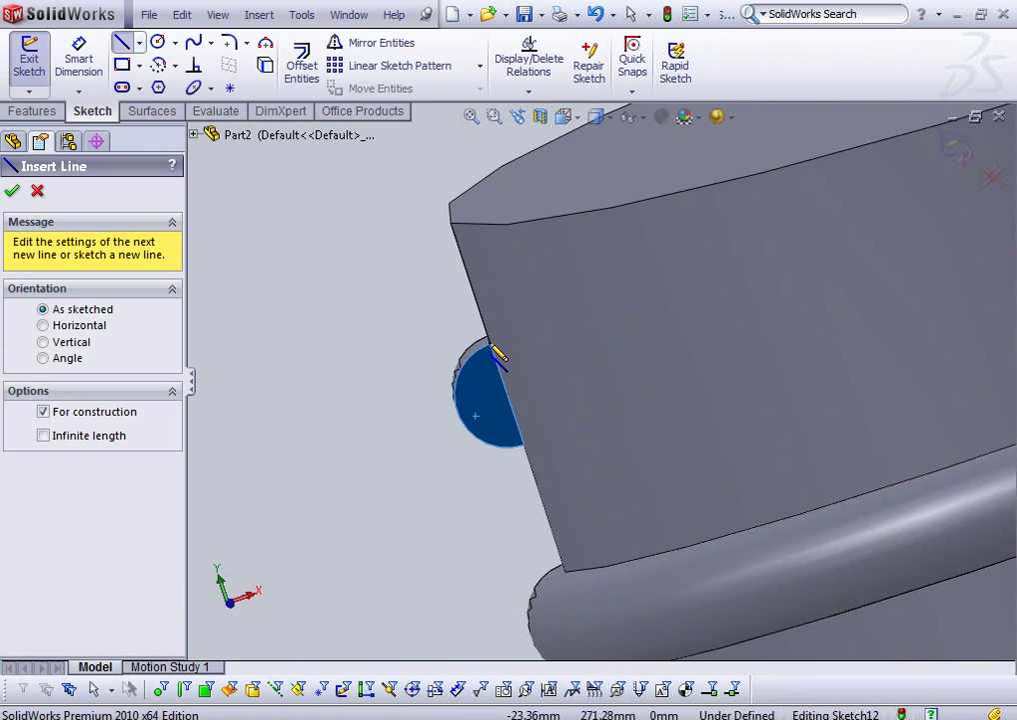
{"action": "left_click", "coordinate": [491, 344]}
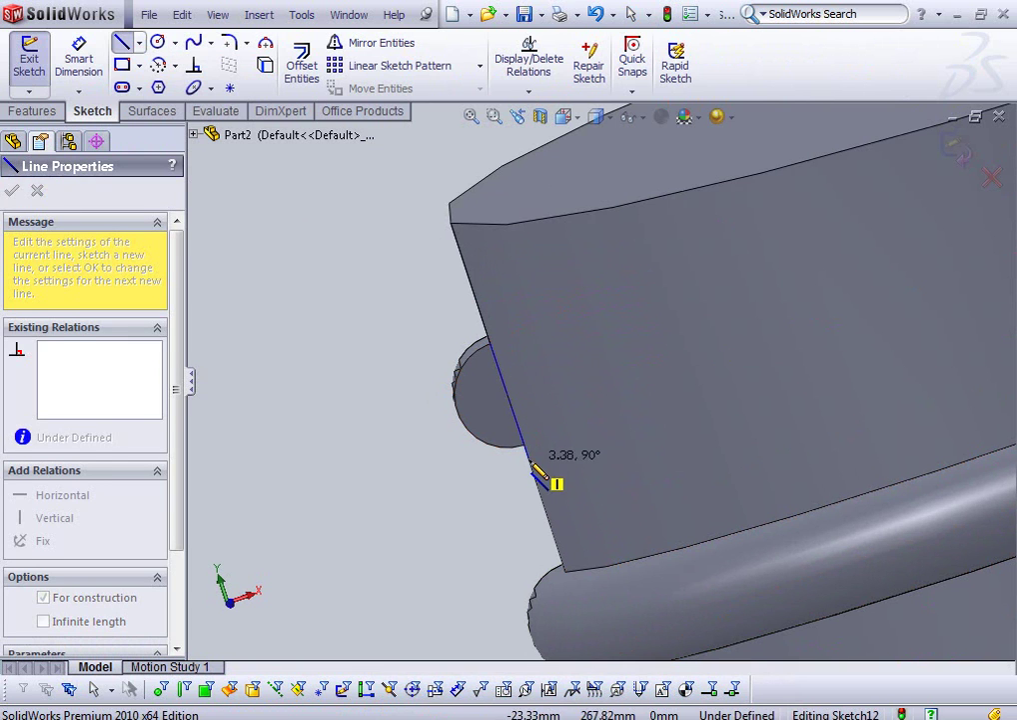
{"action": "left_click", "coordinate": [532, 463]}
{"action": "key", "text": "Escape"}
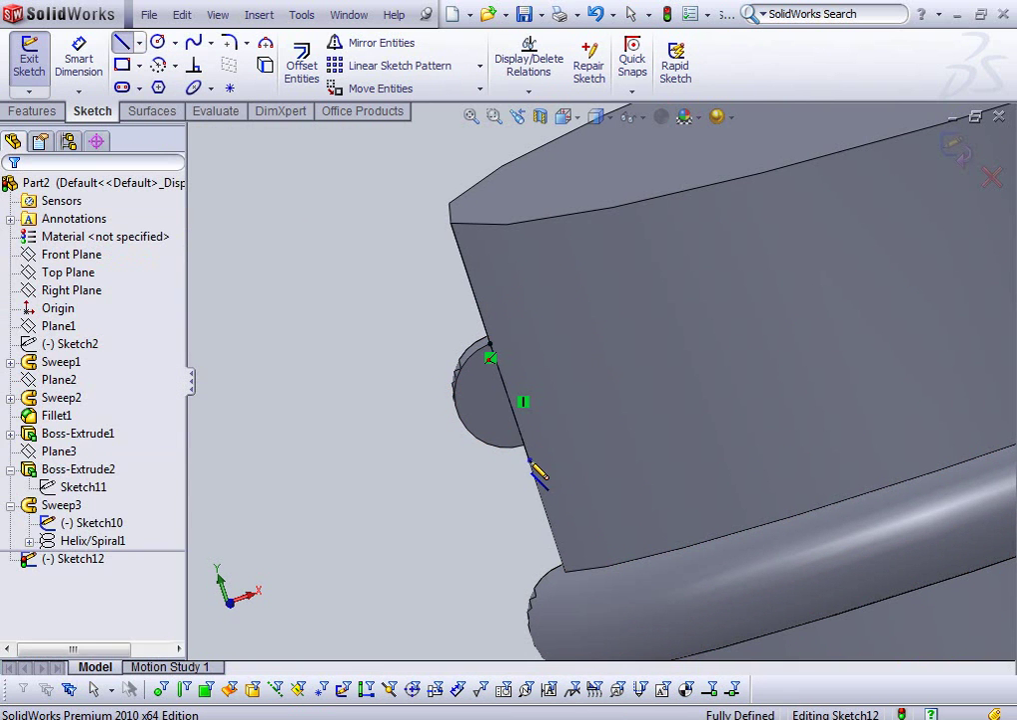
{"action": "left_click", "coordinate": [952, 145]}
{"action": "left_click", "coordinate": [488, 405]}
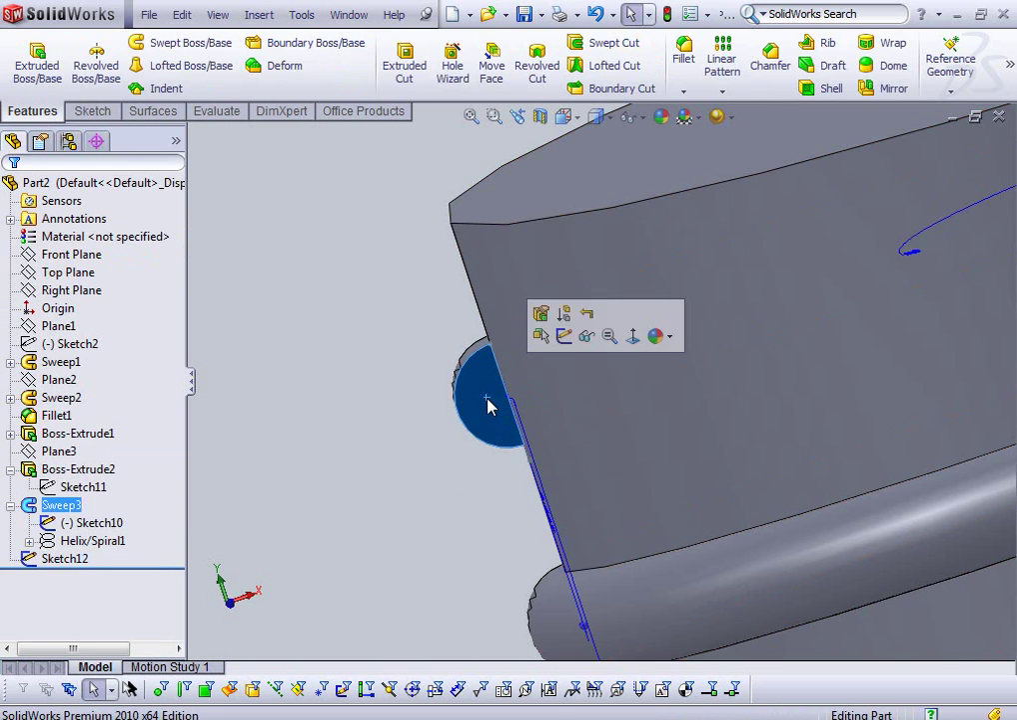
- Start a sketch on the thread's end face and convert its edges into it
{"action": "left_click", "coordinate": [564, 336]}
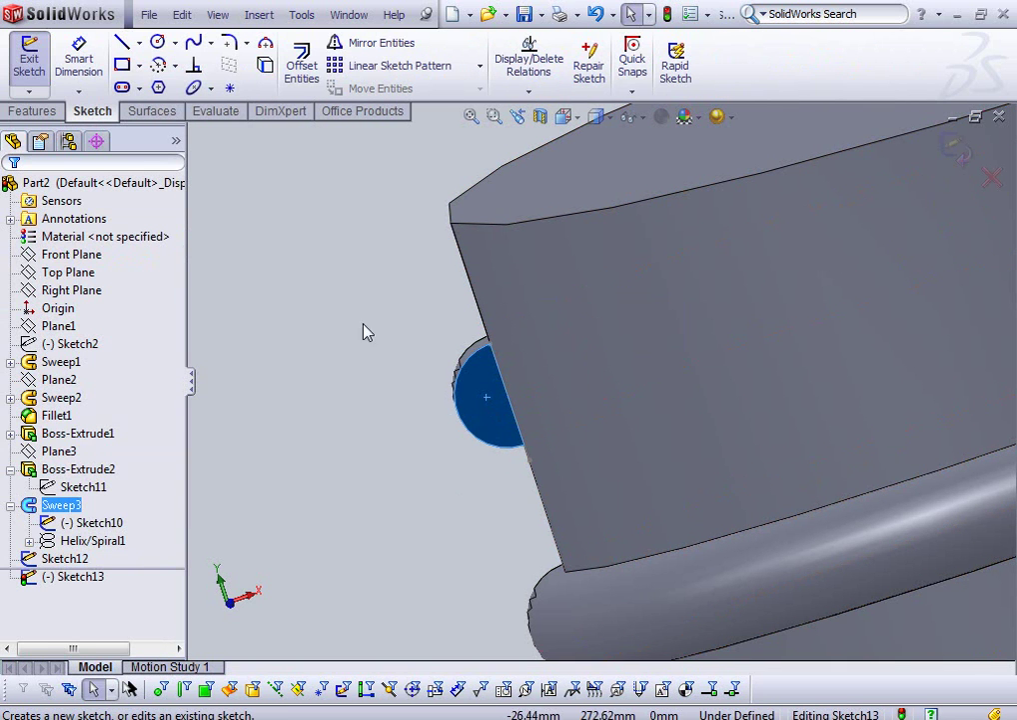
{"action": "left_click", "coordinate": [265, 66]}
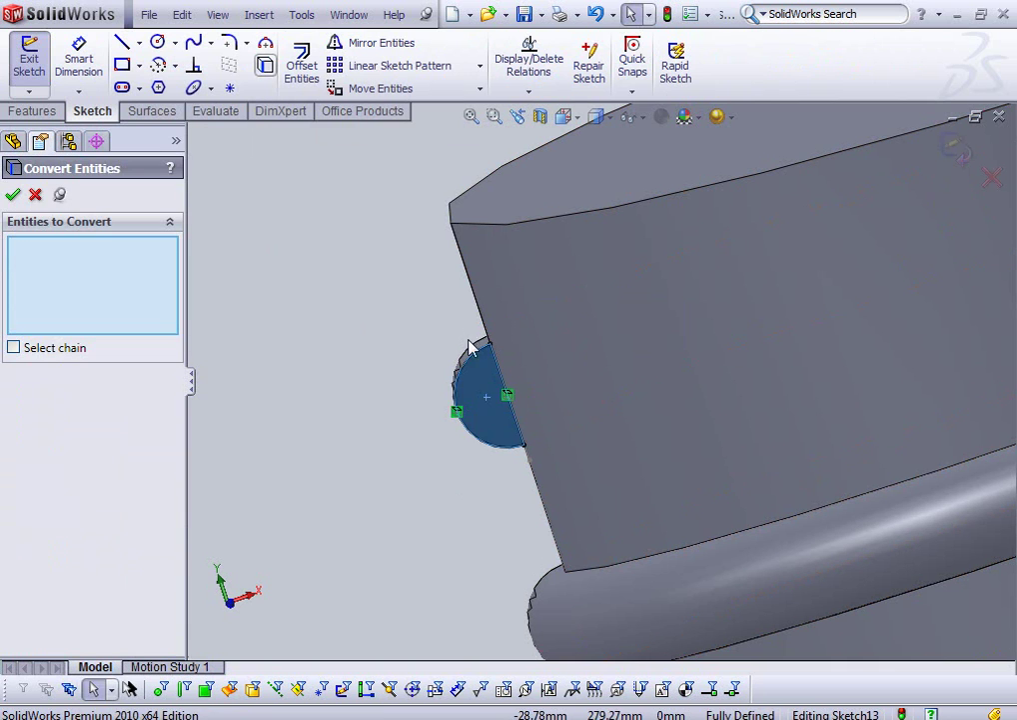
{"action": "left_click", "coordinate": [35, 195]}
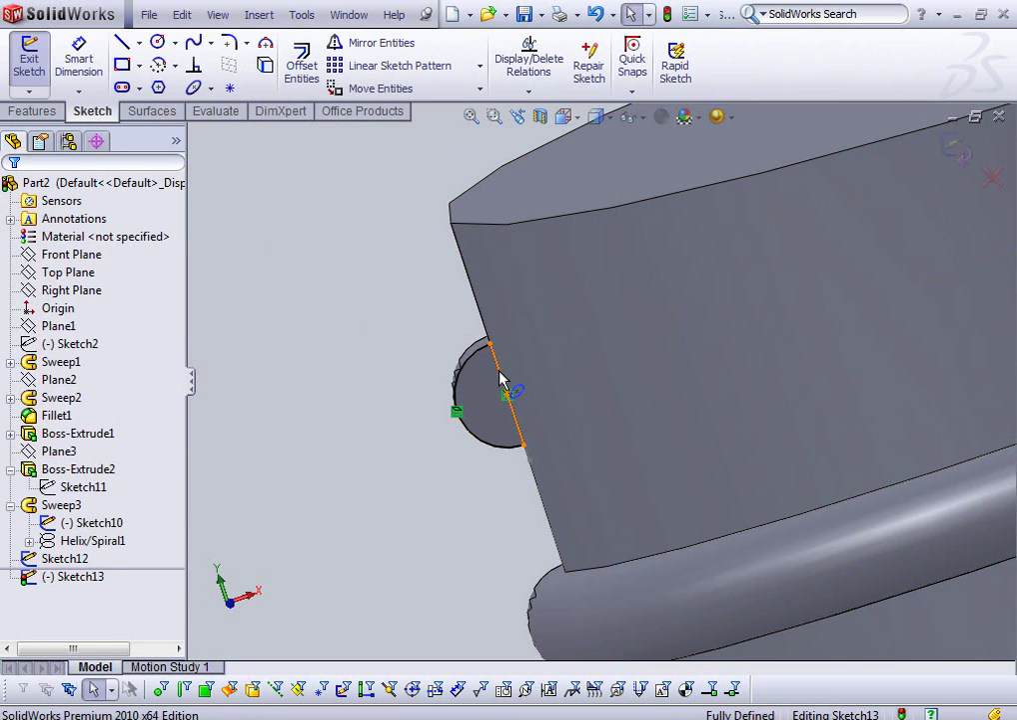
{"action": "left_click", "coordinate": [499, 379]}
{"action": "key", "text": "Escape"}
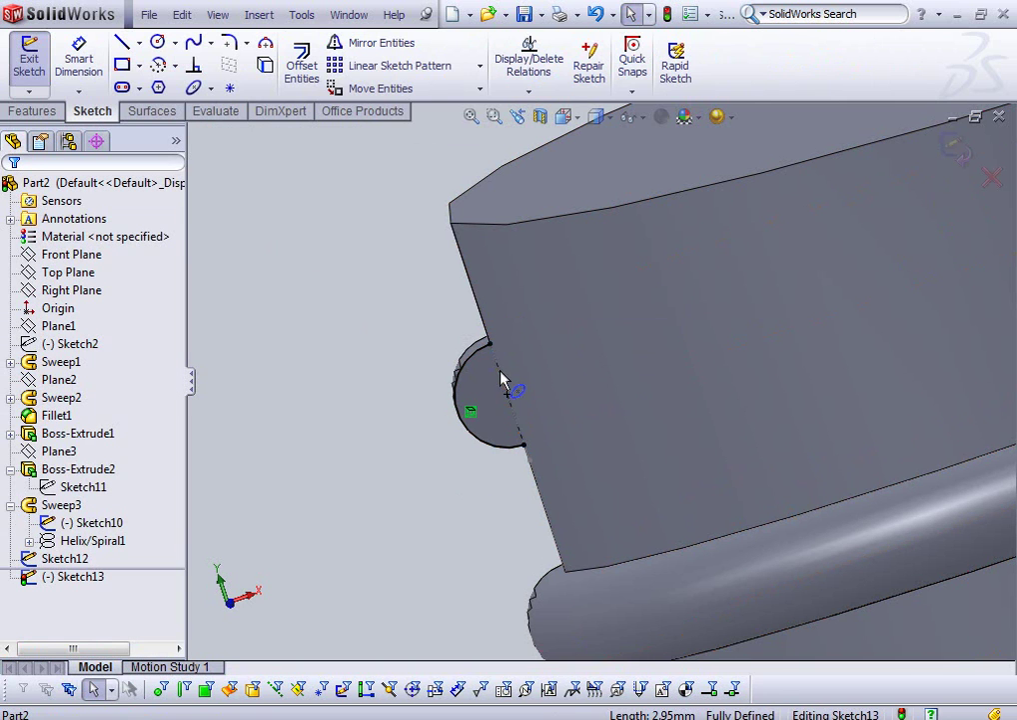
- Start a Revolved Boss about Line1@Sketch12 with Thin Feature turned off
{"action": "left_click", "coordinate": [35, 111]}
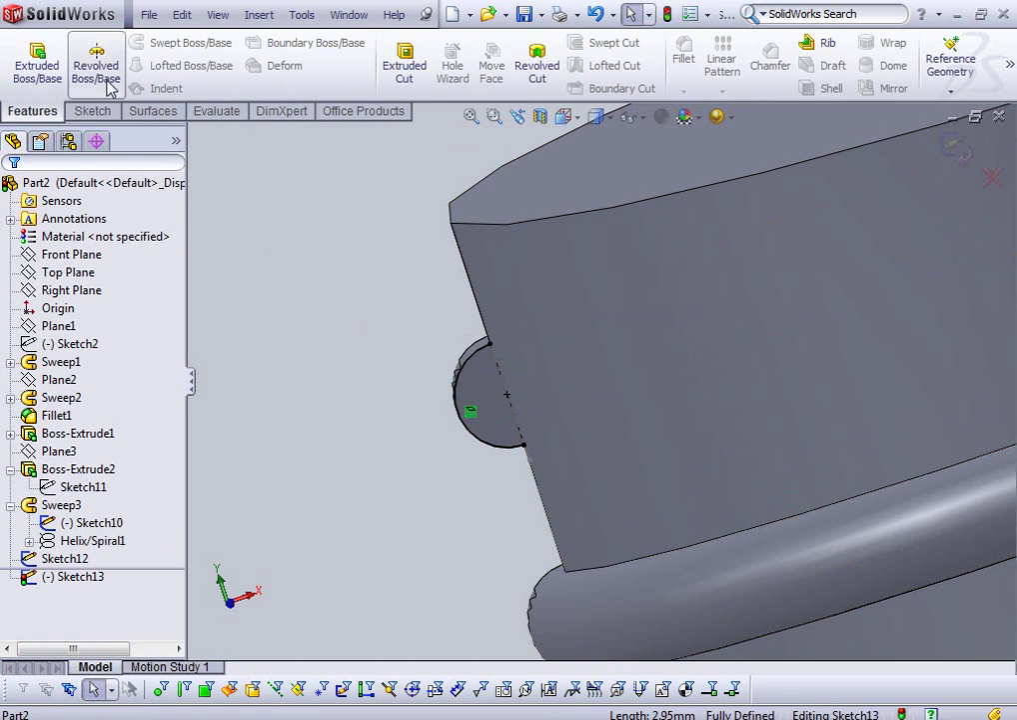
{"action": "left_click", "coordinate": [100, 68]}
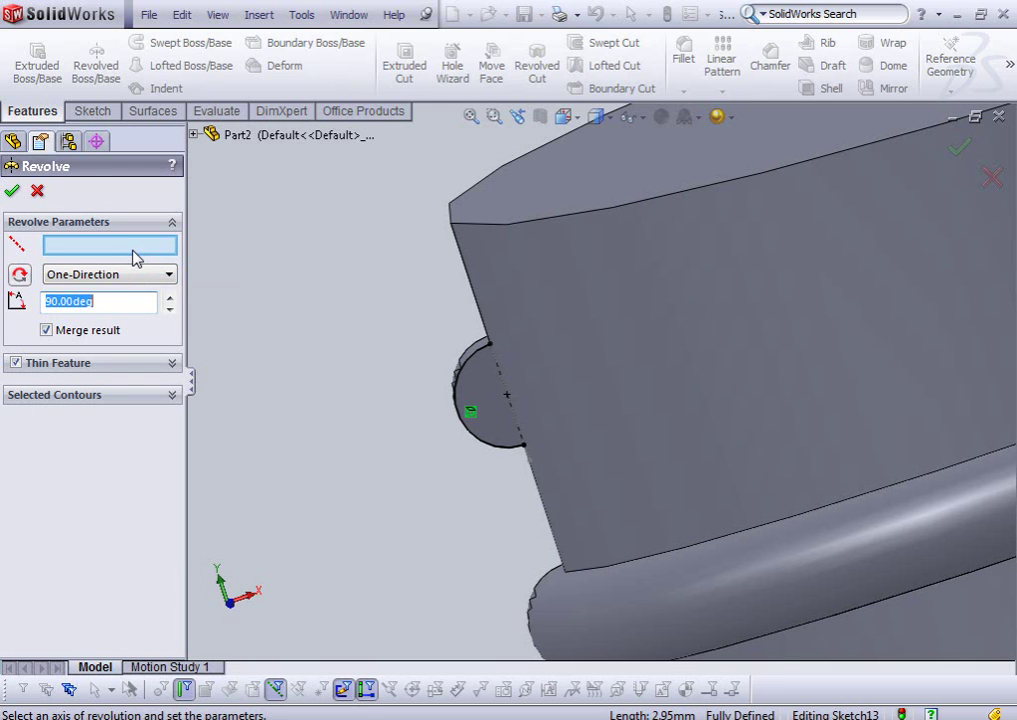
{"action": "left_click", "coordinate": [502, 377]}
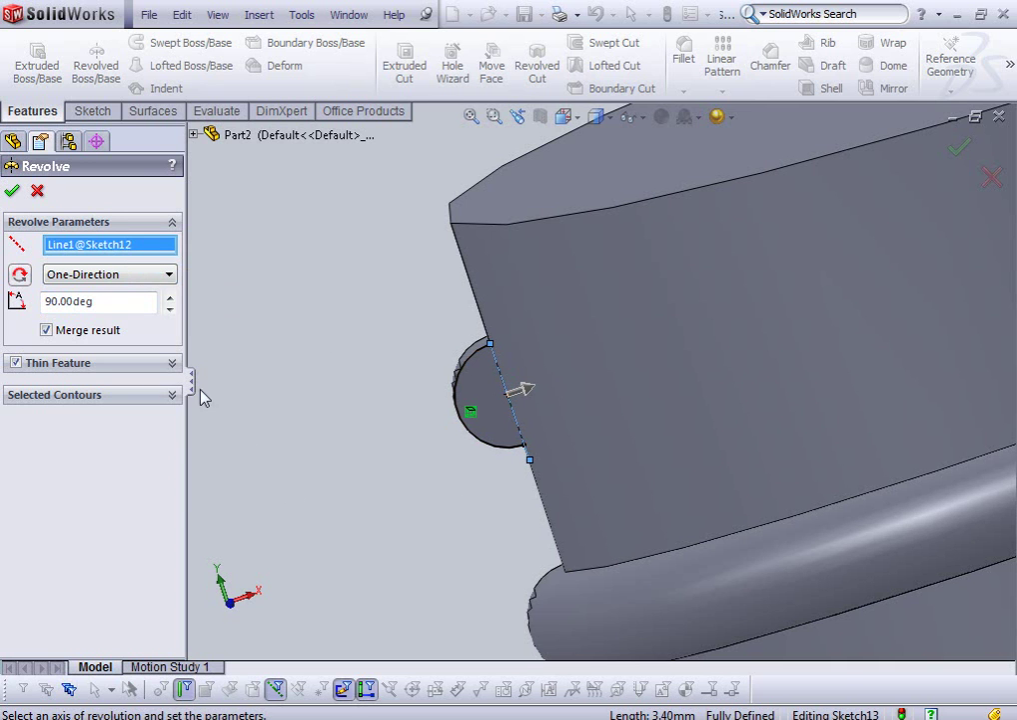
{"action": "middle_click_drag", "start_coordinate": [298, 441], "coordinate": [332, 453]}
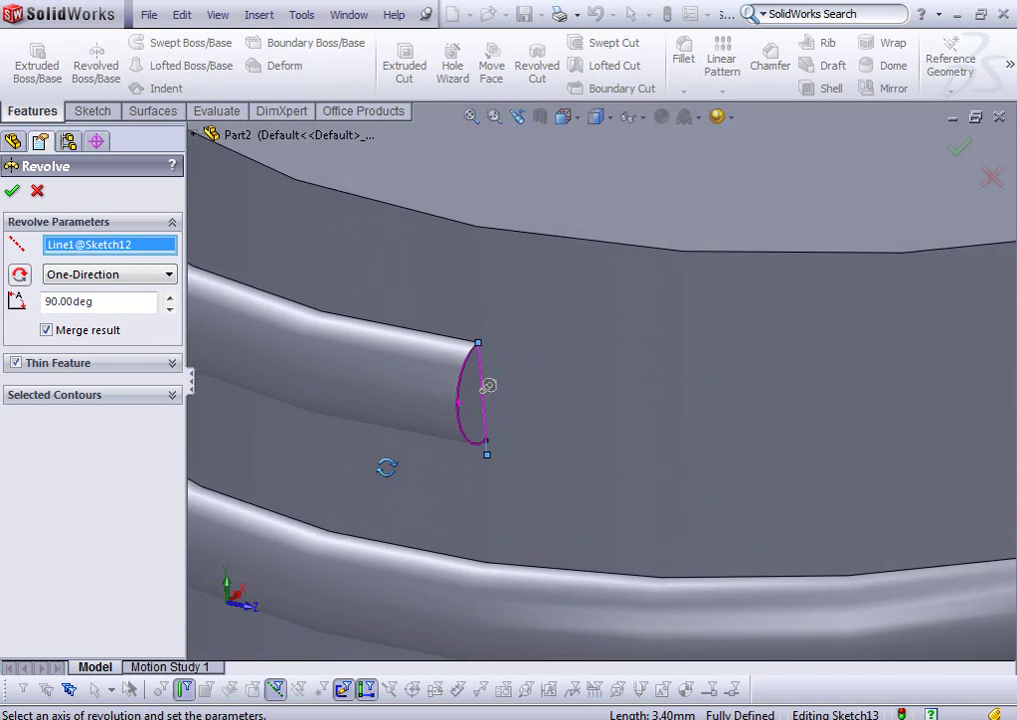
{"action": "left_click", "coordinate": [15, 363]}
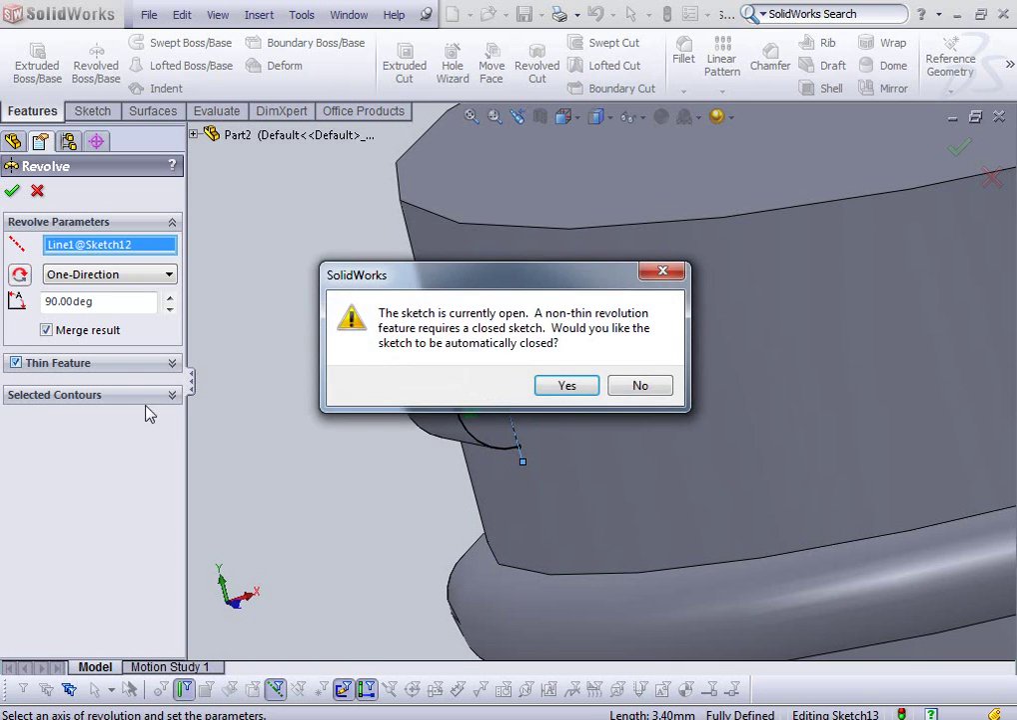
{"action": "left_click", "coordinate": [563, 385]}
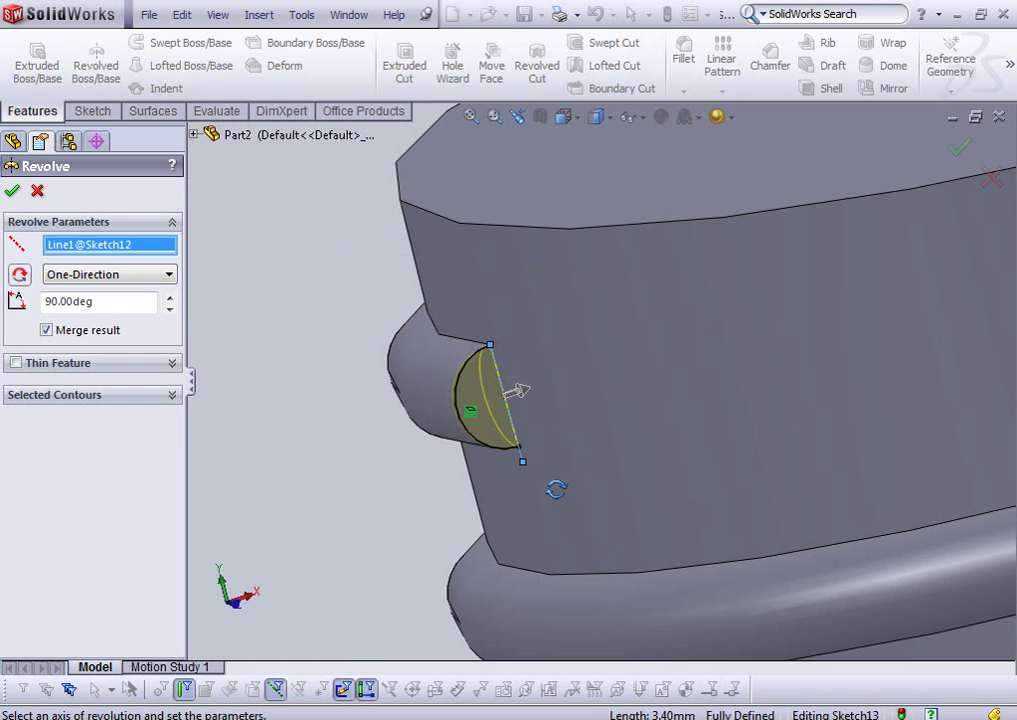
{"action": "middle_click_drag", "start_coordinate": [527, 487], "coordinate": [619, 515]}
- Set the revolve angle to 360° and confirm to create the dome
{"action": "left_click", "coordinate": [145, 300]}
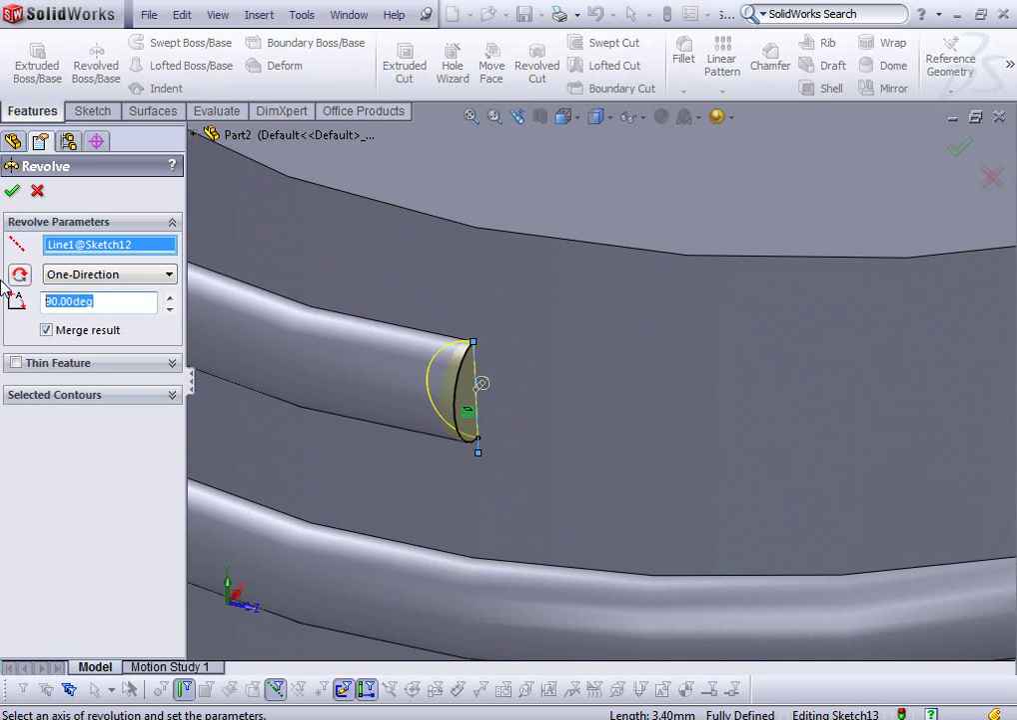
{"action": "type", "text": "3"}
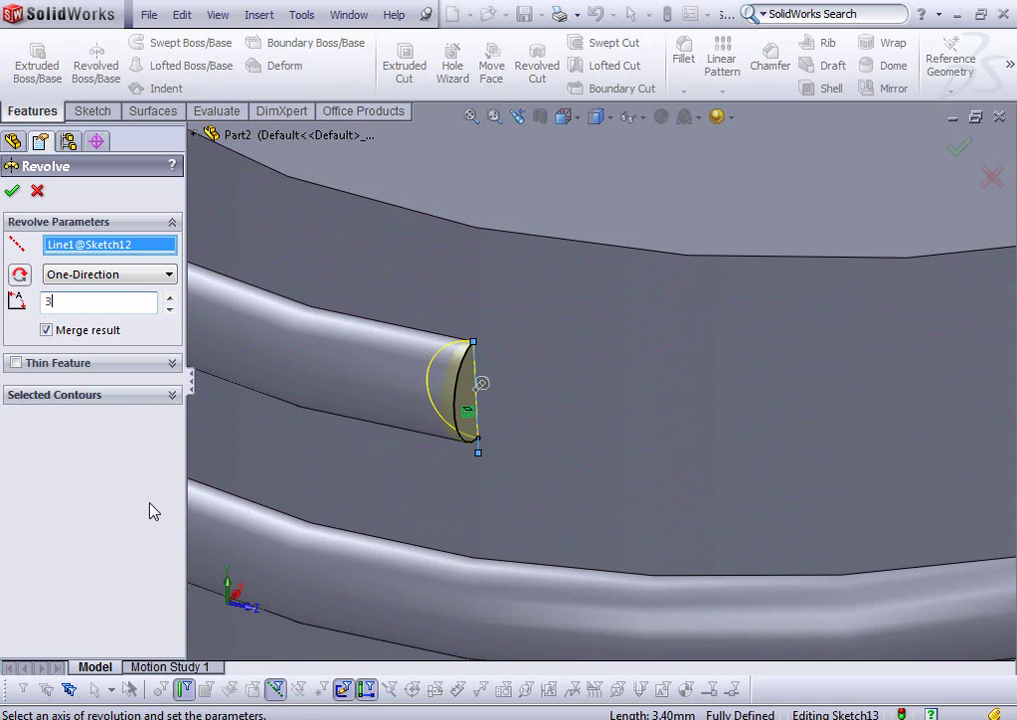
{"action": "key", "text": "Return"}
{"action": "mouse_move", "coordinate": [550, 507]}
{"action": "middle_mouse_down"}
{"action": "mouse_move", "coordinate": [499, 404]}
{"action": "mouse_move", "coordinate": [489, 493]}
{"action": "middle_mouse_up"}
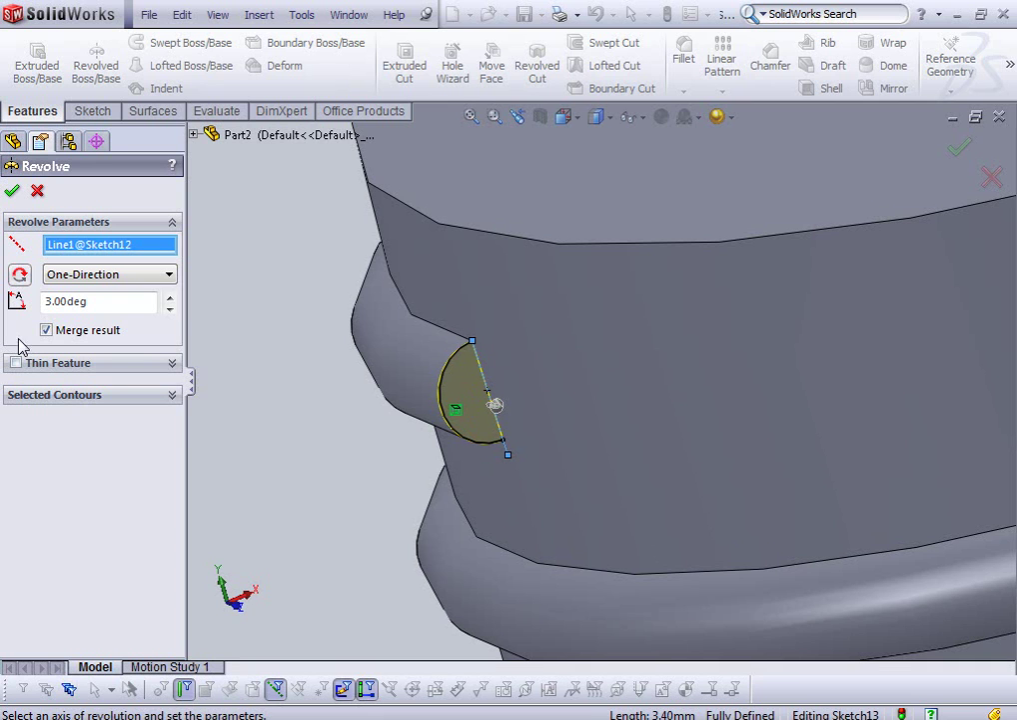
{"action": "double_click", "coordinate": [99, 302]}
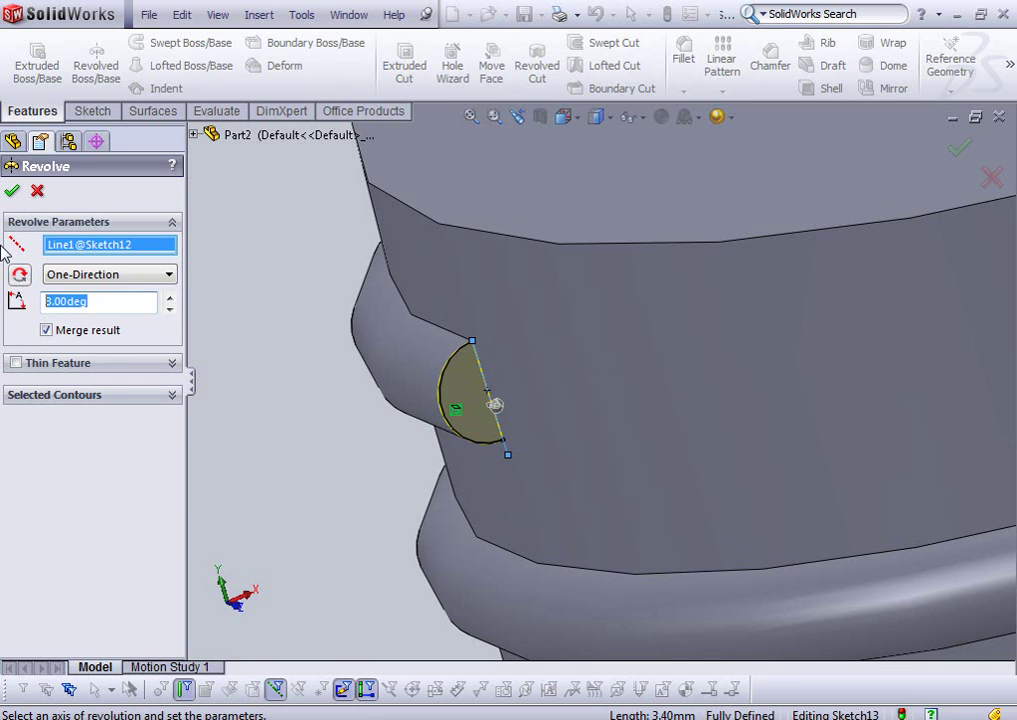
{"action": "type", "text": "360"}
{"action": "key", "text": "Return"}
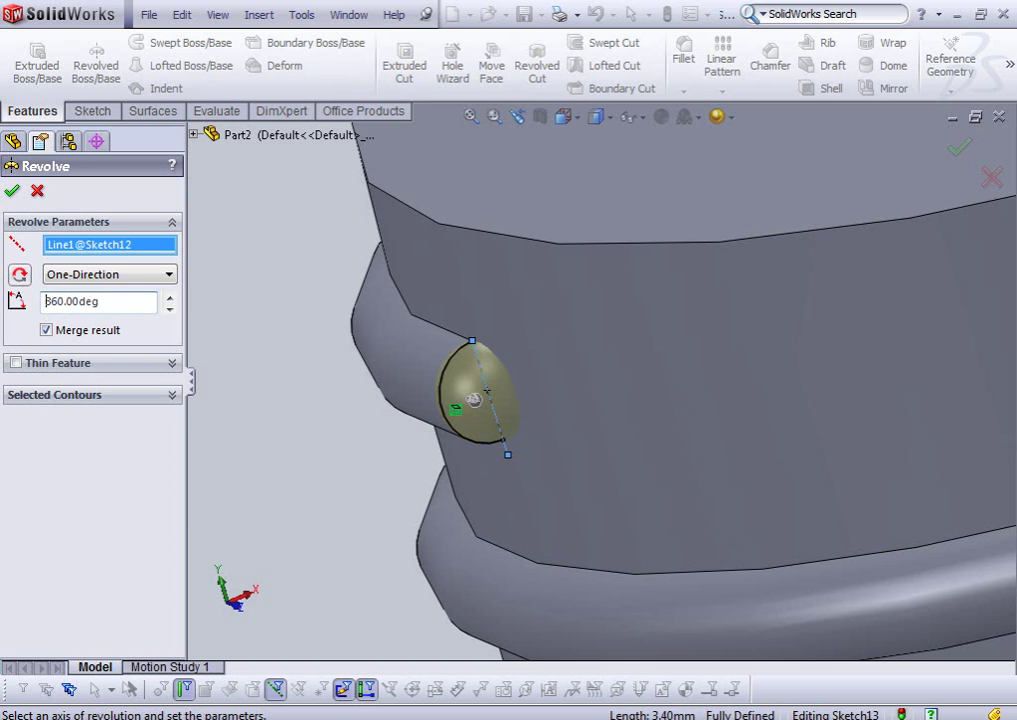
{"action": "left_click", "coordinate": [12, 191]}
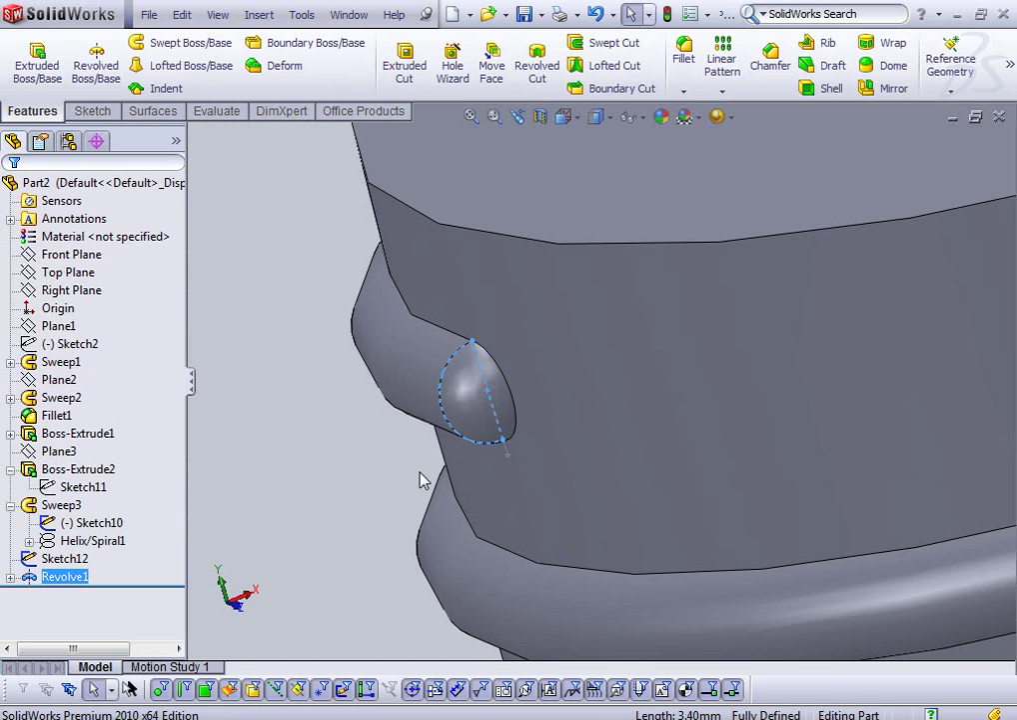
- Orbit and zoom around the neck to inspect the dome on the thread end
{"action": "middle_click_drag", "start_coordinate": [427, 492], "coordinate": [823, 390]}
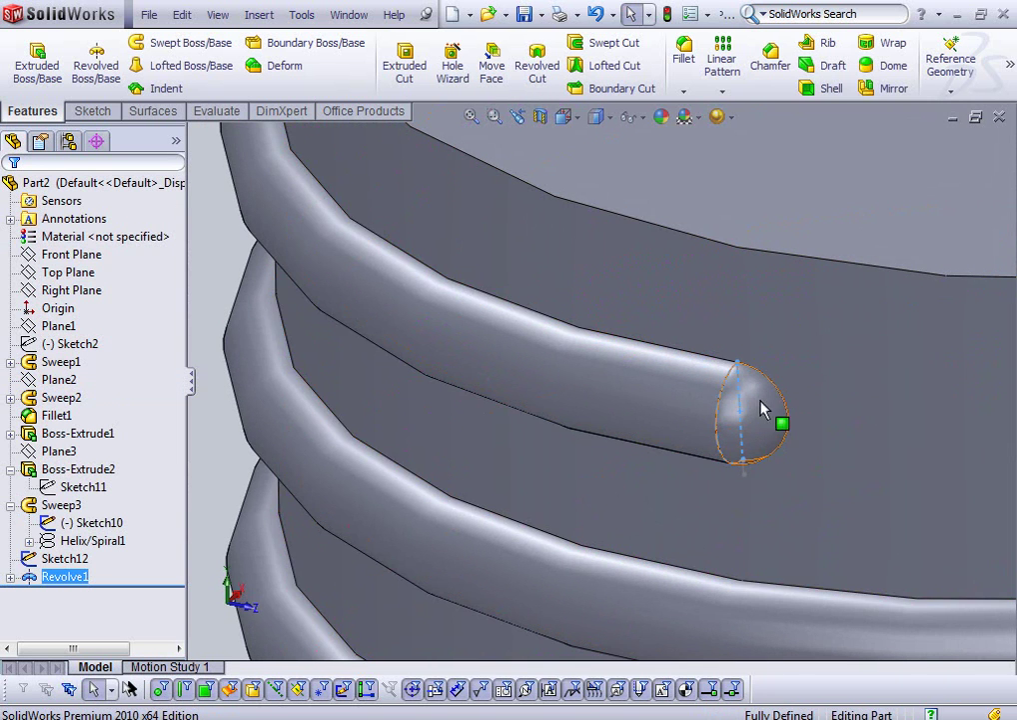
{"action": "scroll", "coordinate": [705, 508], "scroll_direction": "up", "scroll_amount": 5}
{"action": "mouse_move", "coordinate": [731, 522]}
{"action": "middle_mouse_down"}
{"action": "mouse_move", "coordinate": [672, 525]}
{"action": "mouse_move", "coordinate": [771, 512]}
{"action": "mouse_move", "coordinate": [799, 528]}
{"action": "middle_mouse_up"}
{"action": "scroll", "coordinate": [575, 449], "scroll_direction": "down", "scroll_amount": 3}
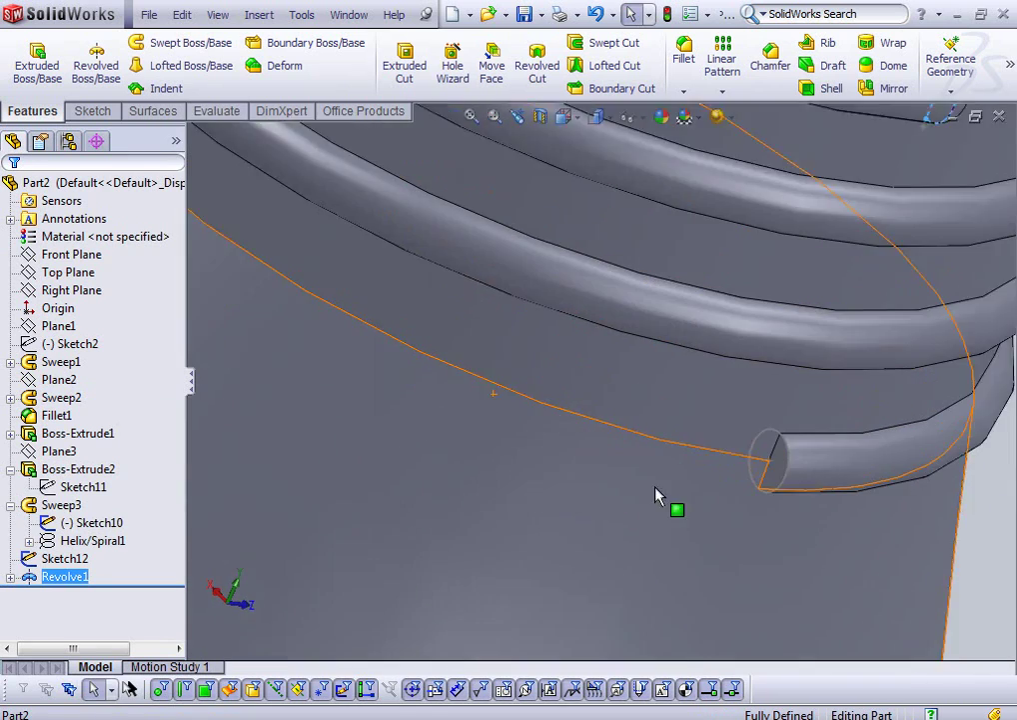
{"action": "scroll", "coordinate": [659, 494], "scroll_direction": "down", "scroll_amount": 2}
{"action": "middle_click_drag", "start_coordinate": [880, 539], "coordinate": [913, 549]}
{"action": "scroll", "coordinate": [916, 559], "scroll_direction": "up", "scroll_amount": 1}
{"action": "scroll", "coordinate": [817, 463], "scroll_direction": "up", "scroll_amount": 2}
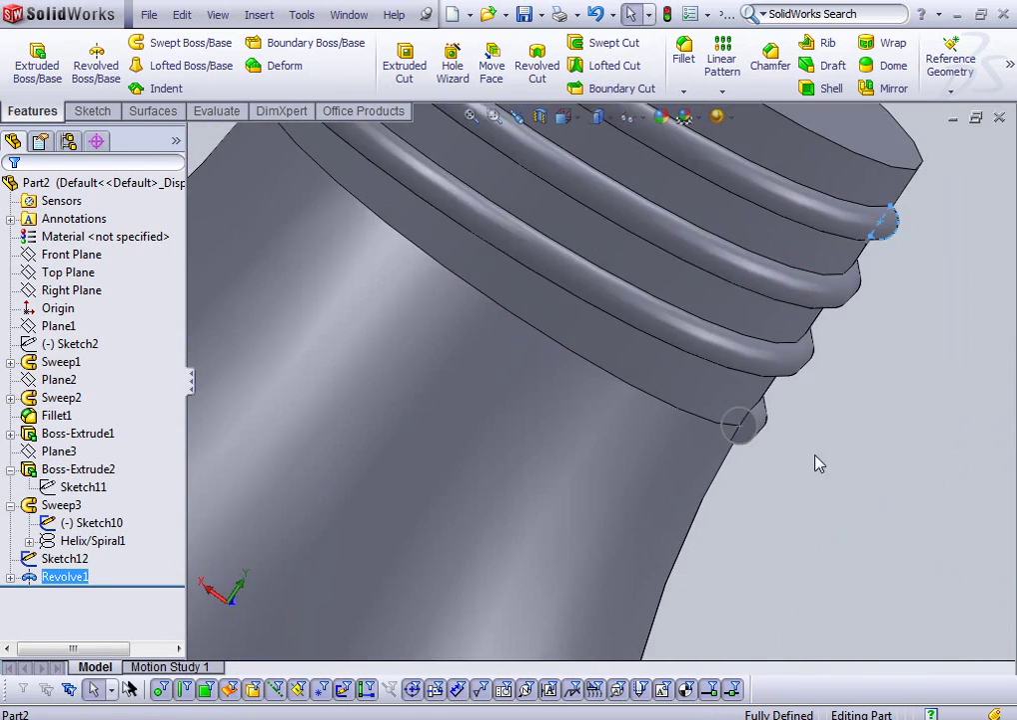
{"action": "scroll", "coordinate": [680, 437], "scroll_direction": "down", "scroll_amount": 3}
- Sketch on the half-circle face a centerline from the circle's top to bottom point
{"action": "left_click", "coordinate": [670, 410]}
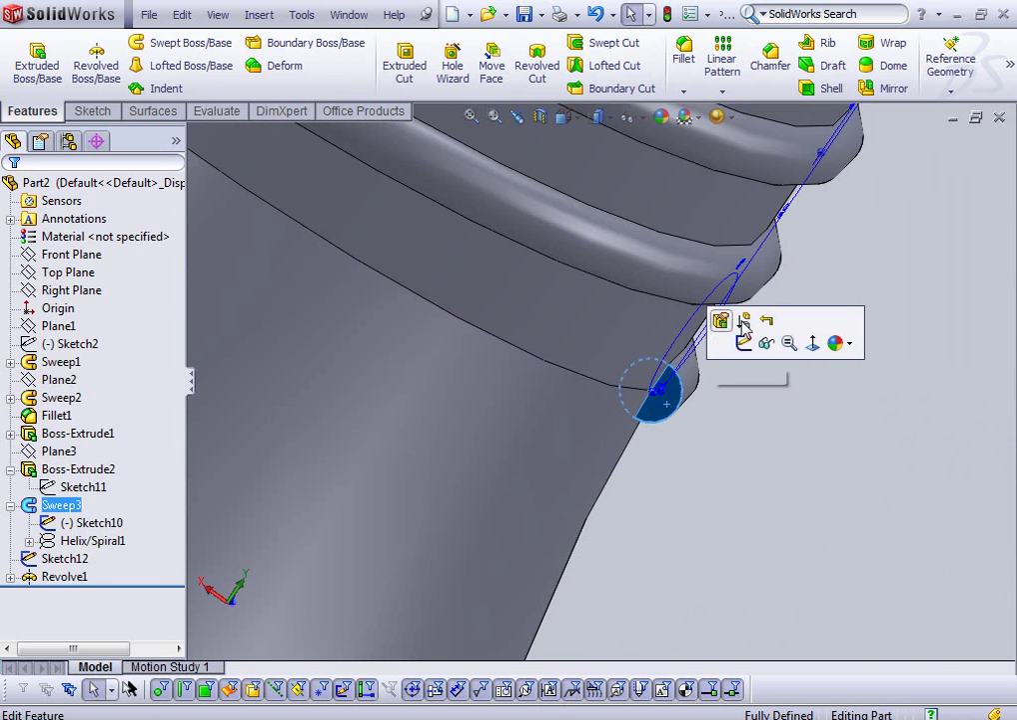
{"action": "left_click", "coordinate": [765, 339]}
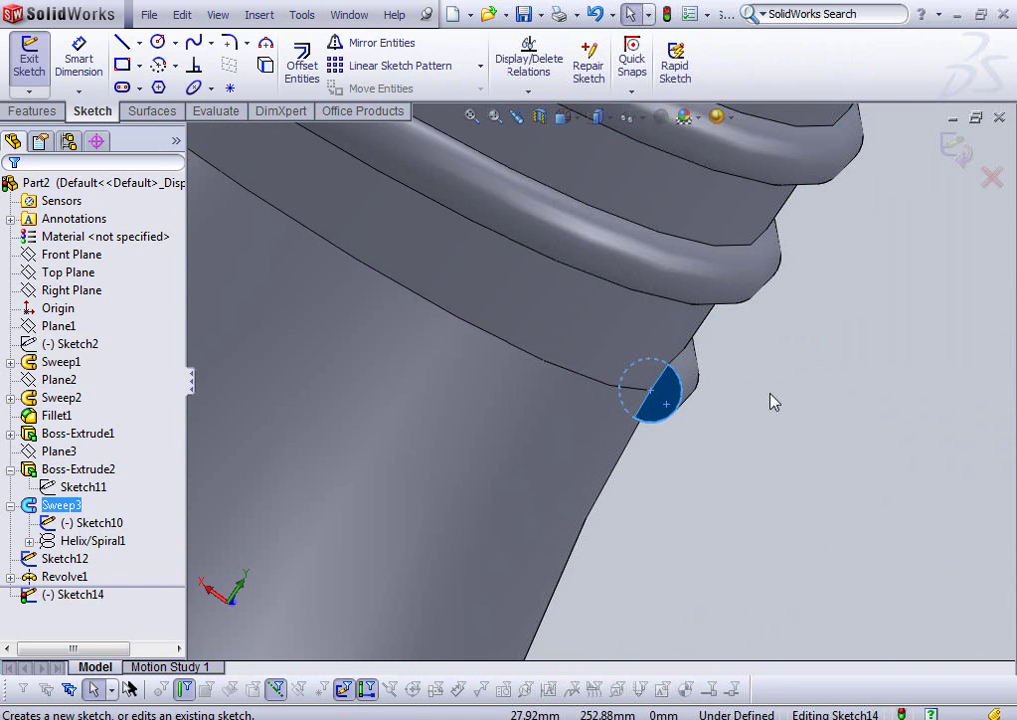
{"action": "left_click", "coordinate": [138, 43]}
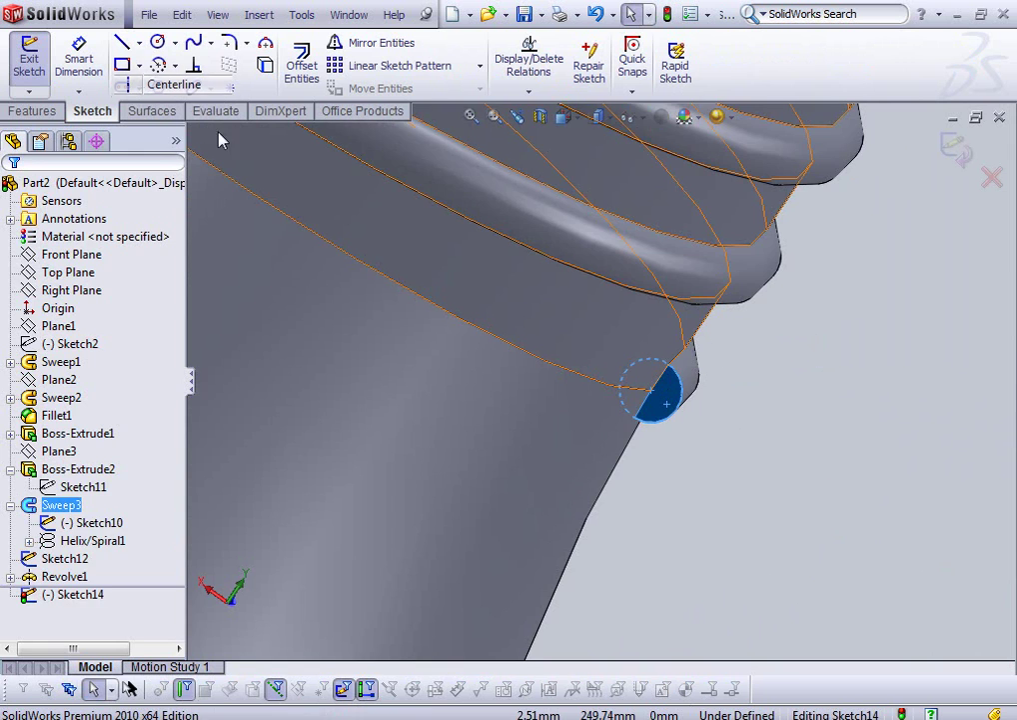
{"action": "scroll", "coordinate": [700, 390], "scroll_direction": "down", "scroll_amount": 5}
{"action": "scroll", "coordinate": [659, 385], "scroll_direction": "down", "scroll_amount": 2}
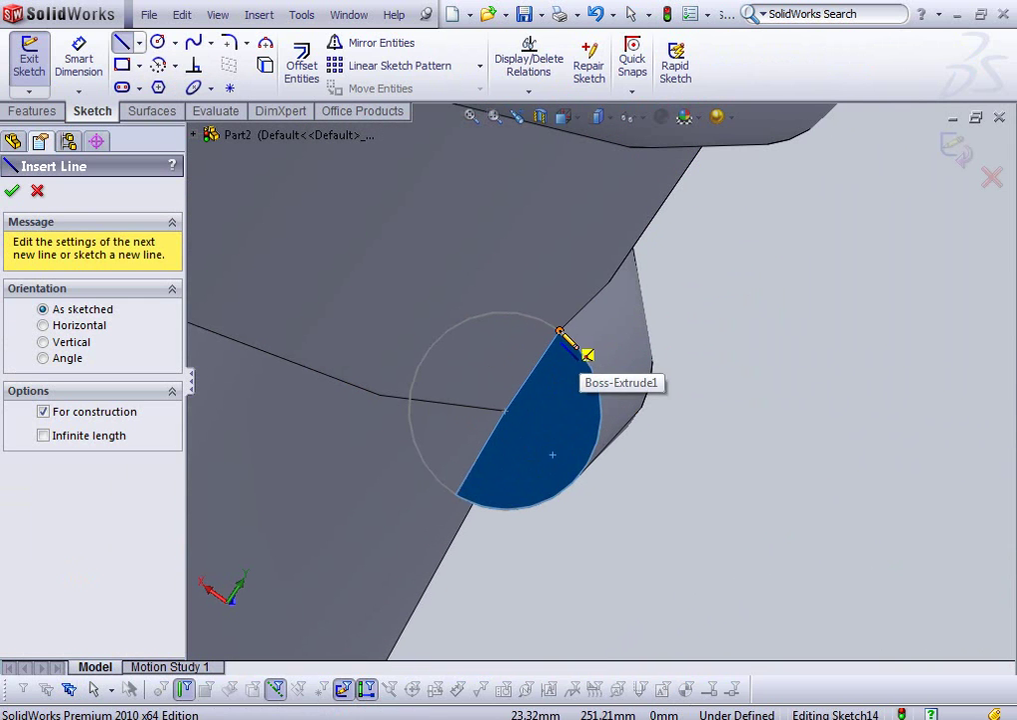
{"action": "left_click", "coordinate": [559, 330]}
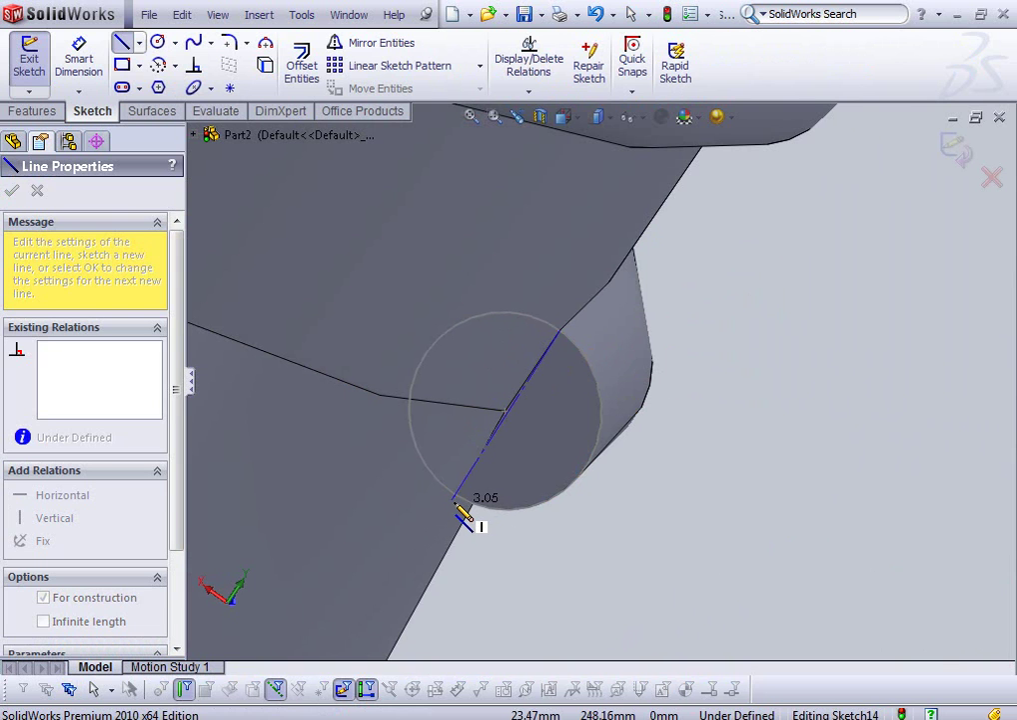
{"action": "left_click", "coordinate": [452, 499]}
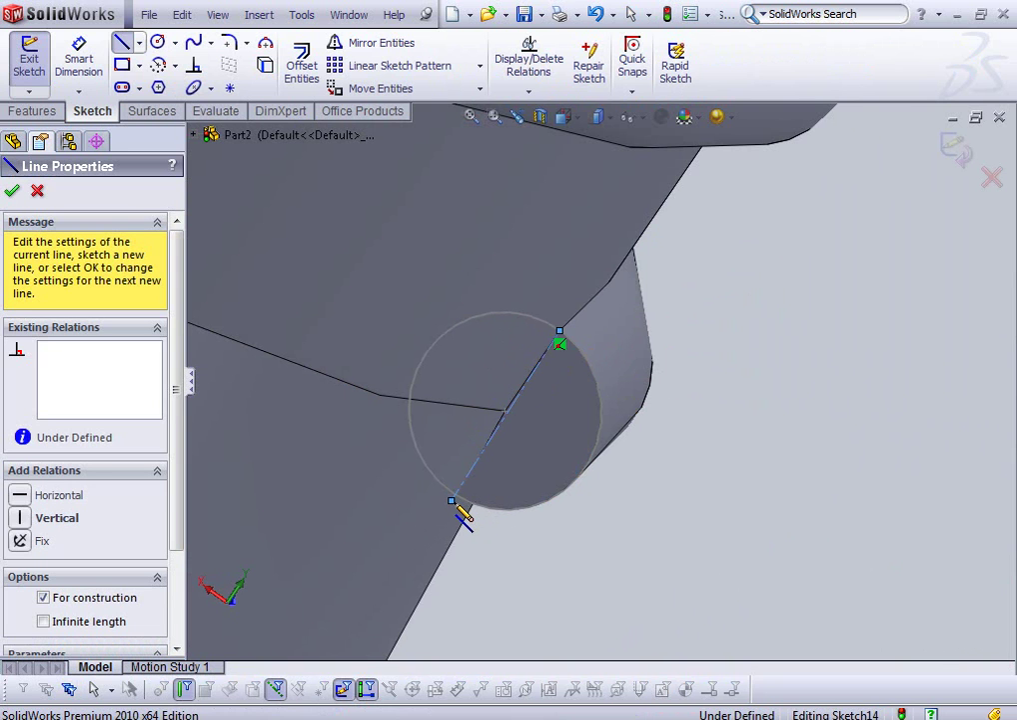
{"action": "key", "text": "Escape"}
- Exit the centerline sketch and reselect the half-circle face
{"action": "middle_click_drag", "start_coordinate": [563, 378], "coordinate": [530, 382]}
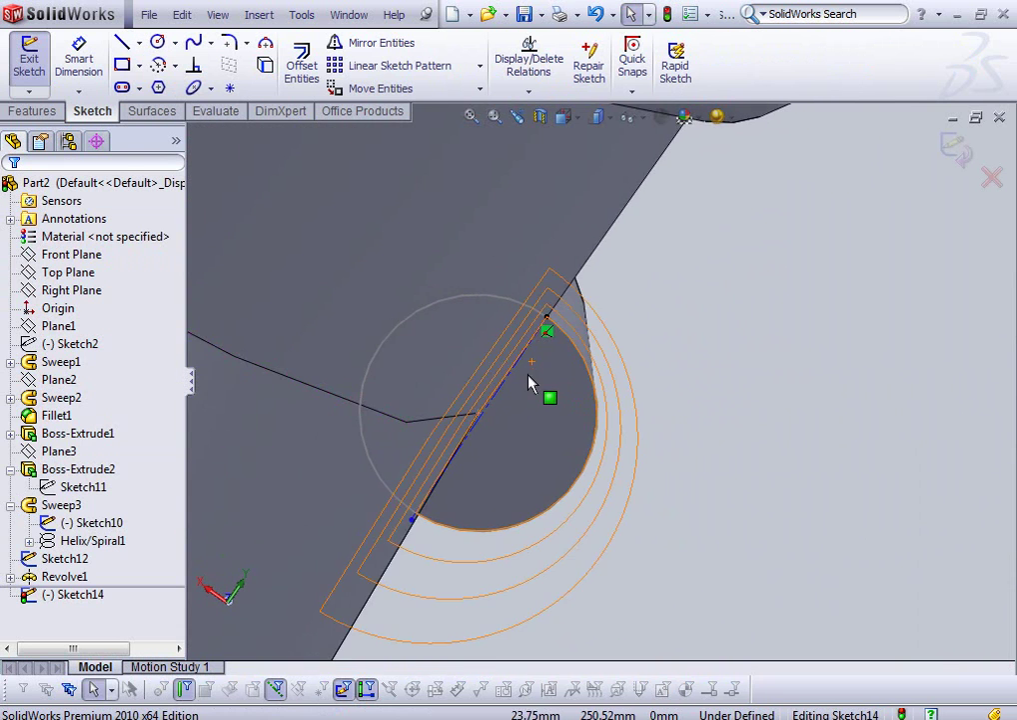
{"action": "scroll", "coordinate": [530, 383], "scroll_direction": "down", "scroll_amount": 3}
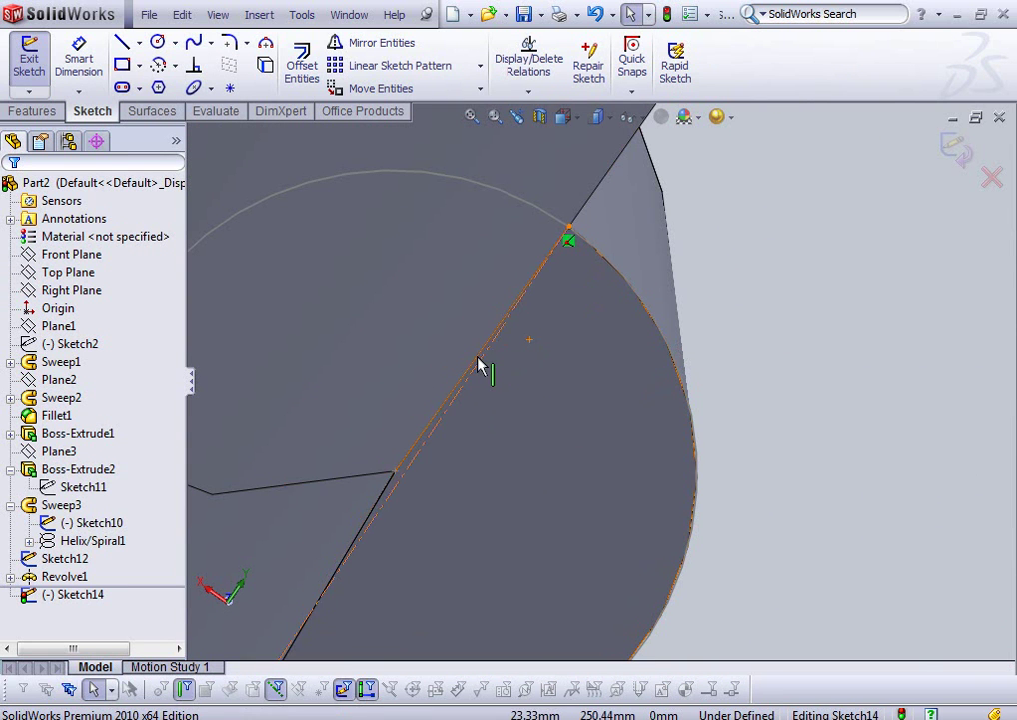
{"action": "scroll", "coordinate": [623, 375], "scroll_direction": "up", "scroll_amount": 2}
{"action": "scroll", "coordinate": [624, 375], "scroll_direction": "up", "scroll_amount": 1}
{"action": "scroll", "coordinate": [629, 390], "scroll_direction": "up", "scroll_amount": 1}
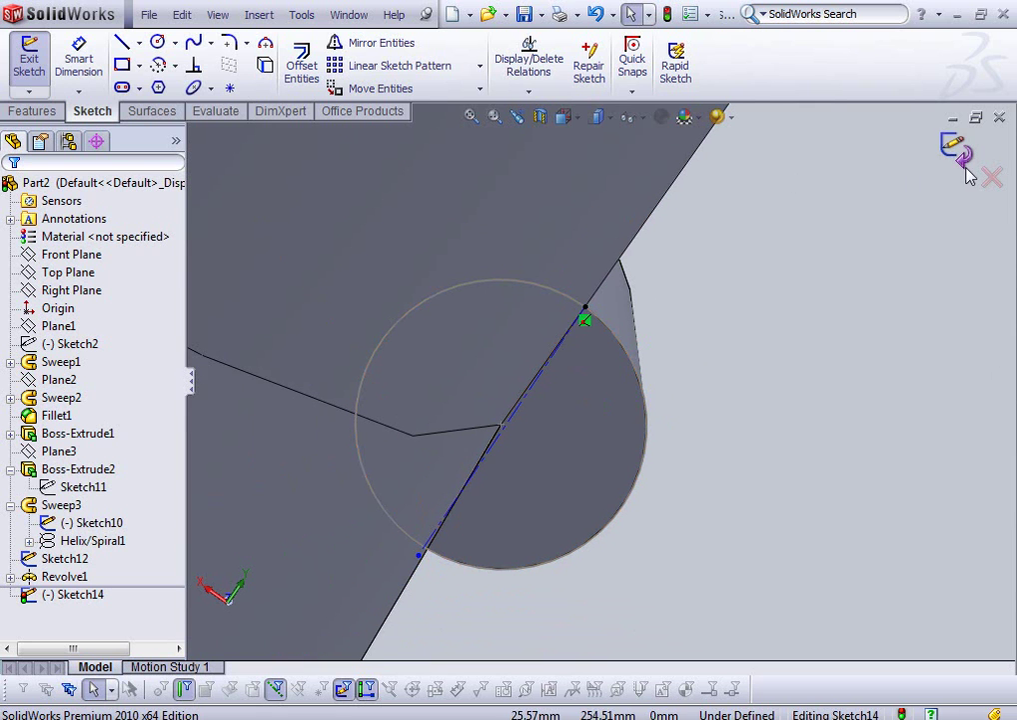
{"action": "left_click", "coordinate": [960, 155]}
{"action": "left_click", "coordinate": [612, 398]}
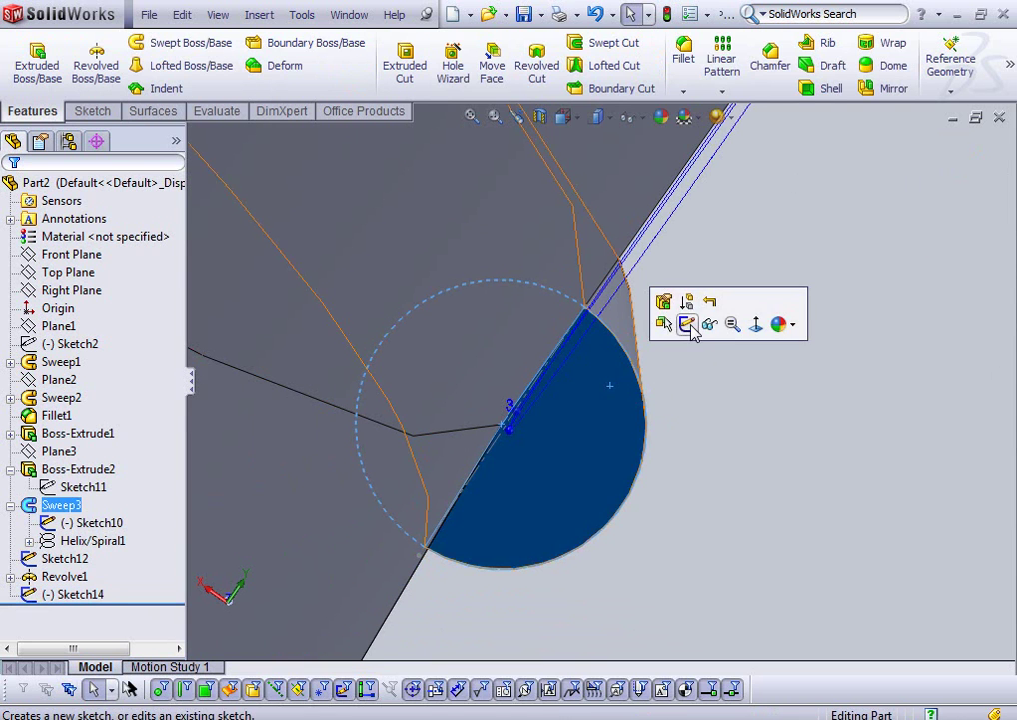
- Convert the half-circle face's edges into a new sketch, deleting the straight line and lower curve
{"action": "left_click", "coordinate": [690, 326]}
{"action": "left_click", "coordinate": [265, 65]}
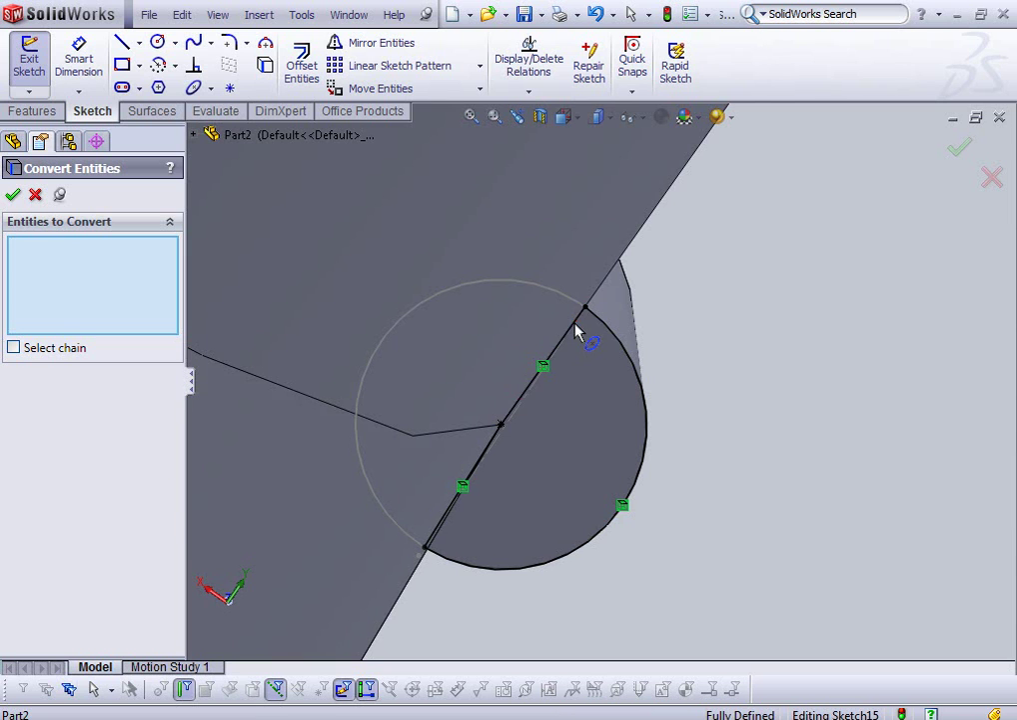
{"action": "left_click", "coordinate": [35, 194]}
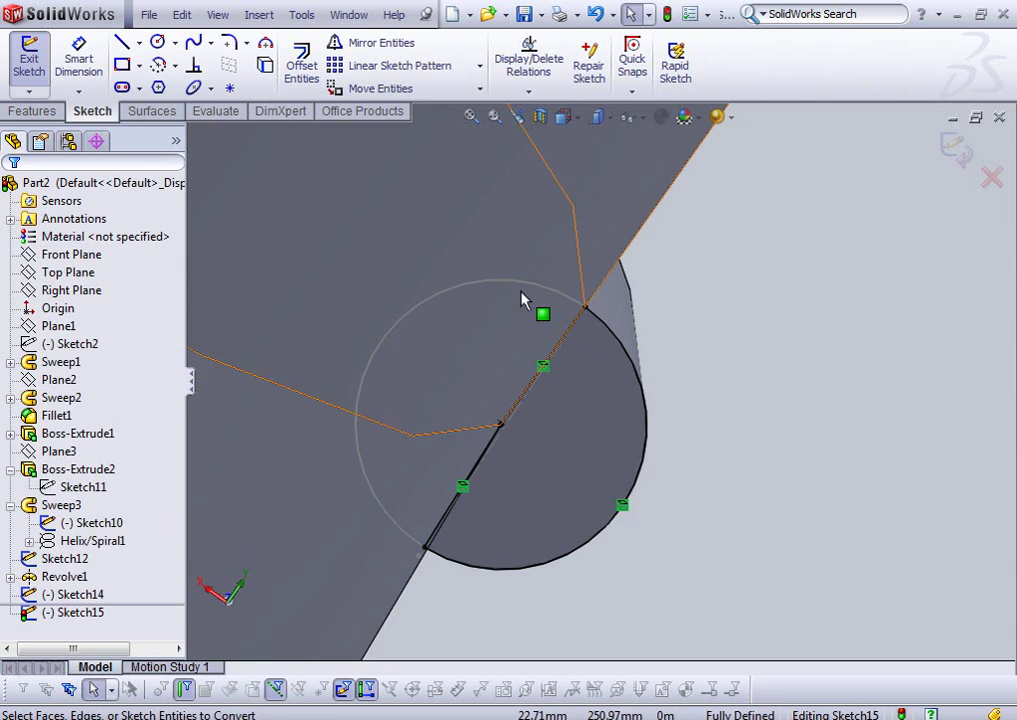
{"action": "left_click", "coordinate": [573, 340]}
{"action": "key", "text": "Delete"}
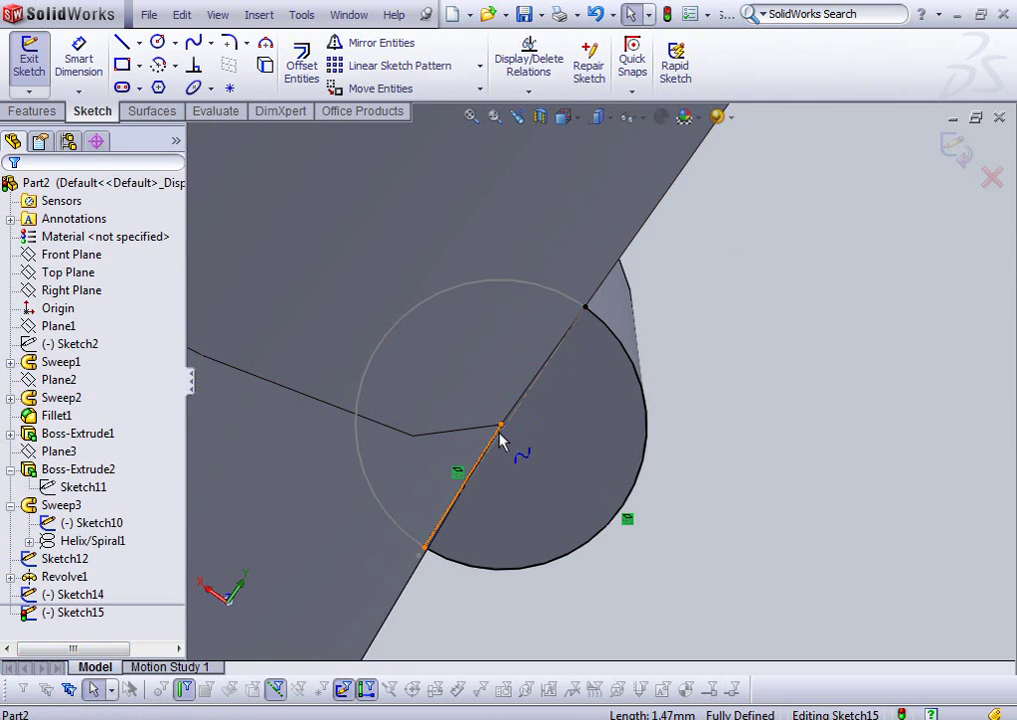
{"action": "left_click", "coordinate": [494, 445]}
{"action": "key", "text": "Delete"}
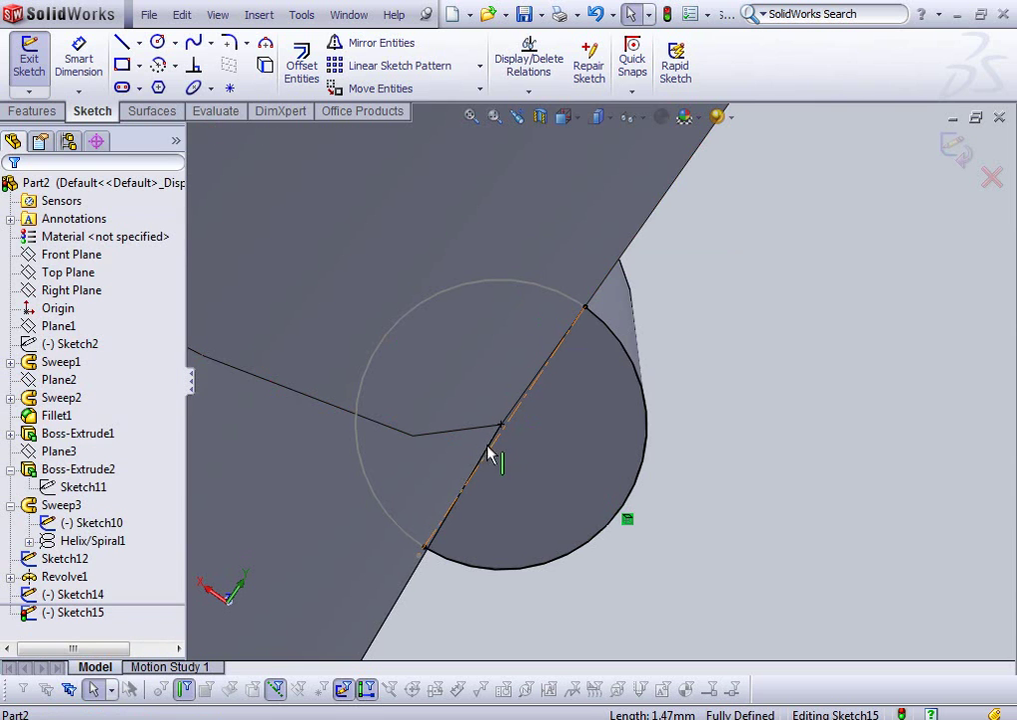
- Exit the arc sketch Sketch15 and select Sketch14 in the tree
{"action": "scroll", "coordinate": [477, 523], "scroll_direction": "down", "scroll_amount": 4}
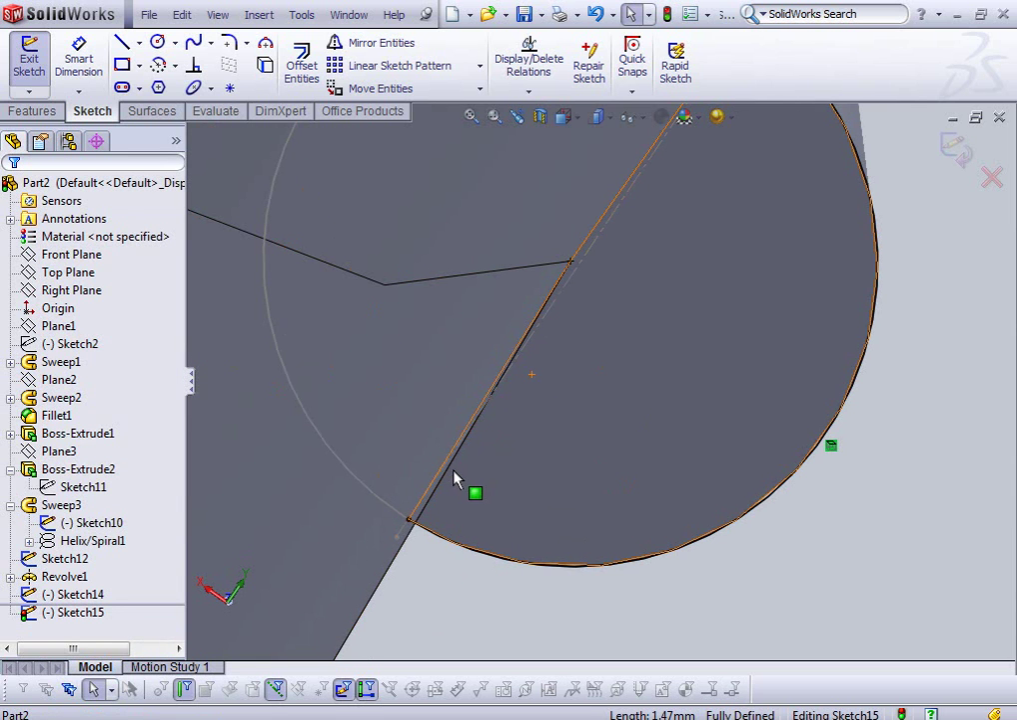
{"action": "scroll", "coordinate": [539, 449], "scroll_direction": "up", "scroll_amount": 2}
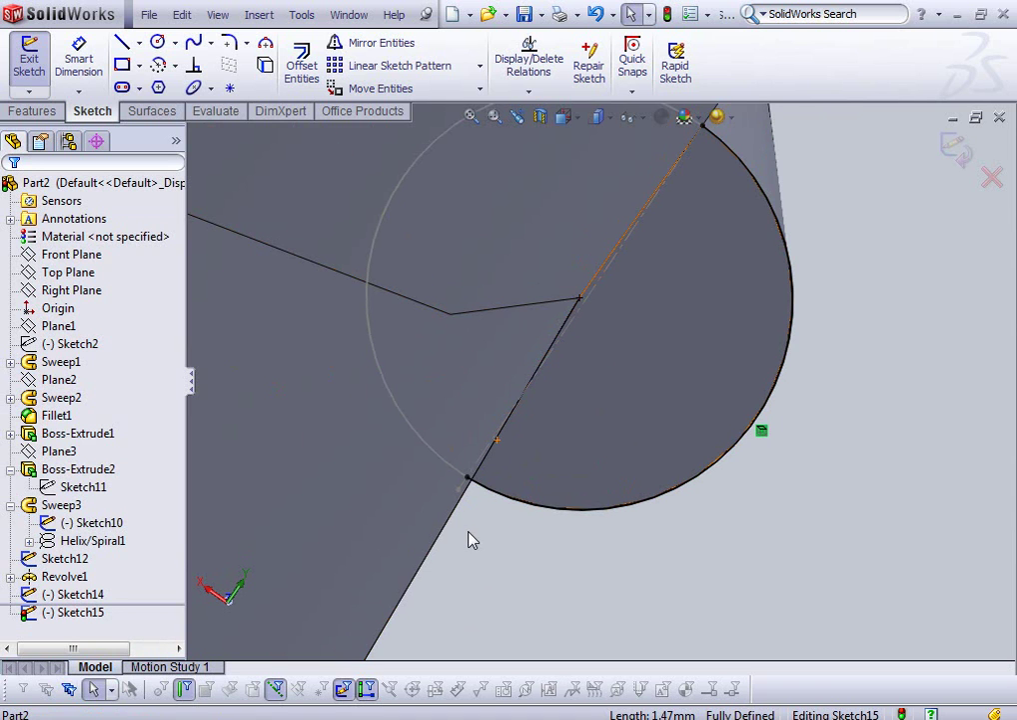
{"action": "left_click", "coordinate": [79, 618]}
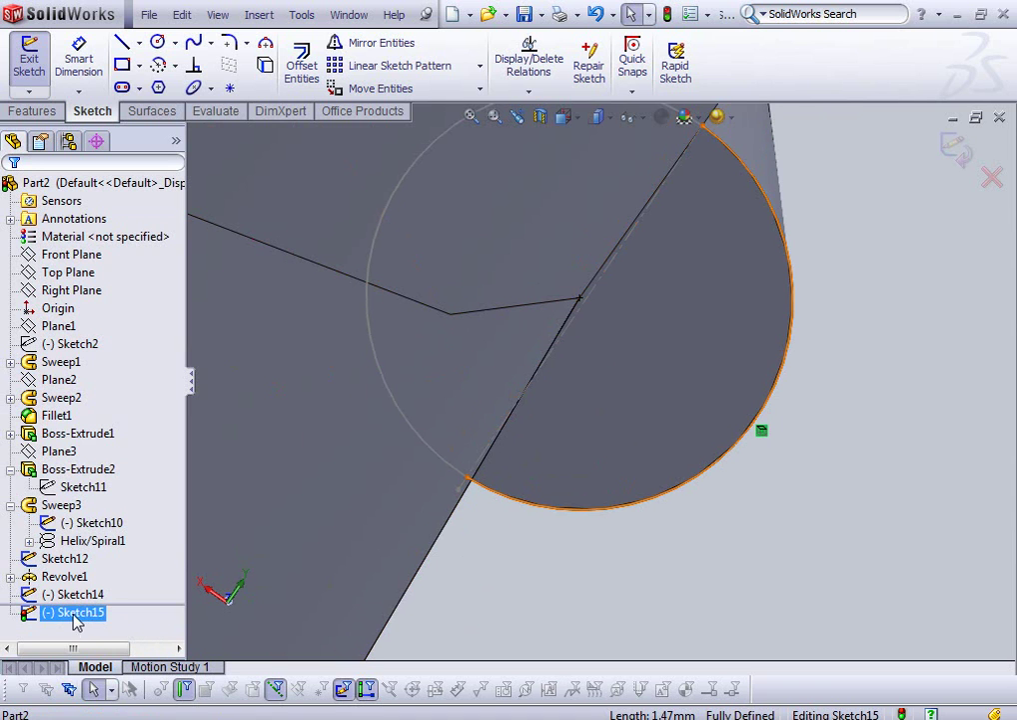
{"action": "key", "text": "Escape"}
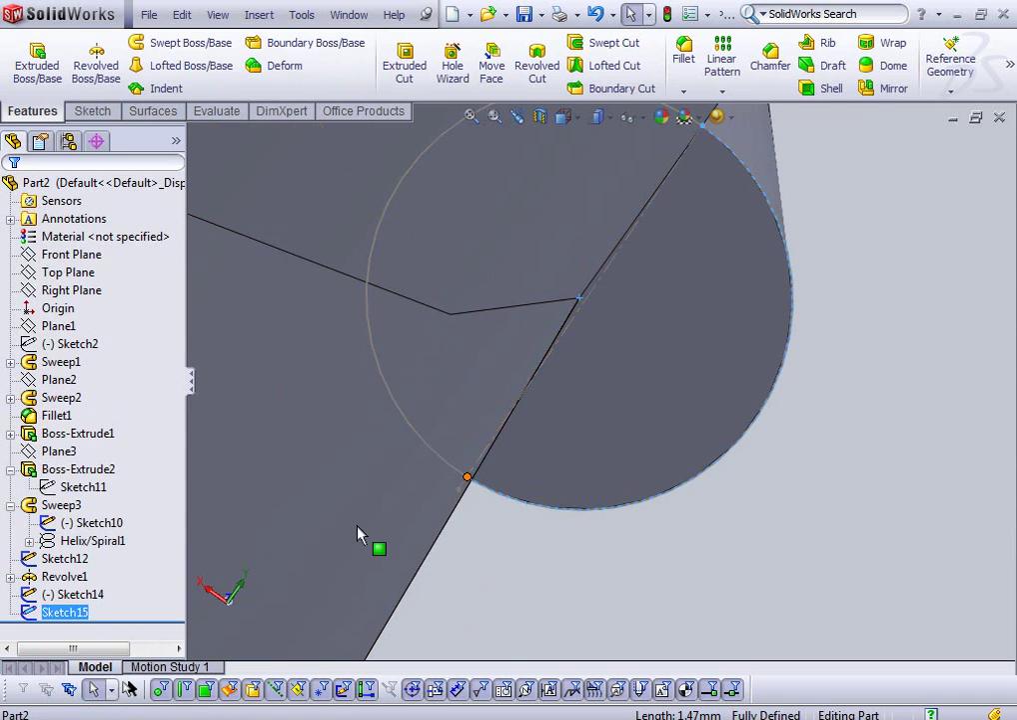
{"action": "left_click", "coordinate": [74, 594], "text": "ctrl"}
{"action": "left_click", "coordinate": [75, 593]}
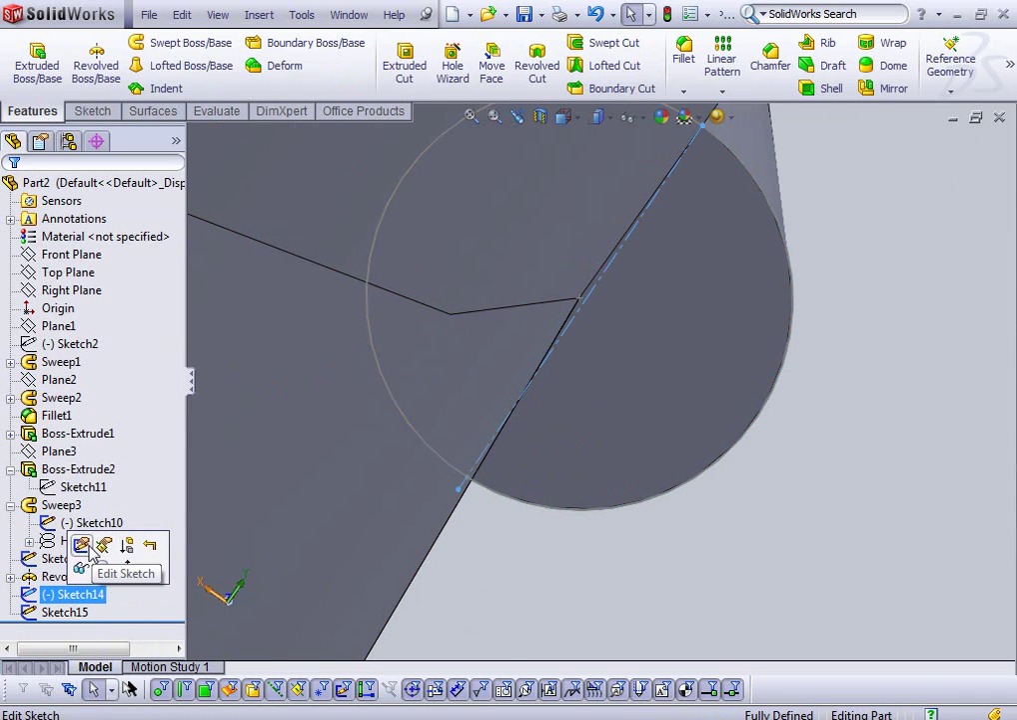
- Reopen Sketch14, make the centerline Vertical, and view the half-circle face Normal To
{"action": "left_click", "coordinate": [86, 548]}
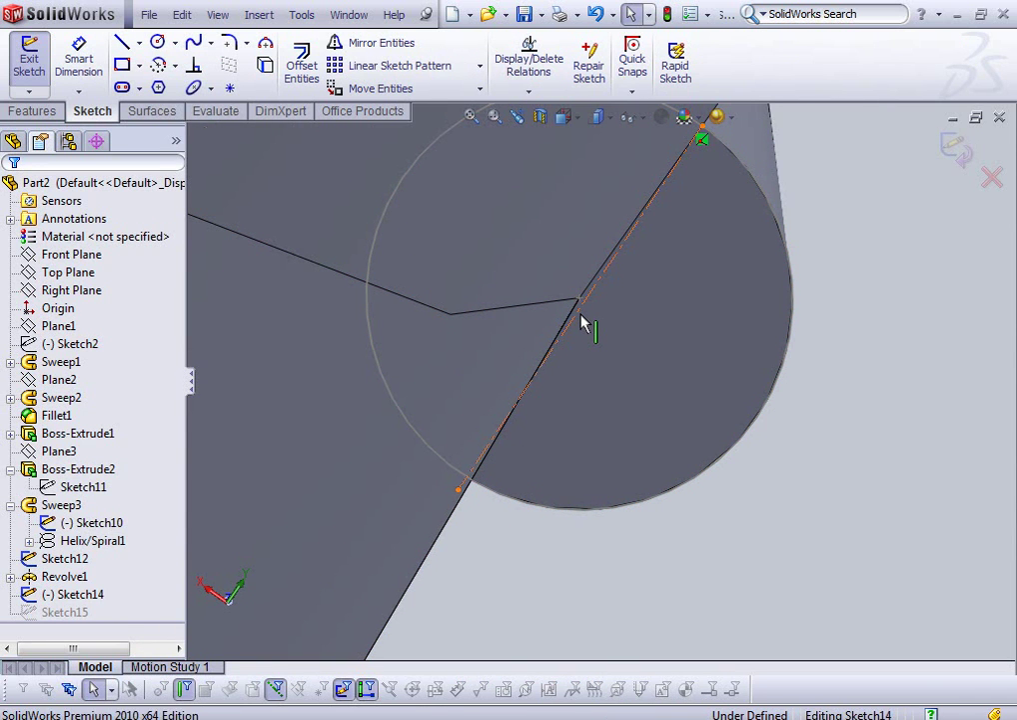
{"action": "left_click", "coordinate": [577, 325]}
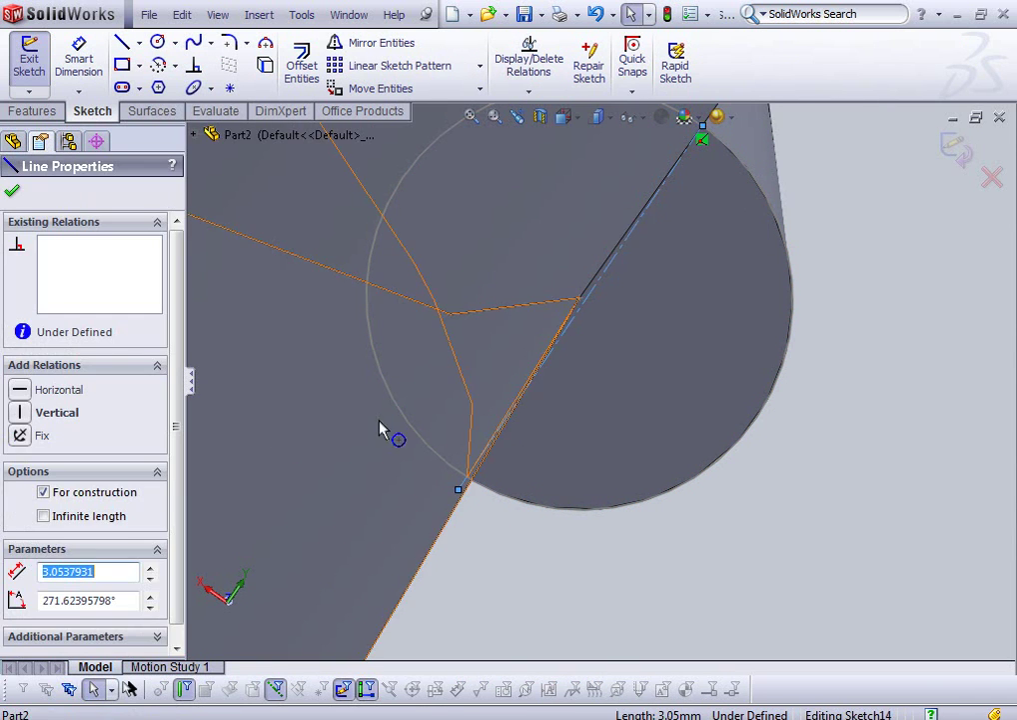
{"action": "left_click", "coordinate": [19, 414]}
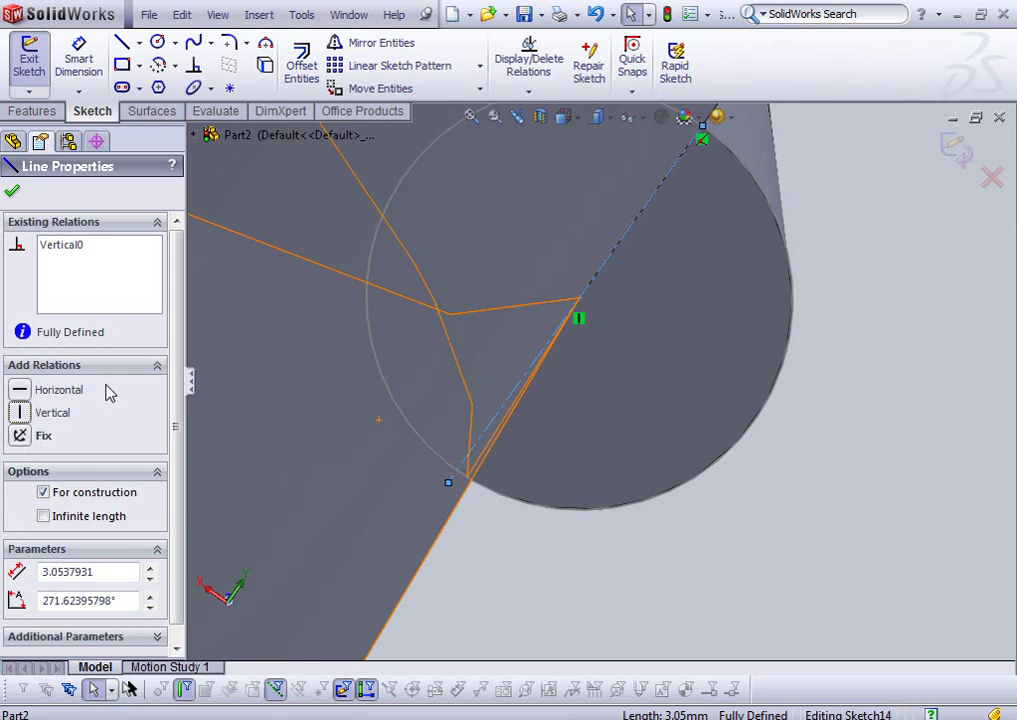
{"action": "left_click", "coordinate": [643, 369]}
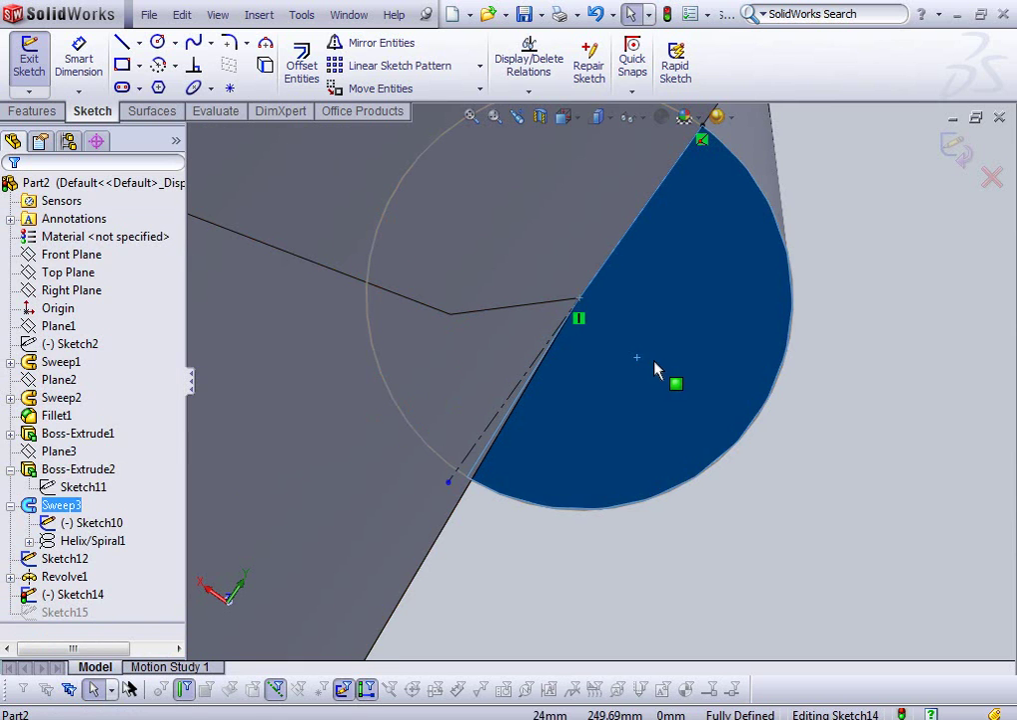
{"action": "key", "text": "space"}
{"action": "left_click", "coordinate": [708, 429]}
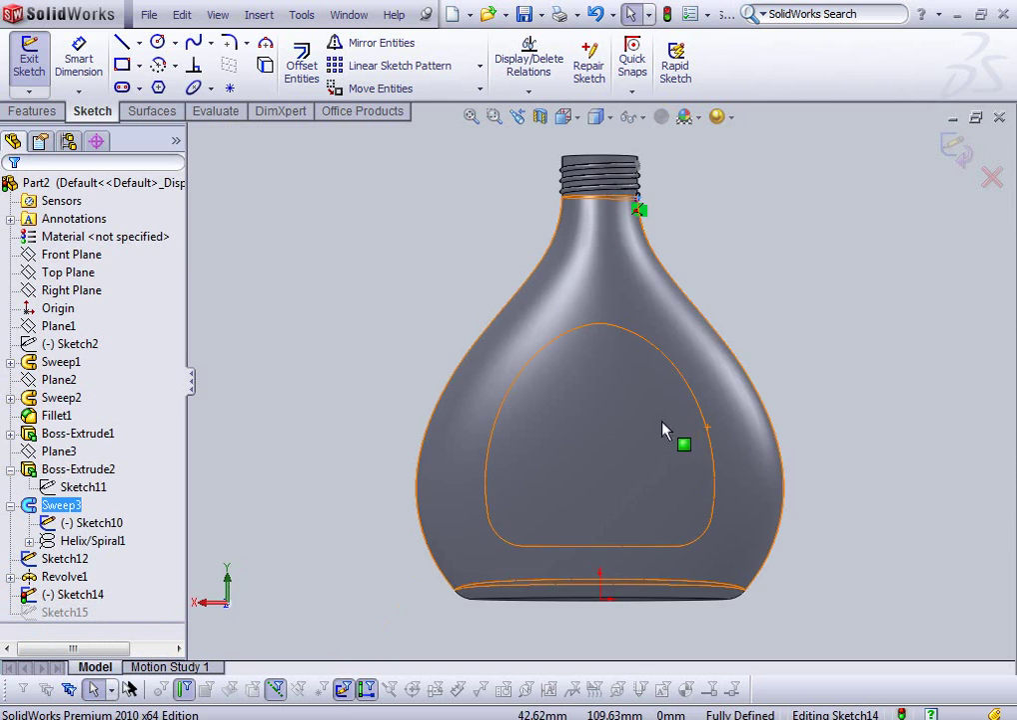
- Zoom in and delete the centerline's Vertical relation
{"action": "scroll", "coordinate": [641, 201], "scroll_direction": "down", "scroll_amount": 4}
{"action": "scroll", "coordinate": [617, 259], "scroll_direction": "down", "scroll_amount": 2}
{"action": "scroll", "coordinate": [606, 348], "scroll_direction": "down", "scroll_amount": 2}
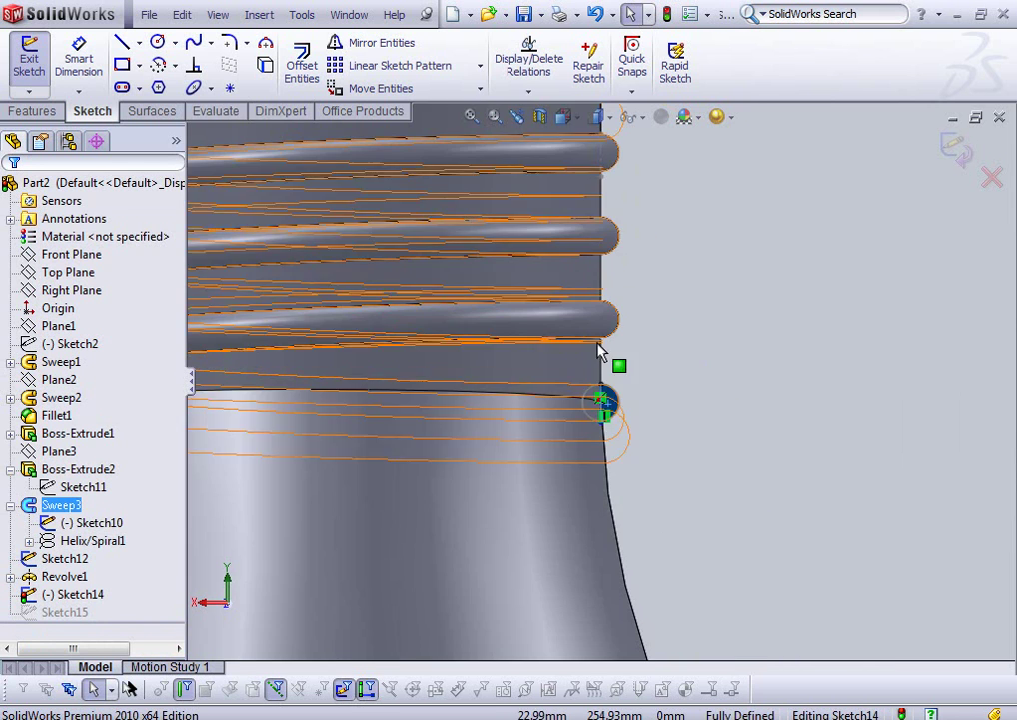
{"action": "scroll", "coordinate": [612, 445], "scroll_direction": "down", "scroll_amount": 2}
{"action": "scroll", "coordinate": [614, 496], "scroll_direction": "down", "scroll_amount": 2}
{"action": "scroll", "coordinate": [613, 497], "scroll_direction": "down", "scroll_amount": 3}
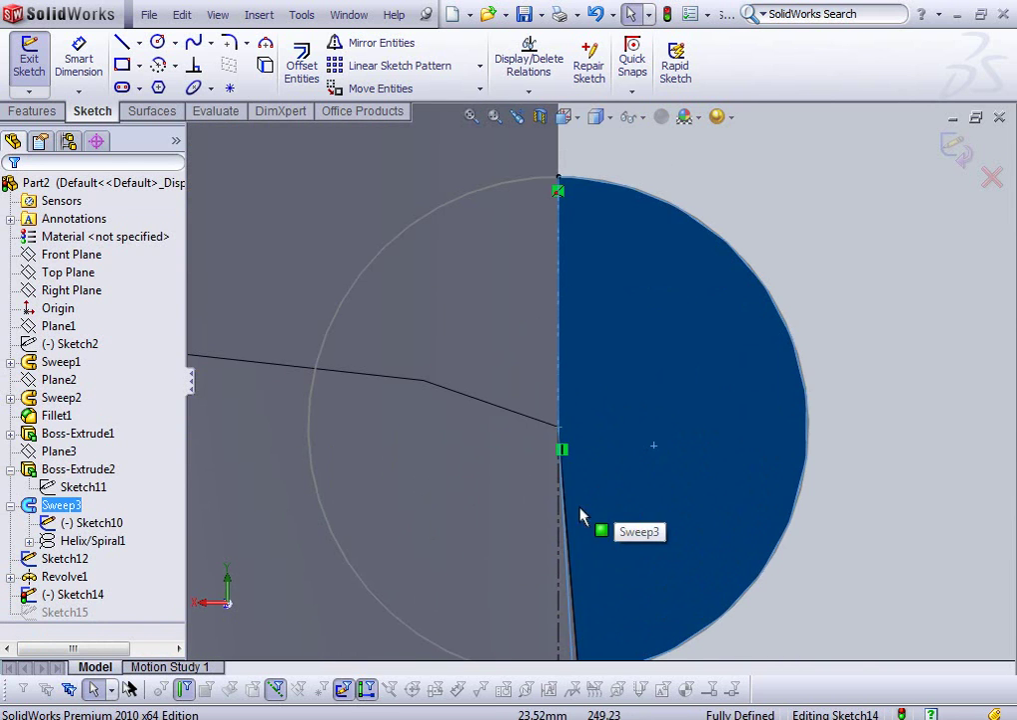
{"action": "scroll", "coordinate": [595, 395], "scroll_direction": "up", "scroll_amount": 2}
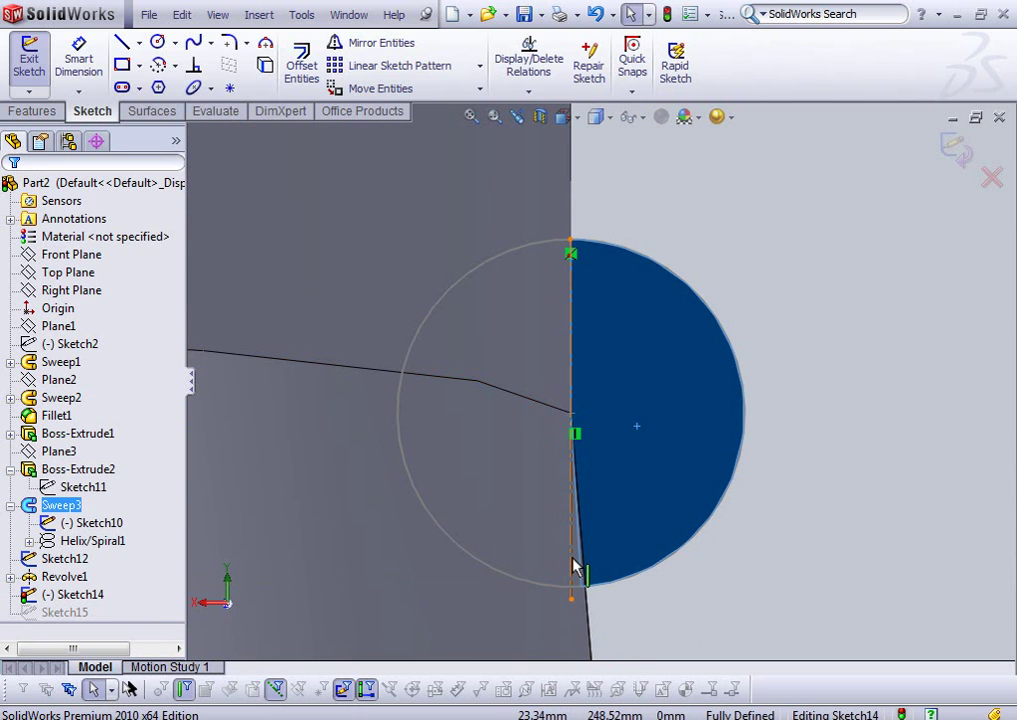
{"action": "left_click", "coordinate": [572, 565]}
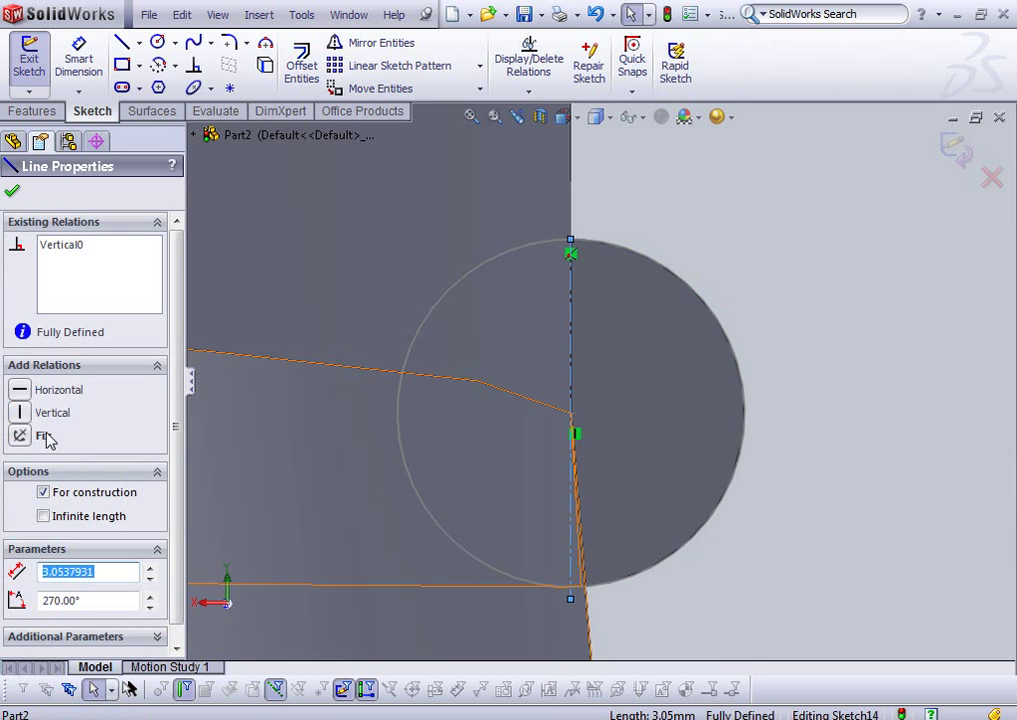
{"action": "left_click", "coordinate": [60, 245]}
{"action": "key", "text": "Delete"}
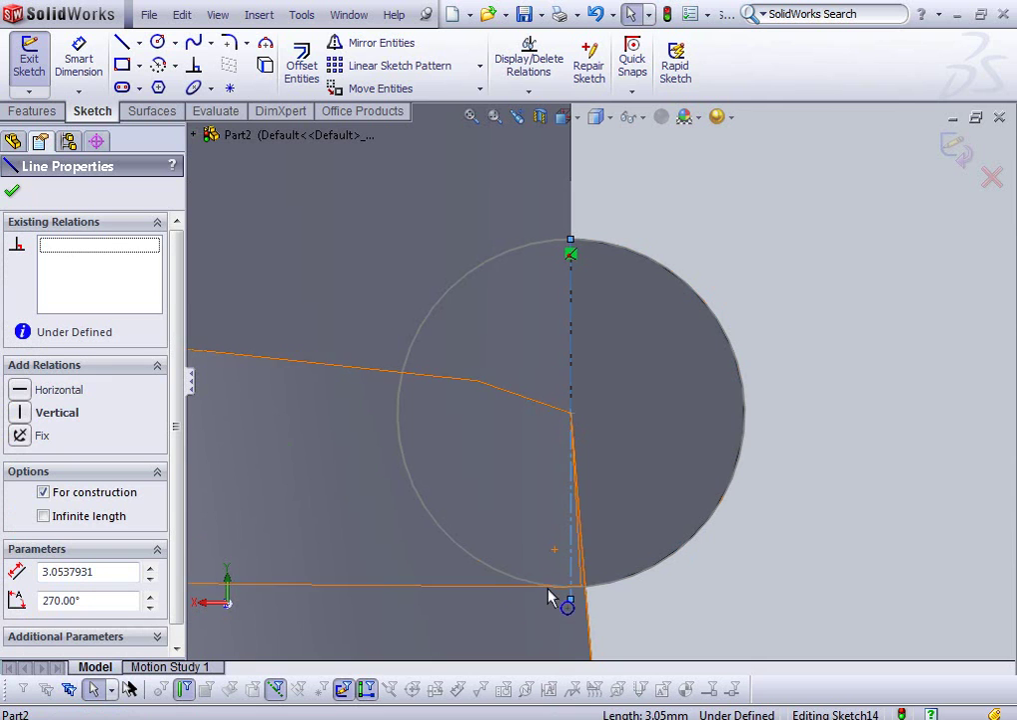
- Drag the centerline's lower end onto the sloped neck edge and exit Sketch14
{"action": "mouse_move", "coordinate": [572, 597]}
{"action": "left_mouse_down"}
{"action": "mouse_move", "coordinate": [599, 617]}
{"action": "mouse_move", "coordinate": [585, 614]}
{"action": "left_mouse_up"}
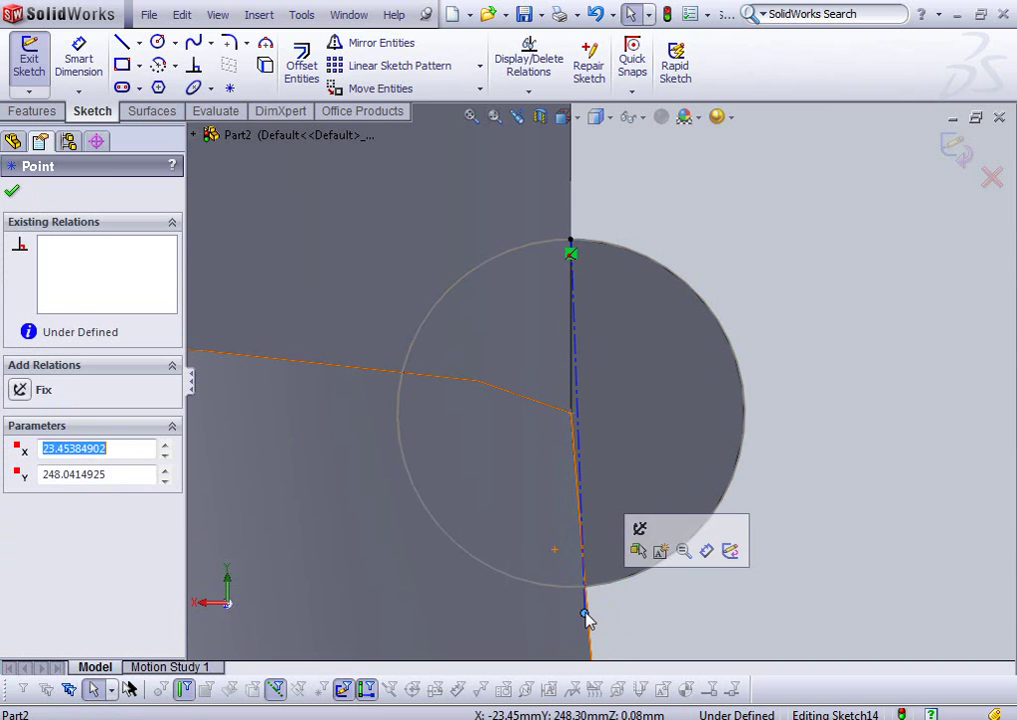
{"action": "left_click", "coordinate": [964, 163]}
{"action": "mouse_move", "coordinate": [757, 416]}
{"action": "middle_mouse_down"}
{"action": "mouse_move", "coordinate": [697, 388]}
{"action": "mouse_move", "coordinate": [677, 427]}
{"action": "mouse_move", "coordinate": [727, 454]}
{"action": "mouse_move", "coordinate": [708, 442]}
{"action": "mouse_move", "coordinate": [709, 426]}
{"action": "mouse_move", "coordinate": [753, 448]}
{"action": "mouse_move", "coordinate": [732, 431]}
{"action": "mouse_move", "coordinate": [707, 433]}
{"action": "middle_mouse_up"}
{"action": "mouse_move", "coordinate": [617, 455]}
{"action": "middle_mouse_down"}
{"action": "mouse_move", "coordinate": [568, 427]}
{"action": "mouse_move", "coordinate": [514, 473]}
{"action": "mouse_move", "coordinate": [512, 464]}
{"action": "mouse_move", "coordinate": [545, 479]}
{"action": "mouse_move", "coordinate": [519, 470]}
{"action": "middle_mouse_up"}
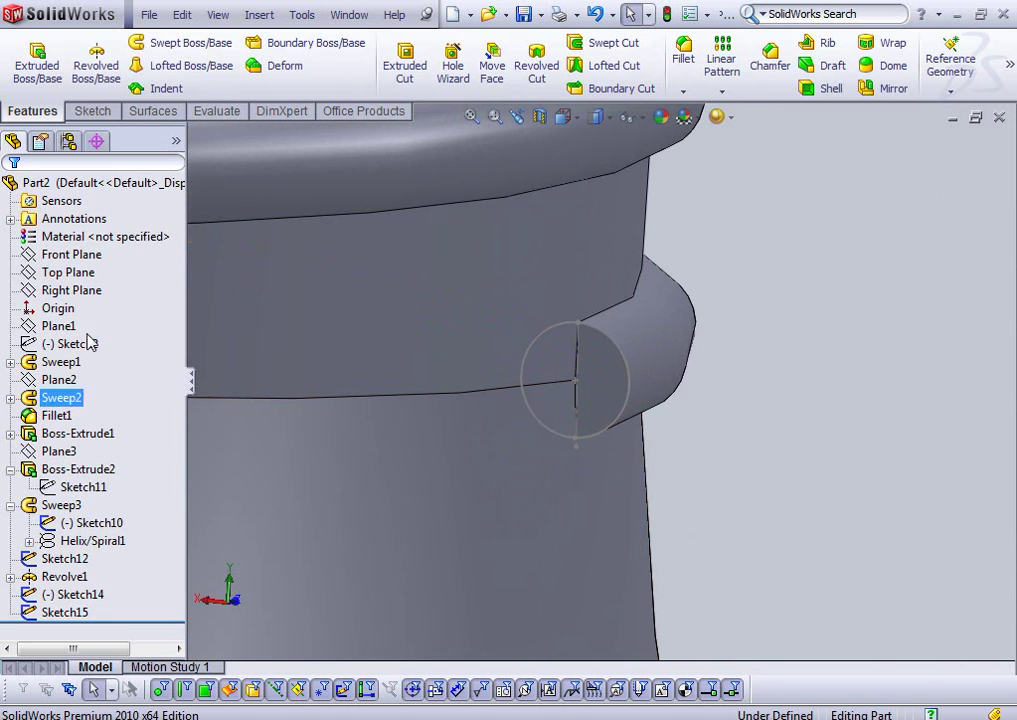
- Revolve the semicircle region 360° about its straight sketch line to dome the thread's other end
{"action": "left_click", "coordinate": [95, 63]}
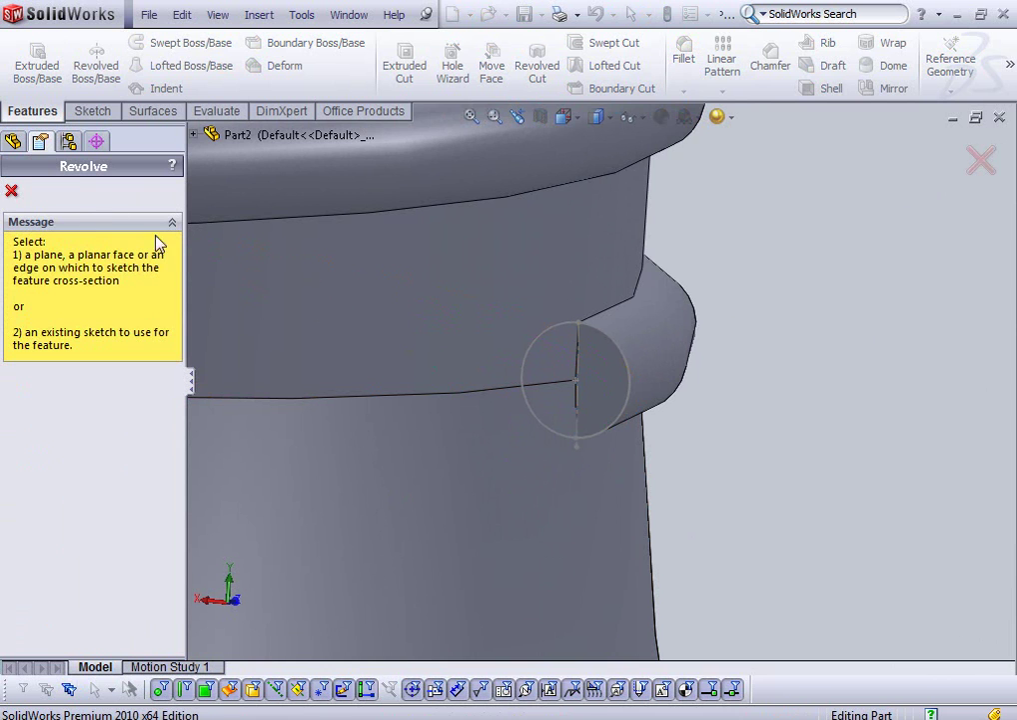
{"action": "left_click", "coordinate": [12, 192]}
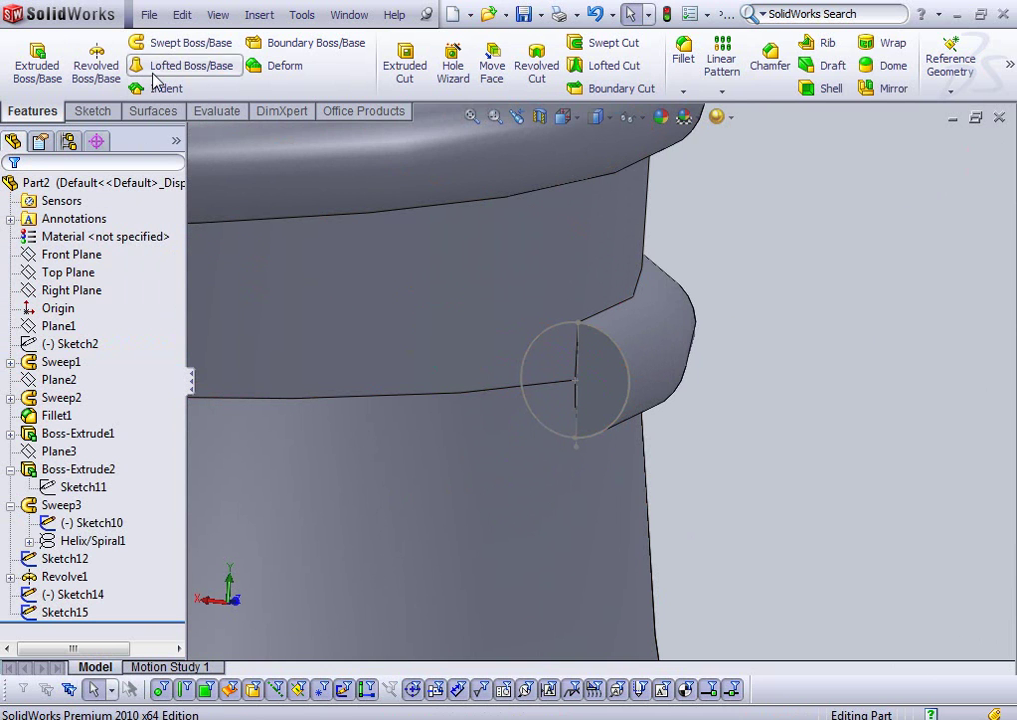
{"action": "left_click", "coordinate": [94, 64]}
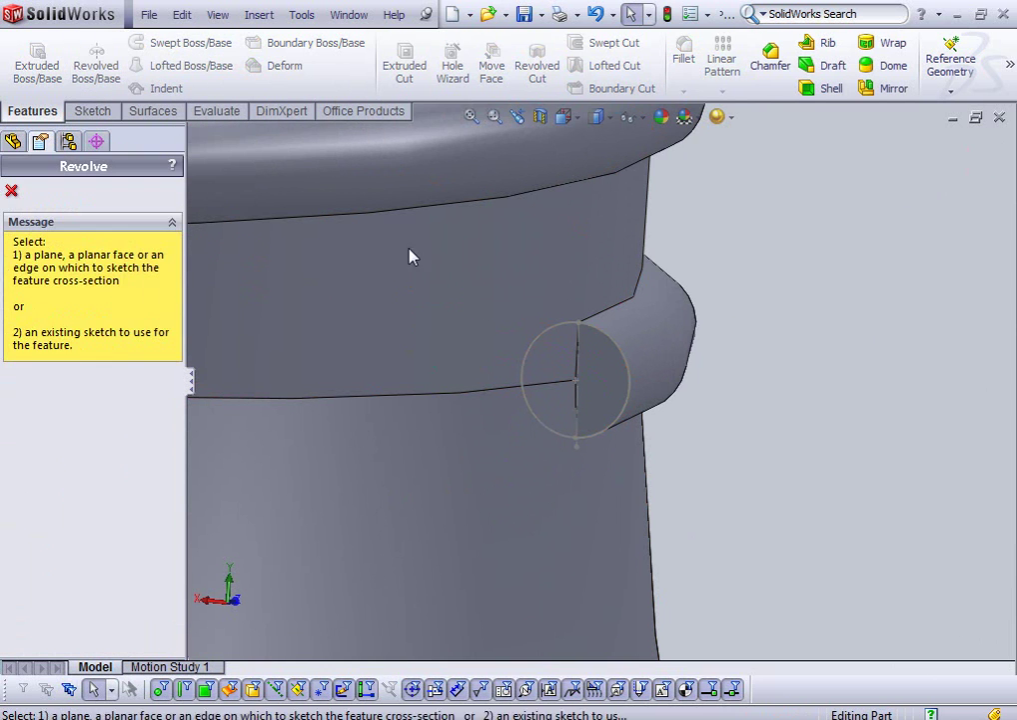
{"action": "left_click", "coordinate": [578, 418]}
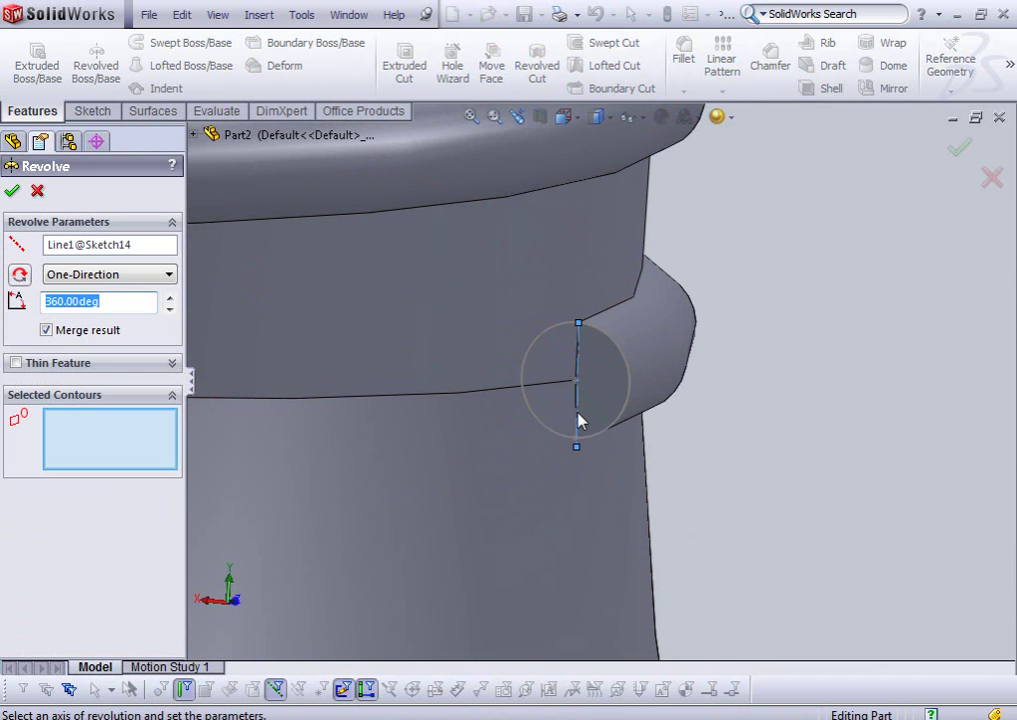
{"action": "left_click", "coordinate": [625, 384]}
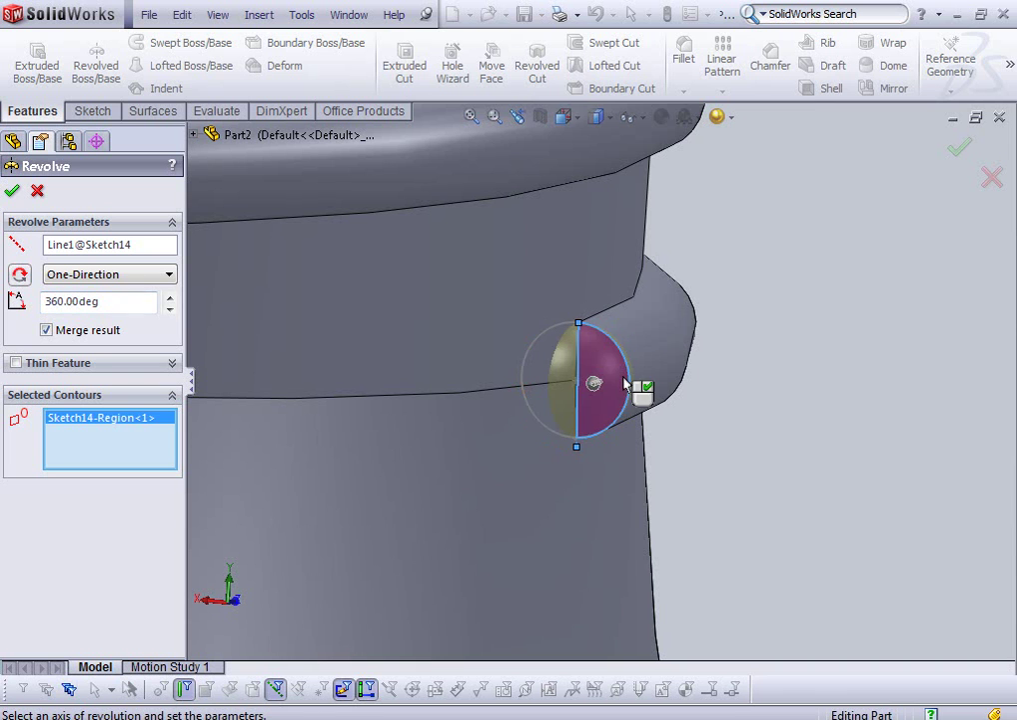
{"action": "left_click", "coordinate": [13, 190]}
{"action": "mouse_move", "coordinate": [455, 375]}
{"action": "middle_mouse_down"}
{"action": "mouse_move", "coordinate": [455, 441]}
{"action": "mouse_move", "coordinate": [517, 512]}
{"action": "middle_mouse_up"}
- Hide Sketch15 and Sketch10 from the model
{"action": "left_click", "coordinate": [65, 593]}
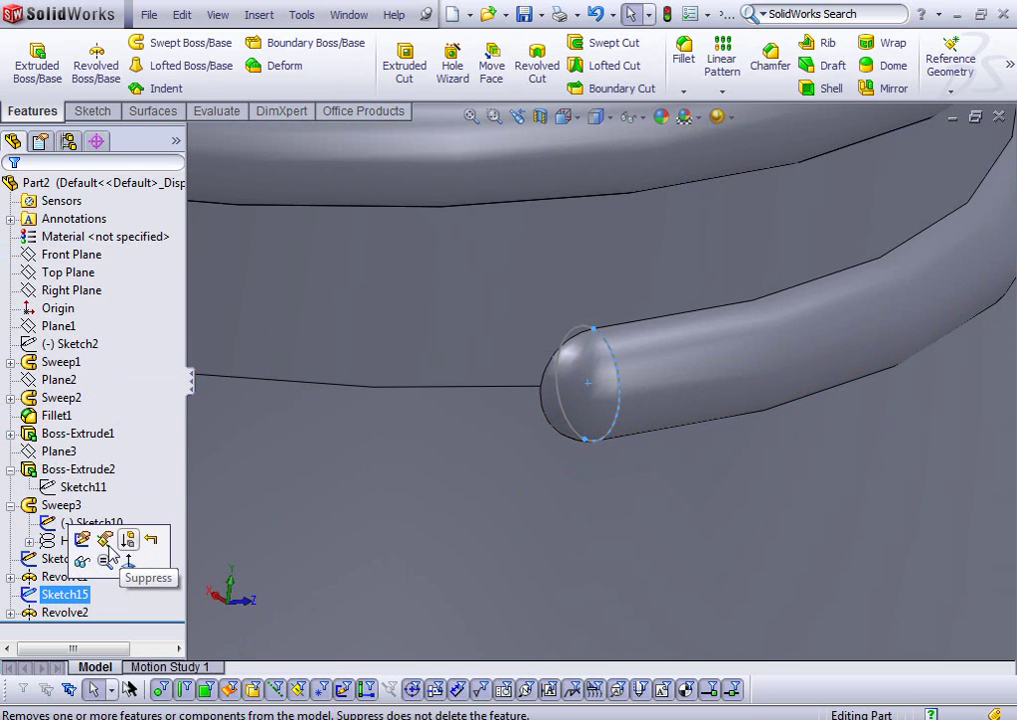
{"action": "left_click", "coordinate": [88, 562]}
{"action": "left_click", "coordinate": [70, 522]}
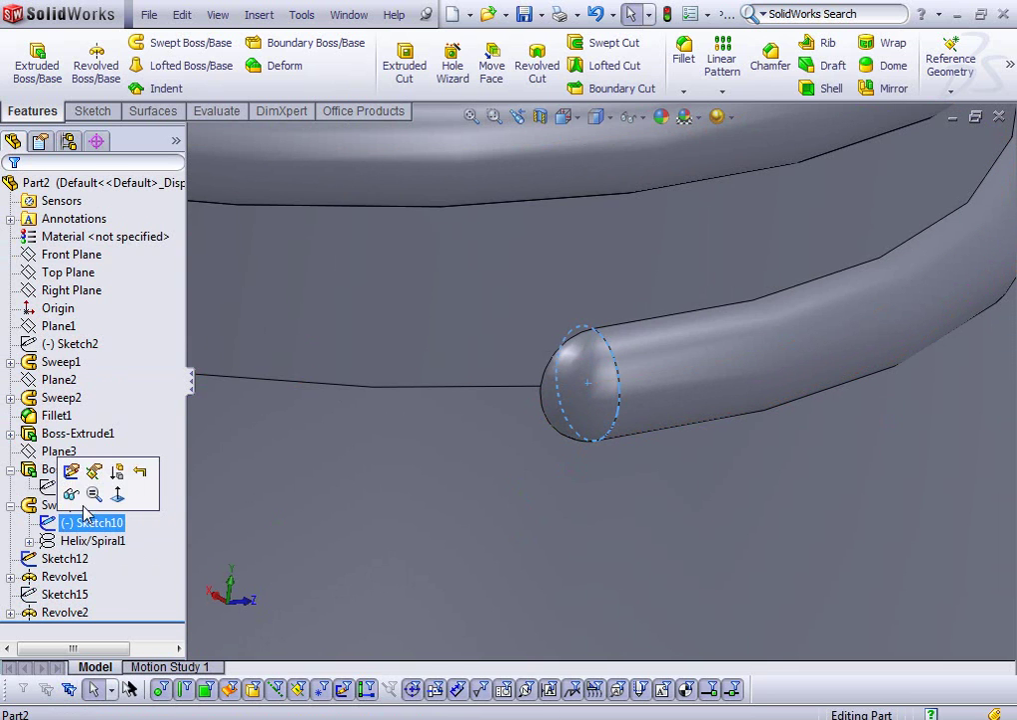
{"action": "left_click", "coordinate": [64, 558]}
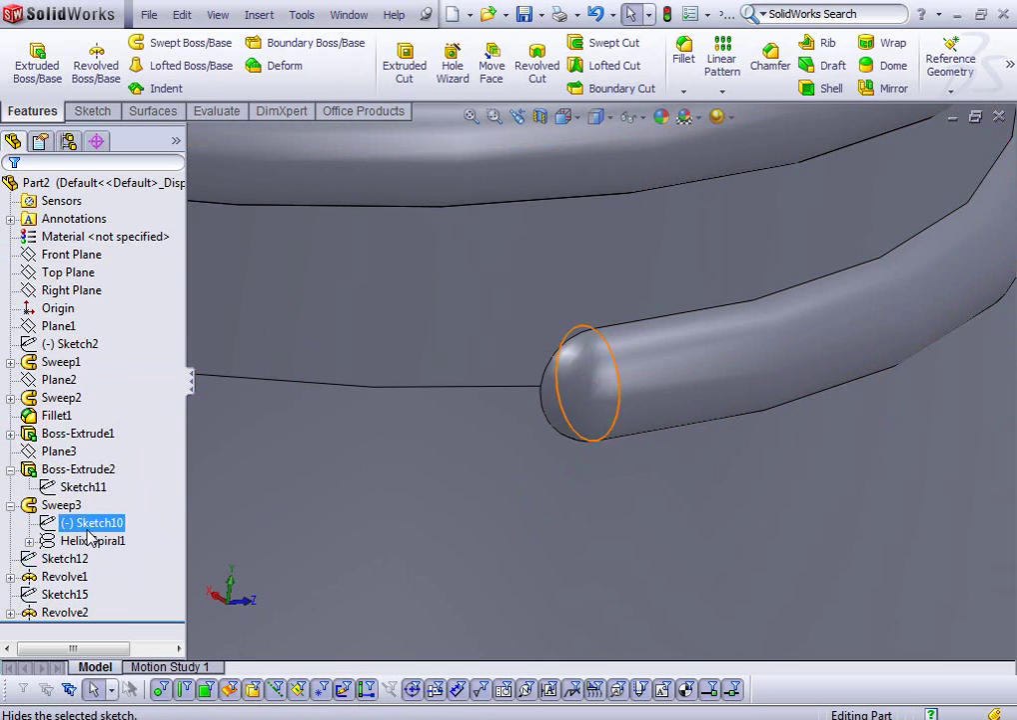
{"action": "scroll", "coordinate": [556, 585], "scroll_direction": "up", "scroll_amount": 5}
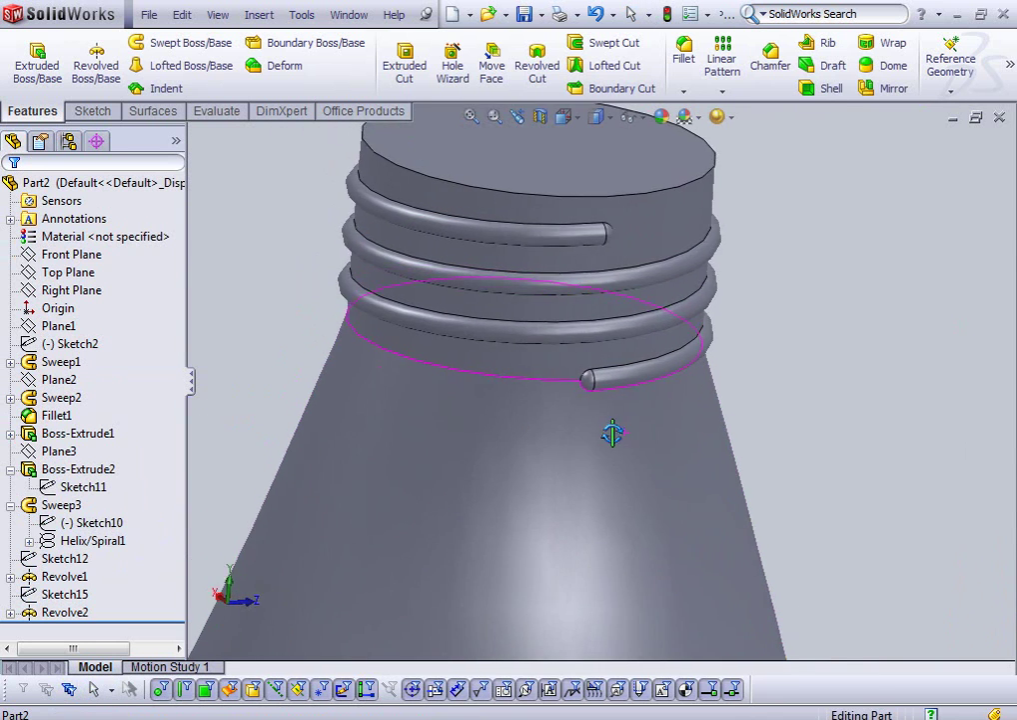
- Orbit and zoom around the neck to inspect the domed thread end, selecting Boss-Extrude2
{"action": "mouse_move", "coordinate": [577, 397]}
{"action": "middle_mouse_down"}
{"action": "mouse_move", "coordinate": [874, 441]}
{"action": "mouse_move", "coordinate": [462, 420]}
{"action": "mouse_move", "coordinate": [454, 460]}
{"action": "middle_mouse_up"}
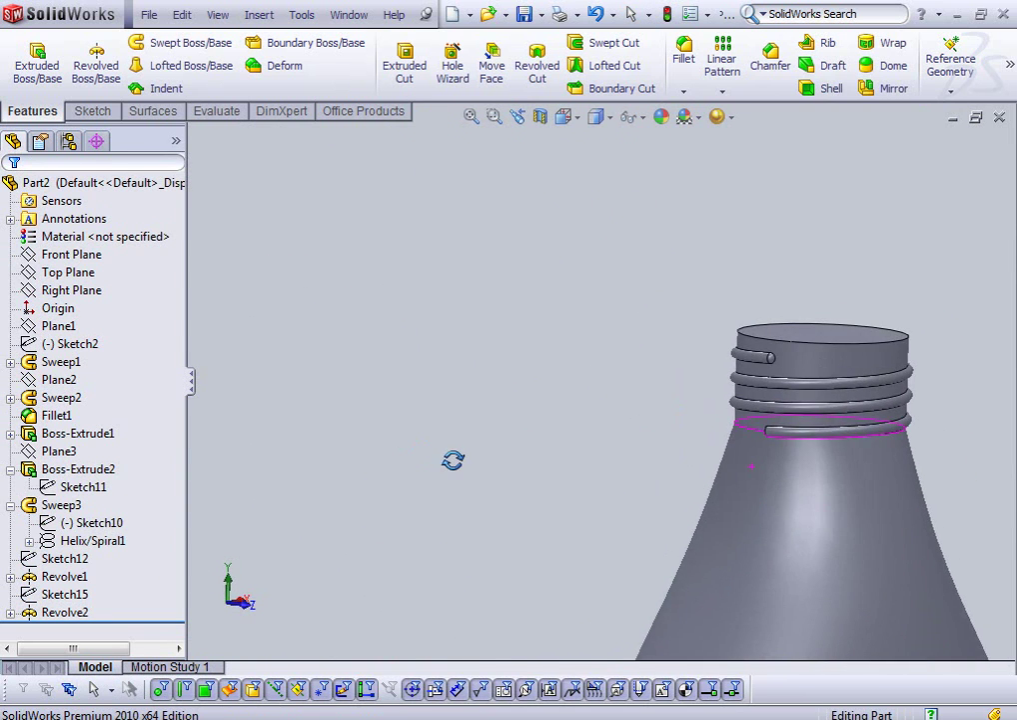
{"action": "mouse_move", "coordinate": [764, 497]}
{"action": "middle_mouse_down"}
{"action": "mouse_move", "coordinate": [812, 486]}
{"action": "mouse_move", "coordinate": [949, 532]}
{"action": "middle_mouse_up"}
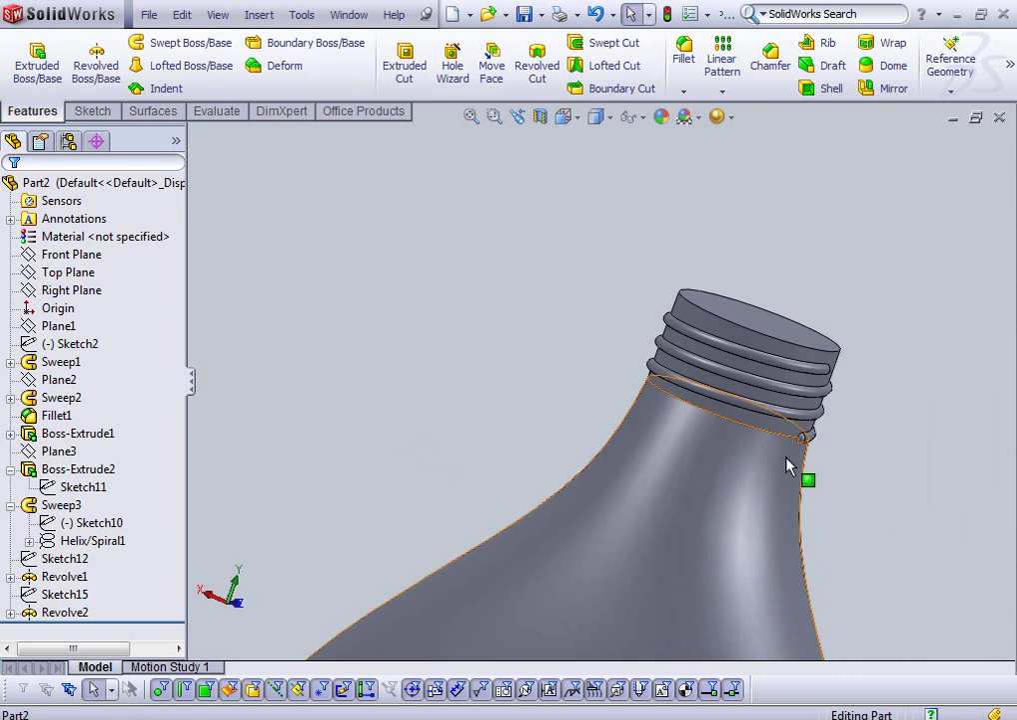
{"action": "scroll", "coordinate": [791, 466], "scroll_direction": "down", "scroll_amount": 5}
{"action": "scroll", "coordinate": [764, 428], "scroll_direction": "down", "scroll_amount": 2}
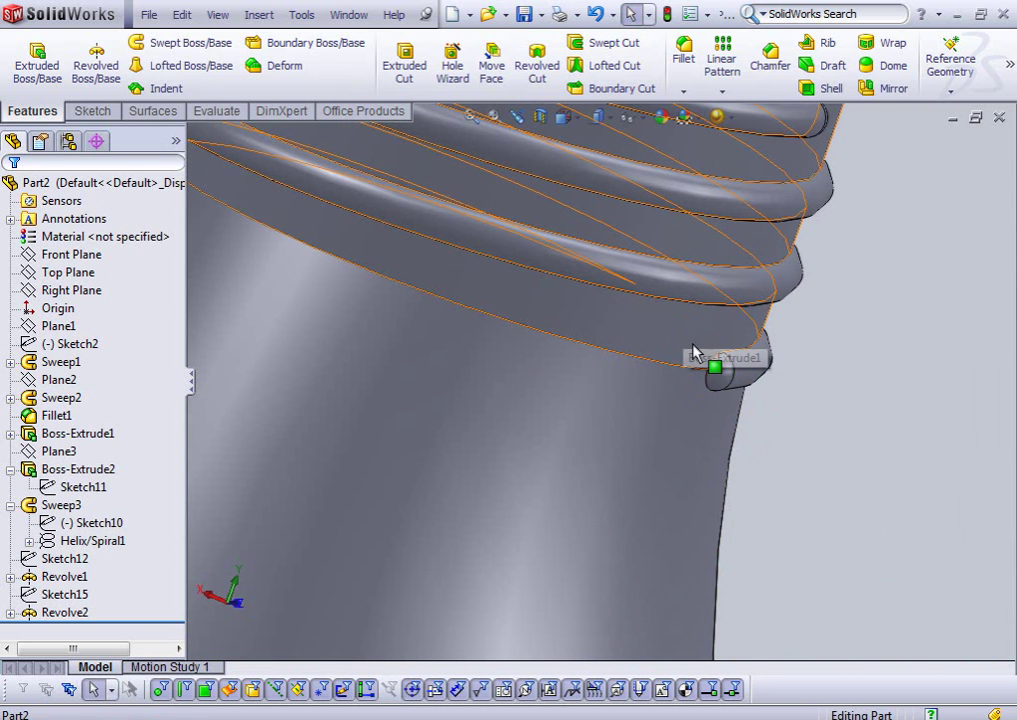
{"action": "mouse_move", "coordinate": [708, 372]}
{"action": "middle_mouse_down"}
{"action": "mouse_move", "coordinate": [784, 448]}
{"action": "mouse_move", "coordinate": [748, 439]}
{"action": "middle_mouse_up"}
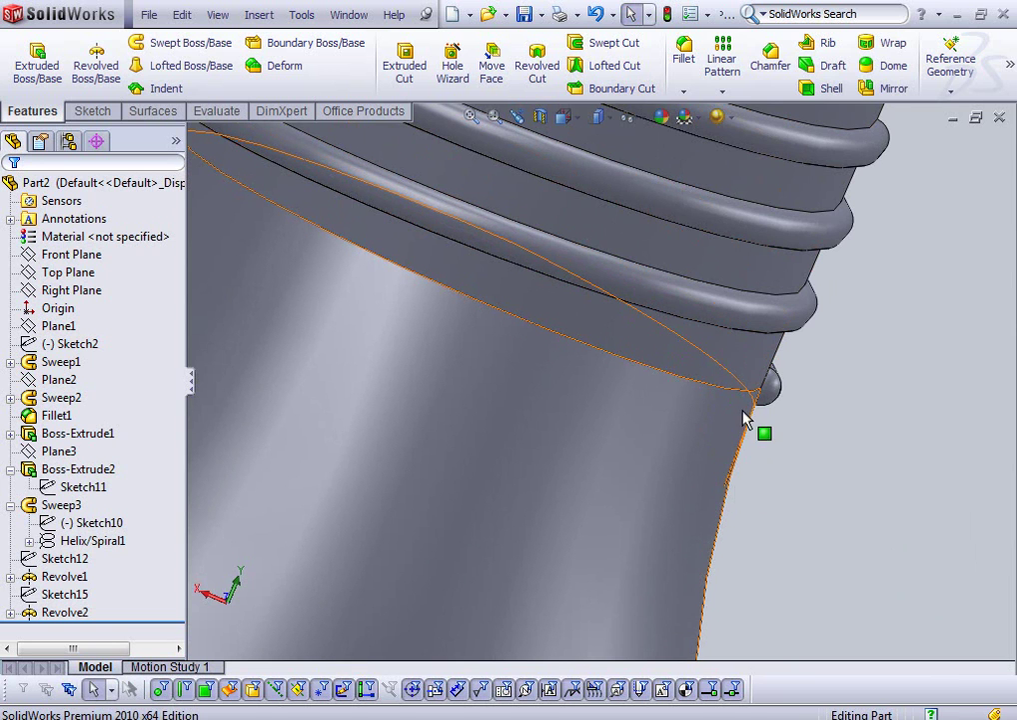
{"action": "left_click", "coordinate": [53, 476]}
{"action": "scroll", "coordinate": [775, 388], "scroll_direction": "down", "scroll_amount": 2}
{"action": "scroll", "coordinate": [725, 418], "scroll_direction": "up", "scroll_amount": 5}
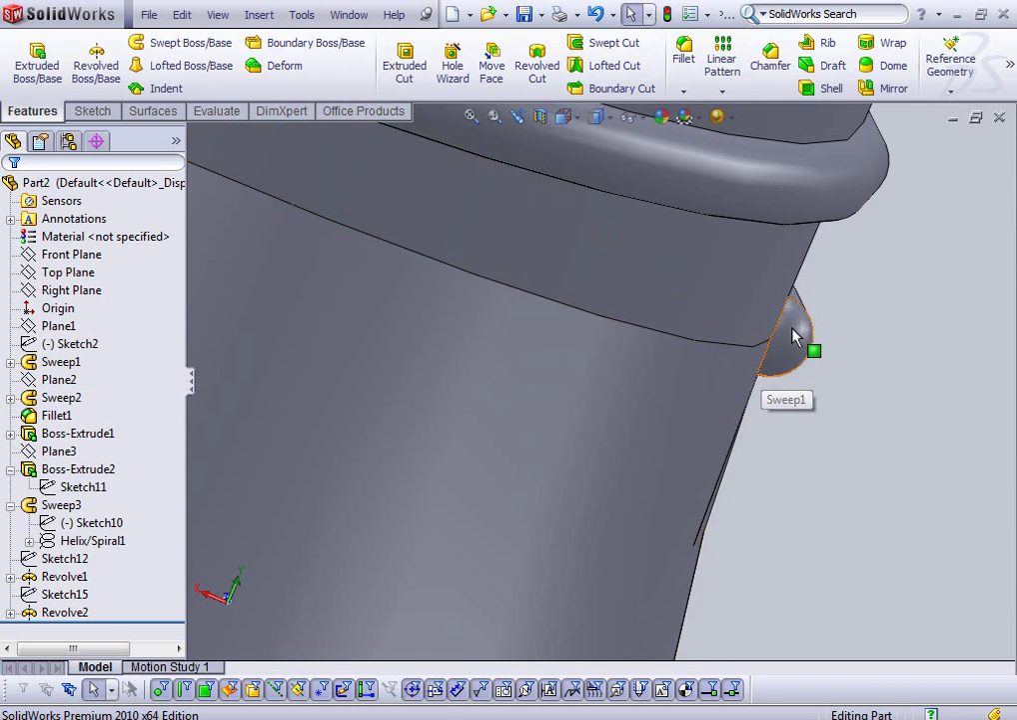
{"action": "middle_click_drag", "start_coordinate": [679, 254], "coordinate": [715, 299]}
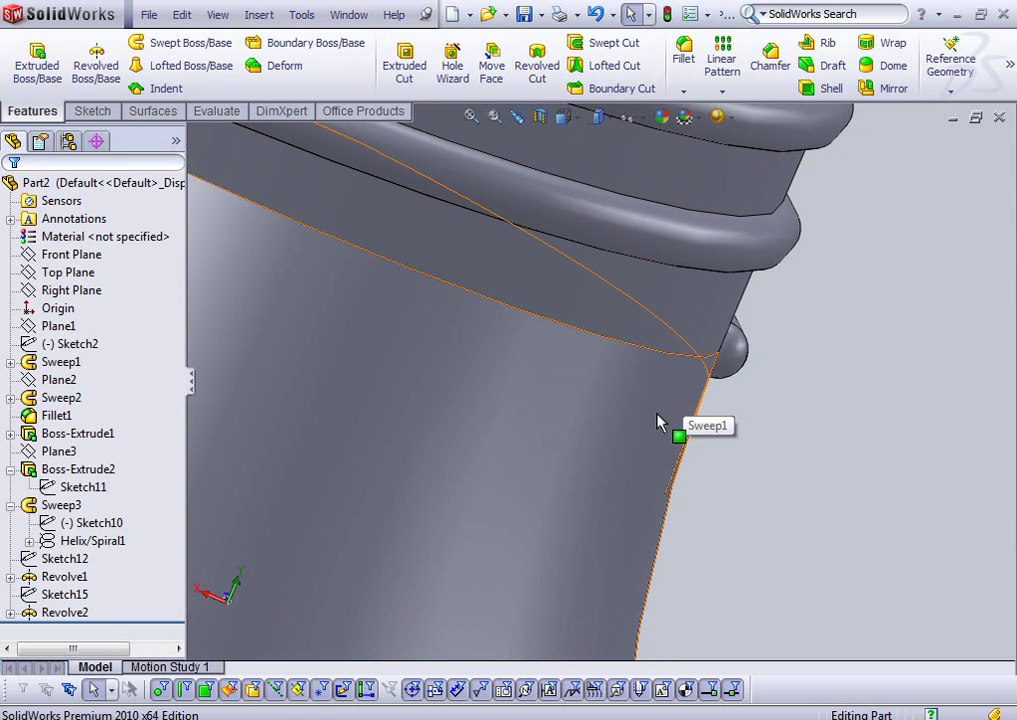
{"action": "left_click", "coordinate": [76, 475]}
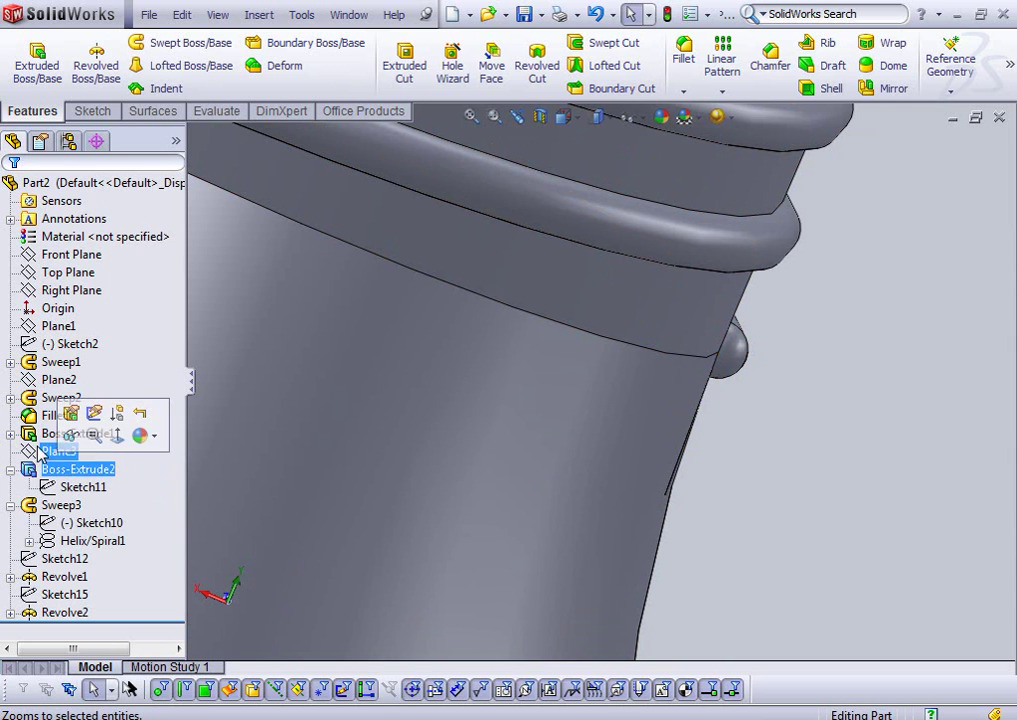
- Open Boss-Extrude1 for editing, leave it unchanged, and orbit around the neck
{"action": "left_click", "coordinate": [70, 433]}
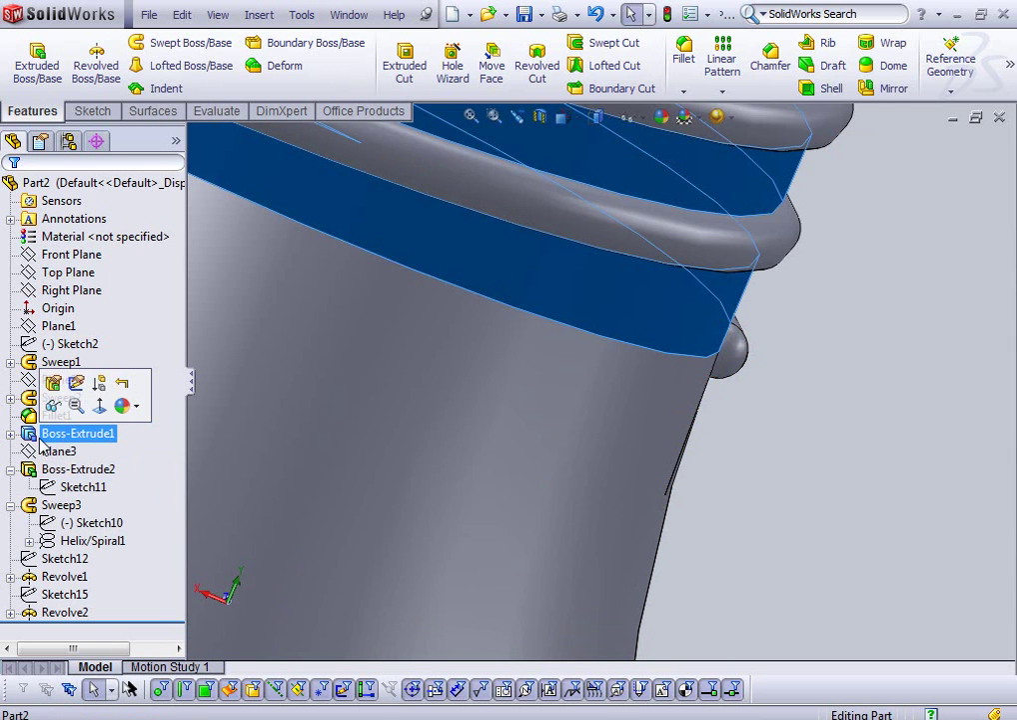
{"action": "left_click", "coordinate": [53, 384]}
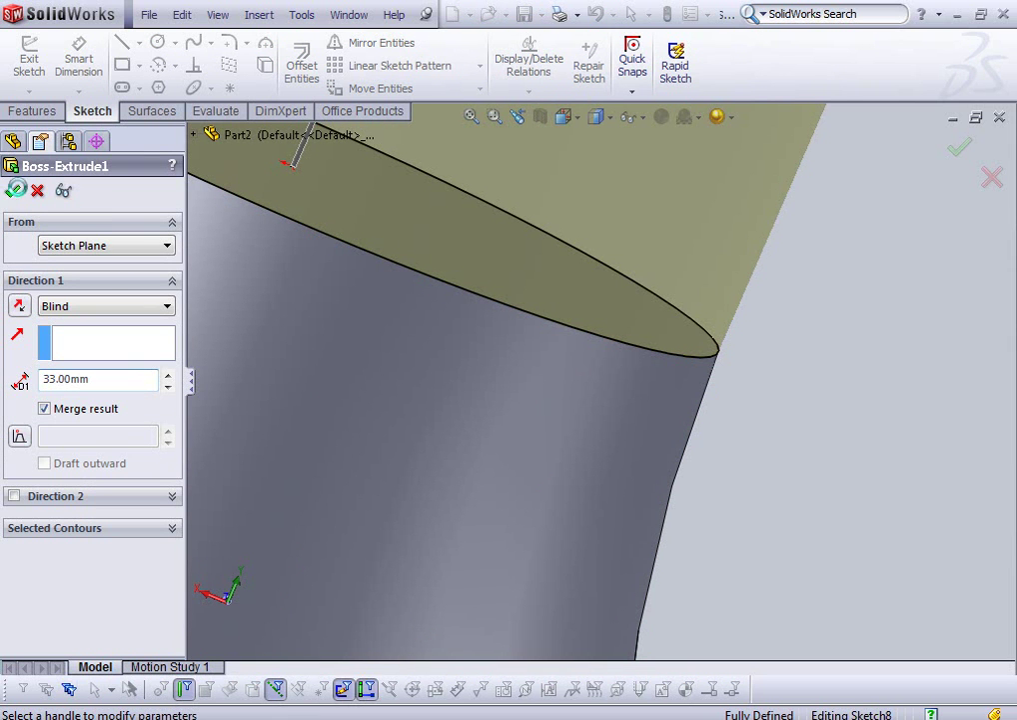
{"action": "key", "text": "Return"}
{"action": "mouse_move", "coordinate": [701, 485]}
{"action": "middle_mouse_down"}
{"action": "mouse_move", "coordinate": [786, 439]}
{"action": "mouse_move", "coordinate": [687, 425]}
{"action": "middle_mouse_up"}
{"action": "scroll", "coordinate": [688, 425], "scroll_direction": "up", "scroll_amount": 3}
{"action": "scroll", "coordinate": [595, 362], "scroll_direction": "up", "scroll_amount": 2}
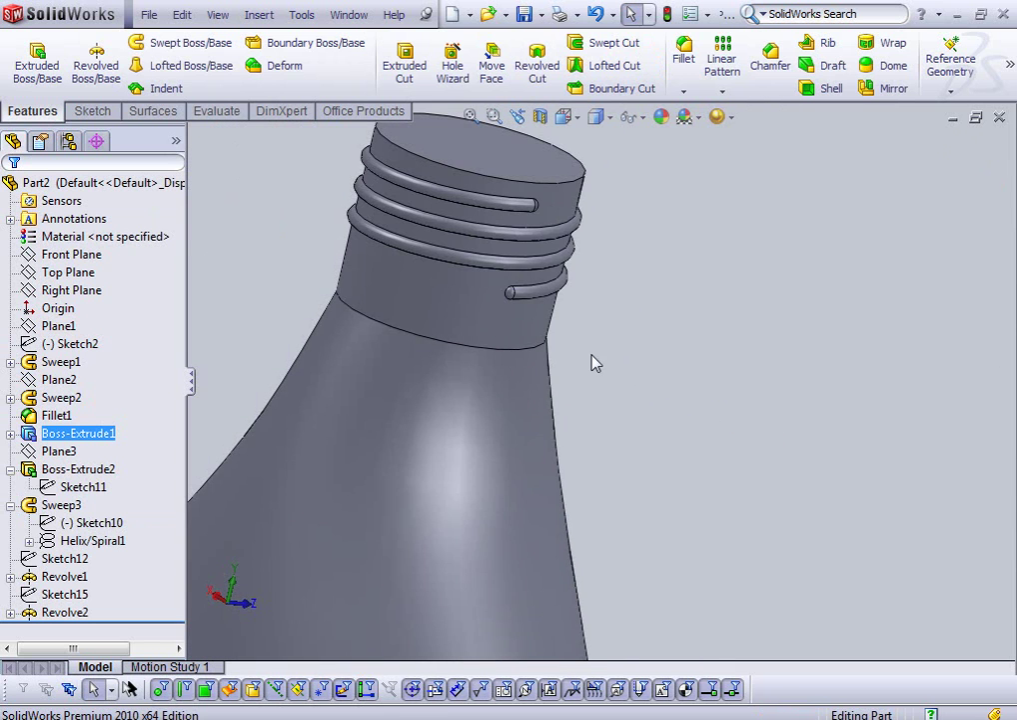
{"action": "middle_click_drag", "start_coordinate": [596, 362], "coordinate": [628, 374]}
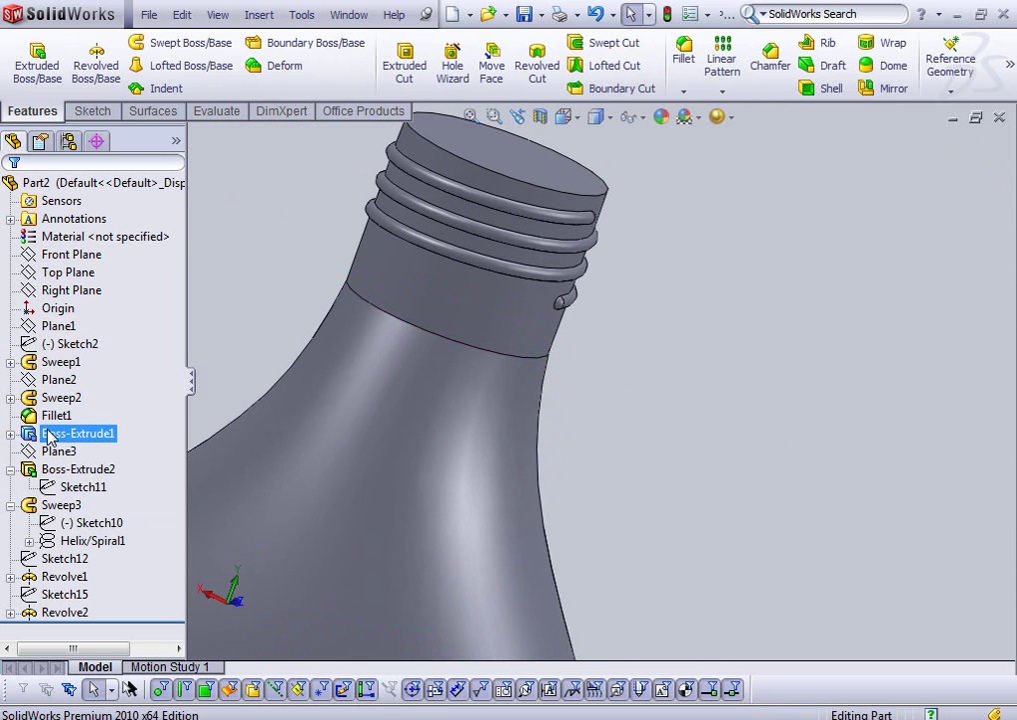
- Change the Boss-Extrude1 neck depth to 31 mm and accept
{"action": "left_click", "coordinate": [48, 435]}
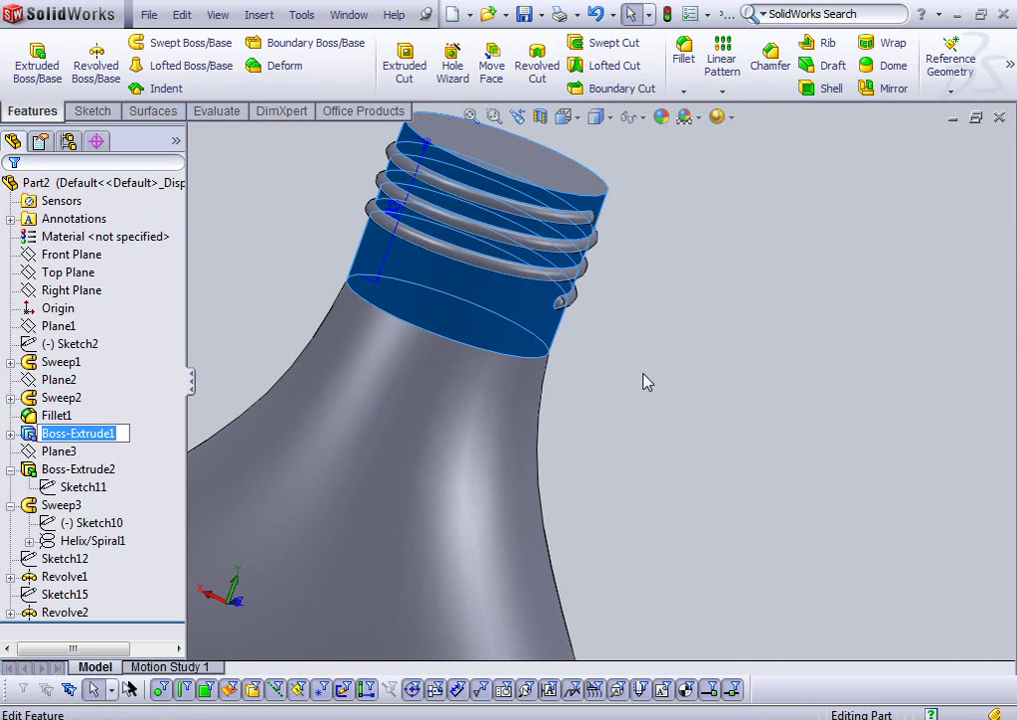
{"action": "left_click", "coordinate": [33, 436]}
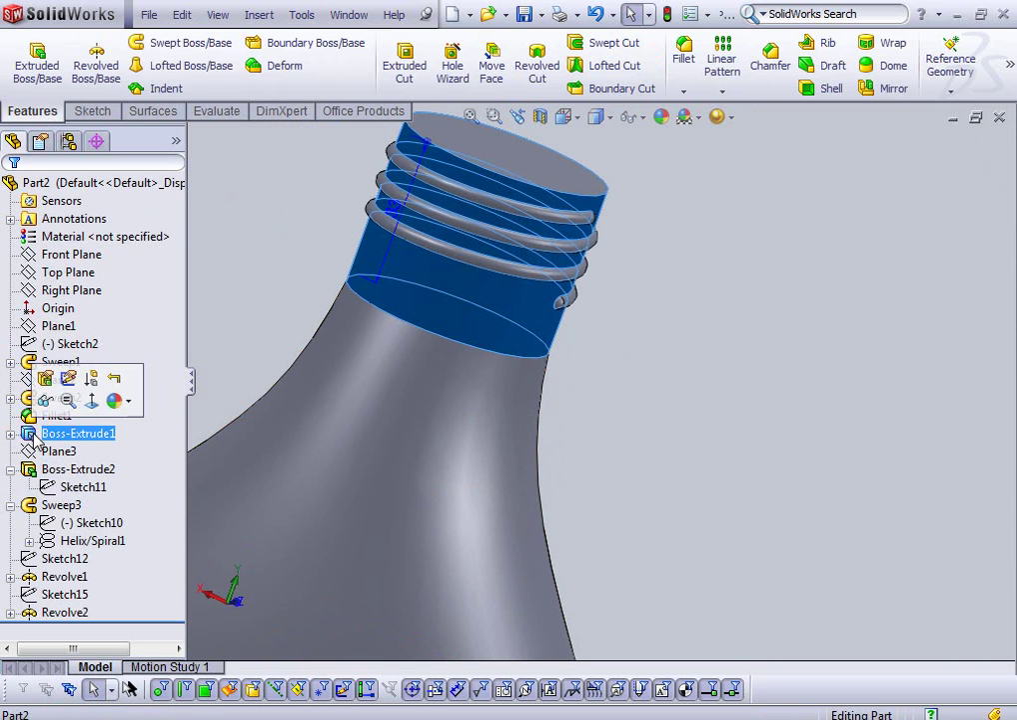
{"action": "left_click", "coordinate": [41, 396]}
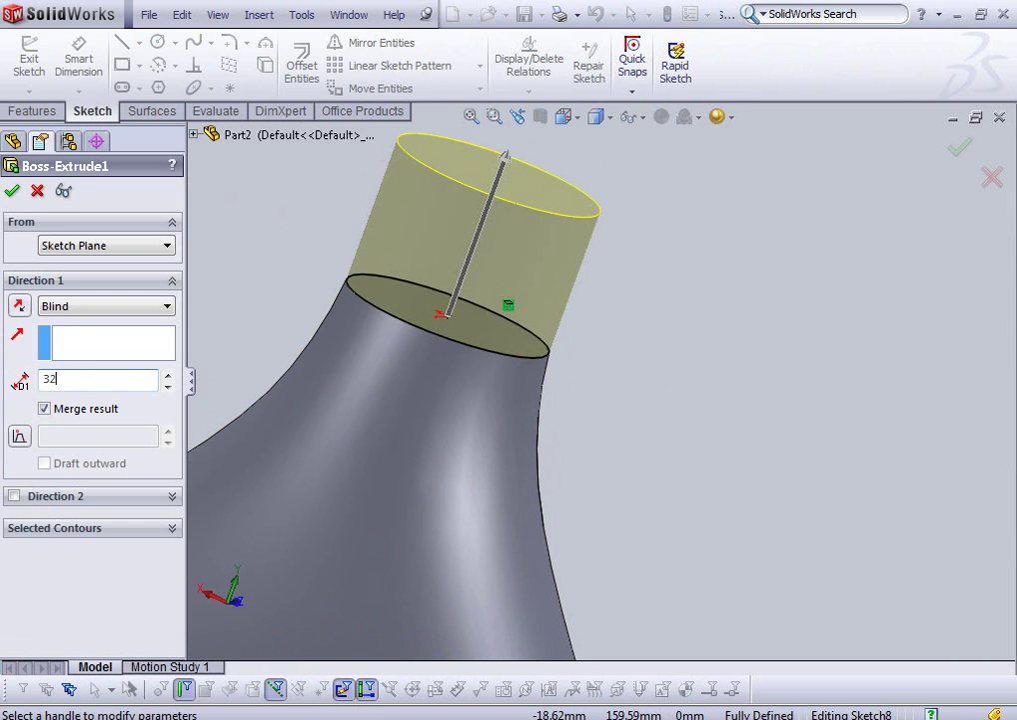
{"action": "key", "text": "Return"}
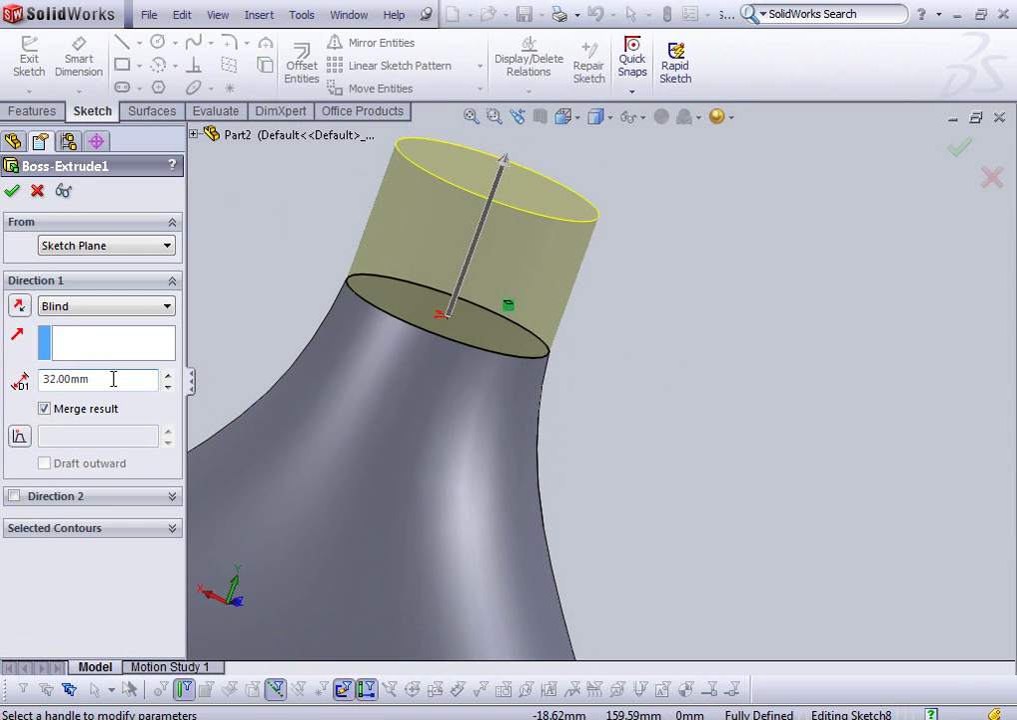
{"action": "type", "text": "1"}
{"action": "key", "text": "Return"}
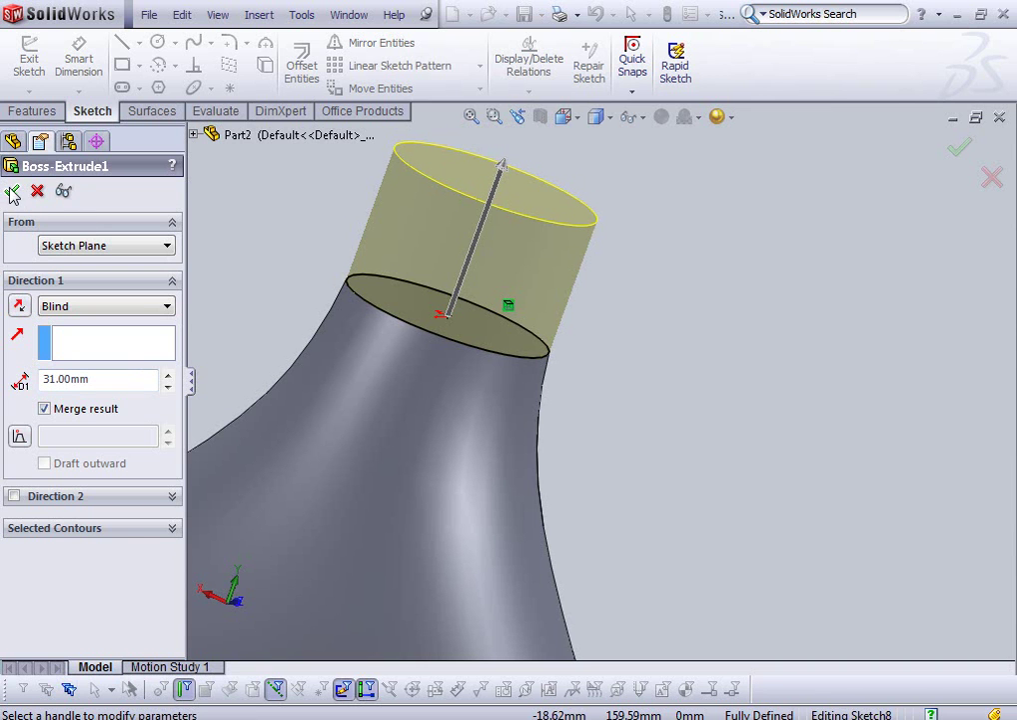
{"action": "key", "text": "Return"}
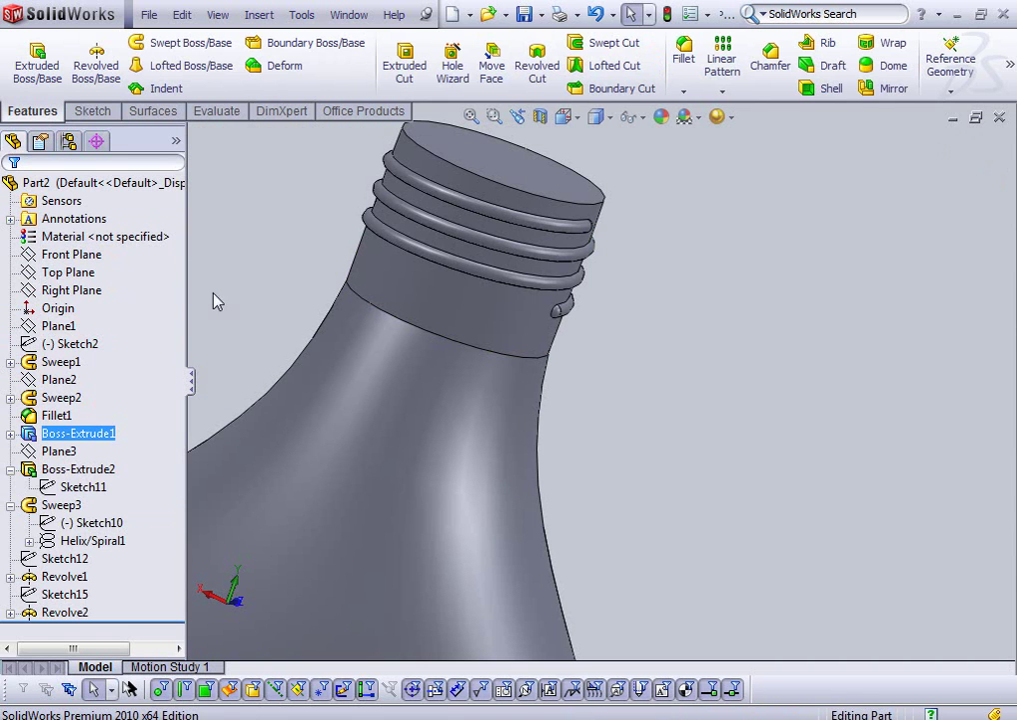
- Reopen Boss-Extrude1 and set its blind depth to 25 mm
{"action": "left_click", "coordinate": [80, 432]}
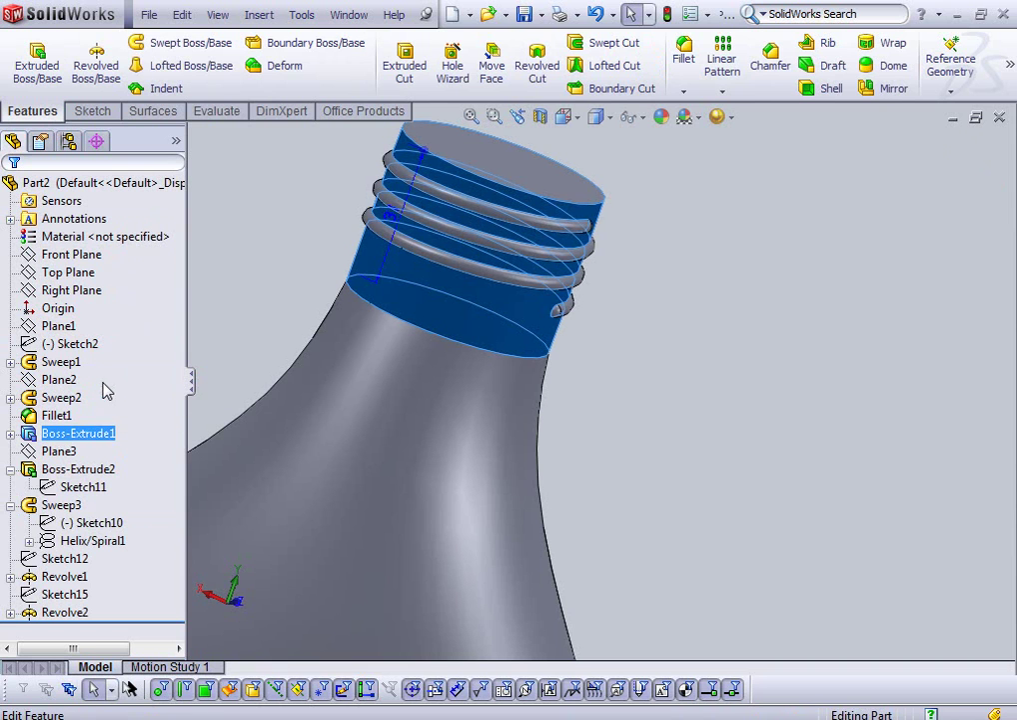
{"action": "left_click", "coordinate": [100, 433]}
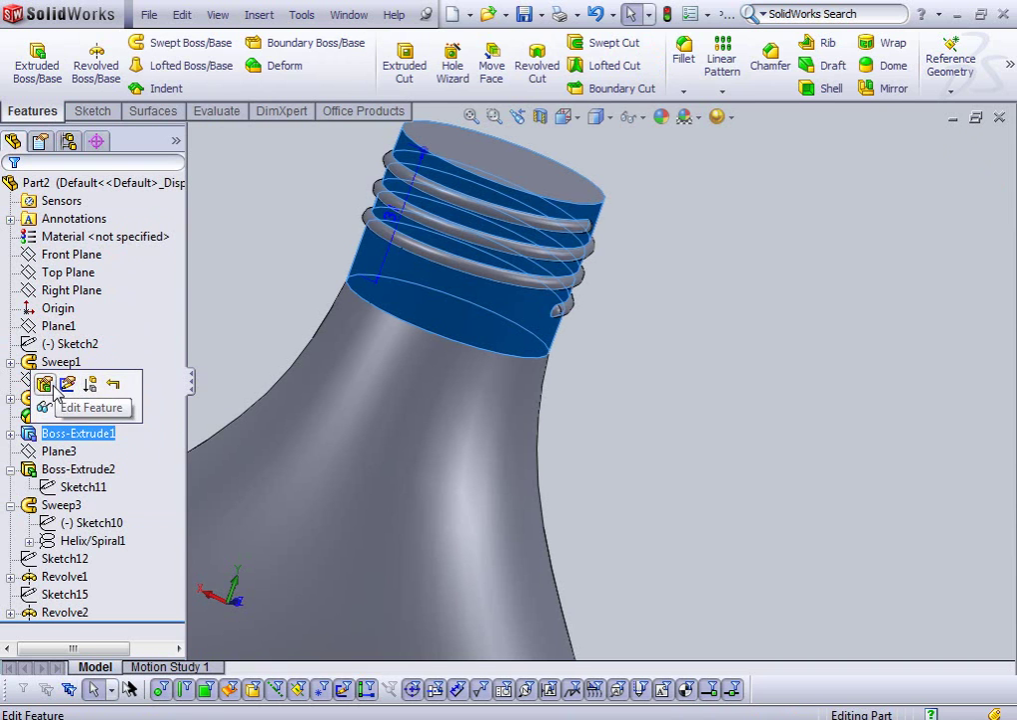
{"action": "left_click", "coordinate": [42, 386]}
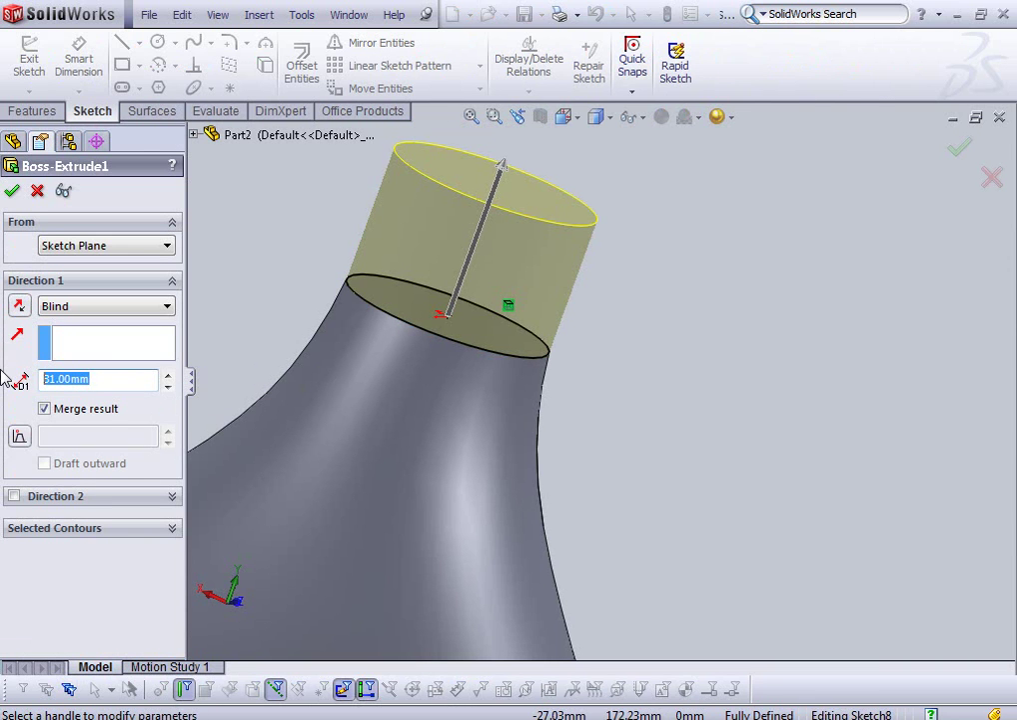
{"action": "type", "text": "25"}
{"action": "key", "text": "Return"}
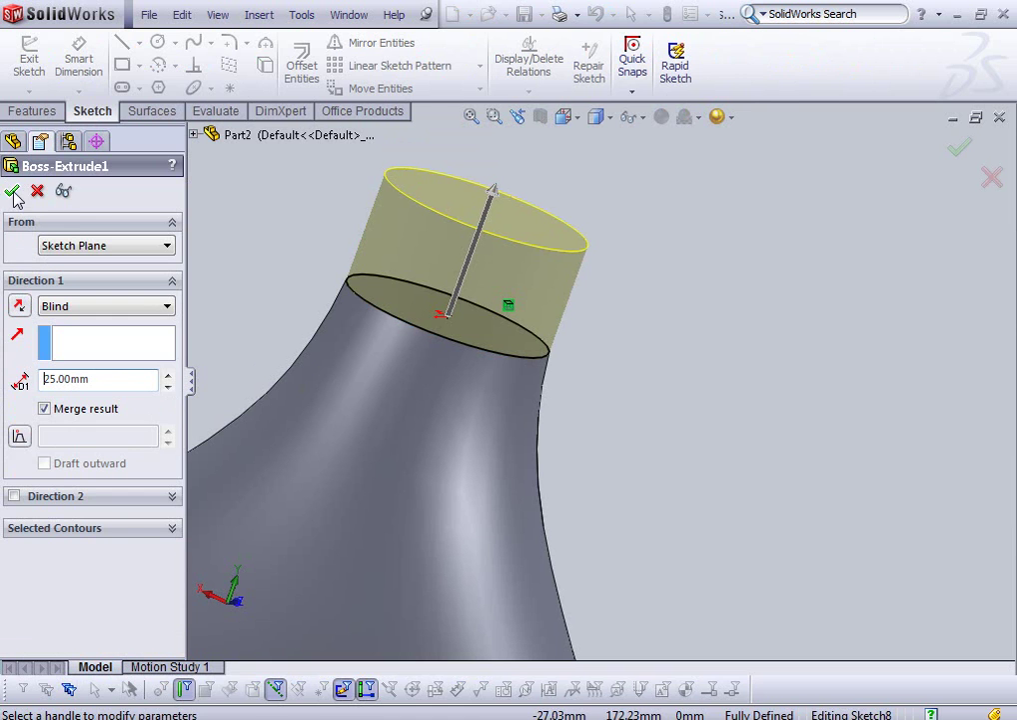
{"action": "key", "text": "Return"}
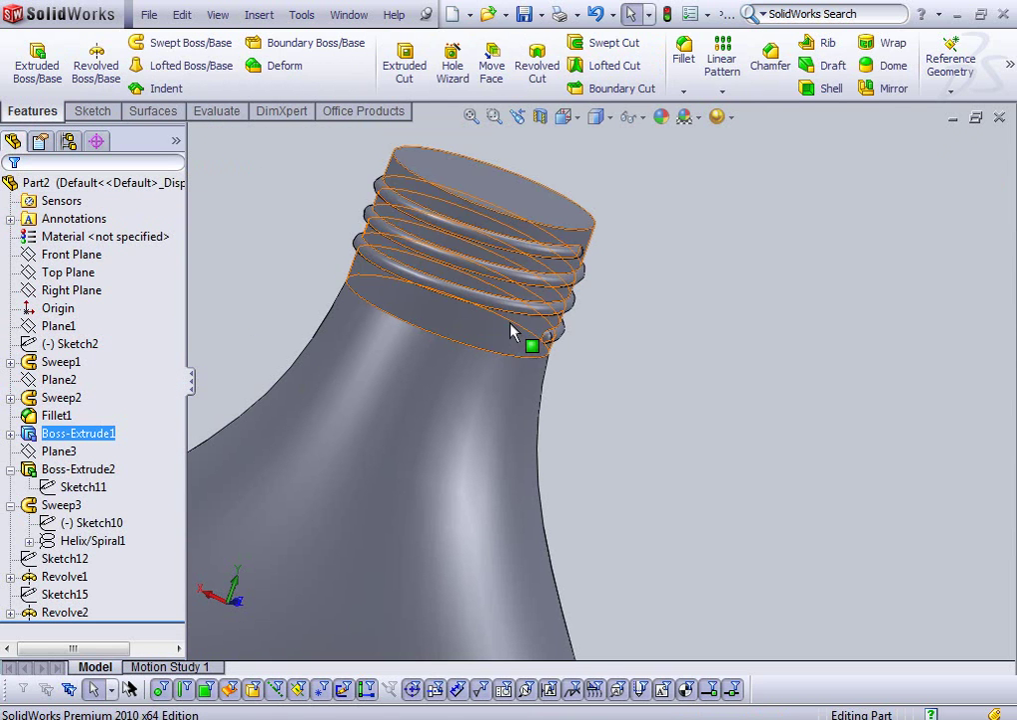
- Zoom and orbit the bottle to a tilted view
{"action": "mouse_move", "coordinate": [591, 462]}
{"action": "middle_mouse_down"}
{"action": "mouse_move", "coordinate": [516, 427]}
{"action": "mouse_move", "coordinate": [625, 470]}
{"action": "mouse_move", "coordinate": [558, 484]}
{"action": "middle_mouse_up"}
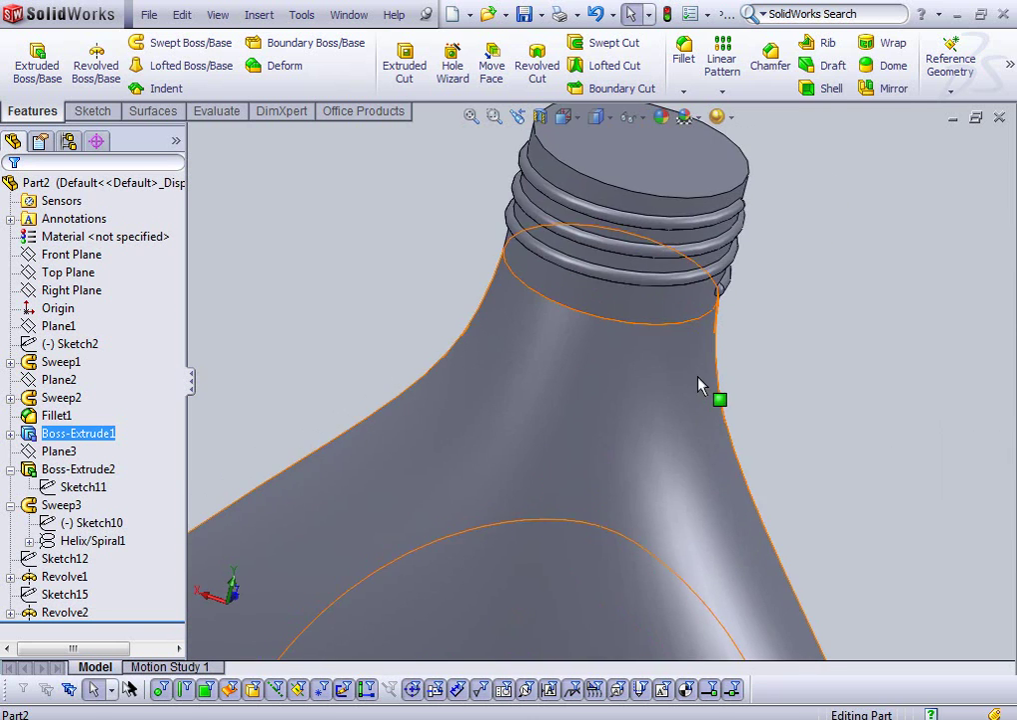
{"action": "scroll", "coordinate": [680, 256], "scroll_direction": "down", "scroll_amount": 5}
{"action": "scroll", "coordinate": [702, 286], "scroll_direction": "down", "scroll_amount": 2}
{"action": "scroll", "coordinate": [704, 285], "scroll_direction": "down", "scroll_amount": 2}
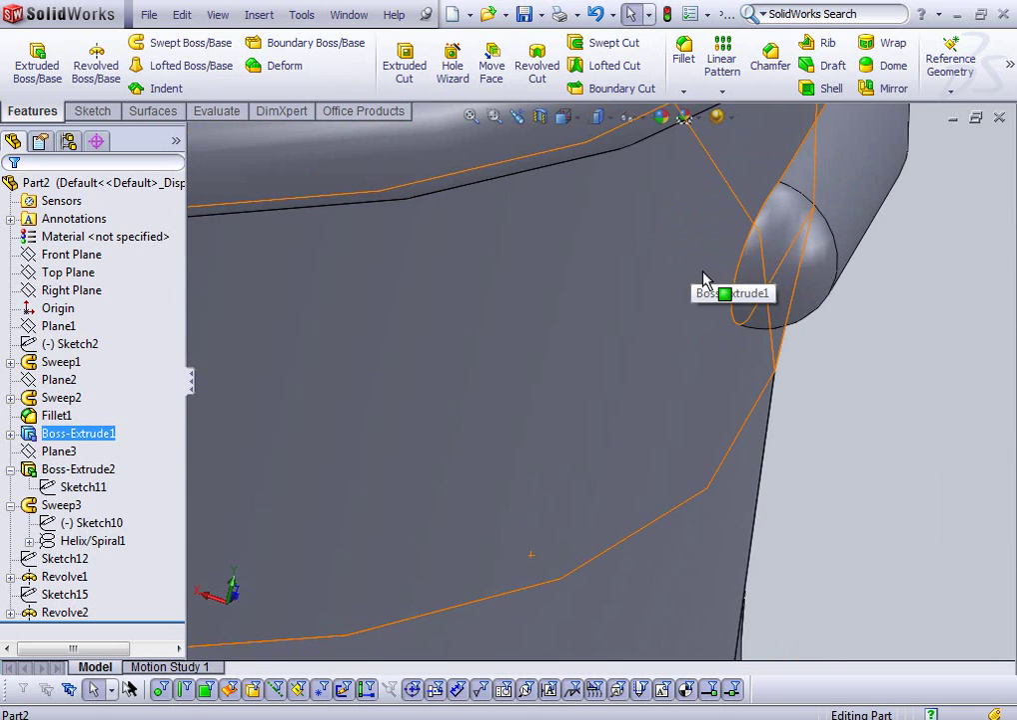
{"action": "scroll", "coordinate": [705, 283], "scroll_direction": "down", "scroll_amount": 2}
{"action": "scroll", "coordinate": [865, 420], "scroll_direction": "up", "scroll_amount": 1}
{"action": "scroll", "coordinate": [820, 405], "scroll_direction": "up", "scroll_amount": 2}
{"action": "scroll", "coordinate": [794, 410], "scroll_direction": "up", "scroll_amount": 2}
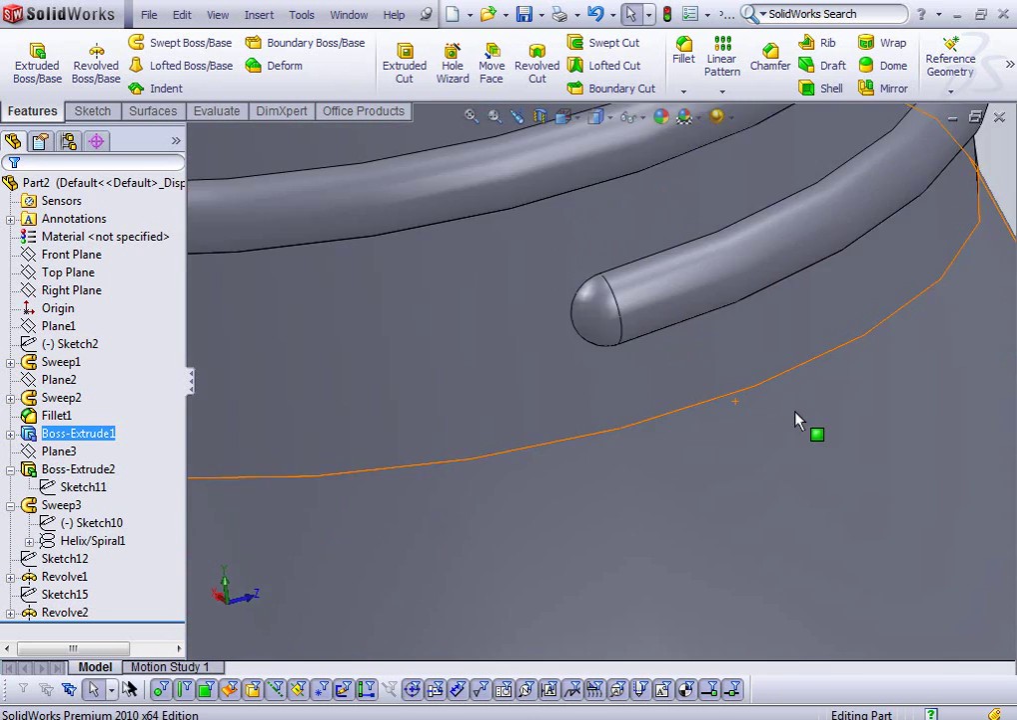
{"action": "scroll", "coordinate": [799, 421], "scroll_direction": "up", "scroll_amount": 2}
{"action": "scroll", "coordinate": [798, 421], "scroll_direction": "up", "scroll_amount": 2}
{"action": "mouse_move", "coordinate": [740, 367]}
{"action": "middle_mouse_down"}
{"action": "mouse_move", "coordinate": [695, 357]}
{"action": "mouse_move", "coordinate": [589, 364]}
{"action": "mouse_move", "coordinate": [751, 487]}
{"action": "mouse_move", "coordinate": [817, 359]}
{"action": "mouse_move", "coordinate": [870, 345]}
{"action": "mouse_move", "coordinate": [781, 617]}
{"action": "mouse_move", "coordinate": [795, 657]}
{"action": "middle_mouse_up"}
{"action": "scroll", "coordinate": [734, 513], "scroll_direction": "up", "scroll_amount": 1}
{"action": "scroll", "coordinate": [735, 514], "scroll_direction": "up", "scroll_amount": 3}
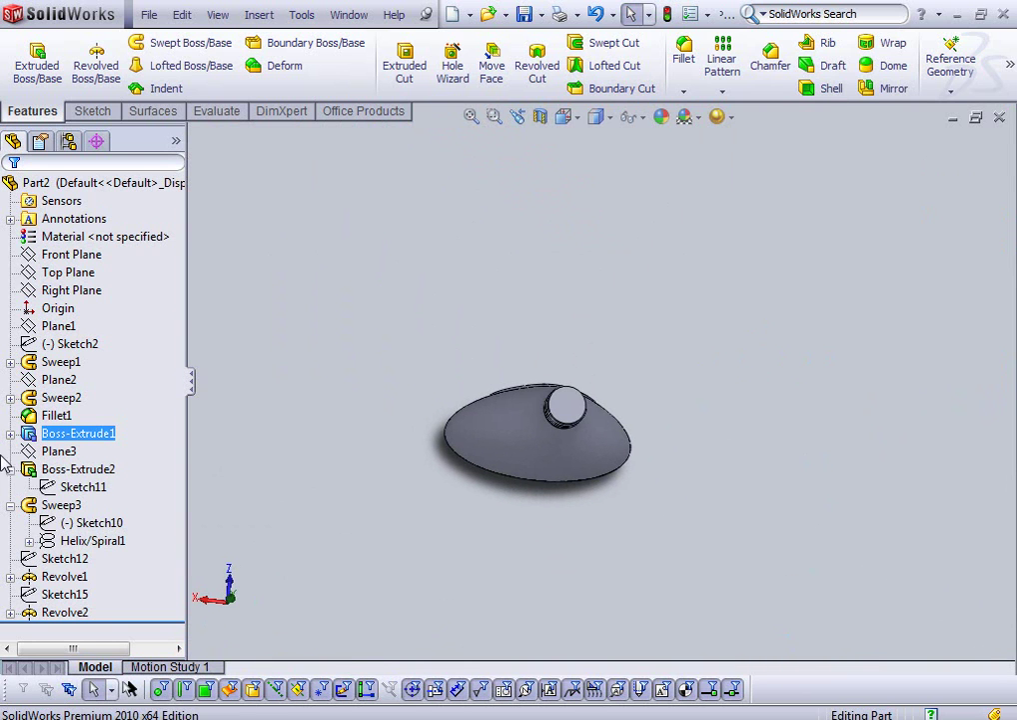
- Collapse Boss-Extrude2 and Sweep3 in the tree, then orbit the bottle to face the viewer
{"action": "left_click", "coordinate": [10, 469]}
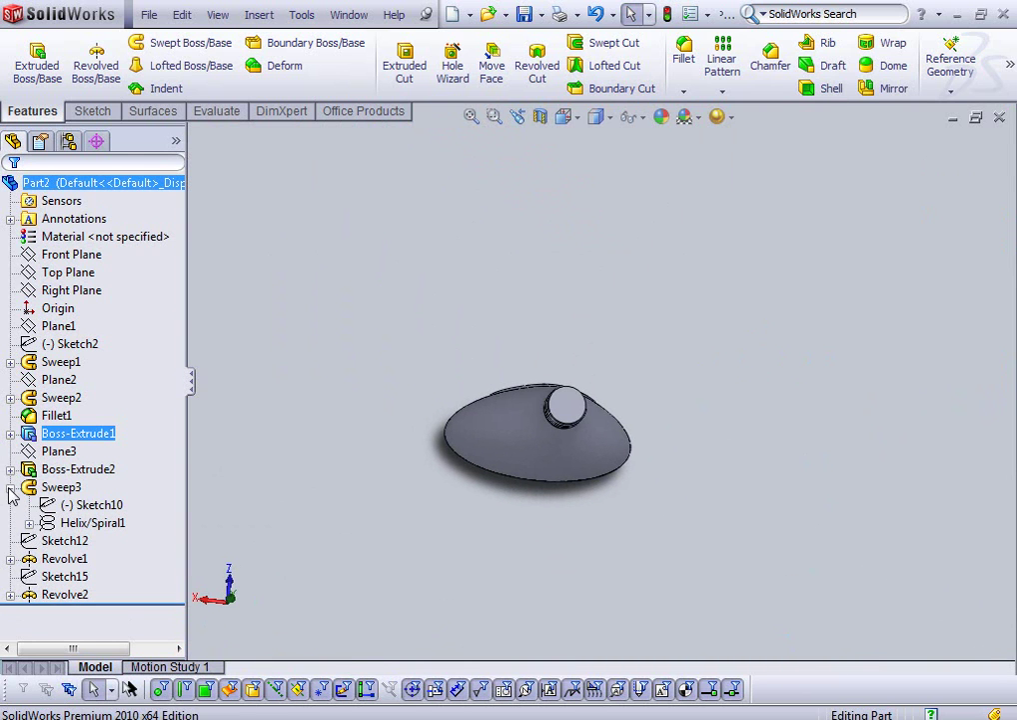
{"action": "left_click", "coordinate": [10, 487]}
{"action": "scroll", "coordinate": [620, 439], "scroll_direction": "down", "scroll_amount": 3}
{"action": "mouse_move", "coordinate": [619, 393]}
{"action": "middle_mouse_down"}
{"action": "mouse_move", "coordinate": [547, 599]}
{"action": "mouse_move", "coordinate": [652, 589]}
{"action": "mouse_move", "coordinate": [685, 653]}
{"action": "middle_mouse_up"}
{"action": "mouse_move", "coordinate": [343, 311]}
{"action": "middle_mouse_down"}
{"action": "mouse_move", "coordinate": [445, 362]}
{"action": "mouse_move", "coordinate": [364, 375]}
{"action": "middle_mouse_up"}
{"action": "middle_click_drag", "start_coordinate": [477, 334], "coordinate": [514, 432]}
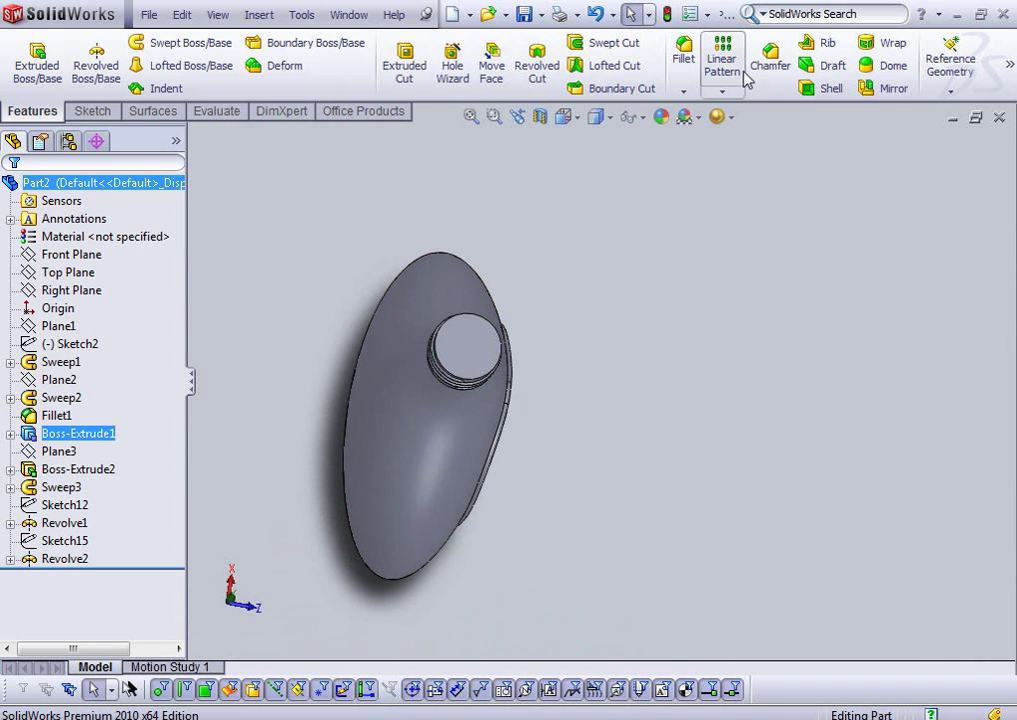
- Shell the bottle body with the neck's top face removed to leave an open mouth
{"action": "left_click", "coordinate": [831, 92]}
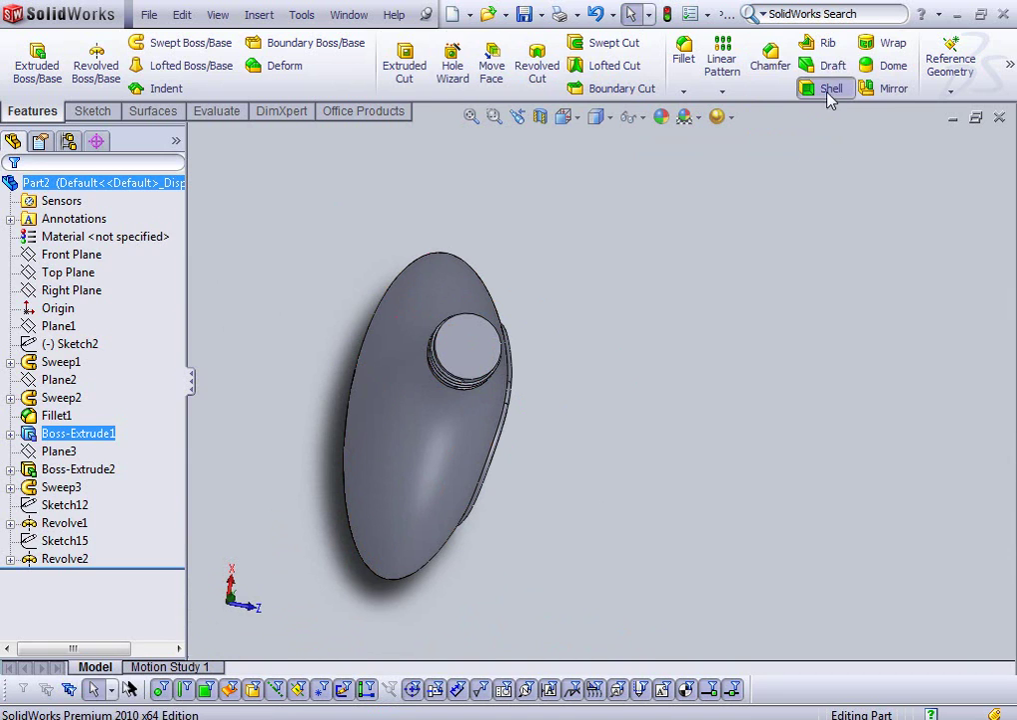
{"action": "left_click", "coordinate": [494, 362]}
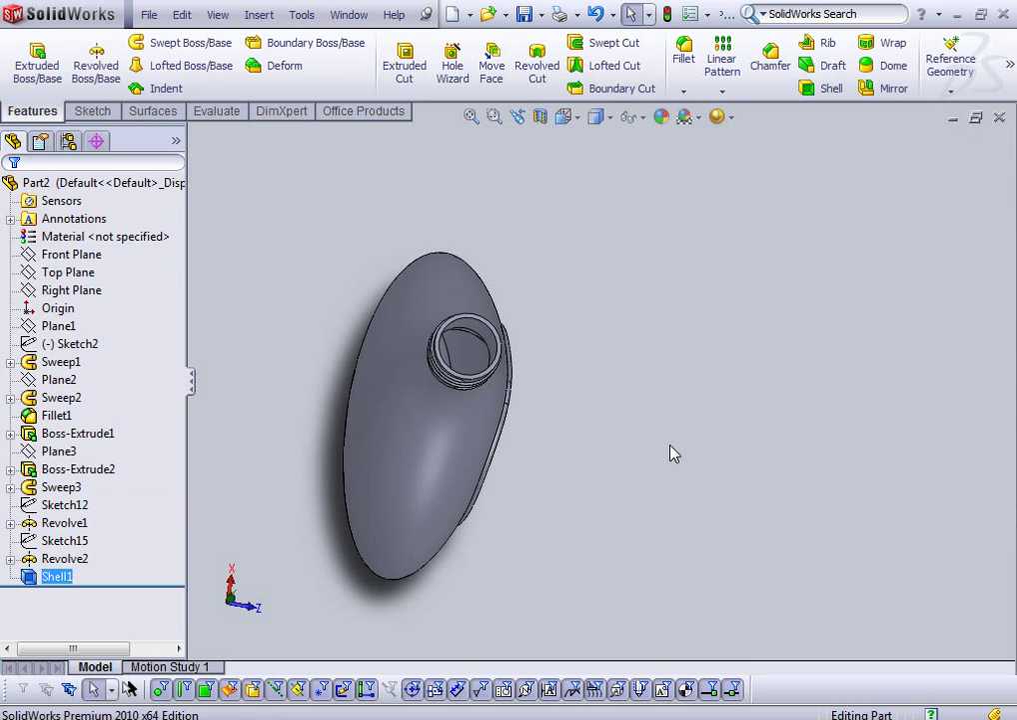
{"action": "mouse_move", "coordinate": [670, 453]}
{"action": "middle_mouse_down"}
{"action": "mouse_move", "coordinate": [650, 435]}
{"action": "mouse_move", "coordinate": [636, 472]}
{"action": "mouse_move", "coordinate": [636, 407]}
{"action": "middle_mouse_up"}
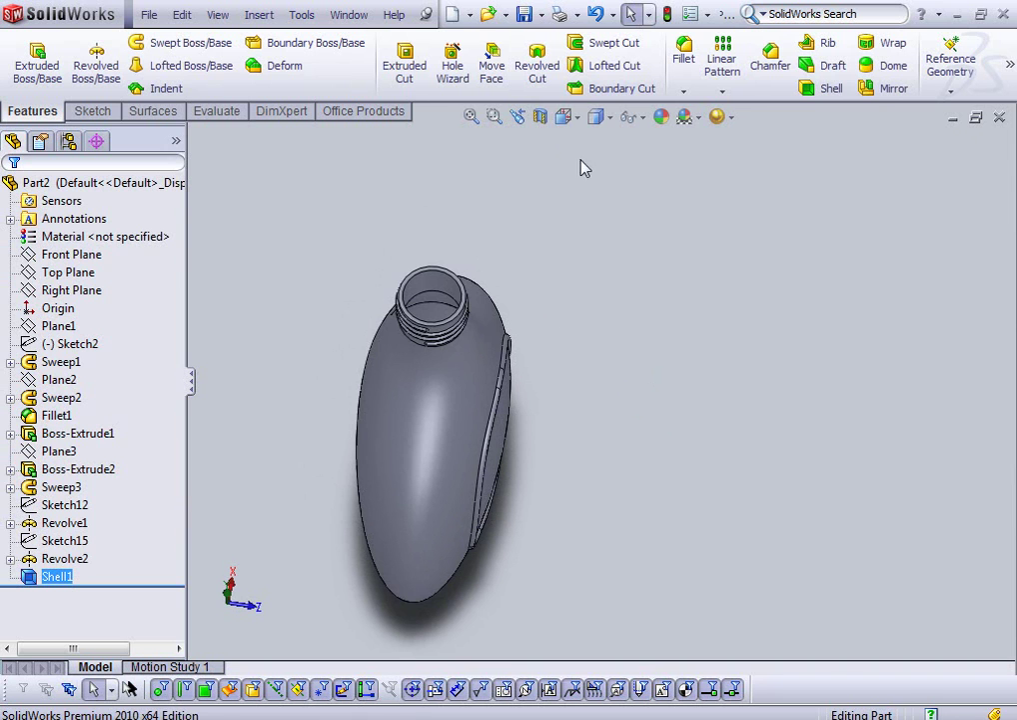
{"action": "left_click", "coordinate": [540, 117]}
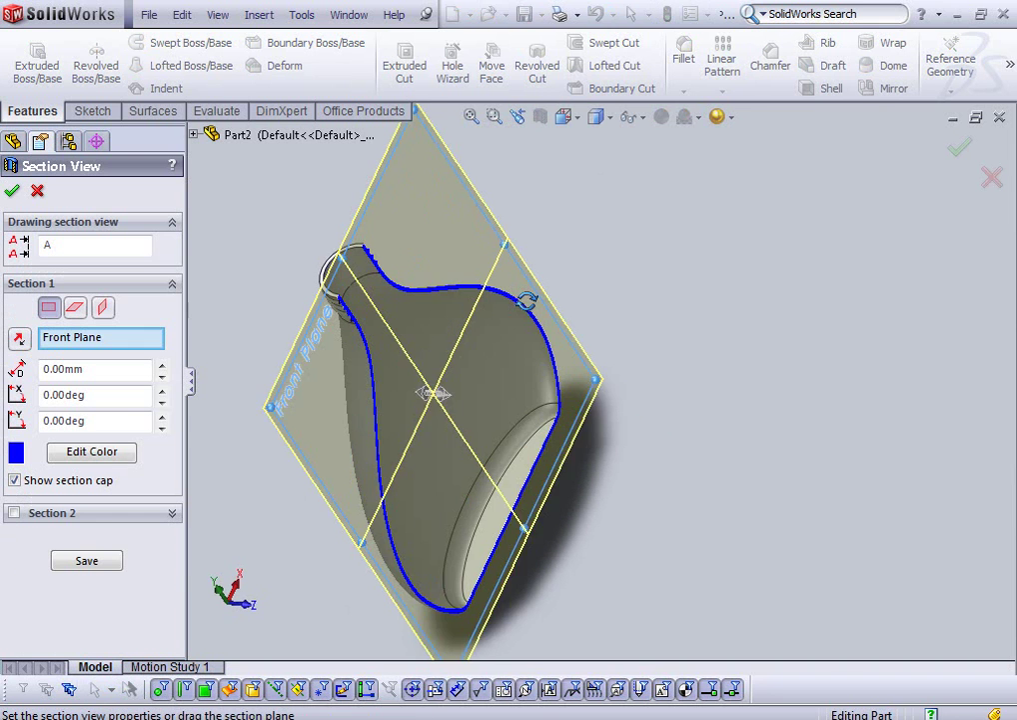
{"action": "middle_click_drag", "start_coordinate": [526, 300], "coordinate": [600, 300]}
{"action": "left_click", "coordinate": [961, 150]}
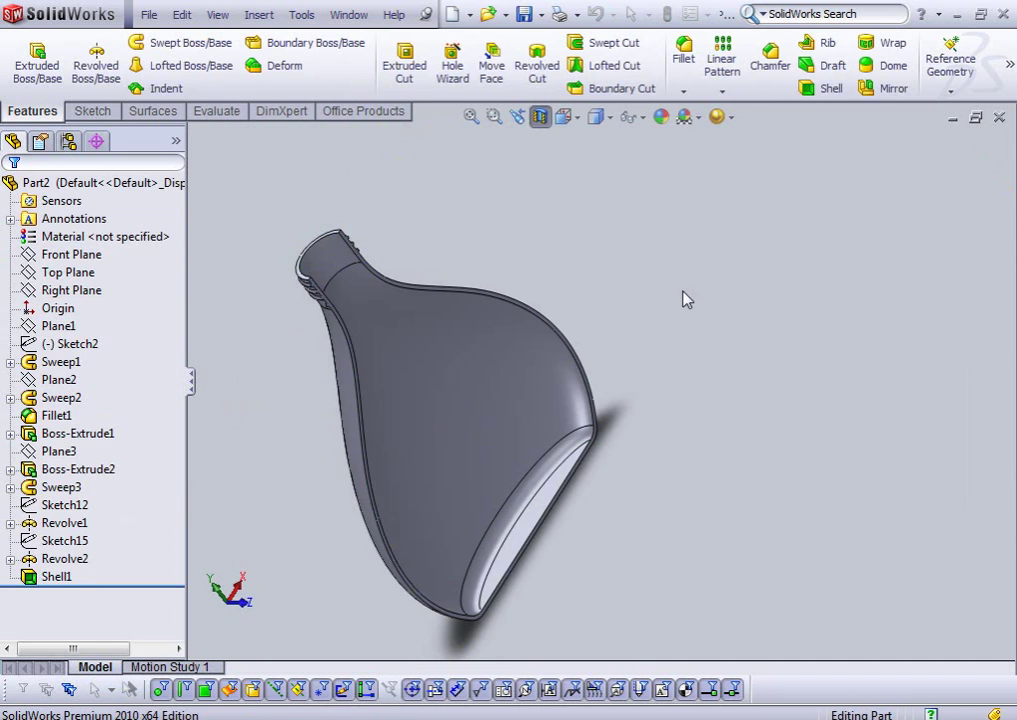
{"action": "middle_click_drag", "start_coordinate": [681, 297], "coordinate": [600, 262]}
{"action": "scroll", "coordinate": [470, 370], "scroll_direction": "down", "scroll_amount": 3}
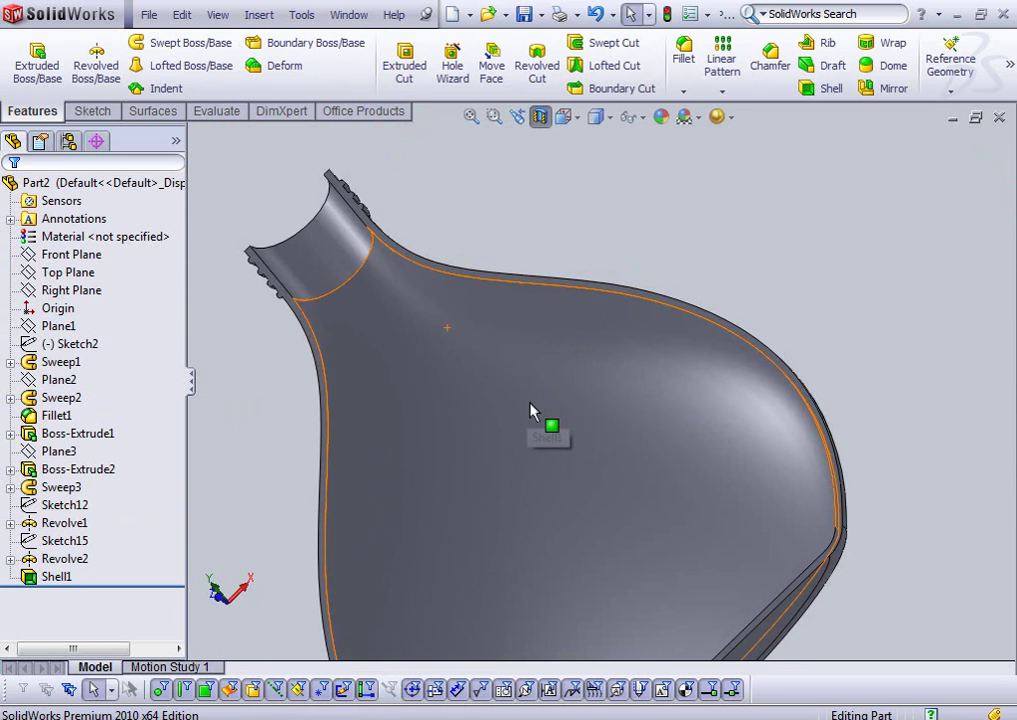
{"action": "scroll", "coordinate": [589, 425], "scroll_direction": "down", "scroll_amount": 3}
{"action": "scroll", "coordinate": [565, 367], "scroll_direction": "down", "scroll_amount": 1}
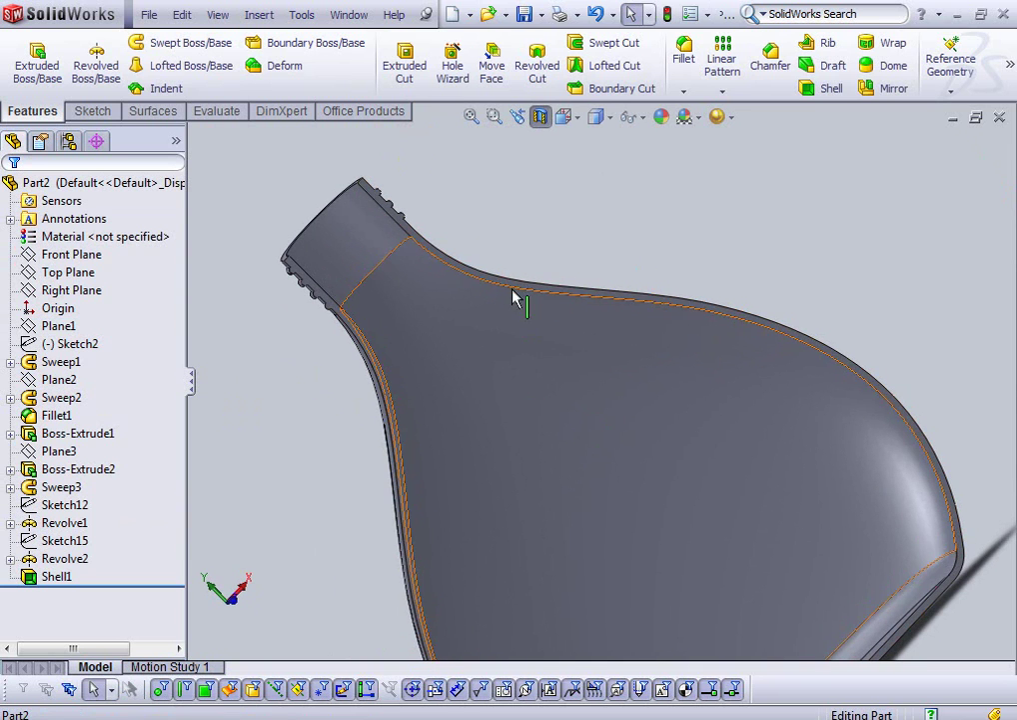
{"action": "mouse_move", "coordinate": [460, 333]}
{"action": "middle_mouse_down"}
{"action": "mouse_move", "coordinate": [583, 404]}
{"action": "mouse_move", "coordinate": [569, 377]}
{"action": "mouse_move", "coordinate": [484, 341]}
{"action": "mouse_move", "coordinate": [389, 268]}
{"action": "mouse_move", "coordinate": [366, 218]}
{"action": "mouse_move", "coordinate": [514, 320]}
{"action": "middle_mouse_up"}
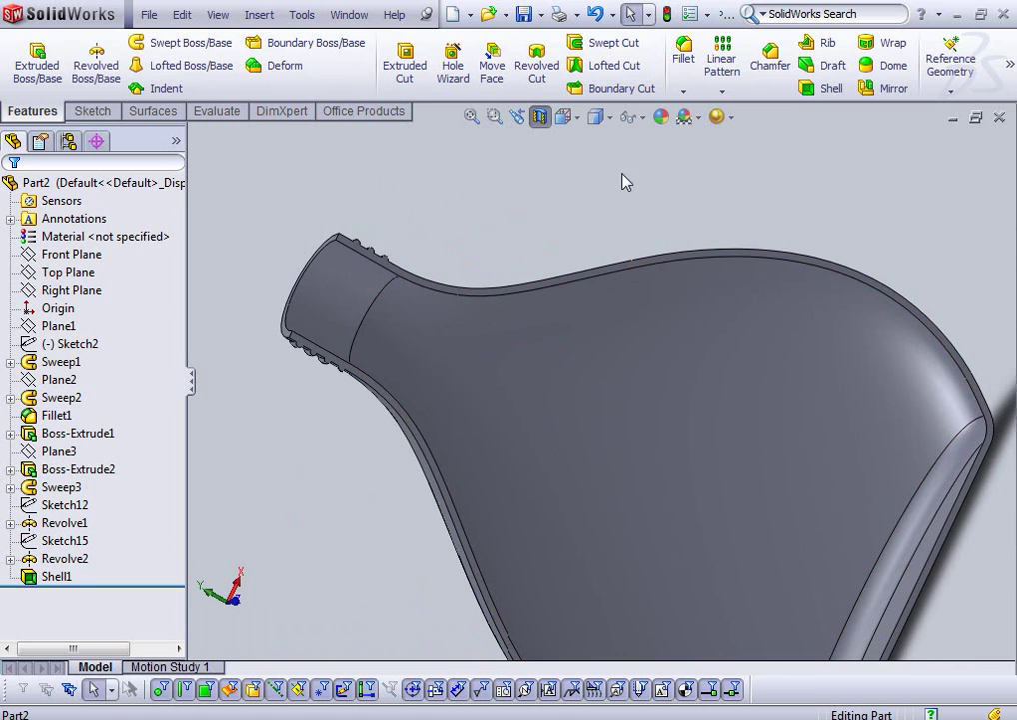
{"action": "mouse_move", "coordinate": [540, 190]}
{"action": "middle_mouse_down"}
{"action": "mouse_move", "coordinate": [547, 234]}
{"action": "mouse_move", "coordinate": [694, 294]}
{"action": "mouse_move", "coordinate": [627, 268]}
{"action": "middle_mouse_up"}
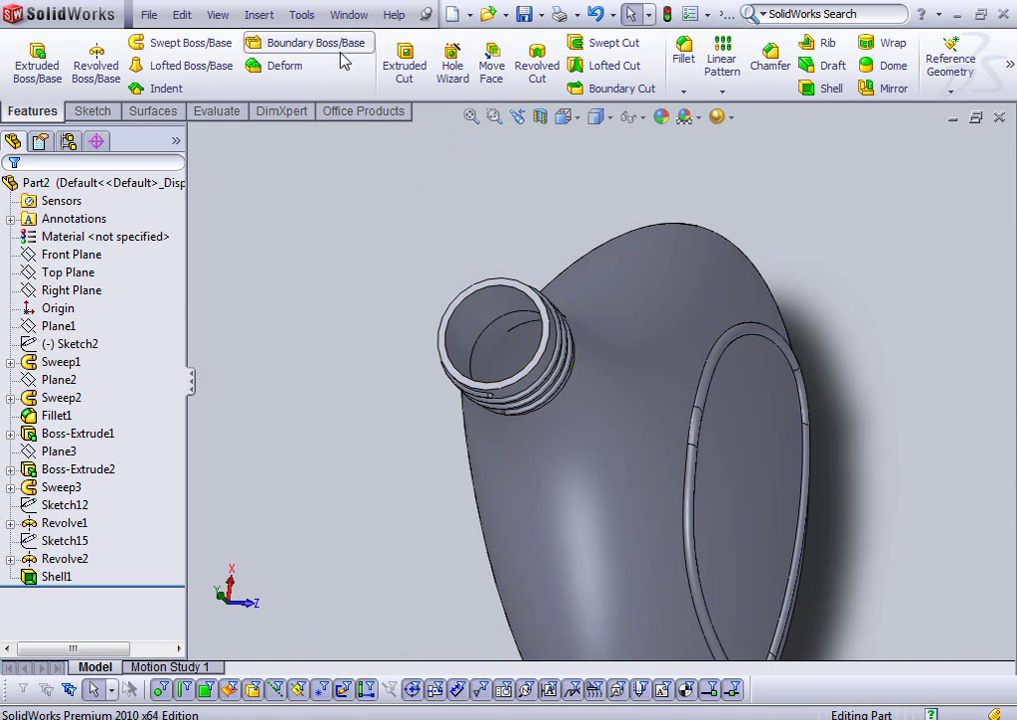
- Start a full round fillet and pick the outer neck face as the first side set
{"action": "left_click", "coordinate": [684, 52]}
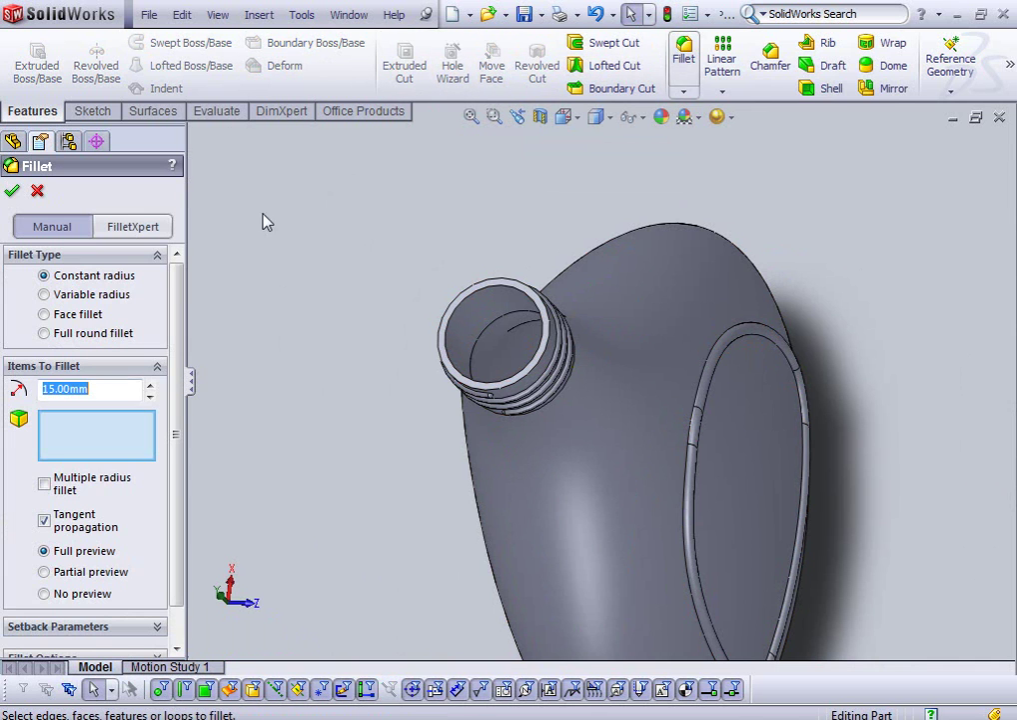
{"action": "left_click", "coordinate": [46, 334]}
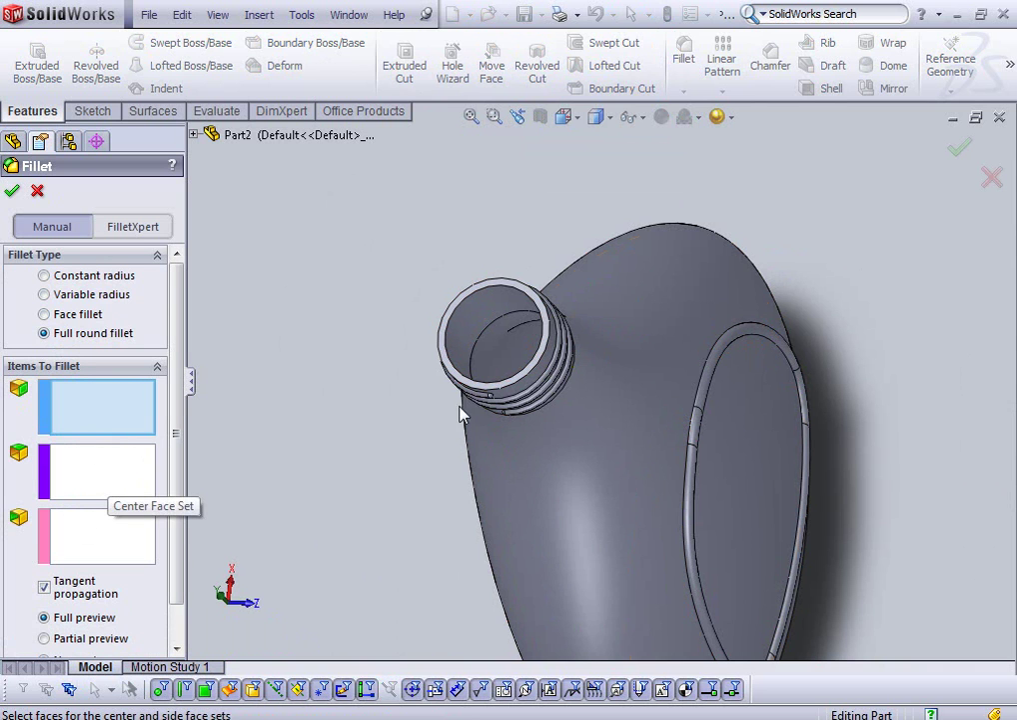
{"action": "left_click", "coordinate": [105, 486]}
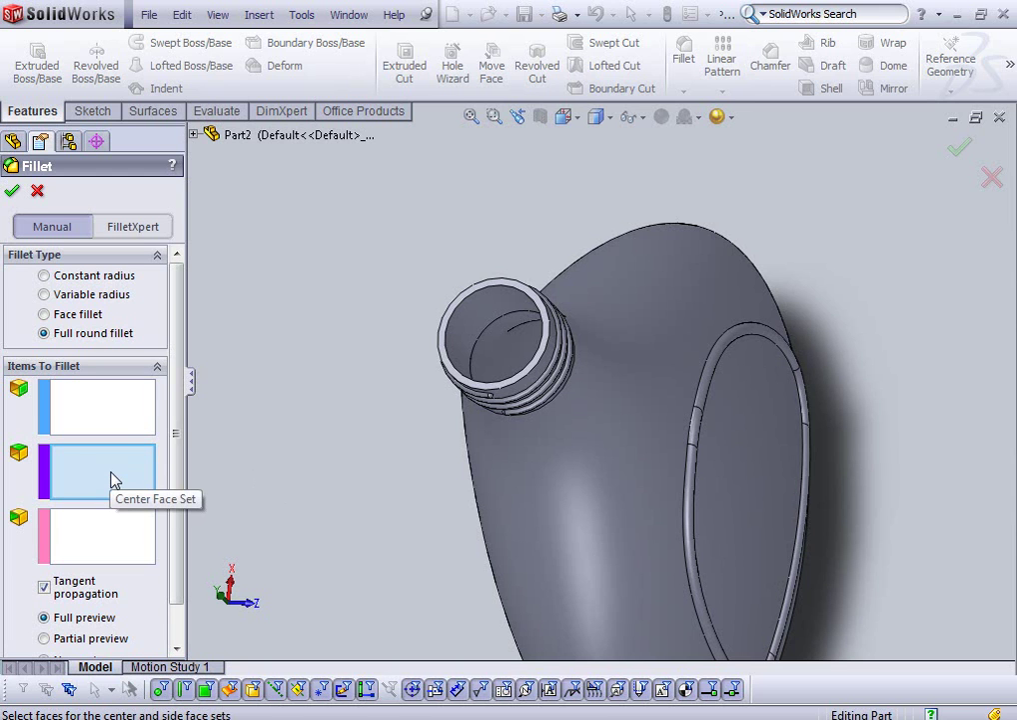
{"action": "left_click", "coordinate": [118, 408]}
{"action": "mouse_move", "coordinate": [295, 380]}
{"action": "middle_mouse_down"}
{"action": "mouse_move", "coordinate": [248, 349]}
{"action": "mouse_move", "coordinate": [361, 355]}
{"action": "middle_mouse_up"}
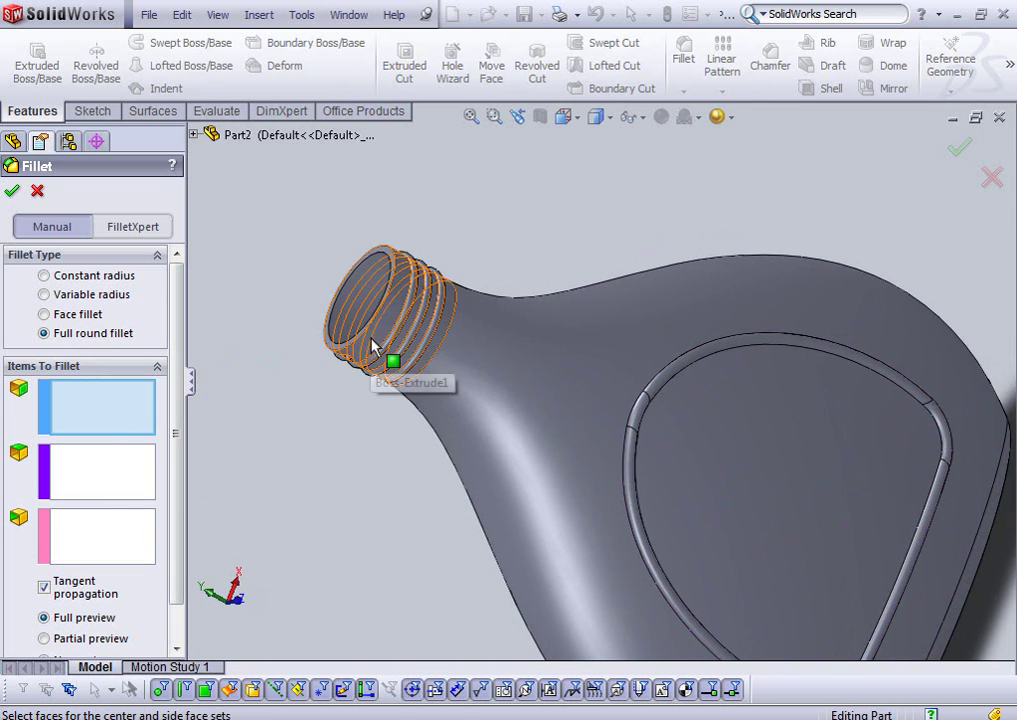
{"action": "scroll", "coordinate": [440, 362], "scroll_direction": "down", "scroll_amount": 5}
{"action": "left_click", "coordinate": [472, 360]}
- Select the inner neck face as second side and the top rim as center, then confirm
{"action": "middle_click_drag", "start_coordinate": [423, 454], "coordinate": [518, 526]}
{"action": "left_click", "coordinate": [100, 538]}
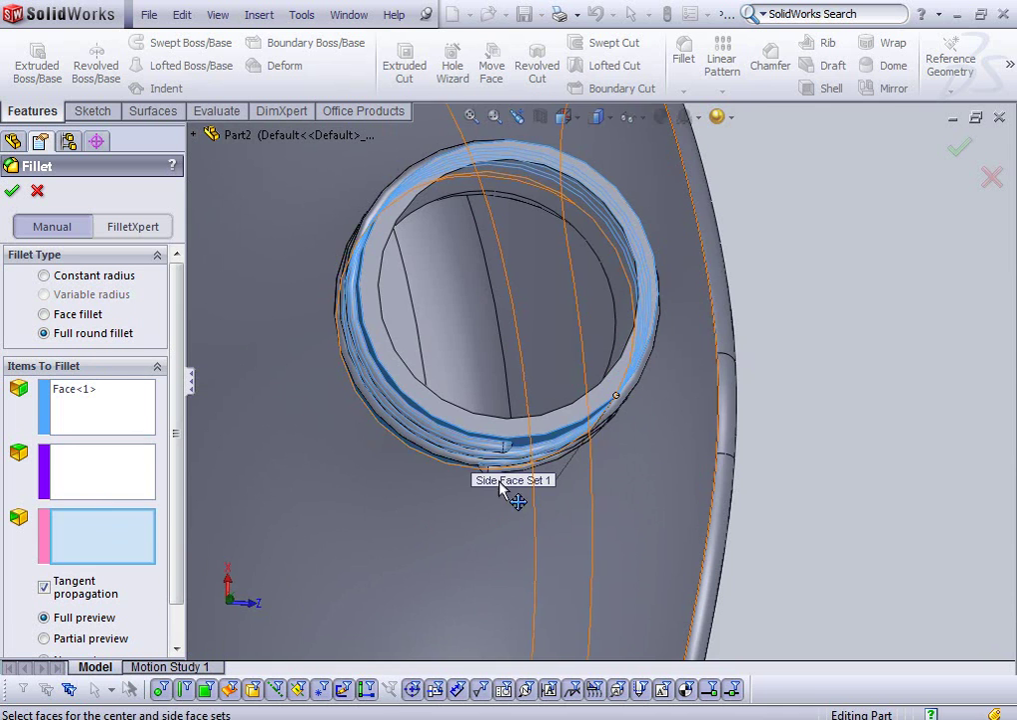
{"action": "middle_click_drag", "start_coordinate": [640, 474], "coordinate": [676, 484]}
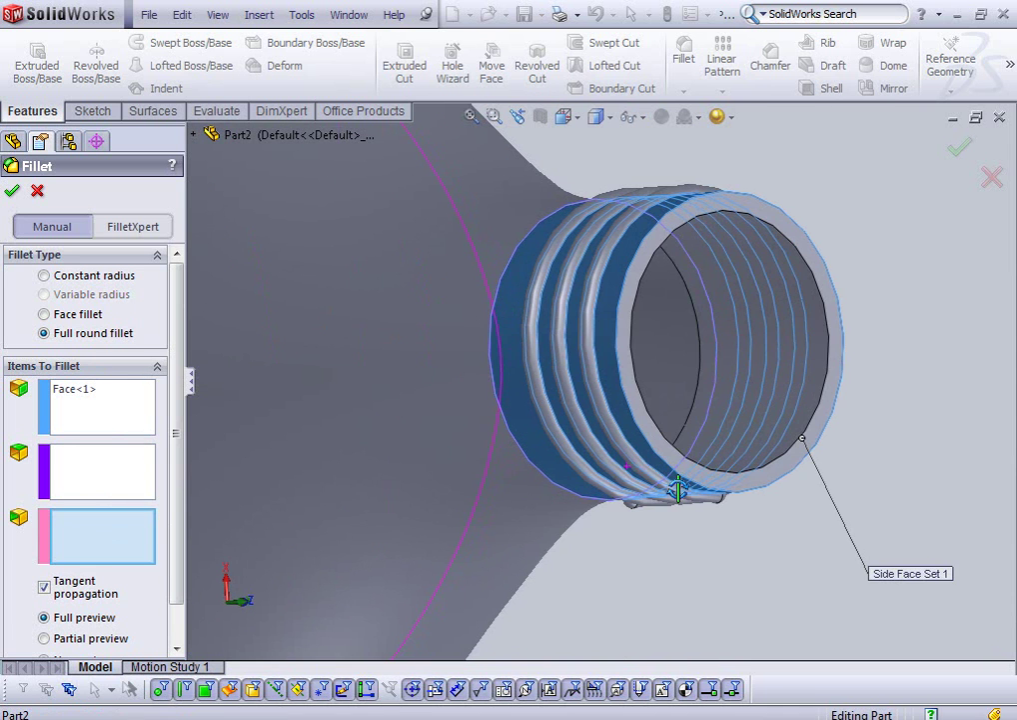
{"action": "left_click", "coordinate": [811, 343]}
{"action": "middle_click_drag", "start_coordinate": [921, 432], "coordinate": [870, 406]}
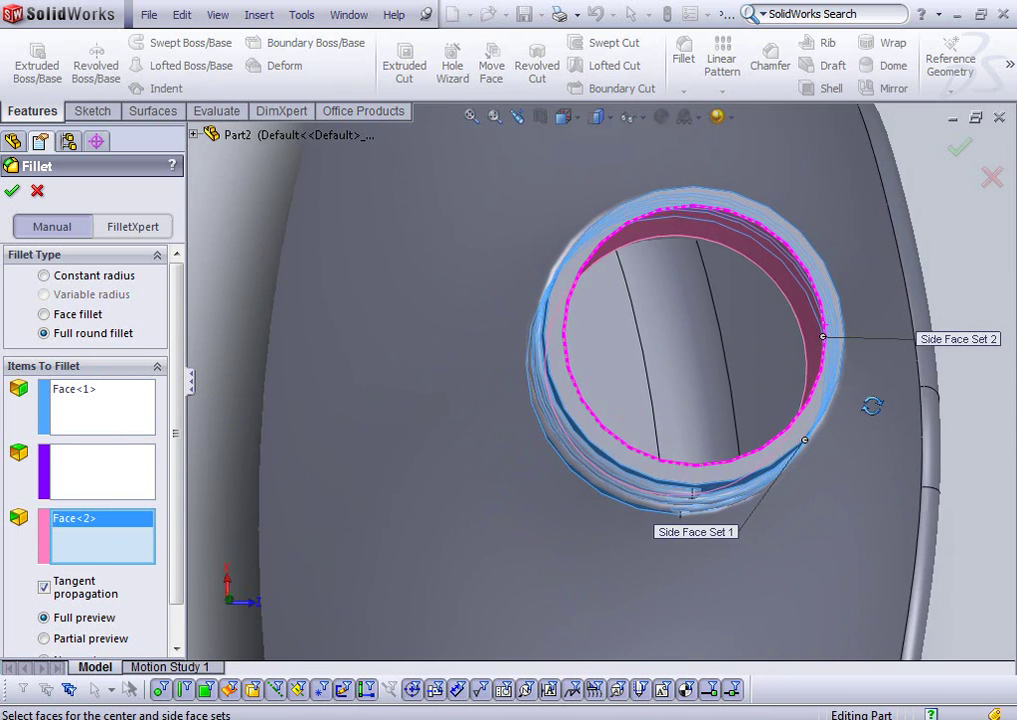
{"action": "left_click", "coordinate": [123, 470]}
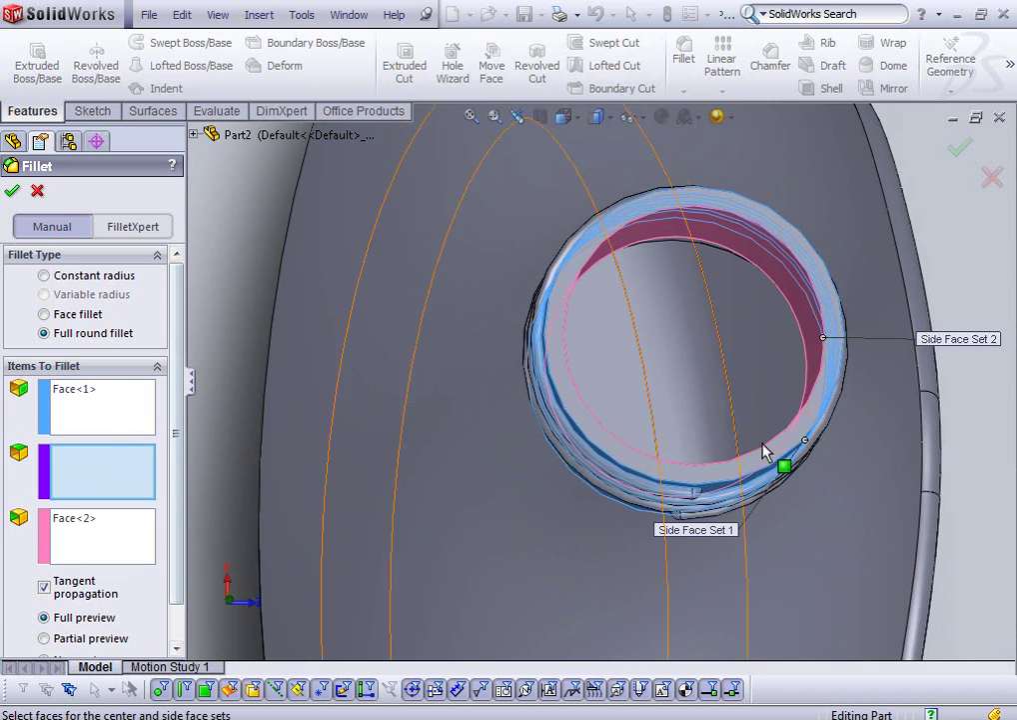
{"action": "left_click", "coordinate": [811, 424]}
{"action": "mouse_move", "coordinate": [808, 416]}
{"action": "middle_mouse_down"}
{"action": "mouse_move", "coordinate": [802, 333]}
{"action": "mouse_move", "coordinate": [834, 389]}
{"action": "middle_mouse_up"}
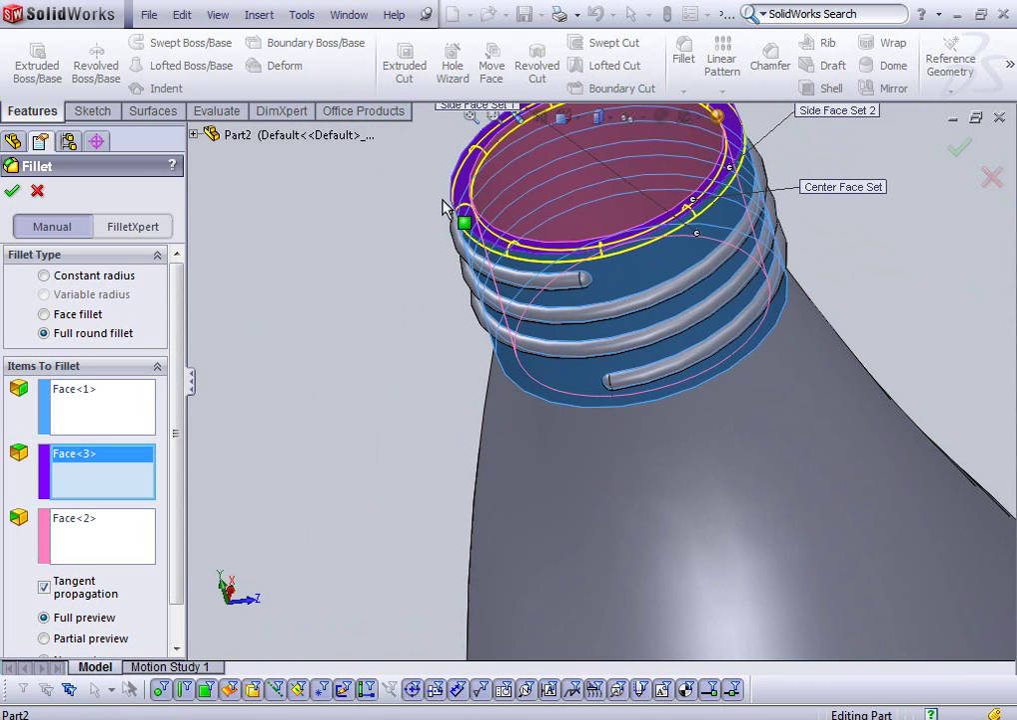
{"action": "left_click", "coordinate": [12, 193]}
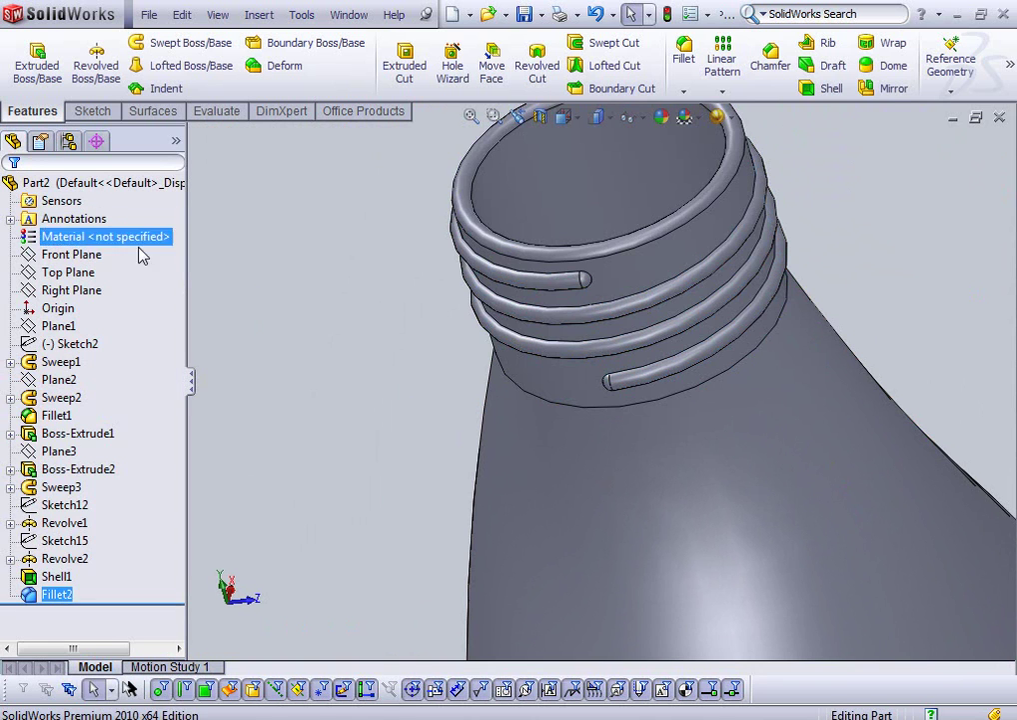
{"action": "mouse_move", "coordinate": [382, 329]}
{"action": "middle_mouse_down"}
{"action": "mouse_move", "coordinate": [327, 293]}
{"action": "mouse_move", "coordinate": [420, 453]}
{"action": "mouse_move", "coordinate": [625, 550]}
{"action": "mouse_move", "coordinate": [659, 537]}
{"action": "middle_mouse_up"}
{"action": "scroll", "coordinate": [659, 537], "scroll_direction": "down", "scroll_amount": 3}
{"action": "mouse_move", "coordinate": [722, 551]}
{"action": "middle_mouse_down"}
{"action": "mouse_move", "coordinate": [757, 591]}
{"action": "mouse_move", "coordinate": [745, 538]}
{"action": "mouse_move", "coordinate": [650, 632]}
{"action": "mouse_move", "coordinate": [692, 609]}
{"action": "middle_mouse_up"}
{"action": "scroll", "coordinate": [760, 537], "scroll_direction": "down", "scroll_amount": 3}
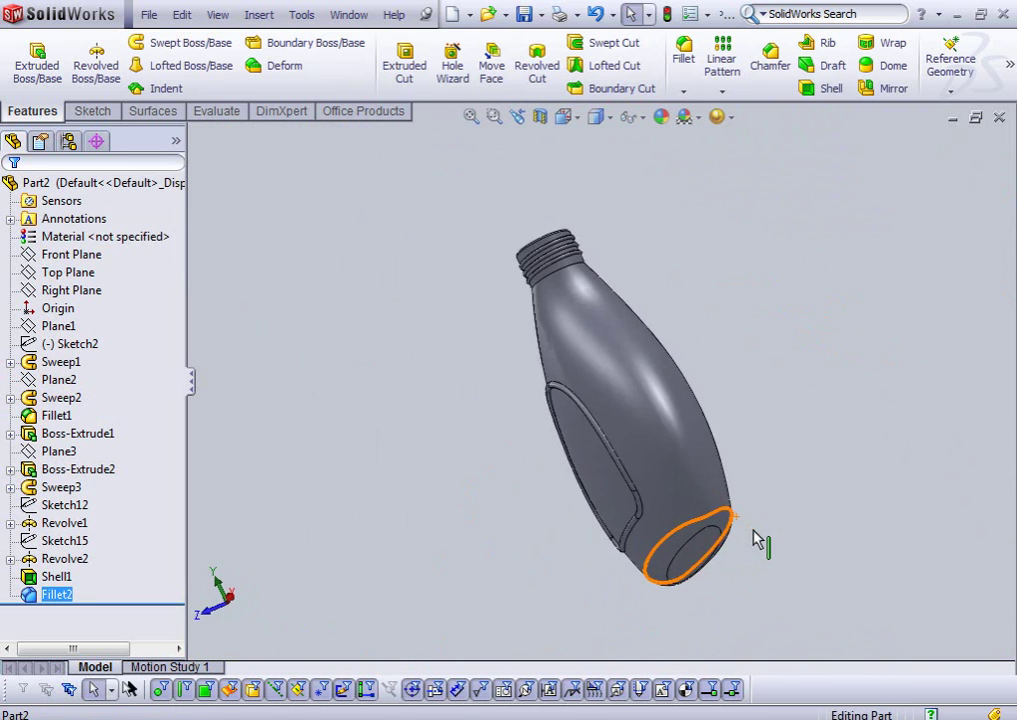
{"action": "scroll", "coordinate": [731, 484], "scroll_direction": "down", "scroll_amount": 3}
{"action": "mouse_move", "coordinate": [731, 484]}
{"action": "middle_mouse_down"}
{"action": "mouse_move", "coordinate": [706, 427]}
{"action": "mouse_move", "coordinate": [645, 377]}
{"action": "mouse_move", "coordinate": [617, 325]}
{"action": "mouse_move", "coordinate": [744, 472]}
{"action": "mouse_move", "coordinate": [875, 427]}
{"action": "middle_mouse_up"}
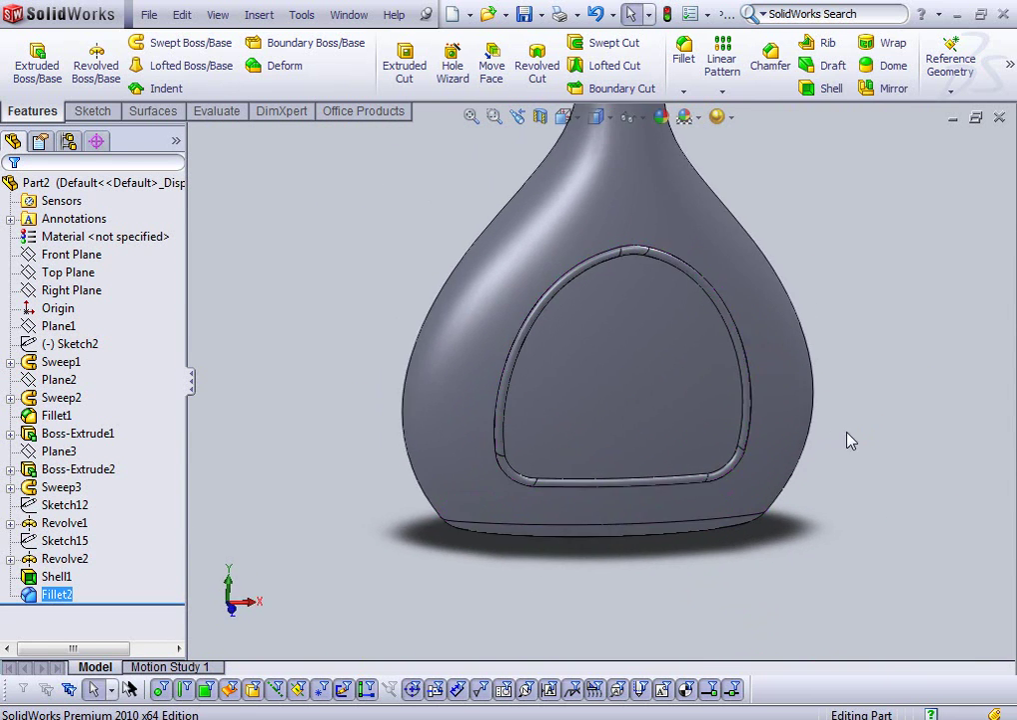
{"action": "scroll", "coordinate": [799, 400], "scroll_direction": "up", "scroll_amount": 3}
{"action": "scroll", "coordinate": [742, 368], "scroll_direction": "up", "scroll_amount": 2}
{"action": "mouse_move", "coordinate": [510, 304]}
{"action": "middle_mouse_down"}
{"action": "mouse_move", "coordinate": [592, 239]}
{"action": "mouse_move", "coordinate": [584, 245]}
{"action": "mouse_move", "coordinate": [580, 427]}
{"action": "mouse_move", "coordinate": [591, 454]}
{"action": "mouse_move", "coordinate": [647, 466]}
{"action": "mouse_move", "coordinate": [631, 302]}
{"action": "mouse_move", "coordinate": [600, 340]}
{"action": "middle_mouse_up"}
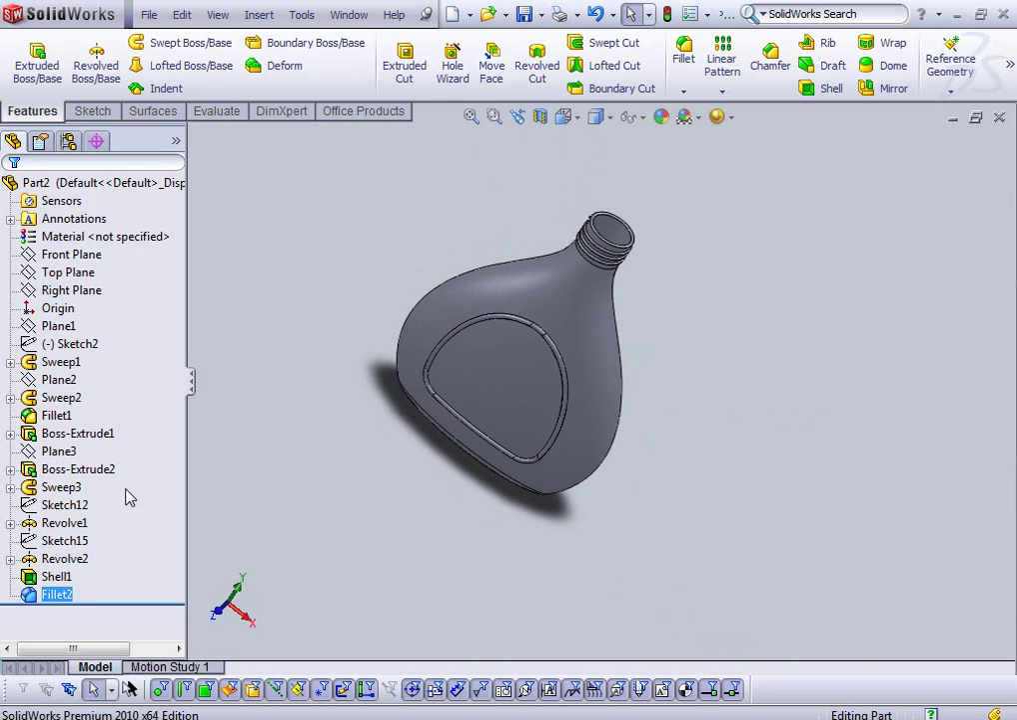
- Expand Sweep1 to highlight Sketch4 and Sketch5, collapse it, and show the hidden tray icons
{"action": "left_click", "coordinate": [10, 361]}
{"action": "left_click", "coordinate": [72, 380]}
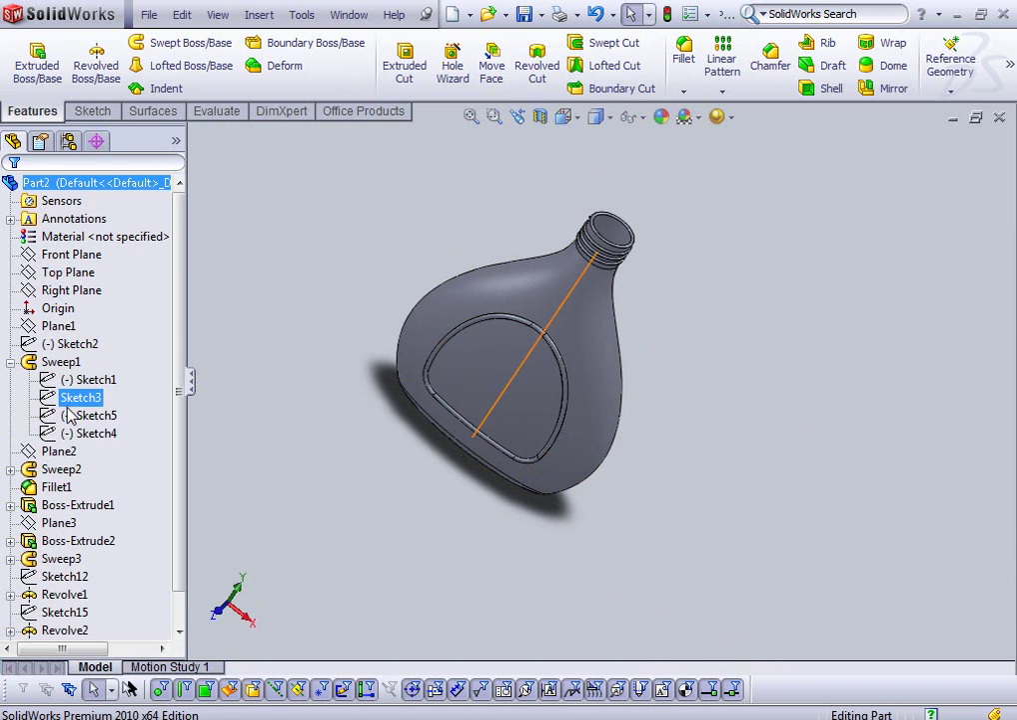
{"action": "left_click", "coordinate": [88, 432]}
{"action": "left_click", "coordinate": [88, 380]}
{"action": "left_click", "coordinate": [90, 415]}
{"action": "left_click", "coordinate": [80, 432]}
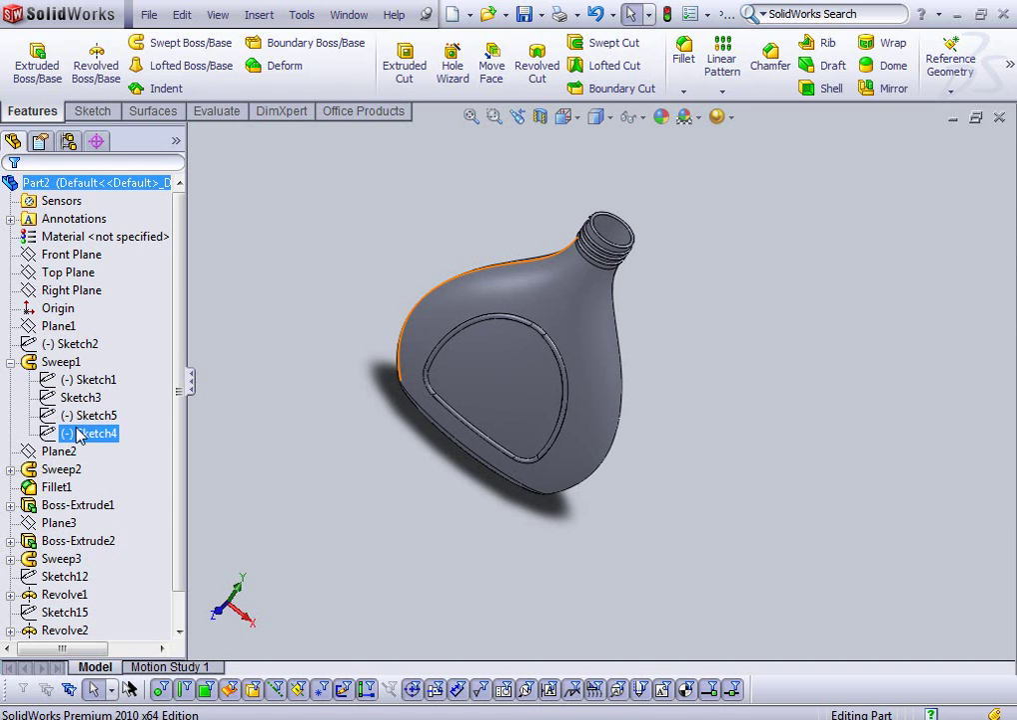
{"action": "left_click", "coordinate": [10, 363]}
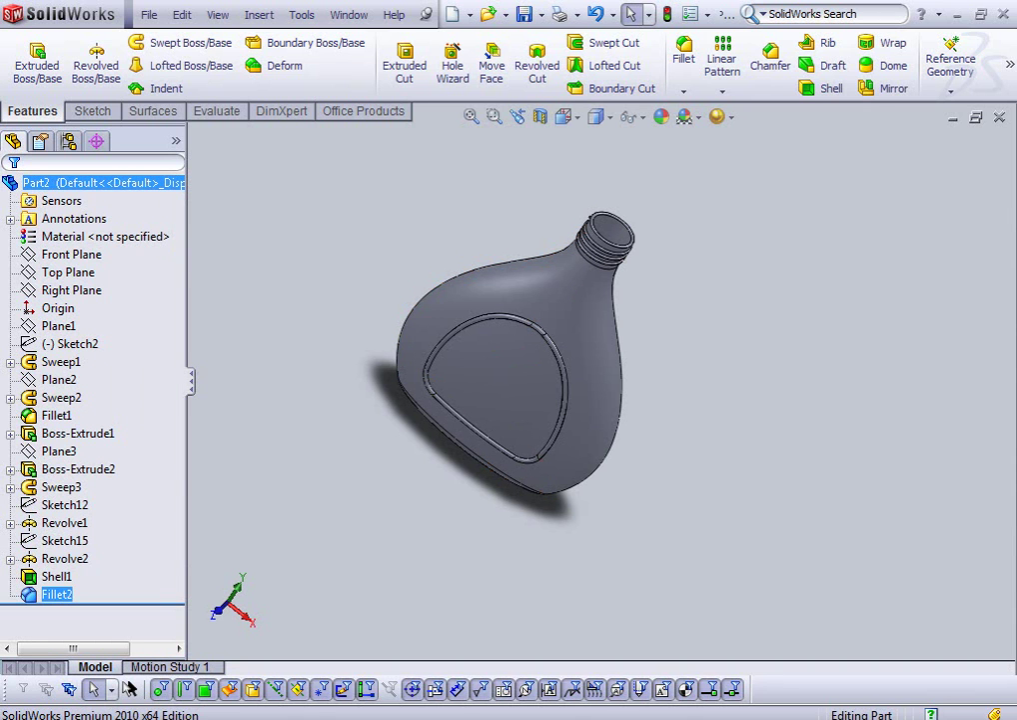
{"action": "left_click", "coordinate": [844, 718]}
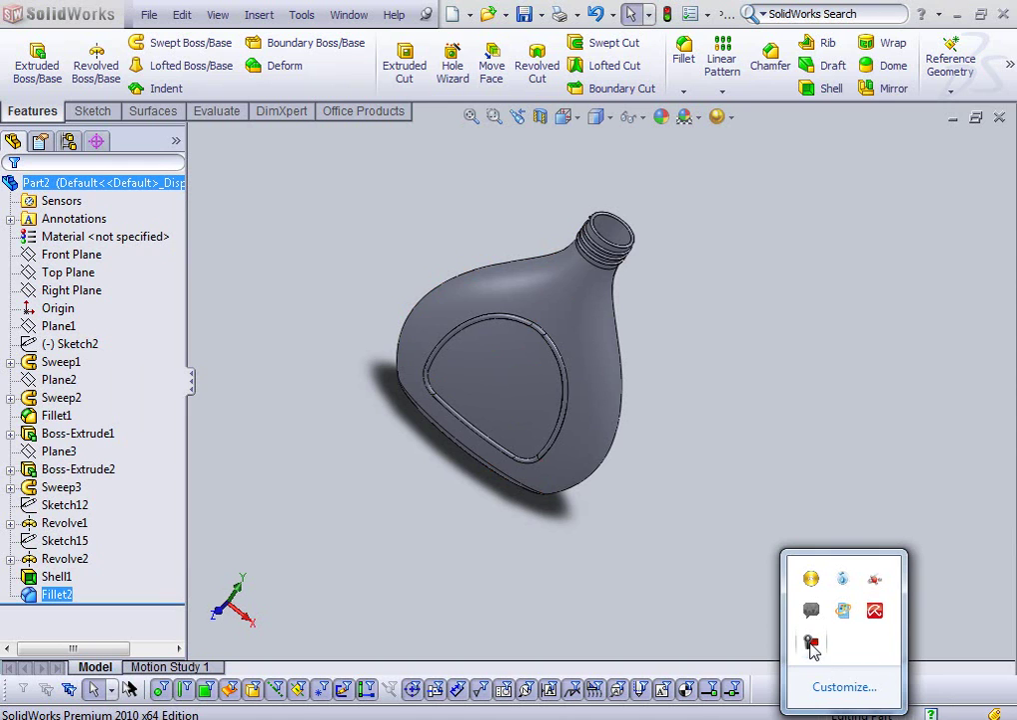